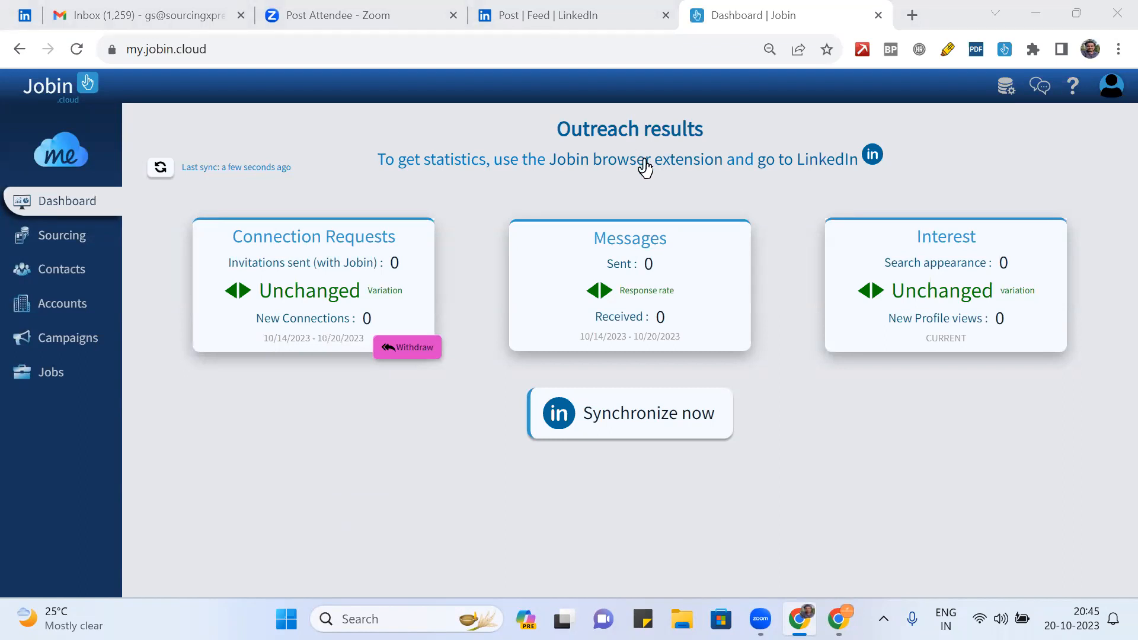
# - Synchronize the outreach statistics with LinkedIn from the Jobin Dashboard
pyautogui.click(654, 415)
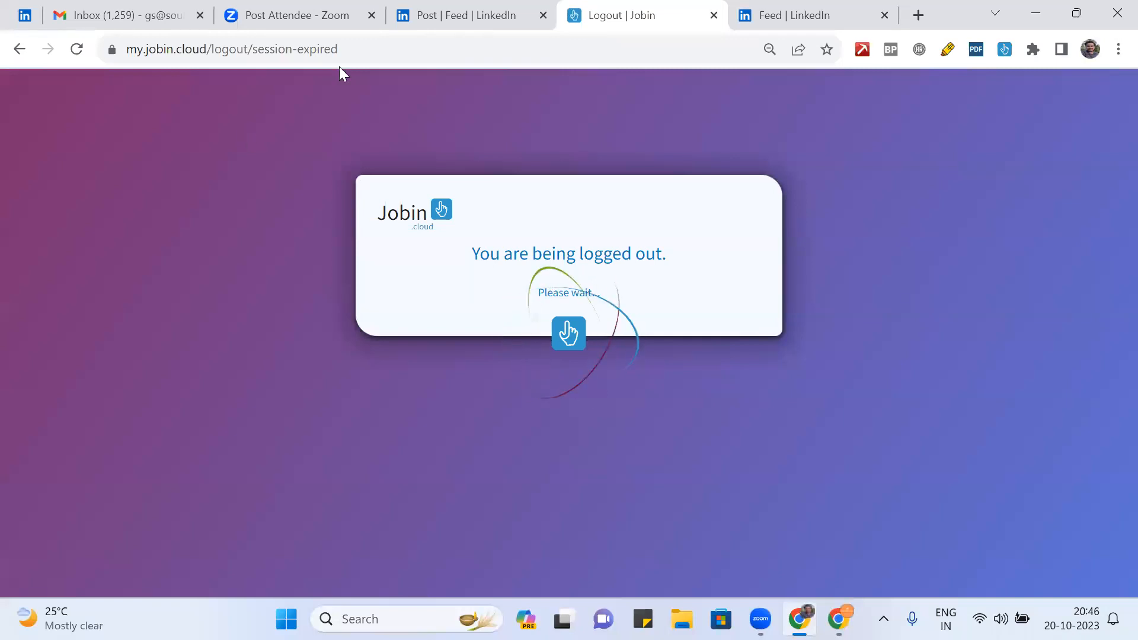
# - Reload the logout page, go back to the Jobin Dashboard via the 'jo' suggestion, then log out
pyautogui.click(395, 53)
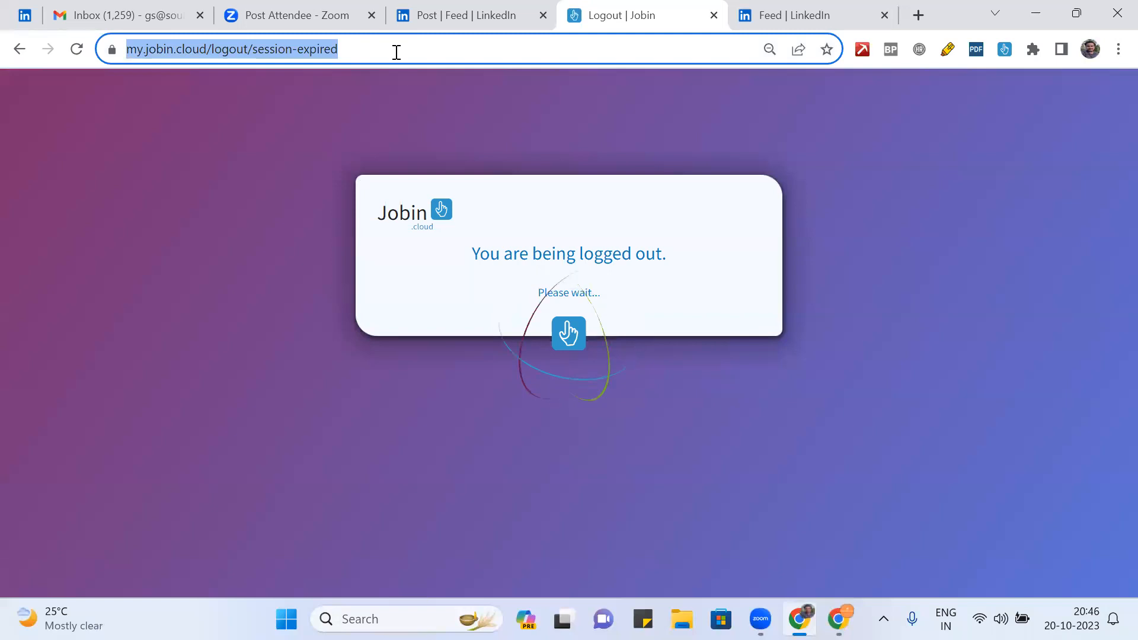
pyautogui.press('Return')
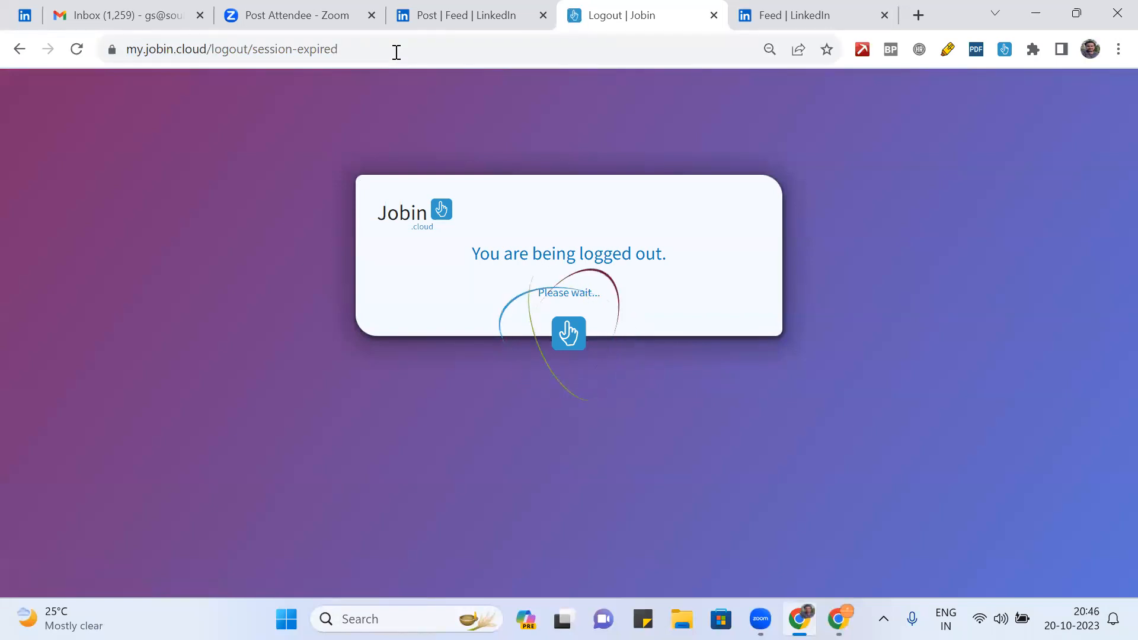
pyautogui.click(396, 52)
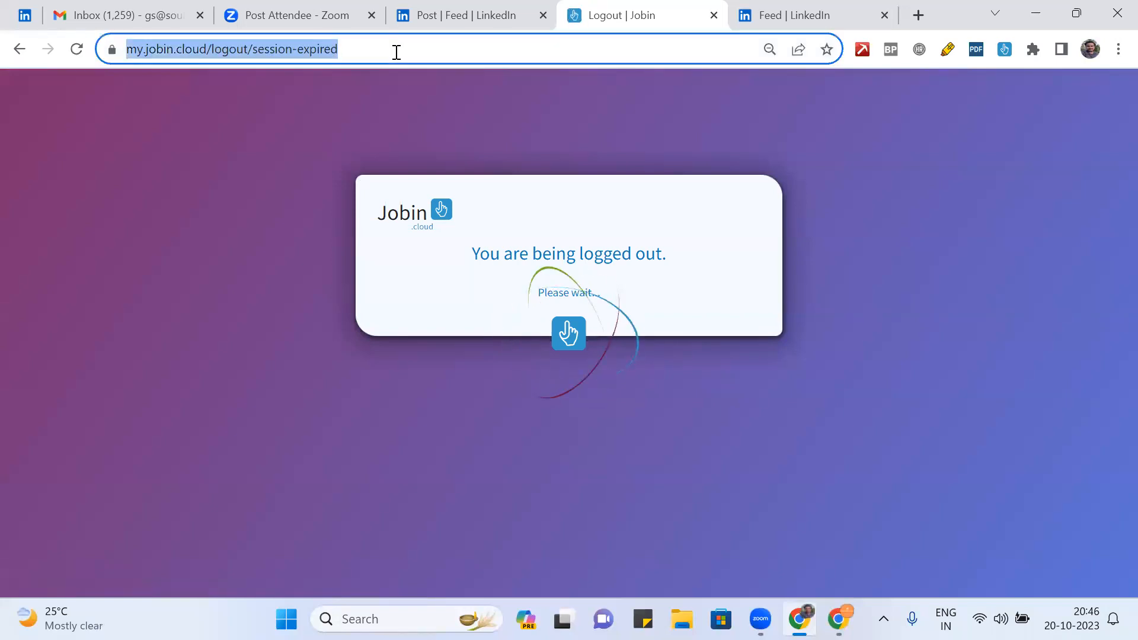
pyautogui.write('jo')
pyautogui.press('Down')
pyautogui.press('Down')
pyautogui.press('Down')
pyautogui.press('Down')
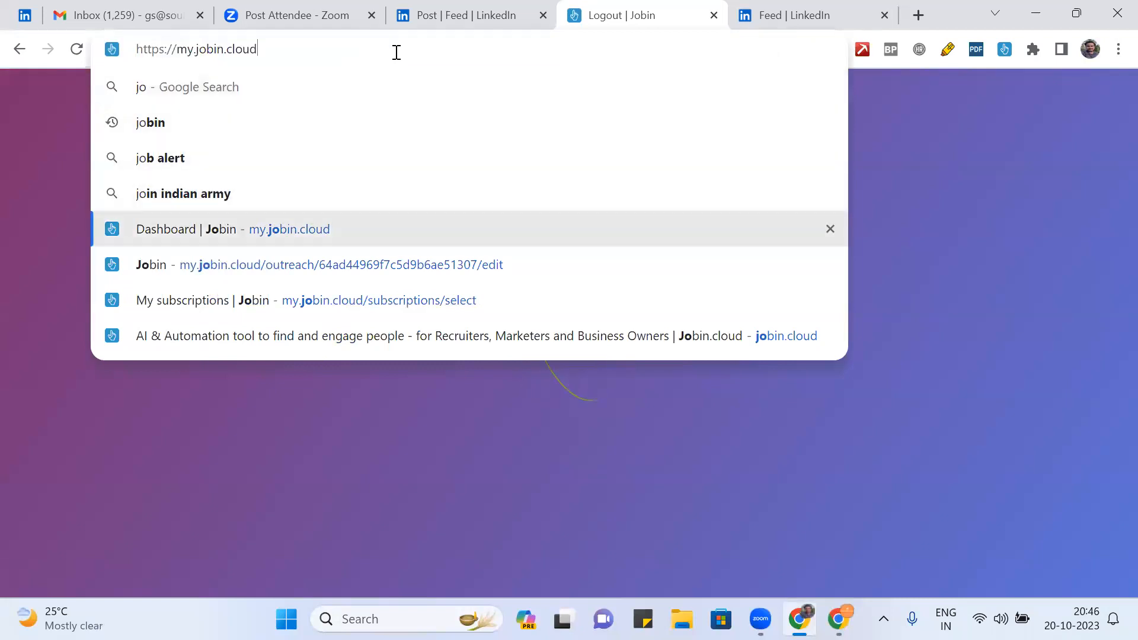
pyautogui.press('Return')
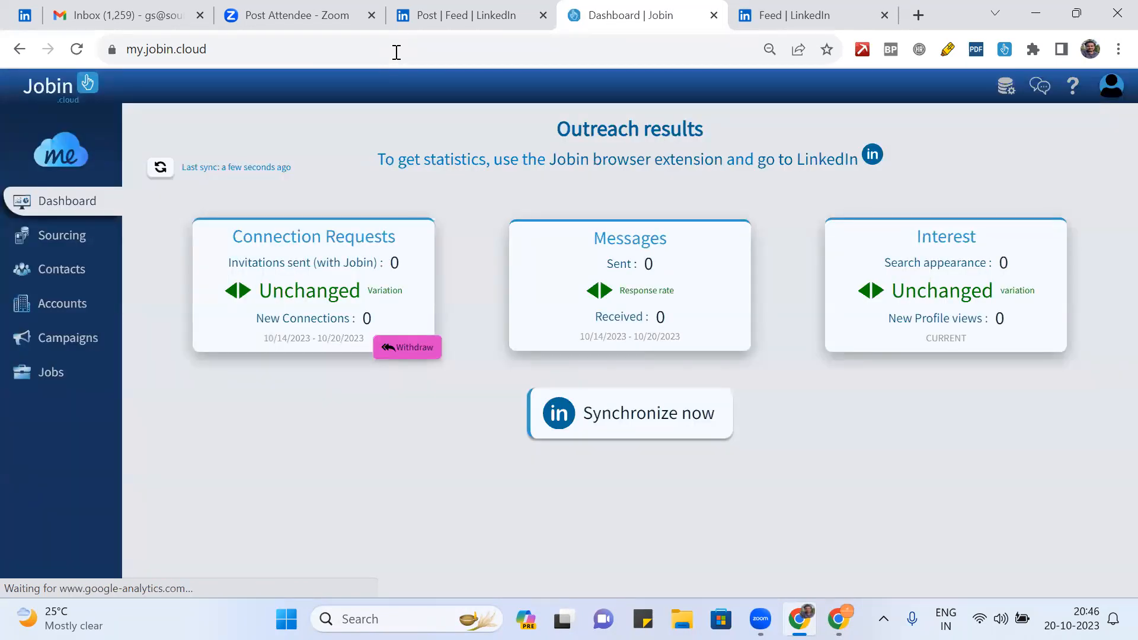
pyautogui.click(1106, 91)
pyautogui.click(1093, 290)
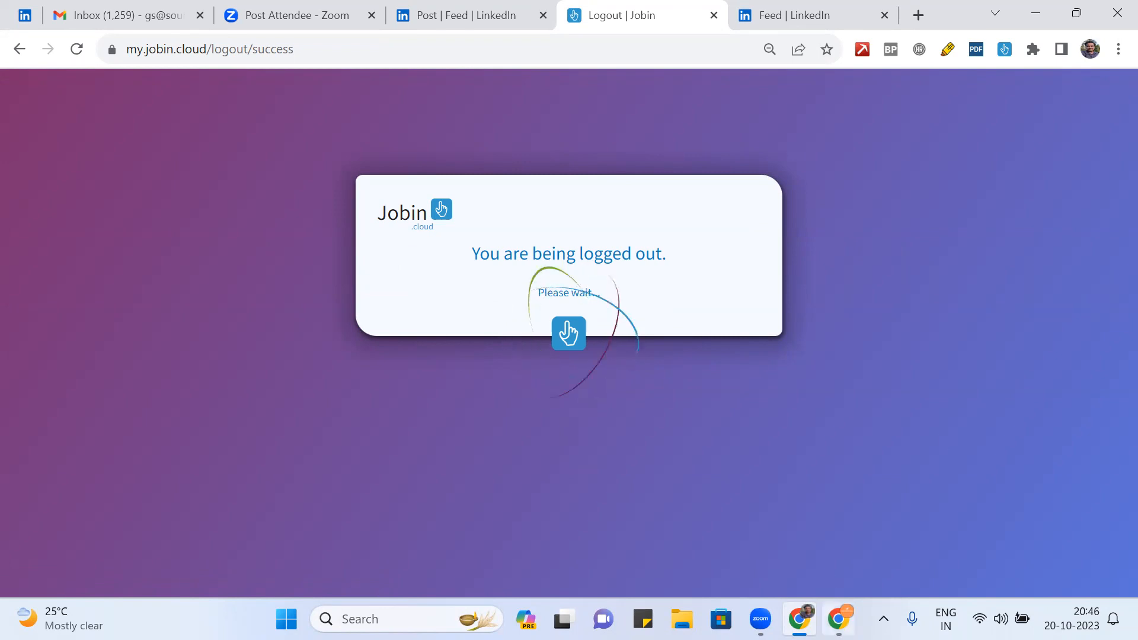
# - In the other browser window, load jobin.cloud and enter the Jobin web app
pyautogui.click(837, 619)
pyautogui.click(452, 16)
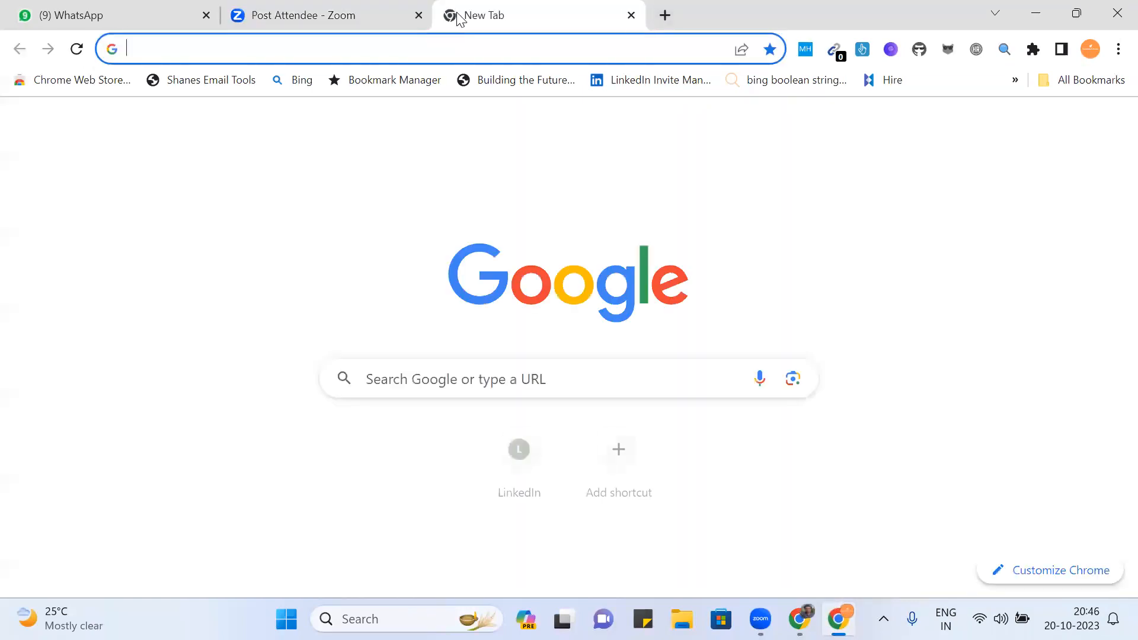
pyautogui.write('j')
pyautogui.press('Right')
pyautogui.press('Return')
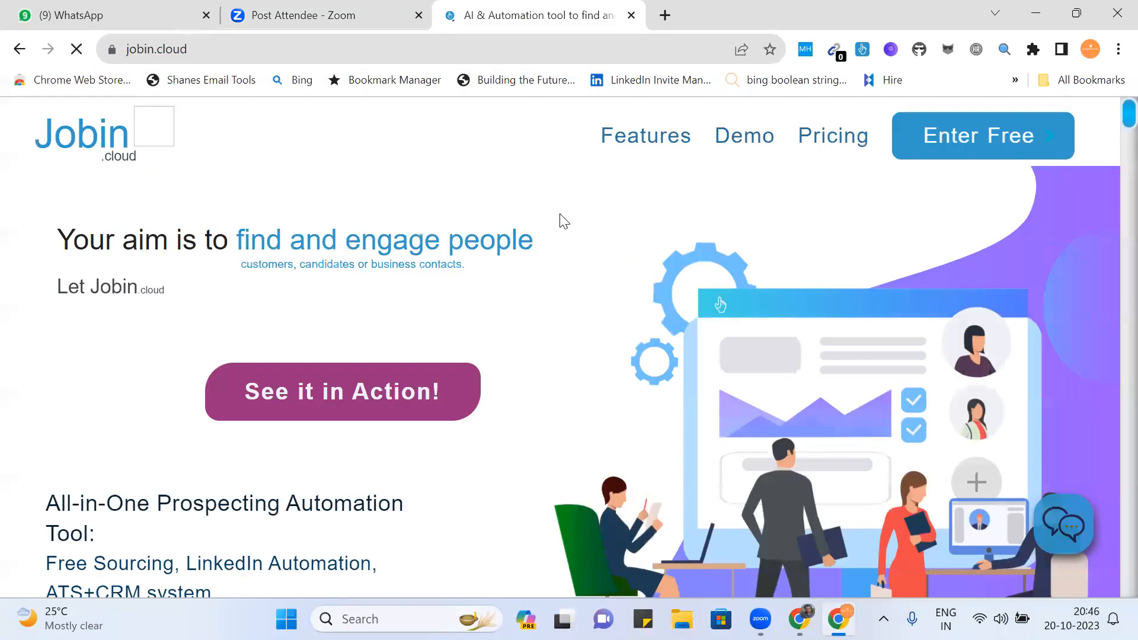
pyautogui.click(969, 153)
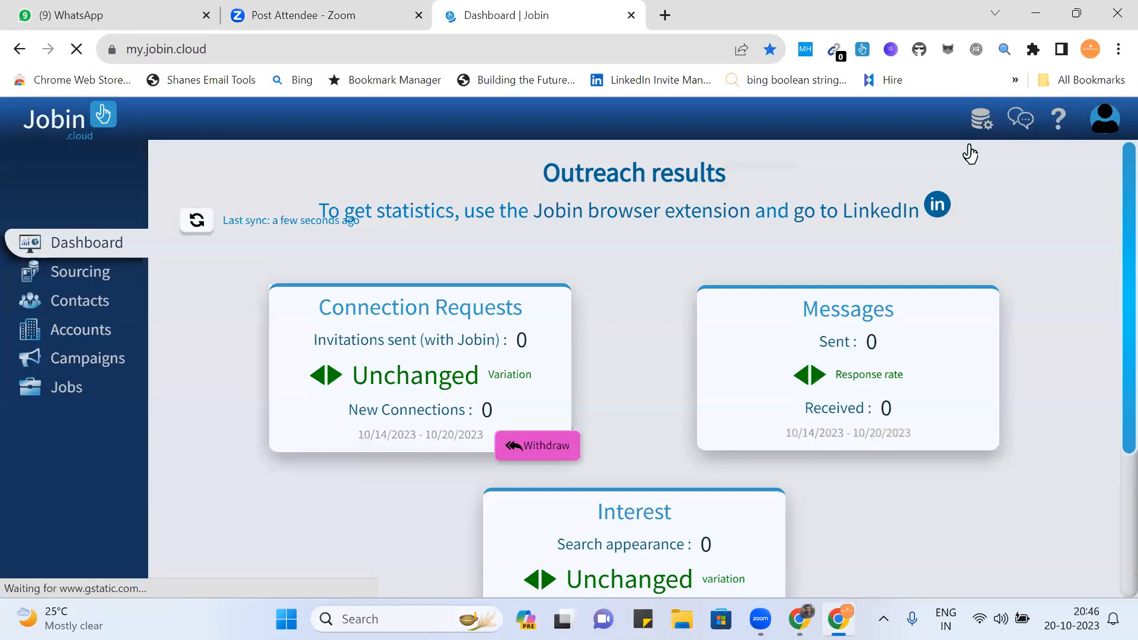
pyautogui.scroll(-3, 619, 304)
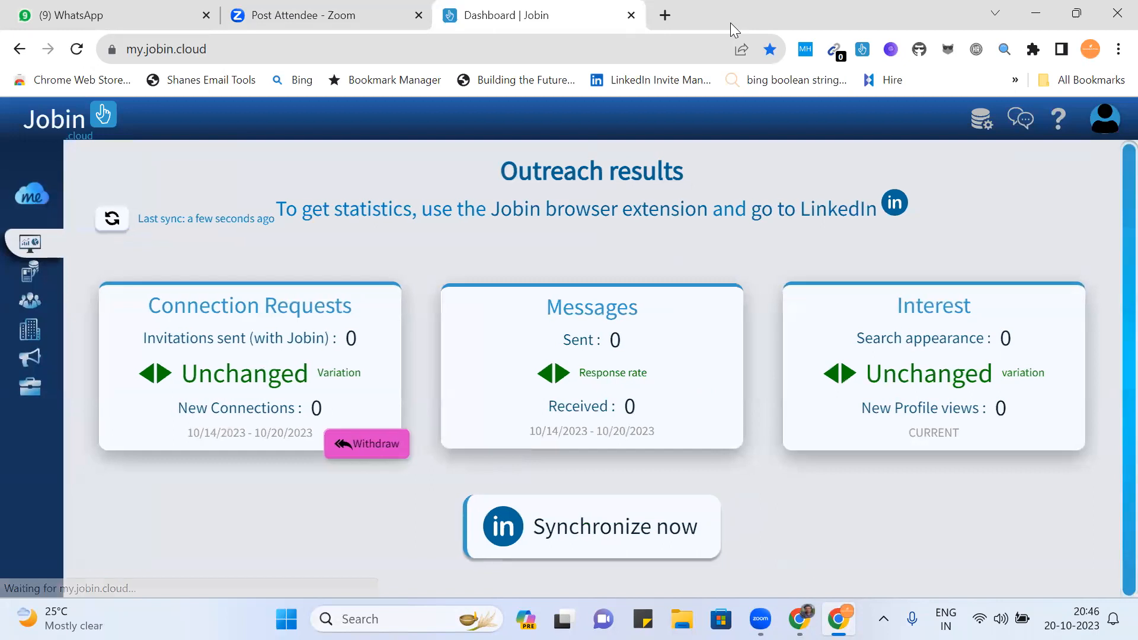
# - Open the LinkedIn feed in a new tab, check the Jobin extension, and synchronize outreach results
pyautogui.click(664, 15)
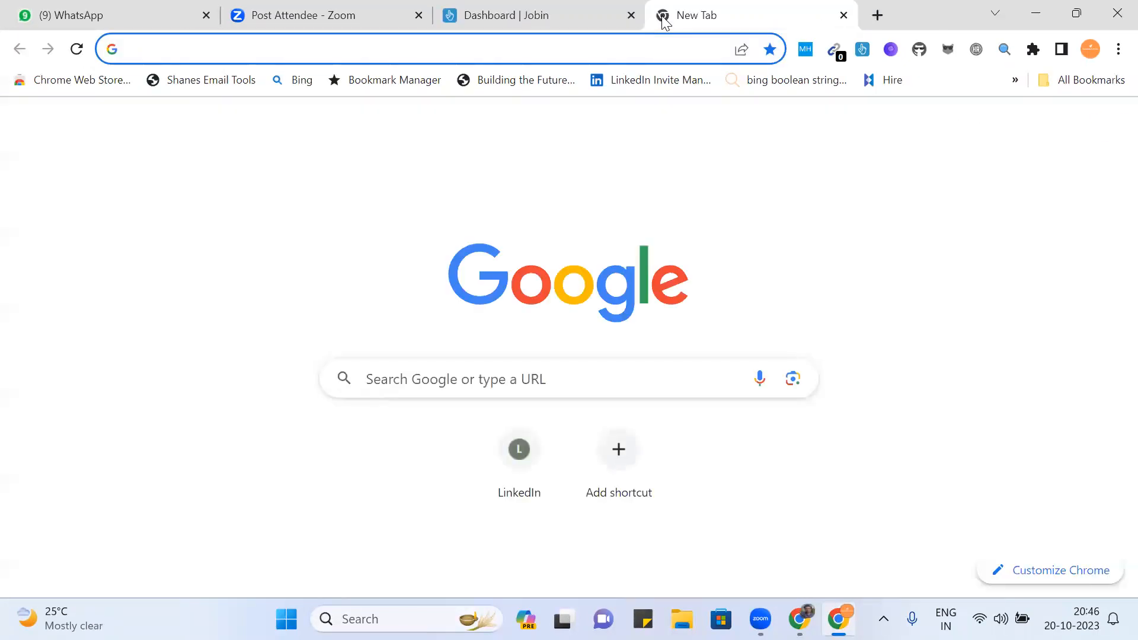
pyautogui.write('linkedin.com/feed/')
pyautogui.press('Return')
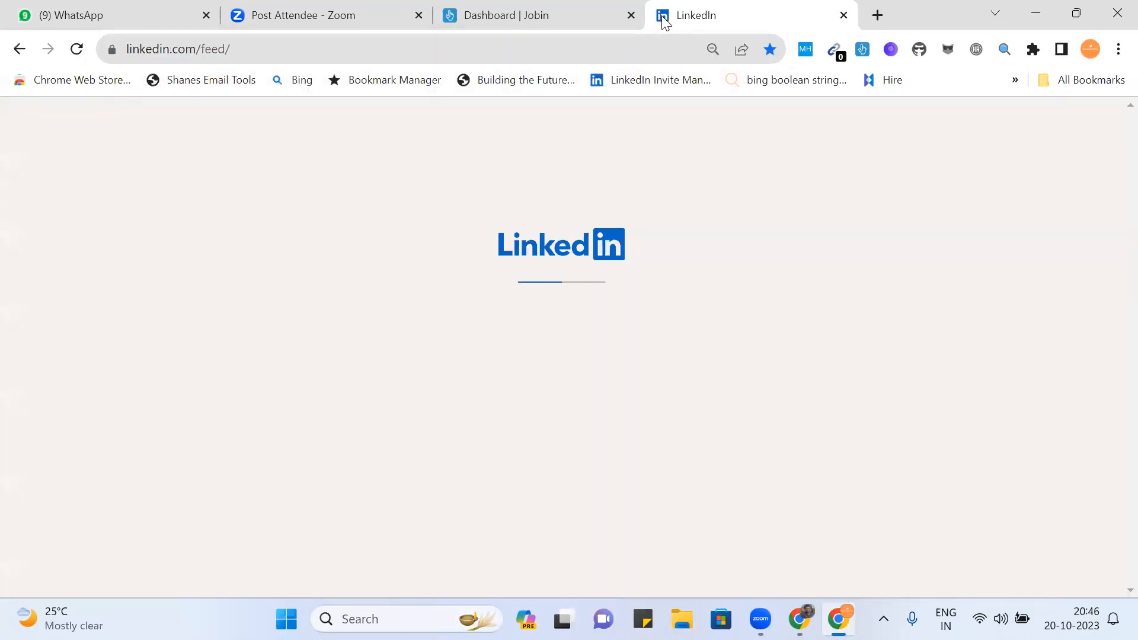
pyautogui.click(863, 51)
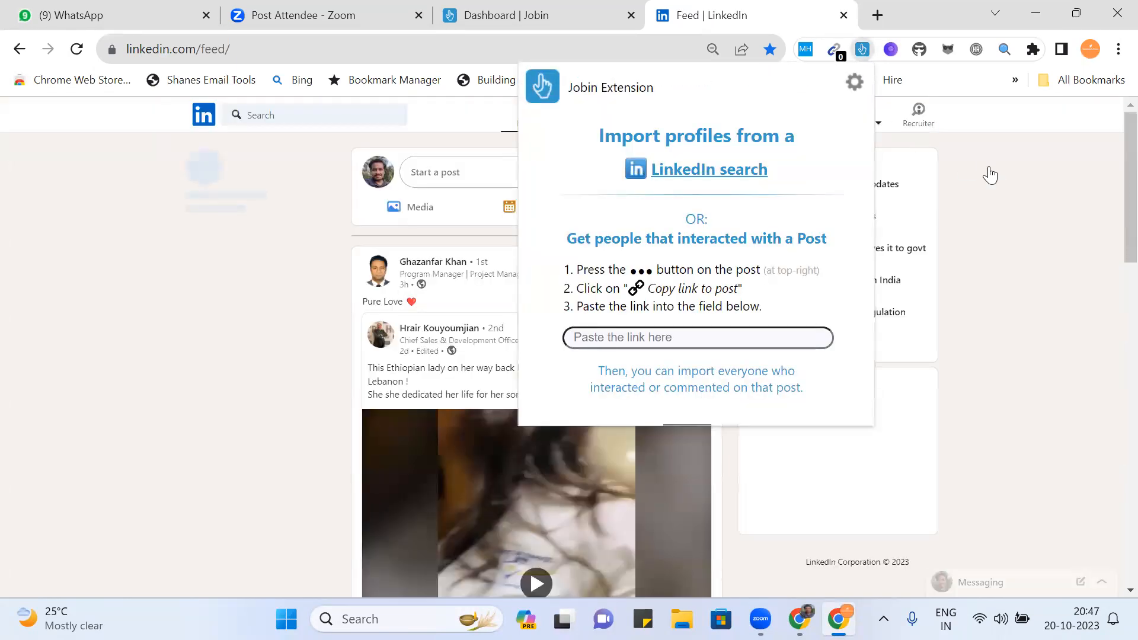
pyautogui.click(993, 168)
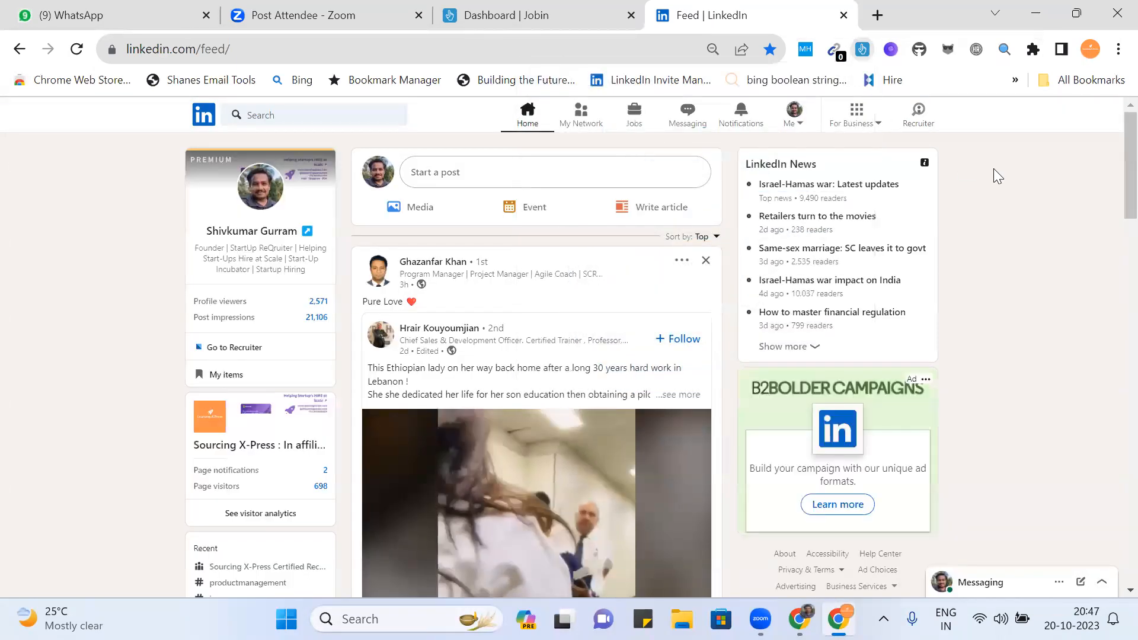
pyautogui.click(551, 26)
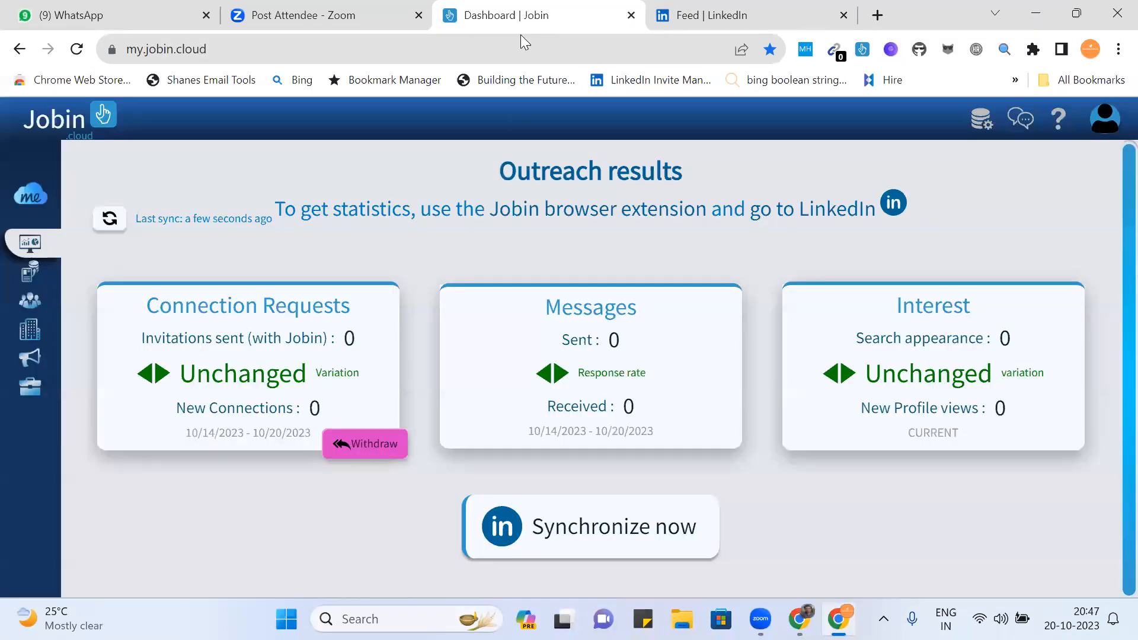
pyautogui.click(596, 531)
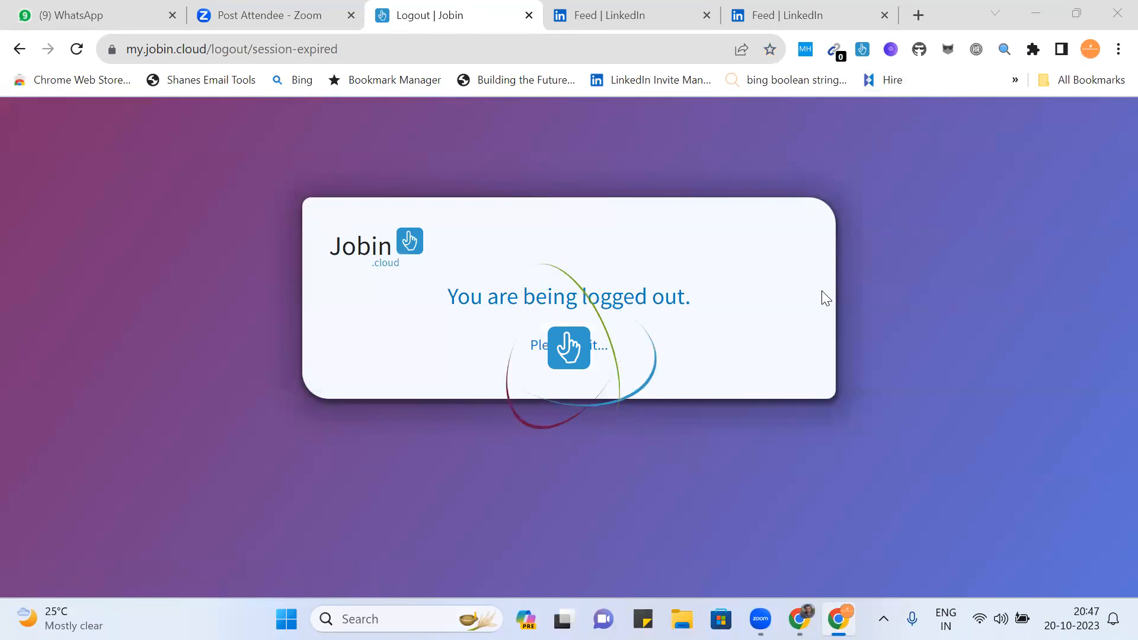
# - Close the logout tab, switch to the work browser profile, and submit the saved account e-mail
pyautogui.click(528, 16)
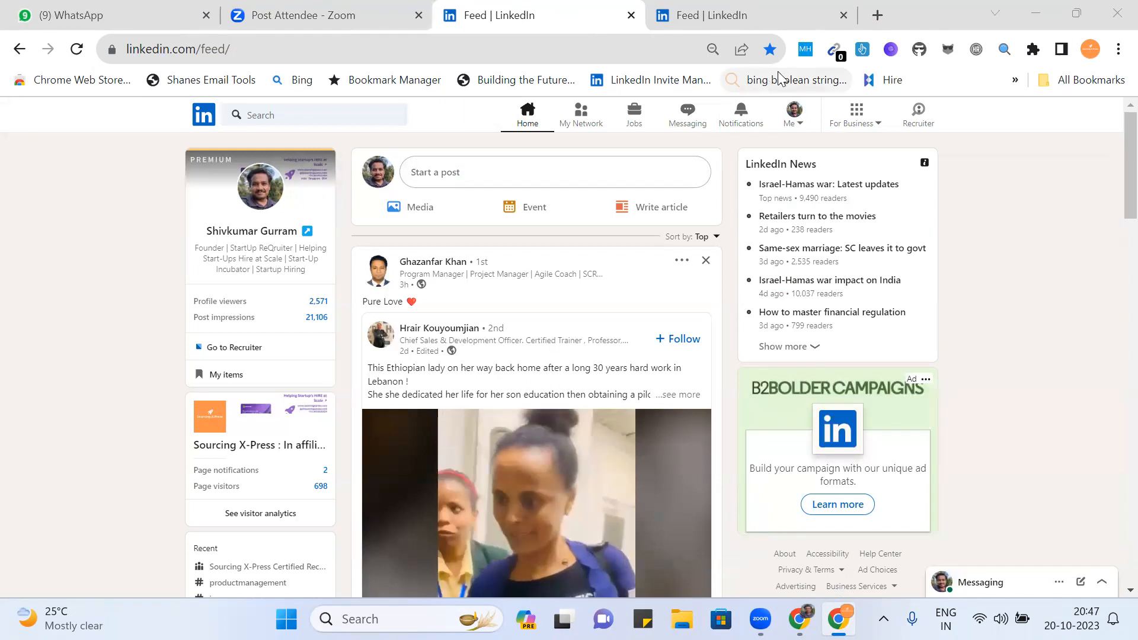
pyautogui.click(1092, 52)
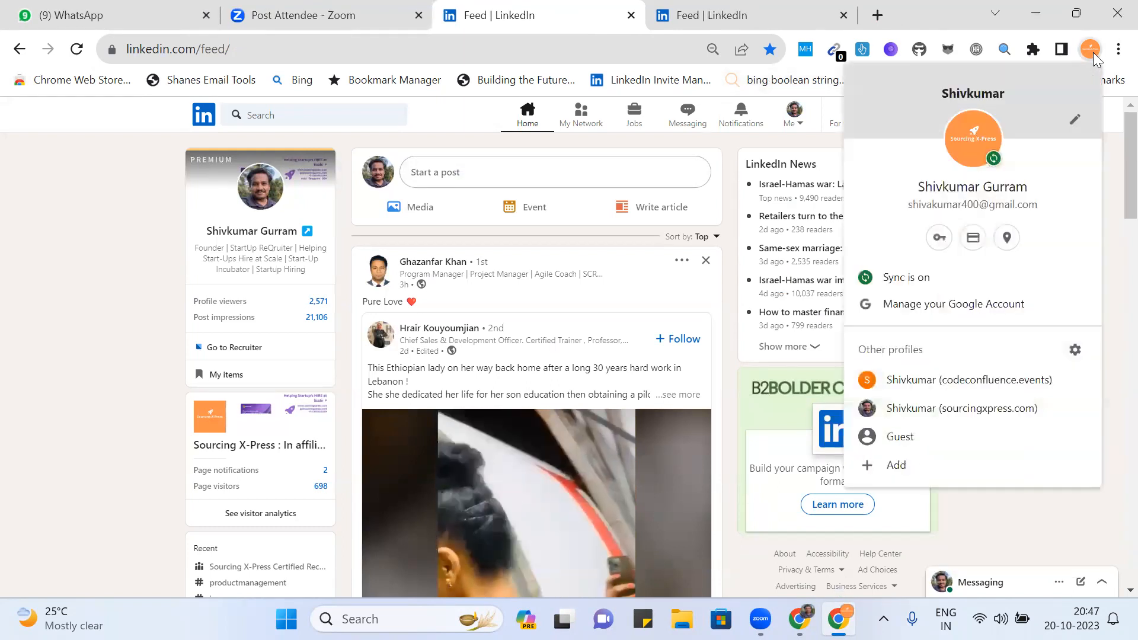
pyautogui.click(977, 399)
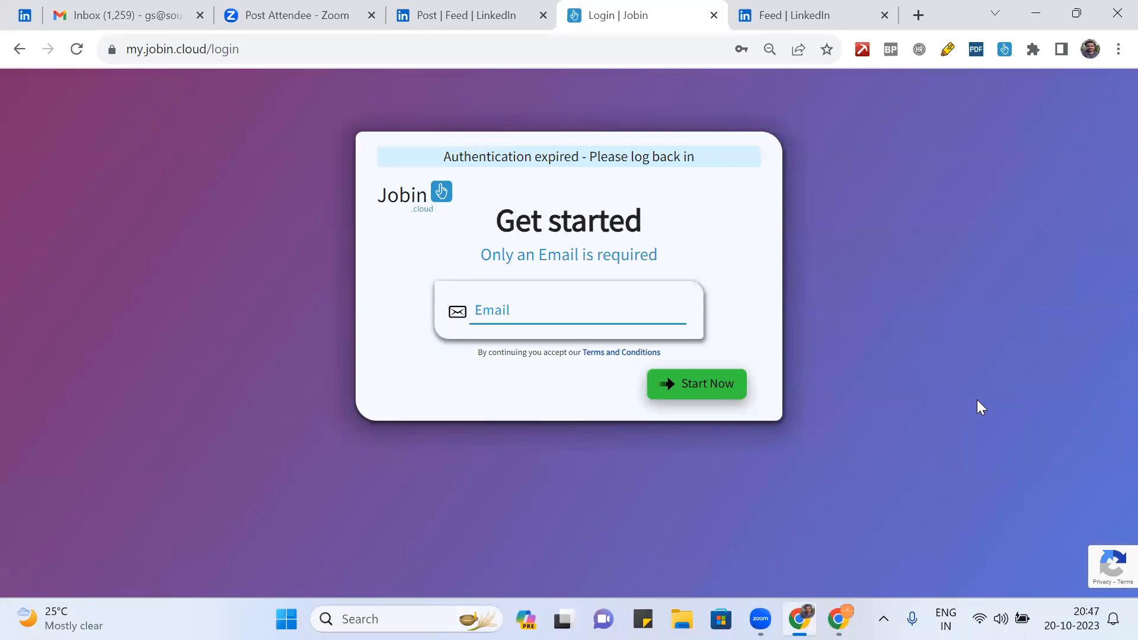
pyautogui.write('gs')
pyautogui.press('Down')
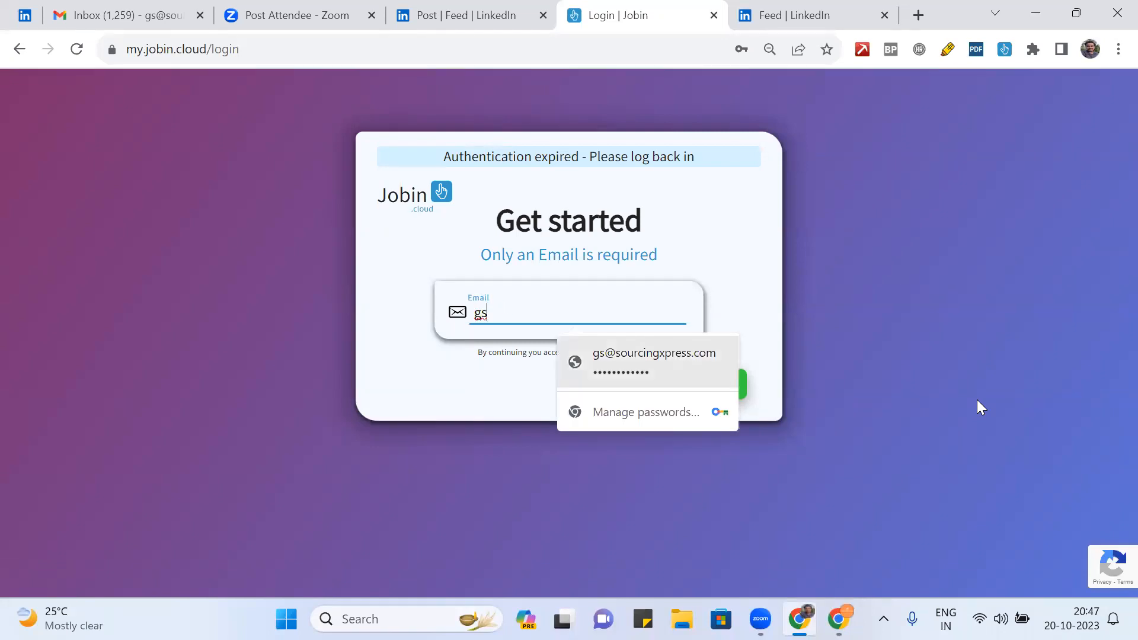
pyautogui.press('Return')
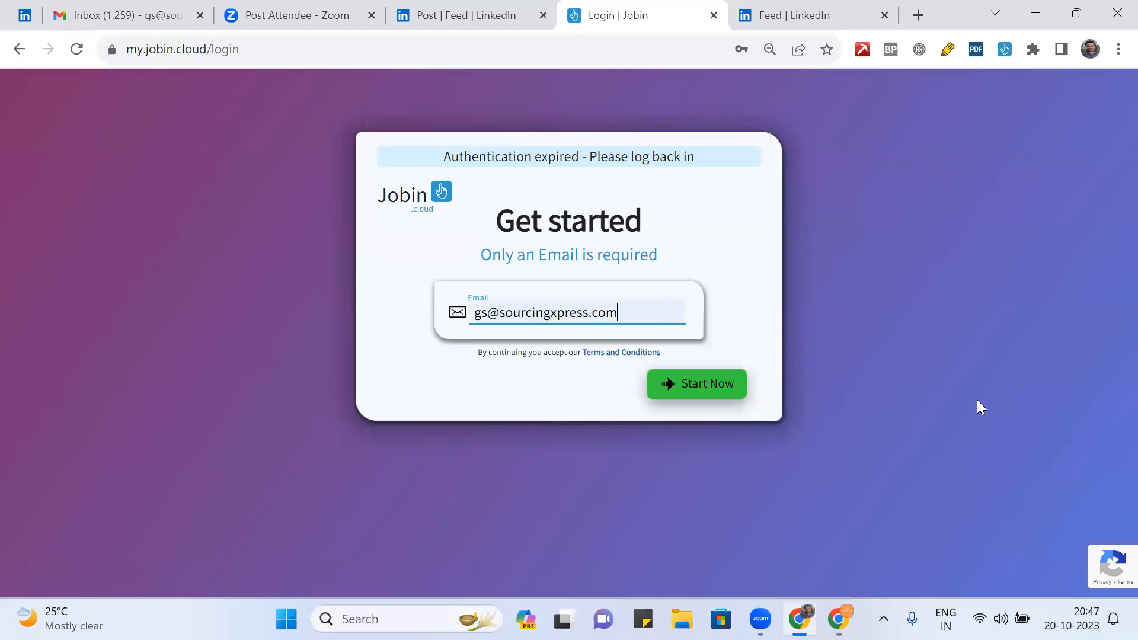
pyautogui.press('Return')
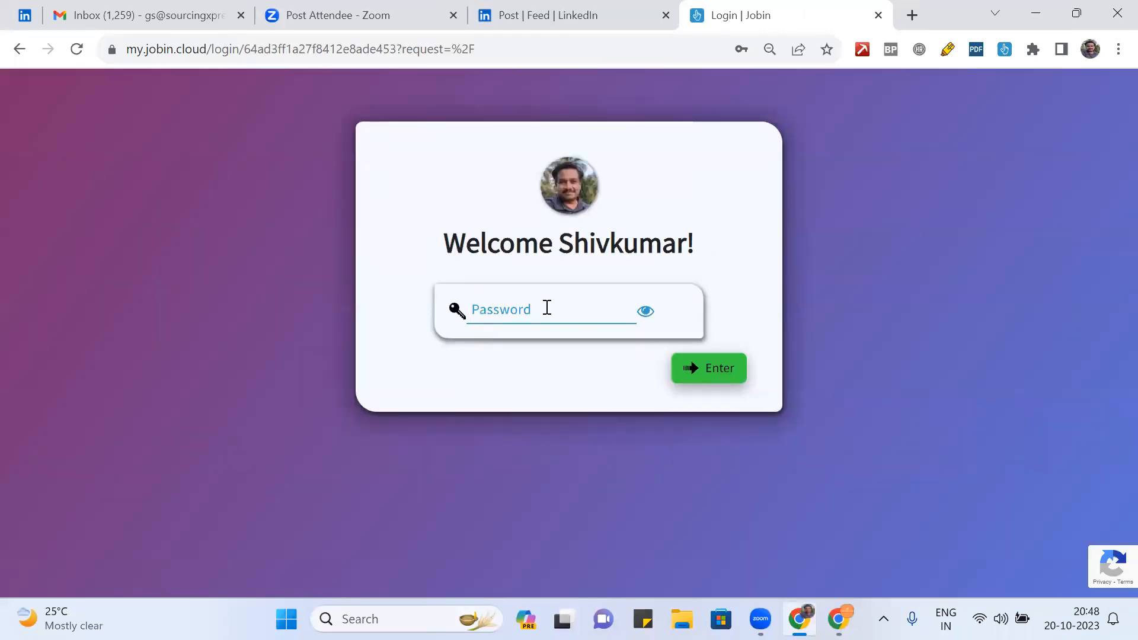
# - Fill in the saved account password and submit the login
pyautogui.click(546, 308)
pyautogui.click(579, 364)
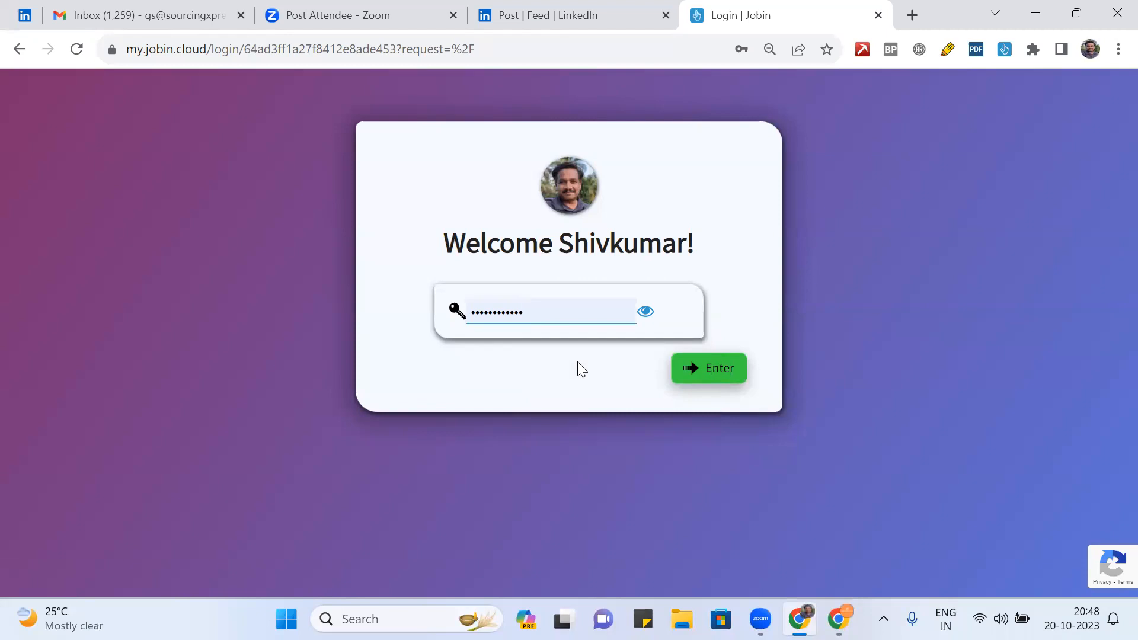
pyautogui.click(697, 373)
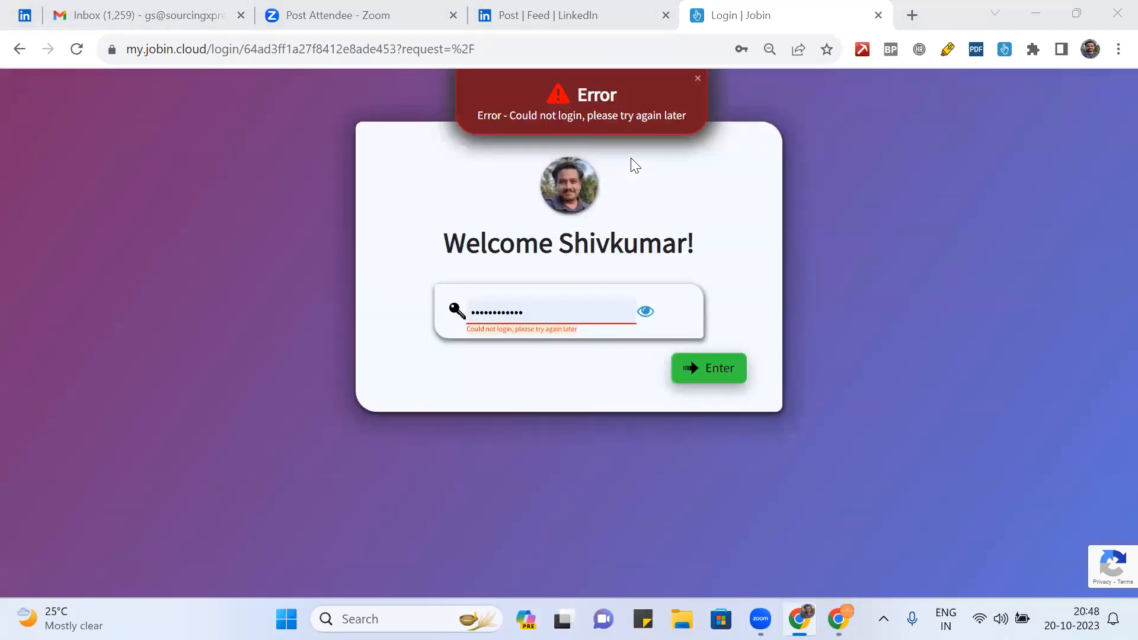
# - After the failed login, re-enter the account password and submit it again
pyautogui.click(539, 310)
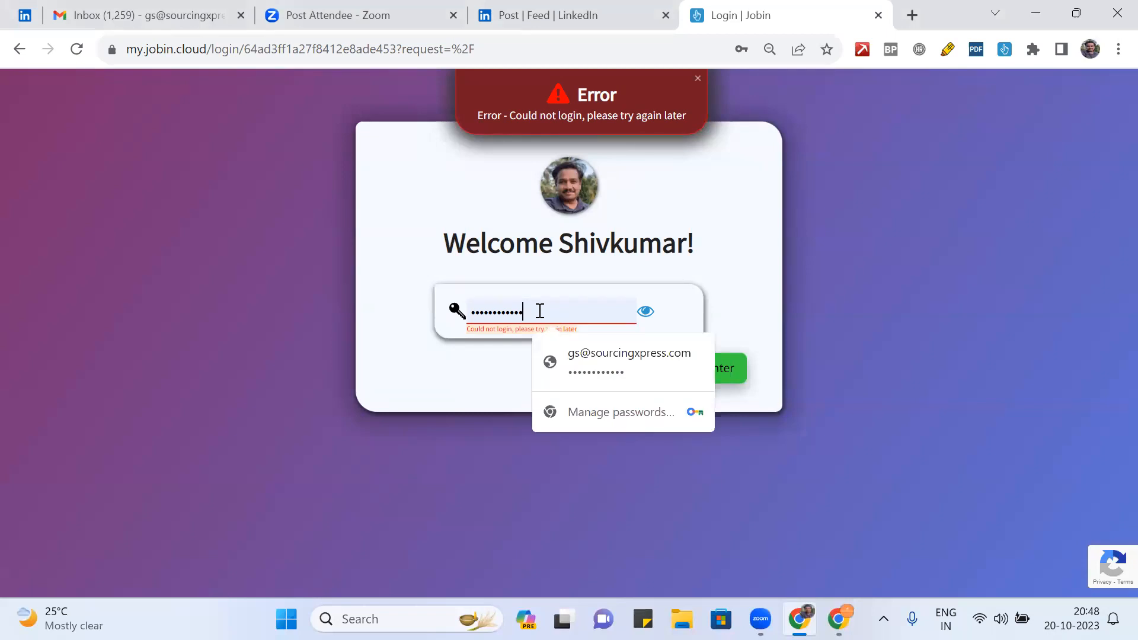
pyautogui.press('BackSpace')
pyautogui.press('BackSpace')
pyautogui.press('BackSpace')
pyautogui.press('BackSpace')
pyautogui.press('BackSpace')
pyautogui.press('BackSpace')
pyautogui.press('BackSpace')
pyautogui.press('BackSpace')
pyautogui.press('BackSpace')
pyautogui.press('BackSpace')
pyautogui.press('BackSpace')
pyautogui.press('BackSpace')
pyautogui.write('****')
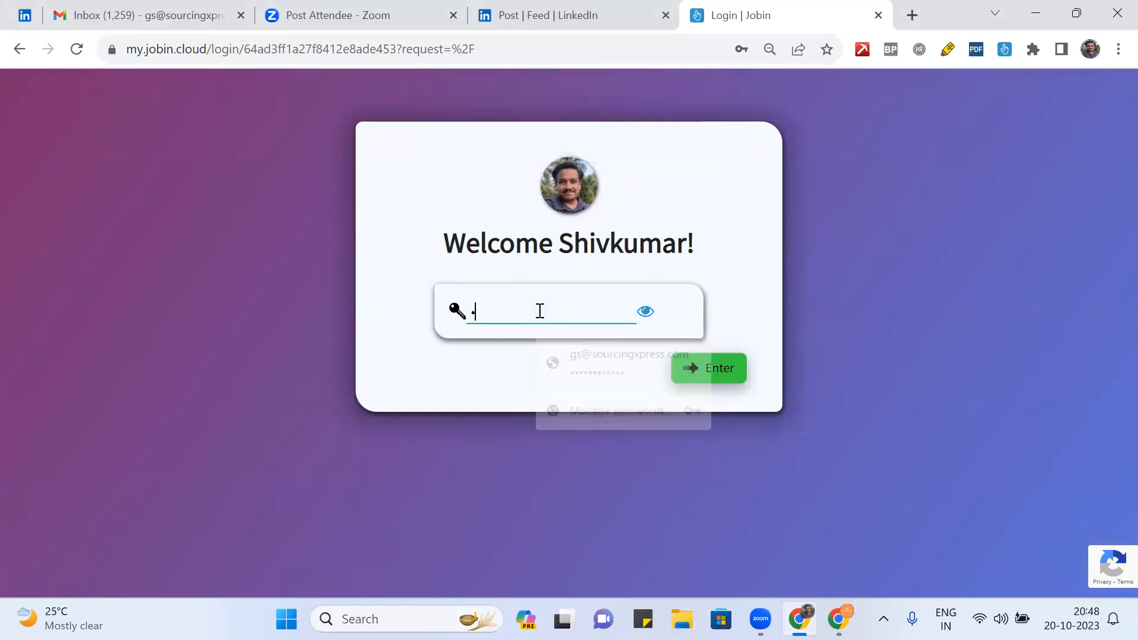
pyautogui.write('*******')
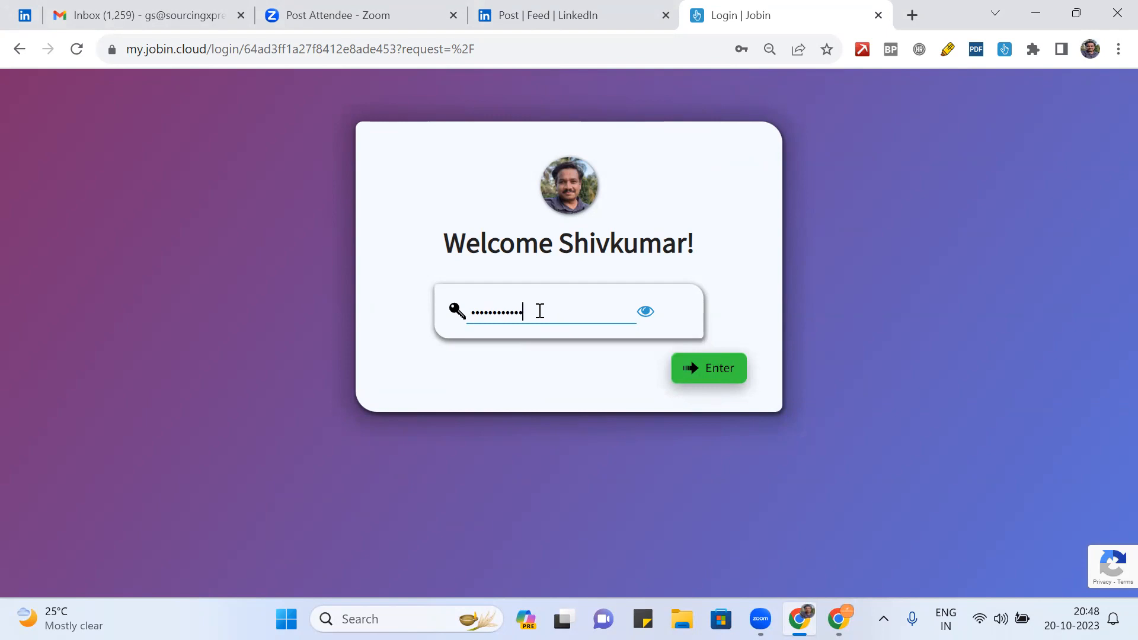
pyautogui.press('Return')
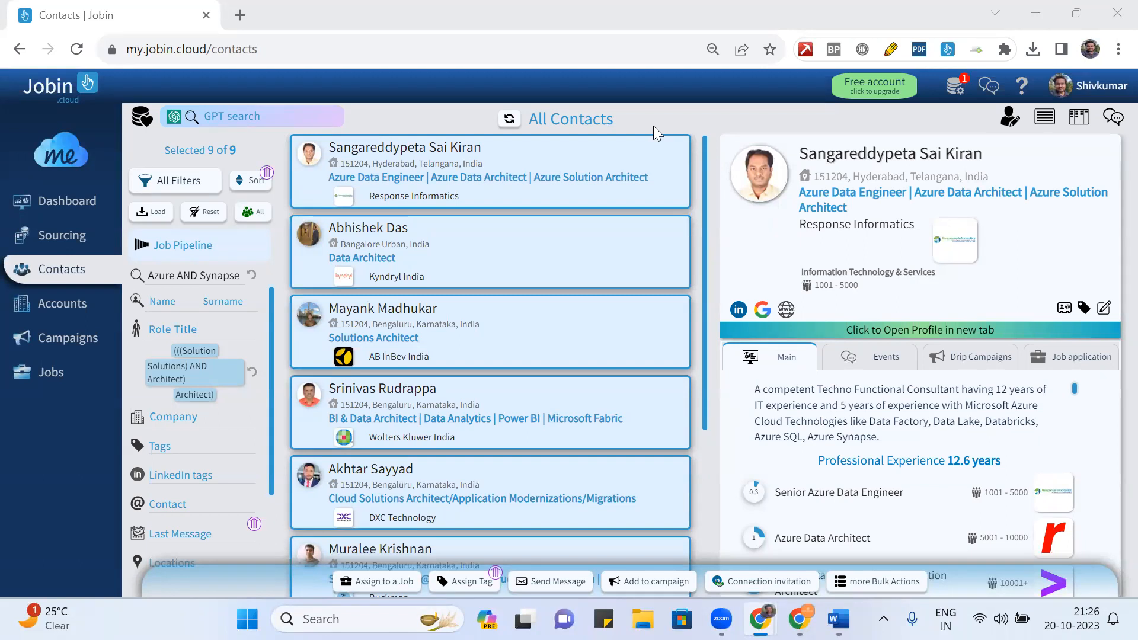
# - Deselect all contact cards and expand the Sourcing menu in the sidebar
pyautogui.click(679, 120)
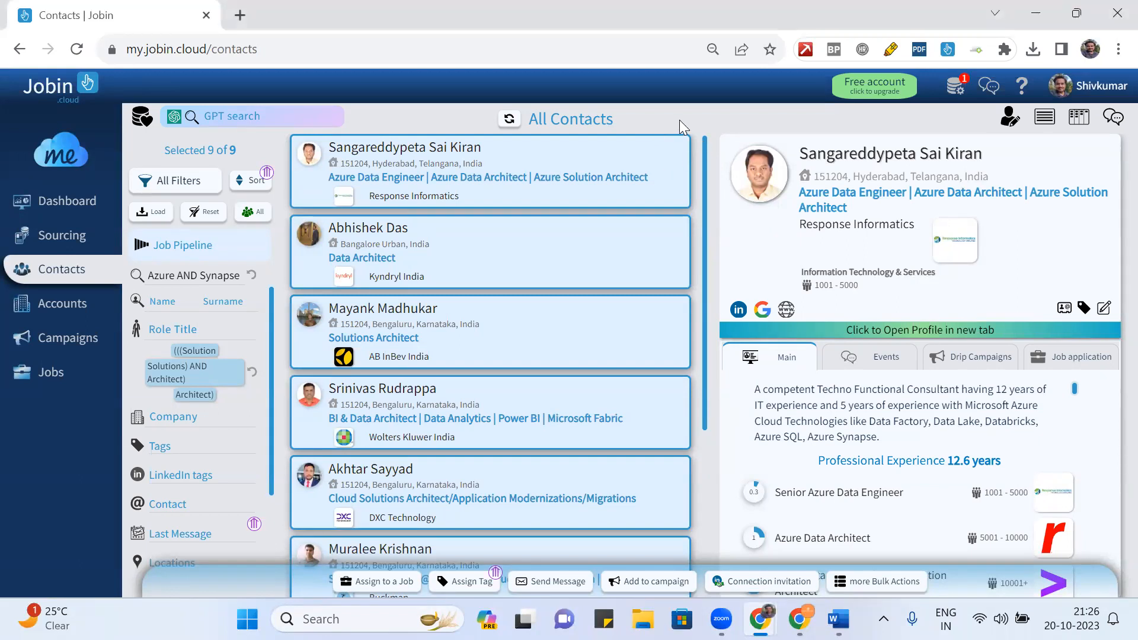
pyautogui.click(83, 240)
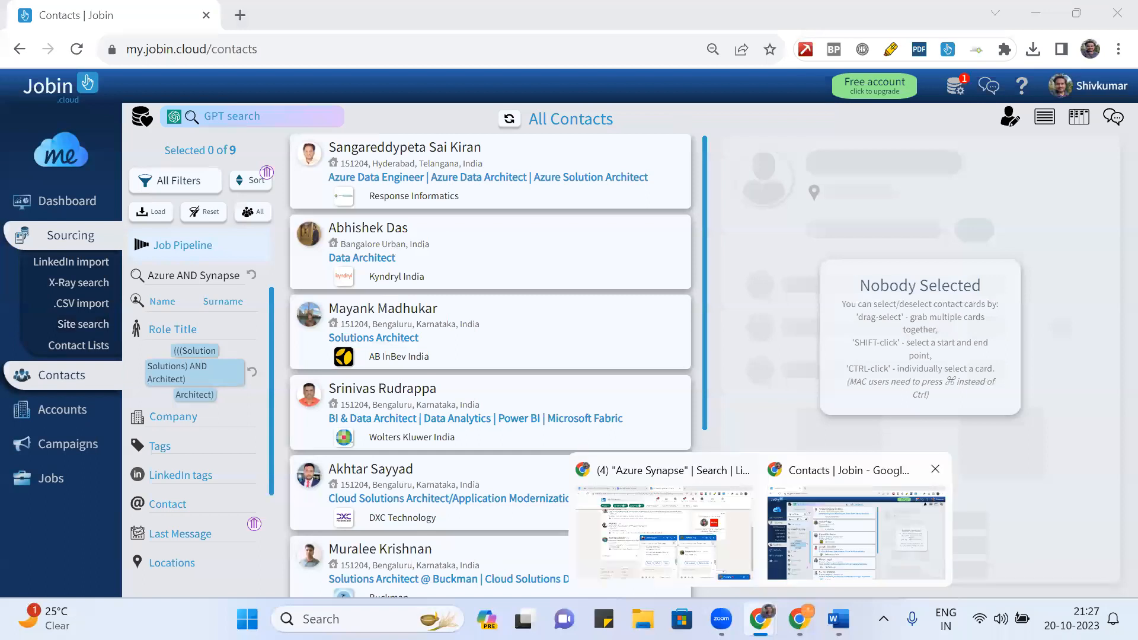
# - Bring the LinkedIn Azure Synapse people search forward and close both chat conversations
pyautogui.click(665, 536)
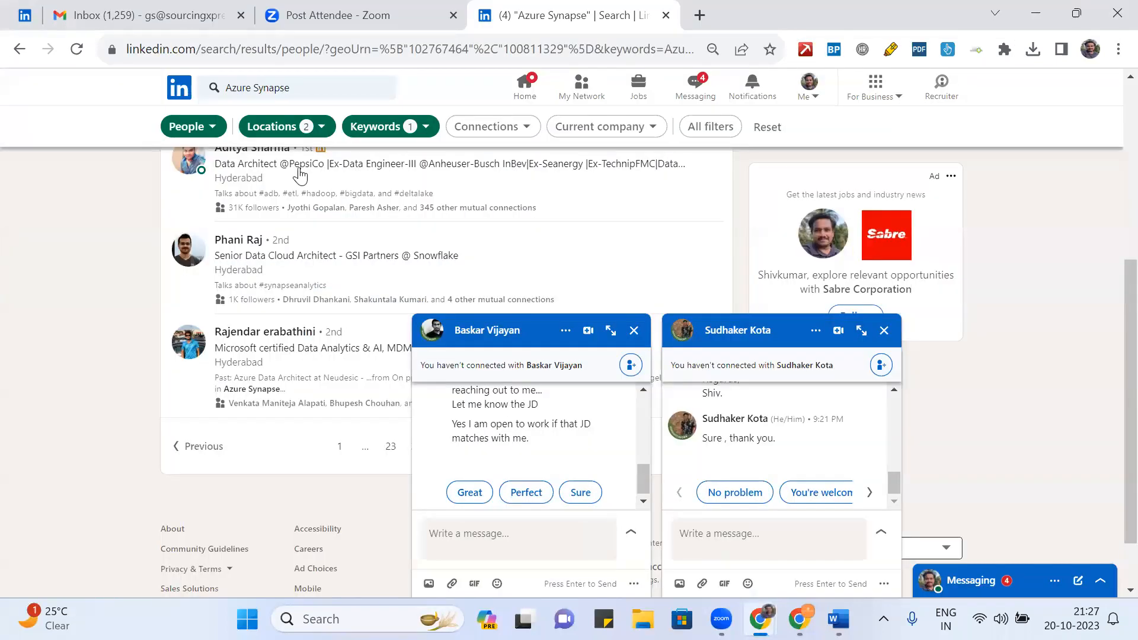
pyautogui.scroll(5, 310, 185)
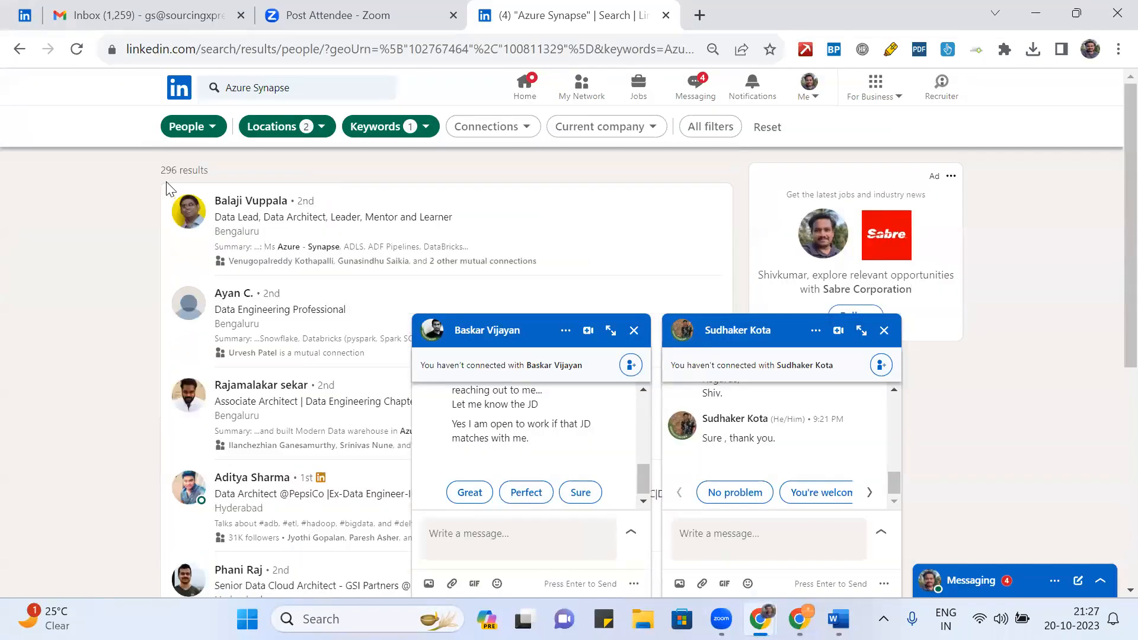
pyautogui.click(629, 333)
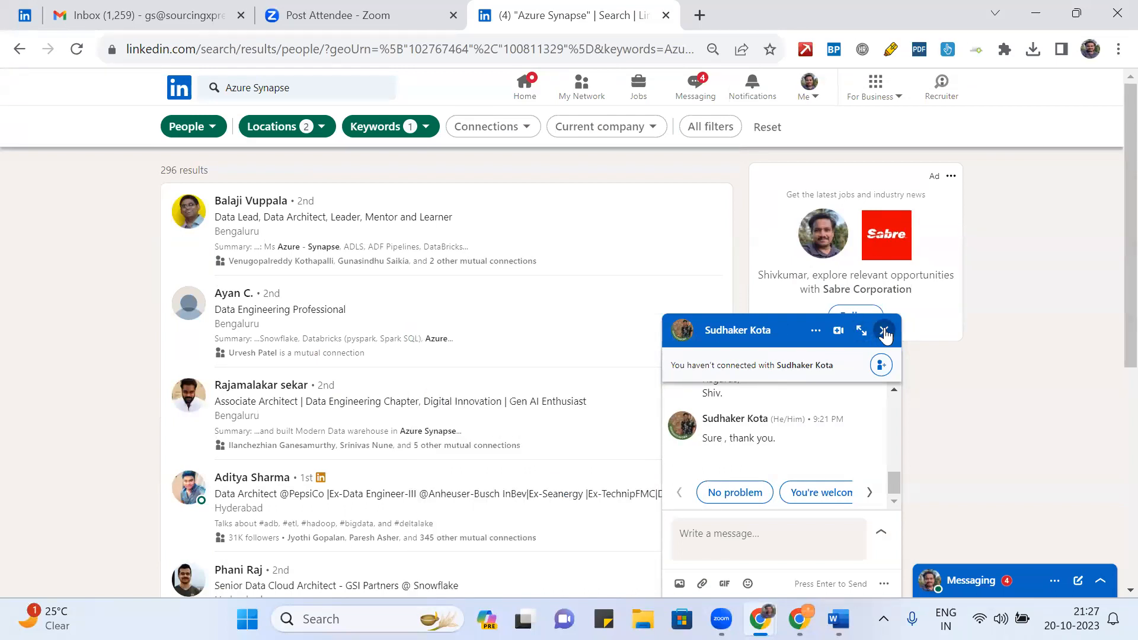
pyautogui.click(884, 332)
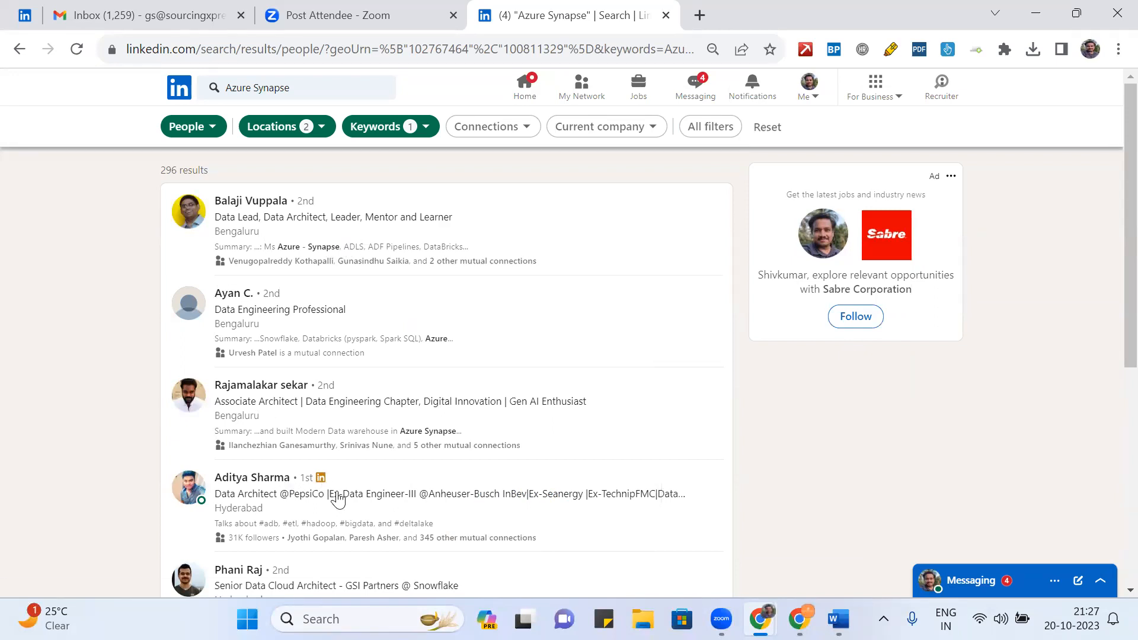
pyautogui.scroll(-5, 371, 446)
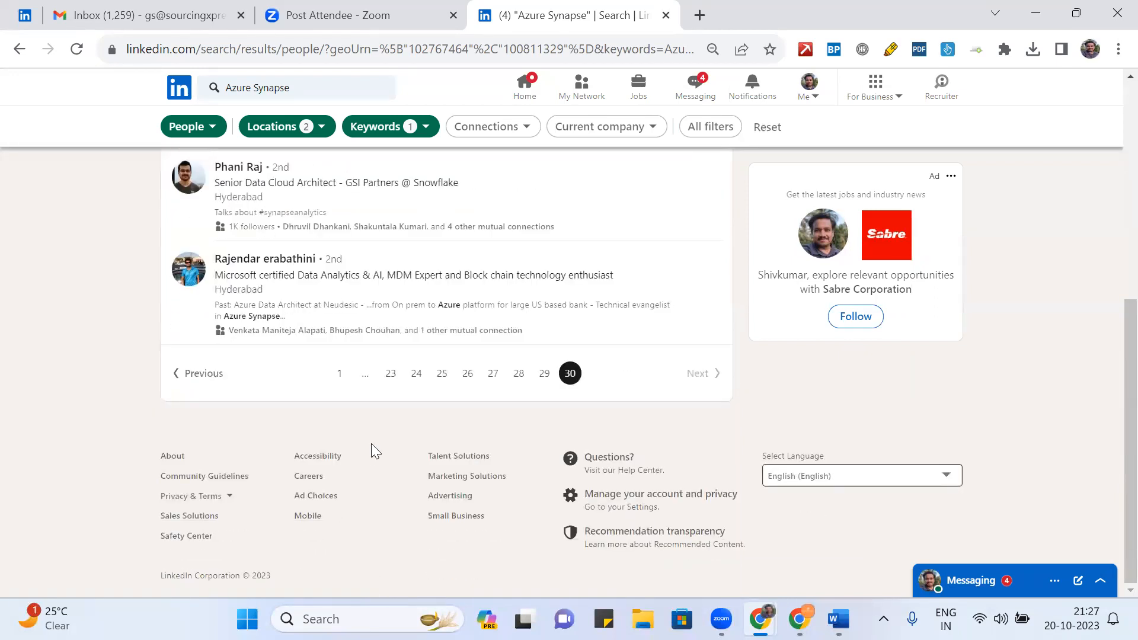
pyautogui.scroll(2, 371, 446)
pyautogui.scroll(4, 372, 452)
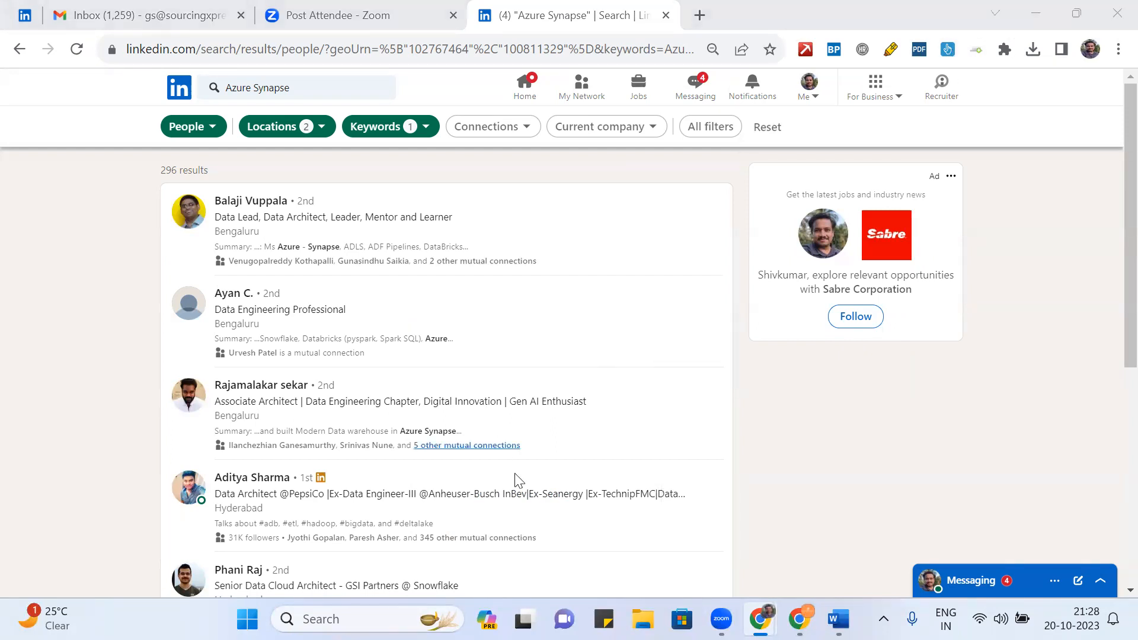
pyautogui.moveTo(760, 619)
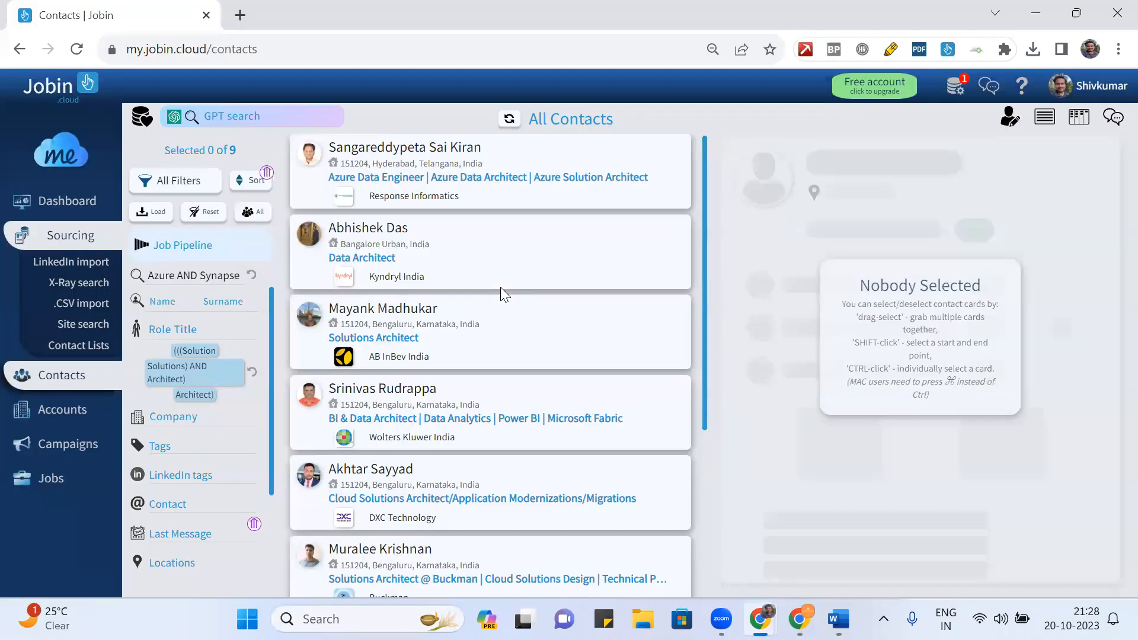
# - On LinkedIn, expand the messaging inbox and collapse it again
pyautogui.hotkey('alt', 'Tab')
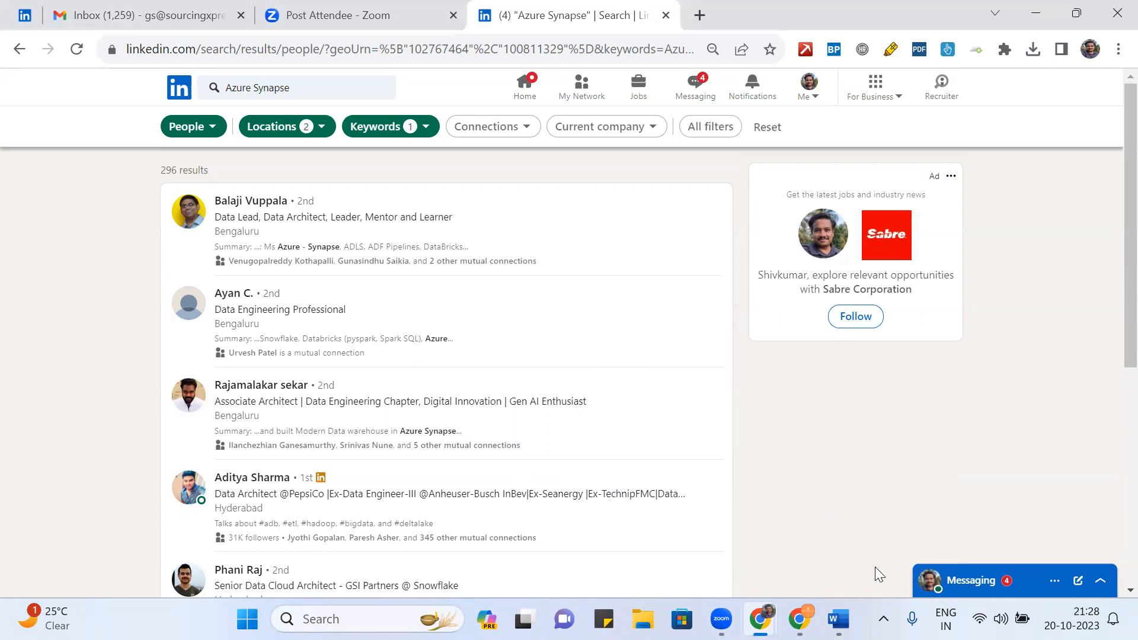
pyautogui.click(985, 579)
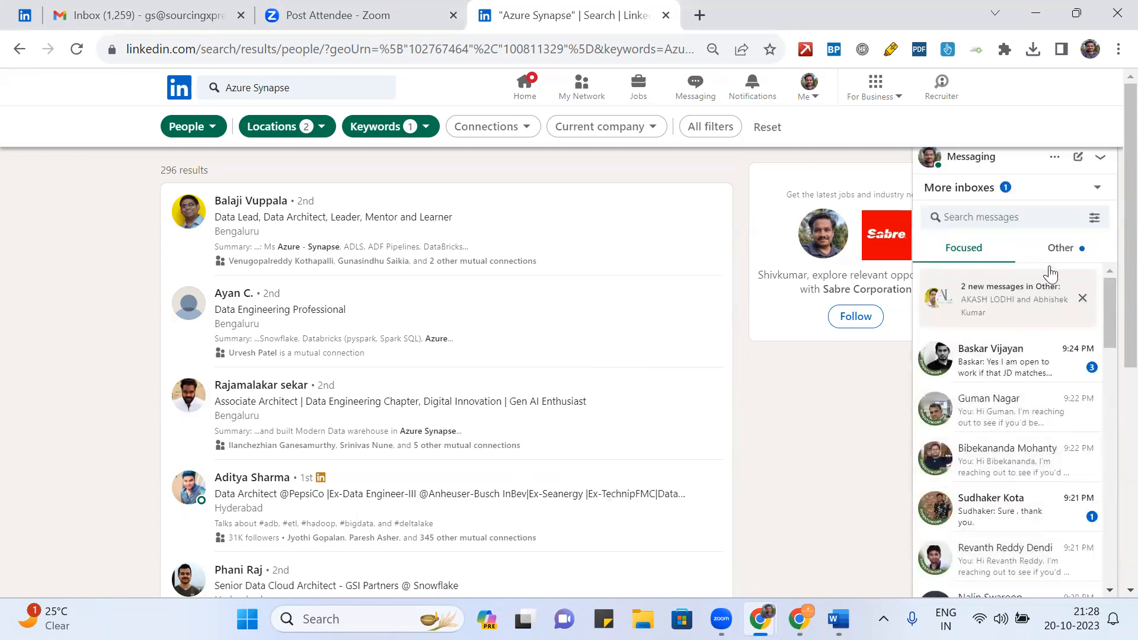
pyautogui.click(1029, 160)
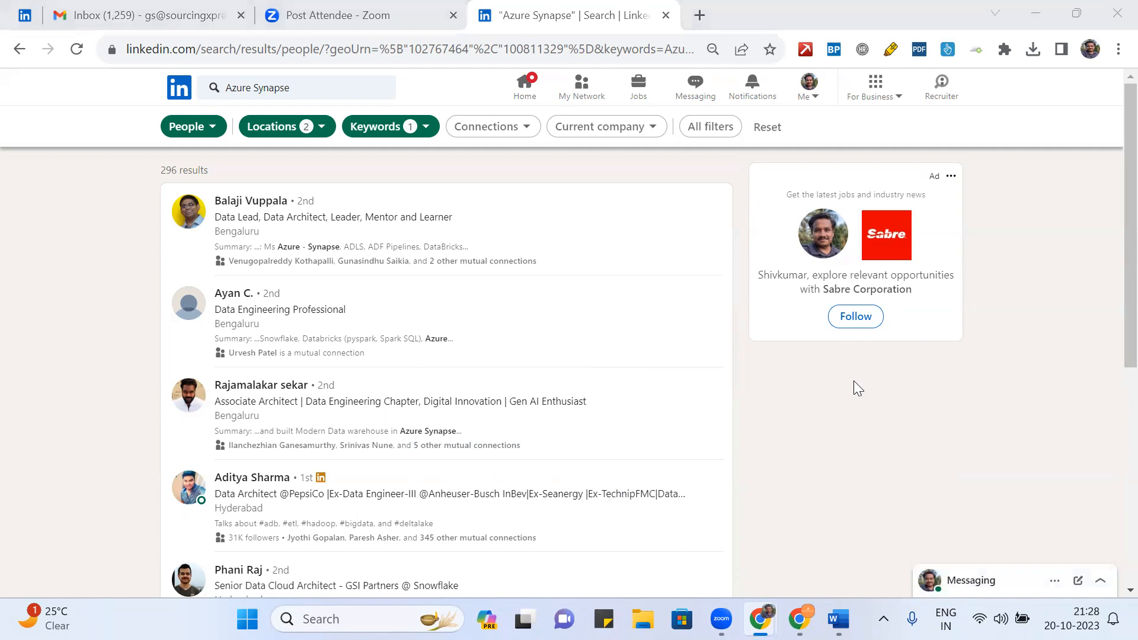
# - Back on Jobin's Contacts page, reset all filters on the contact list
pyautogui.hotkey('alt', 'Tab')
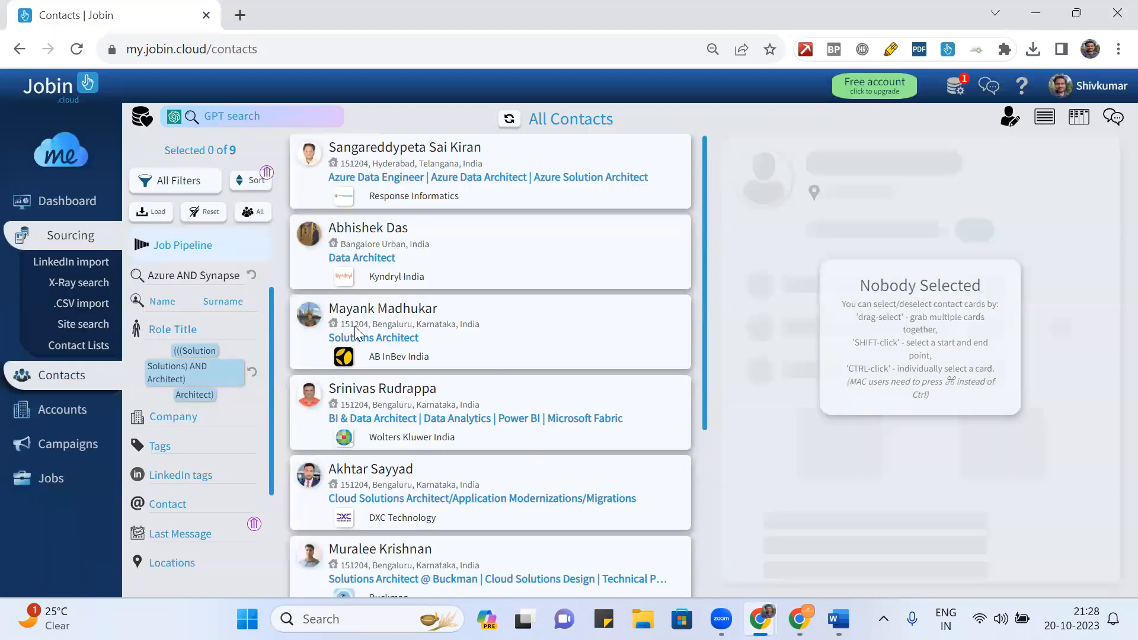
pyautogui.moveTo(196, 339)
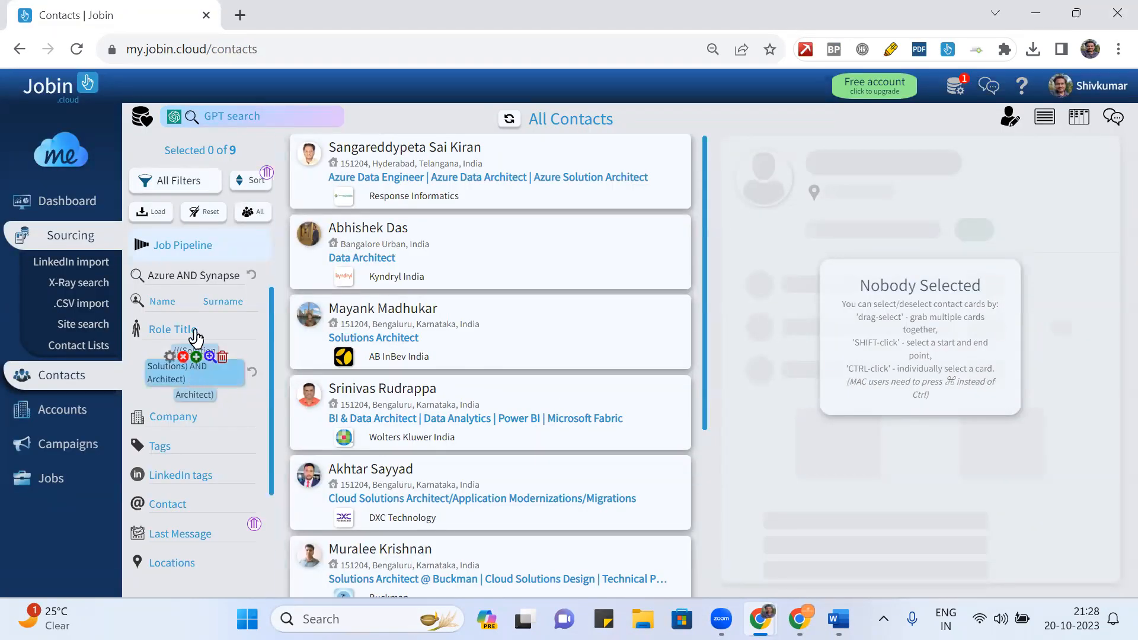
pyautogui.click(202, 212)
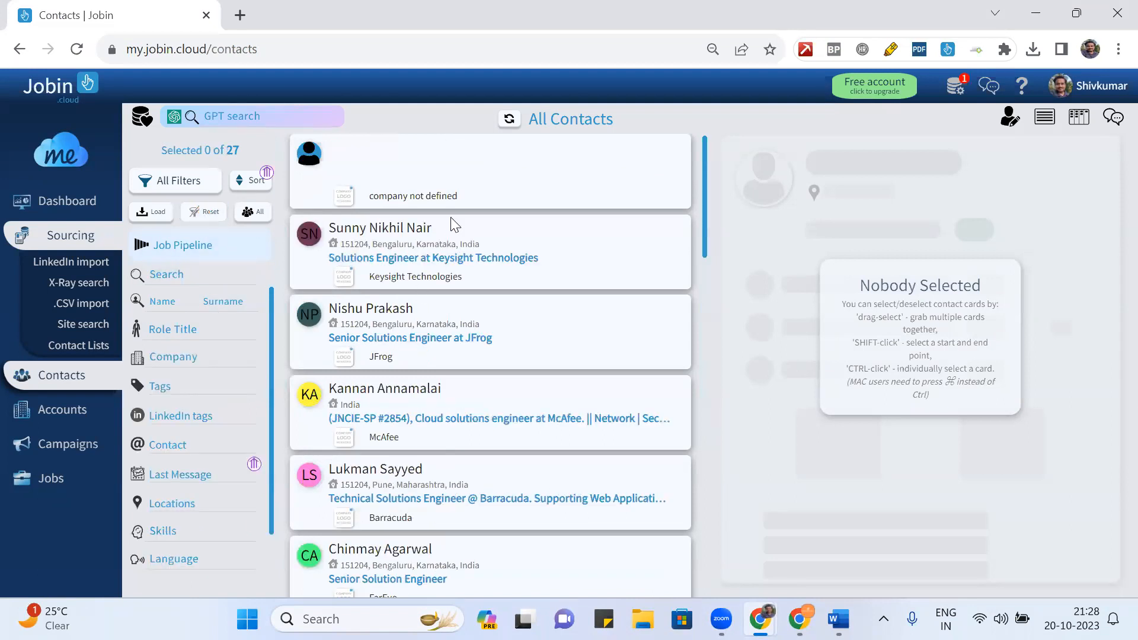
# - Scroll through the unfiltered 27-contact list, then select the Azure Synapse text in LinkedIn's search box
pyautogui.scroll(-5, 455, 224)
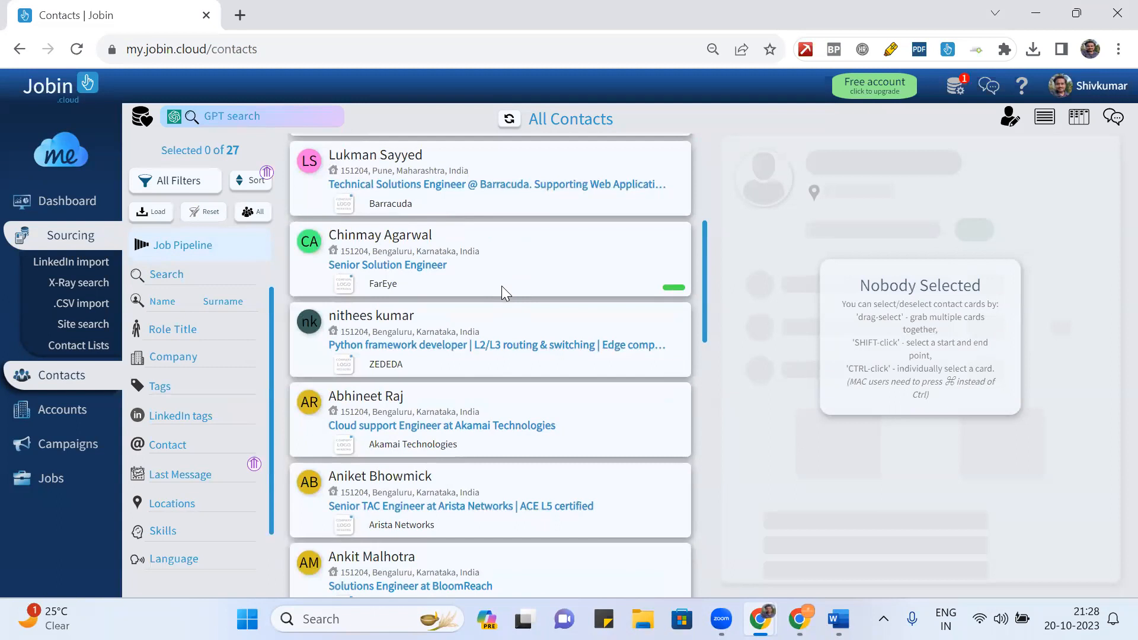
pyautogui.scroll(-10, 501, 285)
pyautogui.scroll(-4, 501, 285)
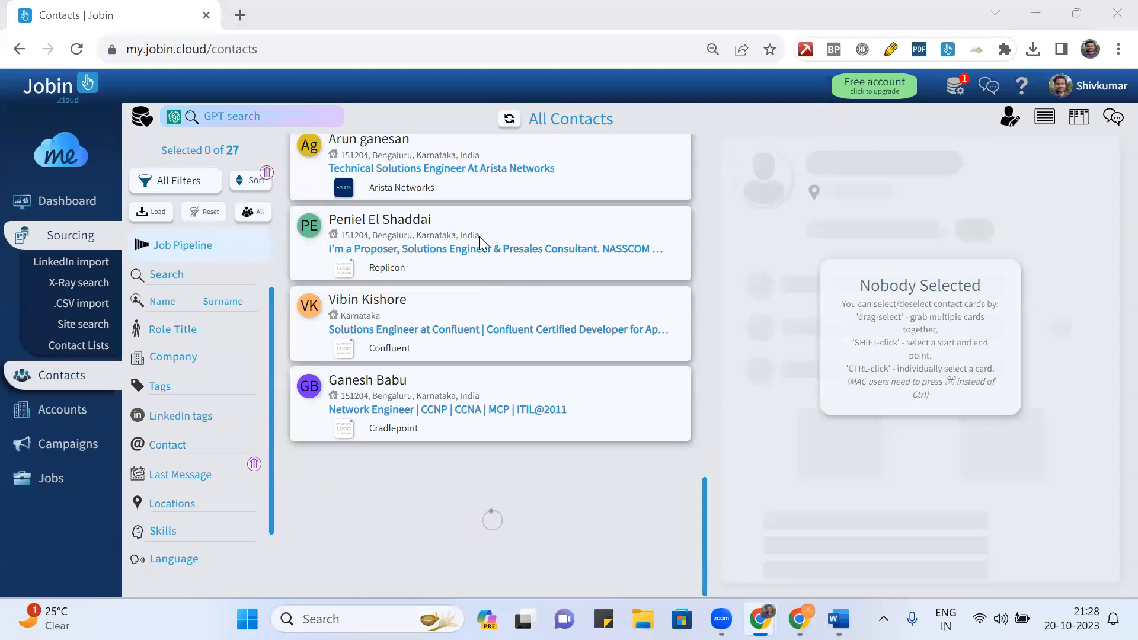
pyautogui.hotkey('alt', 'Tab')
pyautogui.click(303, 90)
pyautogui.hotkey('ctrl', 'c')
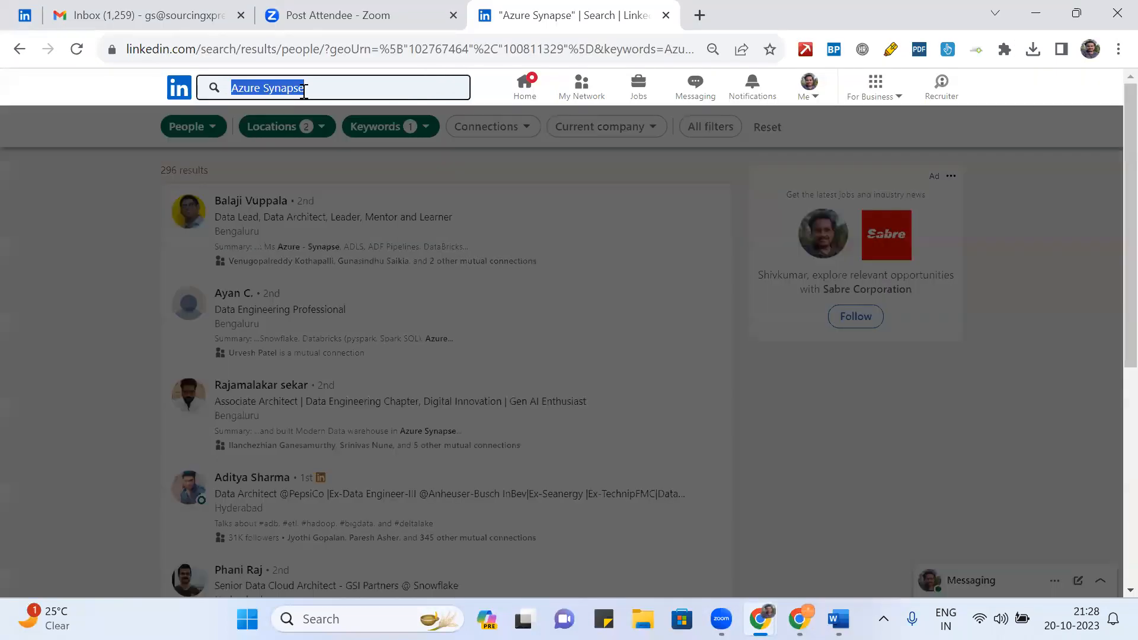
# - Paste the Azure Synapse keywords into Jobin's contact search and add AND
pyautogui.hotkey('alt', 'Tab')
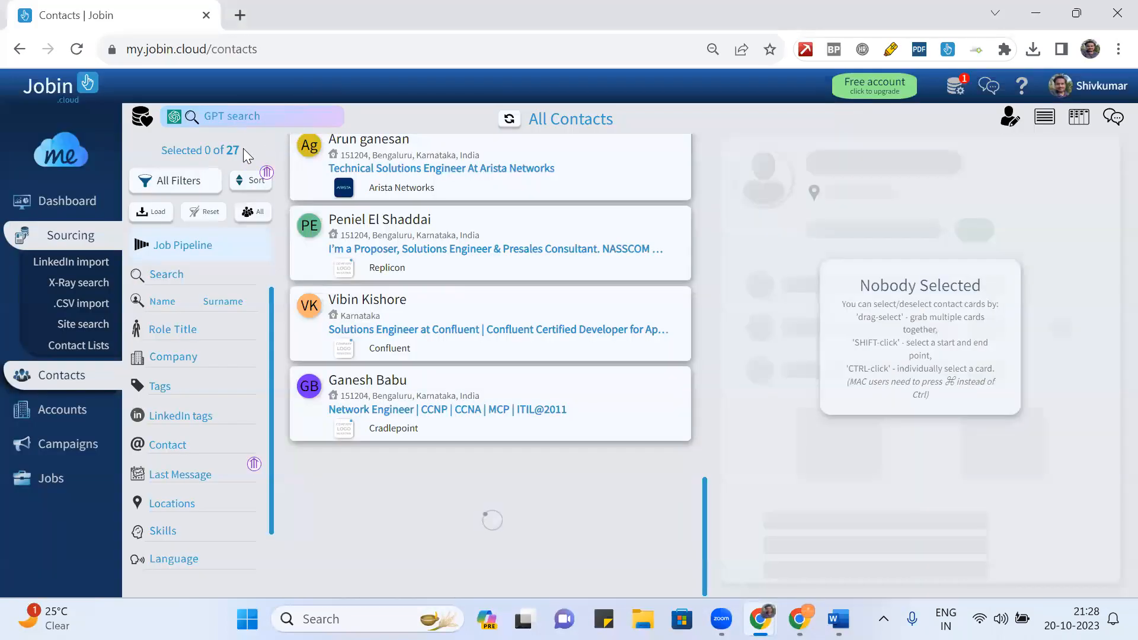
pyautogui.click(188, 277)
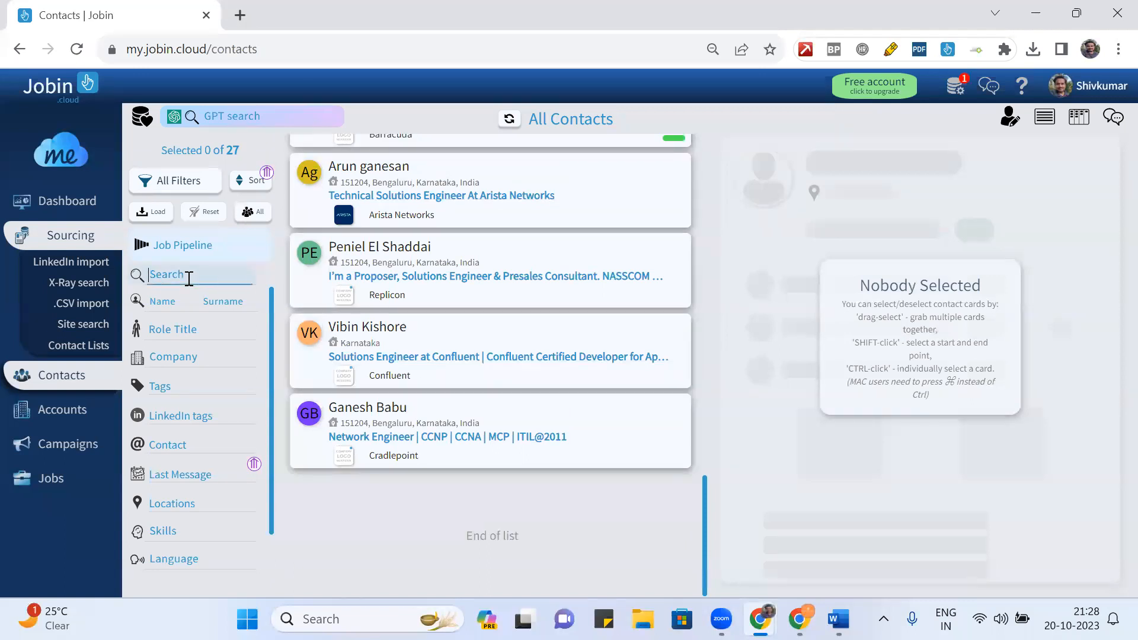
pyautogui.hotkey('ctrl', 'v')
pyautogui.write('AND')
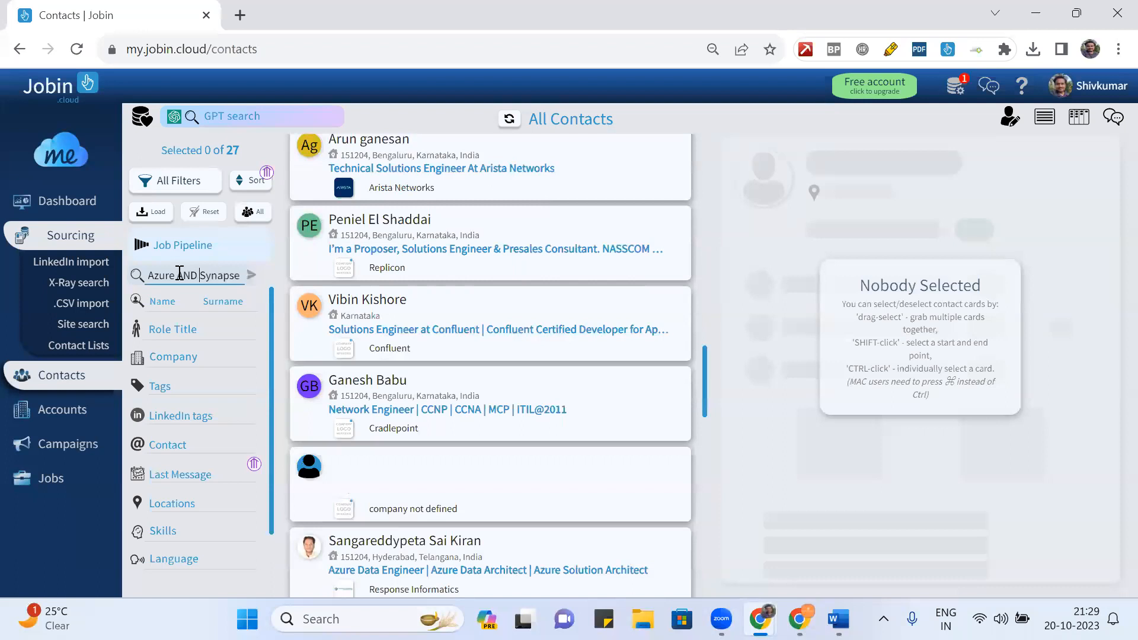
# - Copy the title query from LinkedIn's keyword filter and start editing Jobin's Role Title filter
pyautogui.hotkey('alt', 'Tab')
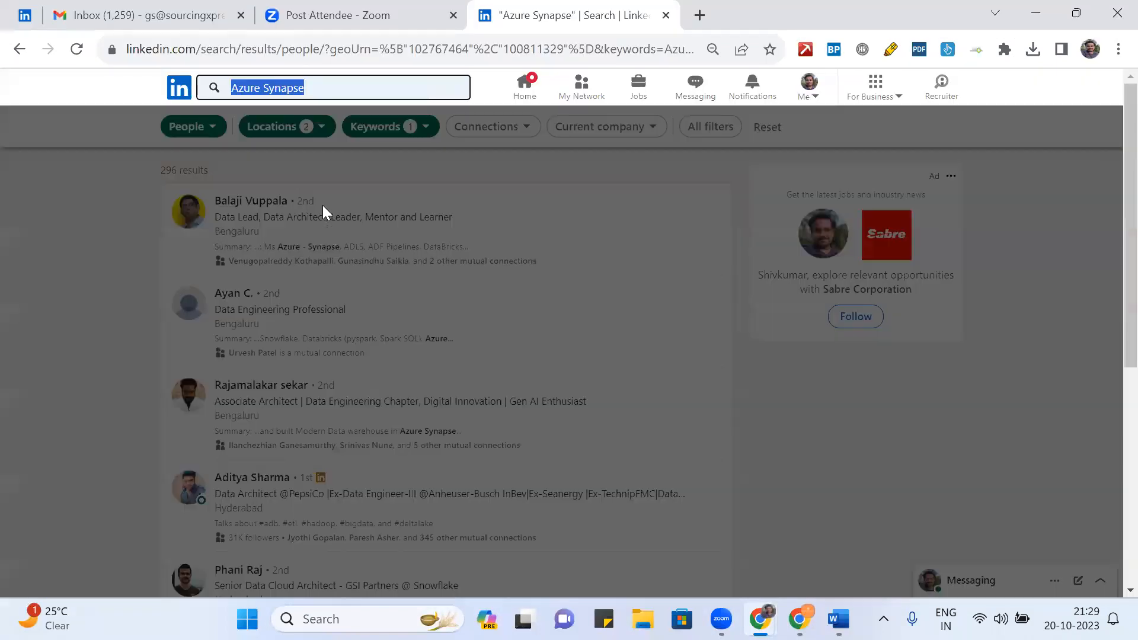
pyautogui.click(83, 191)
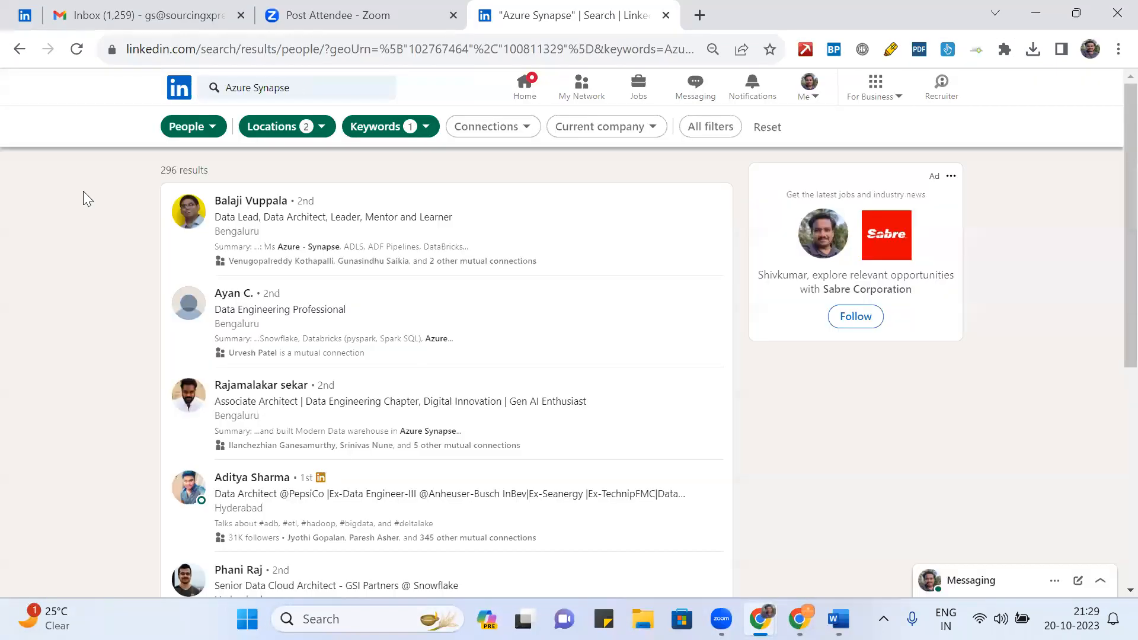
pyautogui.click(415, 128)
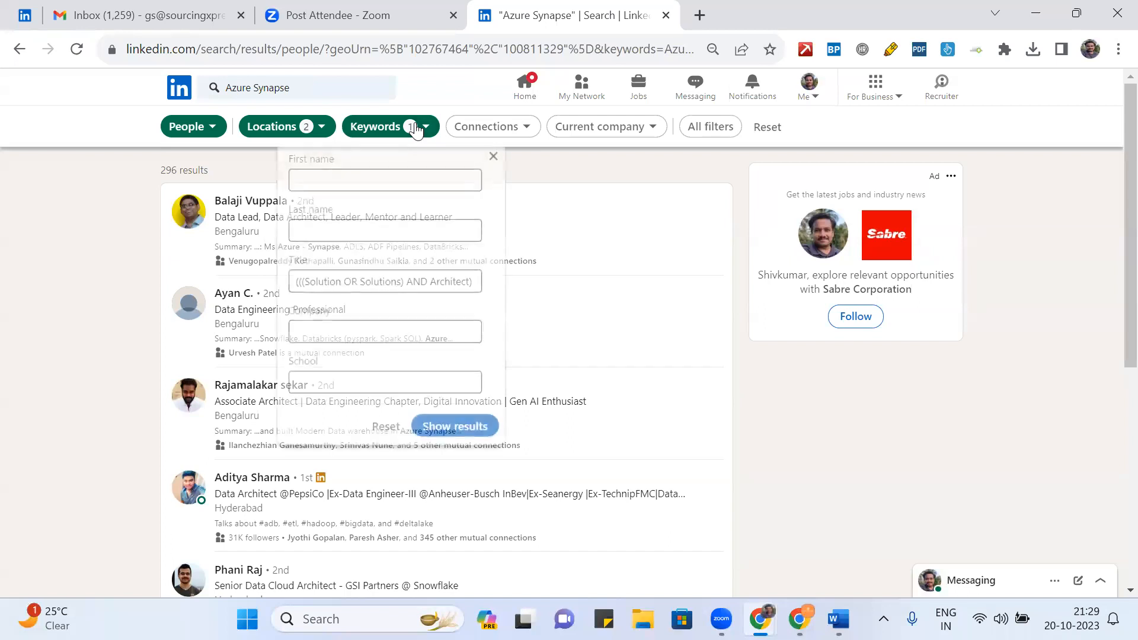
pyautogui.tripleClick(378, 287)
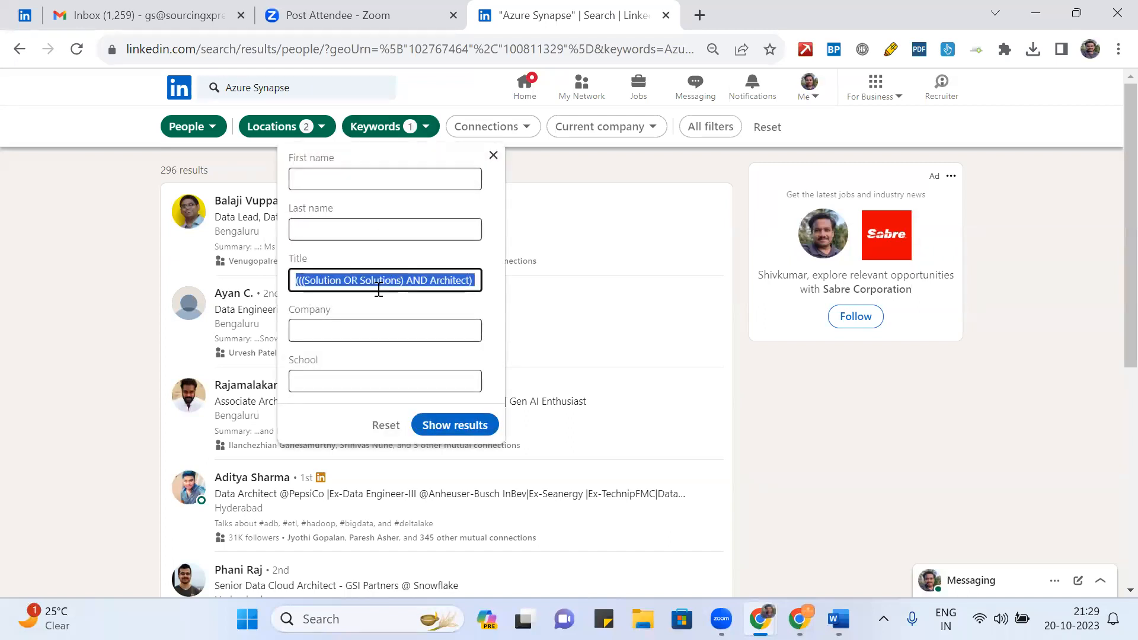
pyautogui.hotkey('alt', 'Tab')
pyautogui.click(202, 333)
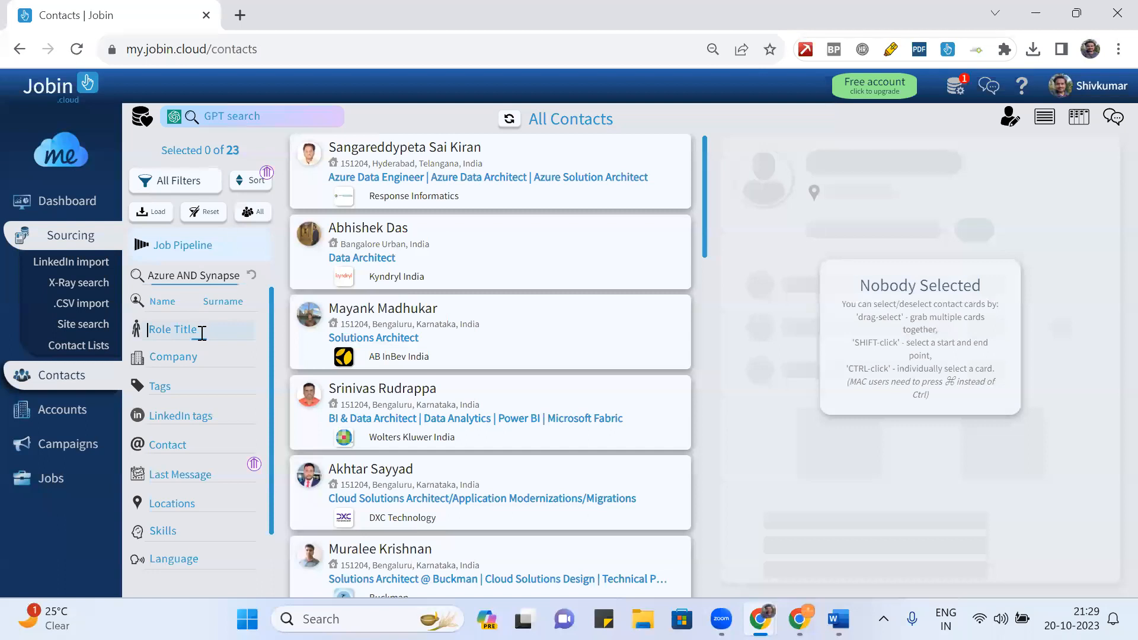
# - Paste the LinkedIn architect title query into the Role Title filter and apply it, narrowing contacts to 9
pyautogui.hotkey('ctrl', 'v')
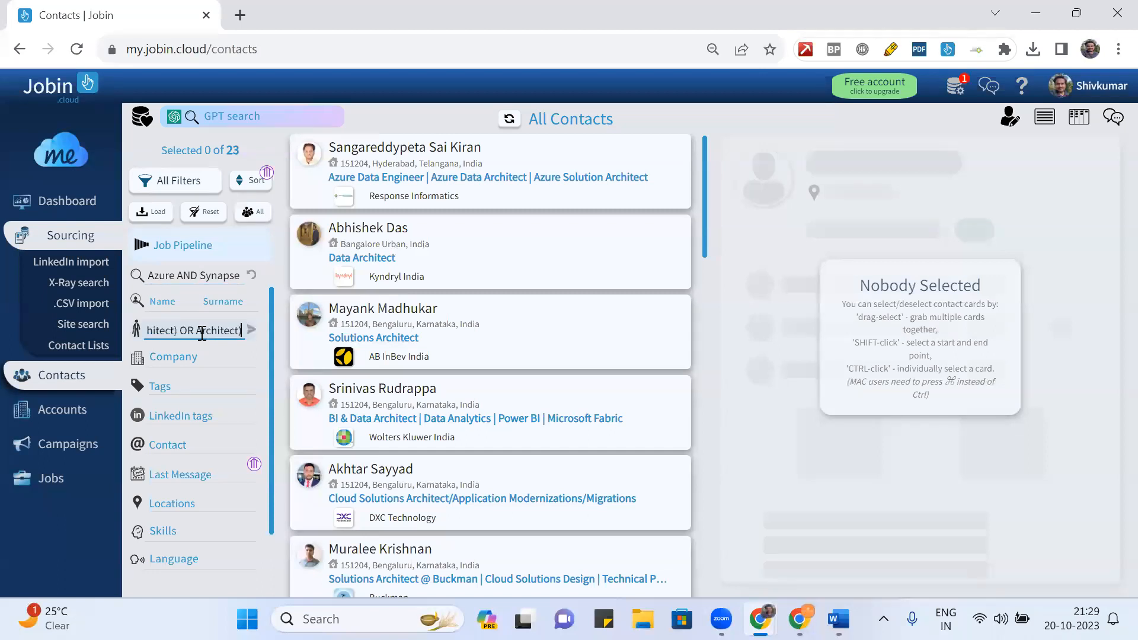
pyautogui.press('Return')
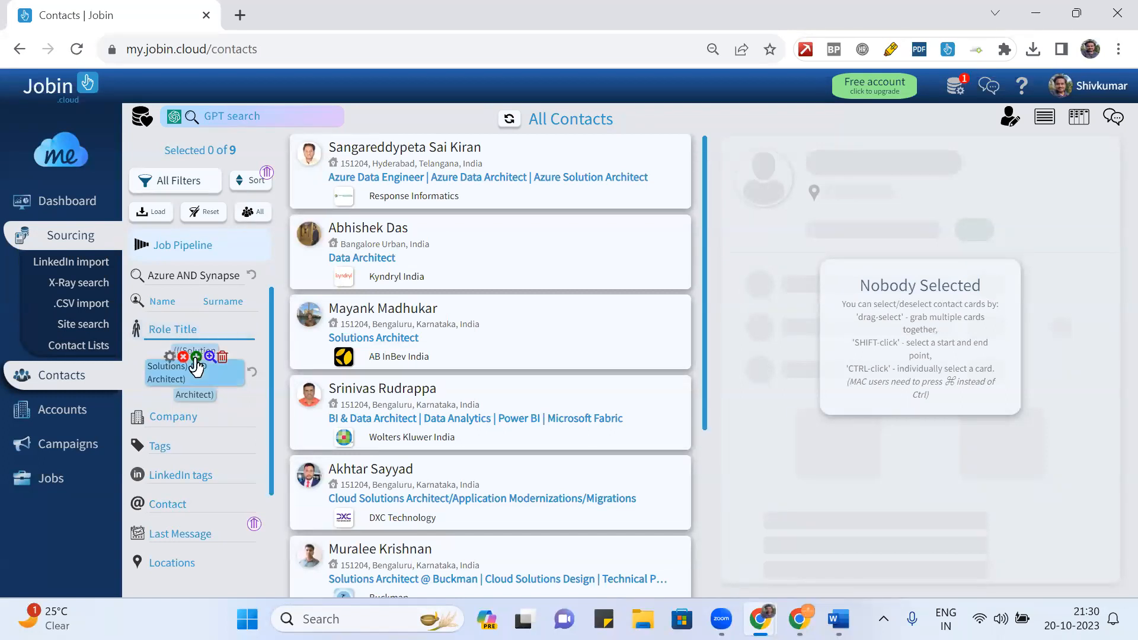
# - Expand the role-title term with semantically similar words such as Design, Blueprints and Framework
pyautogui.moveTo(195, 374)
pyautogui.click(169, 356)
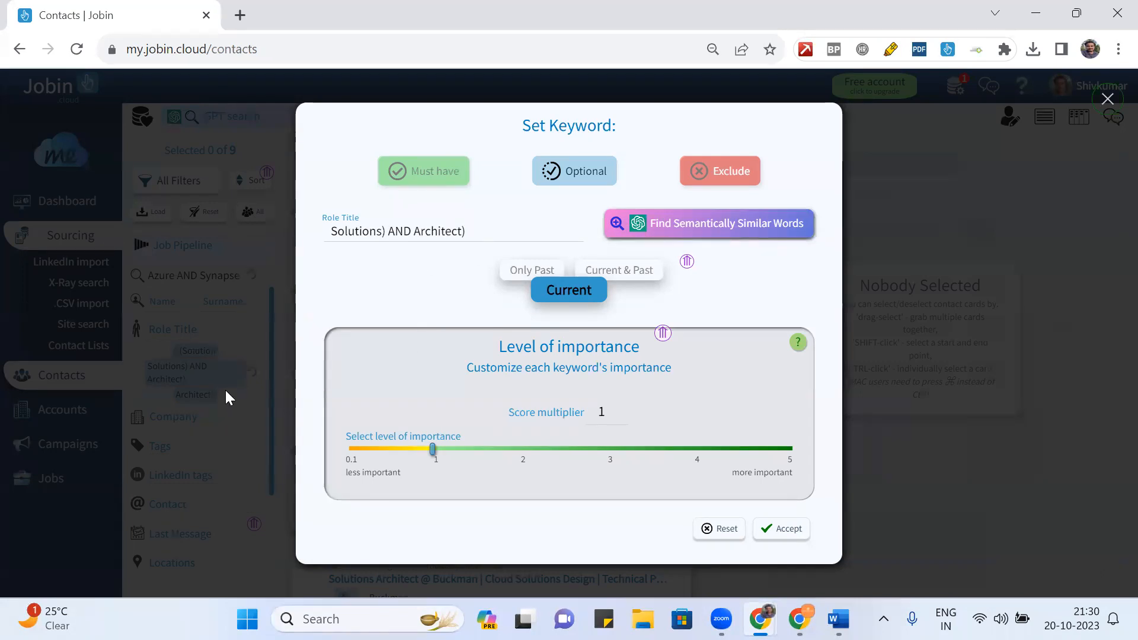
pyautogui.click(694, 226)
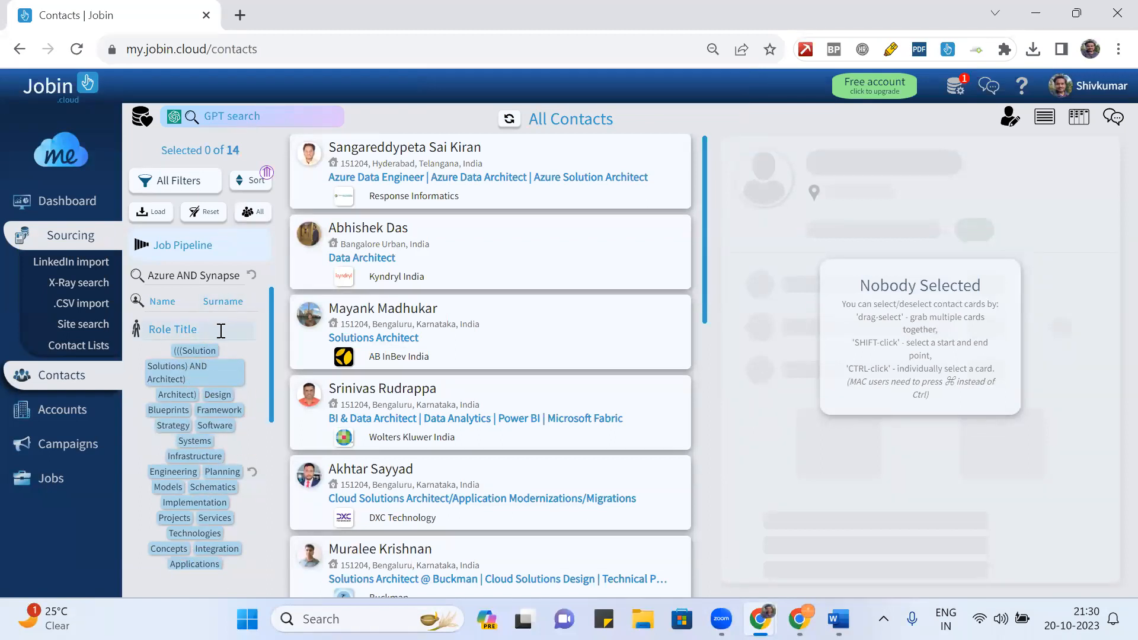
pyautogui.click(223, 360)
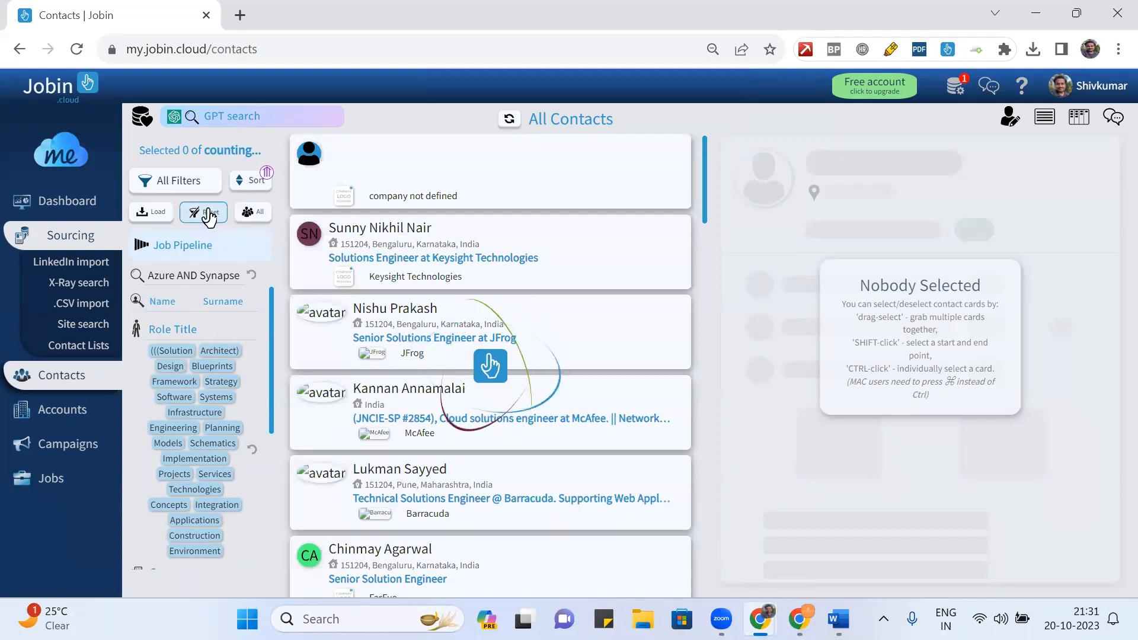
# - Delete the Solutions) AND Architect) role-title term and reload the Contacts page
pyautogui.moveTo(214, 367)
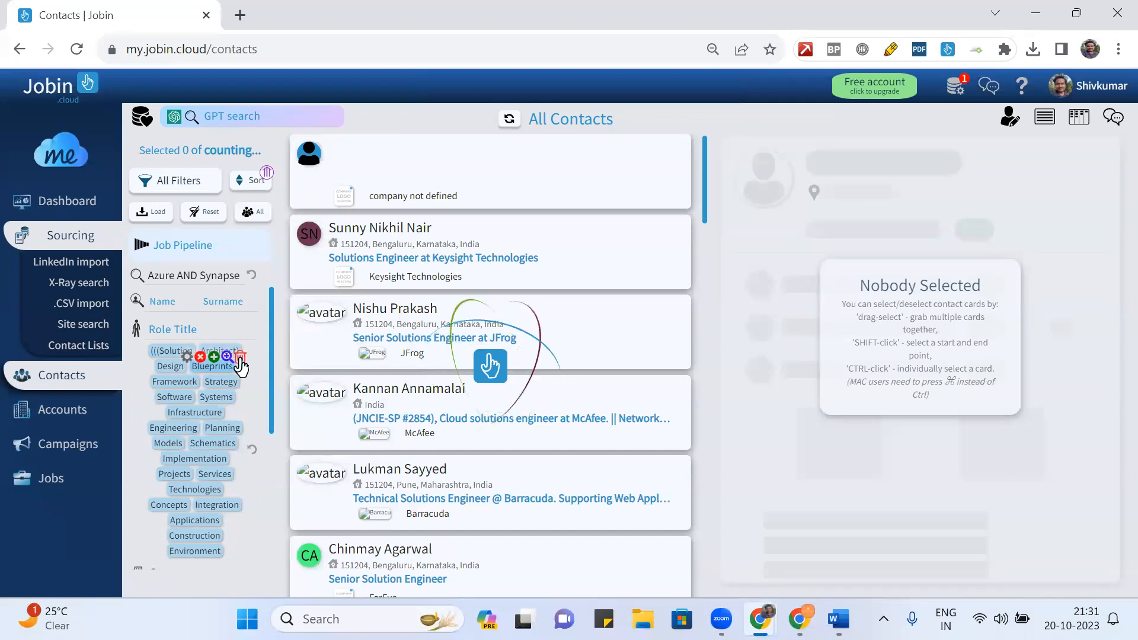
pyautogui.moveTo(179, 540)
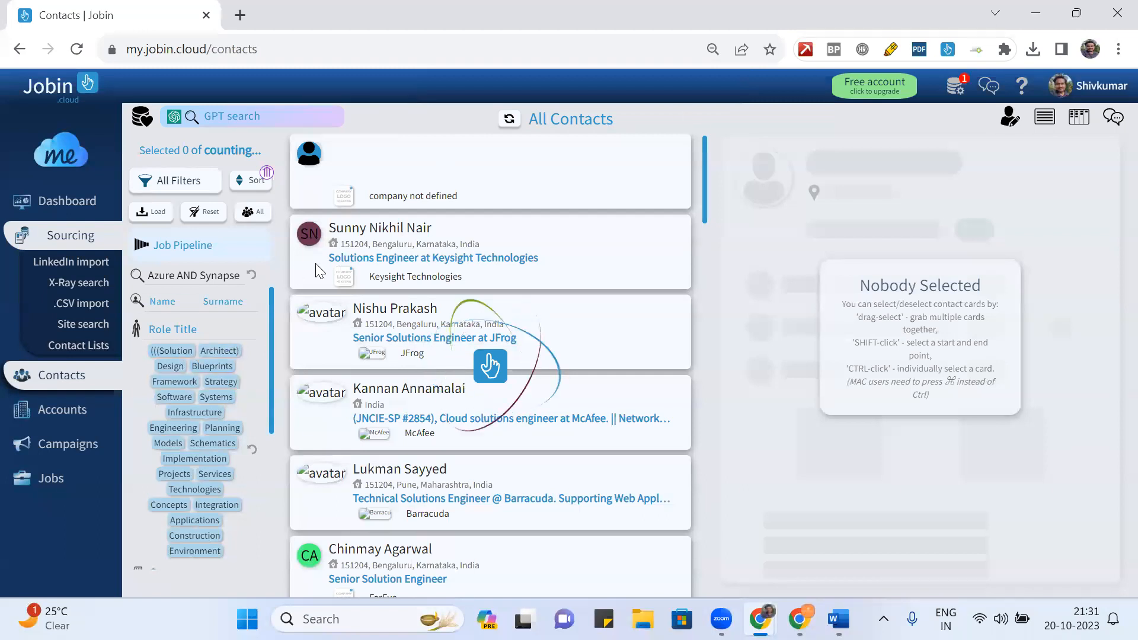
pyautogui.click(170, 329)
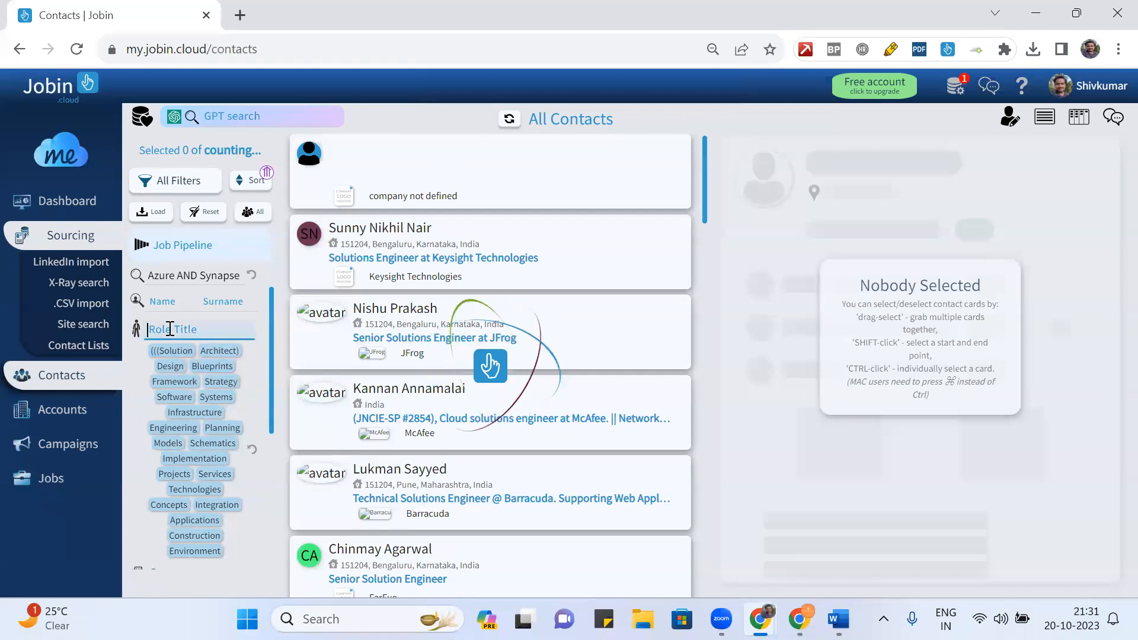
pyautogui.click(223, 543)
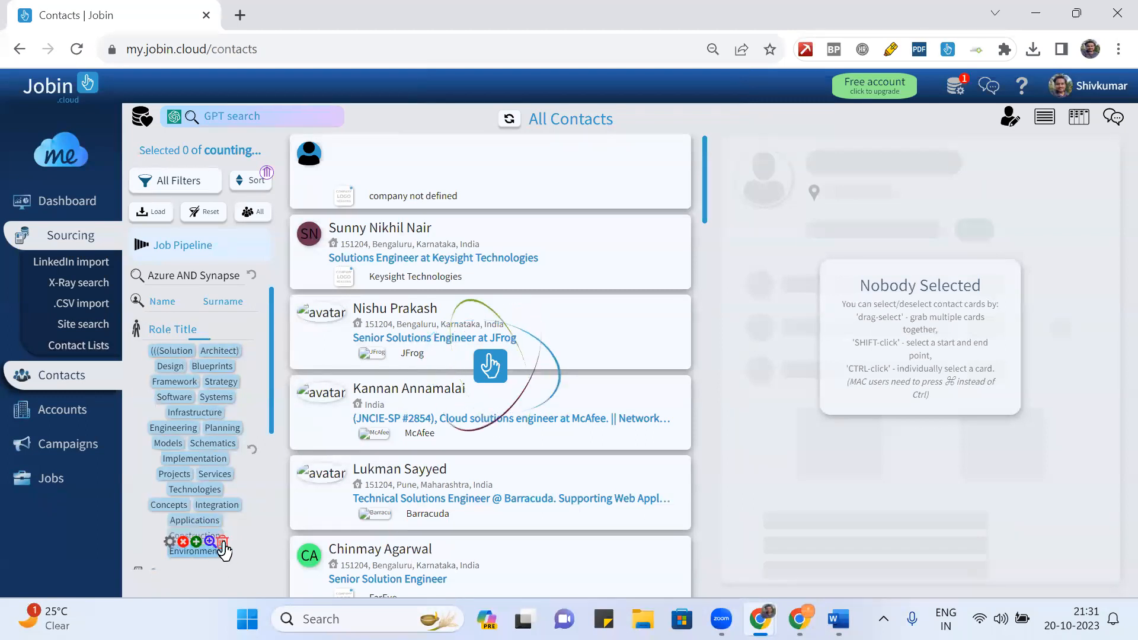
pyautogui.moveTo(240, 505)
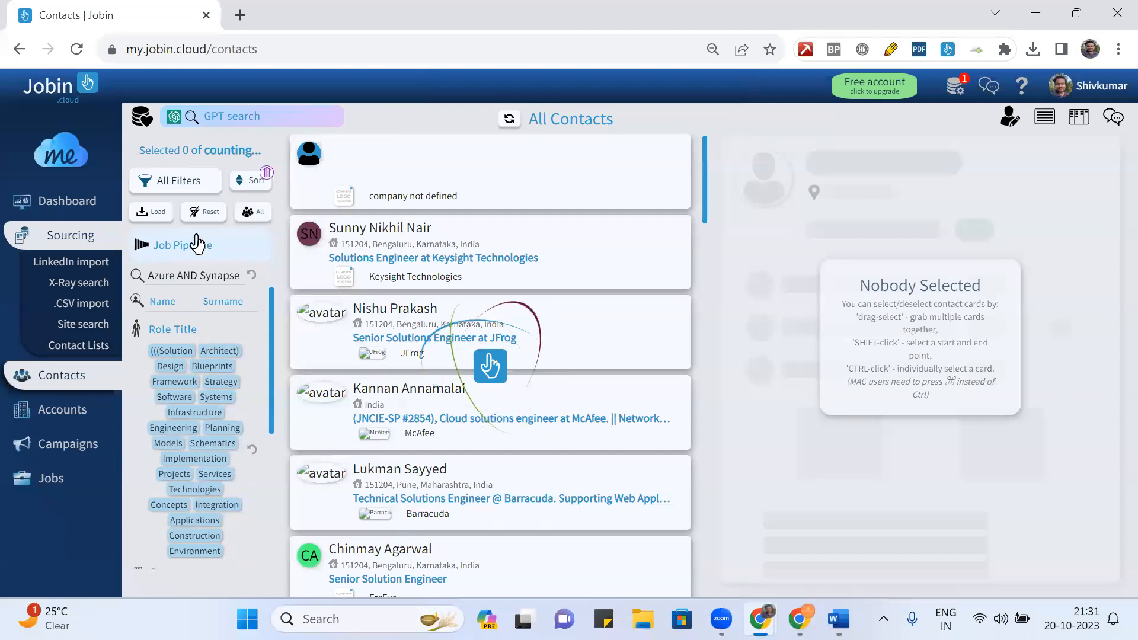
pyautogui.click(251, 47)
pyautogui.press('Return')
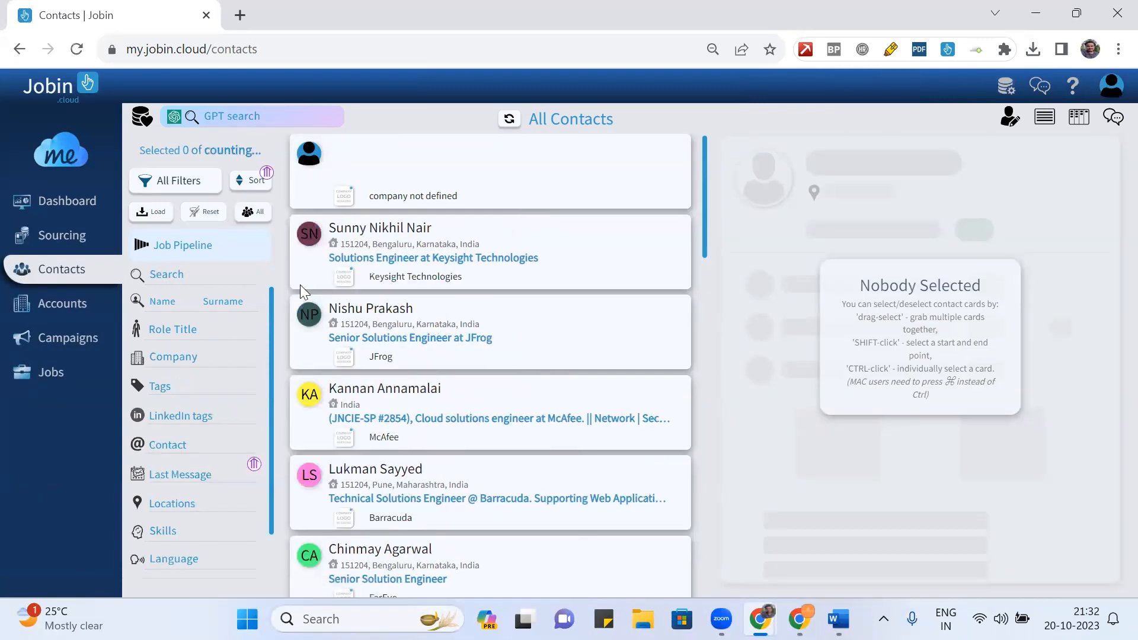
# - Search the reloaded contacts for 'Azure AND Synapse', then select LinkedIn's title query
pyautogui.click(181, 276)
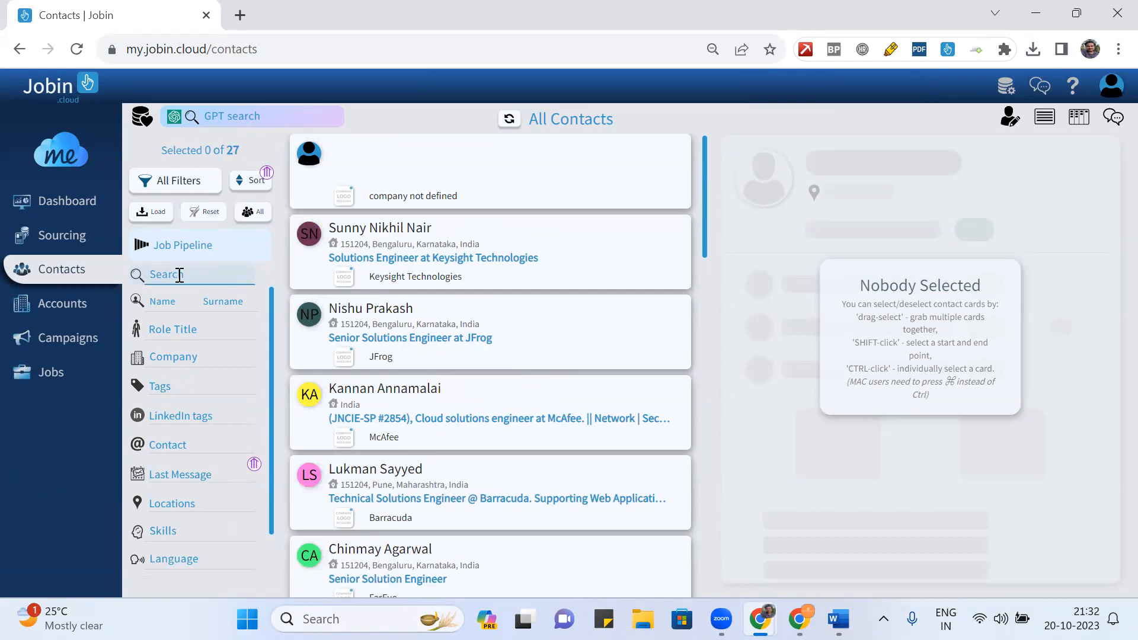
pyautogui.write('Azure AND')
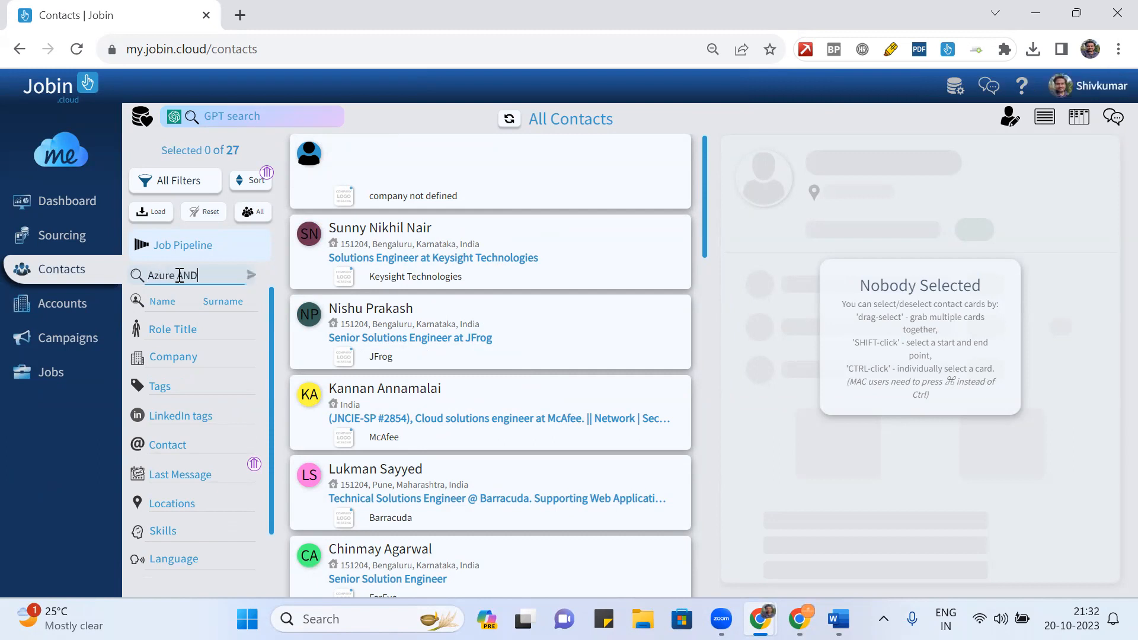
pyautogui.write(' Synapse')
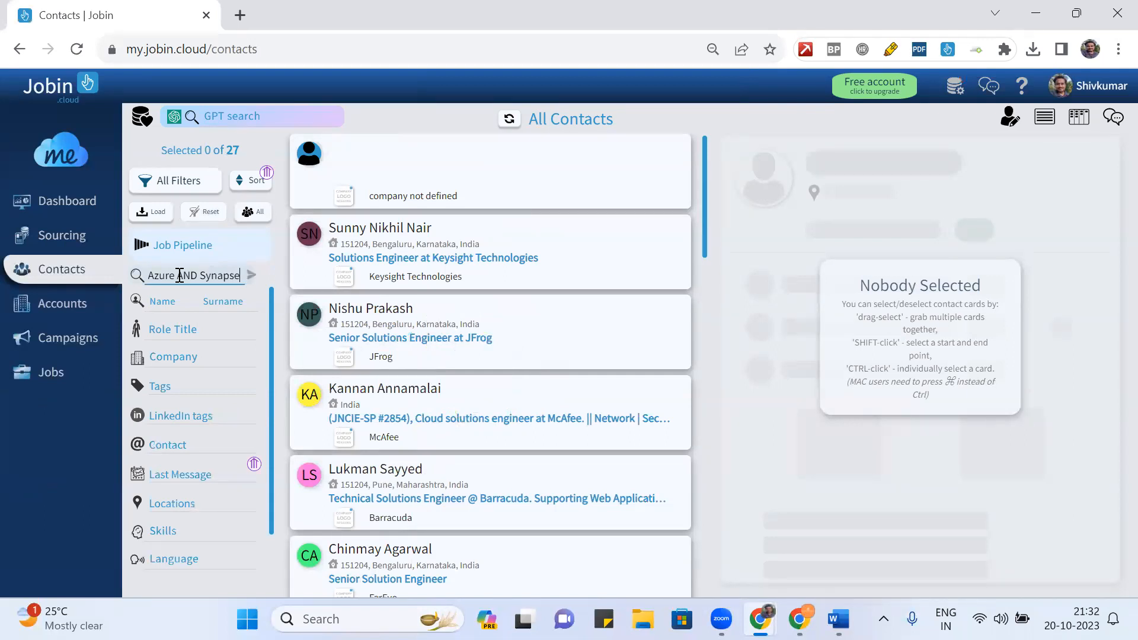
pyautogui.press('Return')
pyautogui.hotkey('alt', 'Tab')
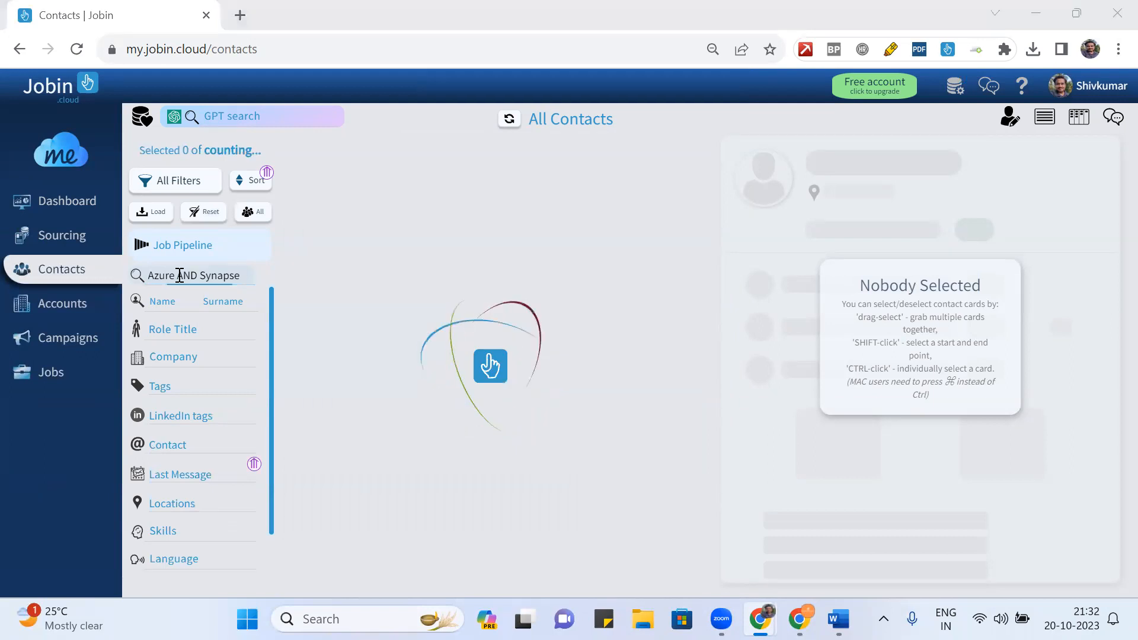
pyautogui.click(394, 277)
# - Copy LinkedIn's architect title query into Jobin's Role Title filter, leaving 9 contacts
pyautogui.hotkey('ctrl', 'a')
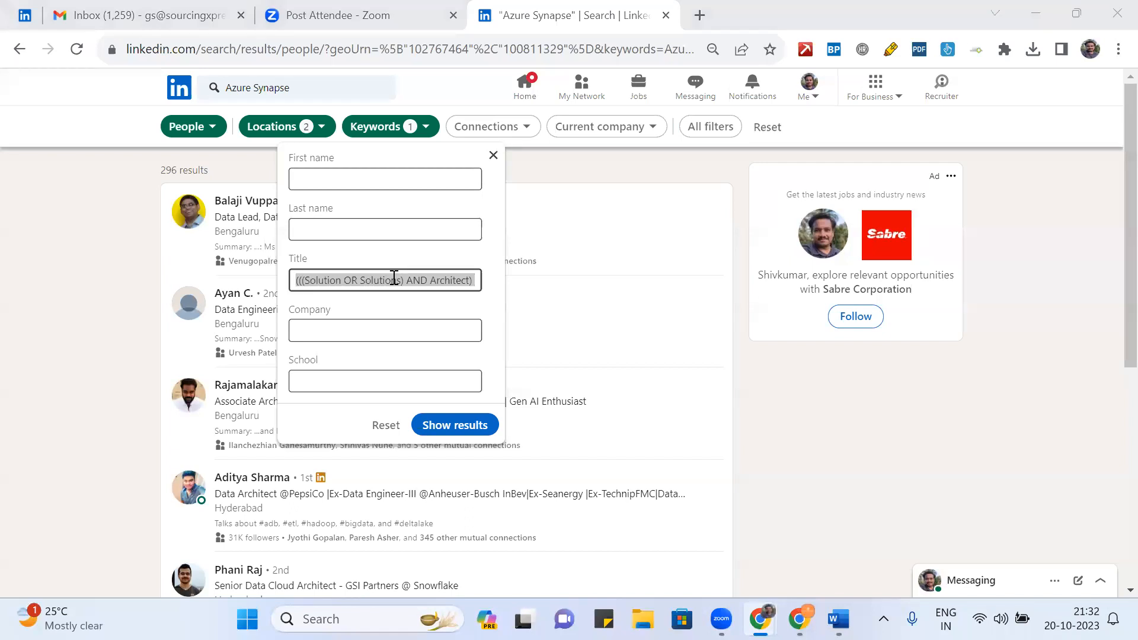
pyautogui.hotkey('alt', 'Tab')
pyautogui.click(181, 332)
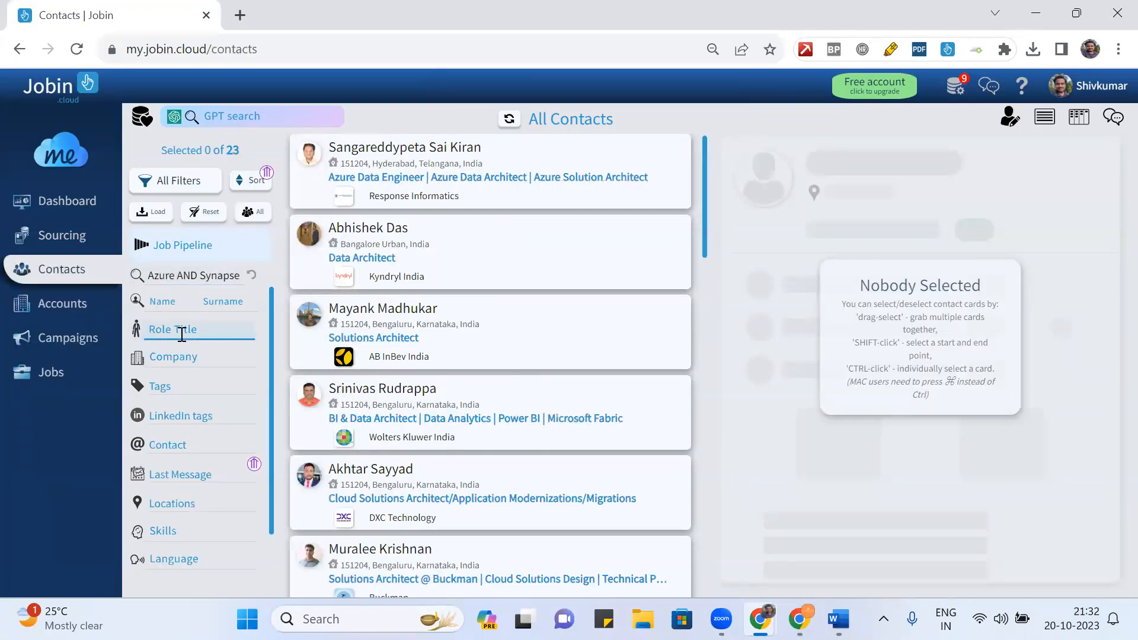
pyautogui.hotkey('ctrl', 'v')
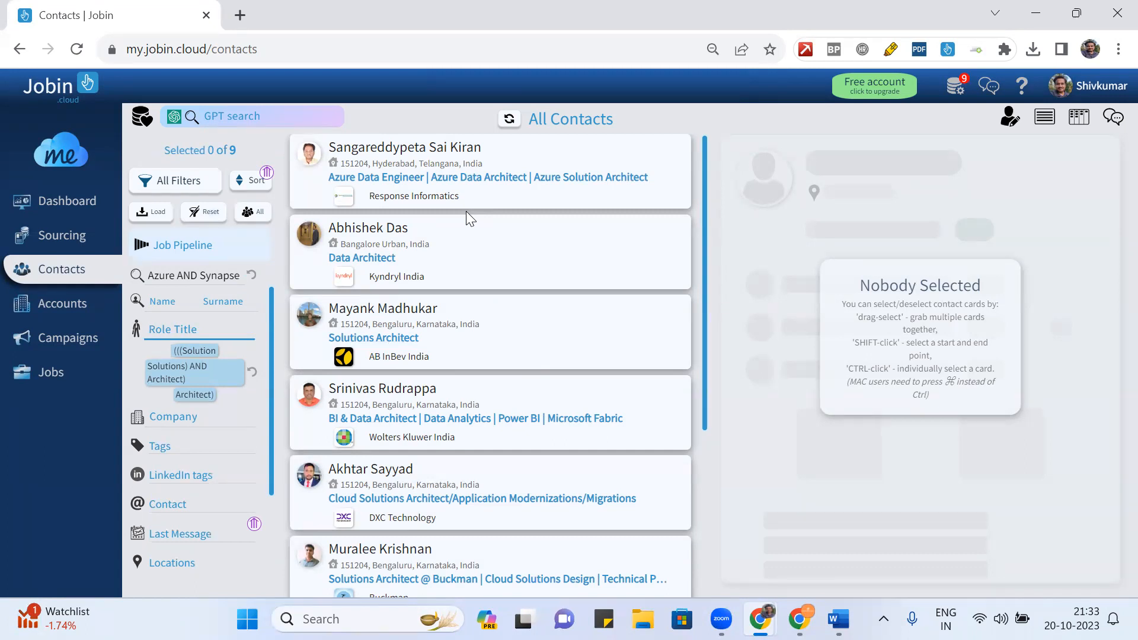
# - Close LinkedIn's Keywords panel, review the Azure Synapse people results, then return to Jobin
pyautogui.hotkey('alt', 'Tab')
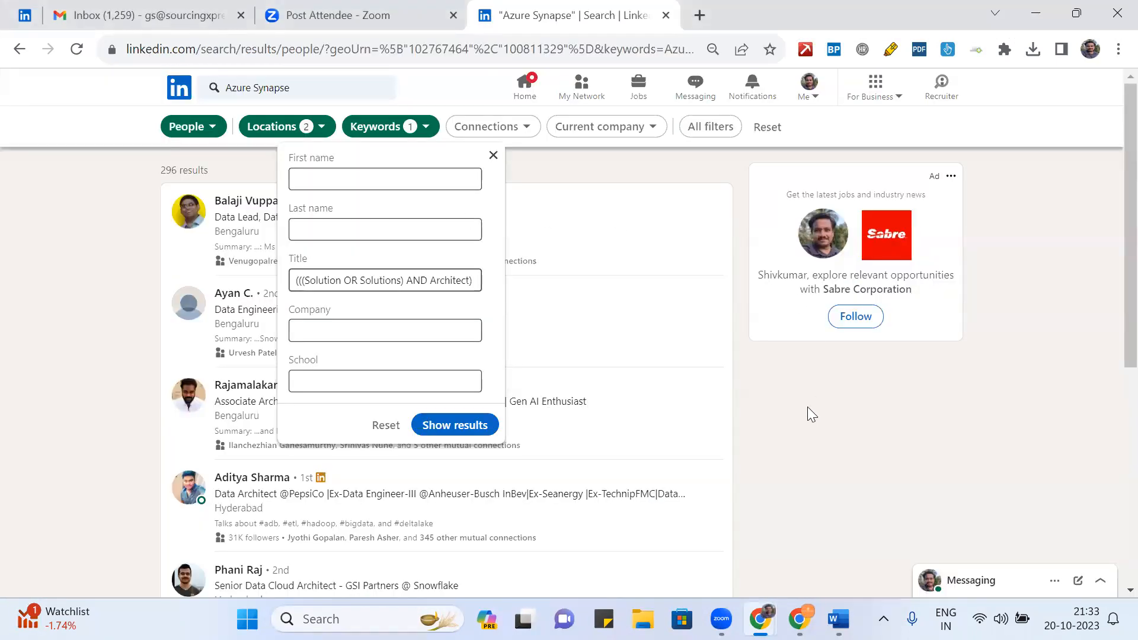
pyautogui.click(807, 407)
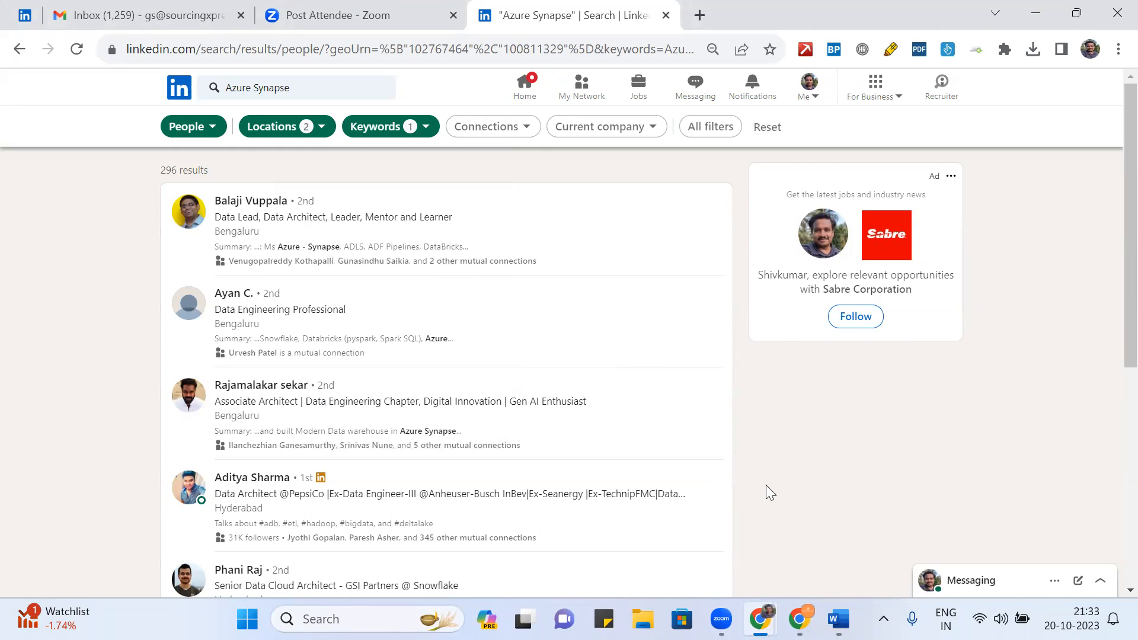
pyautogui.scroll(-3, 765, 485)
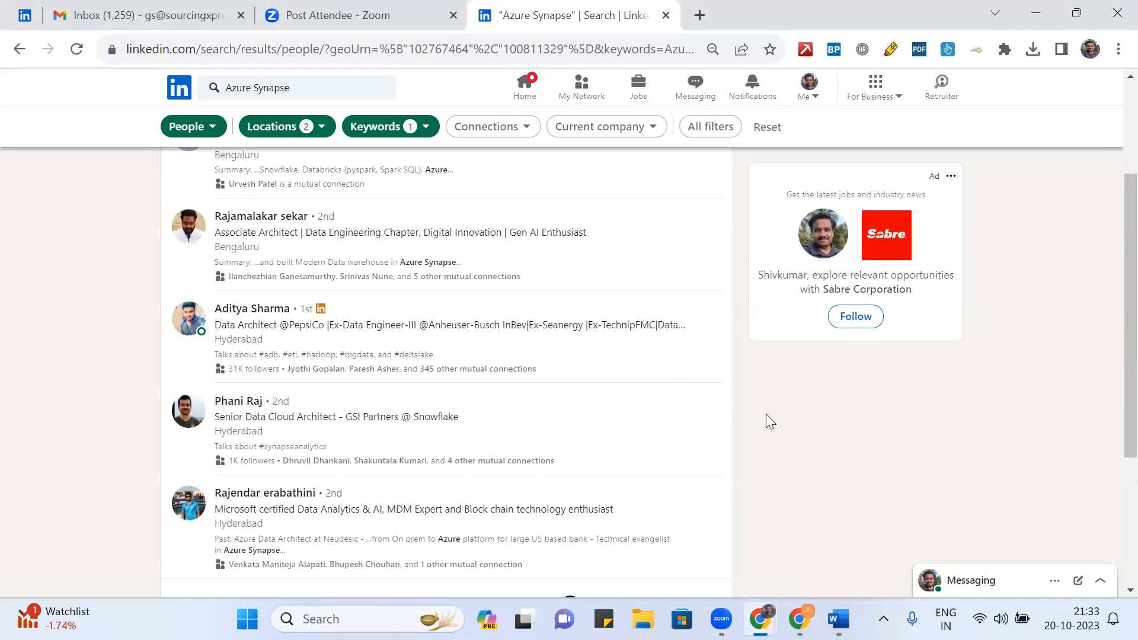
pyautogui.hotkey('alt', 'Tab')
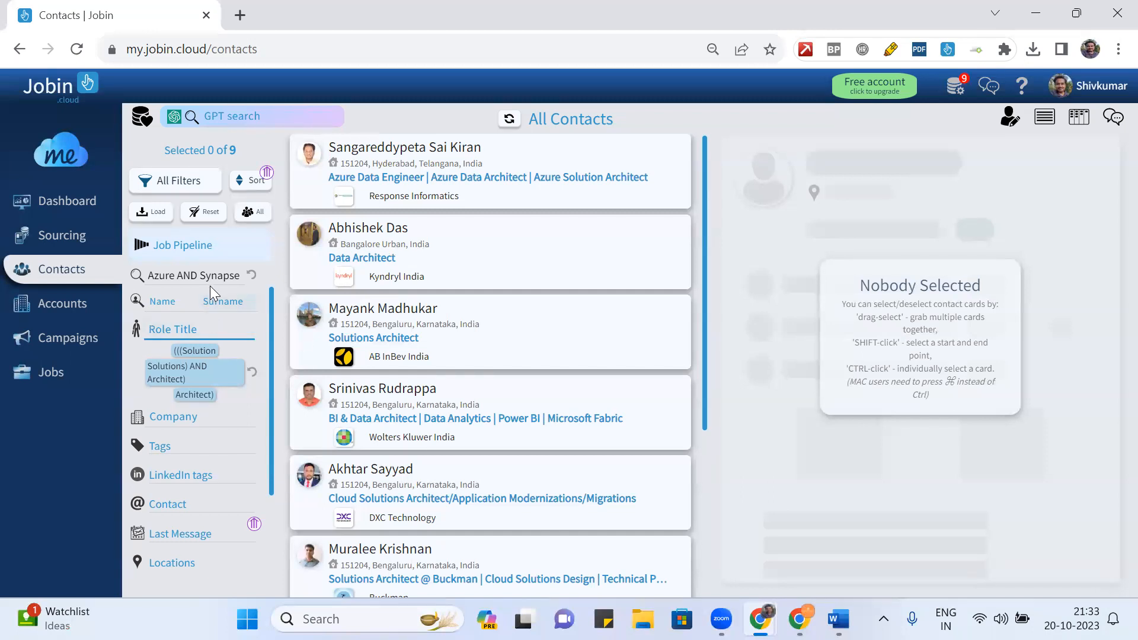
pyautogui.click(160, 276)
# - Select all nine Azure AND Synapse architect contacts
pyautogui.scroll(-4, 455, 331)
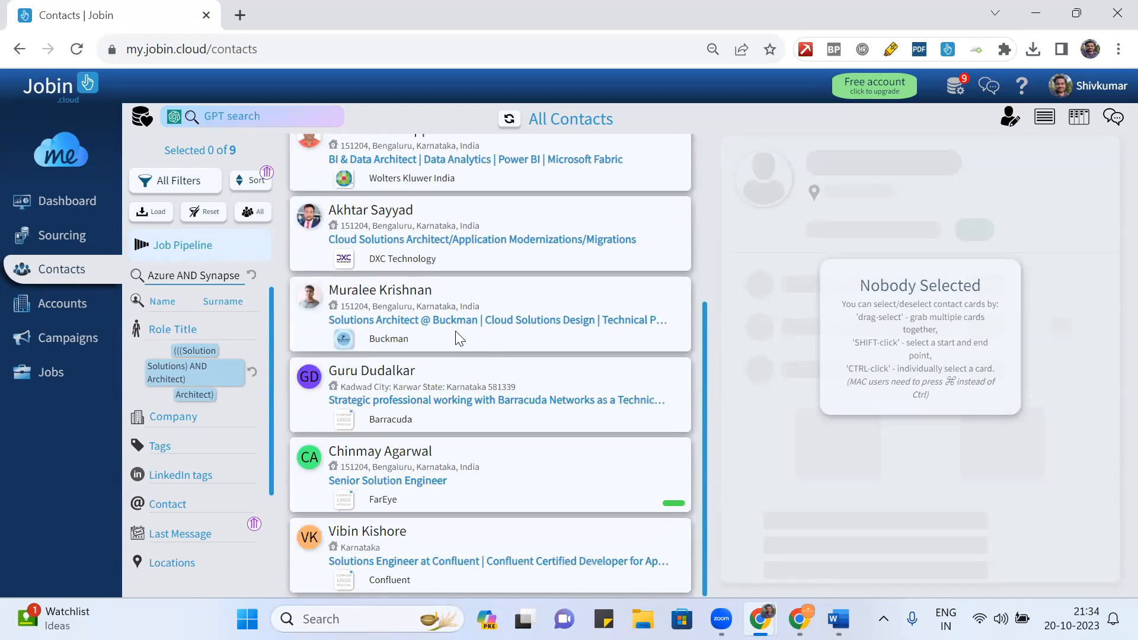
pyautogui.hotkey('ctrl', 'a')
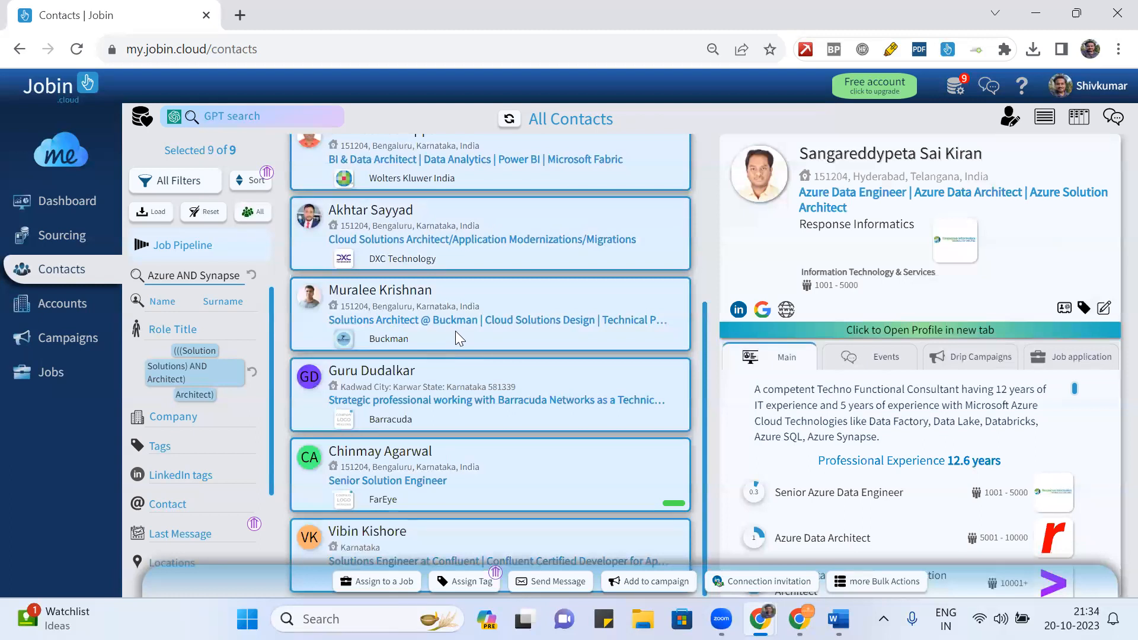
pyautogui.press('Escape')
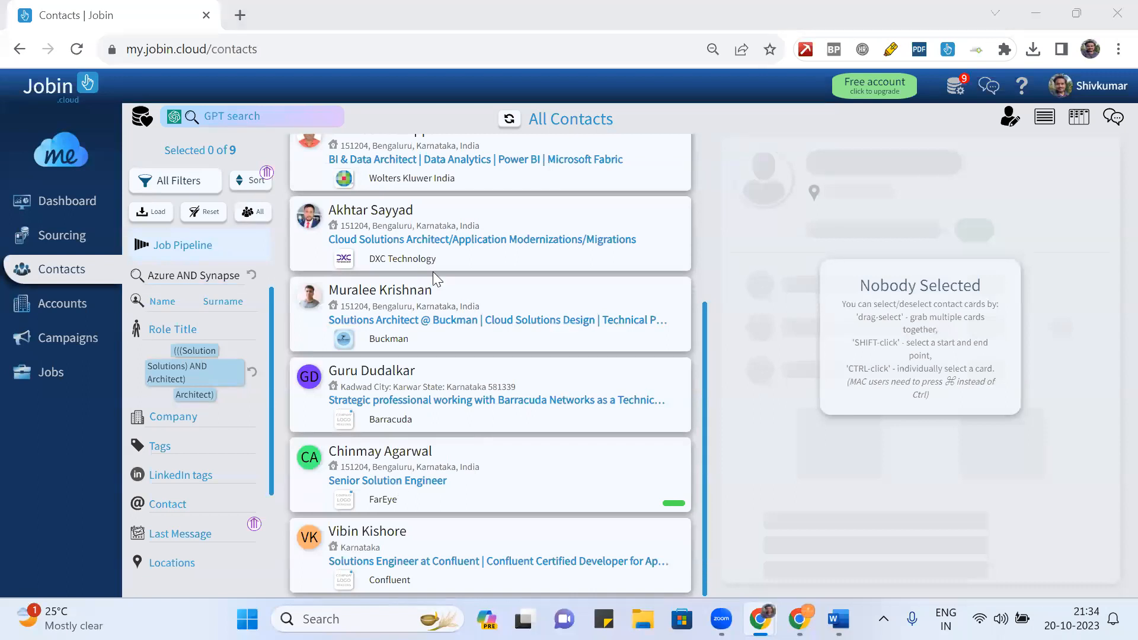
pyautogui.click(645, 171)
pyautogui.hotkey('ctrl', 'a')
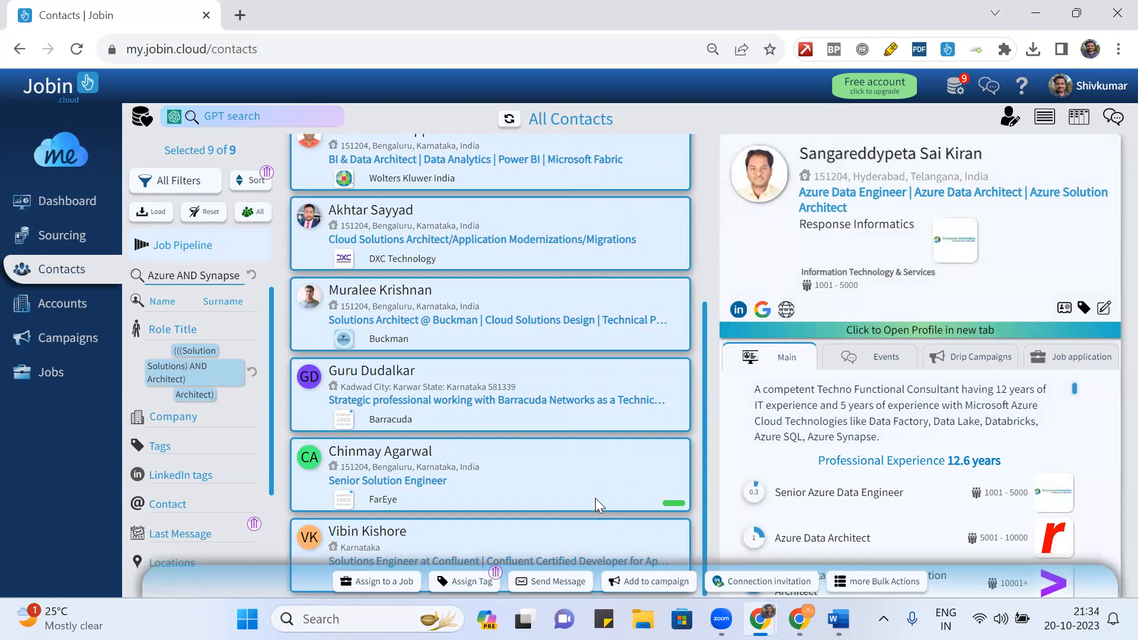
pyautogui.click(612, 409)
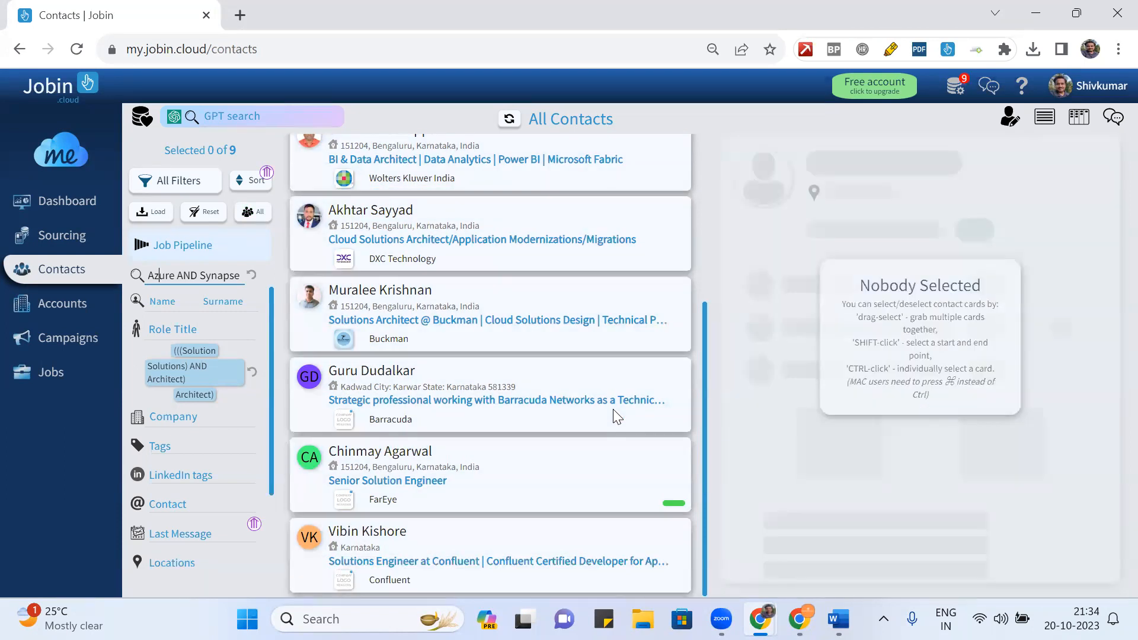
pyautogui.hotkey('ctrl', 'a')
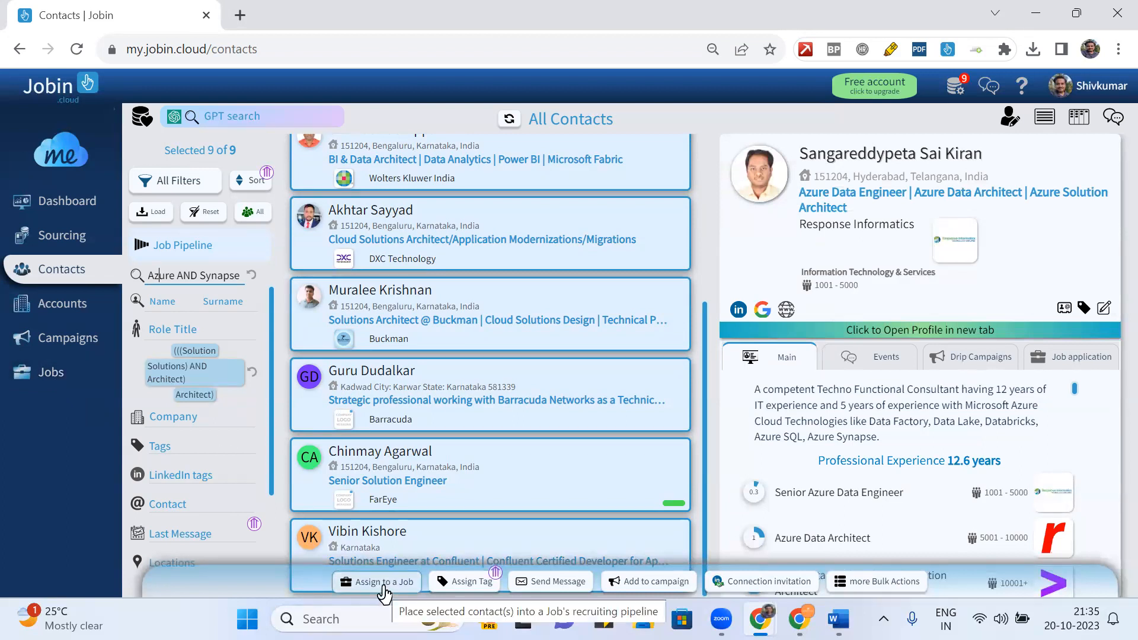
pyautogui.click(459, 583)
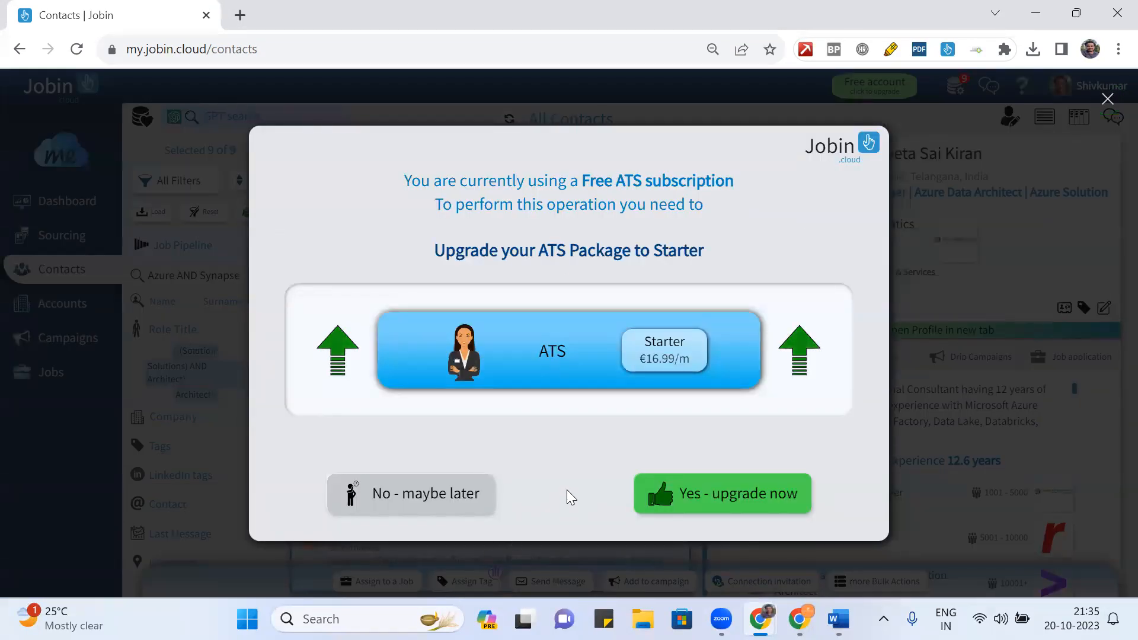
pyautogui.click(1108, 99)
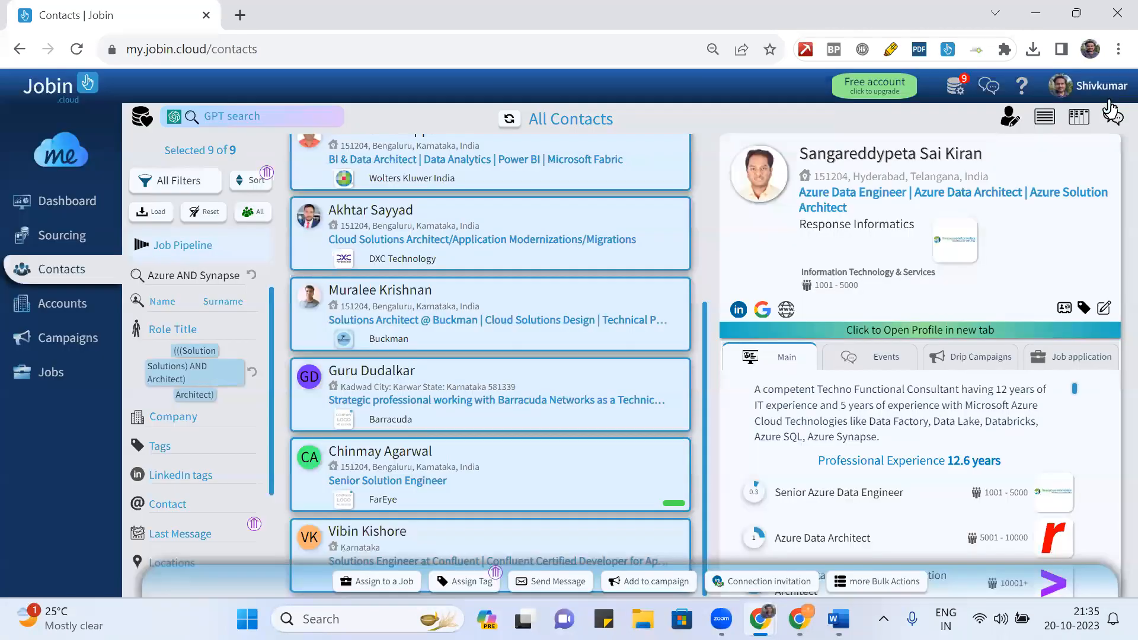
pyautogui.click(532, 585)
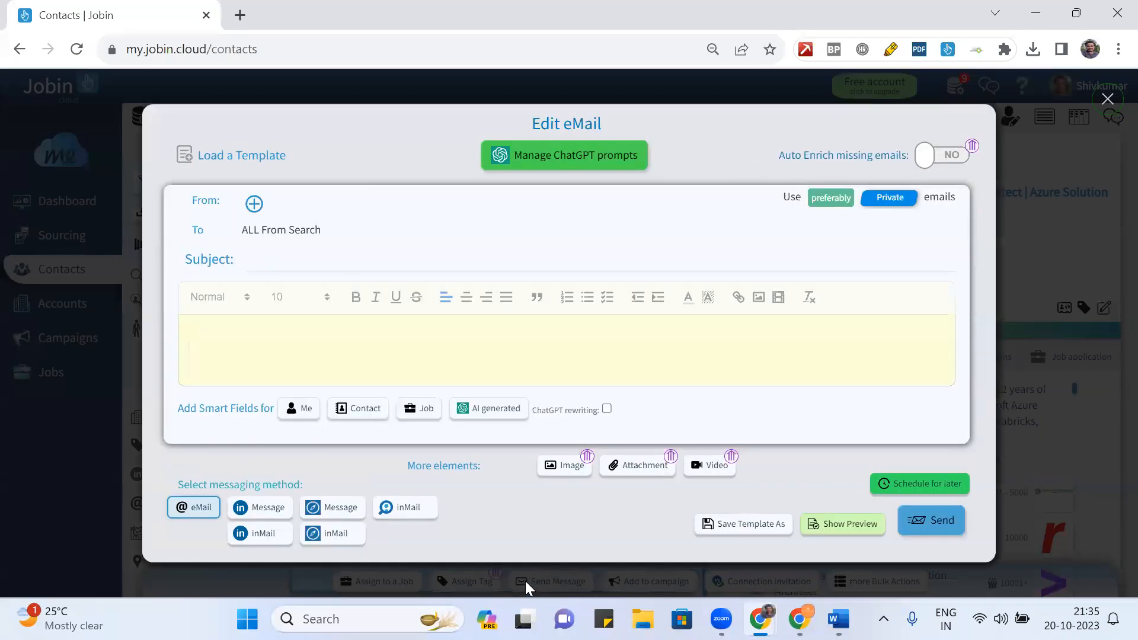
# - Place the cursor in the Edit eMail body, then the subject, then back in the body
pyautogui.click(399, 346)
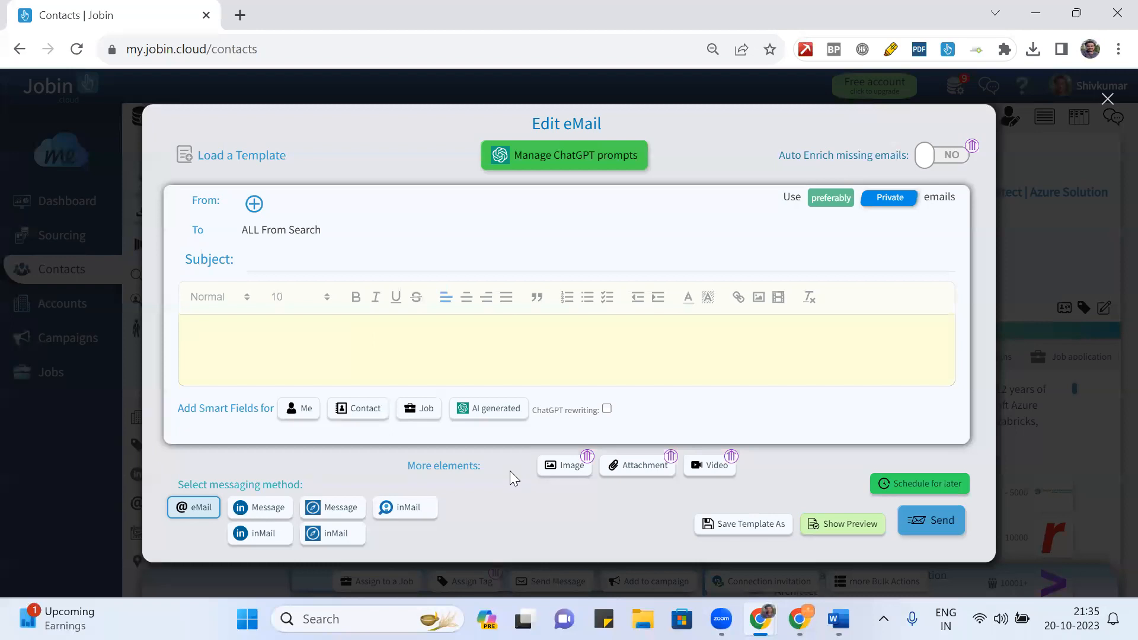
pyautogui.click(292, 259)
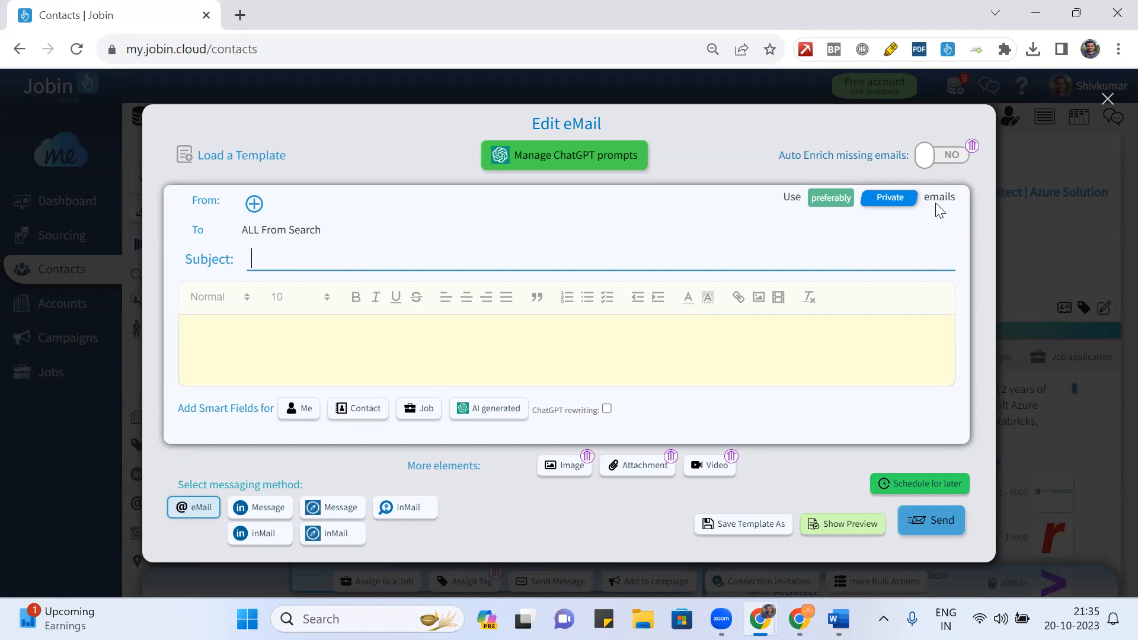
pyautogui.click(471, 359)
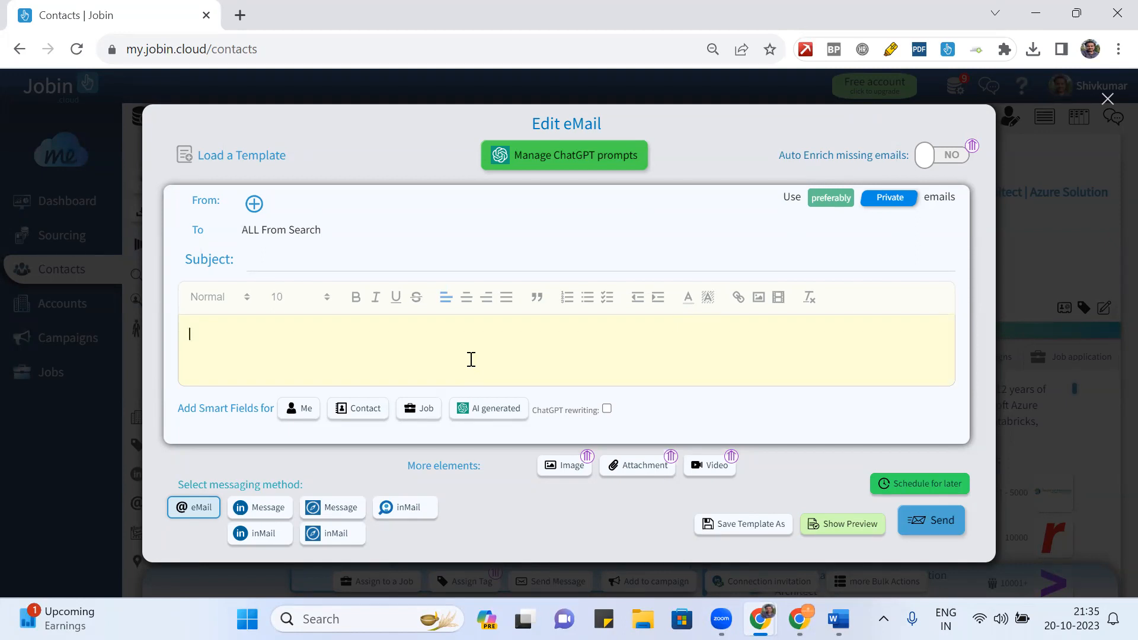
# - Switch the messaging method to LinkedIn Message and enable ChatGPT rewriting
pyautogui.click(269, 508)
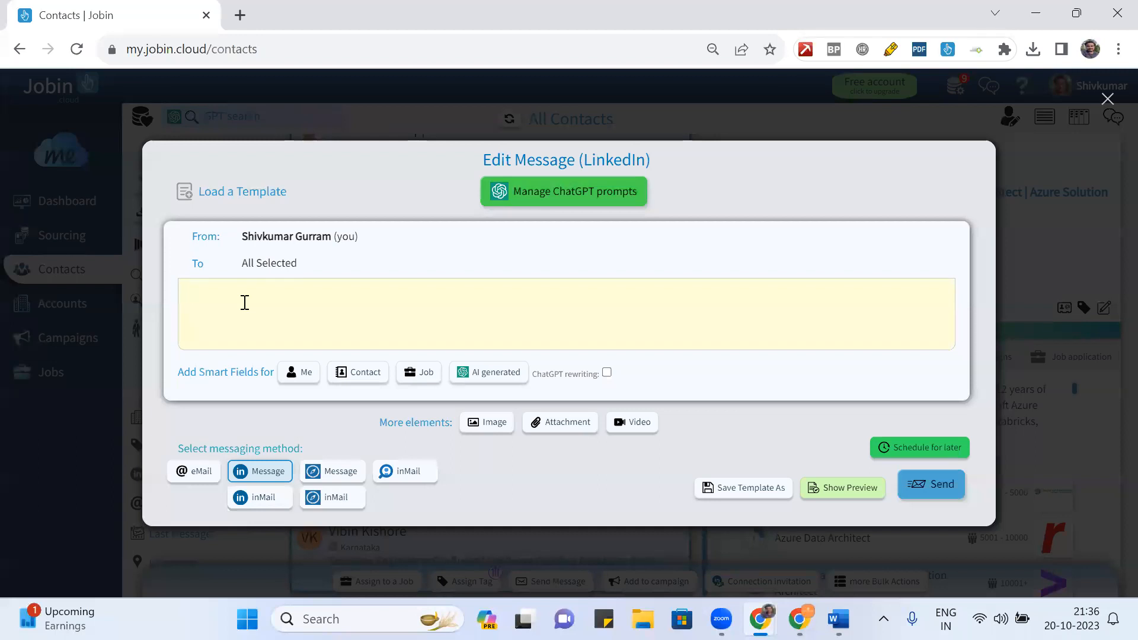
pyautogui.click(607, 373)
pyautogui.click(351, 285)
# - Type a prompt asking ChatGPT to write a message for a job opportunity
pyautogui.write('Write ')
pyautogui.write('and')
pyautogui.press('BackSpace')
pyautogui.write('em')
pyautogui.press('BackSpace')
pyautogui.press('BackSpace')
pyautogui.write('message for a job opportunuti')
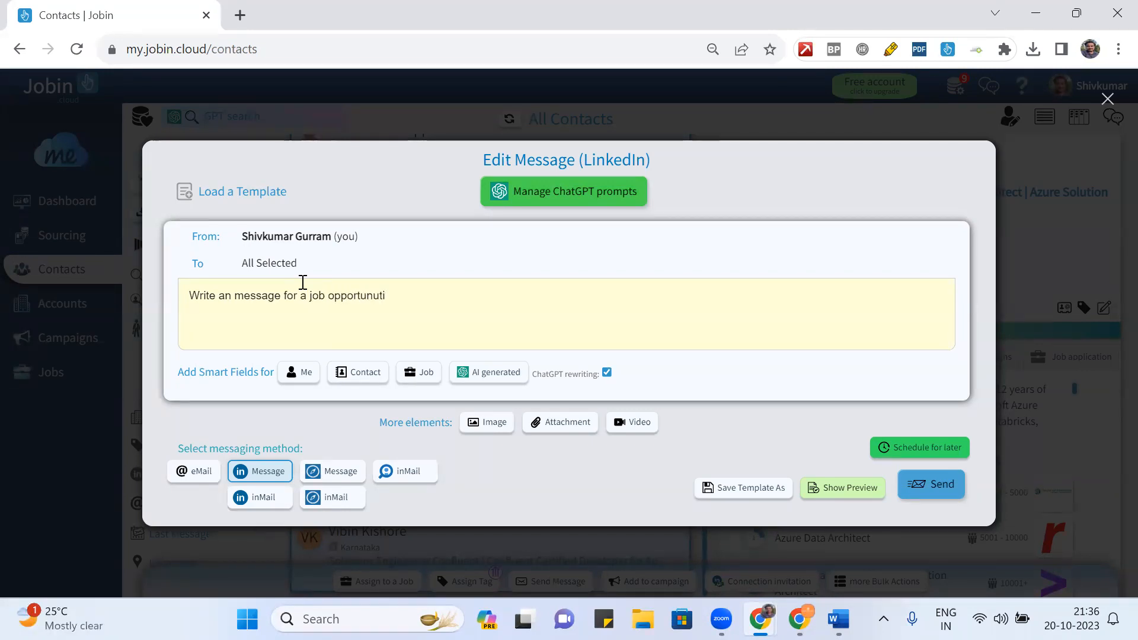
pyautogui.press('BackSpace')
pyautogui.press('BackSpace')
pyautogui.press('BackSpace')
pyautogui.write('ity')
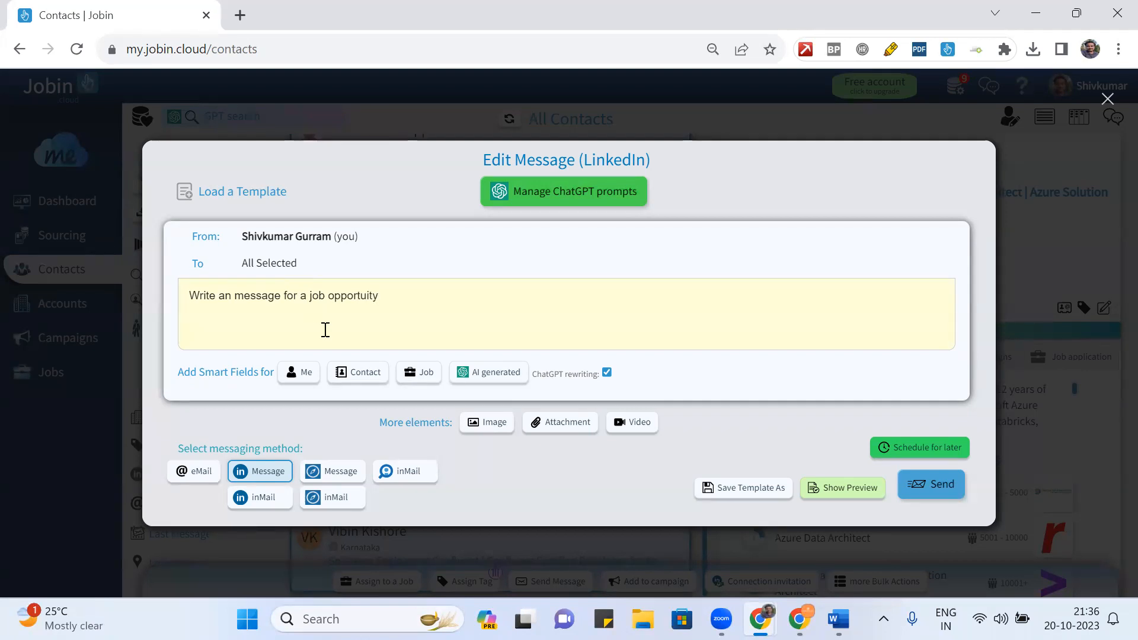
pyautogui.click(500, 371)
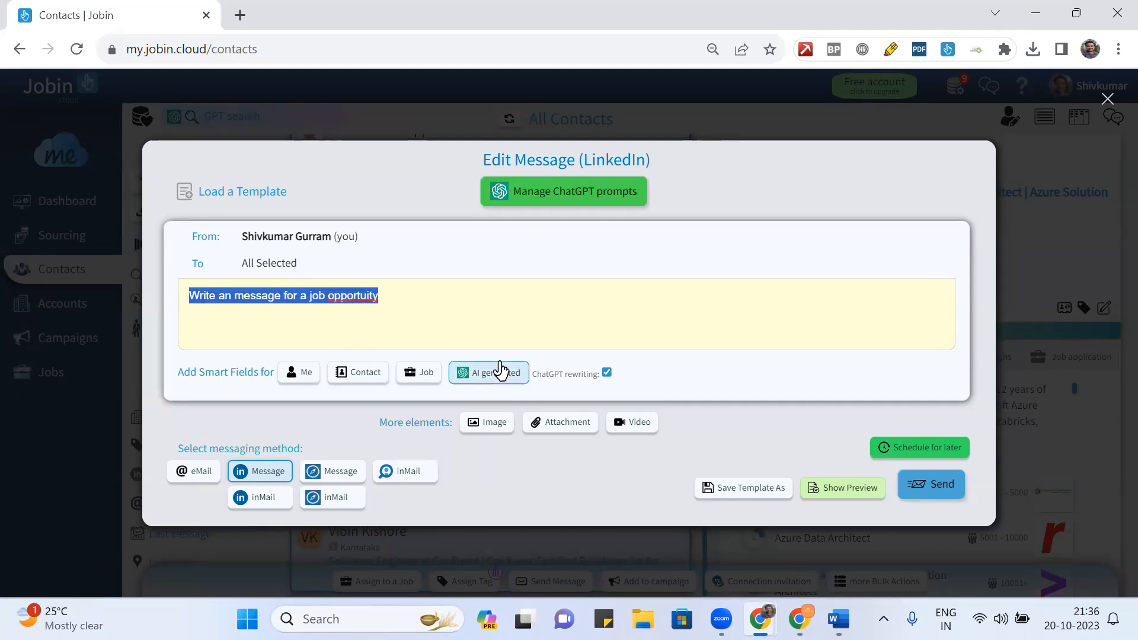
# - Browse the AI-generated smart field list, then delete the prompt to empty the LinkedIn message
pyautogui.click(483, 368)
pyautogui.click(483, 368)
pyautogui.click(482, 370)
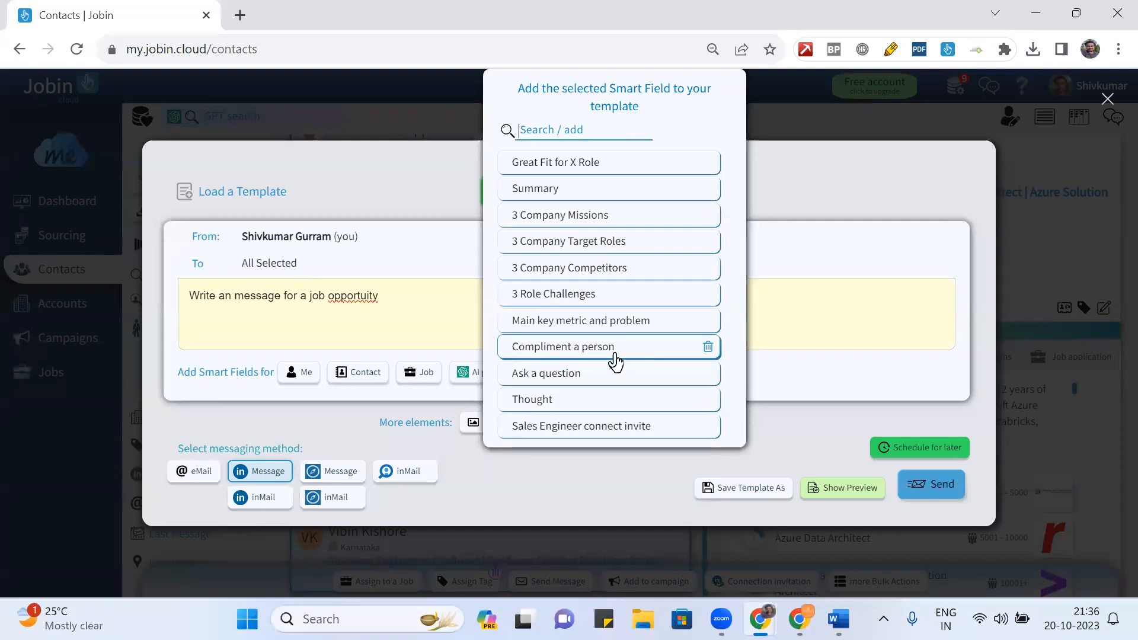
pyautogui.click(390, 298)
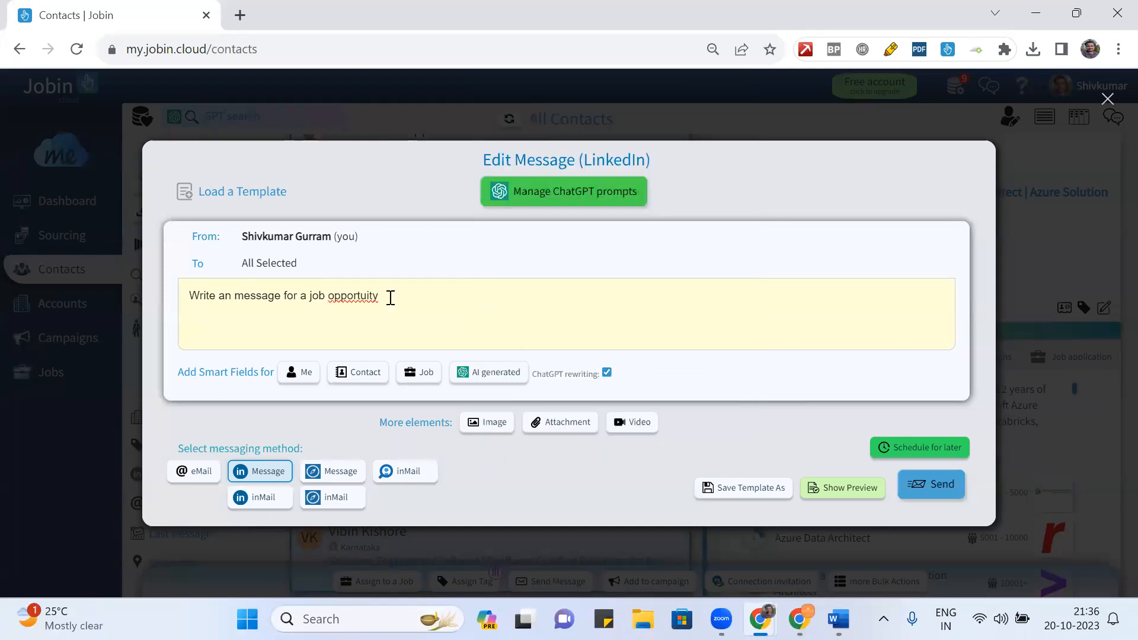
pyautogui.hotkey('ctrl', 'a')
pyautogui.press('BackSpace')
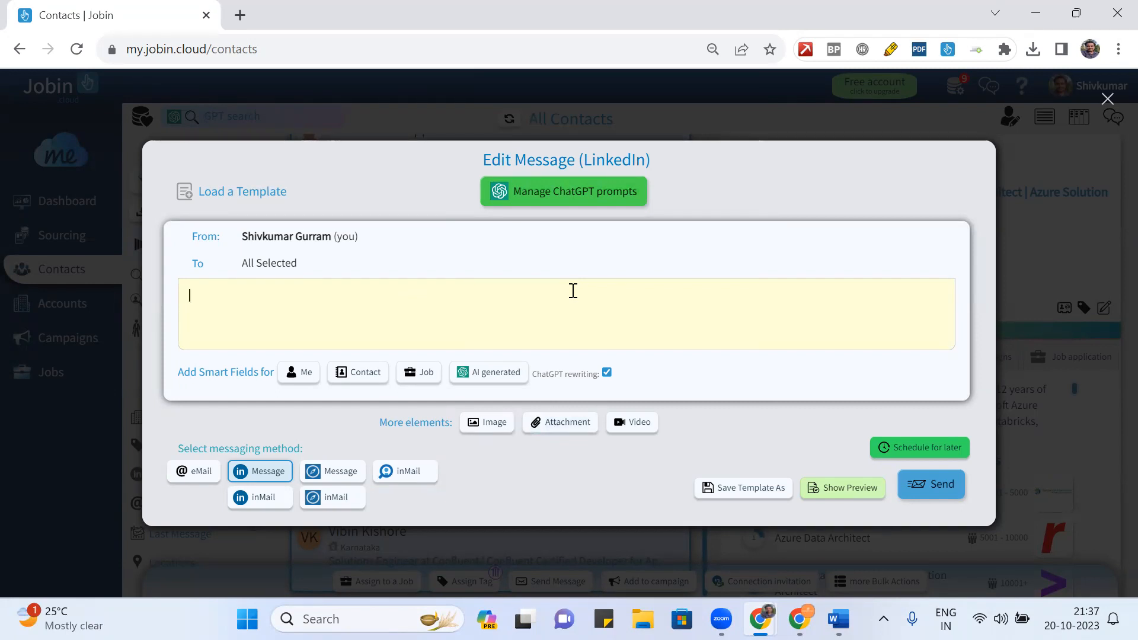
pyautogui.click(410, 70)
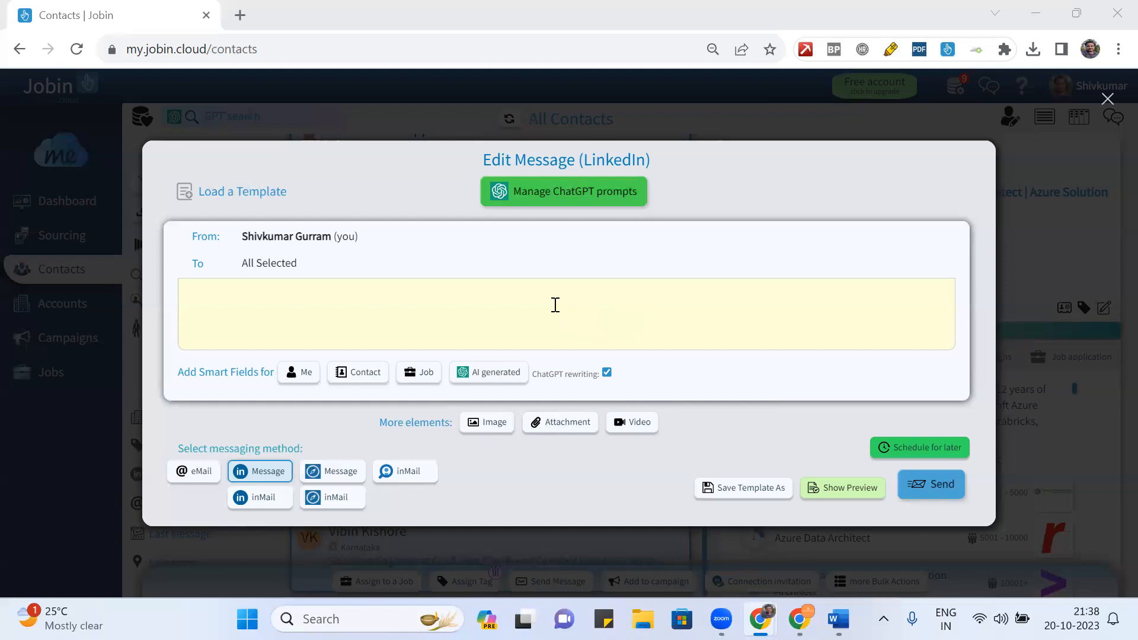
# - Switch the composer to email and try enabling auto-enrichment of missing emails
pyautogui.click(195, 470)
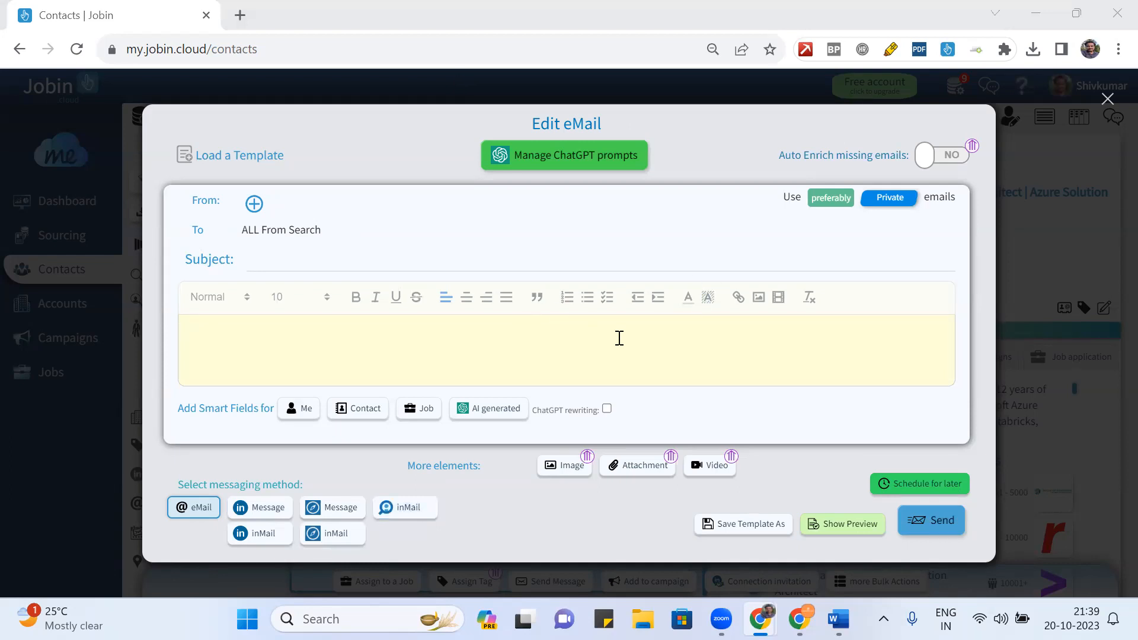
pyautogui.click(957, 155)
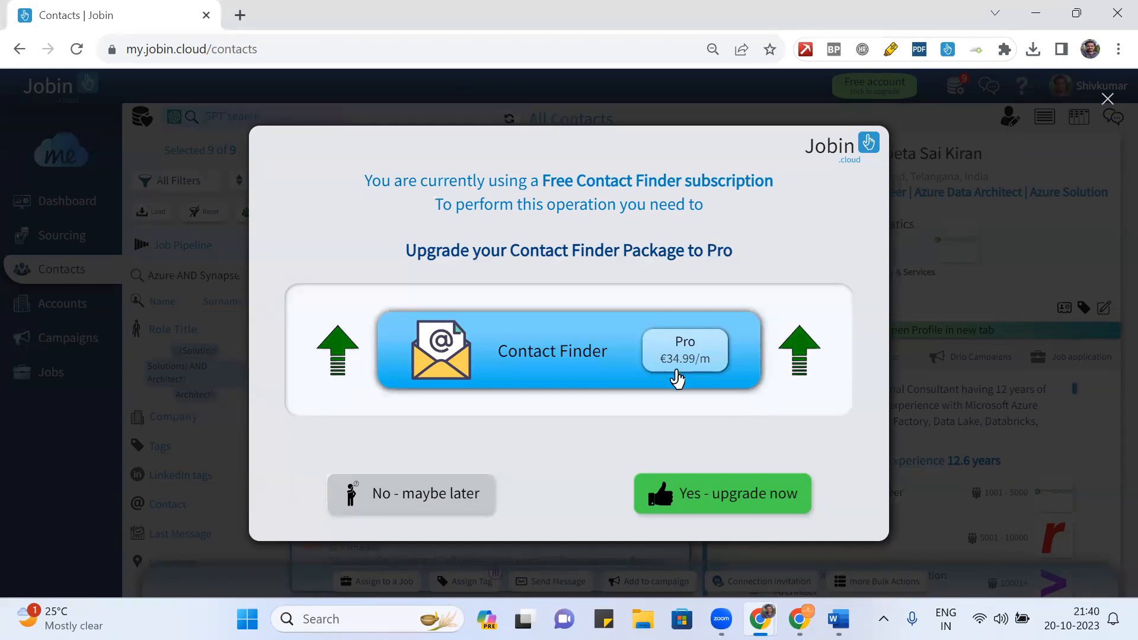
# - Close the €34.99/m Contact Finder Pro upgrade offer
pyautogui.click(1107, 98)
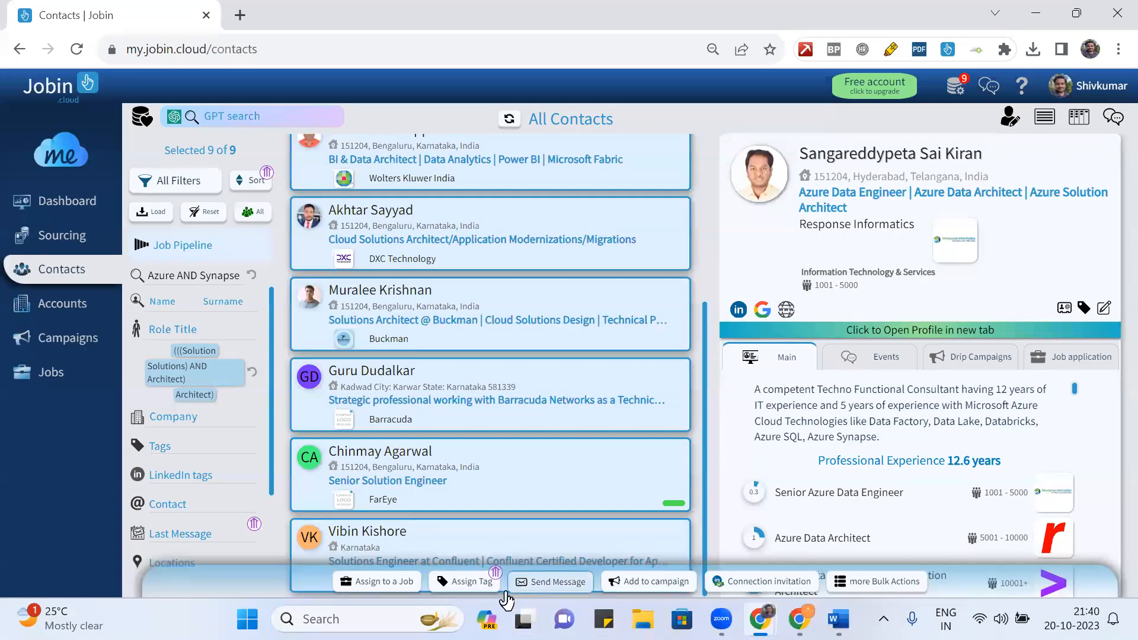
# - Reopen the composer for the selected contacts, clear pasted test text, and bring up the Word draft
pyautogui.click(537, 582)
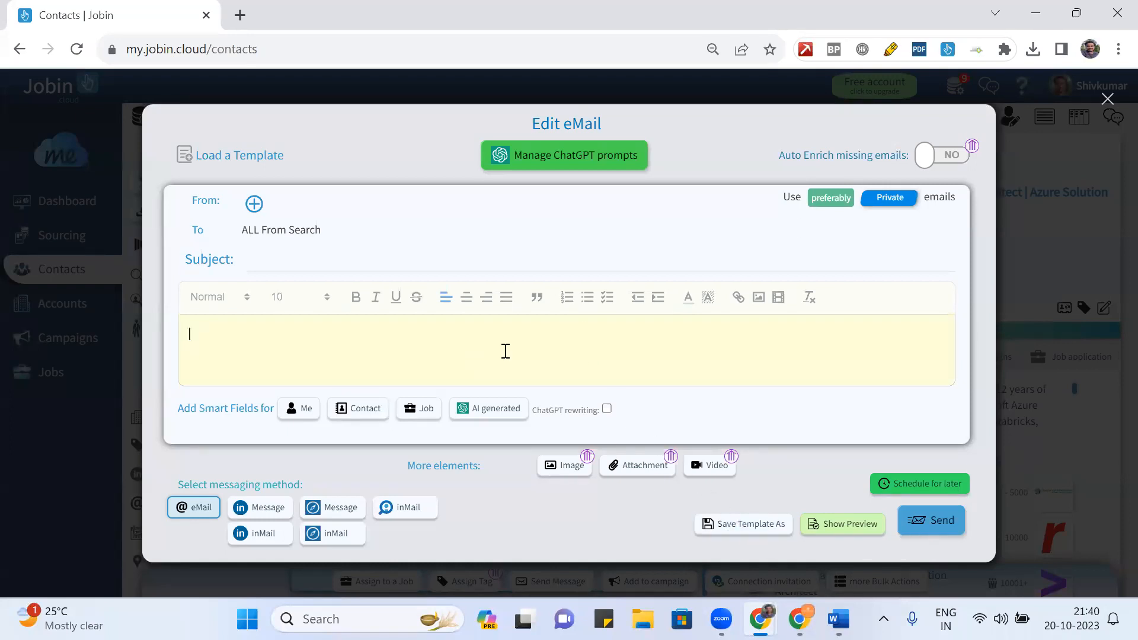
pyautogui.write('Write an message for a job opportunity')
pyautogui.hotkey('ctrl', 'a')
pyautogui.press('BackSpace')
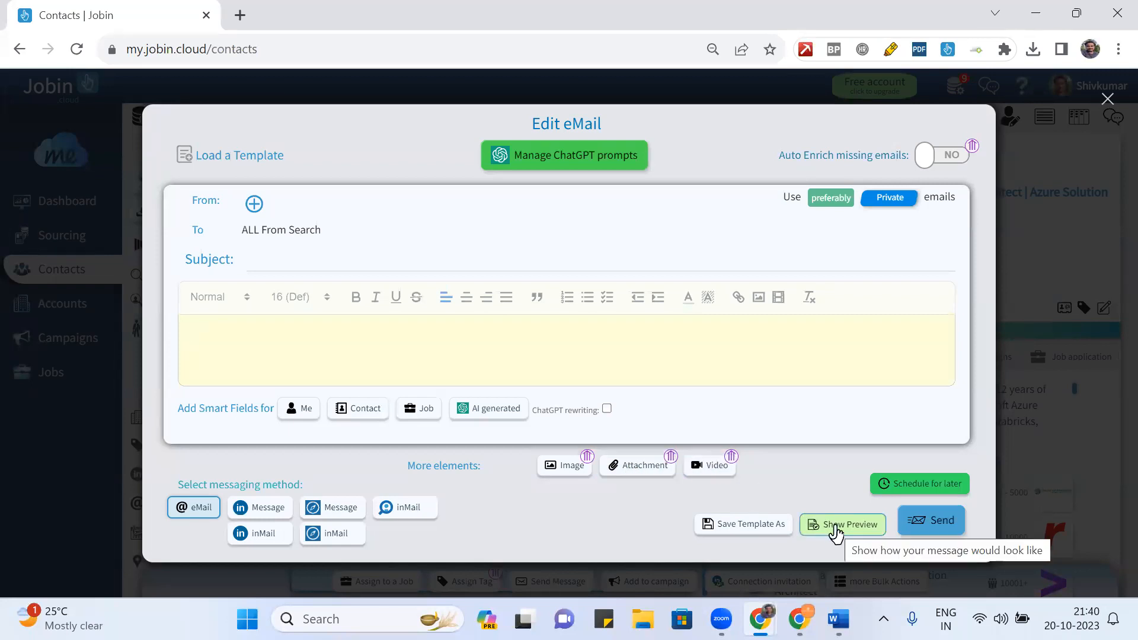
pyautogui.click(838, 619)
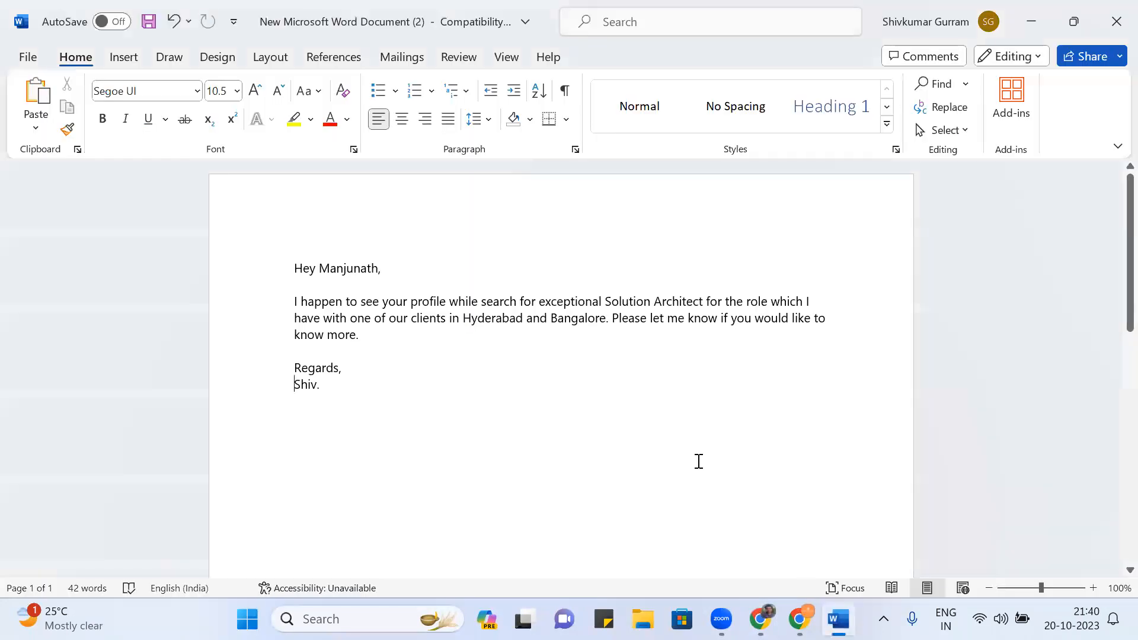
# - Copy the Solution Architect outreach letter from Word into the email body
pyautogui.hotkey('ctrl', 'a')
pyautogui.hotkey('ctrl', 'c')
pyautogui.hotkey('alt', 'Tab')
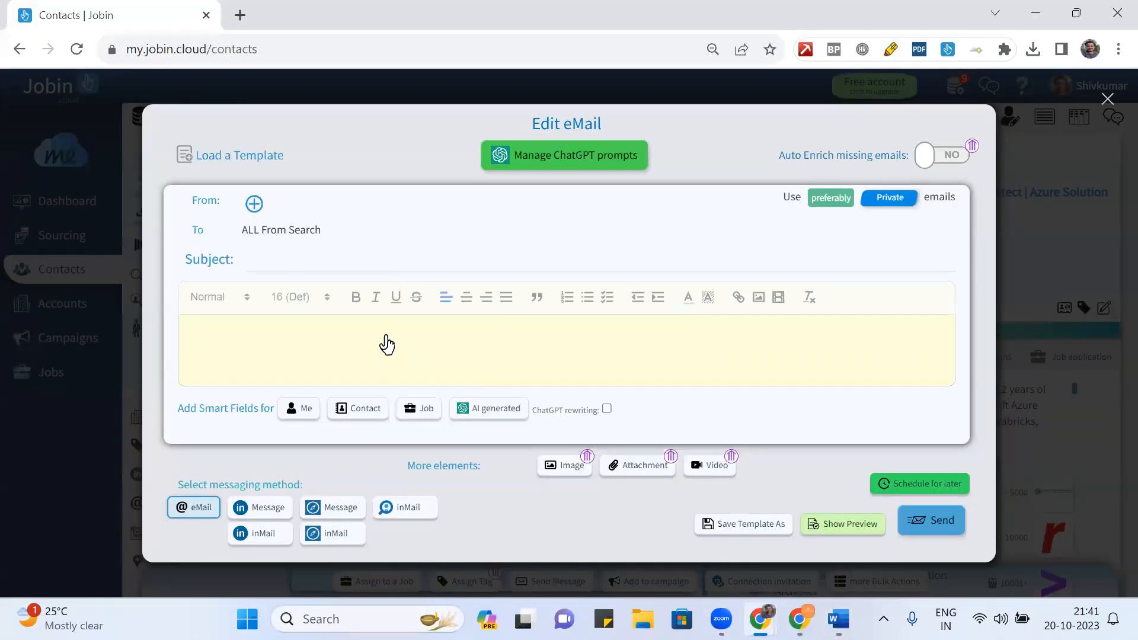
pyautogui.hotkey('ctrl', 'v')
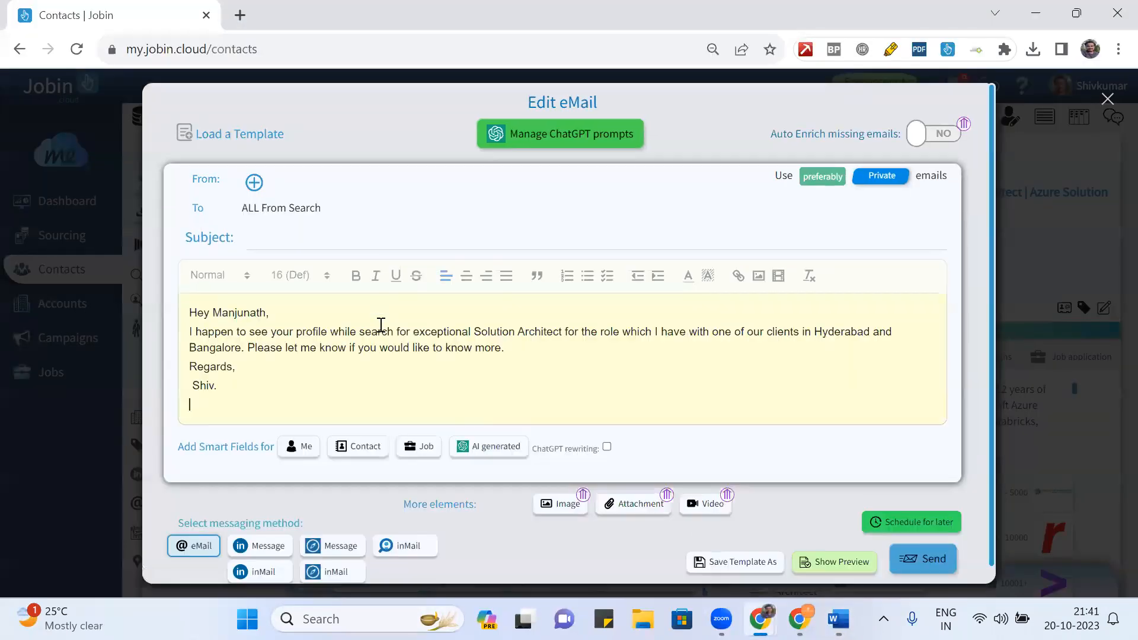
# - Replace the greeting's recipient name with the {{first_name}} placeholder
pyautogui.click(290, 315)
pyautogui.press('BackSpace')
pyautogui.press('BackSpace')
pyautogui.press('BackSpace')
pyautogui.press('BackSpace')
pyautogui.press('BackSpace')
pyautogui.press('BackSpace')
pyautogui.press('BackSpace')
pyautogui.press('BackSpace')
pyautogui.press('BackSpace')
pyautogui.press('BackSpace')
pyautogui.scroll(-1, 261, 372)
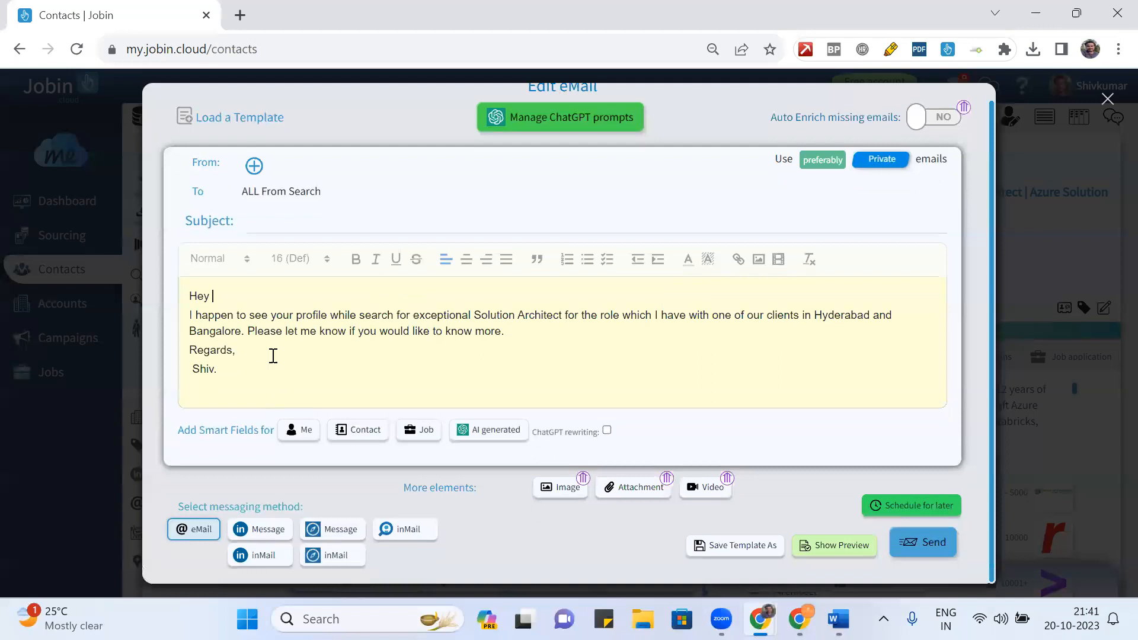
pyautogui.write('{{first name}},')
pyautogui.click(242, 296)
pyautogui.press('BackSpace')
pyautogui.write('_')
# - Cut the entire email body text so the body is empty
pyautogui.click(305, 363)
pyautogui.hotkey('ctrl', 'a')
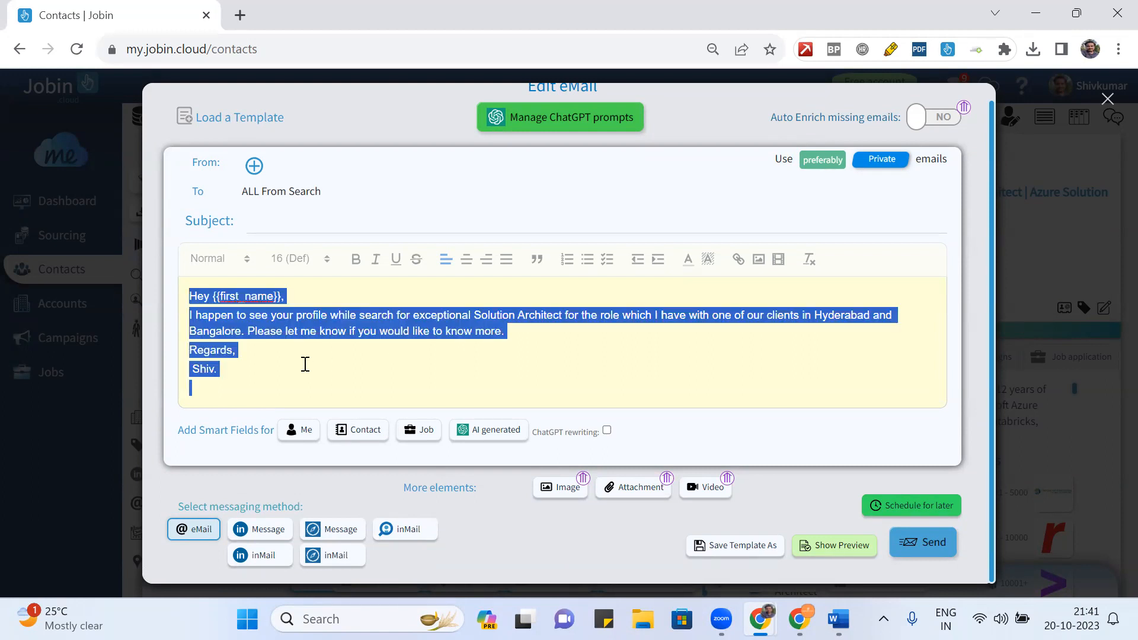
pyautogui.hotkey('ctrl', 'x')
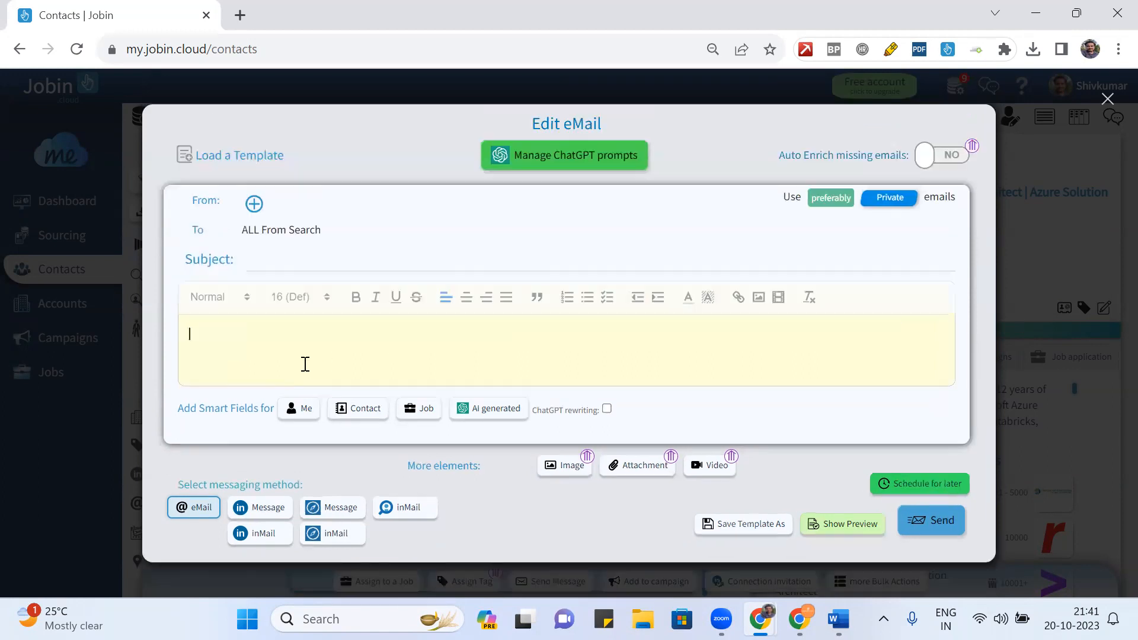
# - Start adding a sender email address to connect to the account
pyautogui.click(254, 206)
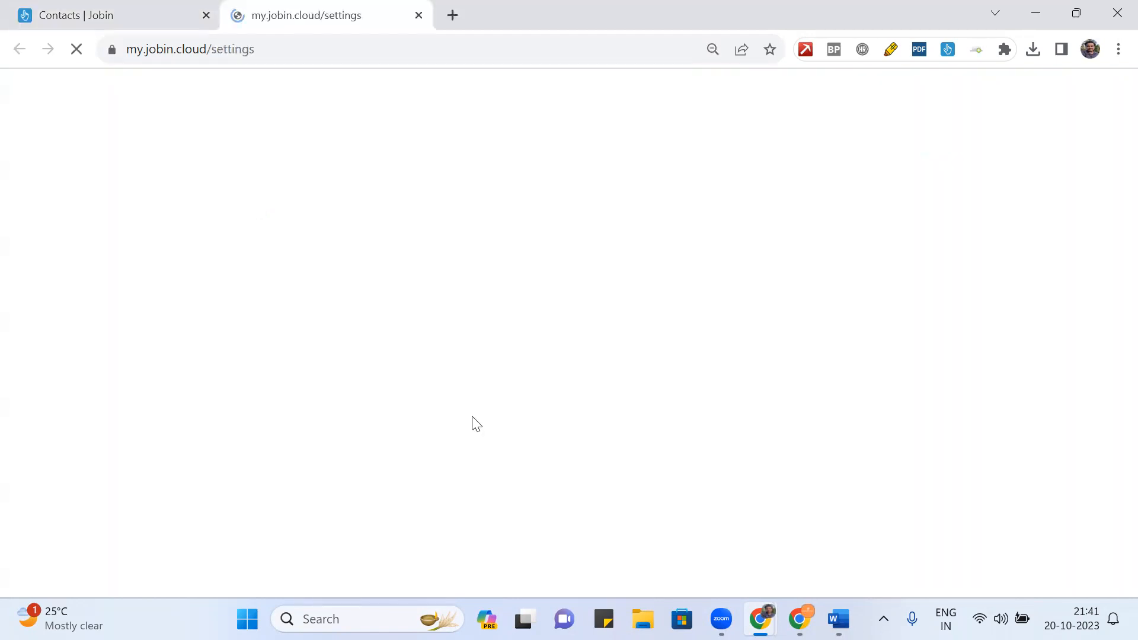
pyautogui.scroll(-3, 508, 353)
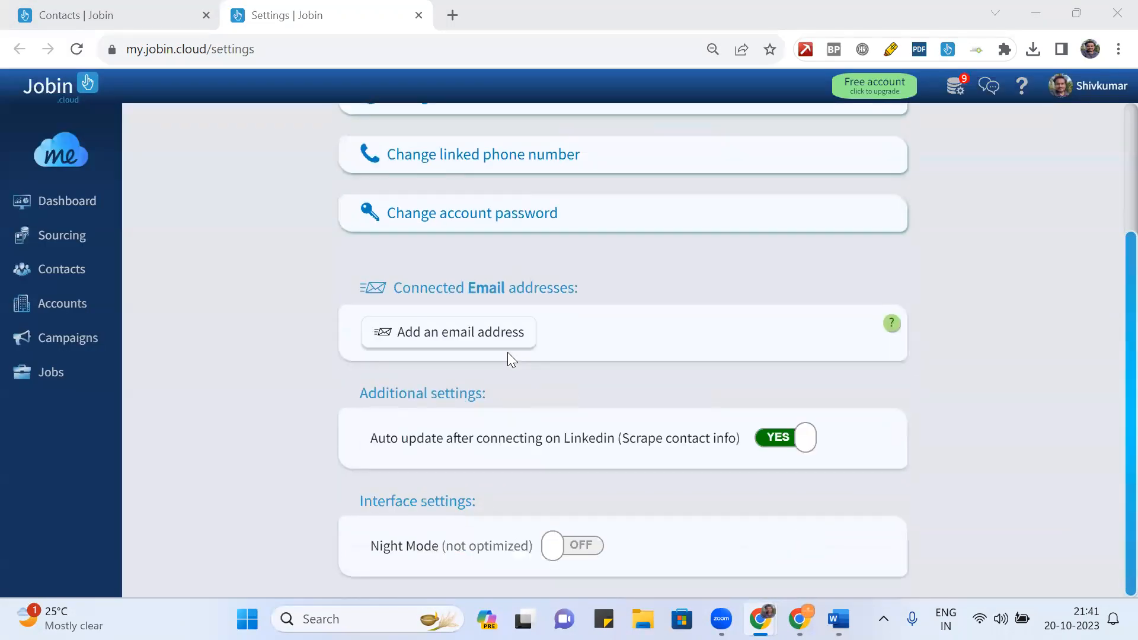
pyautogui.scroll(3, 508, 358)
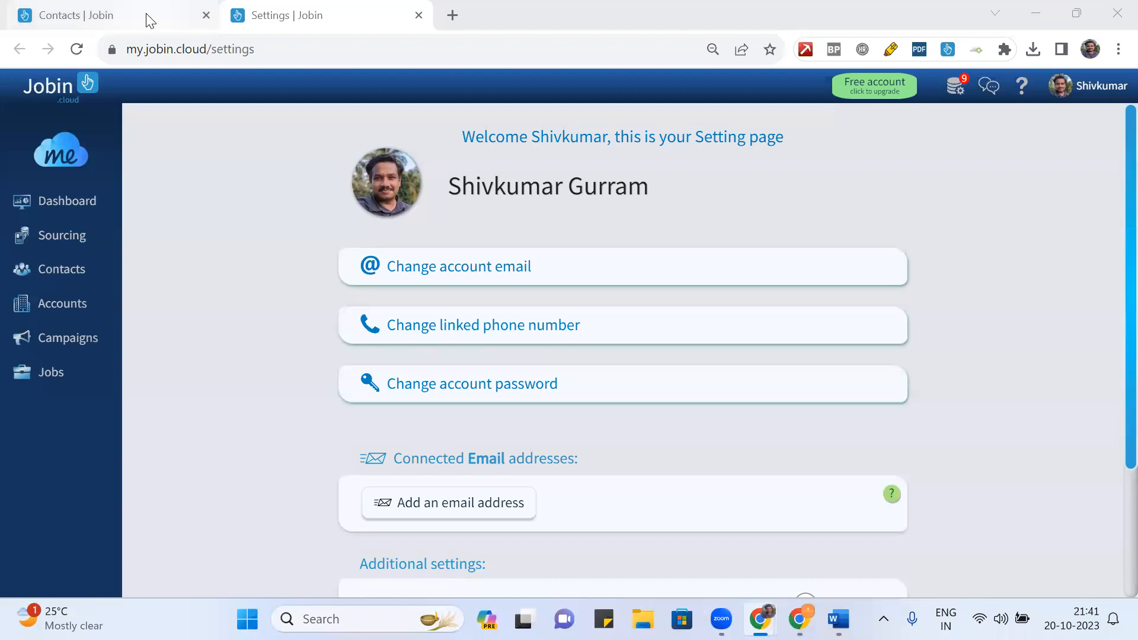
pyautogui.scroll(-3, 317, 356)
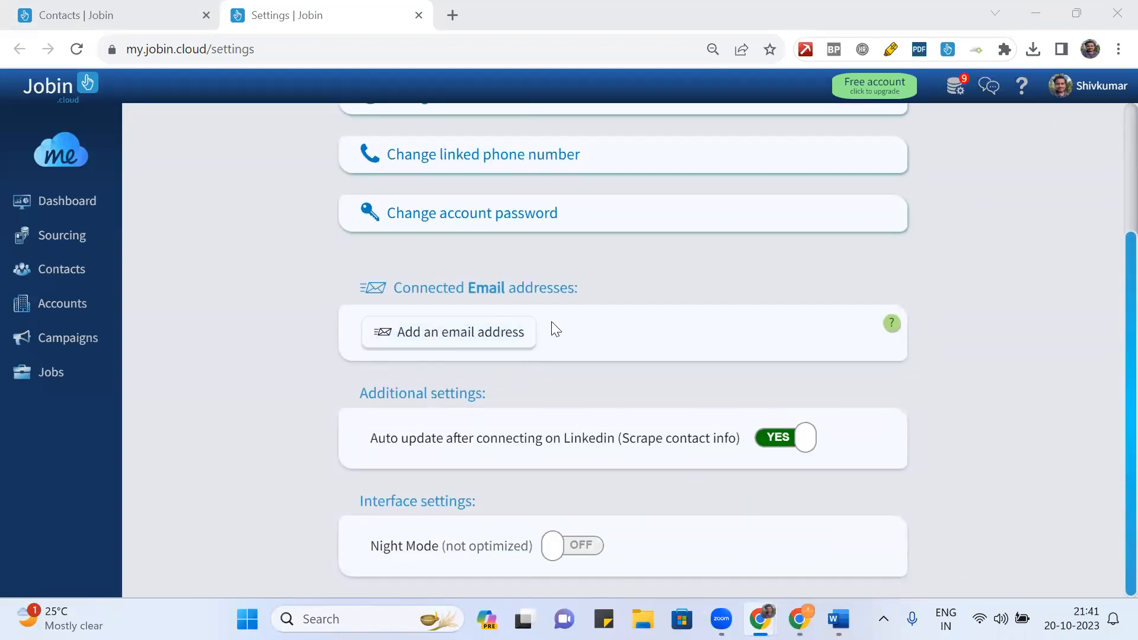
pyautogui.click(471, 335)
# - Enter the sender mailbox address, accept the emailing terms, submit, and pick Gmail
pyautogui.click(511, 332)
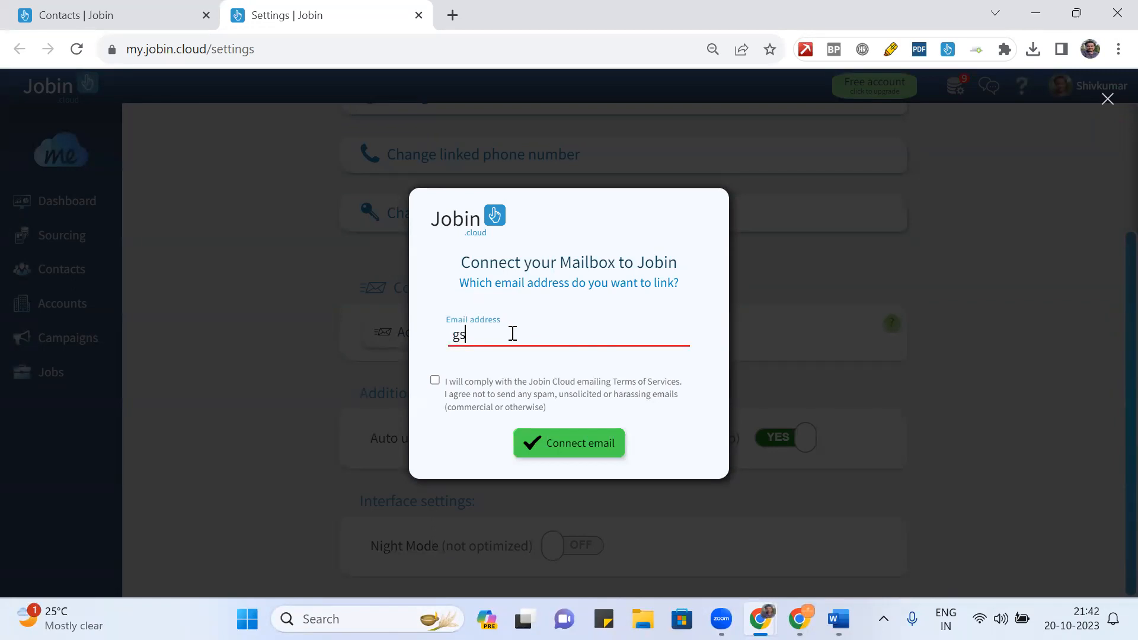
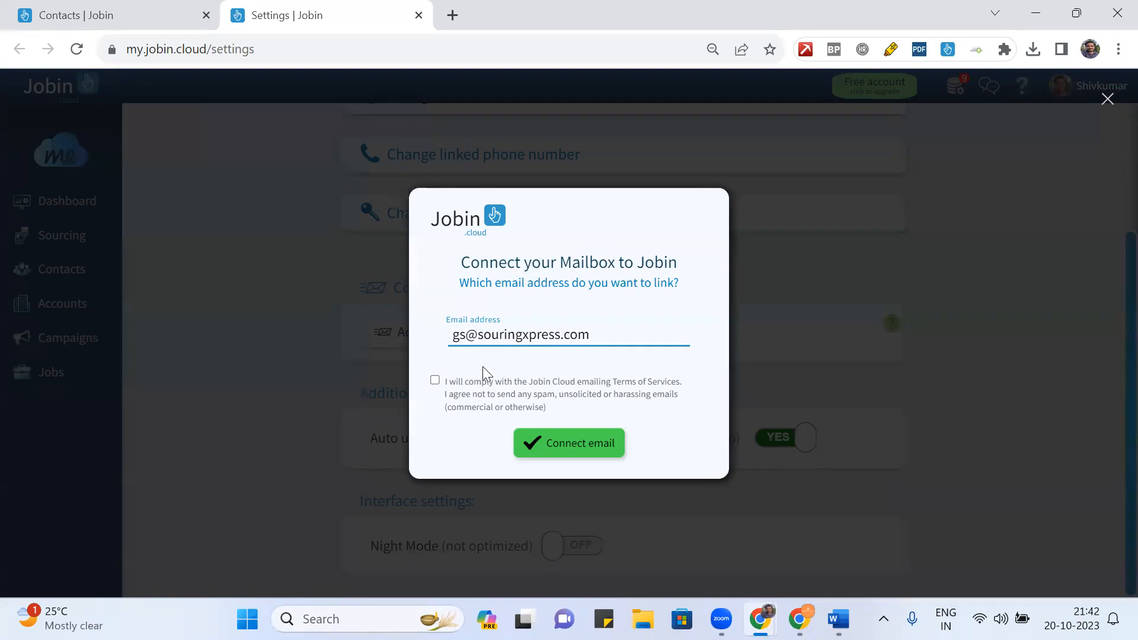
pyautogui.click(435, 380)
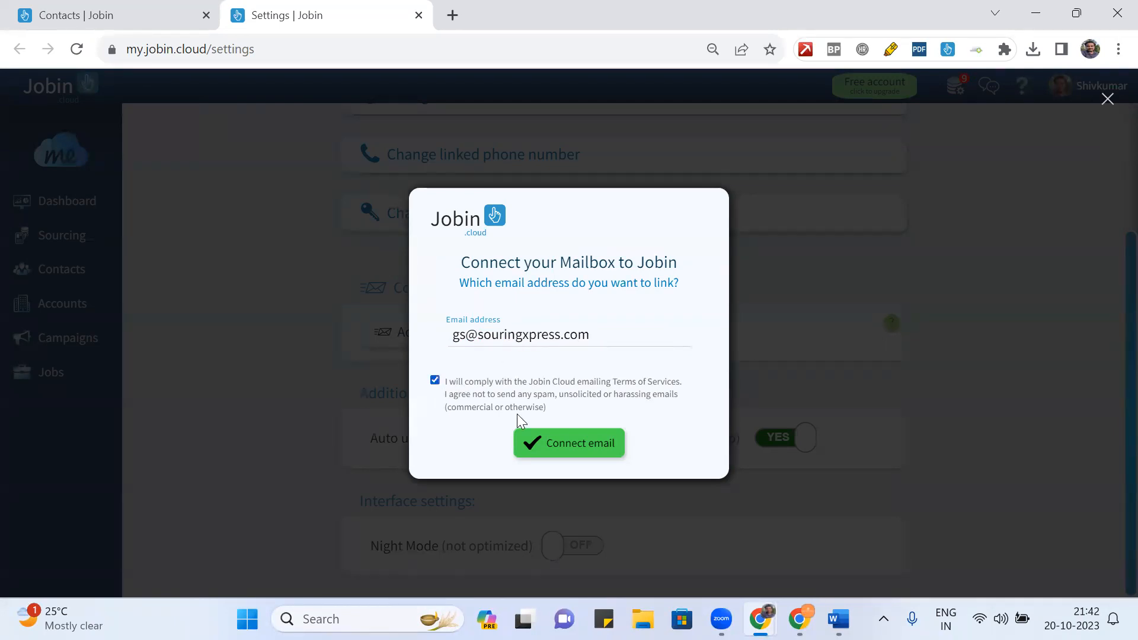
pyautogui.click(583, 451)
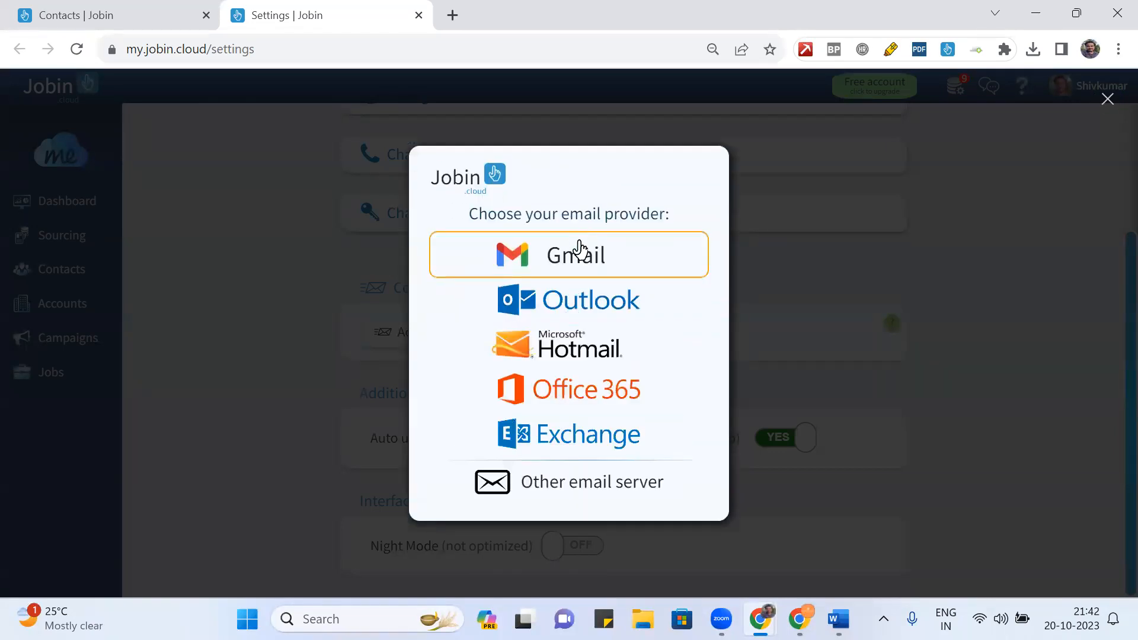
pyautogui.click(579, 246)
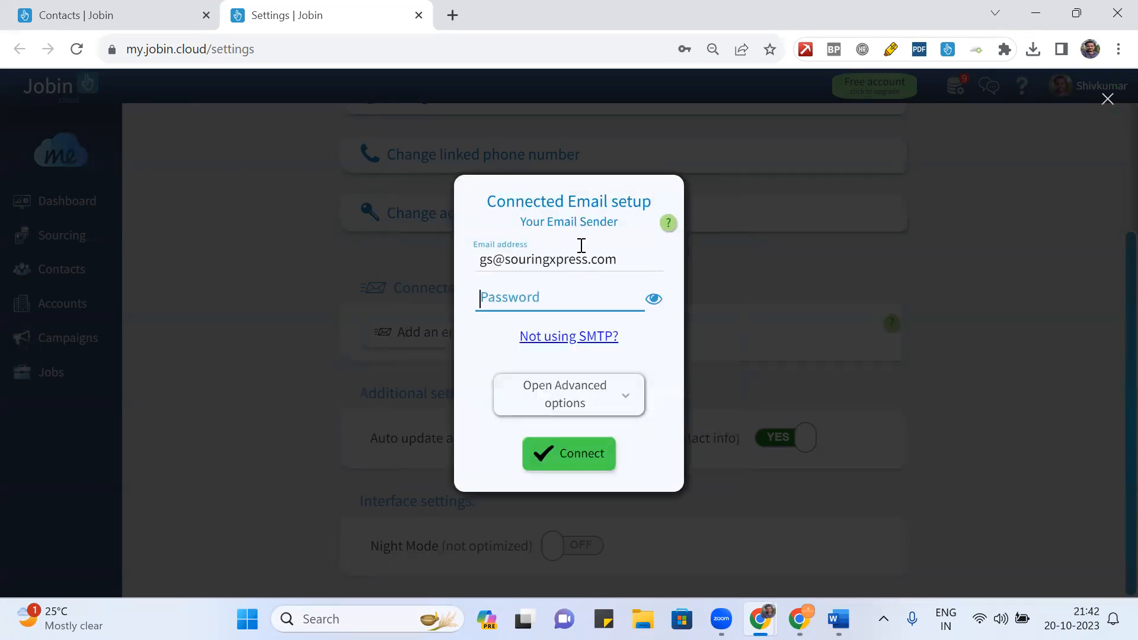
# - Enter the mailbox password, connect Gmail, and close Settings to return to Contacts
pyautogui.write('••••••')
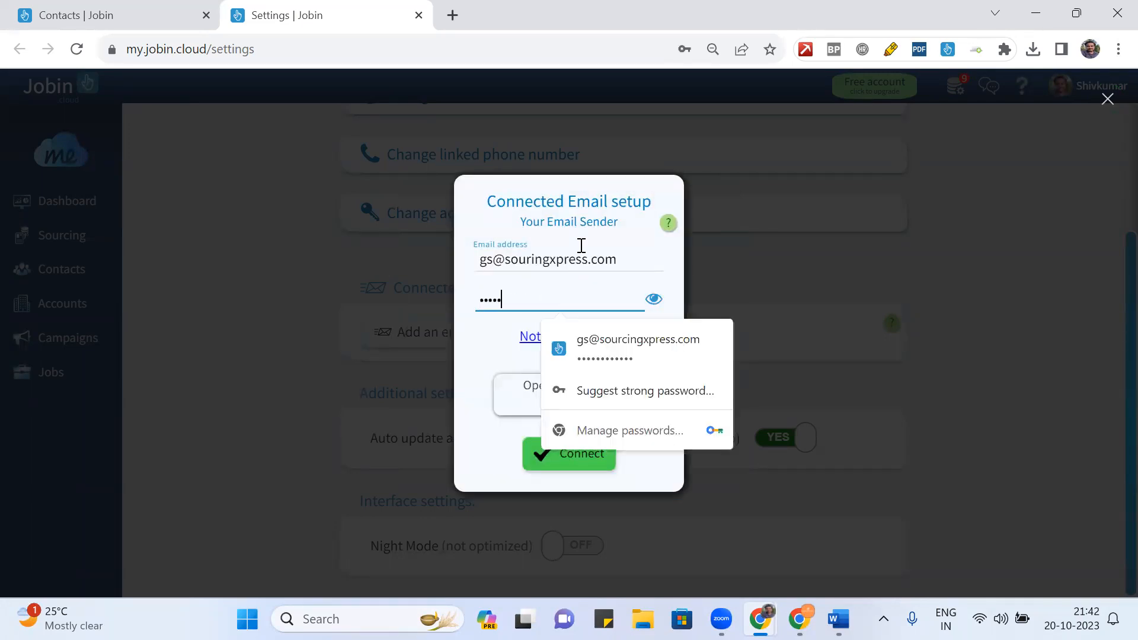
pyautogui.write('••••••')
pyautogui.click(477, 355)
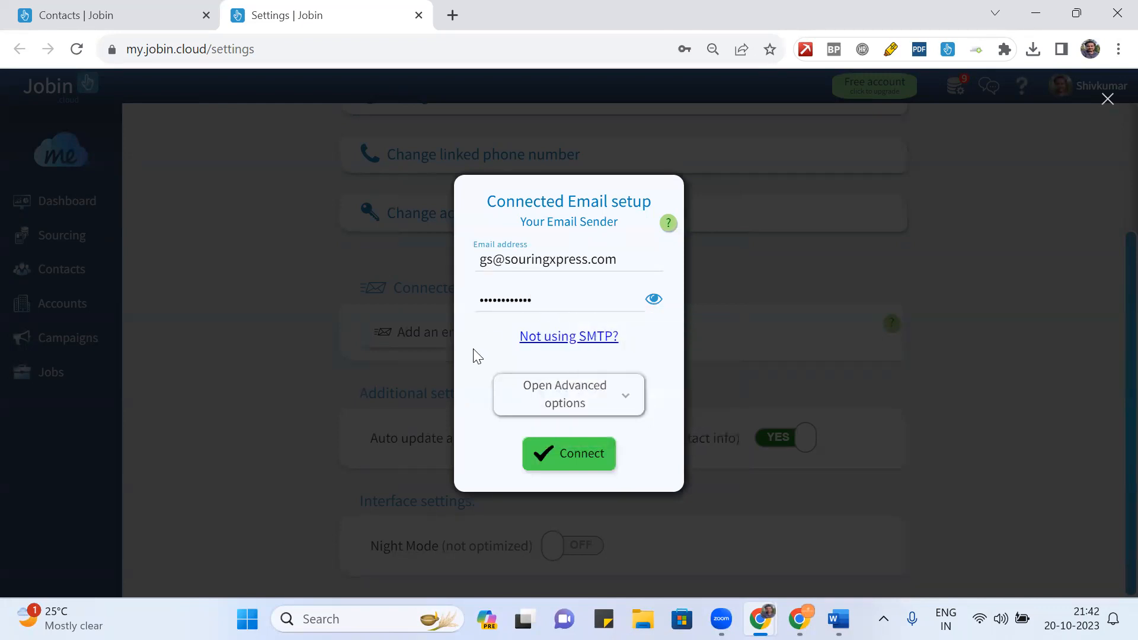
pyautogui.click(582, 455)
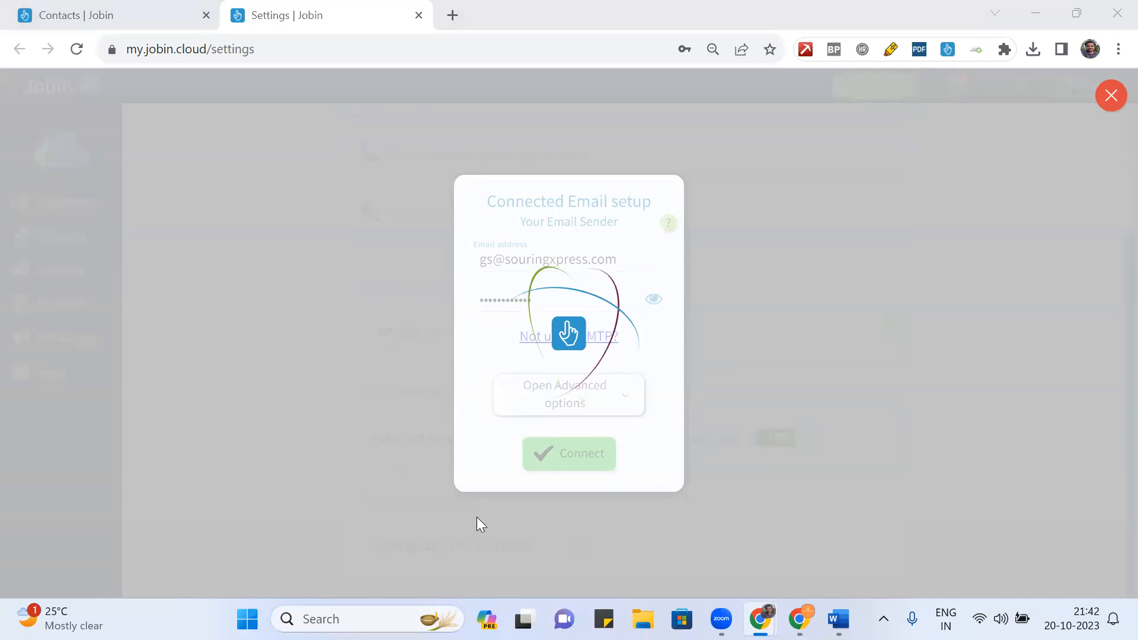
pyautogui.click(419, 16)
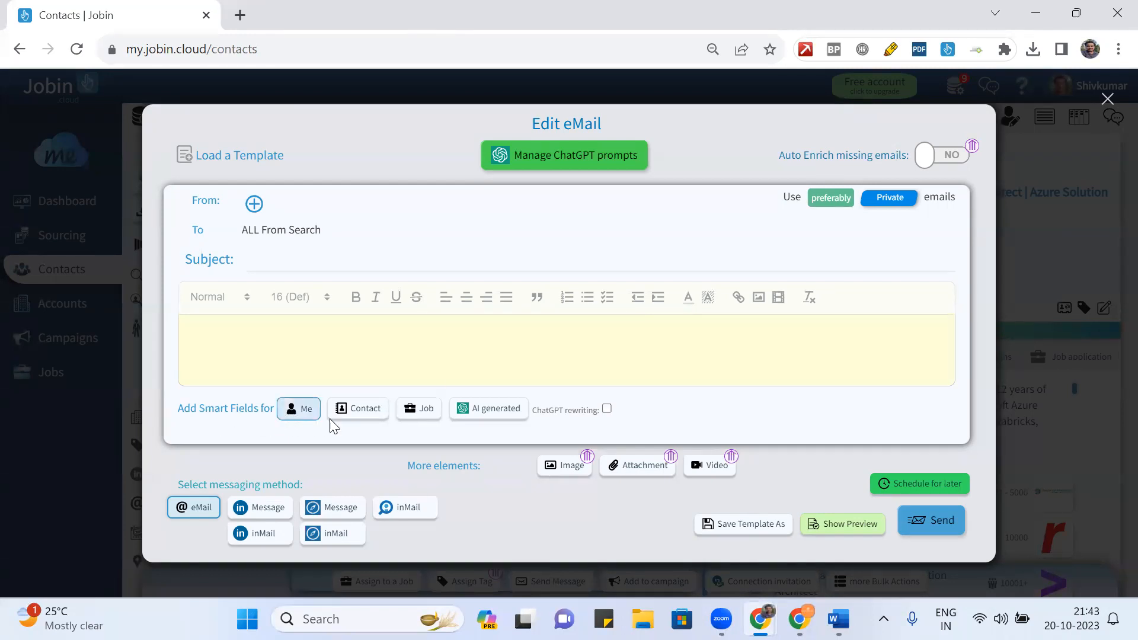
pyautogui.moveTo(534, 412)
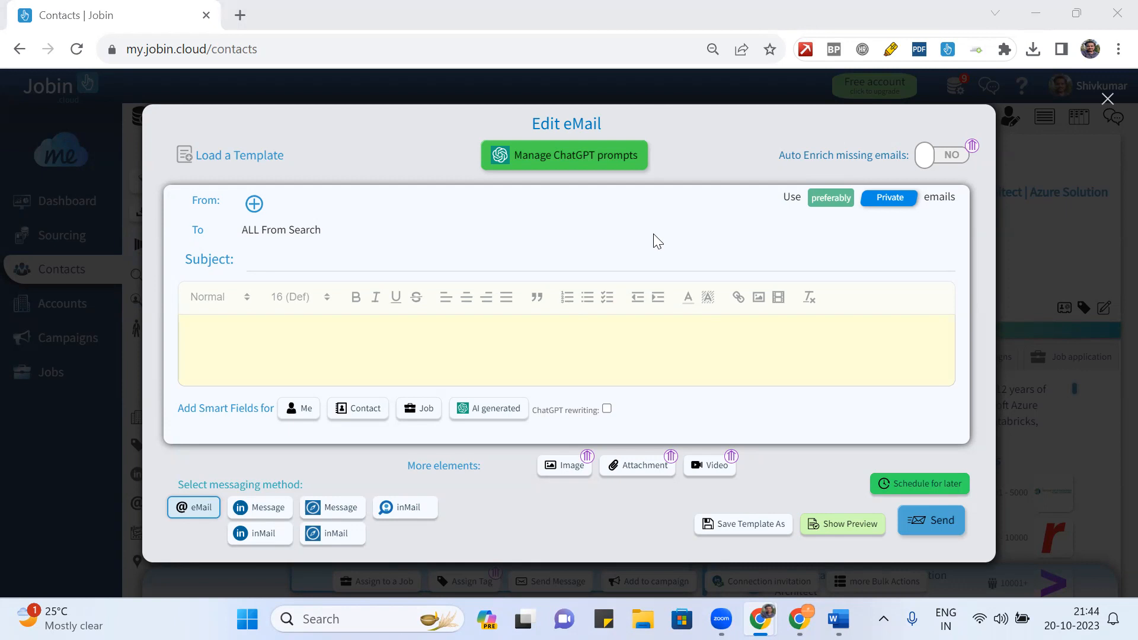
pyautogui.click(604, 342)
pyautogui.moveTo(760, 618)
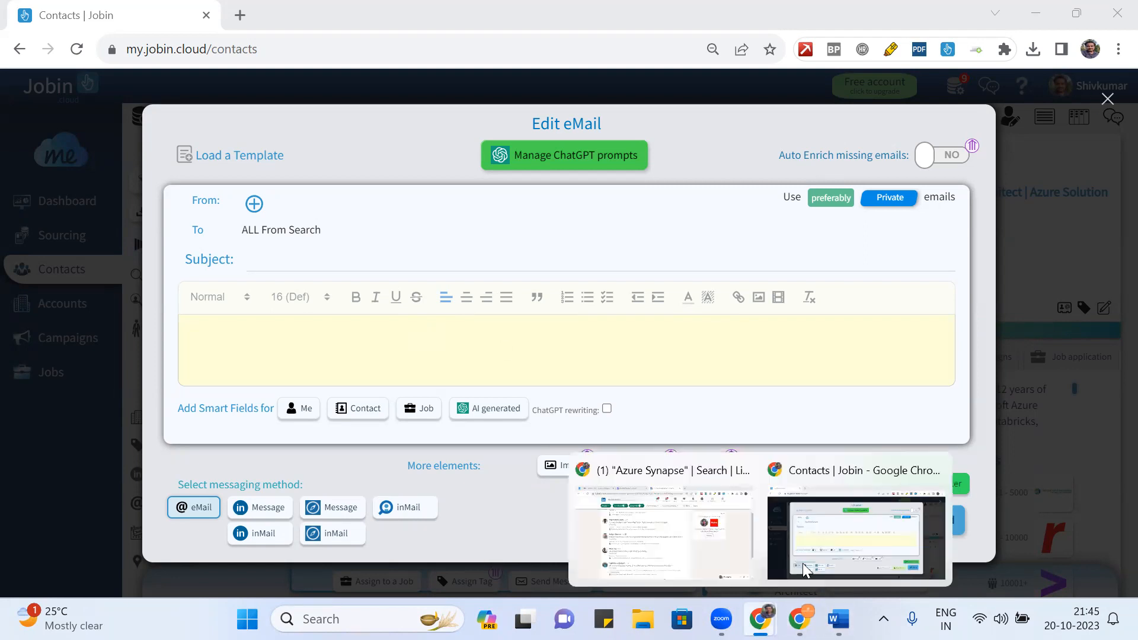
# - Filter the LinkedIn search results to 1st connections
pyautogui.click(690, 535)
pyautogui.click(519, 128)
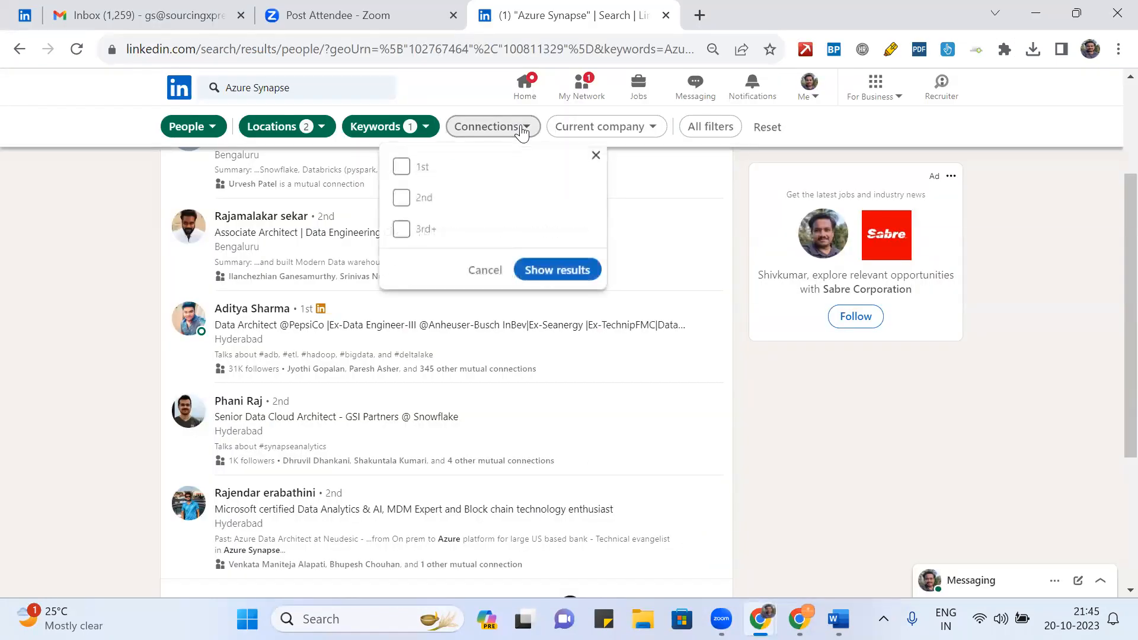
pyautogui.click(401, 166)
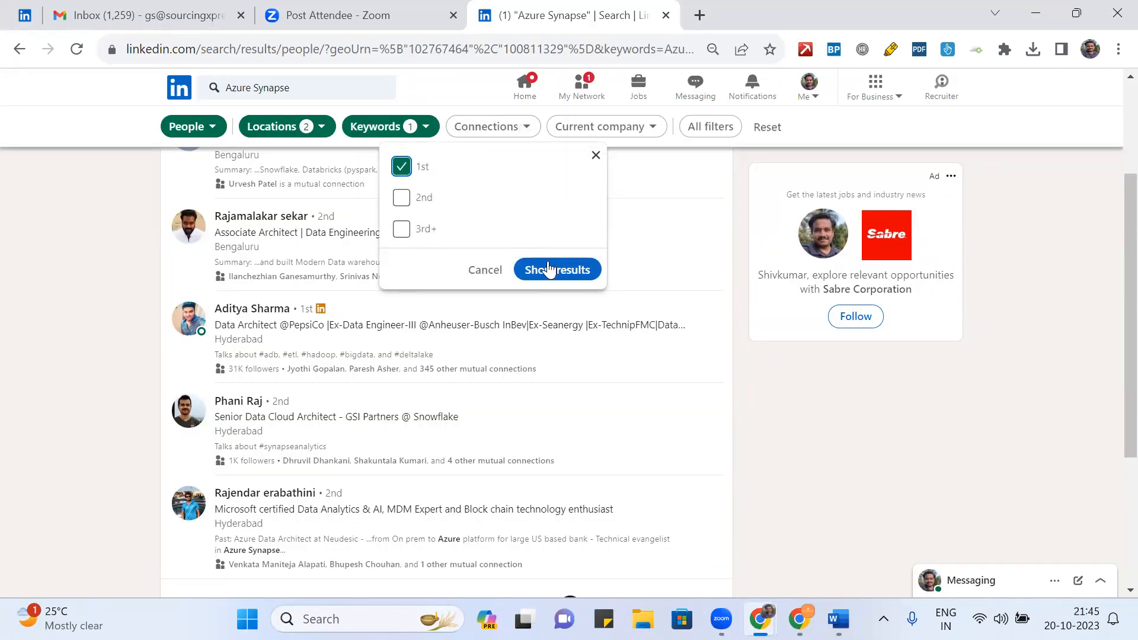
pyautogui.click(558, 271)
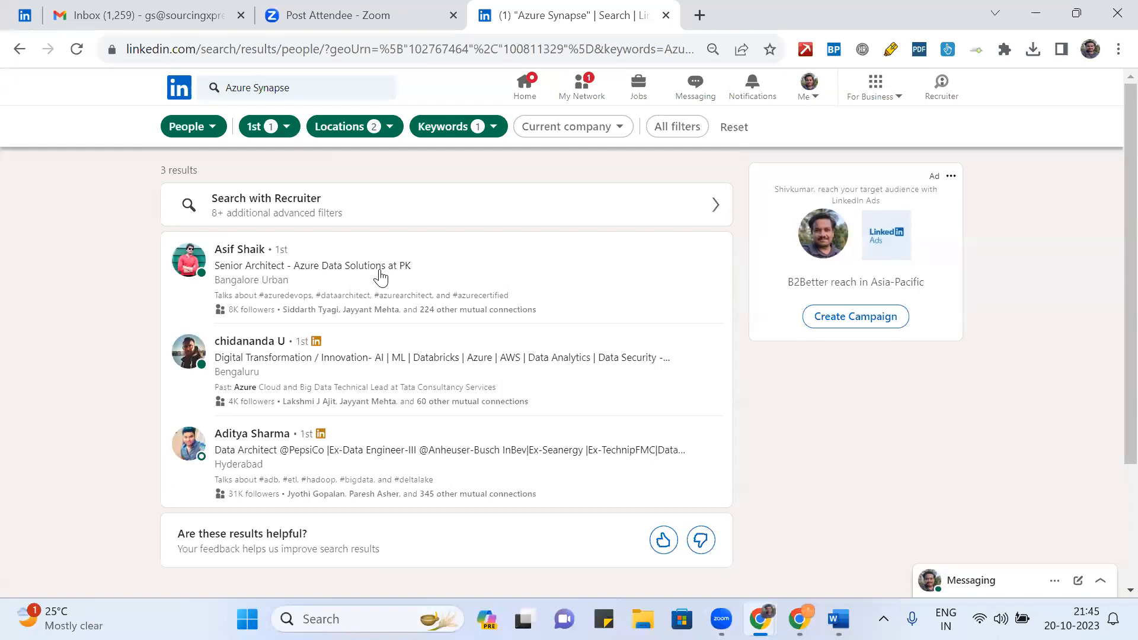
# - Open the first three result profiles in background tabs and view the third
pyautogui.middleClick(243, 249)
pyautogui.middleClick(283, 341)
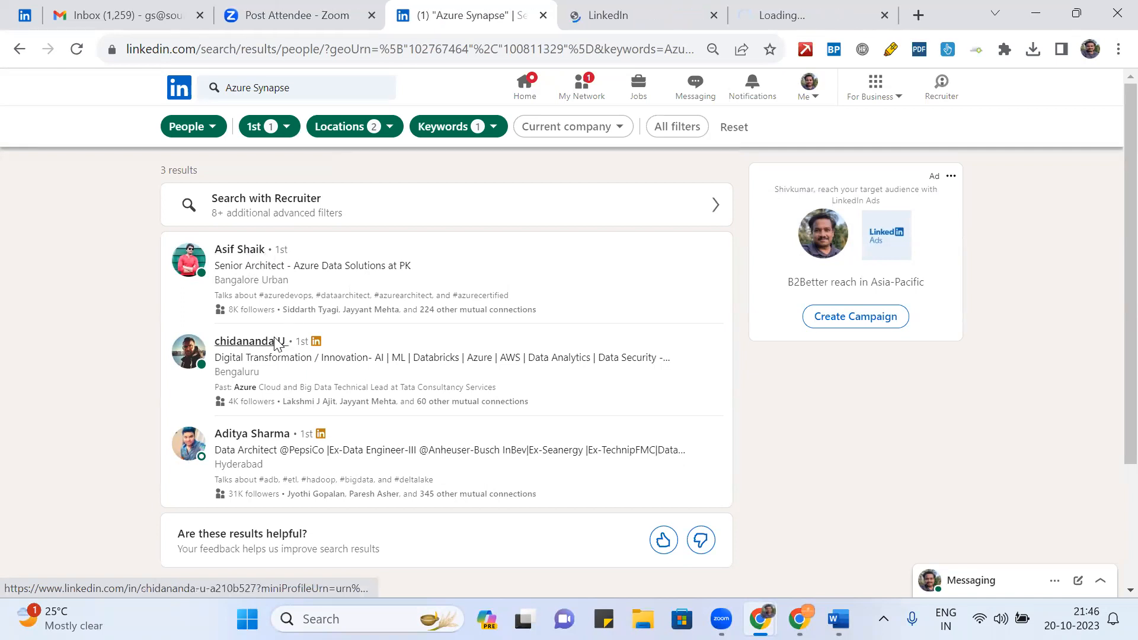
pyautogui.middleClick(270, 438)
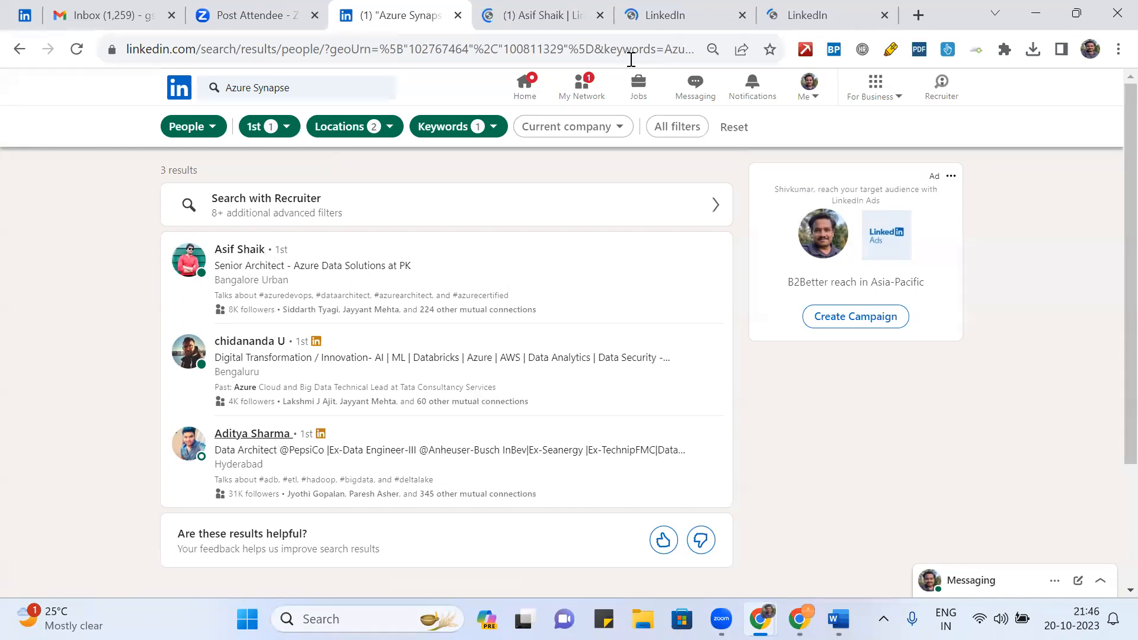
pyautogui.click(801, 16)
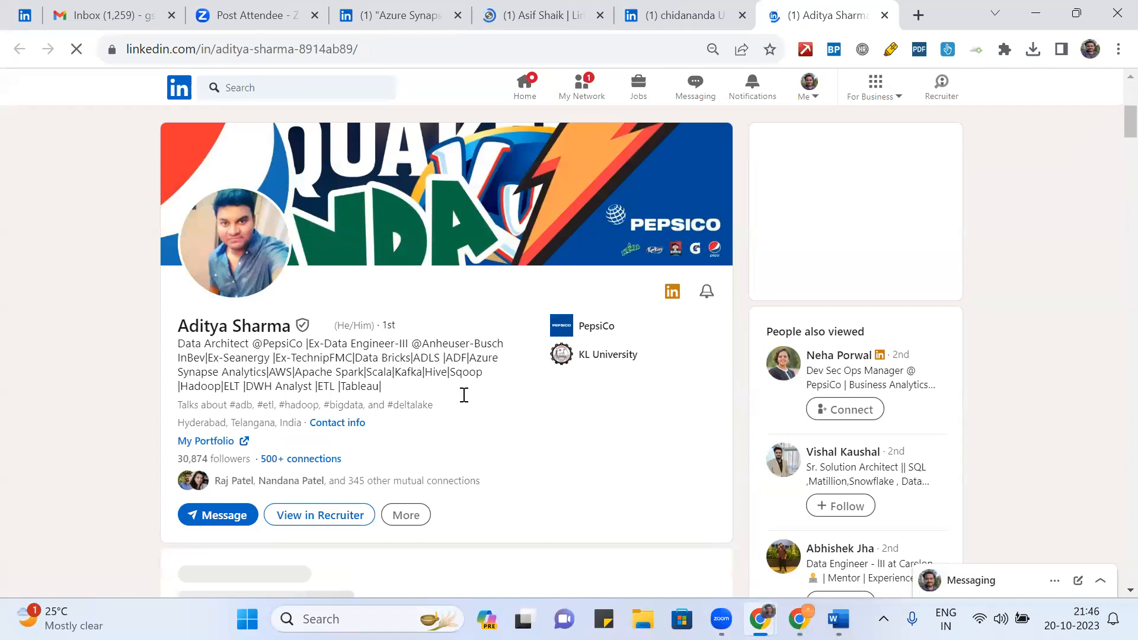
# - Review the third candidate's profile, including a featured post, then close its tab
pyautogui.scroll(-5, 465, 400)
pyautogui.click(464, 398)
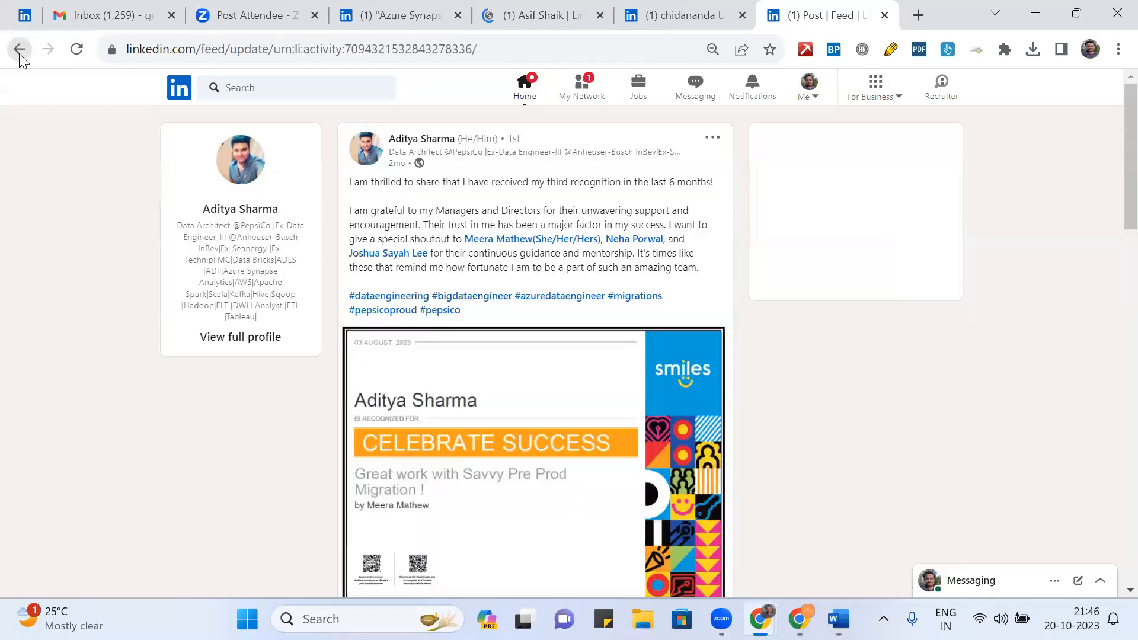
pyautogui.click(19, 54)
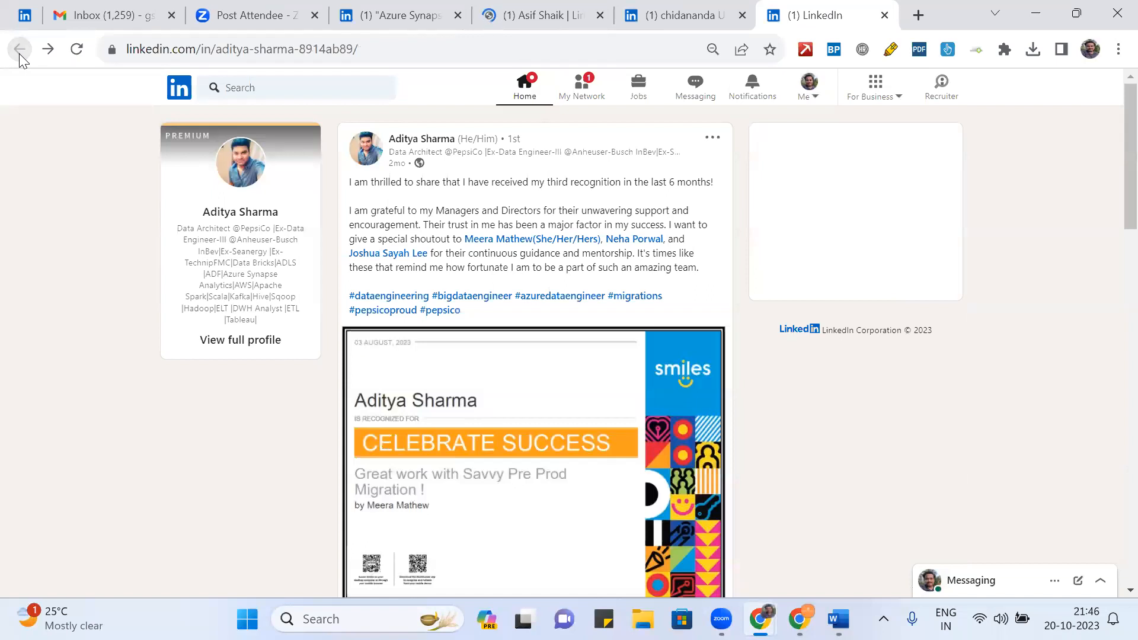
pyautogui.scroll(-5, 375, 318)
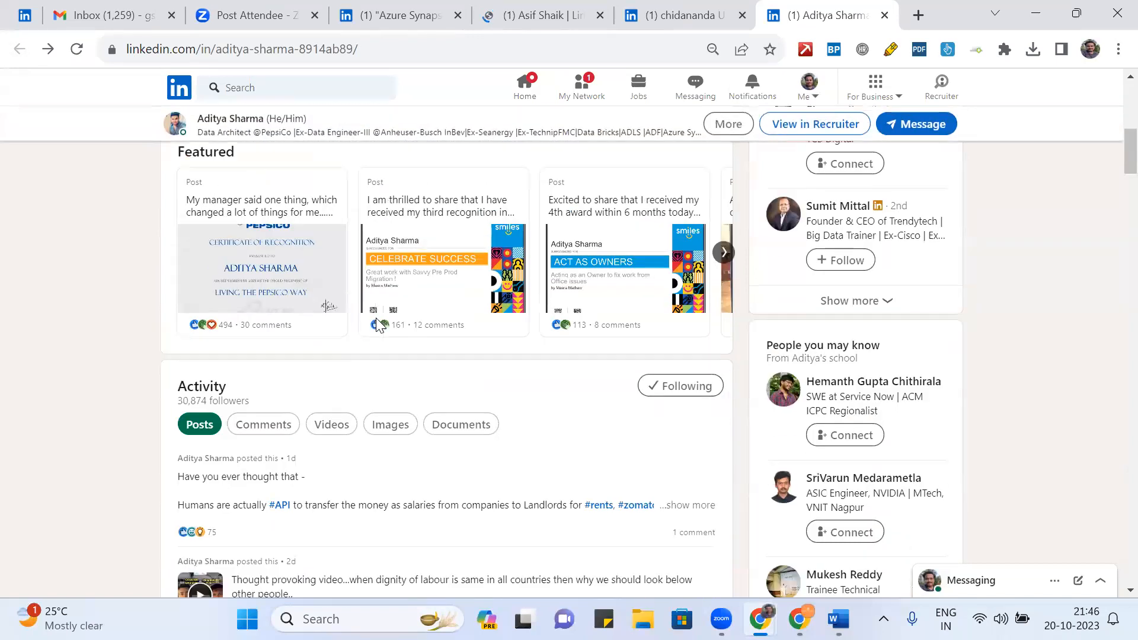
pyautogui.scroll(-3, 375, 325)
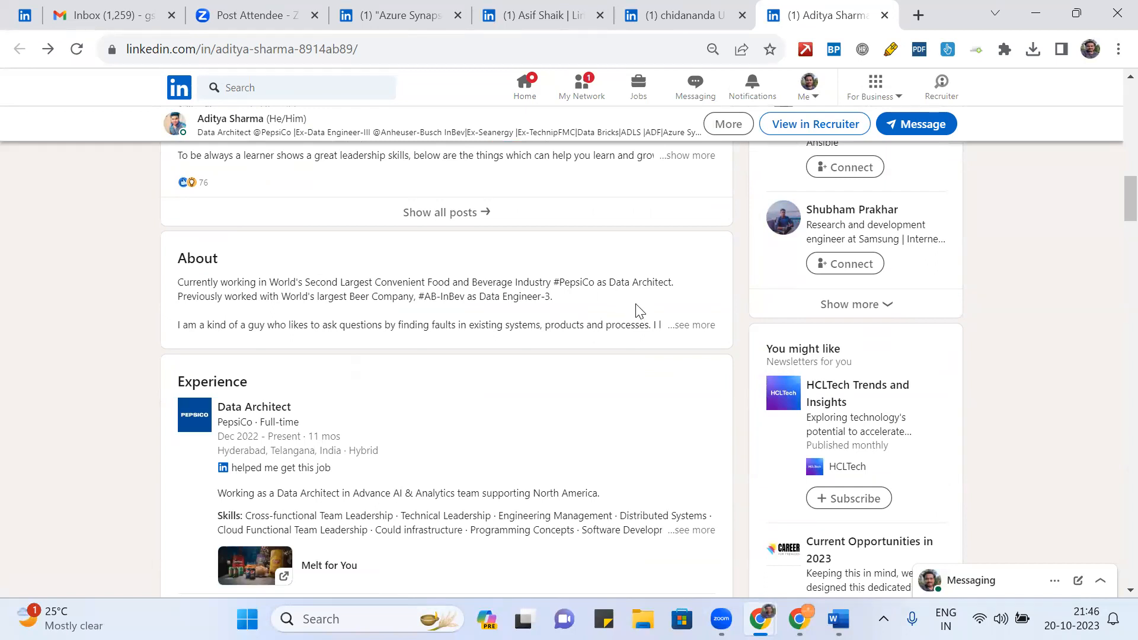
pyautogui.scroll(-3, 637, 309)
pyautogui.scroll(-6, 529, 310)
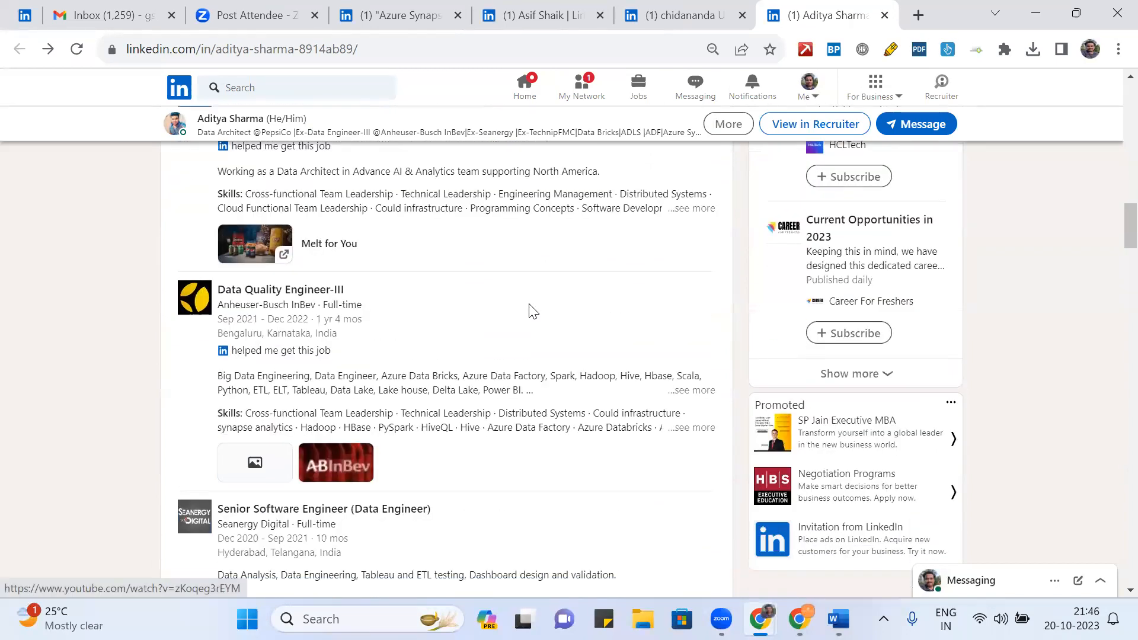
pyautogui.scroll(-9, 531, 310)
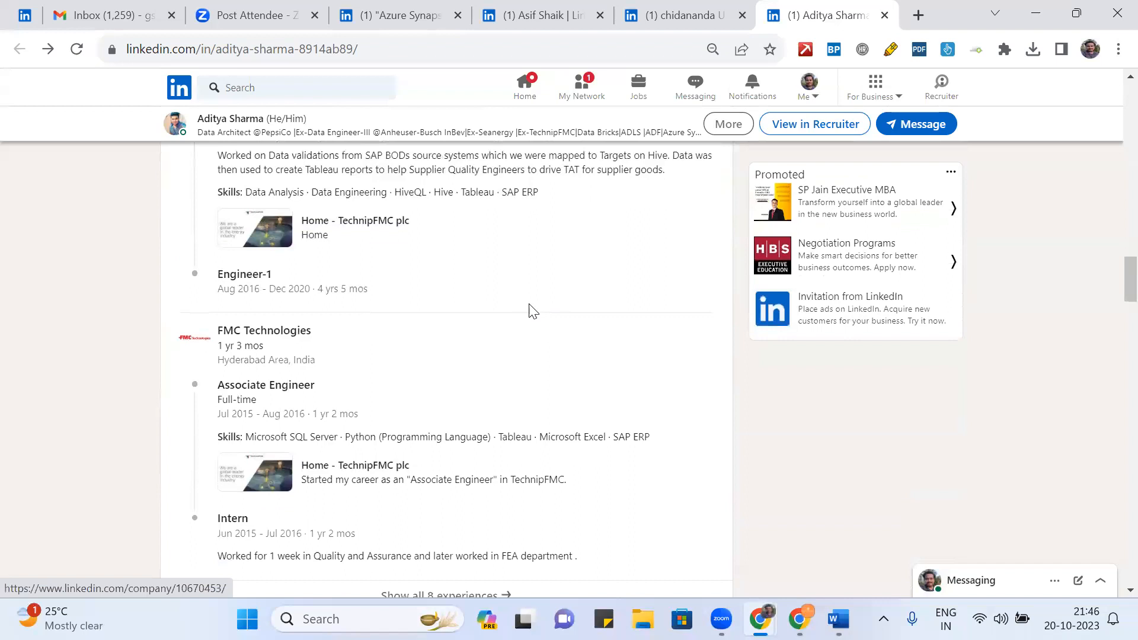
pyautogui.scroll(-1, 532, 309)
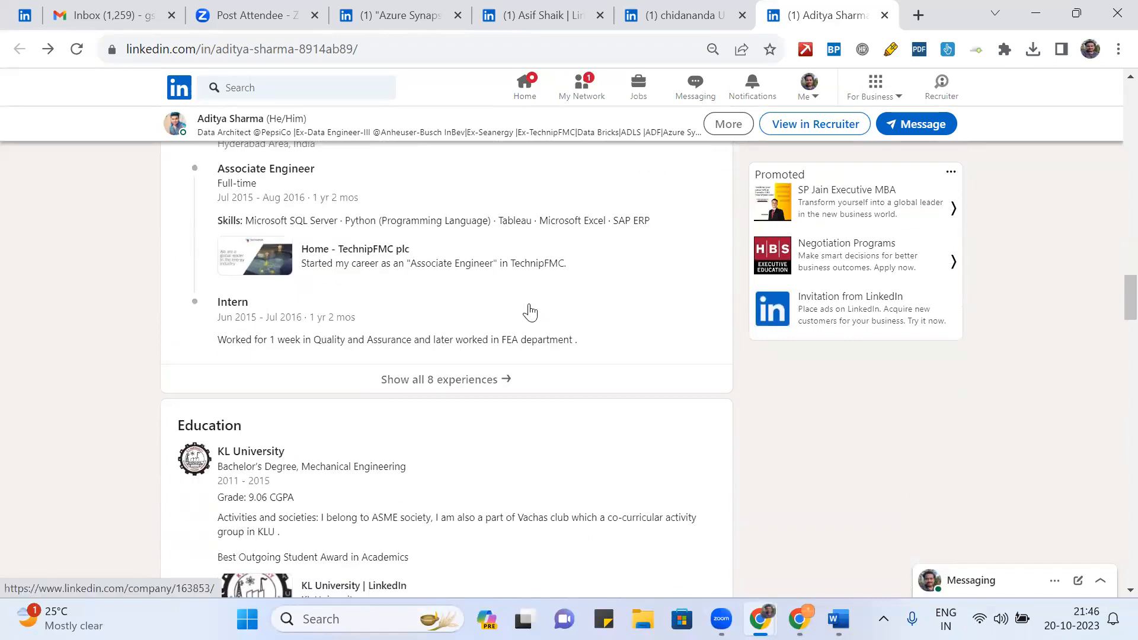
pyautogui.scroll(8, 529, 310)
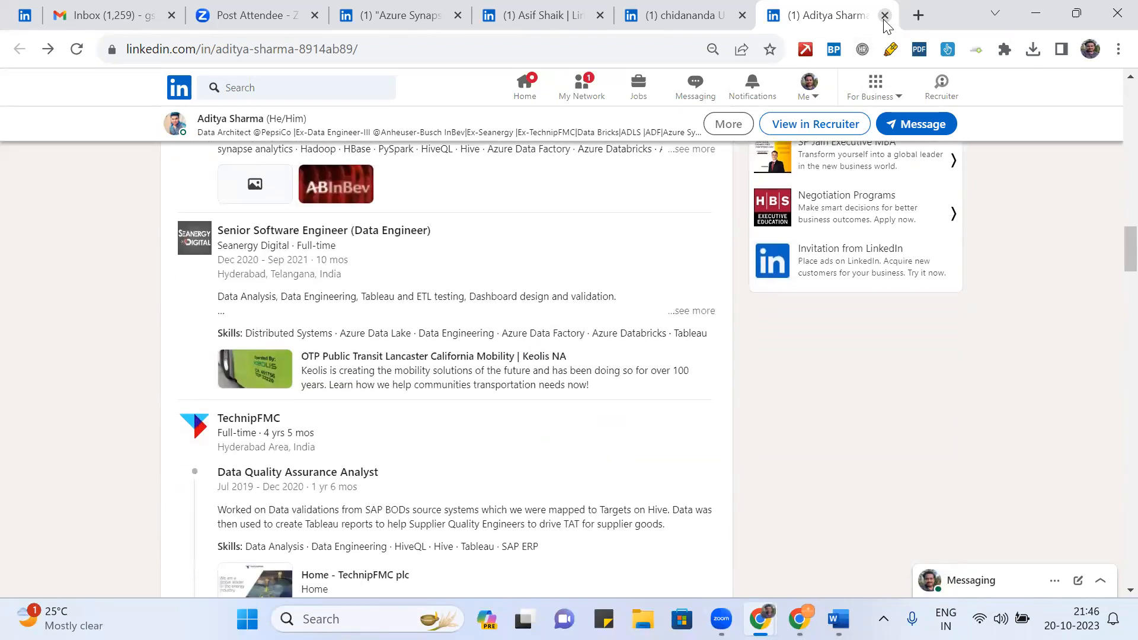
pyautogui.click(884, 14)
# - Close the first candidate's tab and browse the Azure Data Solutions architect's profile
pyautogui.scroll(-9, 607, 332)
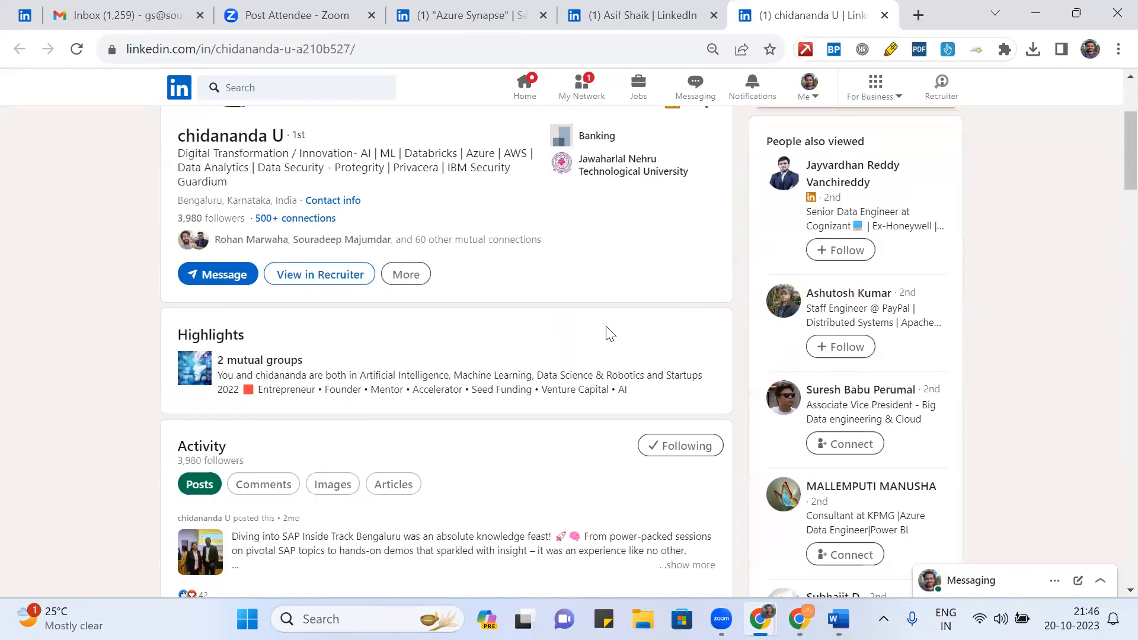
pyautogui.scroll(-8, 606, 333)
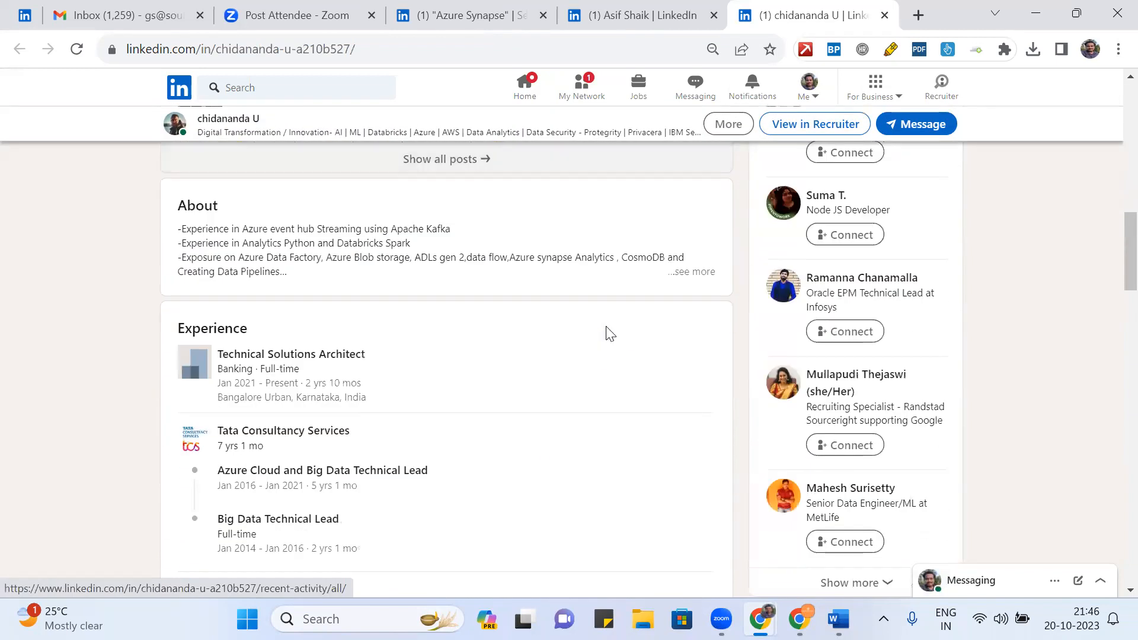
pyautogui.scroll(-1, 607, 332)
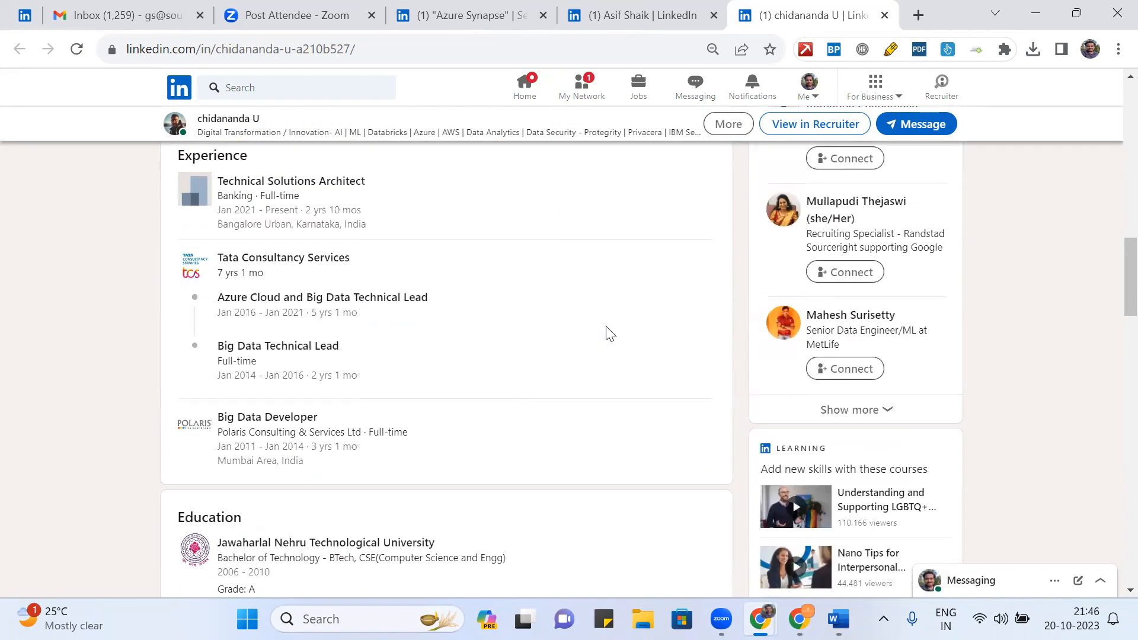
pyautogui.click(885, 16)
pyautogui.scroll(-5, 513, 303)
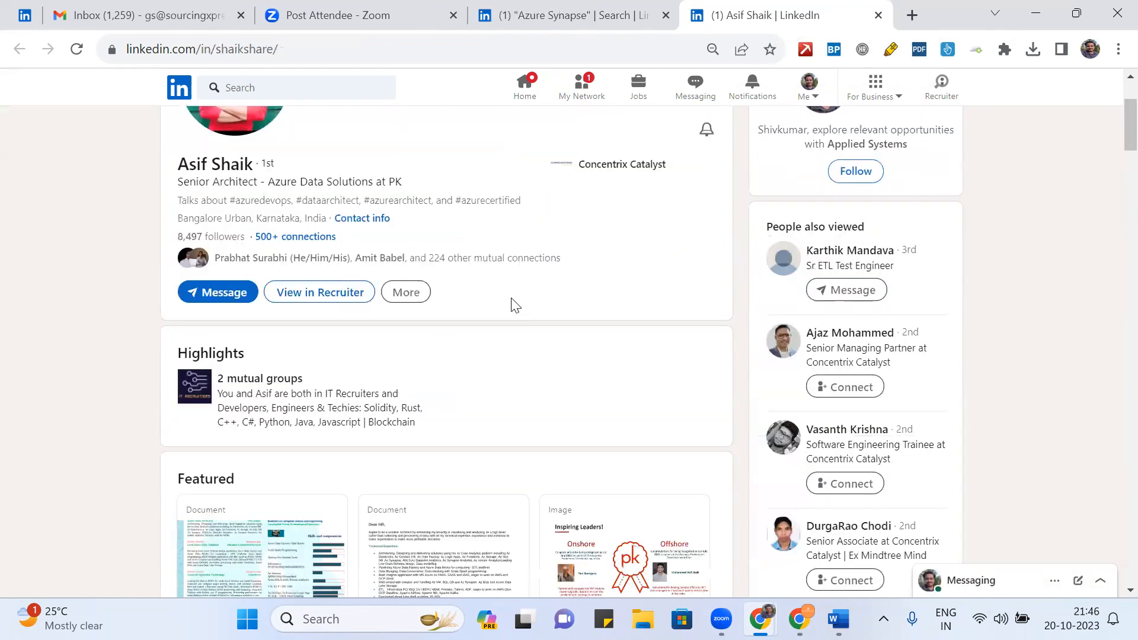
pyautogui.scroll(-13, 514, 305)
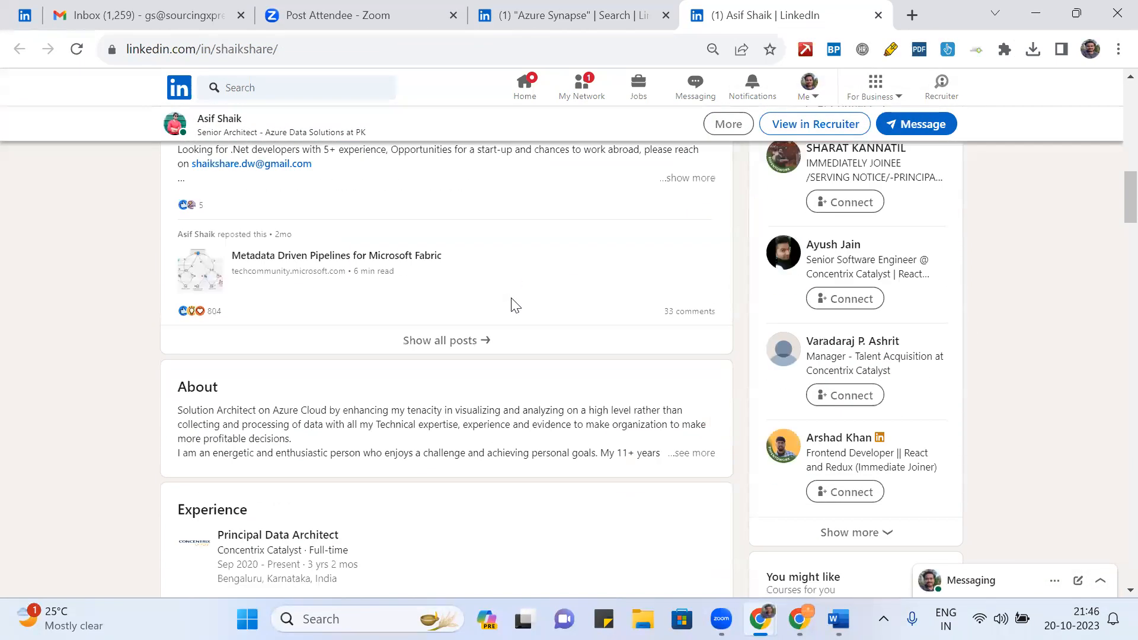
pyautogui.scroll(-1, 513, 304)
pyautogui.scroll(-4, 513, 304)
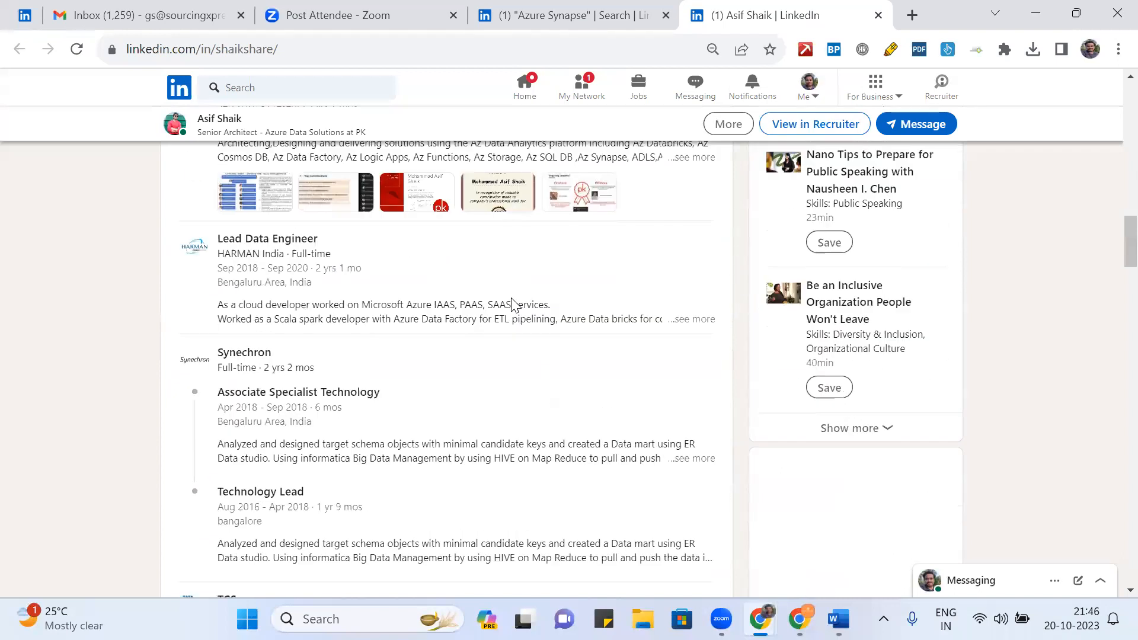
pyautogui.scroll(-3, 512, 296)
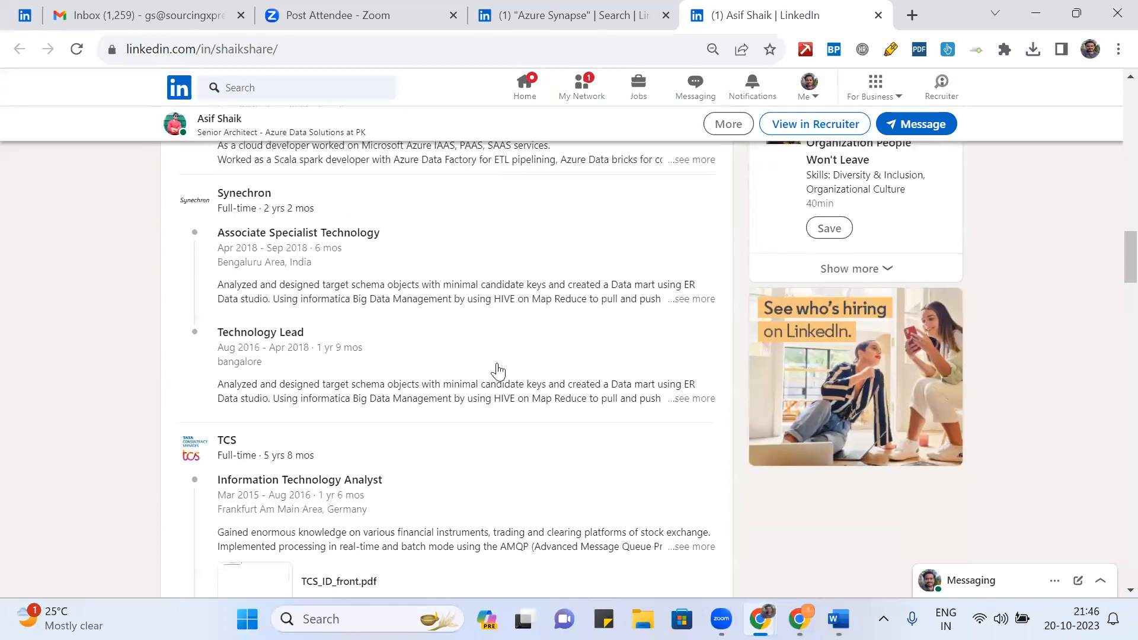
pyautogui.scroll(-3, 496, 370)
pyautogui.scroll(-3, 468, 366)
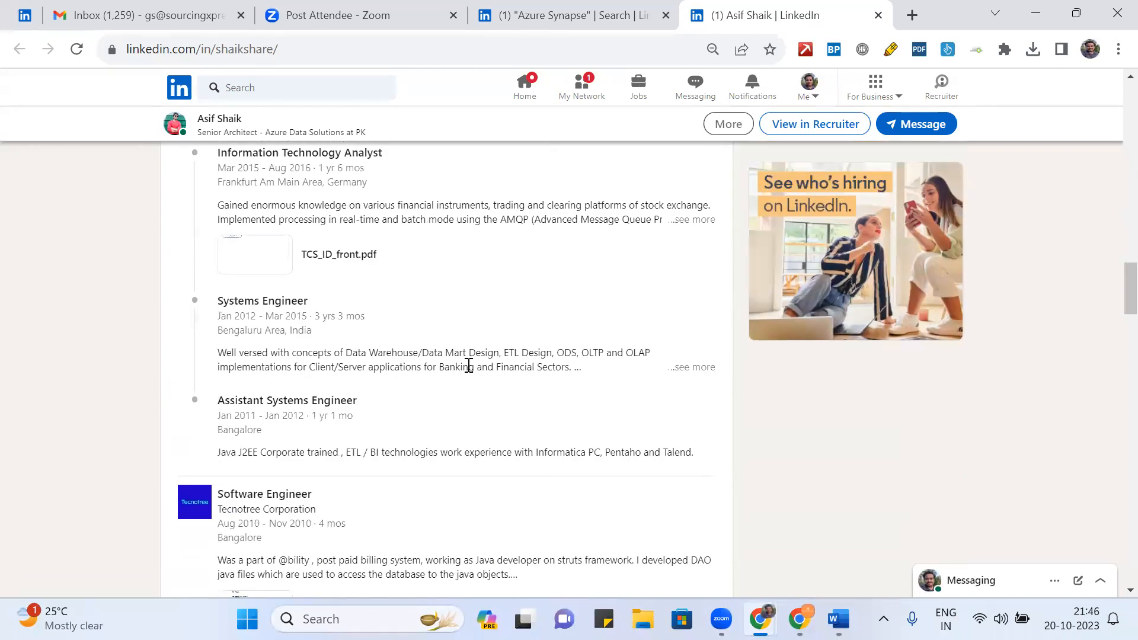
pyautogui.scroll(10, 468, 371)
pyautogui.scroll(6, 468, 370)
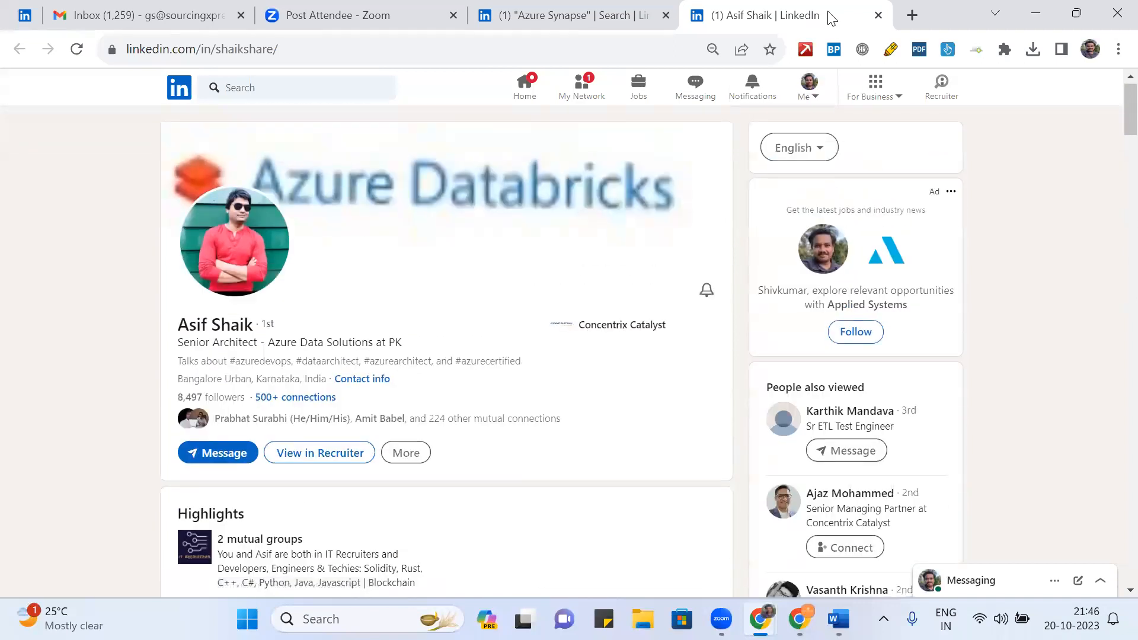
# - Import the senior architect's profile with the Jobin extension, then open LinkedIn Contact info
pyautogui.click(948, 50)
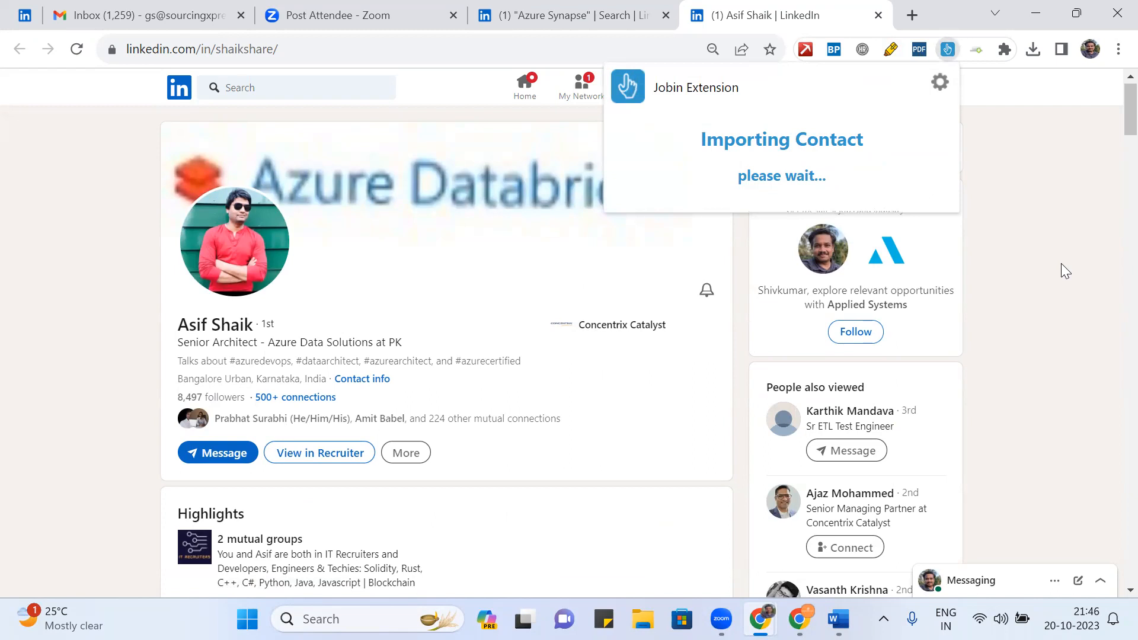
pyautogui.moveTo(881, 218)
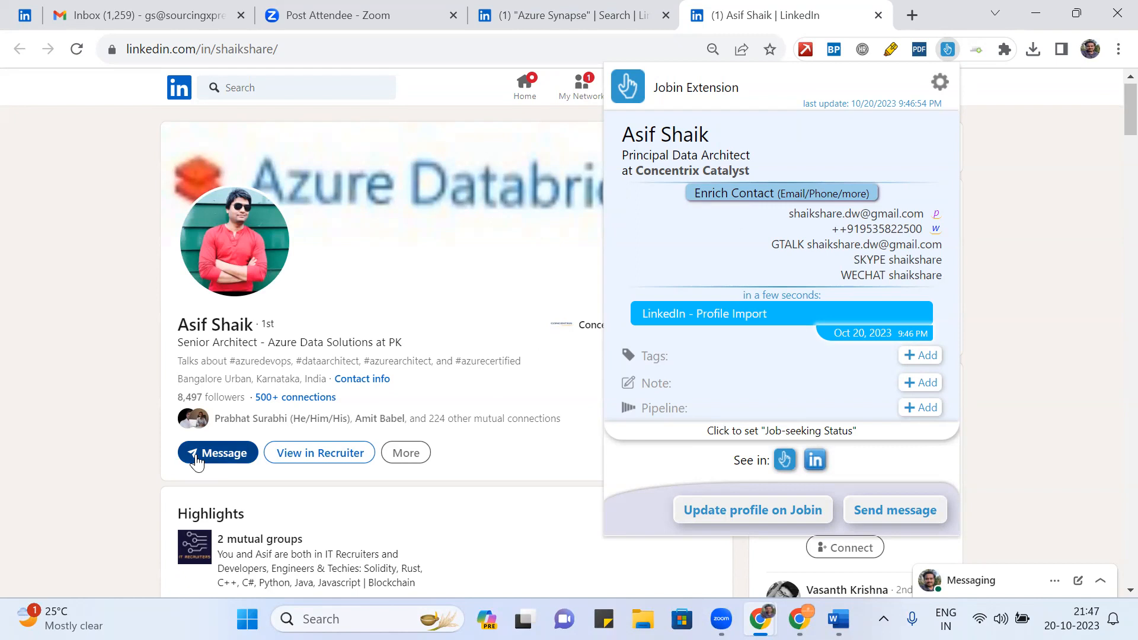
pyautogui.click(372, 379)
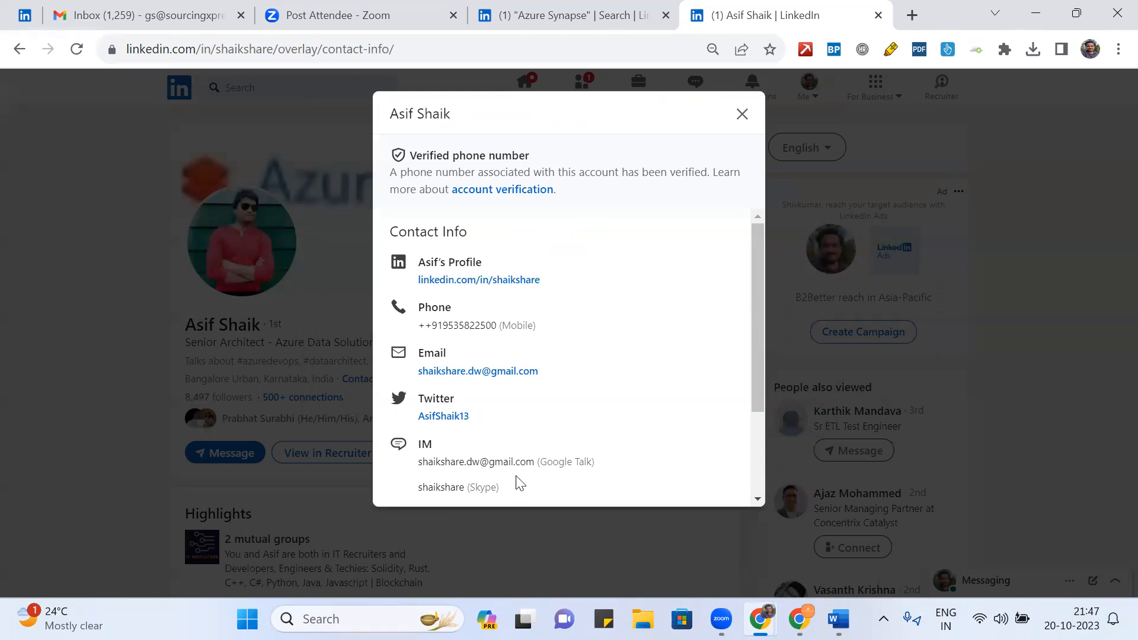
# - Close Contact Info, recheck the imported contact in Jobin, then dismiss its summary
pyautogui.click(739, 116)
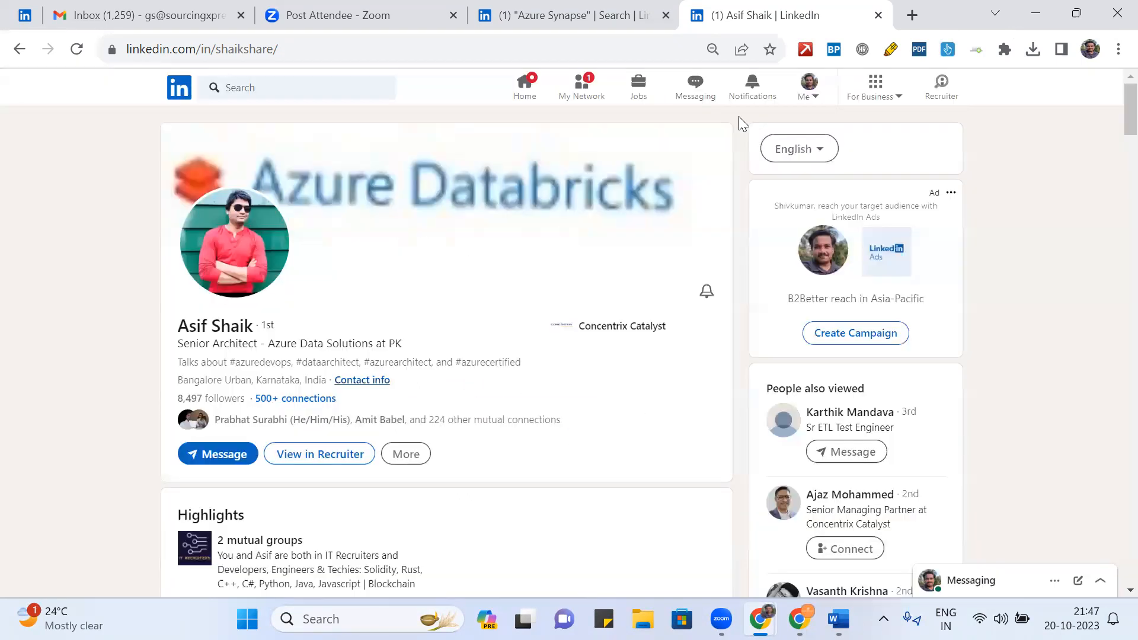
pyautogui.click(946, 50)
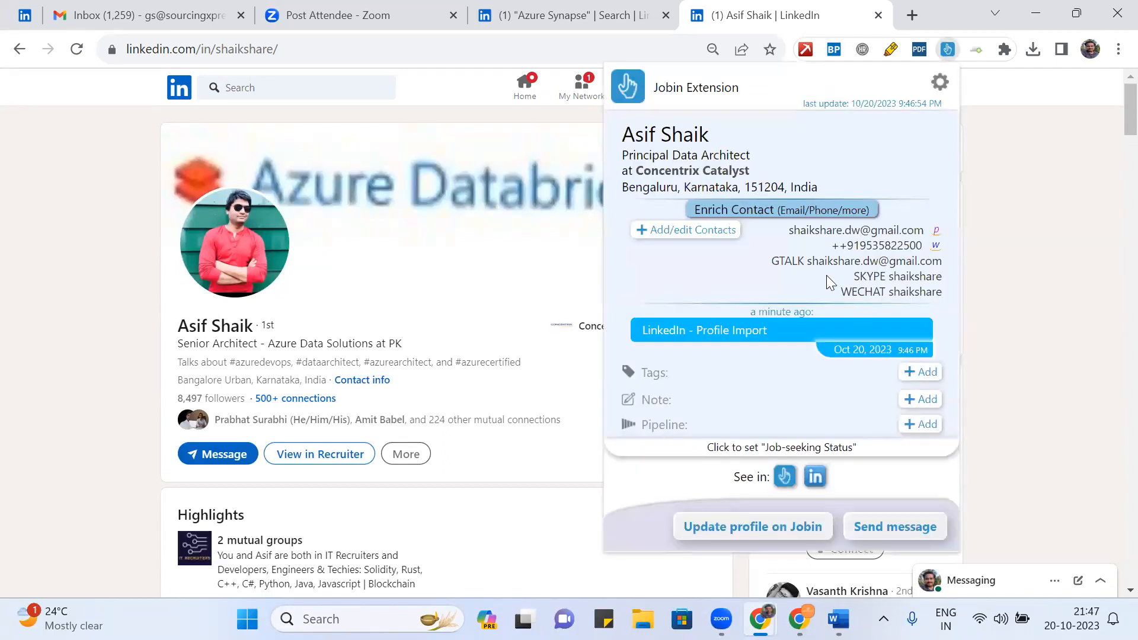
pyautogui.click(1013, 326)
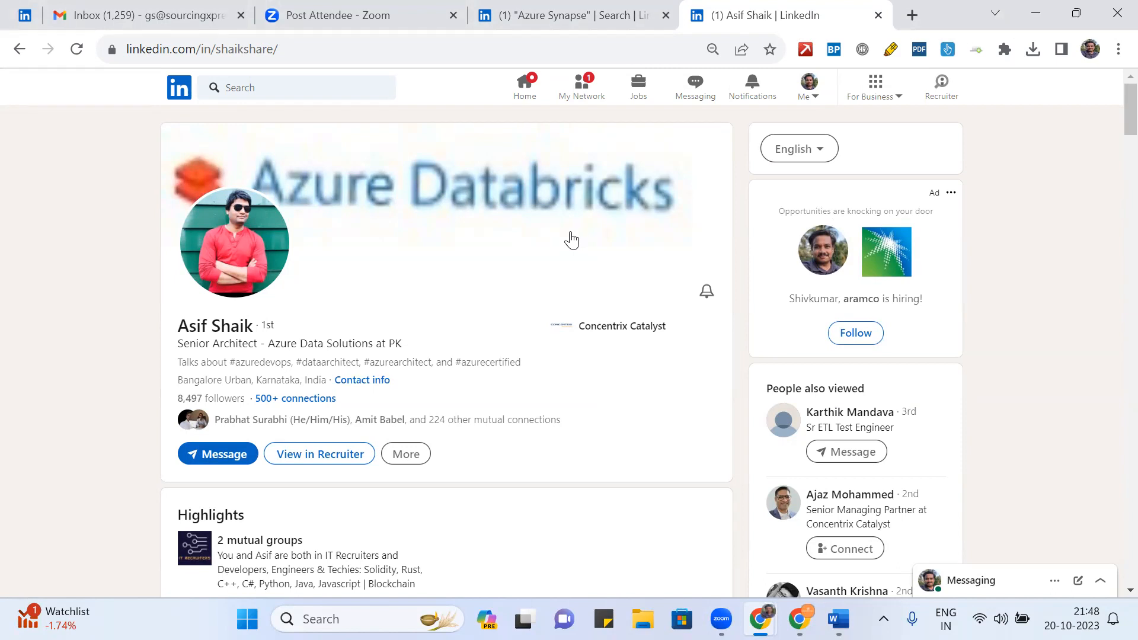
# - Return to the Jobin contacts window, close the composer, and start a message to the 9 contacts
pyautogui.moveTo(771, 610)
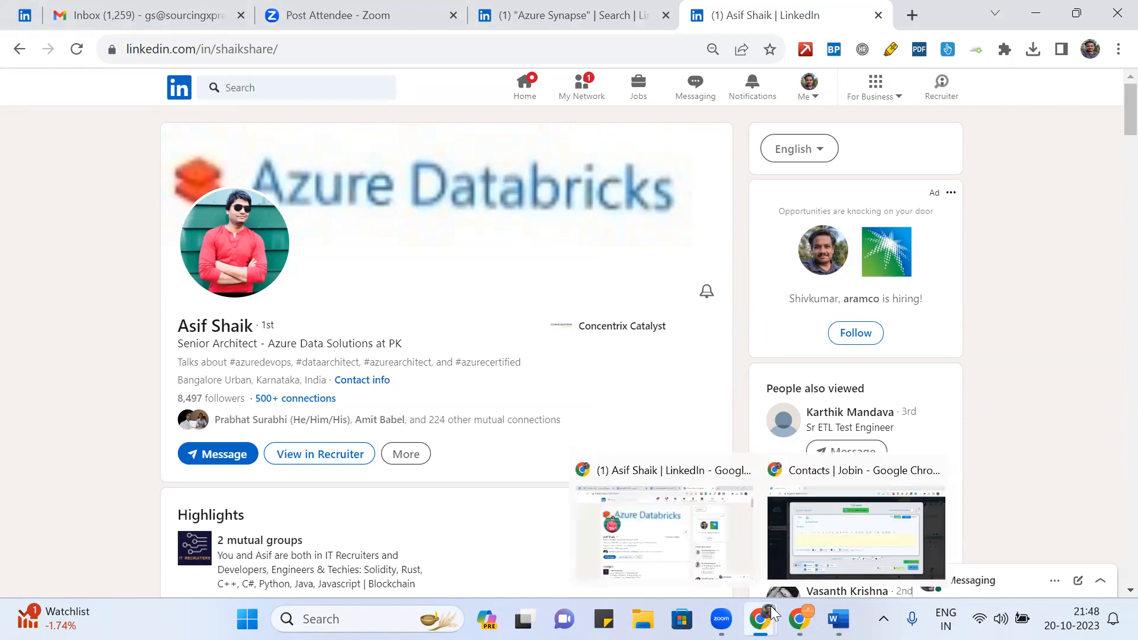
pyautogui.click(818, 520)
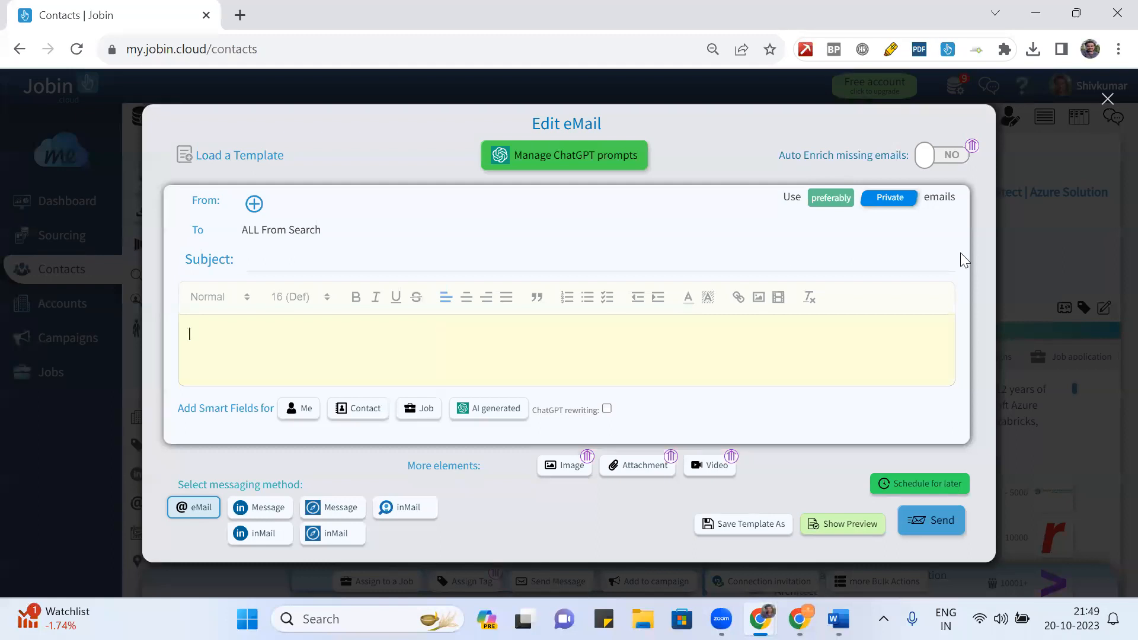
pyautogui.click(1107, 100)
pyautogui.click(1107, 99)
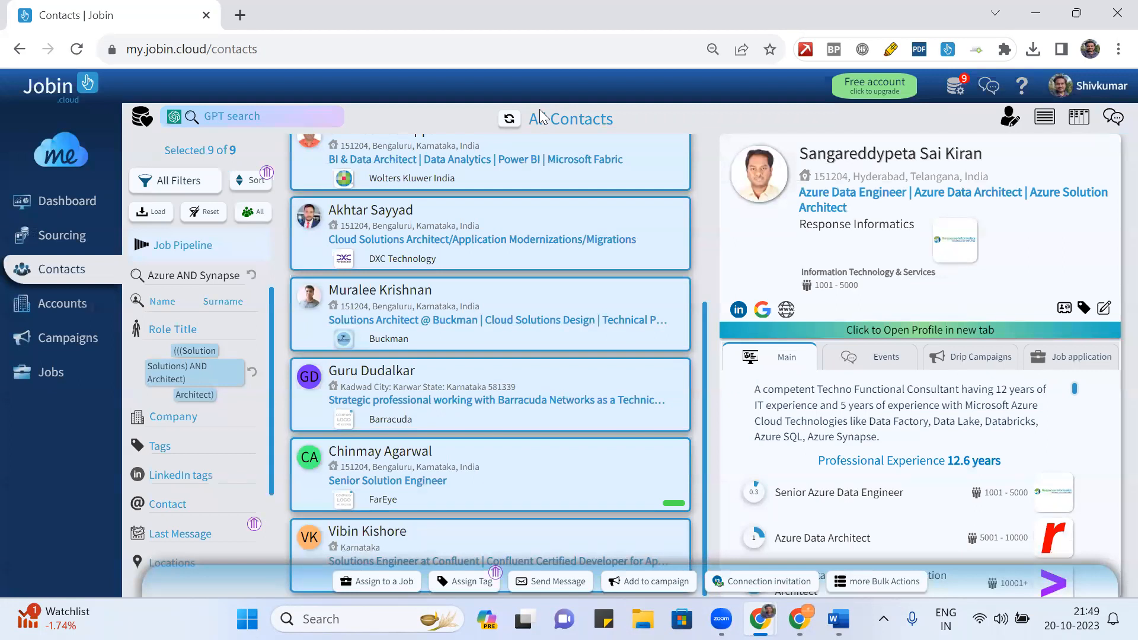
pyautogui.click(550, 583)
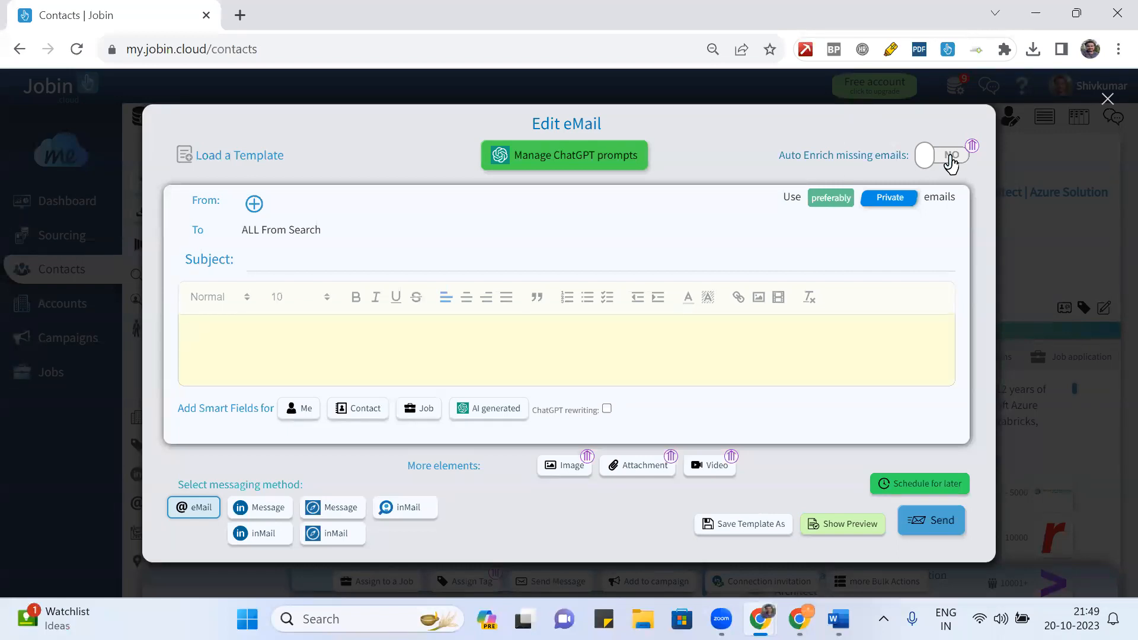
# - Switch the bulk message to LinkedIn Message, close and reopen the composer, close it again, then scroll the filter panel
pyautogui.click(267, 509)
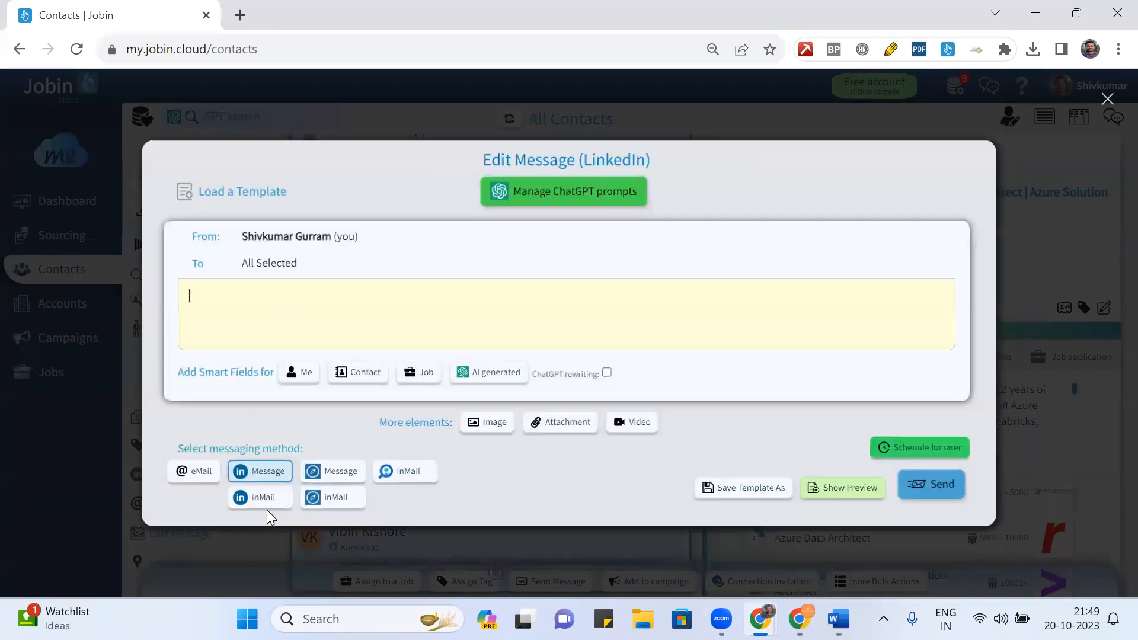
pyautogui.click(1106, 100)
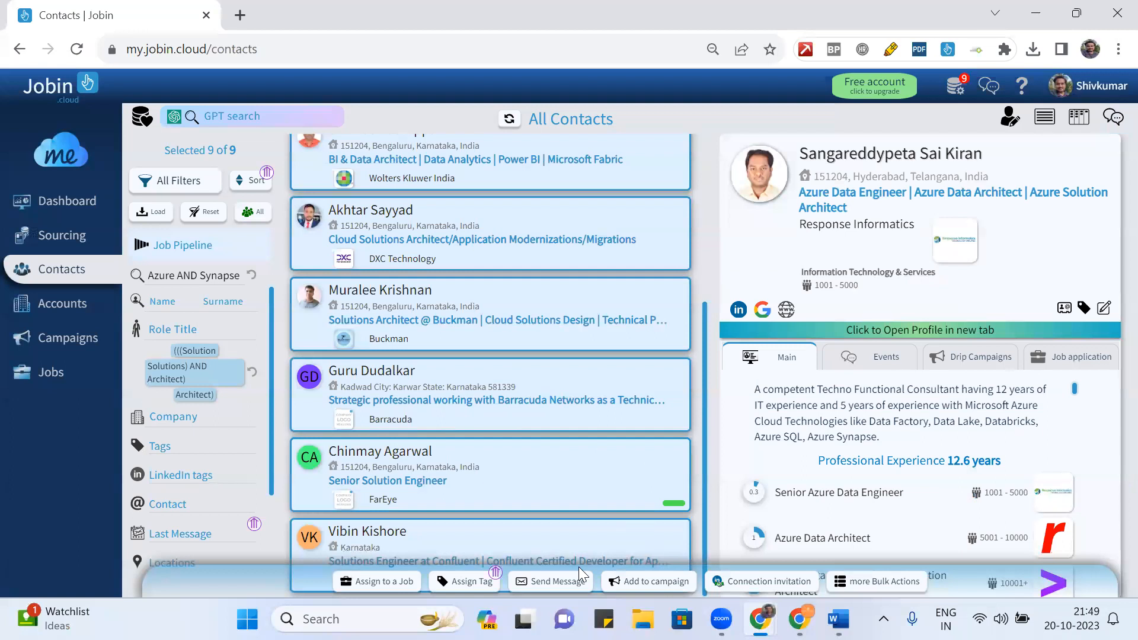
pyautogui.click(554, 581)
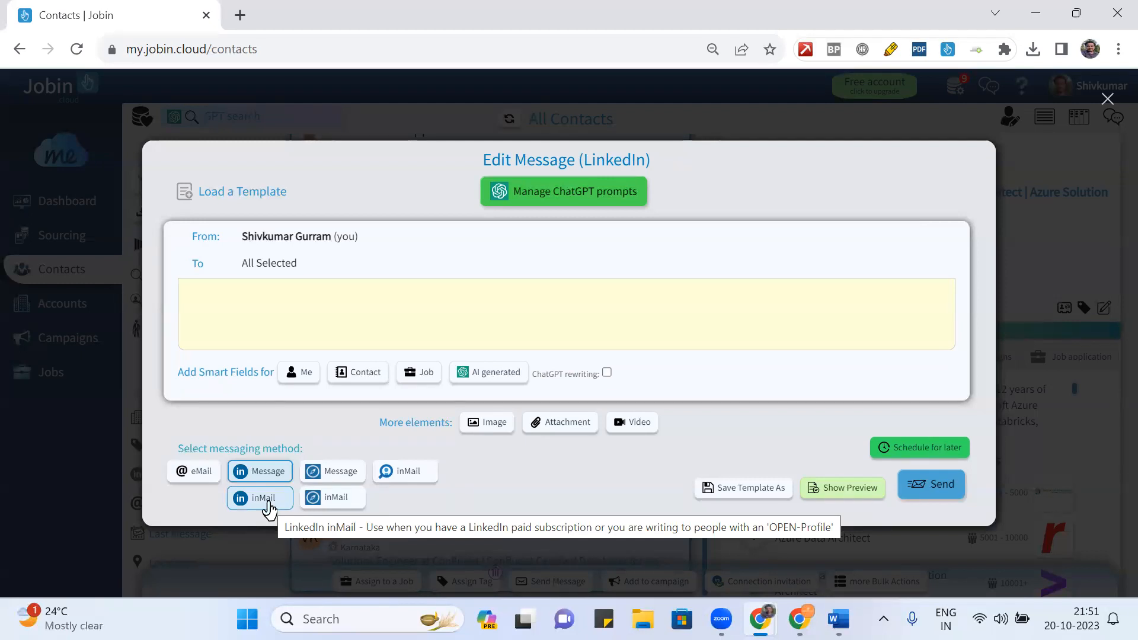
pyautogui.click(1106, 109)
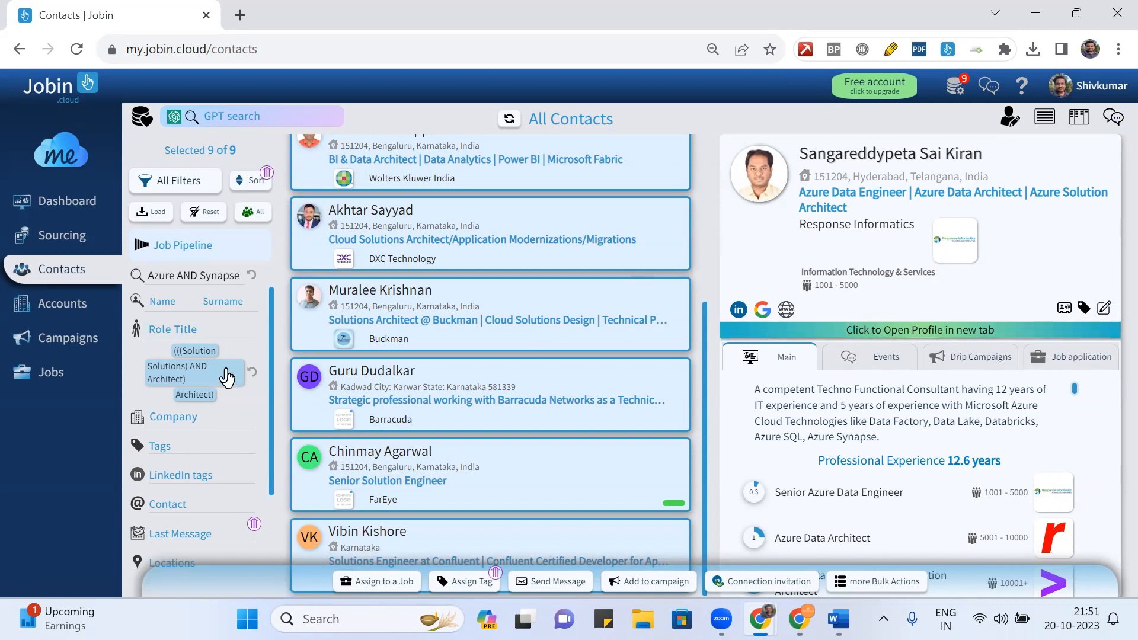
pyautogui.scroll(-2, 217, 491)
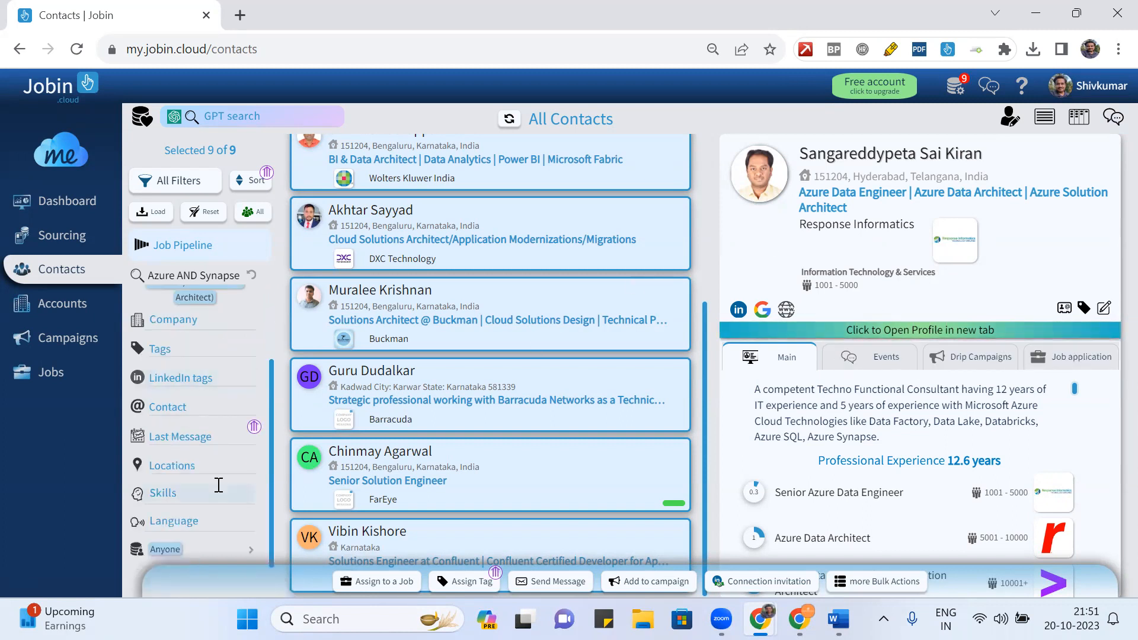
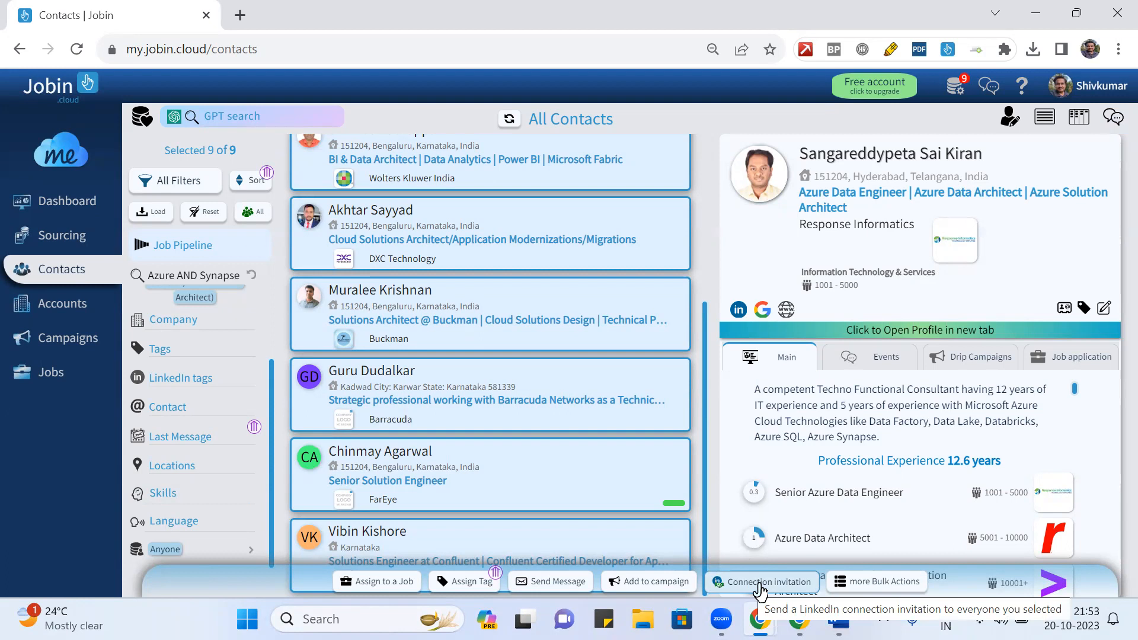
# - Open the Send LinkedIn Connection Invitation dialog for all 9 selected contacts
pyautogui.click(760, 585)
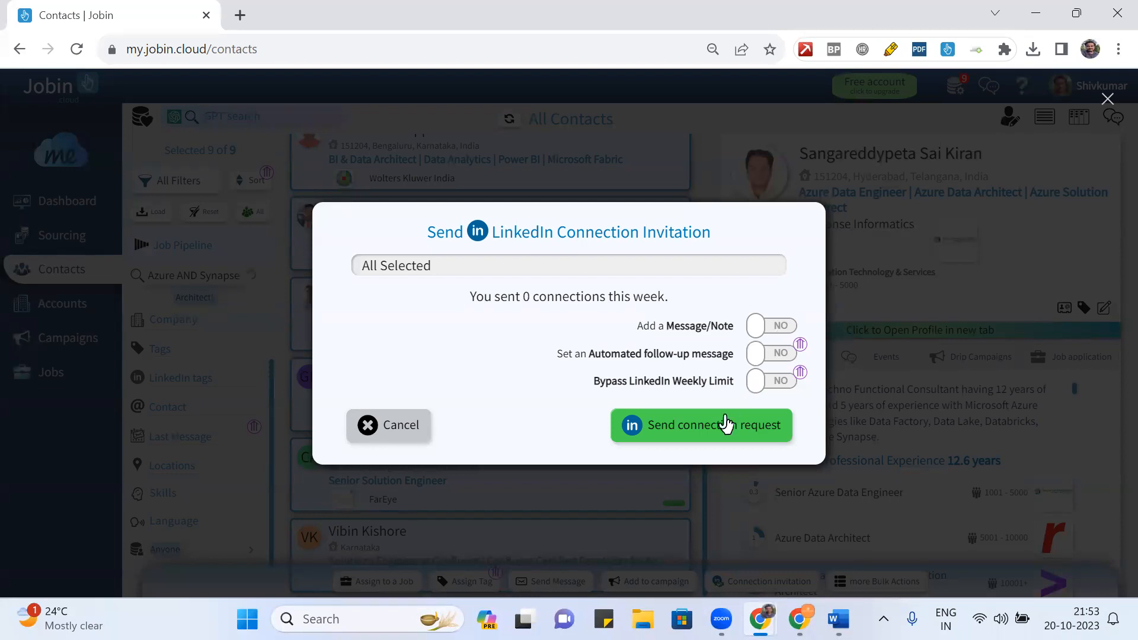
# - Turn on Add a Message/Note, close the editor without writing anything, then reopen the connection invitation
pyautogui.click(777, 329)
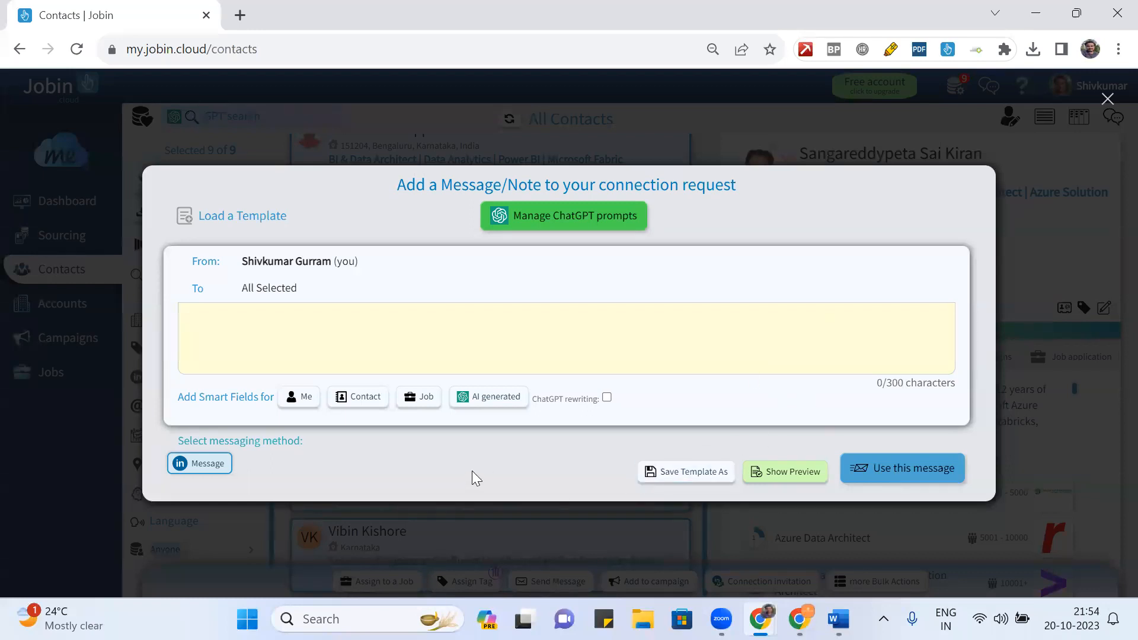
pyautogui.click(1108, 101)
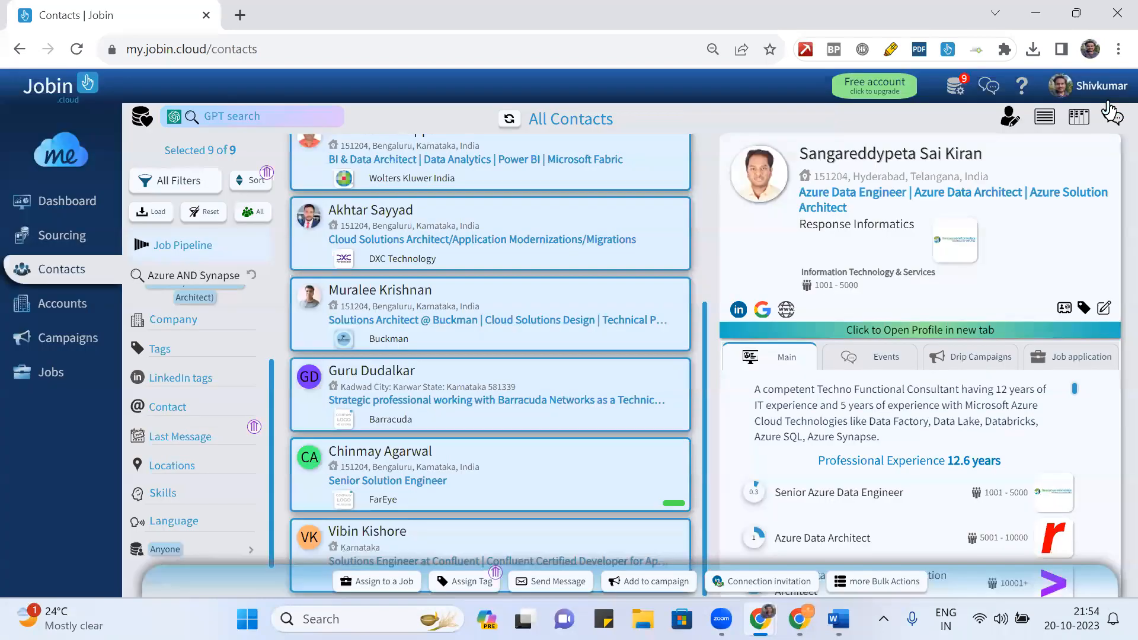
pyautogui.click(797, 582)
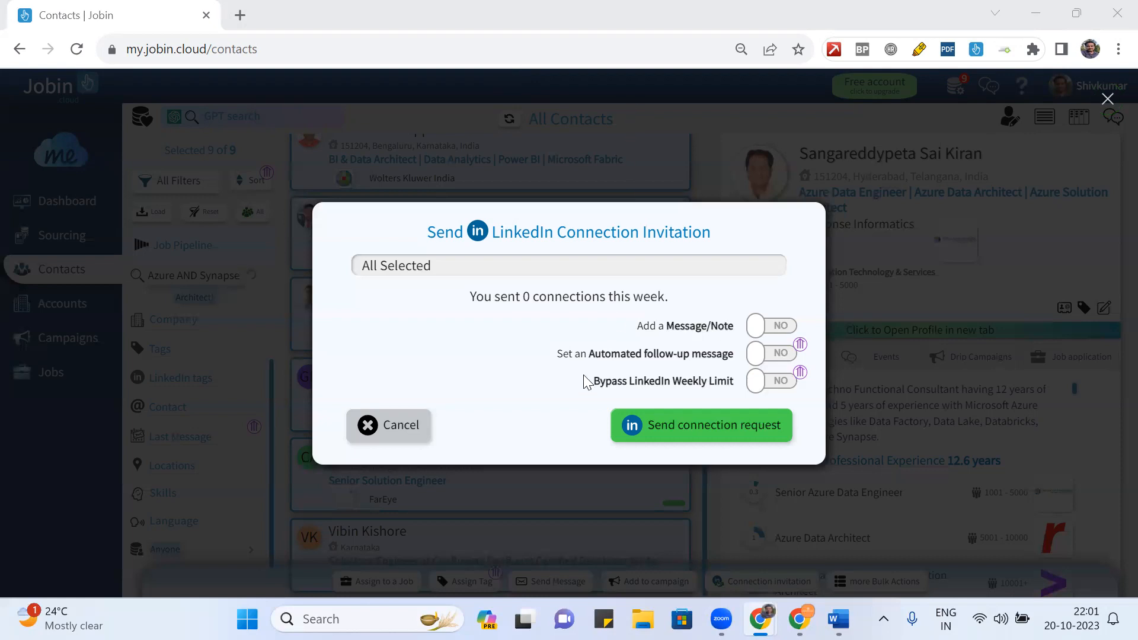
# - Close the connection invitation form without sending any invitations
pyautogui.click(1107, 98)
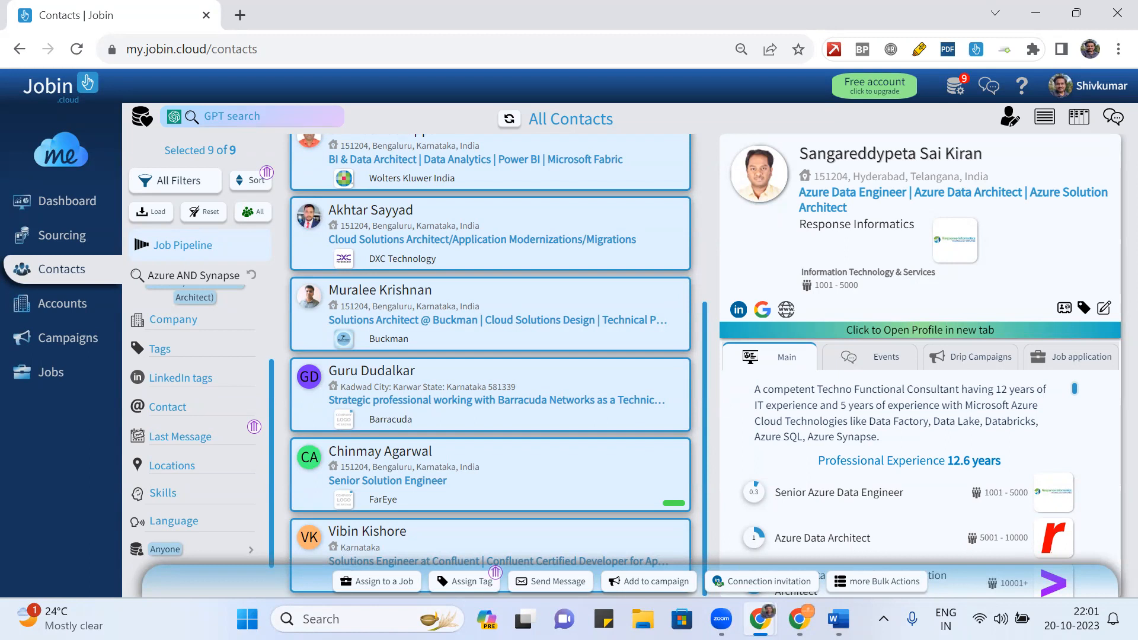
# - Reopen the connection invitation form for the 9 contacts and dismiss it unsent
pyautogui.click(761, 590)
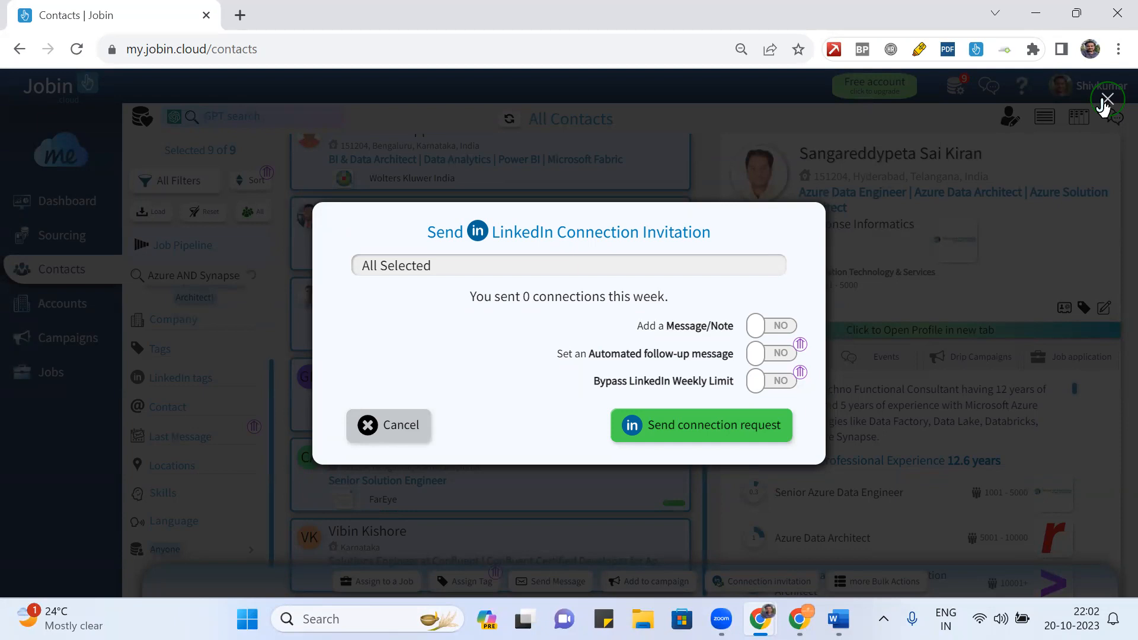
pyautogui.click(1105, 101)
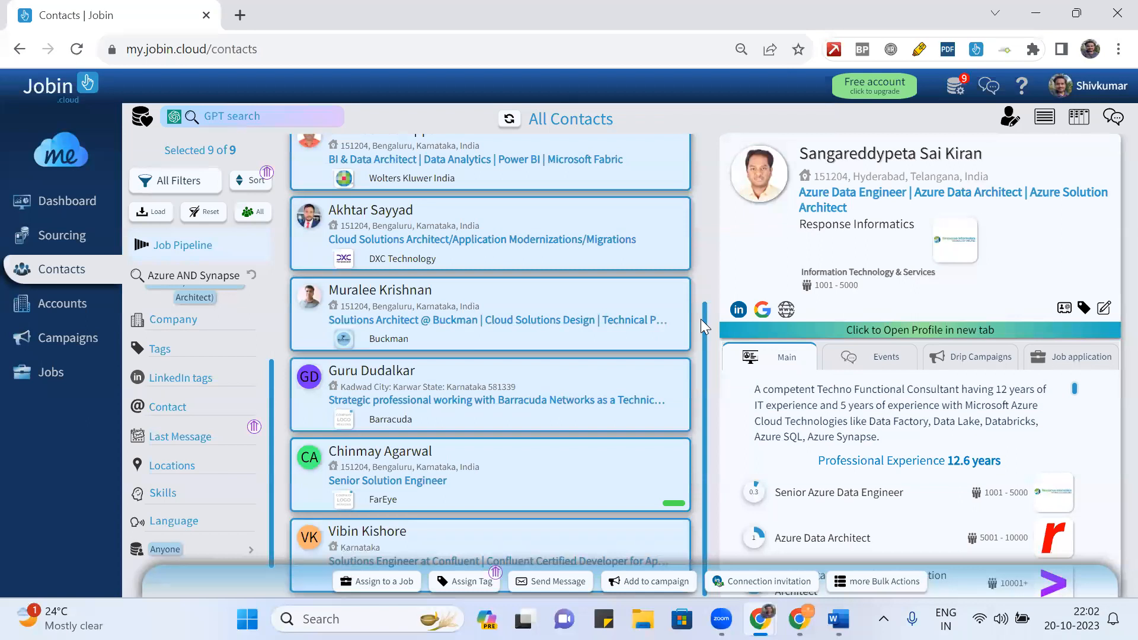
pyautogui.scroll(5, 700, 319)
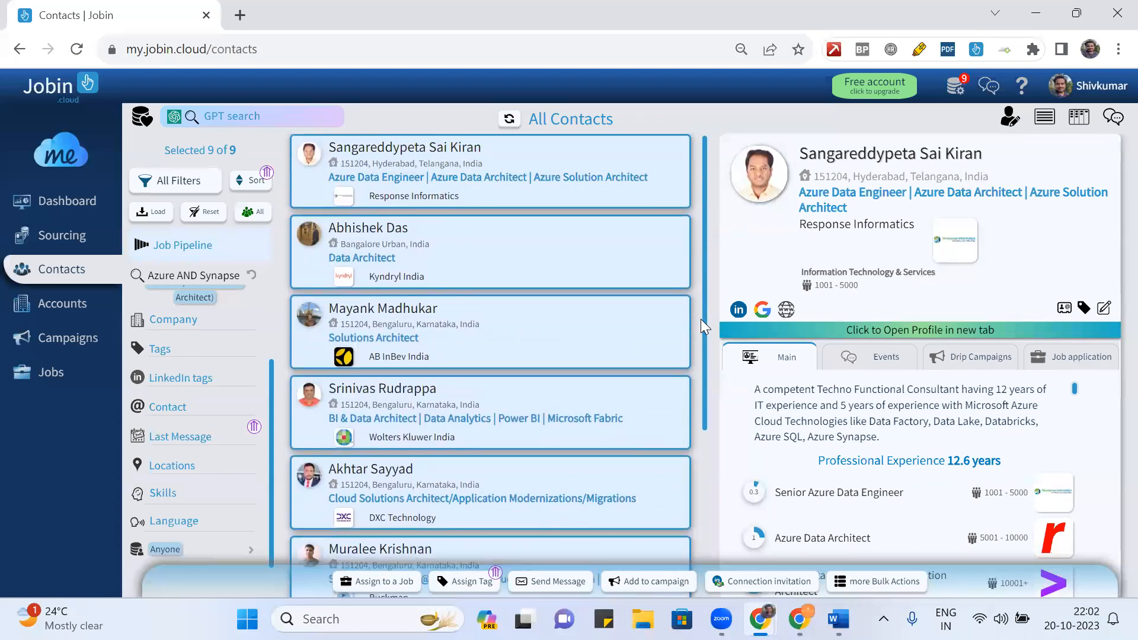
pyautogui.scroll(-3, 701, 319)
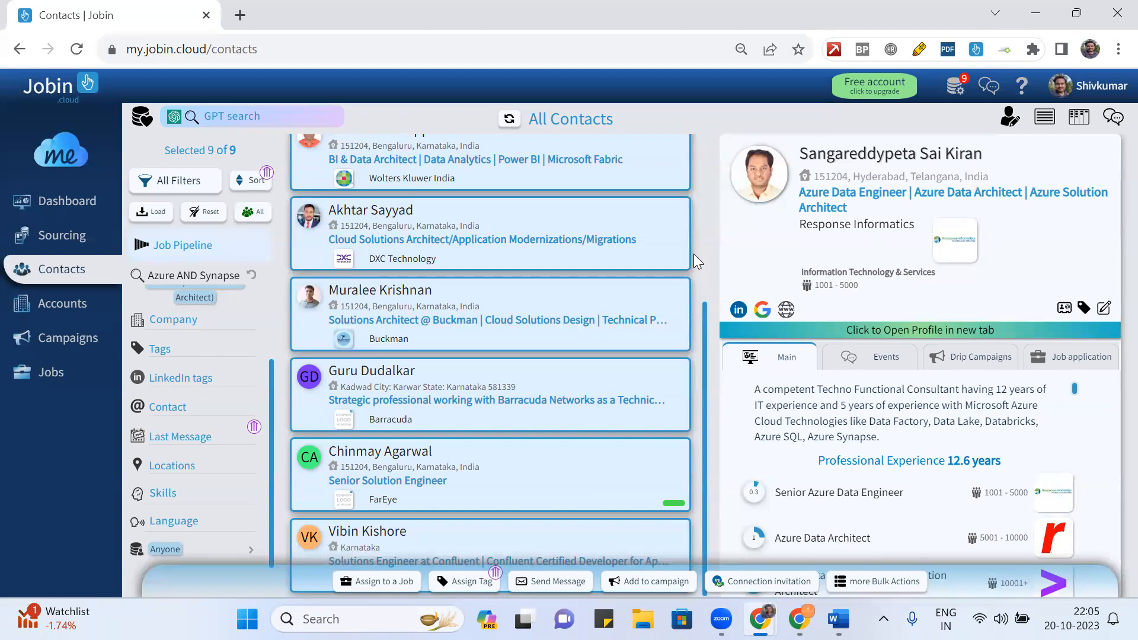
pyautogui.scroll(5, 693, 253)
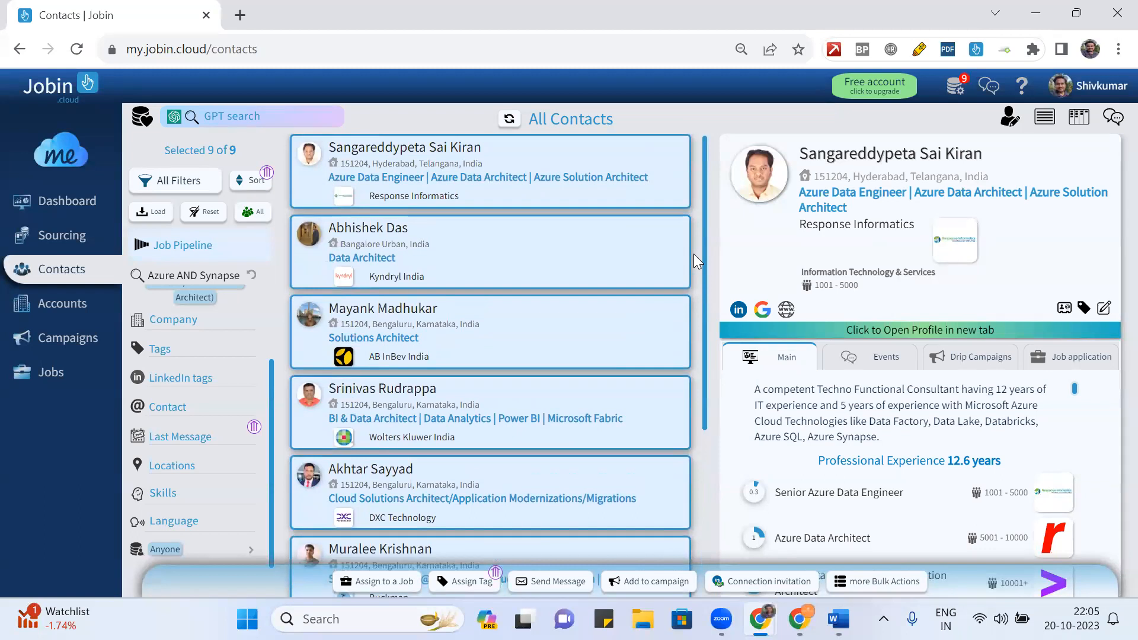
pyautogui.scroll(-4, 693, 253)
pyautogui.scroll(4, 693, 254)
pyautogui.scroll(-4, 694, 253)
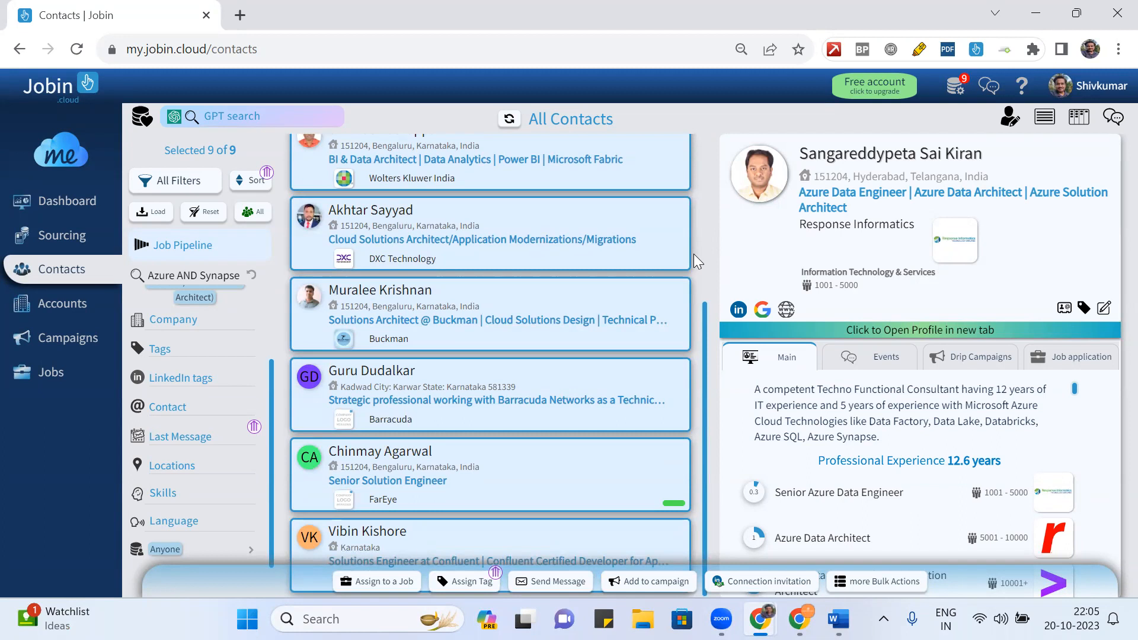
pyautogui.scroll(4, 697, 254)
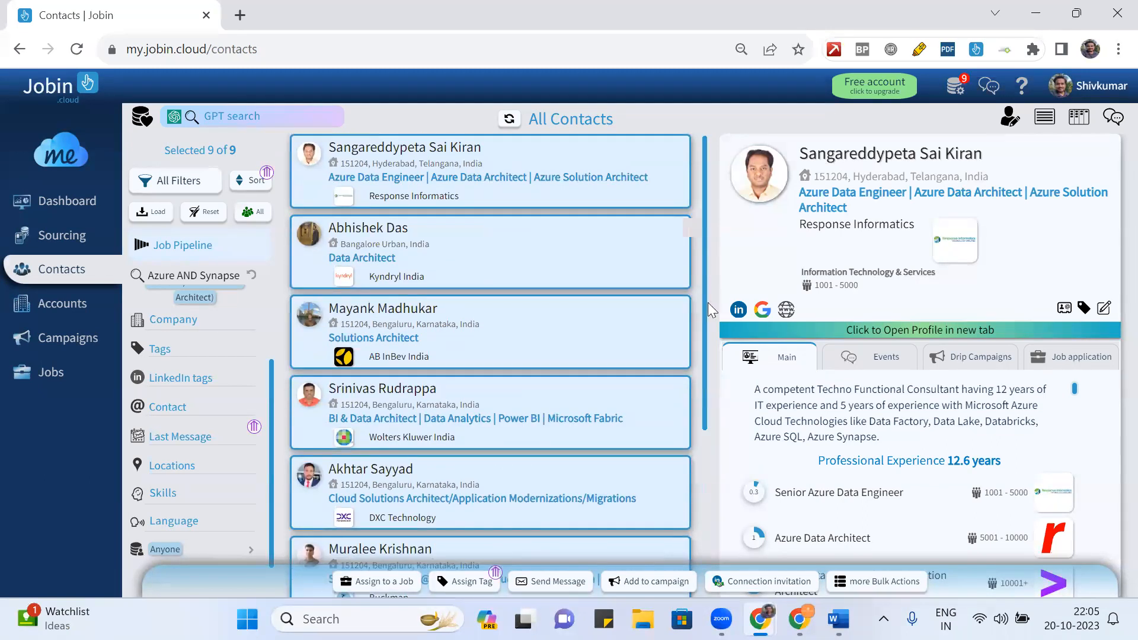
pyautogui.scroll(-3, 722, 471)
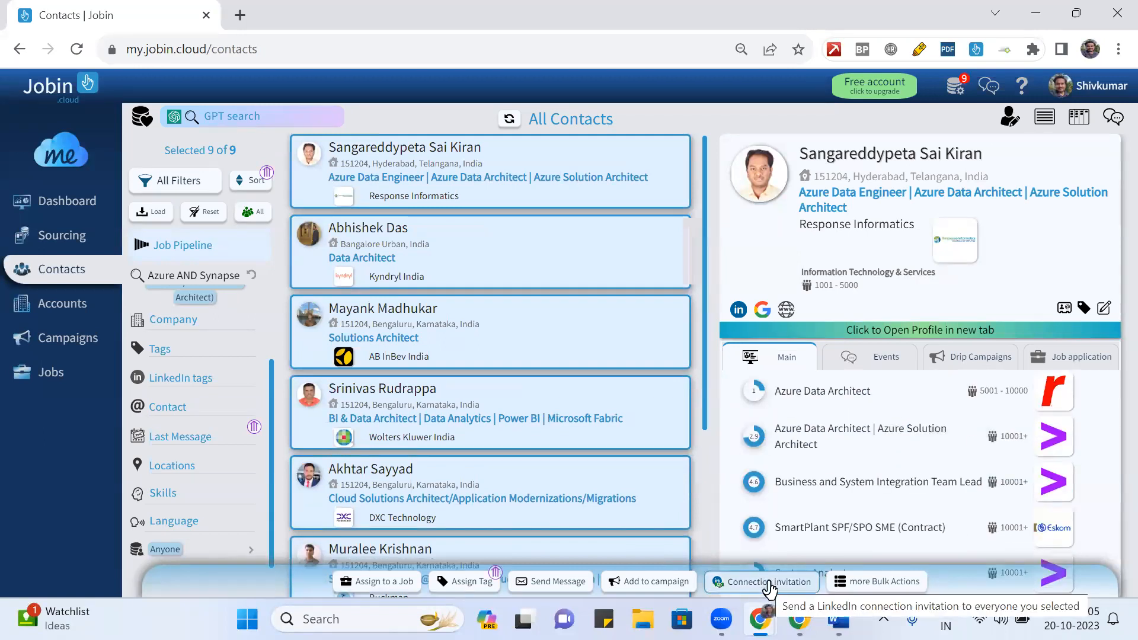
pyautogui.scroll(-4, 663, 334)
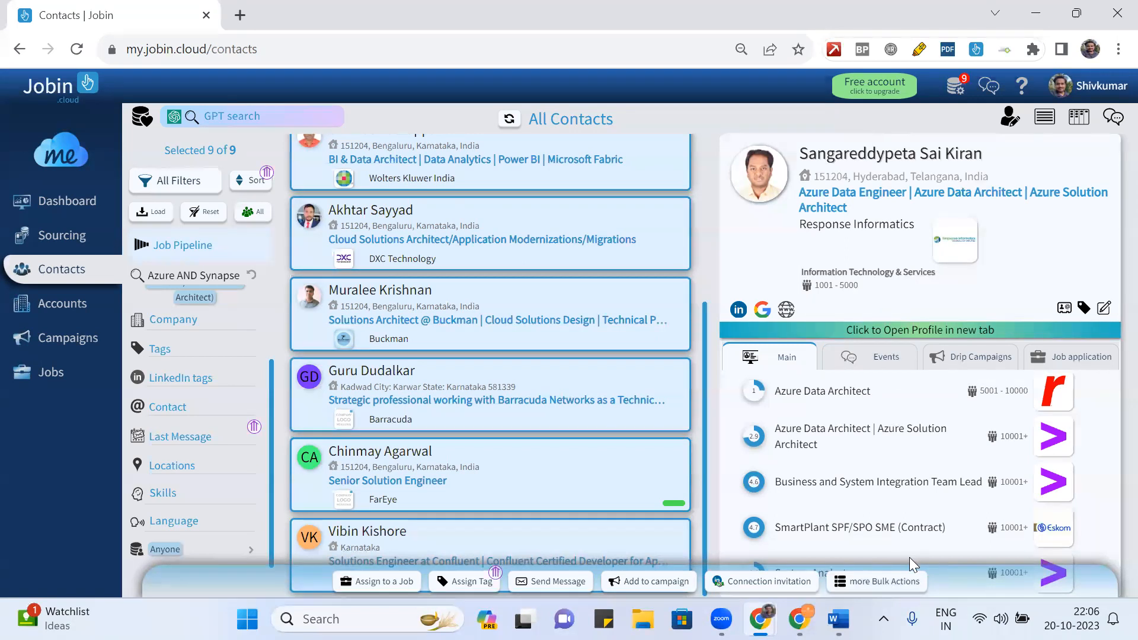
pyautogui.click(870, 588)
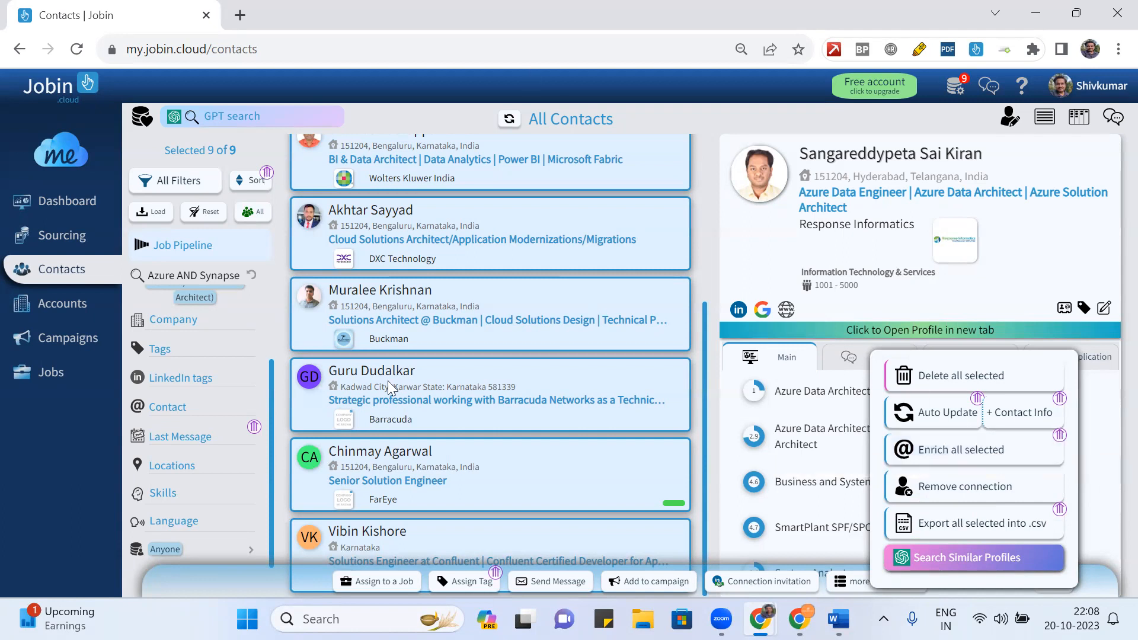
# - In a new tab, run an inurl: Google search for the profile username, including omitted results
pyautogui.click(248, 19)
pyautogui.write('inurl:')
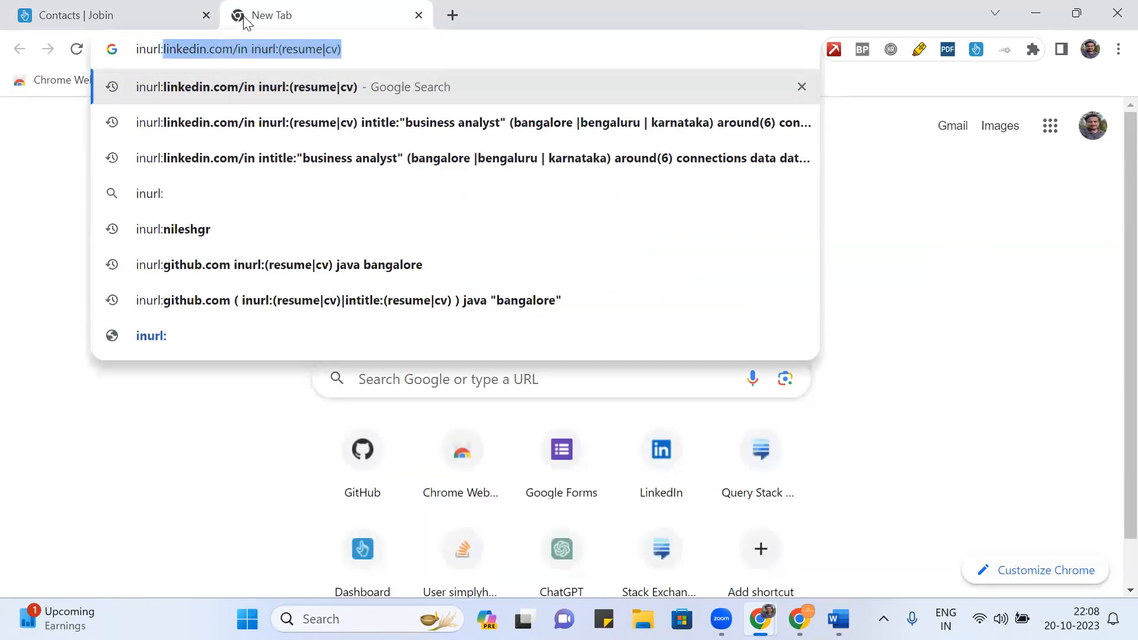
pyautogui.write('shivakumar400')
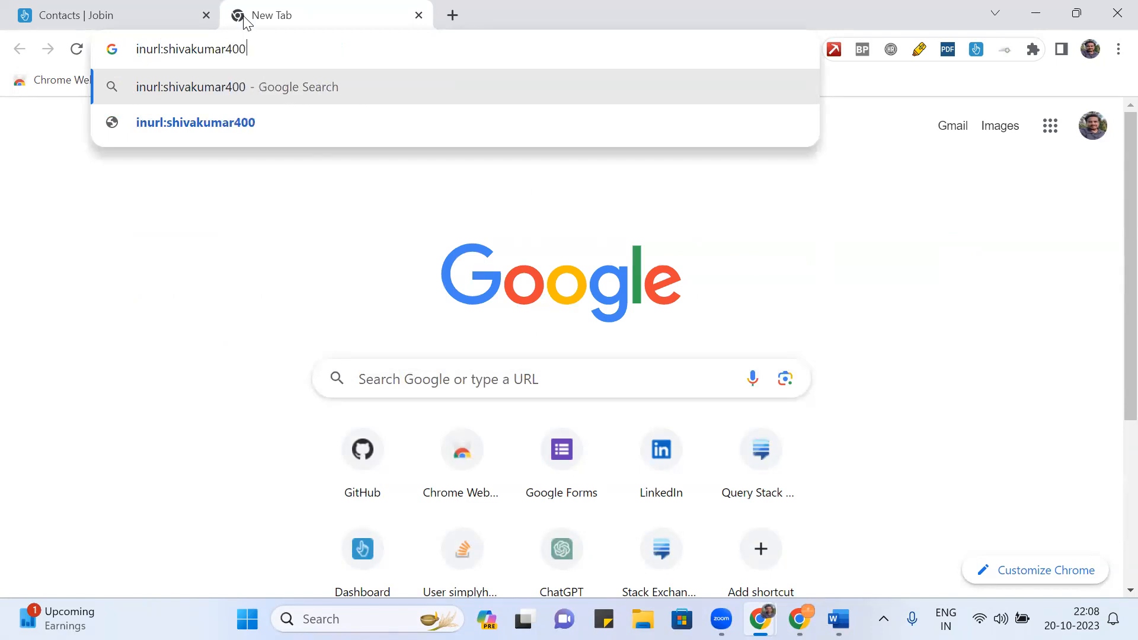
pyautogui.press('Return')
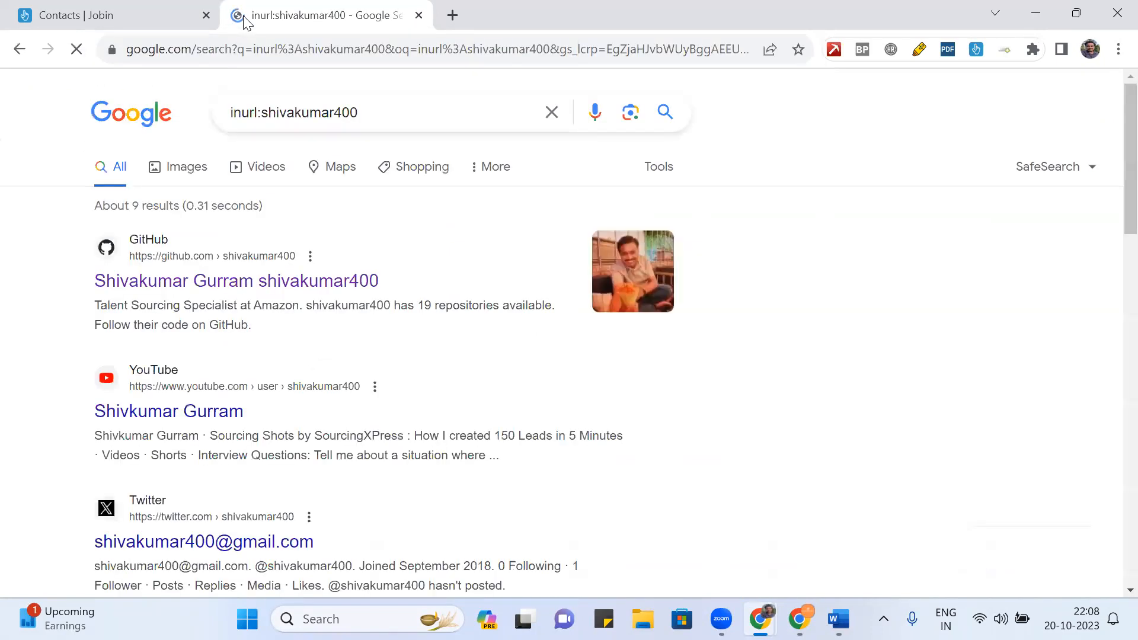
pyautogui.scroll(-2, 405, 327)
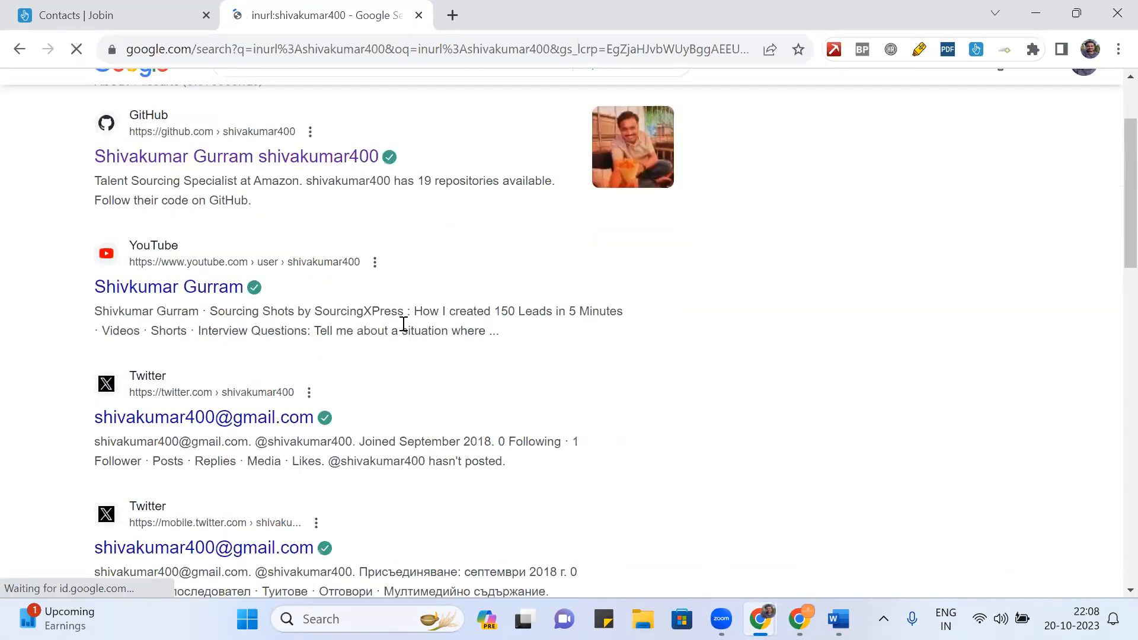
pyautogui.scroll(-6, 650, 414)
pyautogui.scroll(-2, 650, 414)
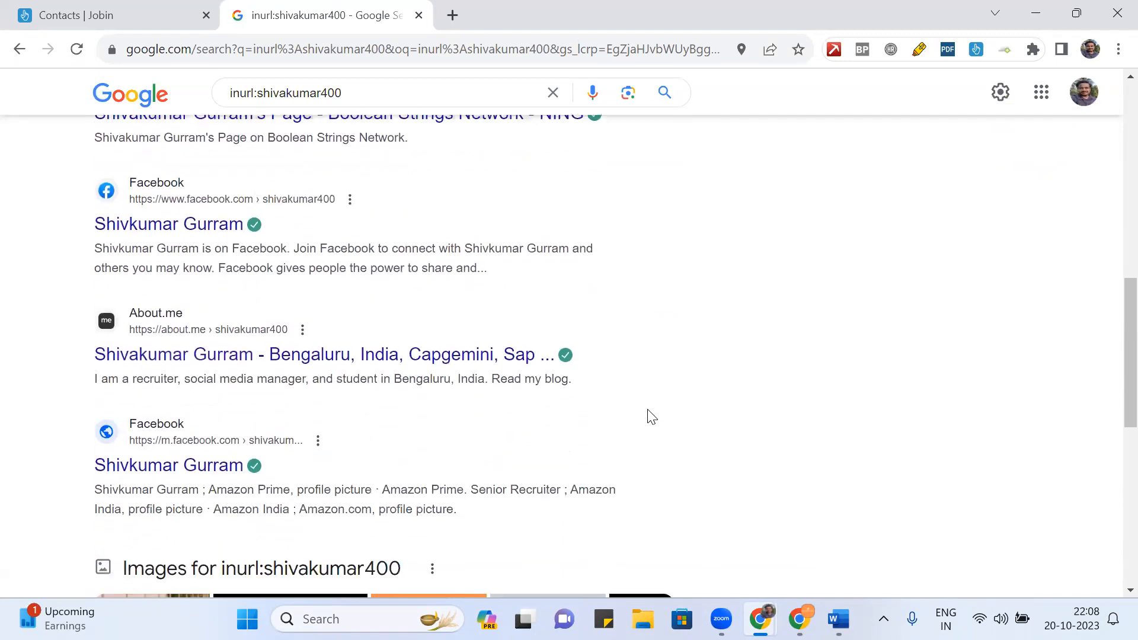
pyautogui.scroll(-3, 649, 414)
pyautogui.scroll(-6, 650, 414)
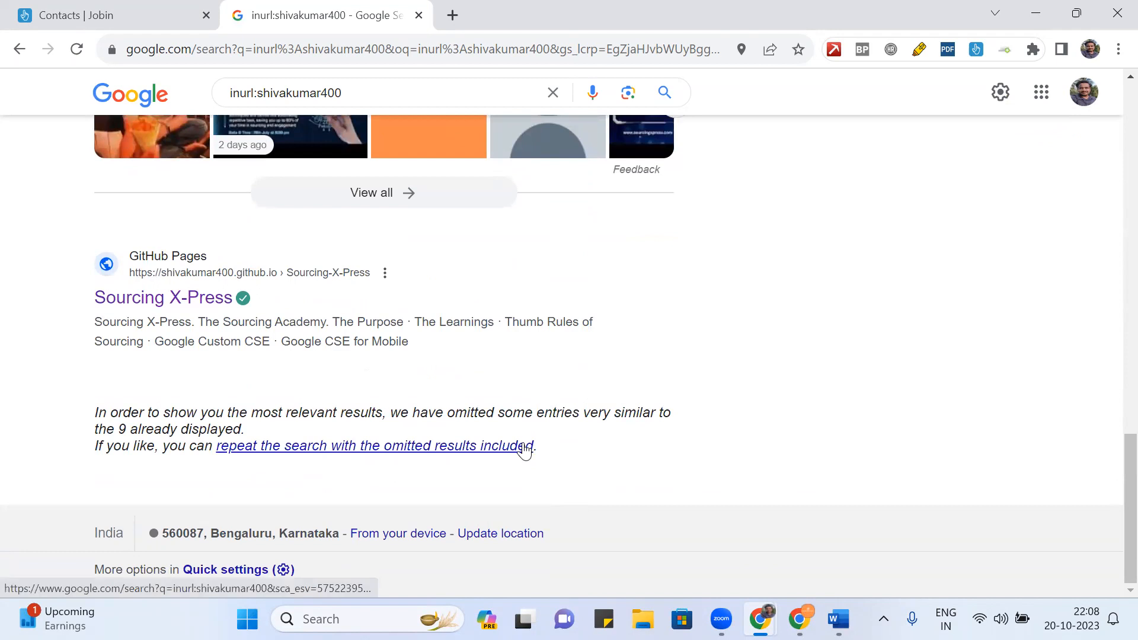
pyautogui.click(523, 447)
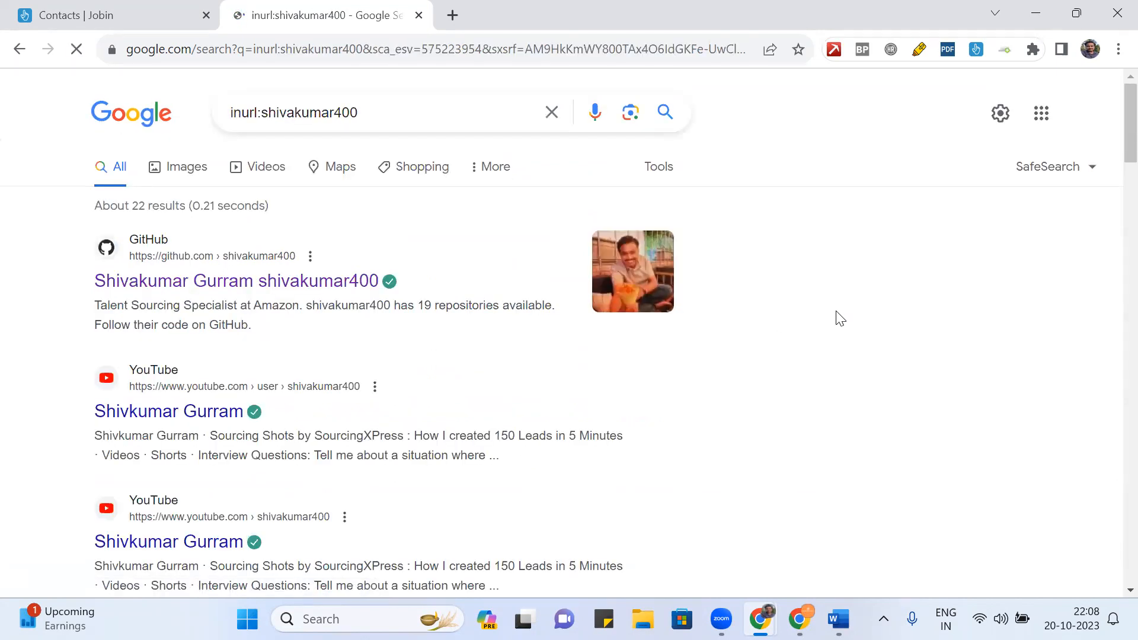
pyautogui.scroll(-6, 752, 377)
pyautogui.scroll(-15, 751, 378)
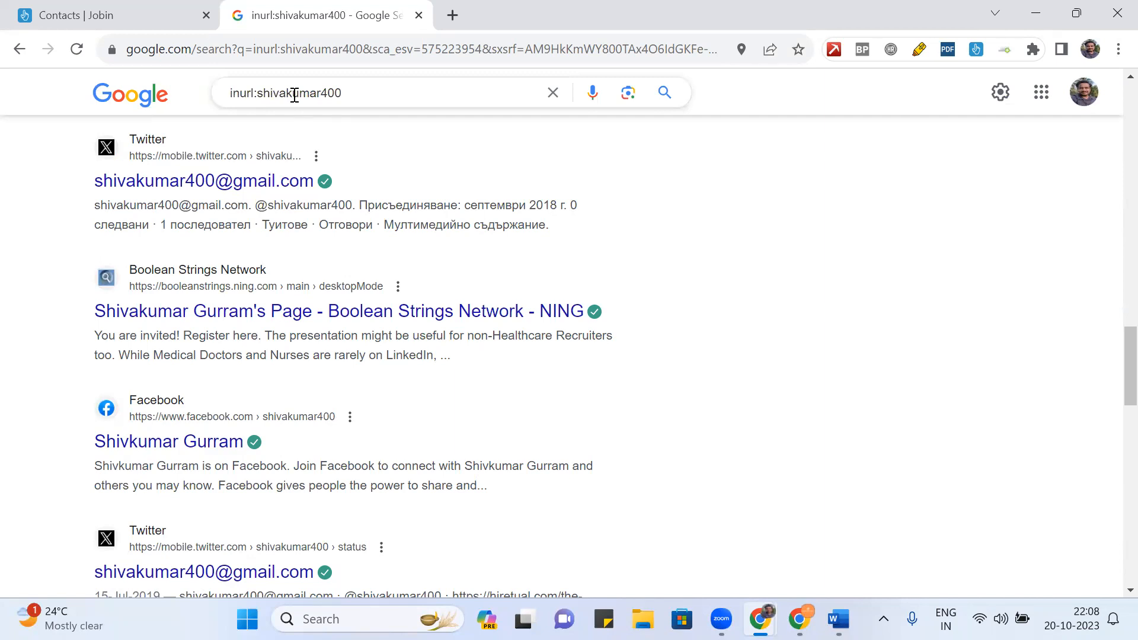
pyautogui.scroll(-10, 635, 203)
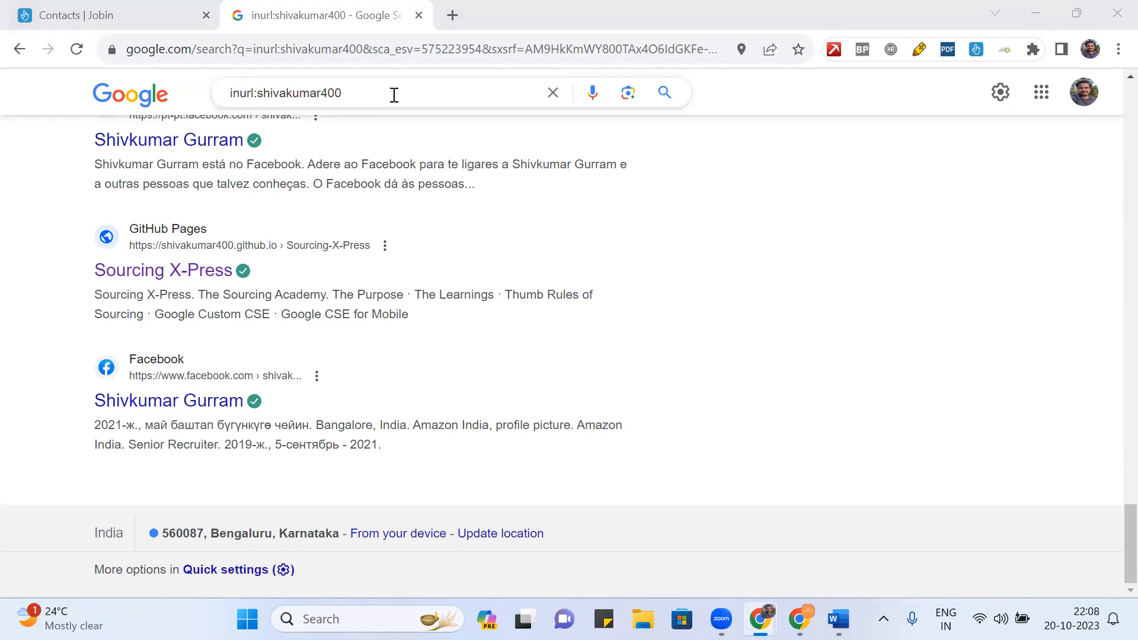
# - Replace the query with the person's full name and skim the new results
pyautogui.click(372, 89)
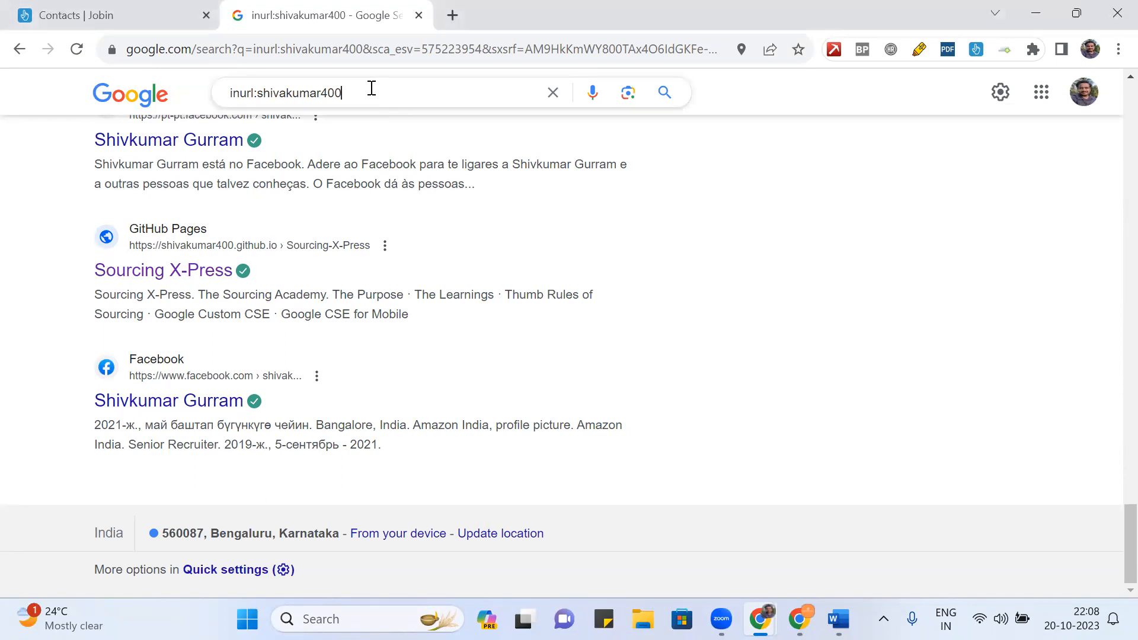
pyautogui.hotkey('ctrl', 'a')
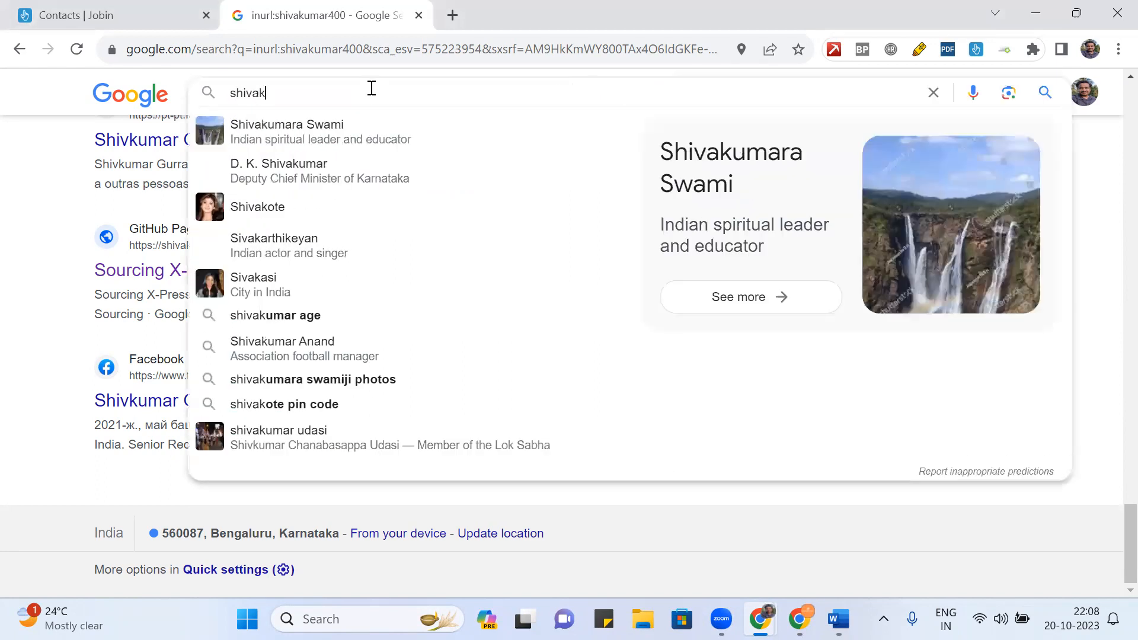
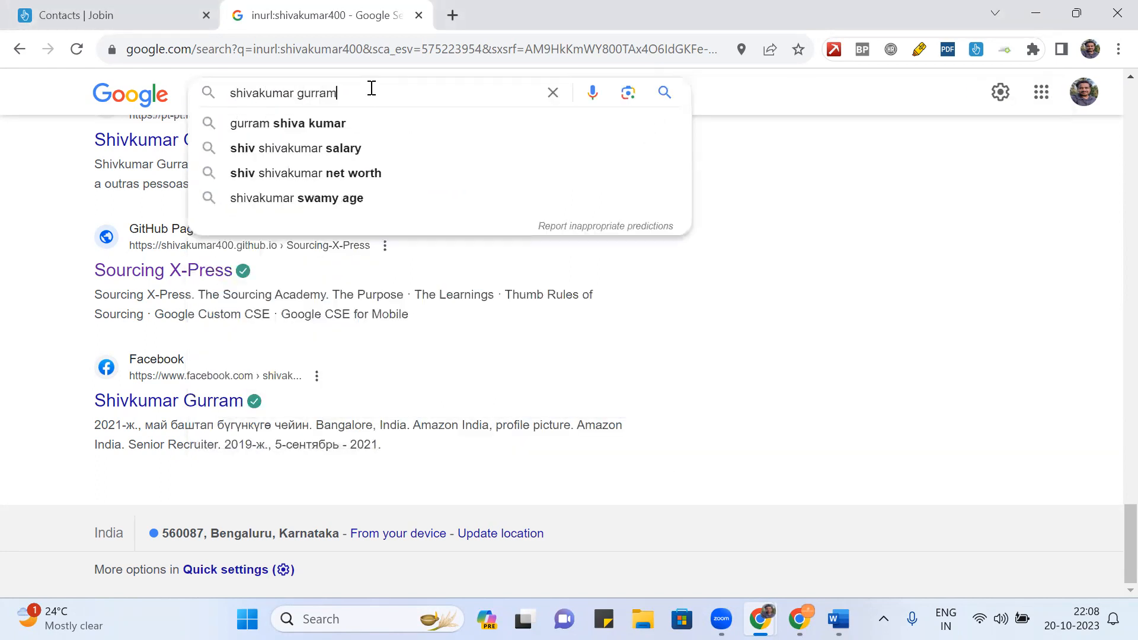
pyautogui.press('Return')
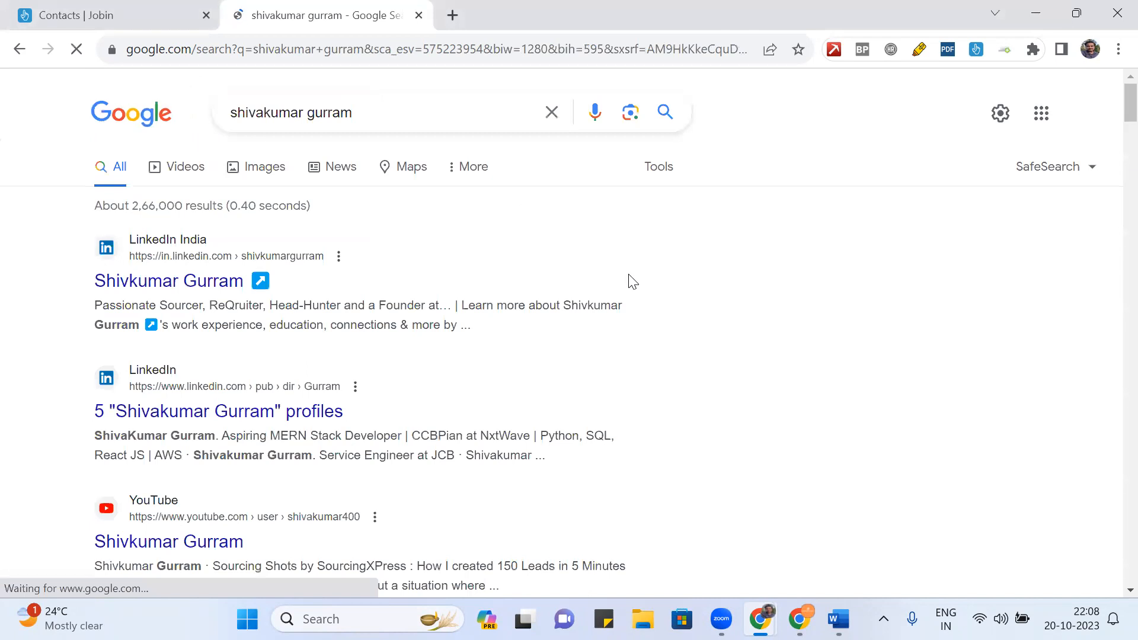
pyautogui.scroll(-4, 631, 280)
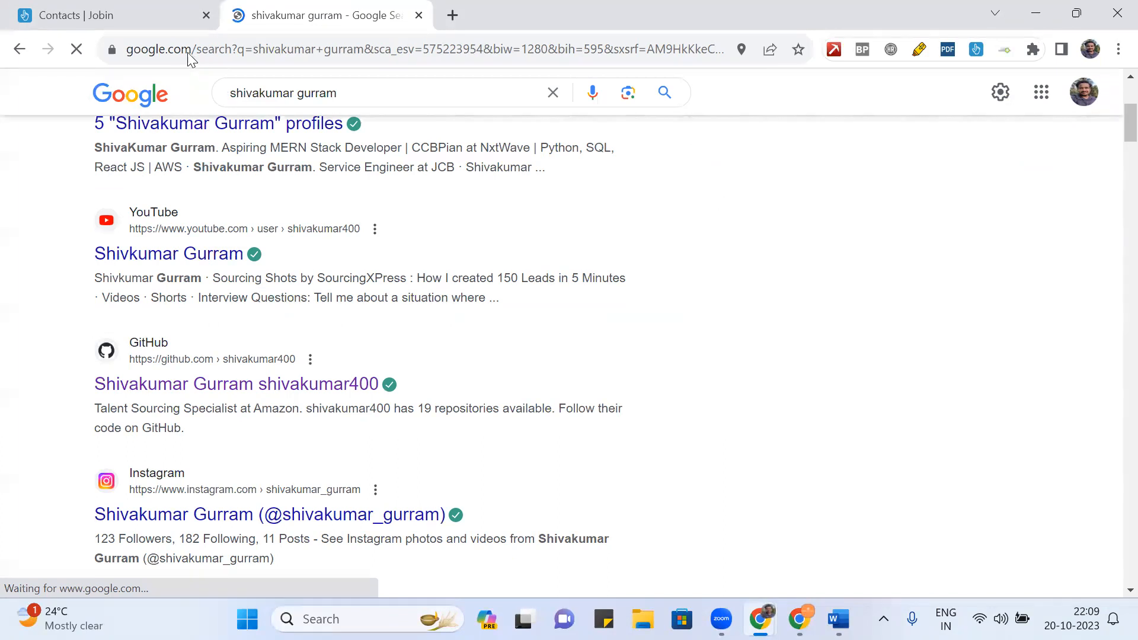
pyautogui.click(156, 18)
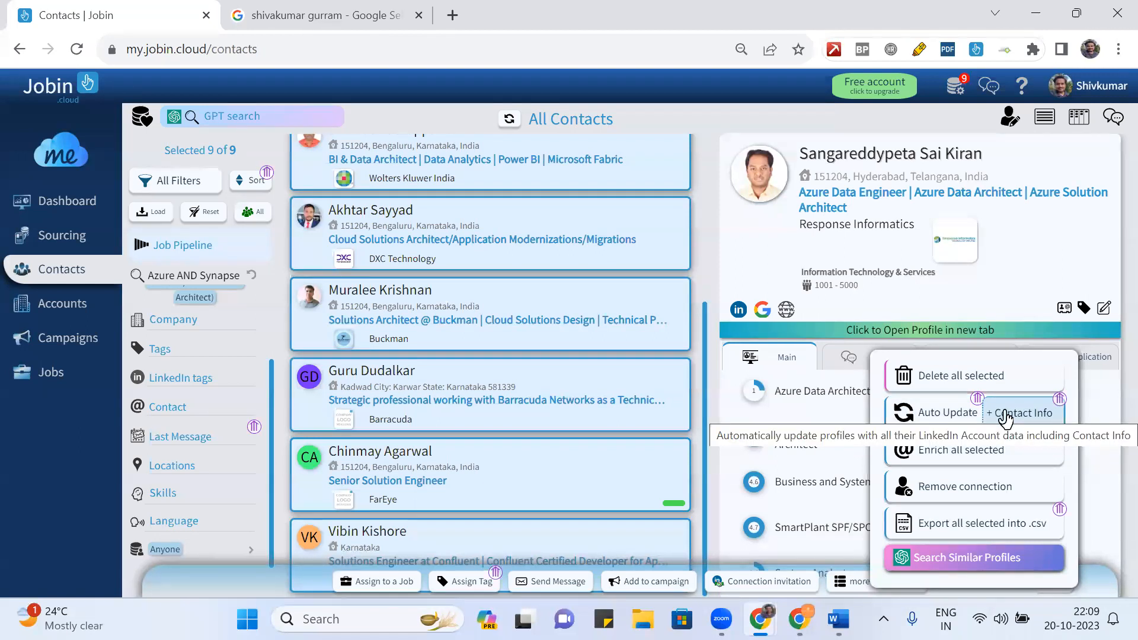
# - Choose Search Similar Profiles from the bulk actions for the 9 selected contacts
pyautogui.click(974, 560)
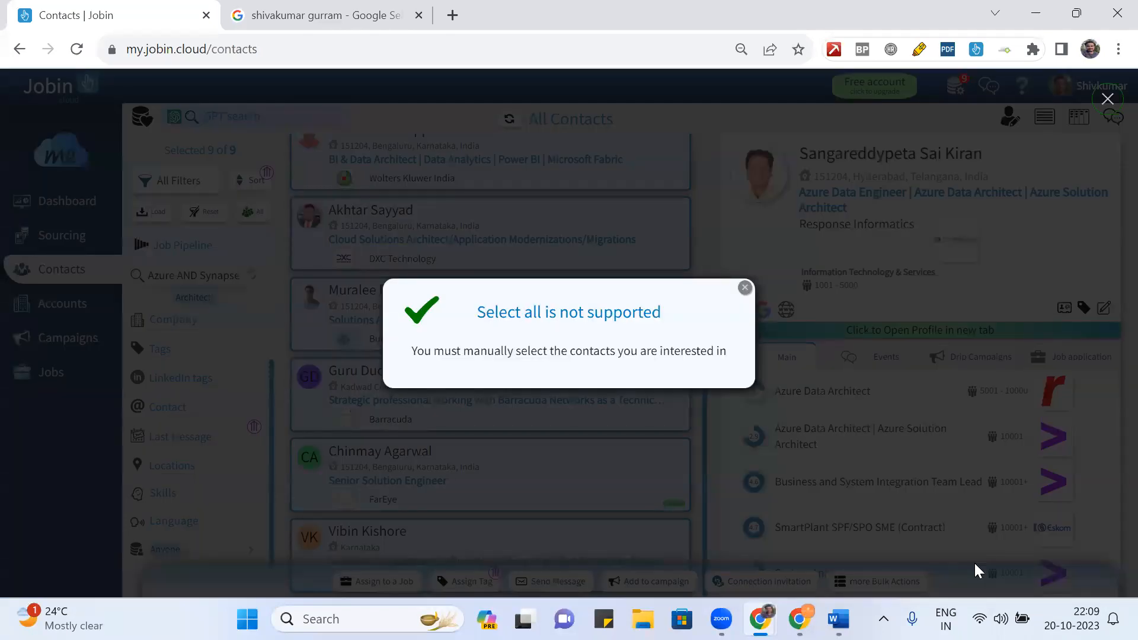
# - Dismiss the select-all warning, clear the selection, and select only the Kyndryl India data architect
pyautogui.click(745, 288)
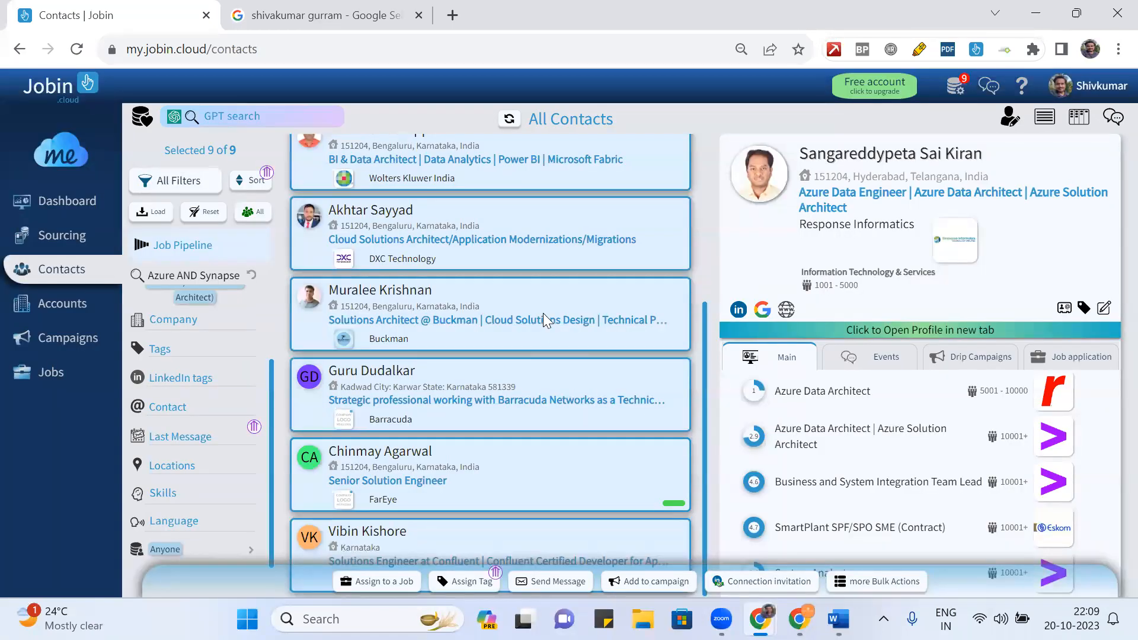
pyautogui.click(554, 289)
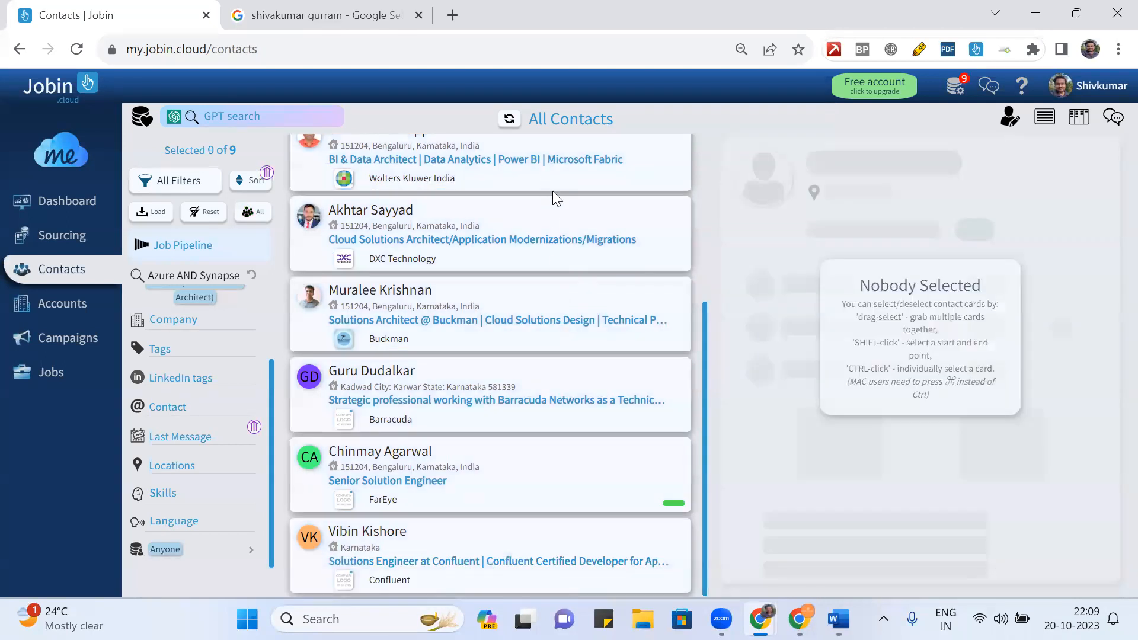
pyautogui.scroll(5, 557, 208)
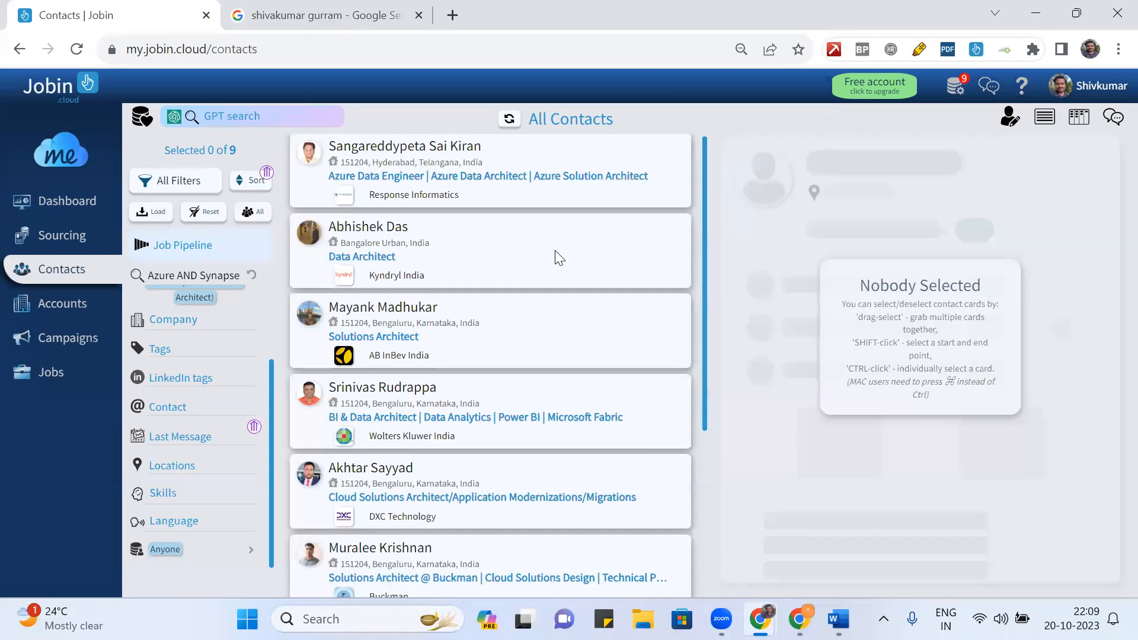
pyautogui.click(553, 251)
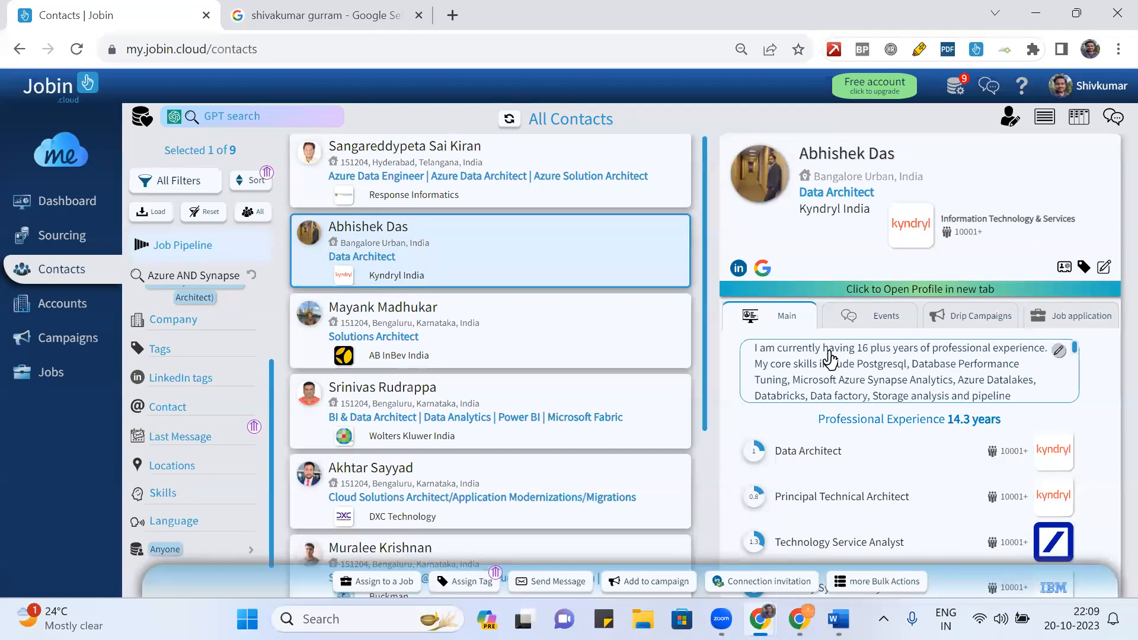
# - Review the Kyndryl India data architect's profile and open more Bulk Actions for him
pyautogui.scroll(-1, 829, 358)
pyautogui.scroll(1, 829, 359)
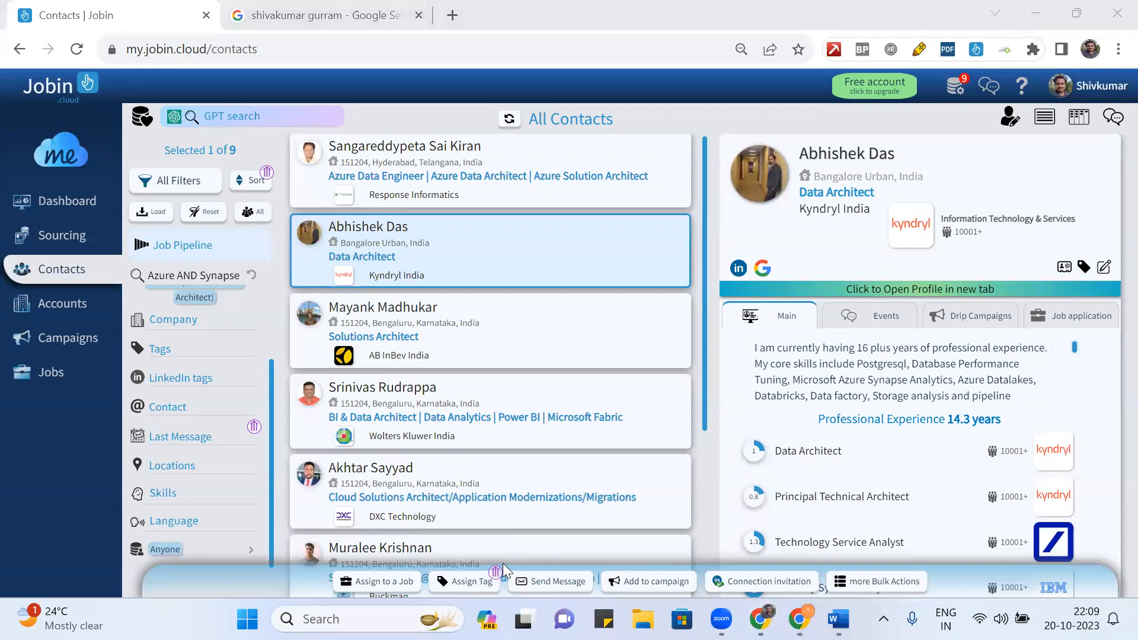
pyautogui.click(870, 587)
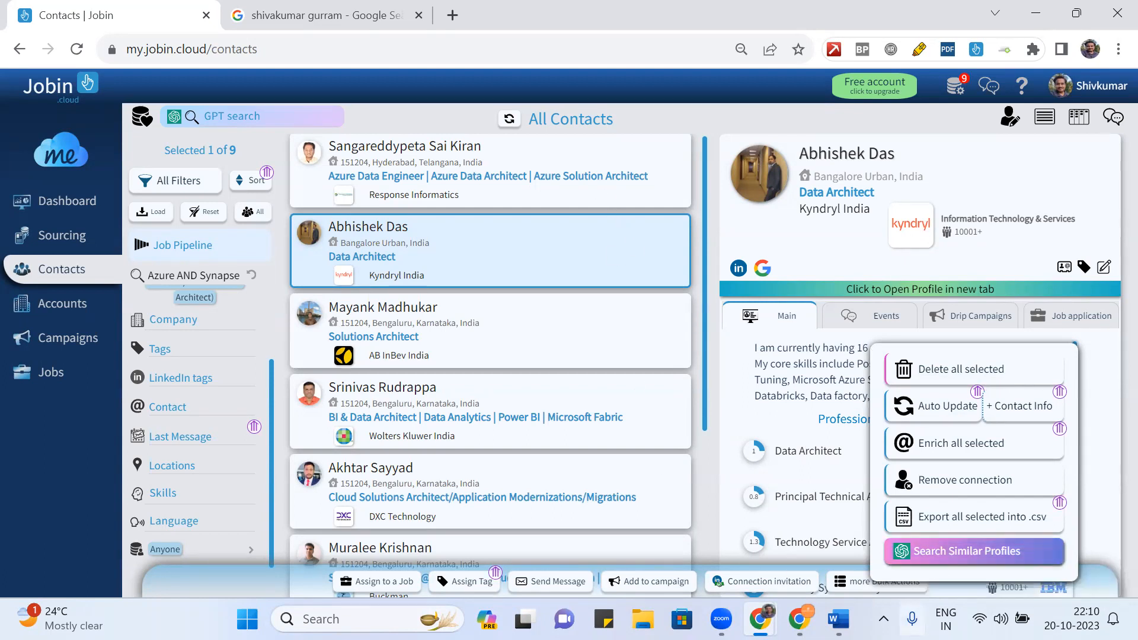
# - Generate a similar-profiles filter from the data architect and review the 11 matches
pyautogui.click(941, 552)
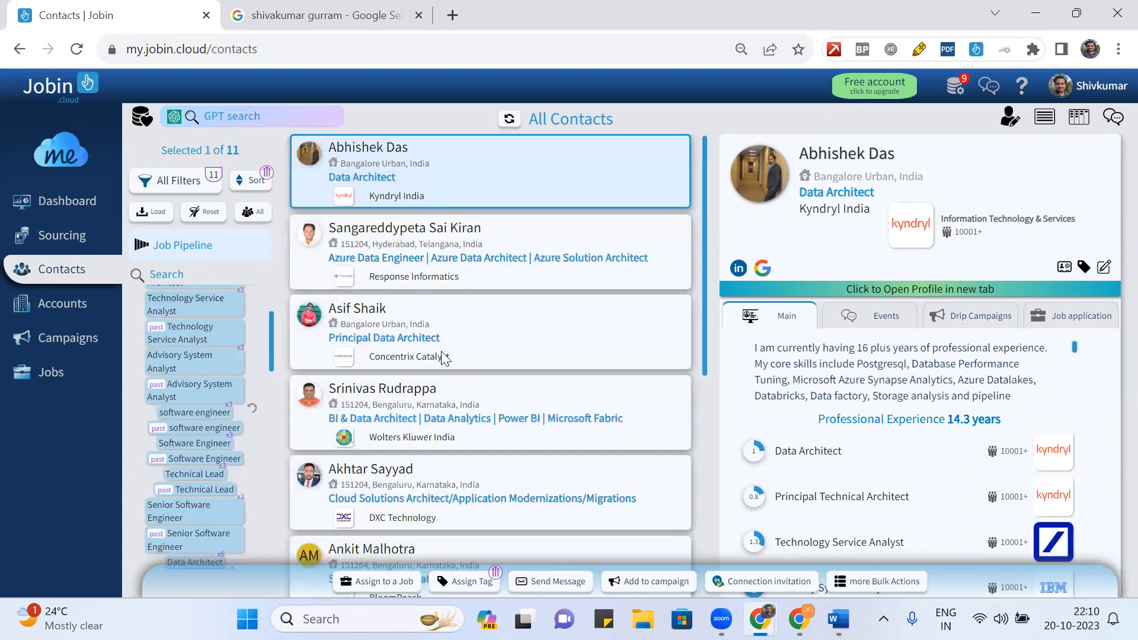
pyautogui.scroll(-5, 442, 355)
pyautogui.scroll(5, 442, 355)
pyautogui.scroll(-5, 544, 304)
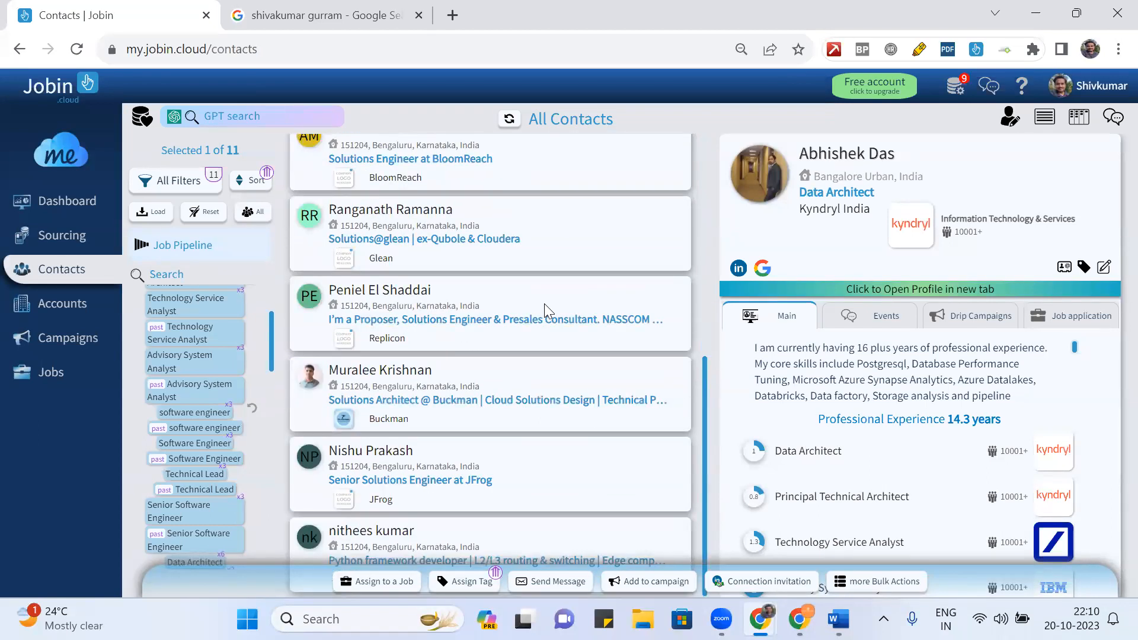
# - Reset the filters to show all 28 contacts and bring back the LinkedIn window
pyautogui.click(901, 582)
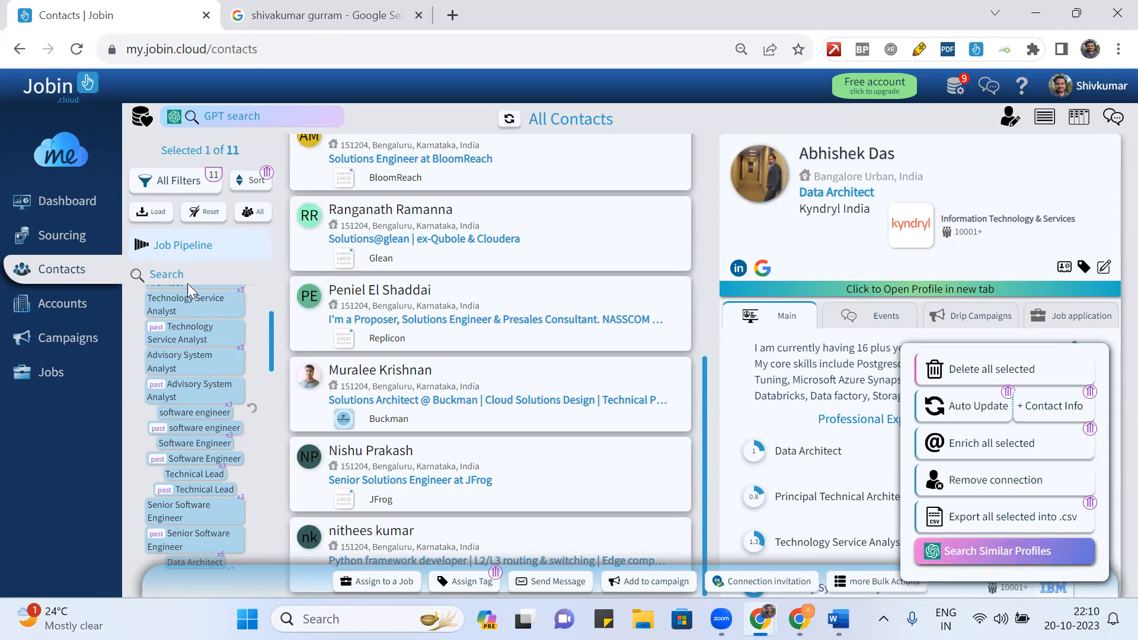
pyautogui.click(205, 220)
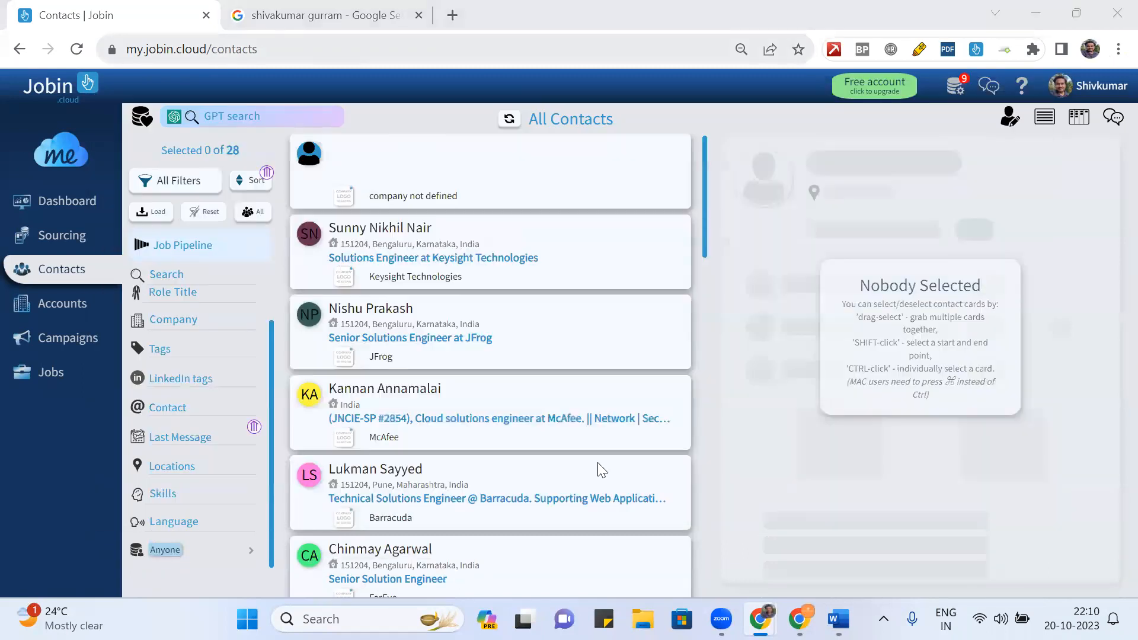
pyautogui.moveTo(760, 619)
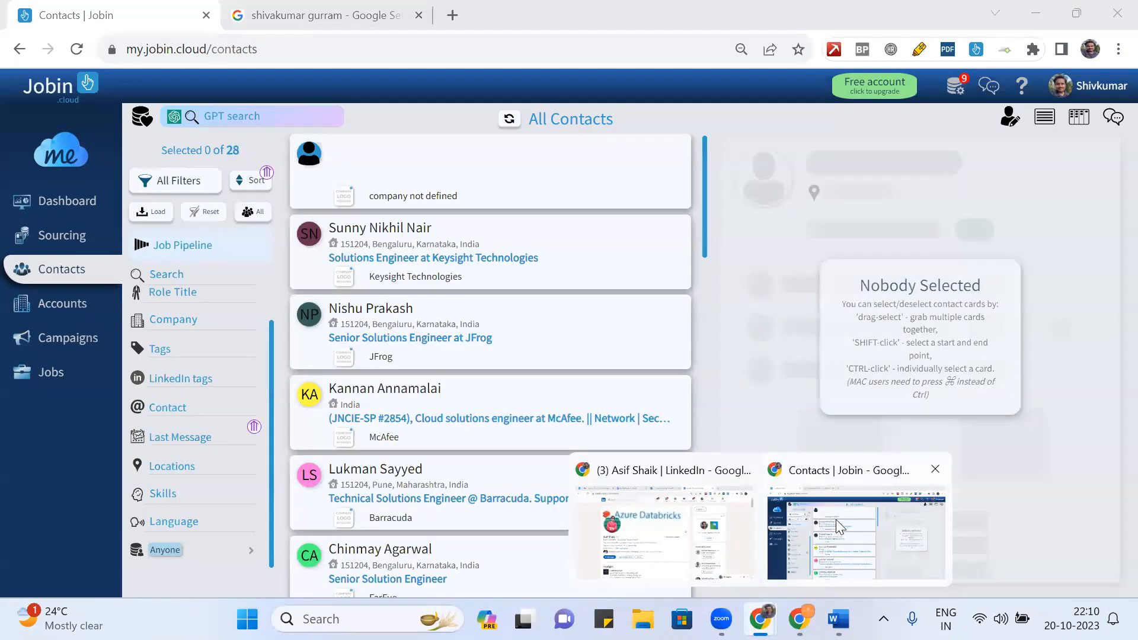
pyautogui.click(674, 540)
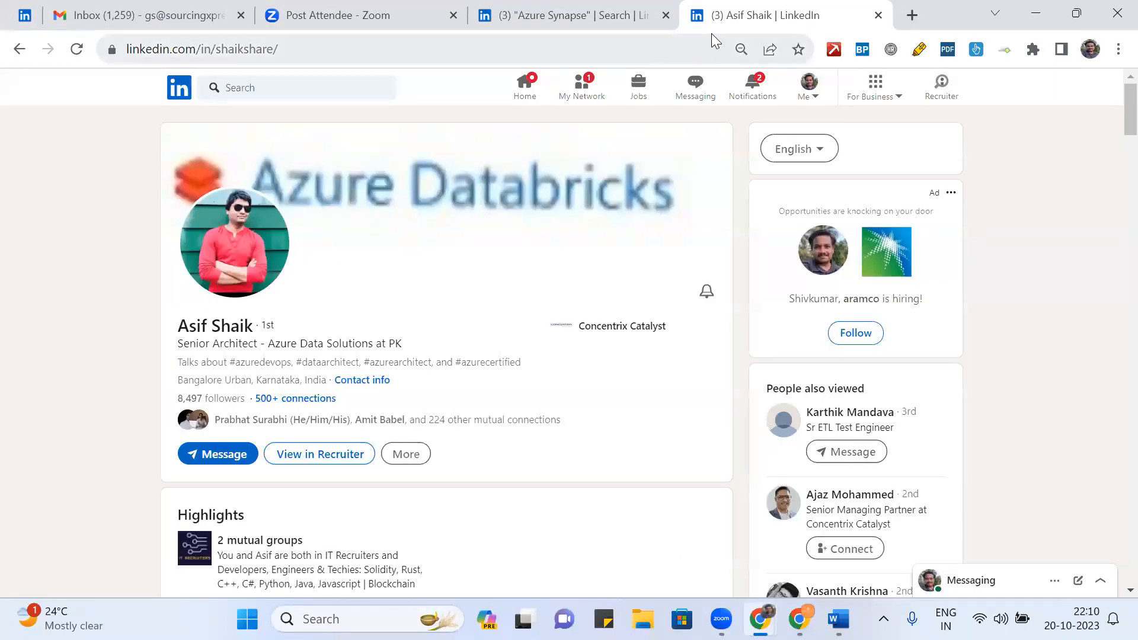
# - Return to the Azure Synapse people search and select the Boolean Title keyword query
pyautogui.click(19, 50)
pyautogui.click(19, 49)
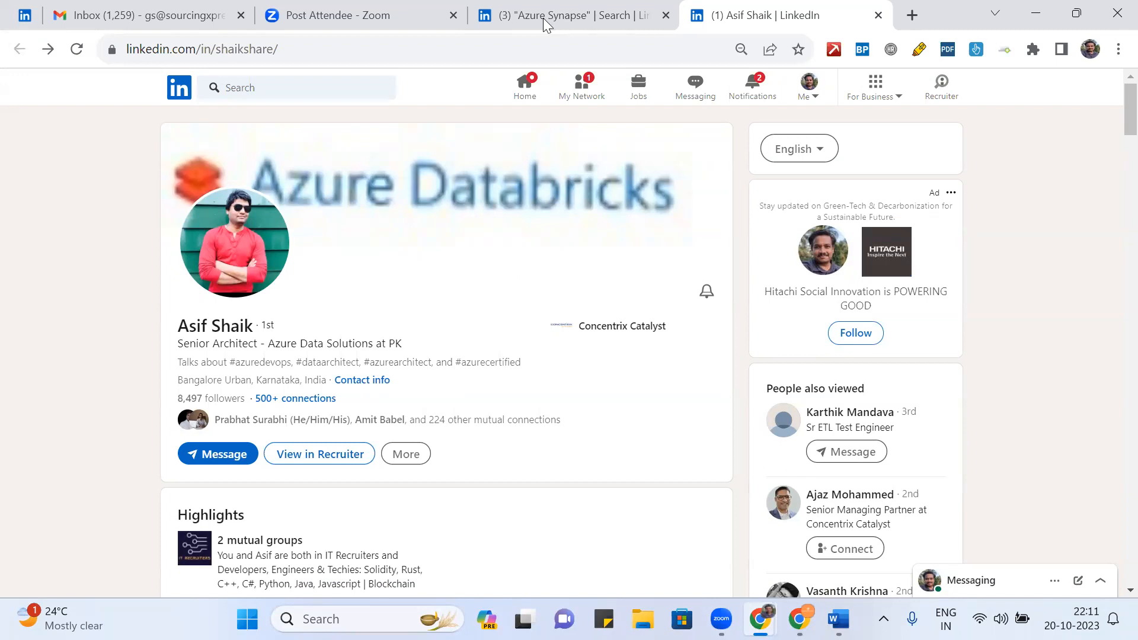
pyautogui.hotkey('ctrl', 'shift', 'Tab')
pyautogui.click(453, 127)
pyautogui.click(407, 285)
pyautogui.hotkey('ctrl', 'a')
pyautogui.hotkey('ctrl', 'c')
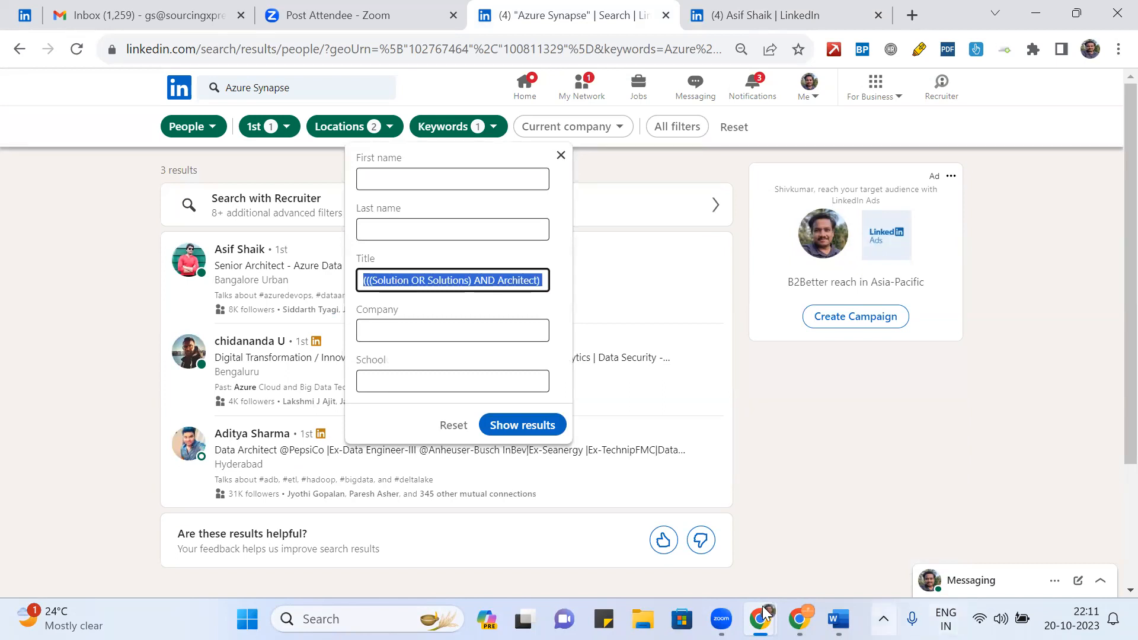
# - Paste the Title query into Jobin's Role Title filter
pyautogui.moveTo(761, 618)
pyautogui.click(833, 554)
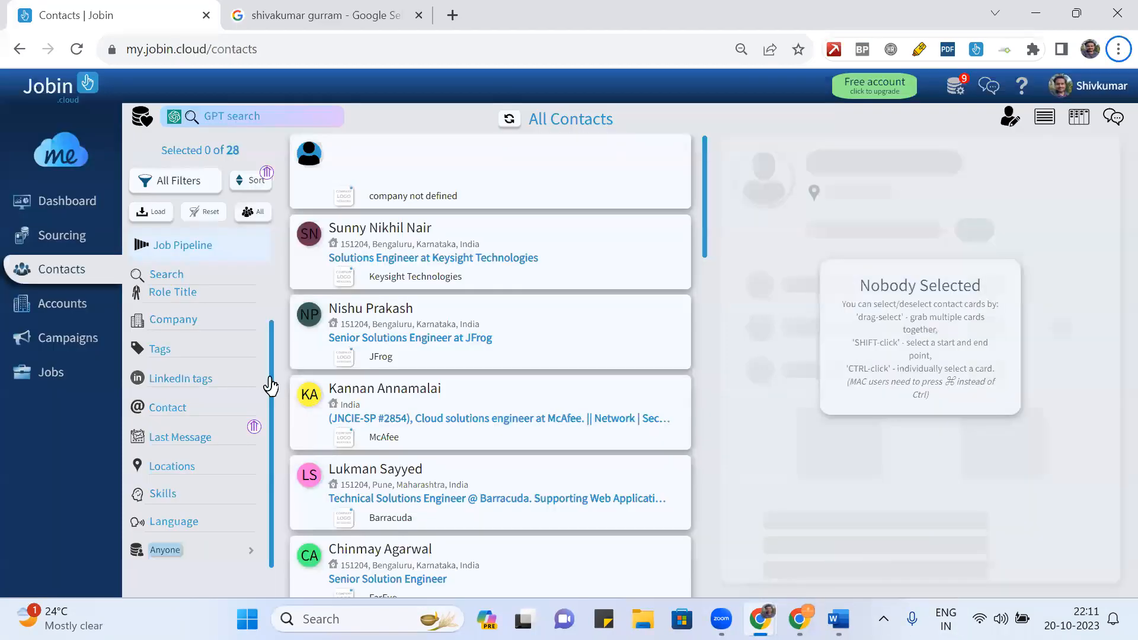
pyautogui.click(201, 292)
pyautogui.hotkey('ctrl', 'v')
# - Close LinkedIn's Keywords filter and copy the Azure Synapse search terms from the search box
pyautogui.hotkey('alt', 'Tab')
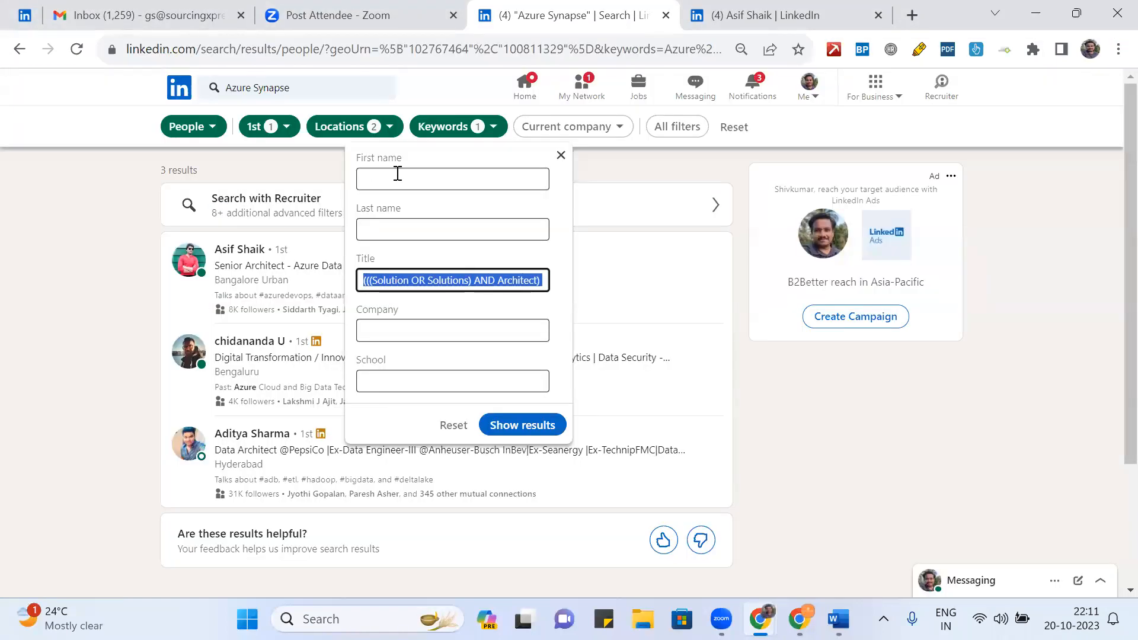
pyautogui.press('Escape')
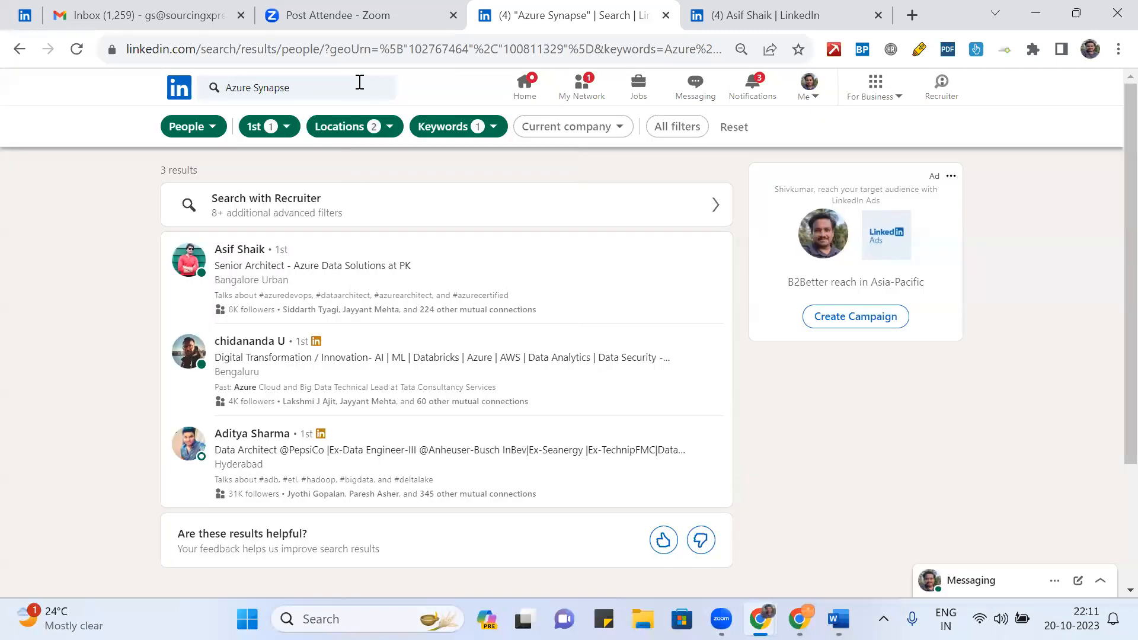
pyautogui.click(359, 82)
pyautogui.hotkey('ctrl', 'a')
pyautogui.hotkey('ctrl', 'c')
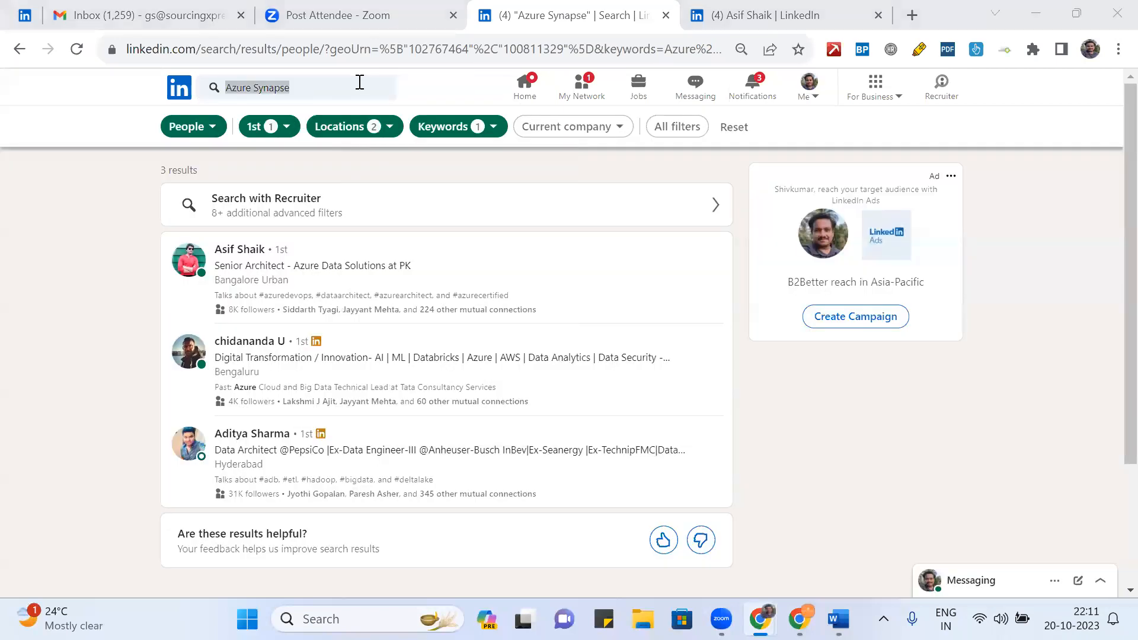
pyautogui.hotkey('alt', 'Tab')
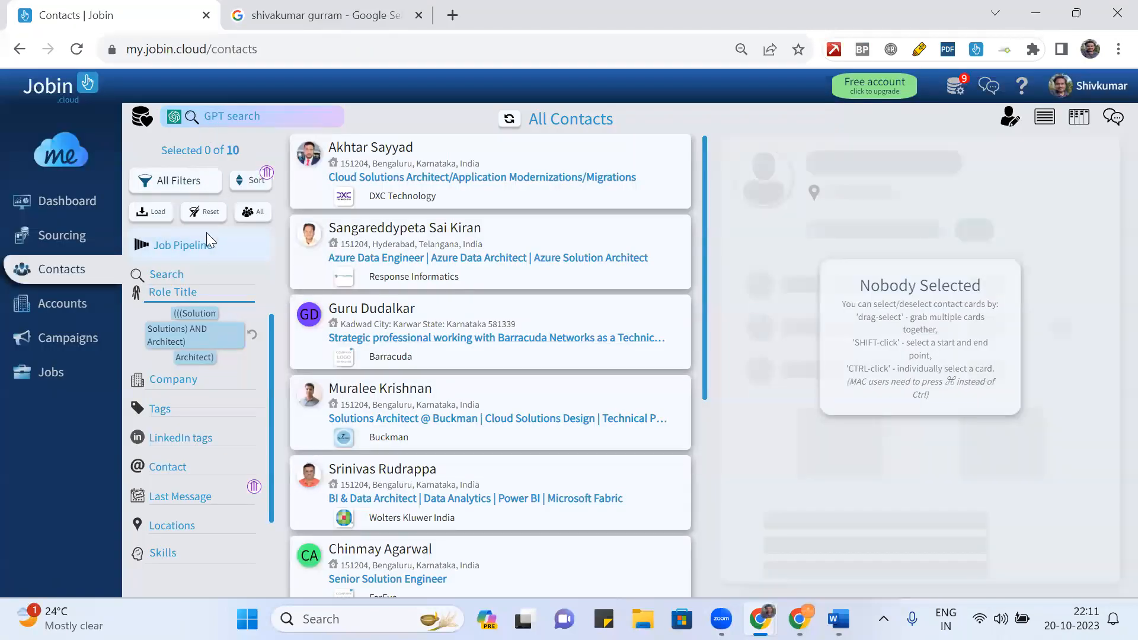
# - Search the contacts for 'Azure AND Synapse' and select all ten matching results
pyautogui.click(198, 275)
pyautogui.hotkey('ctrl', 'v')
pyautogui.click(179, 274)
pyautogui.write('AND')
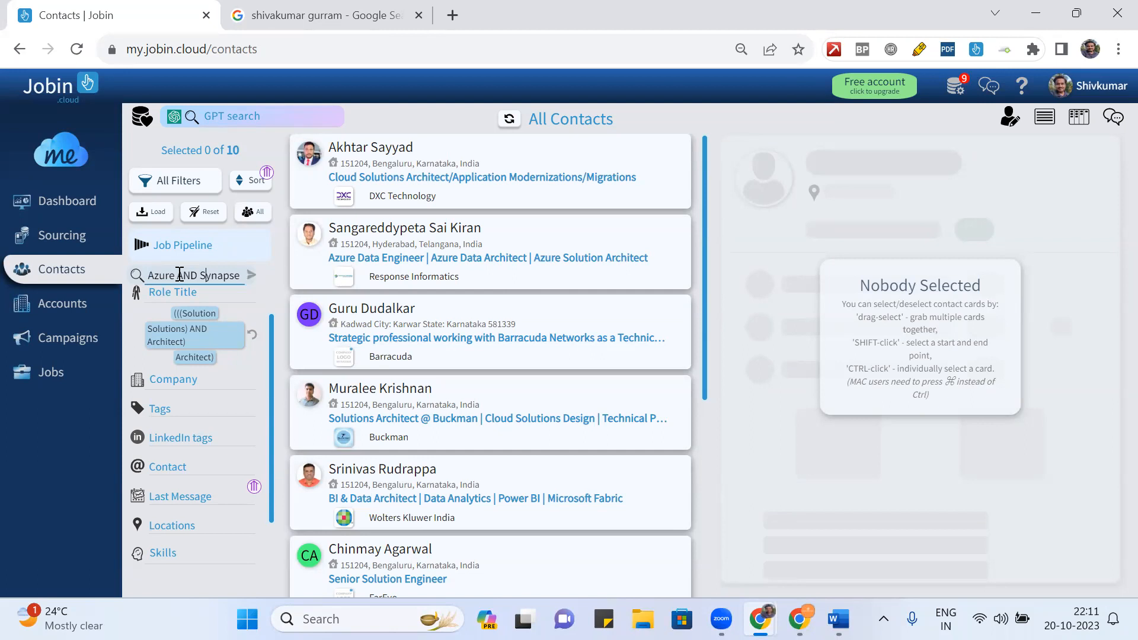
pyautogui.press('Right')
pyautogui.press('Right')
pyautogui.press('Return')
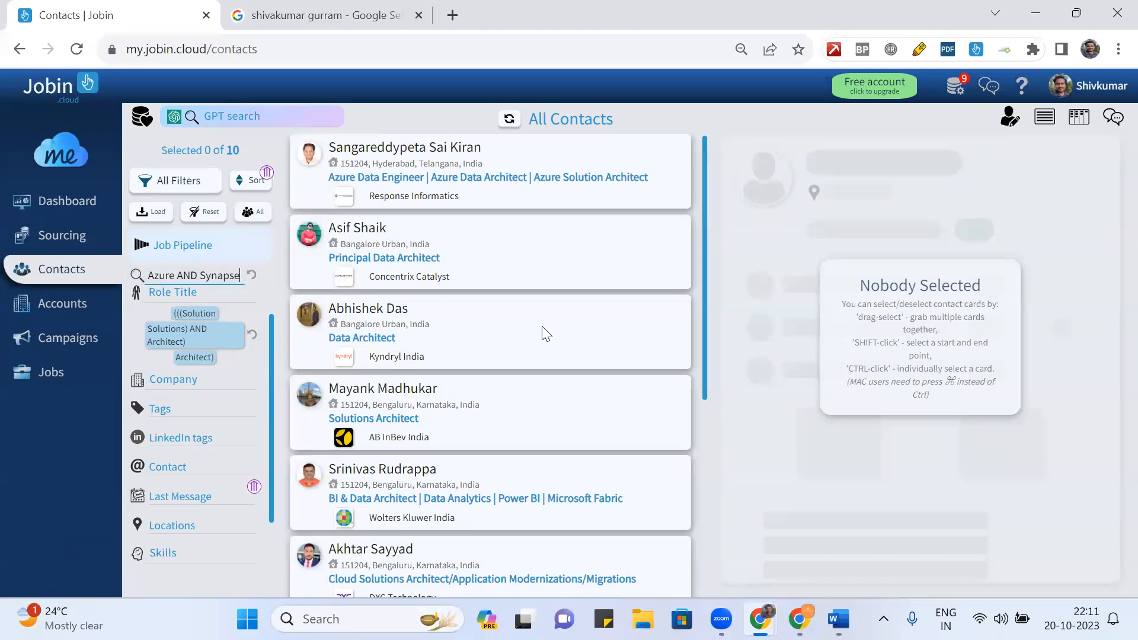
pyautogui.hotkey('ctrl', 'a')
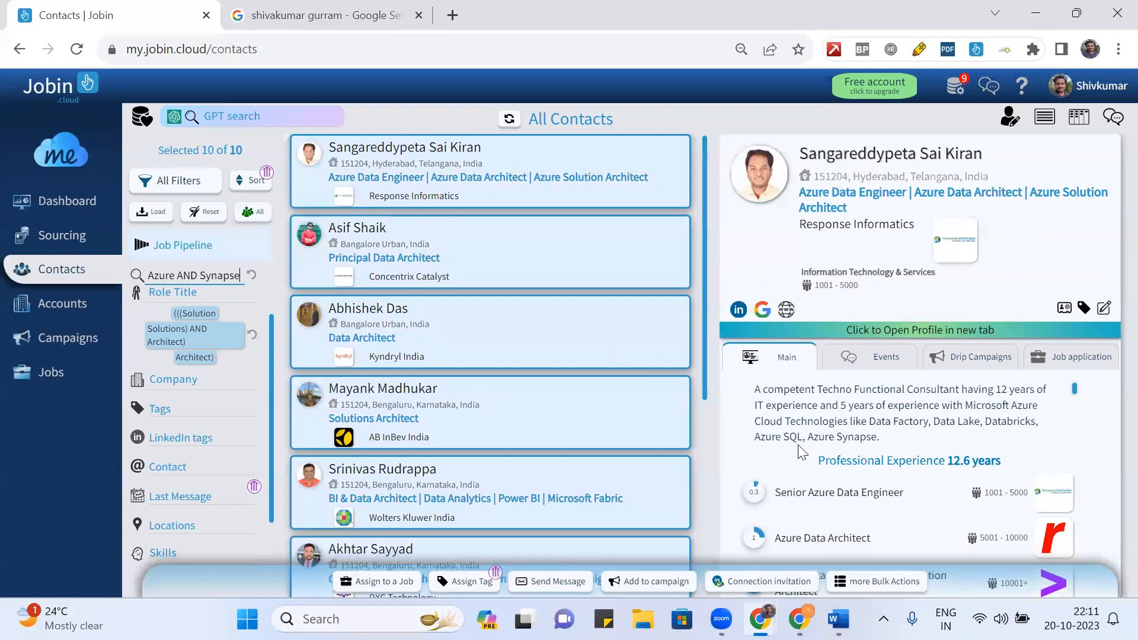
pyautogui.click(844, 581)
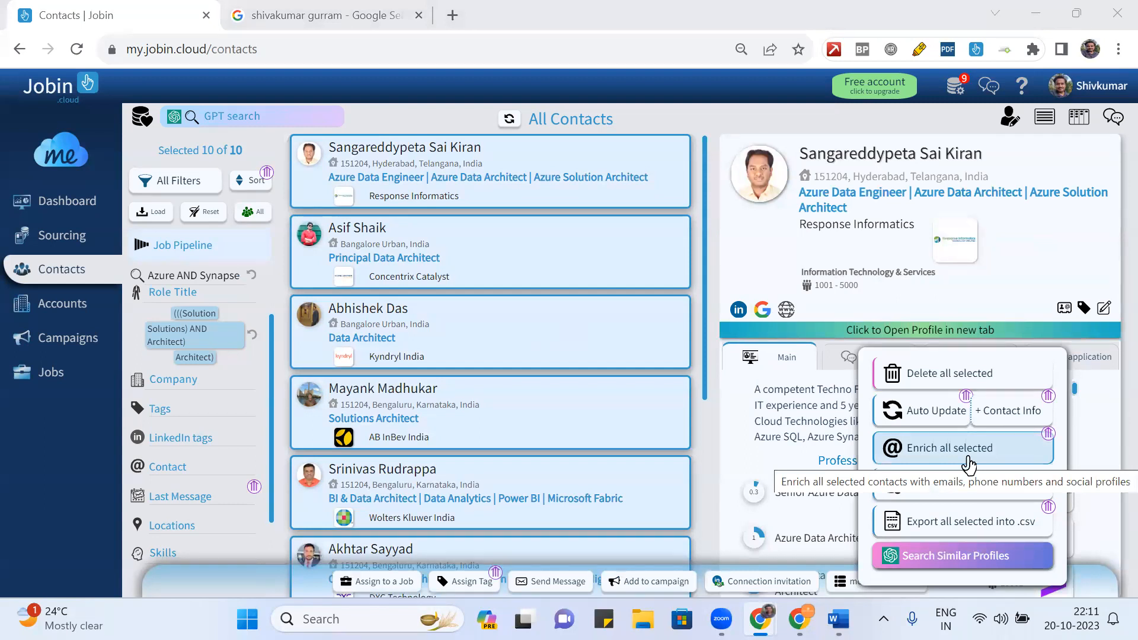
pyautogui.click(1020, 285)
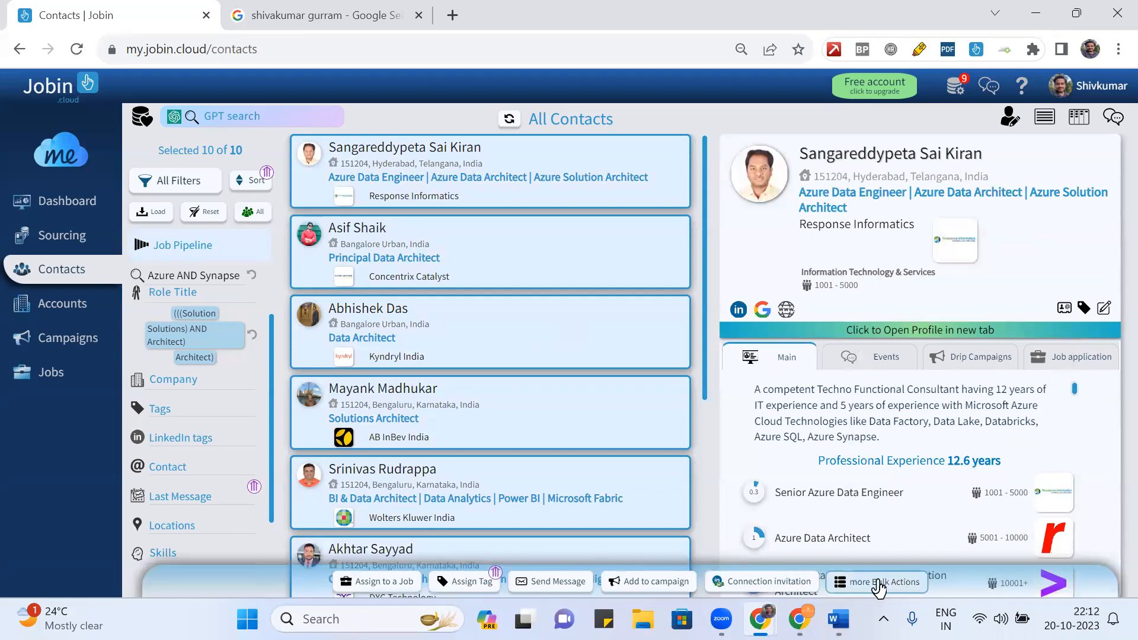
pyautogui.click(637, 587)
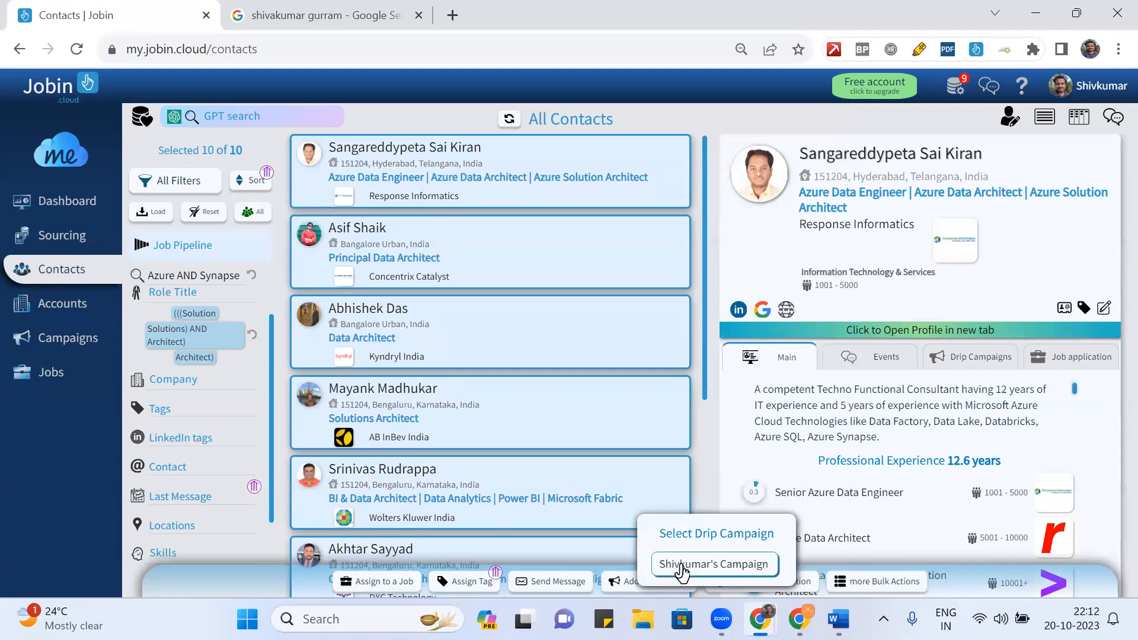
# - Bring up the drip campaign choices for the selected contacts, dismiss them, and go to Drip Campaigns
pyautogui.click(680, 566)
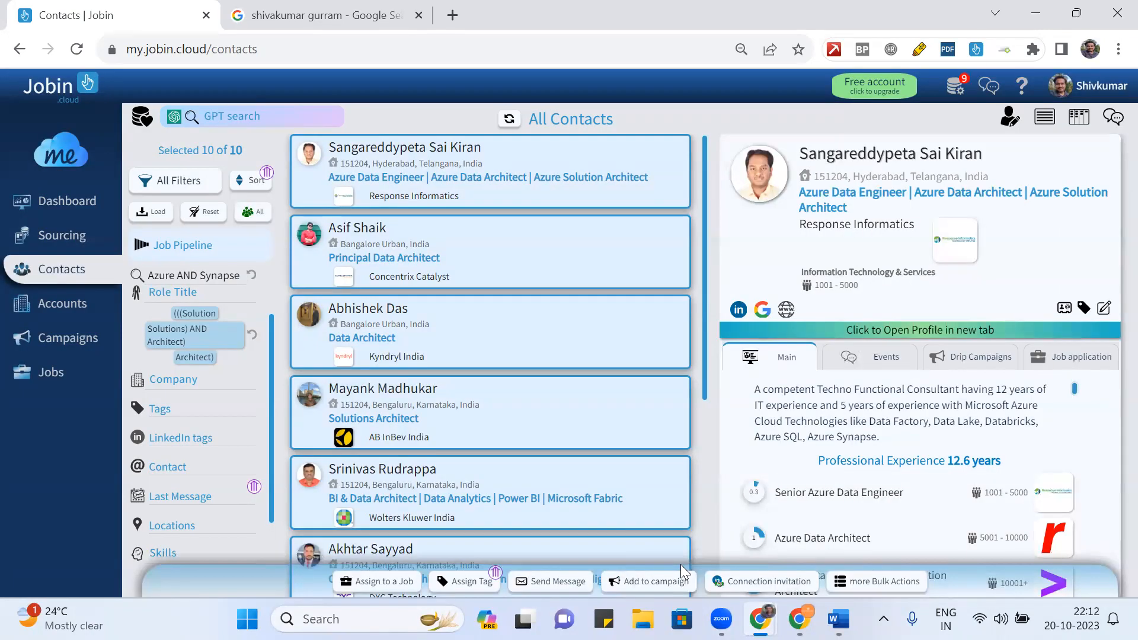
pyautogui.click(655, 583)
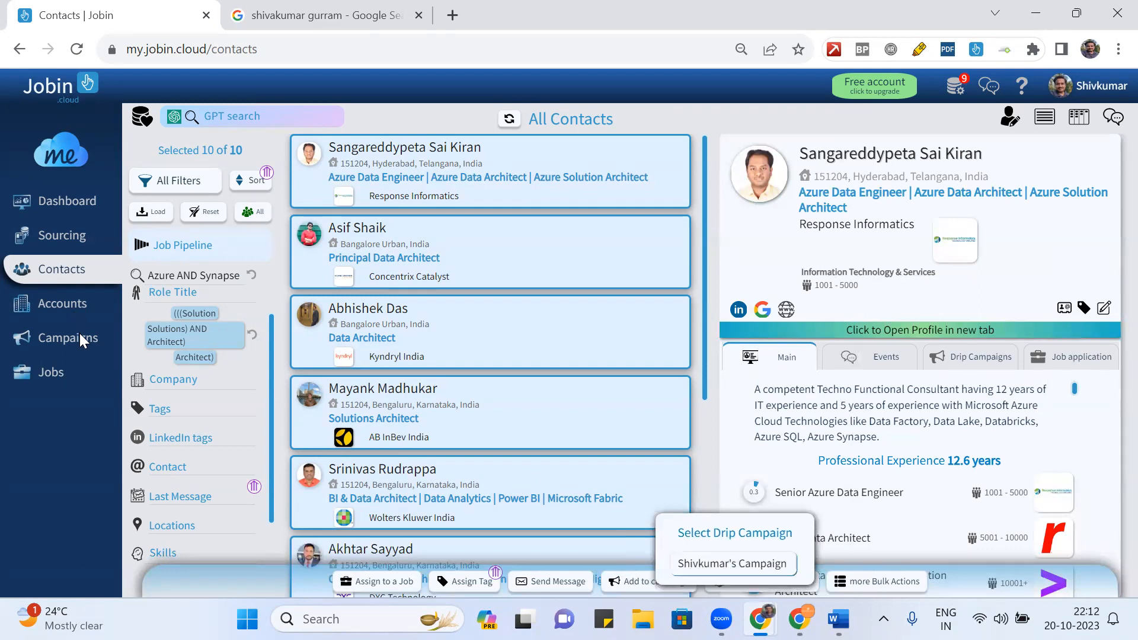
pyautogui.click(43, 443)
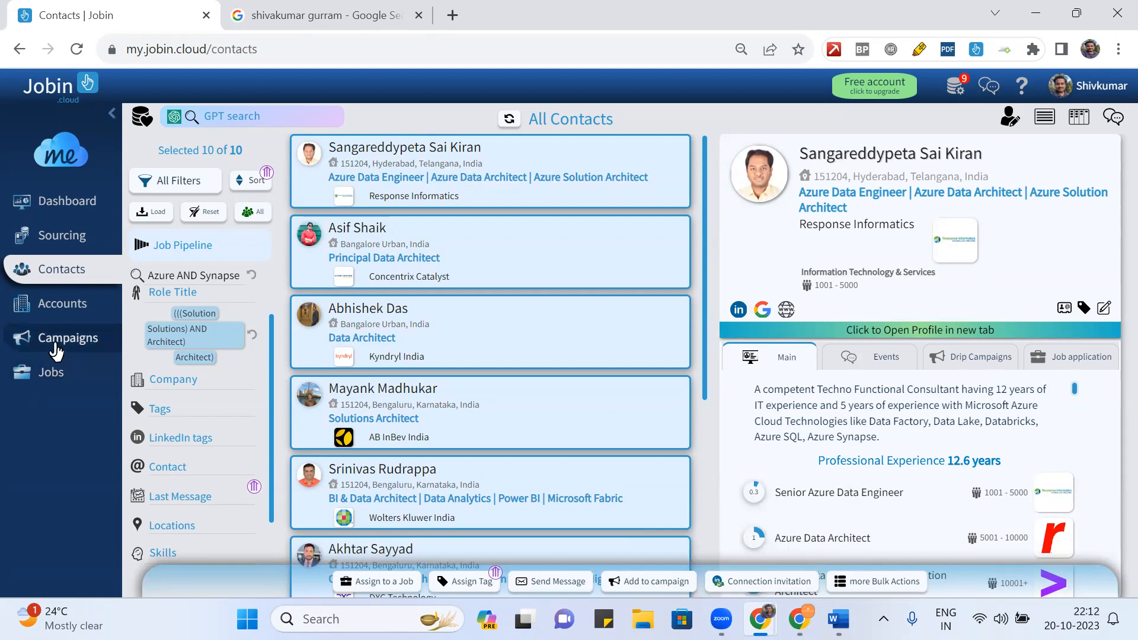
pyautogui.click(55, 345)
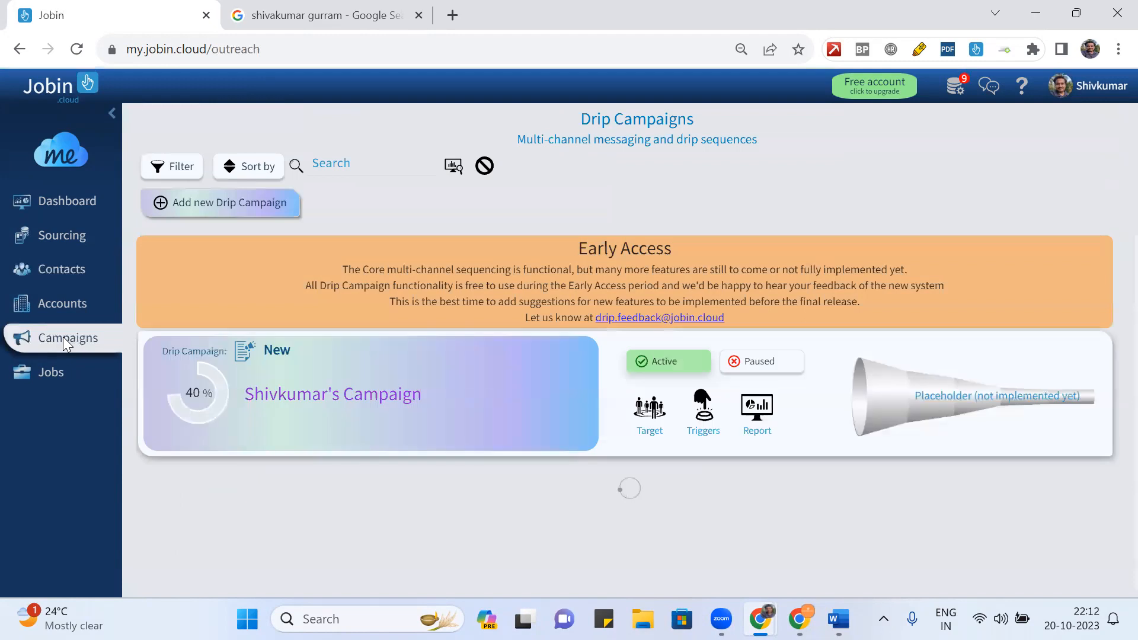
# - Add a new drip campaign using the Custom build Campaign from scratch option
pyautogui.click(206, 206)
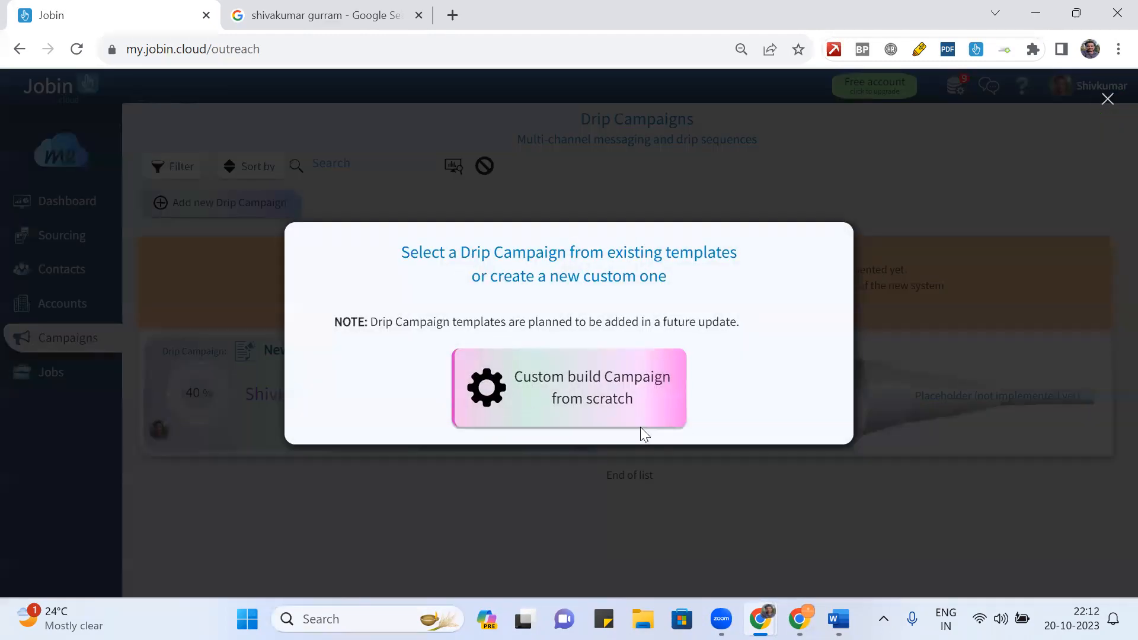
pyautogui.click(574, 398)
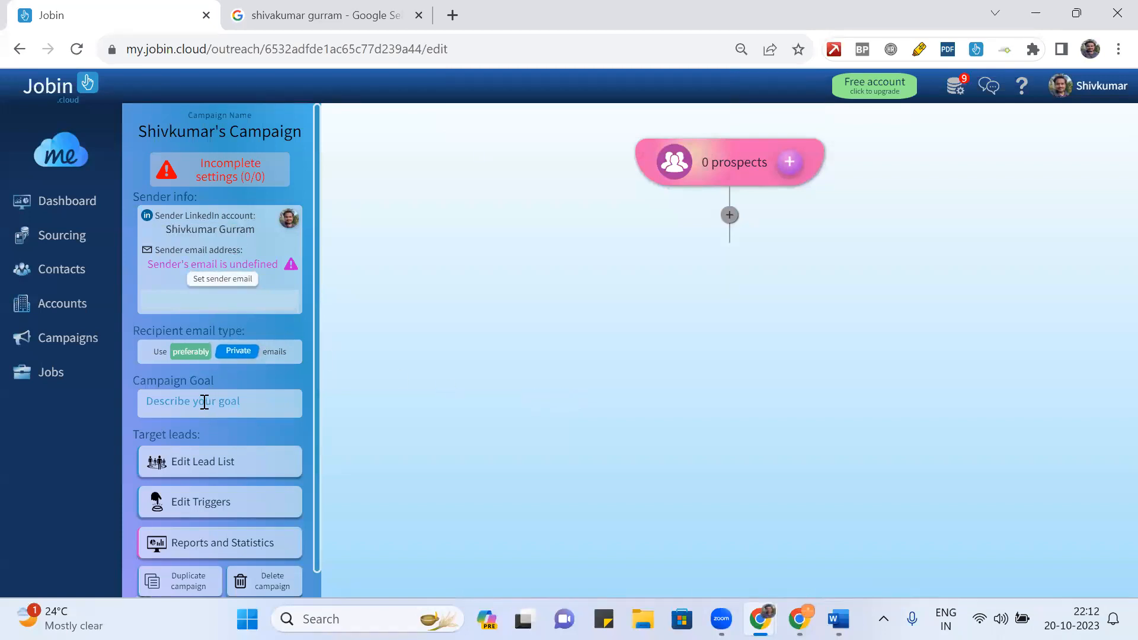
# - Set the new campaign's goal to 'Reach out and followup'
pyautogui.scroll(-1, 204, 402)
pyautogui.scroll(1, 205, 403)
pyautogui.click(216, 402)
pyautogui.write('Reach out and follow')
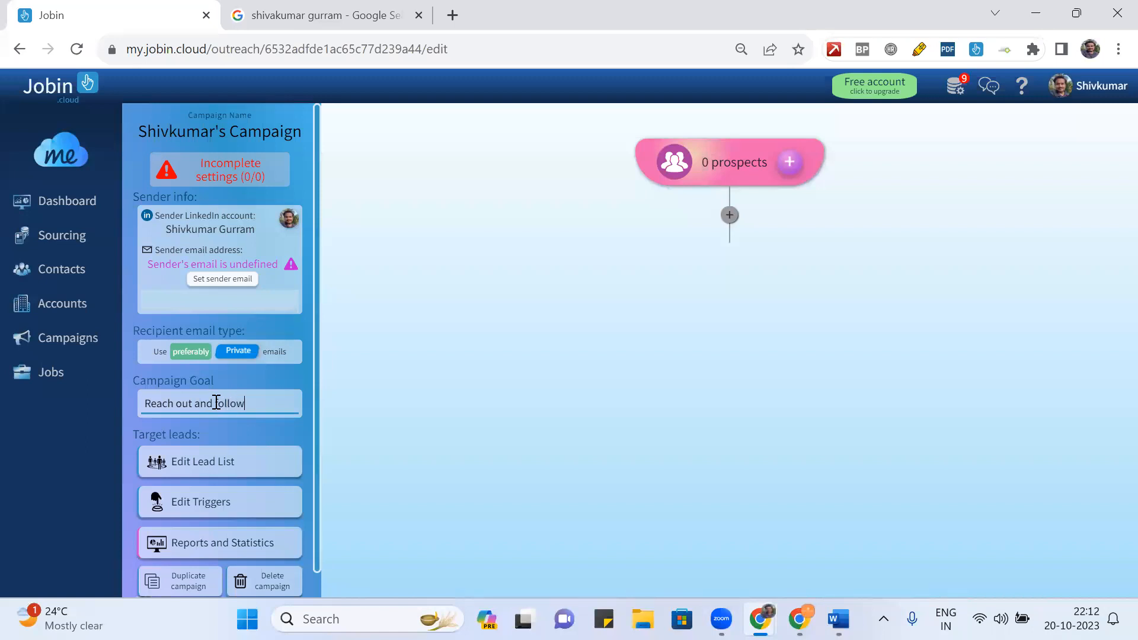
pyautogui.write('up')
# - Try the sender email field and dismiss its empty suggestions
pyautogui.scroll(-1, 288, 382)
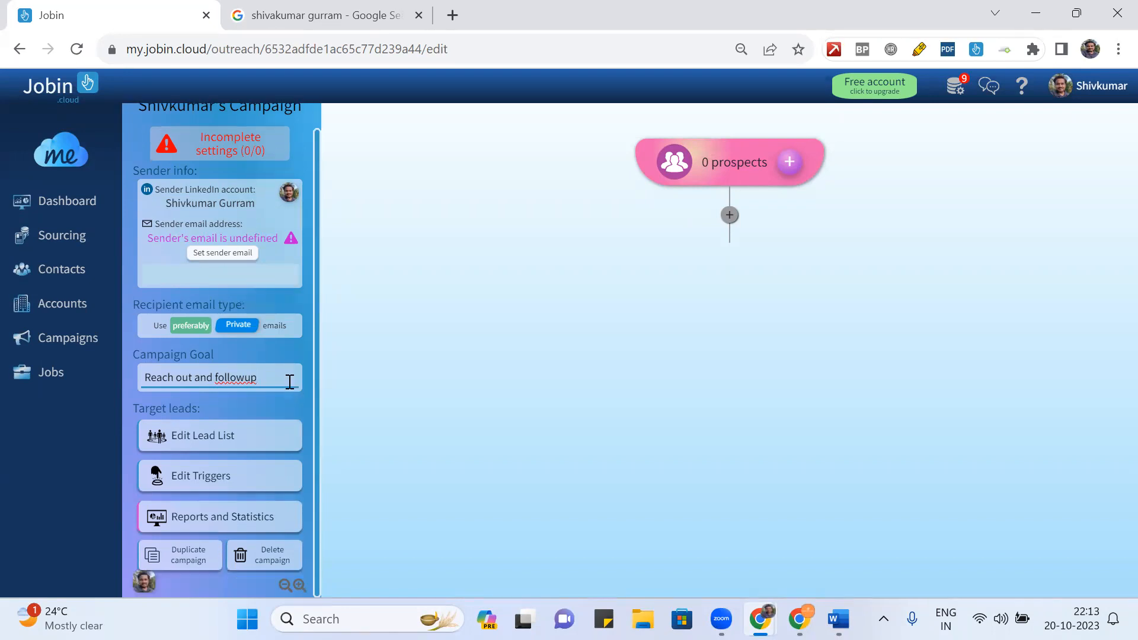
pyautogui.scroll(1, 289, 382)
pyautogui.click(214, 298)
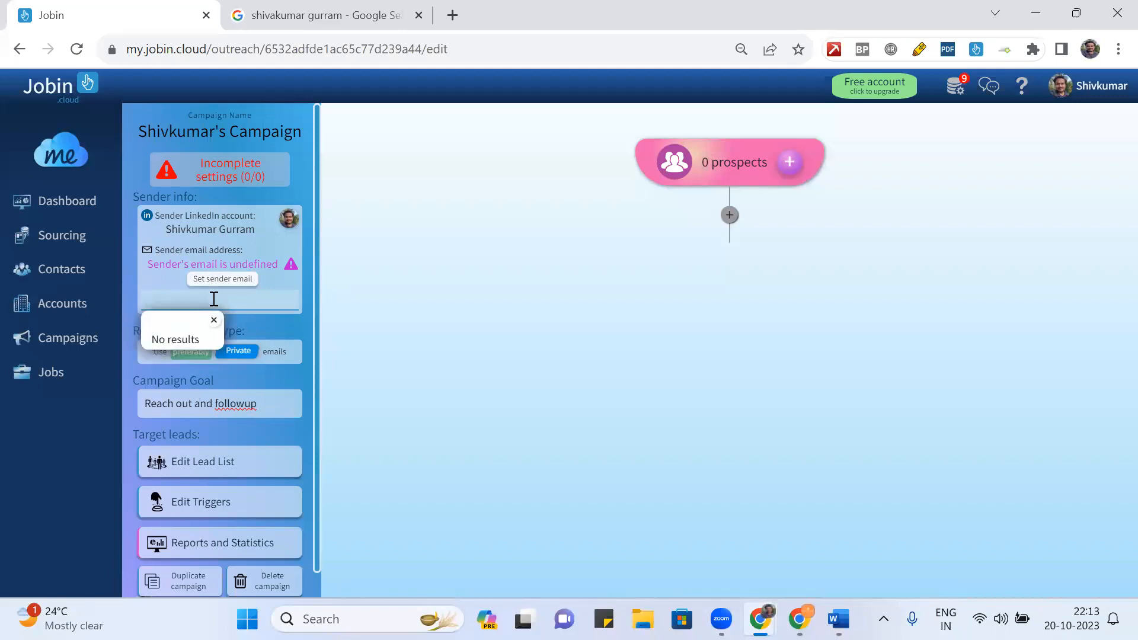
pyautogui.click(215, 320)
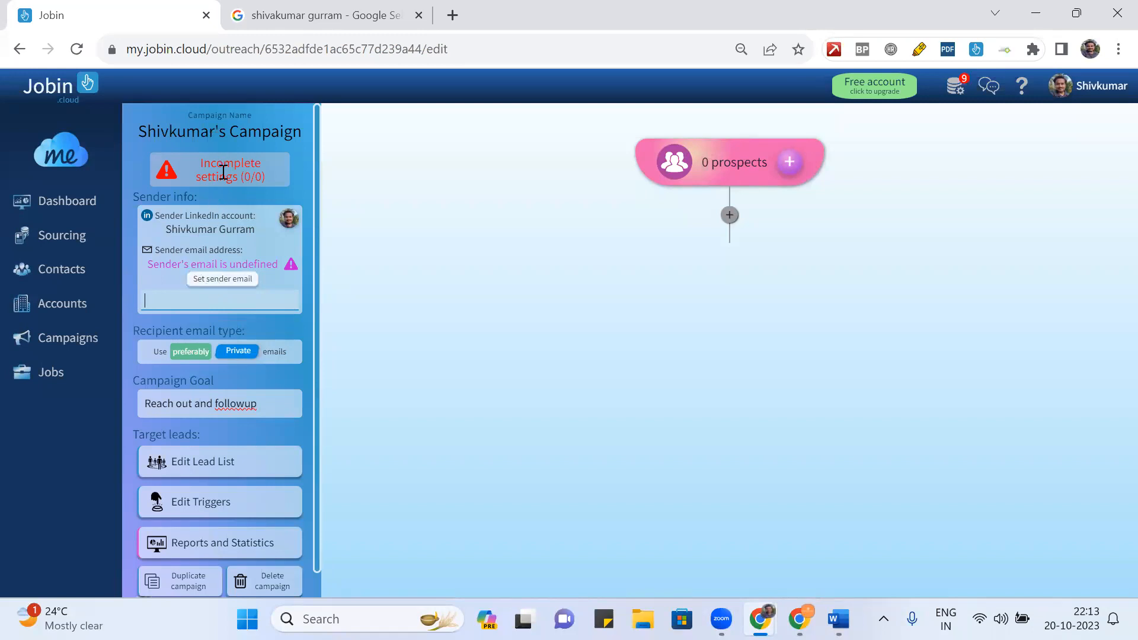
# - Select all 10 contacts under Add prospects, close the campaign picker unused, and return to Drip Campaigns
pyautogui.click(788, 165)
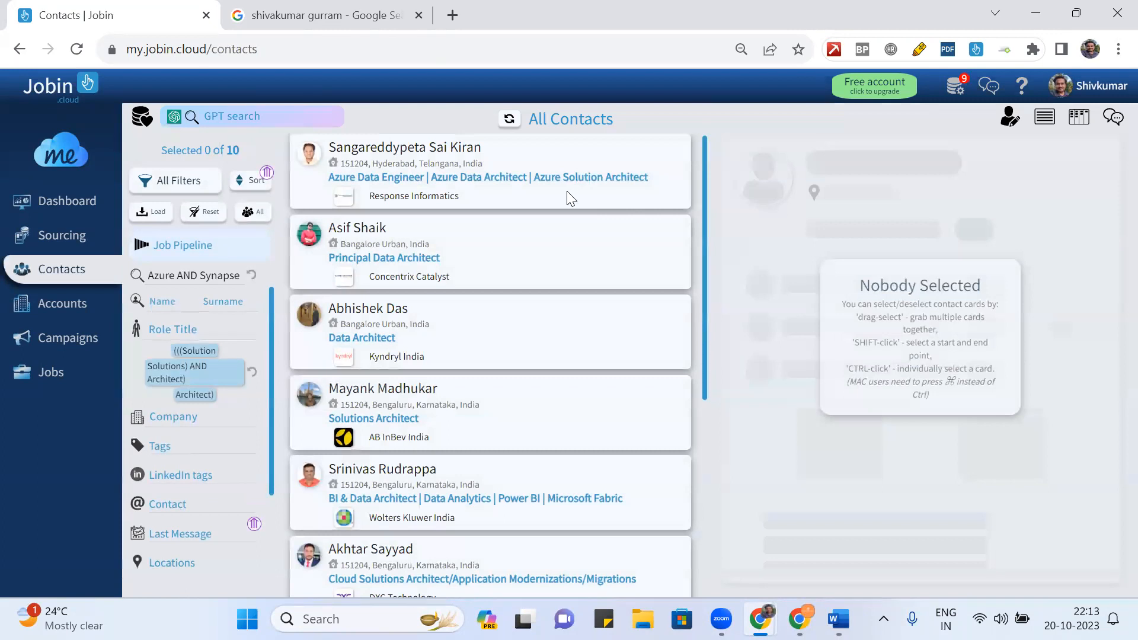
pyautogui.hotkey('ctrl', 'a')
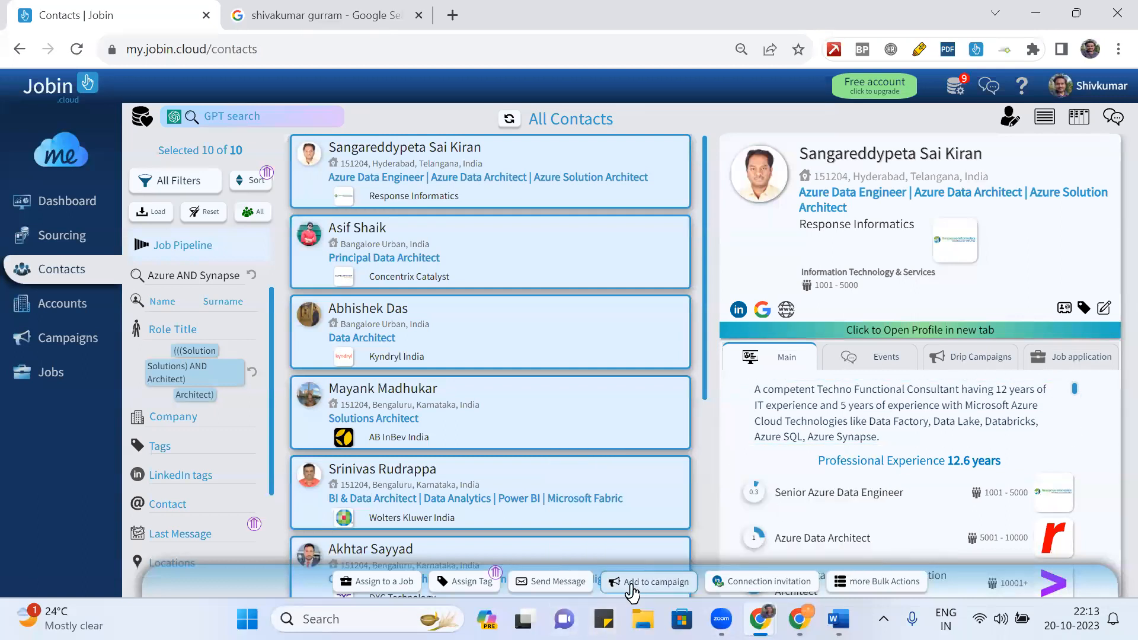
pyautogui.click(630, 584)
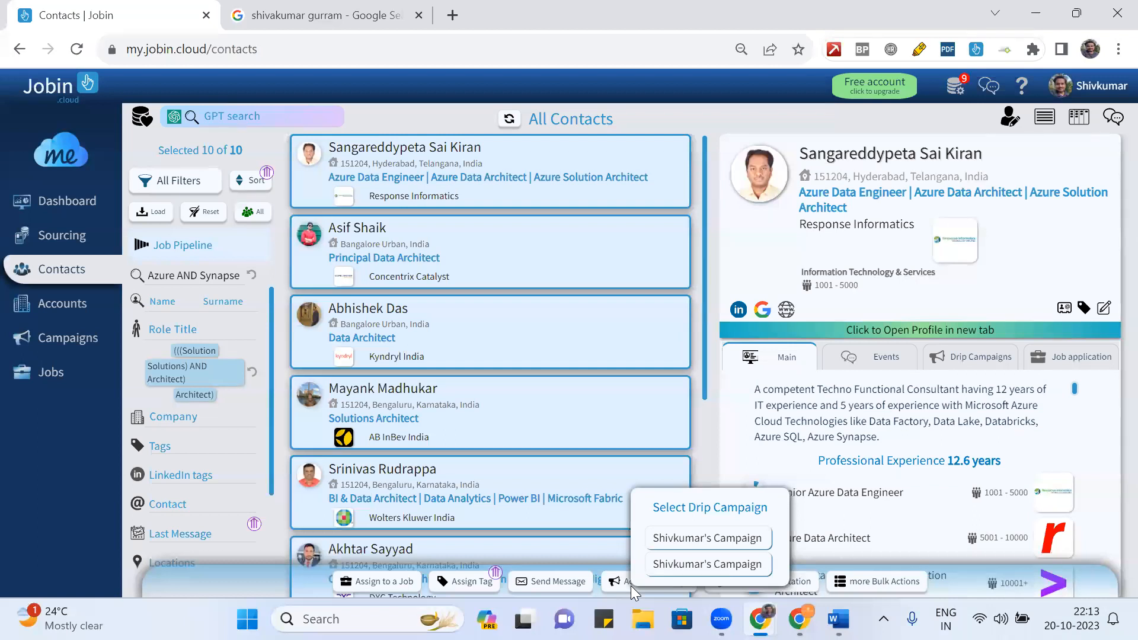
pyautogui.click(71, 343)
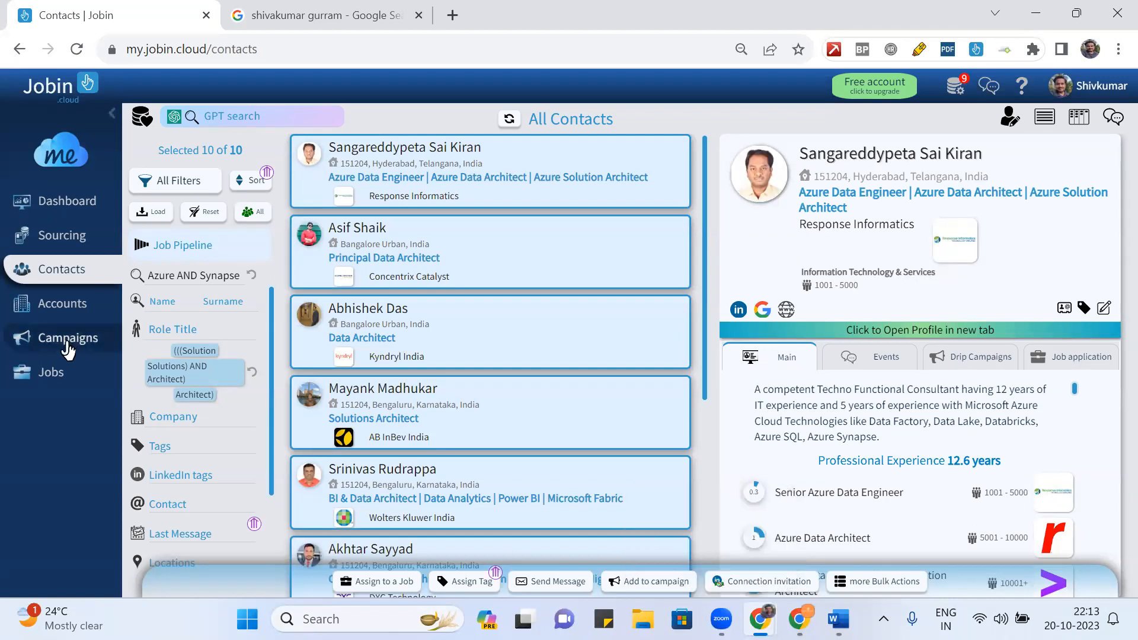
pyautogui.click(67, 342)
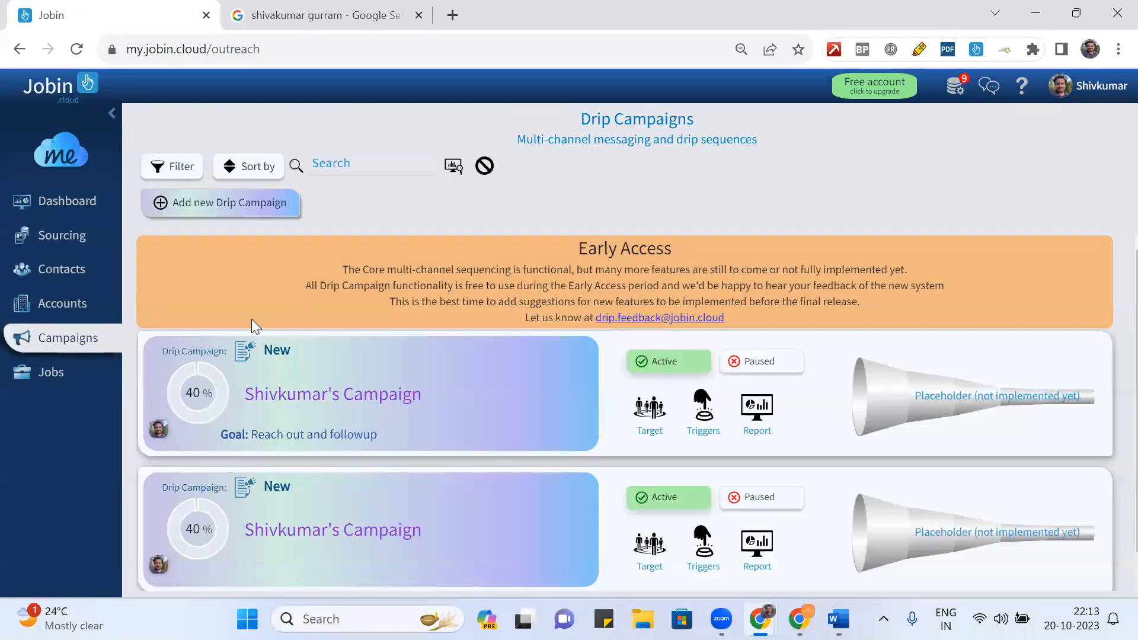
# - Rename the first drip campaign from Shivkumar's Campaign to 'Training'
pyautogui.scroll(-1, 456, 374)
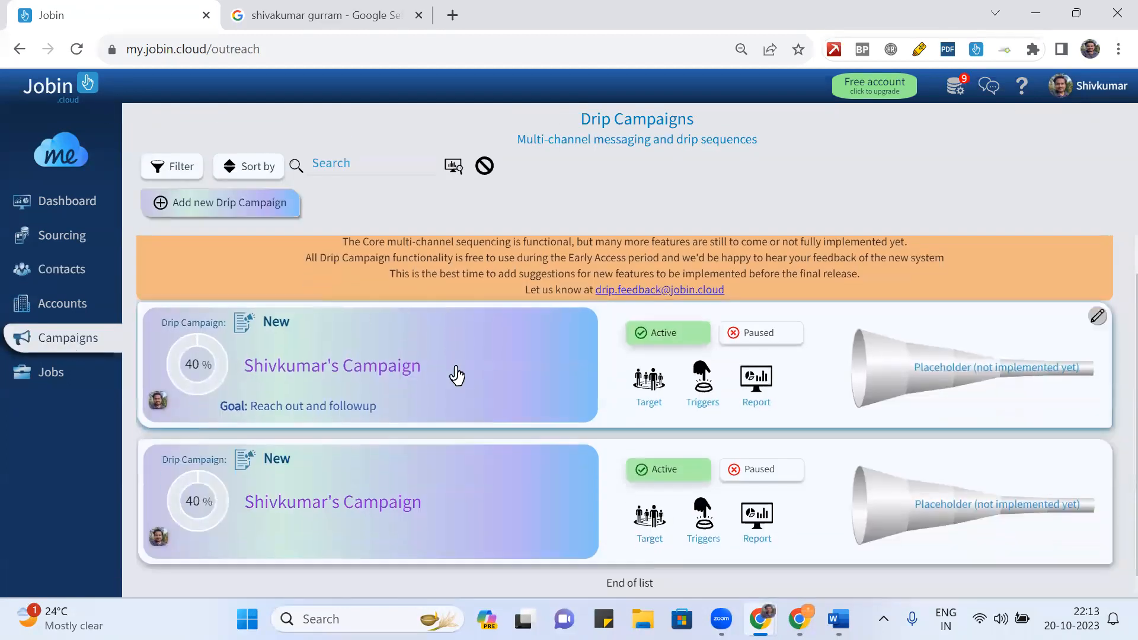
pyautogui.click(1097, 323)
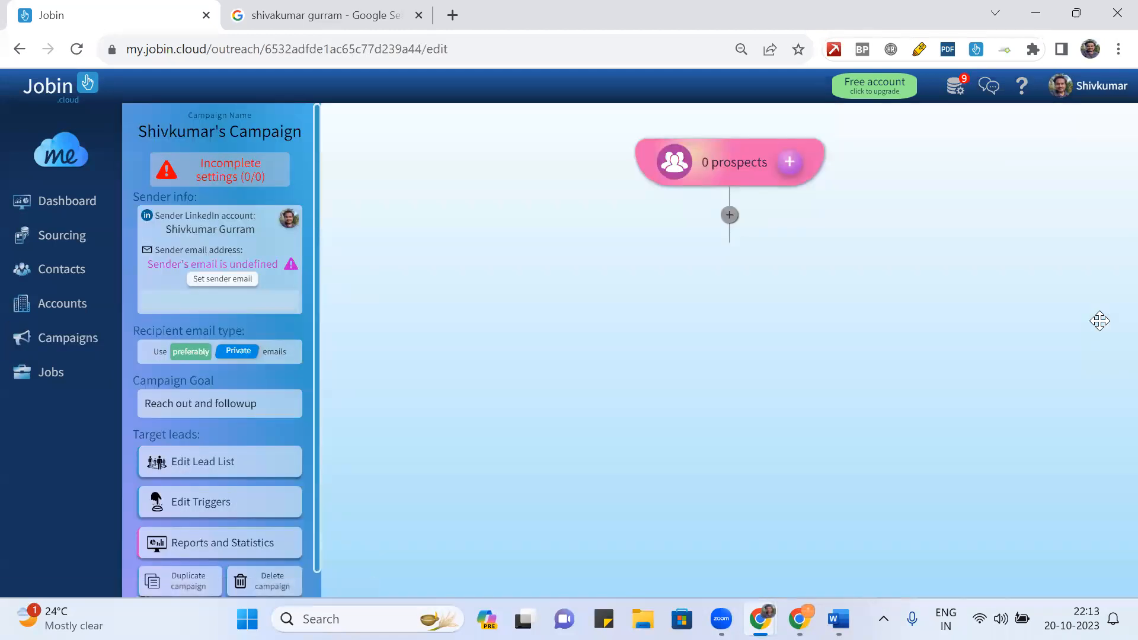
pyautogui.click(254, 133)
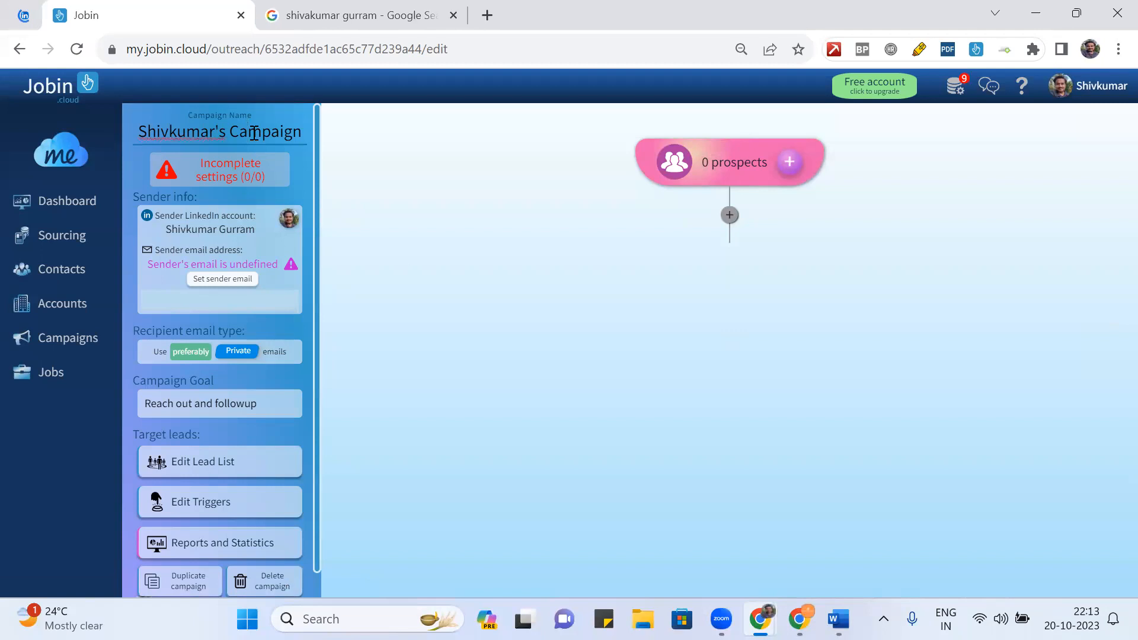
pyautogui.tripleClick(222, 132)
pyautogui.press('BackSpace')
pyautogui.write('Tra')
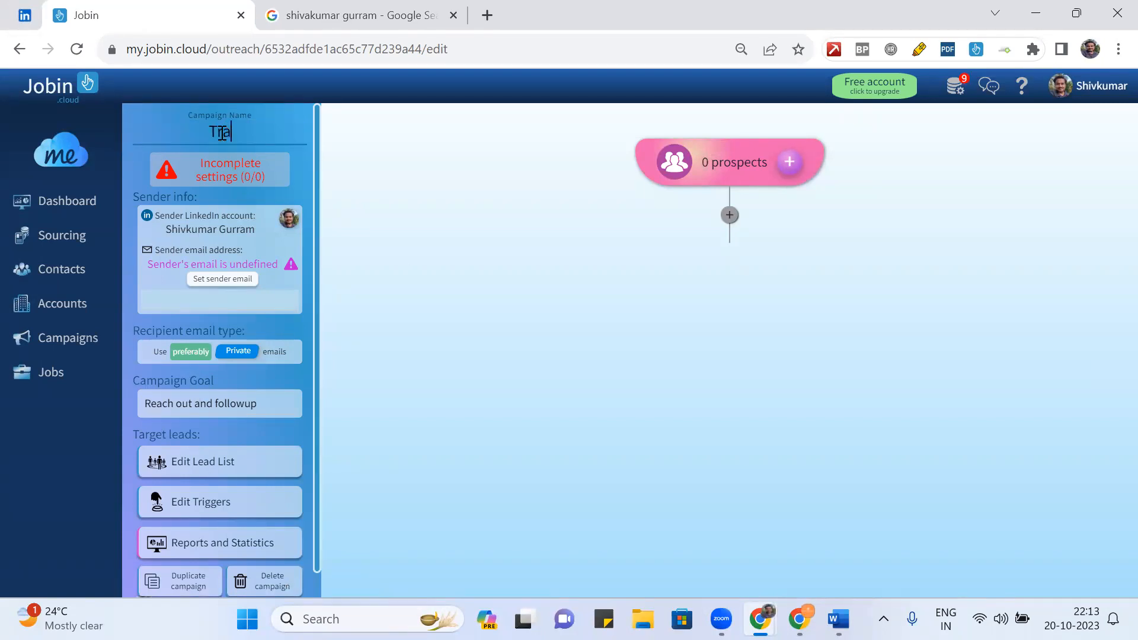
pyautogui.write('ining')
pyautogui.click(284, 159)
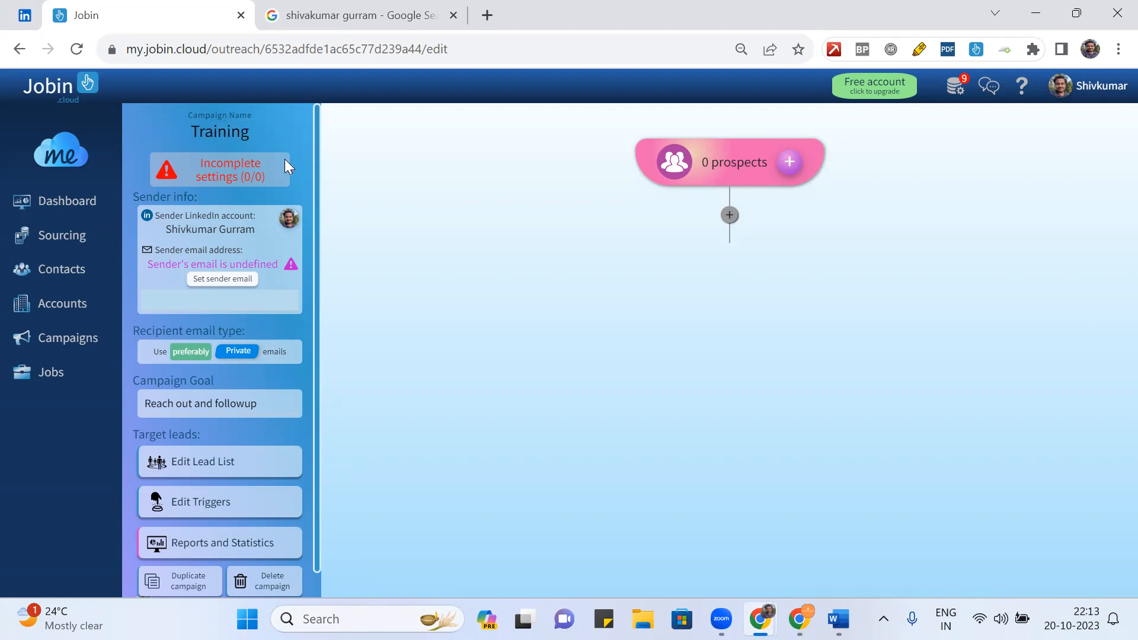
pyautogui.click(790, 162)
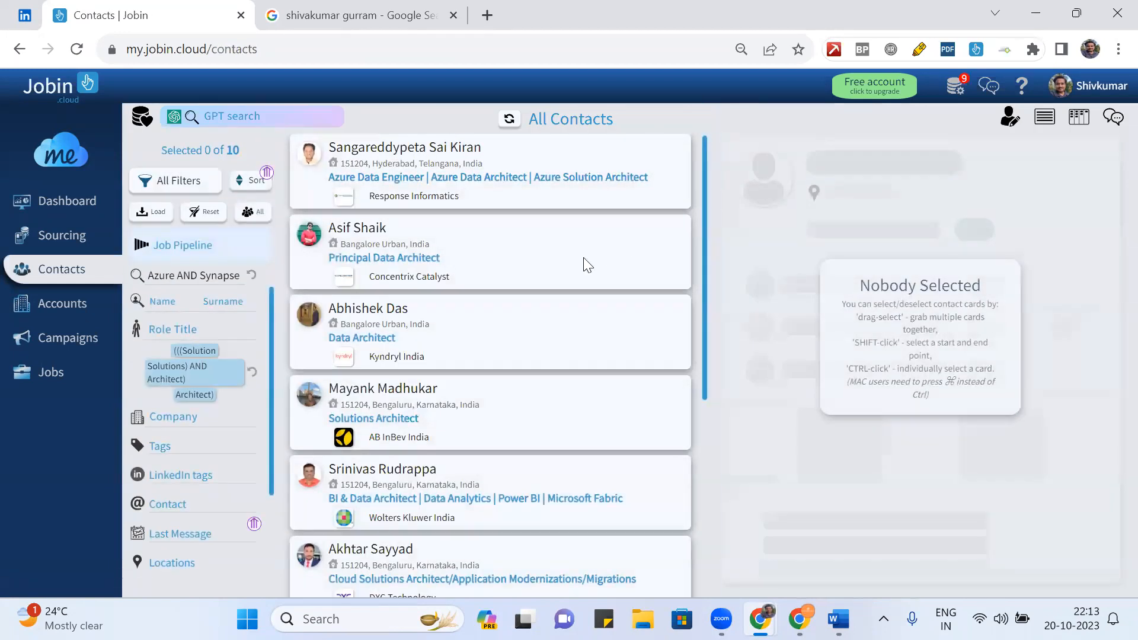
# - Try adding all 10 contacts to Training, dismiss the incomplete-campaign notice, and return to Drip Campaigns
pyautogui.hotkey('ctrl', 'a')
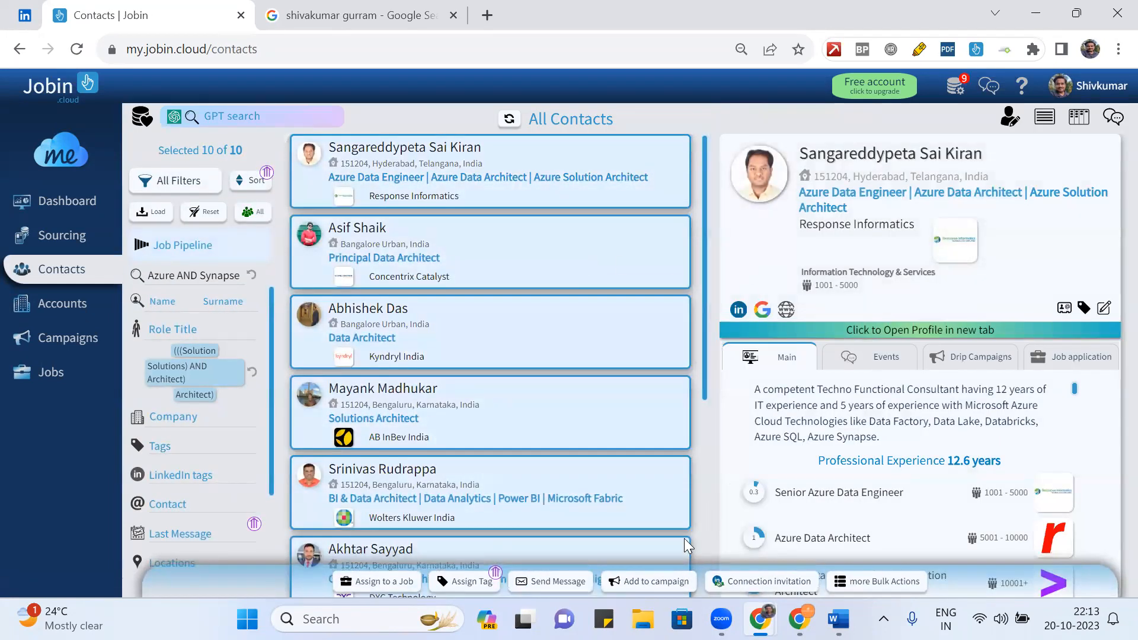
pyautogui.click(650, 585)
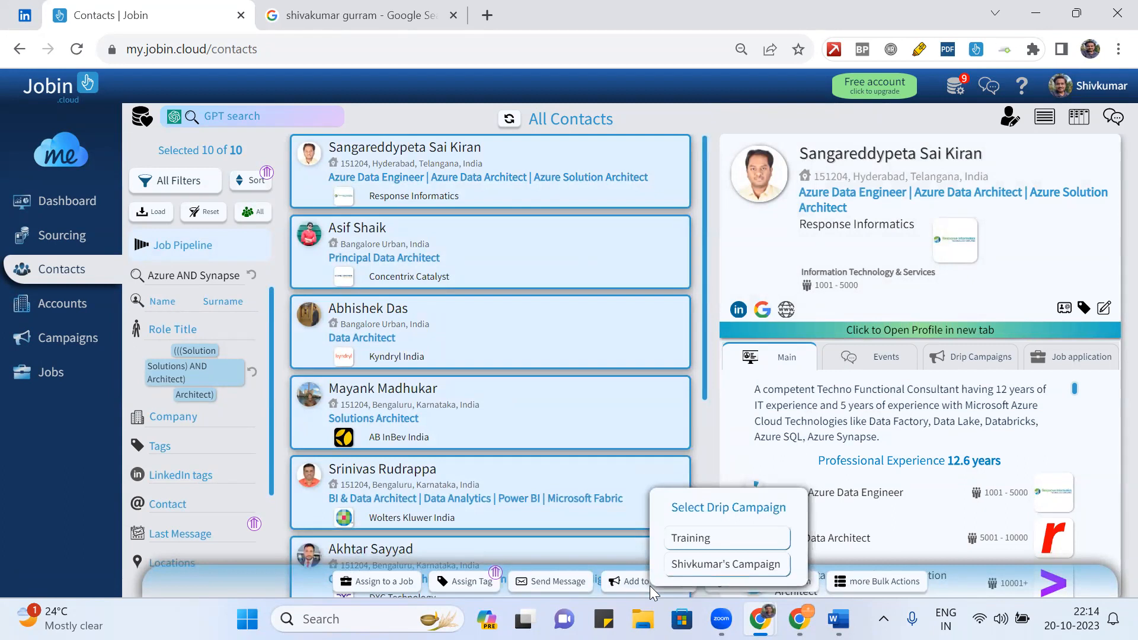
pyautogui.click(691, 538)
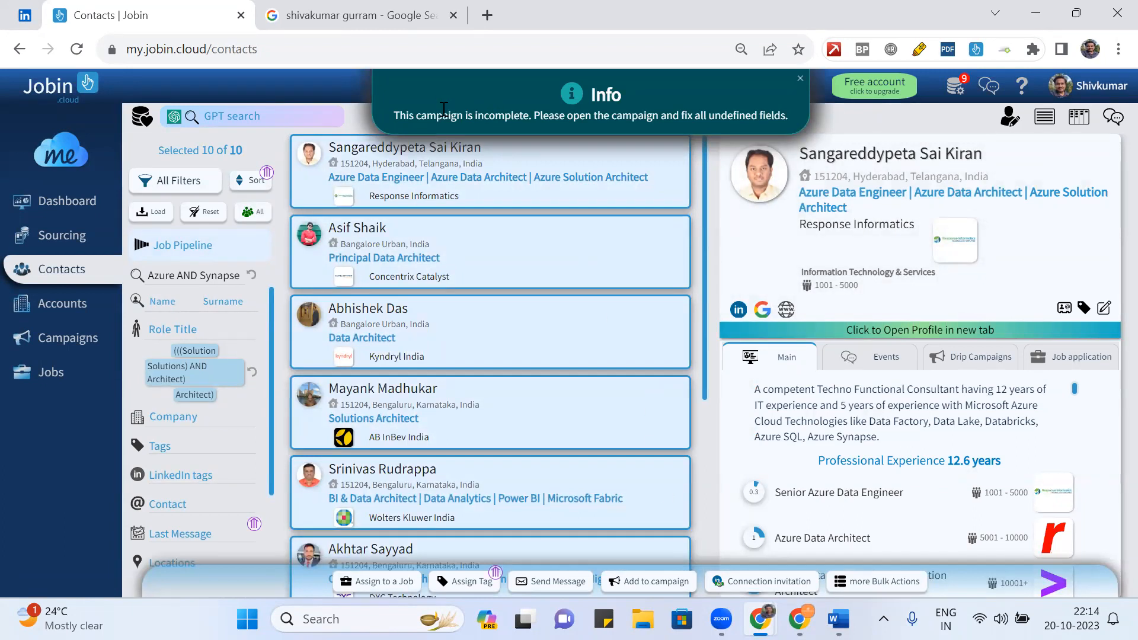
pyautogui.click(596, 117)
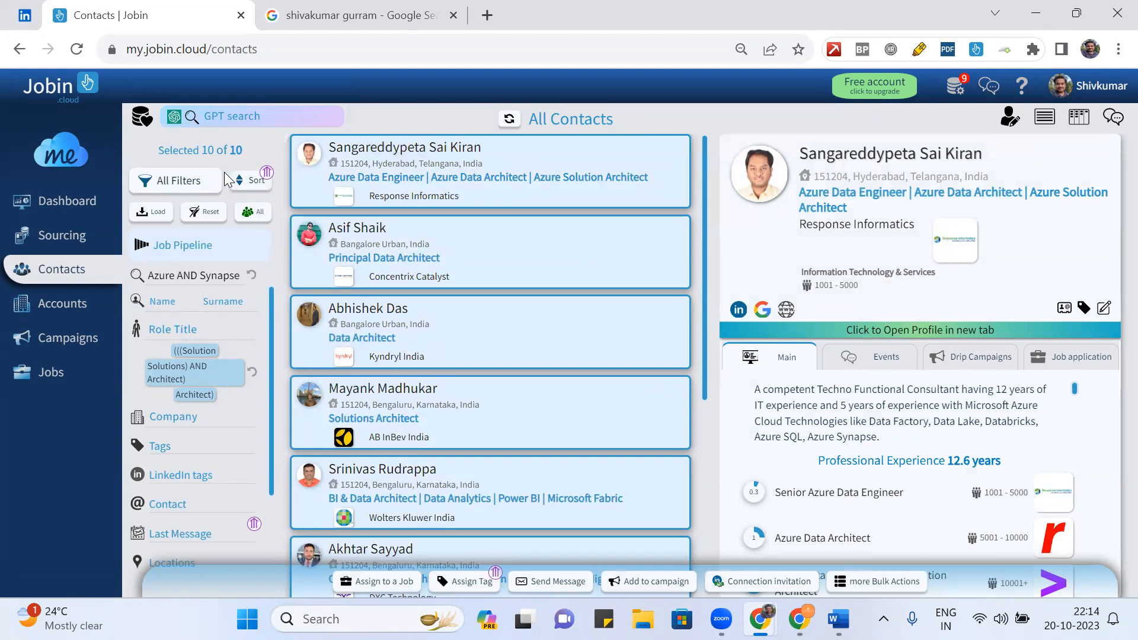
pyautogui.click(68, 342)
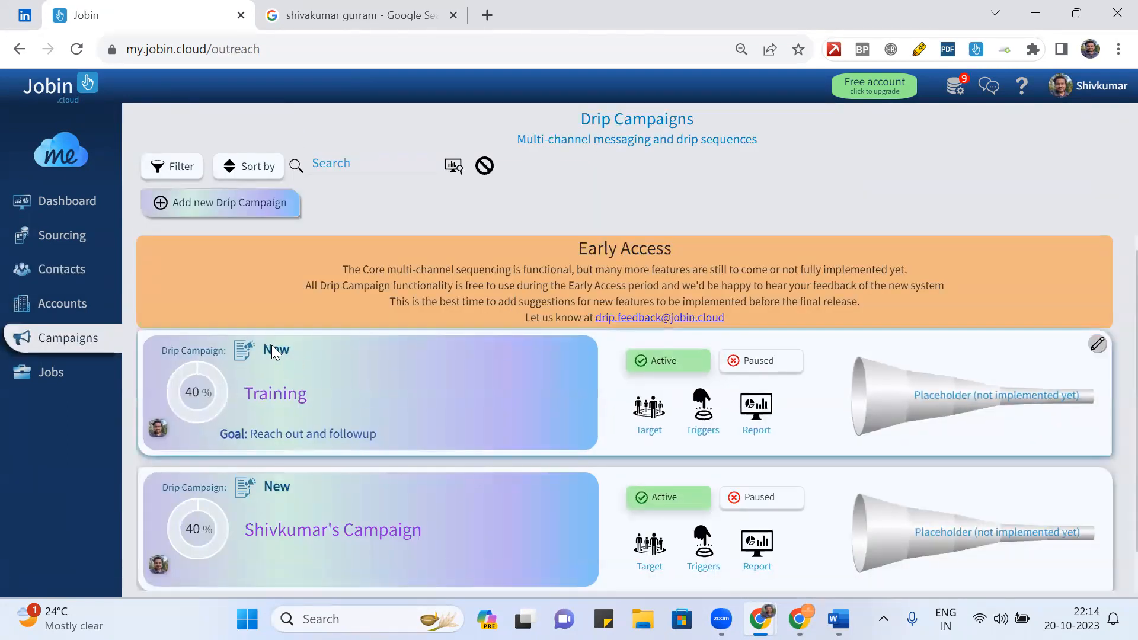
# - Reopen the Training campaign and browse its Select a module list of workflow modules
pyautogui.click(1097, 347)
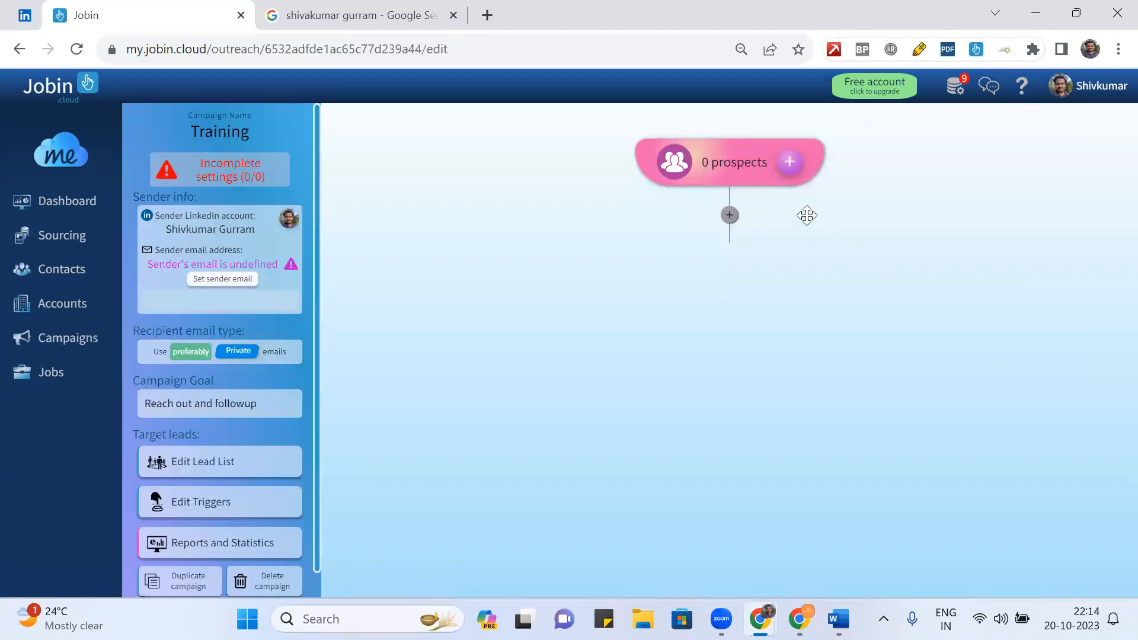
pyautogui.click(728, 215)
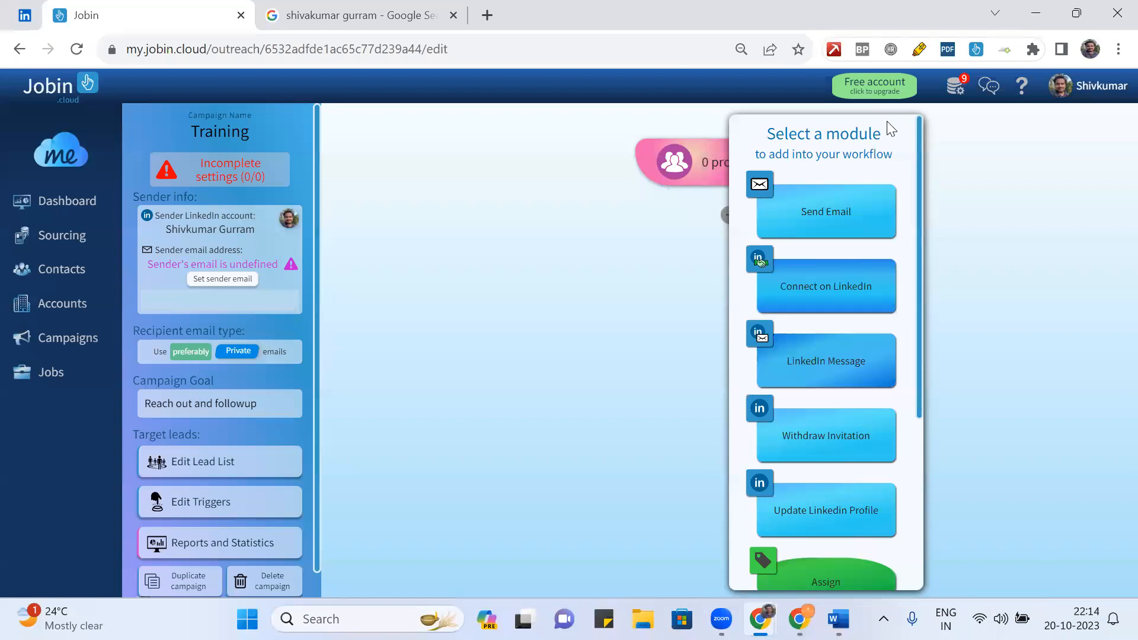
pyautogui.scroll(-5, 900, 198)
pyautogui.scroll(5, 901, 199)
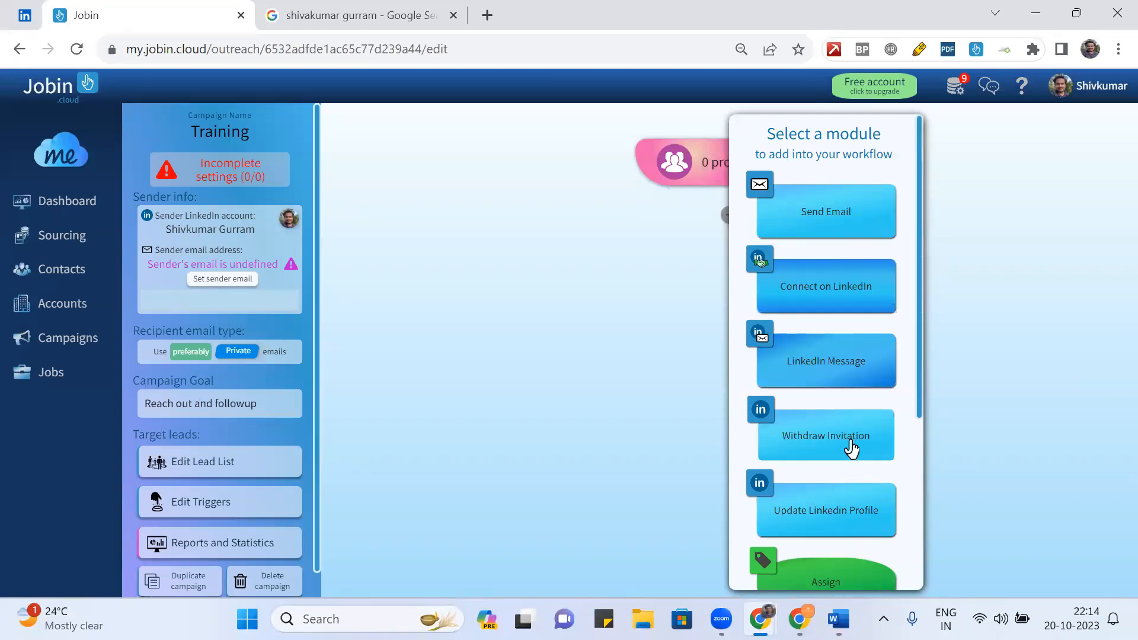
pyautogui.scroll(-2, 851, 445)
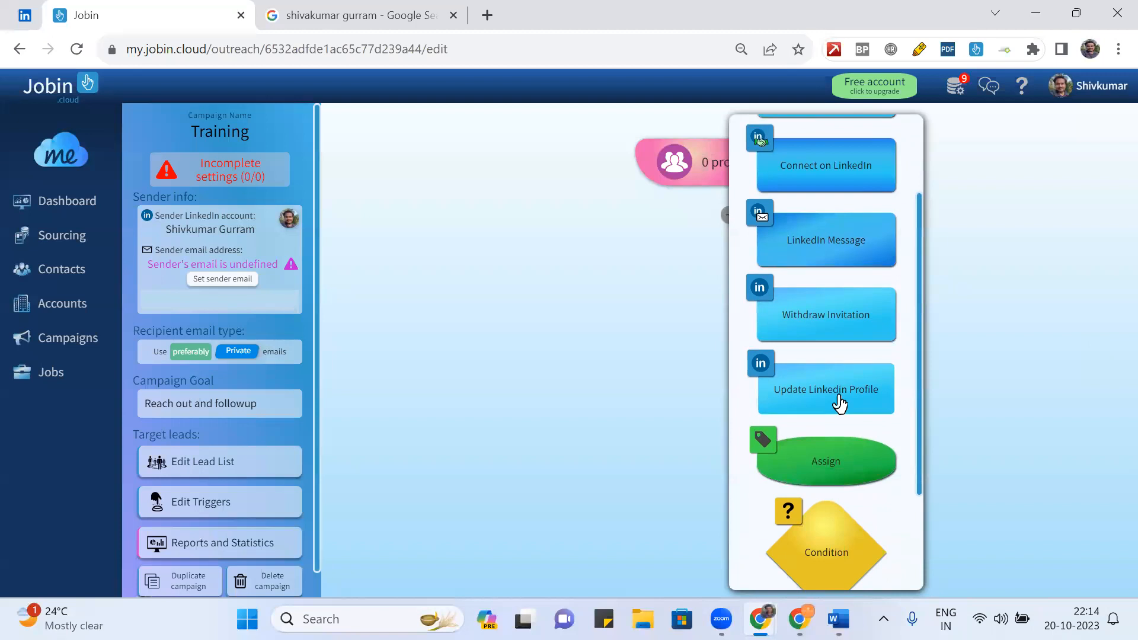
pyautogui.scroll(-2, 838, 472)
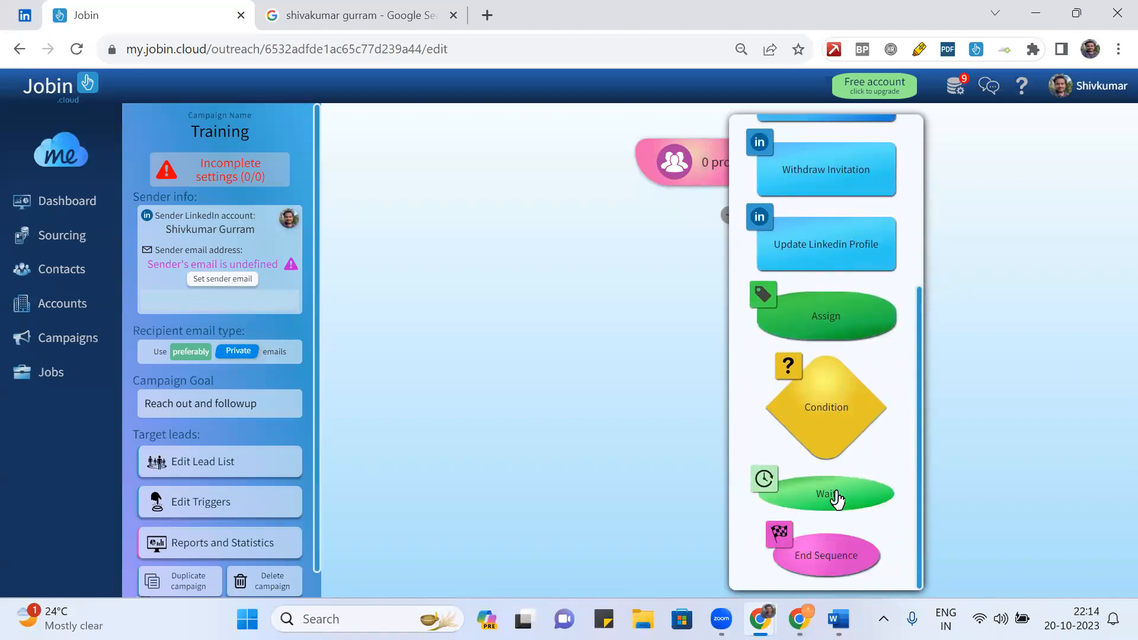
pyautogui.scroll(5, 882, 299)
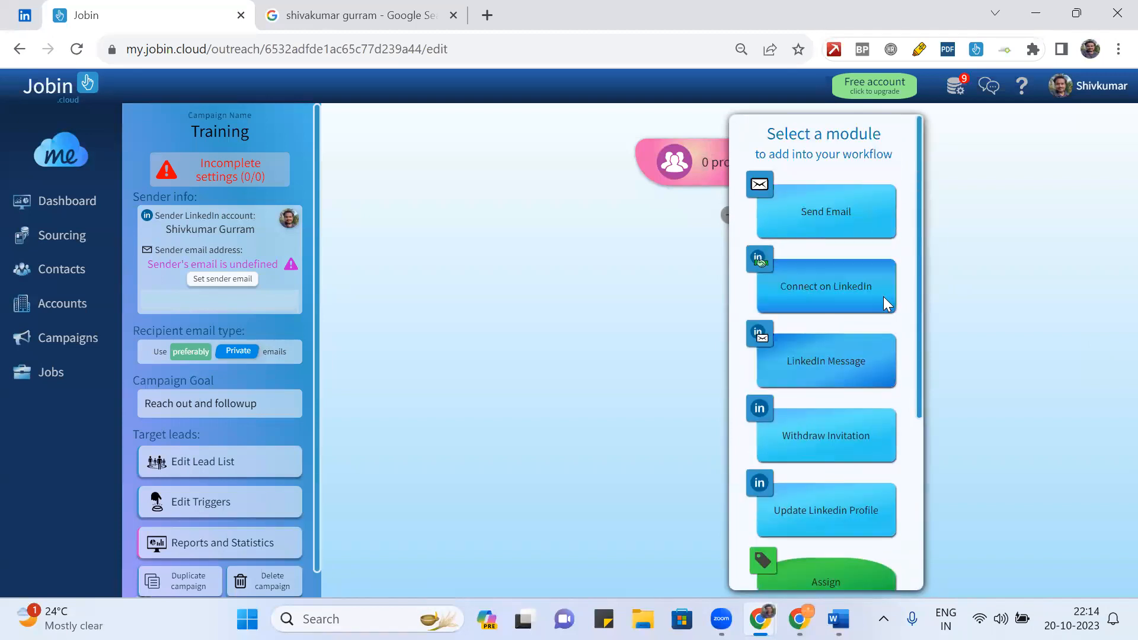
# - Add Connect on LinkedIn as the Training workflow's first module
pyautogui.click(829, 302)
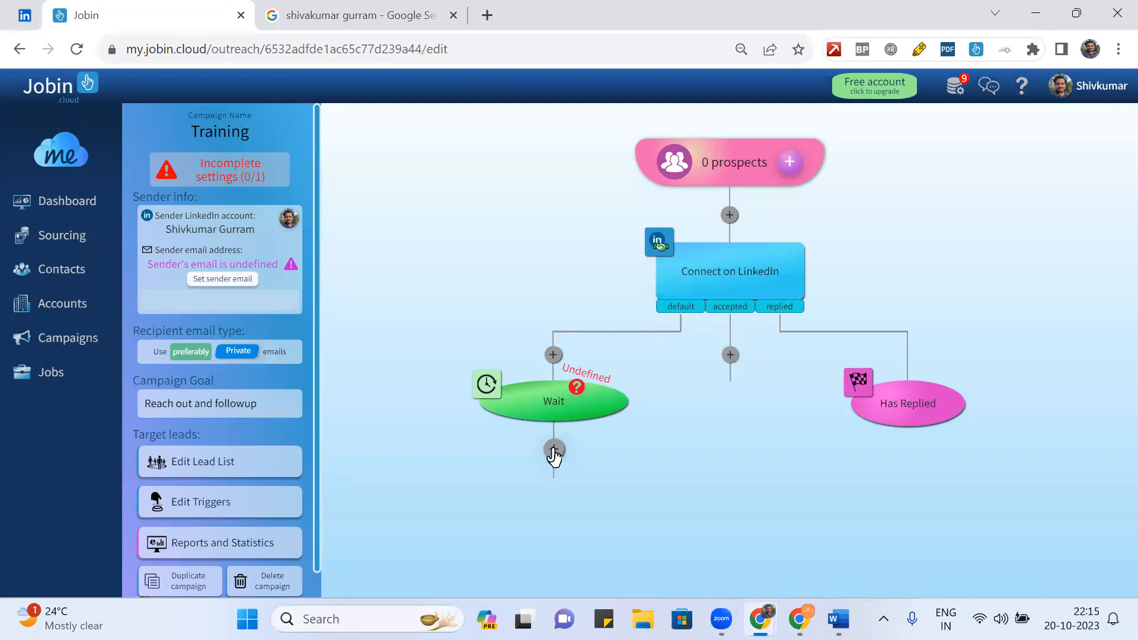
pyautogui.click(553, 355)
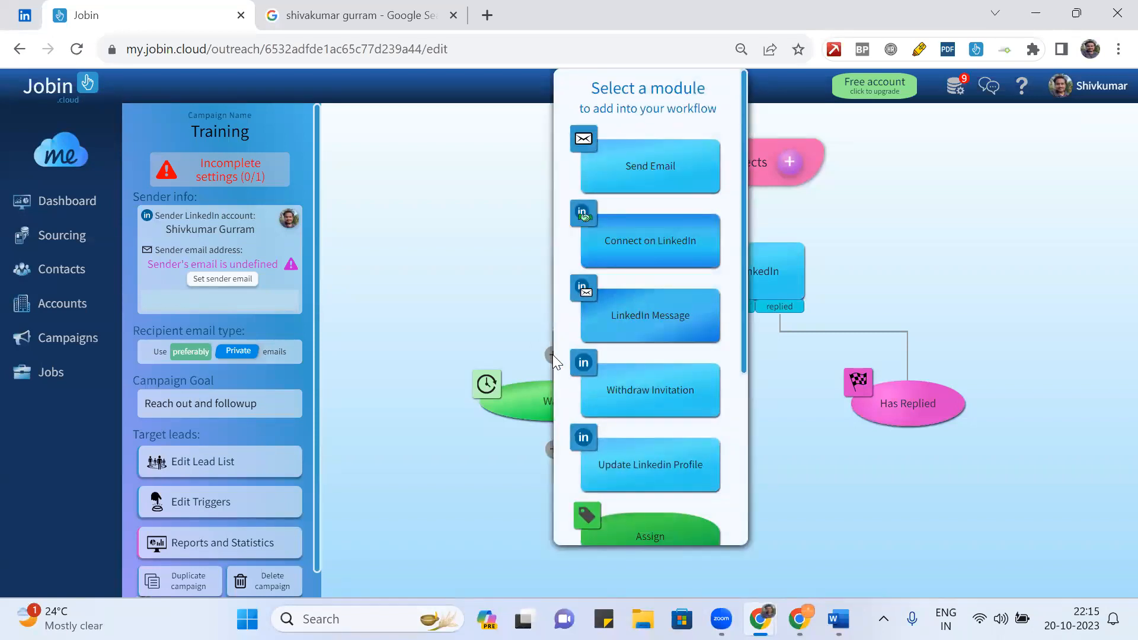
pyautogui.click(492, 339)
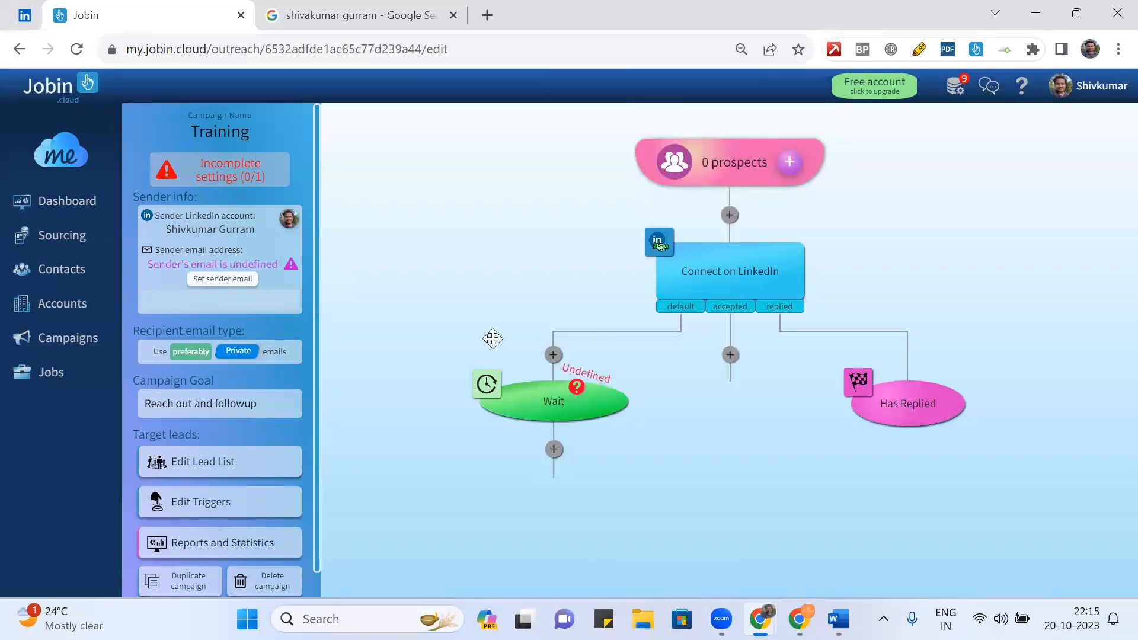
# - View the Wait step's 'Set the time to Wait' dialog and close it without a delay
pyautogui.click(488, 390)
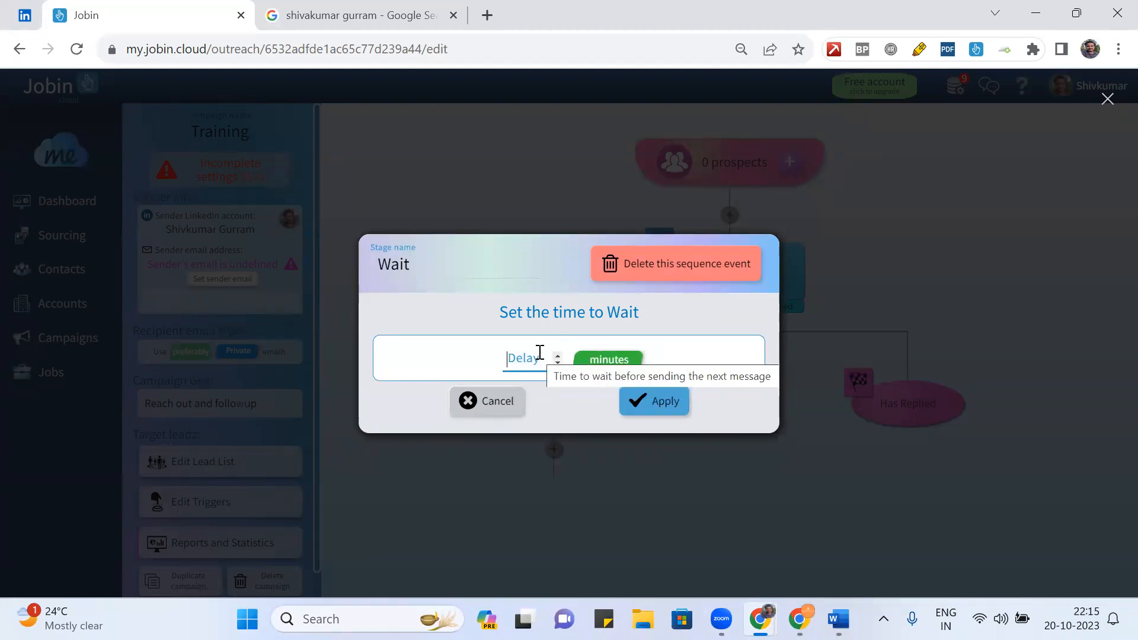
pyautogui.click(500, 403)
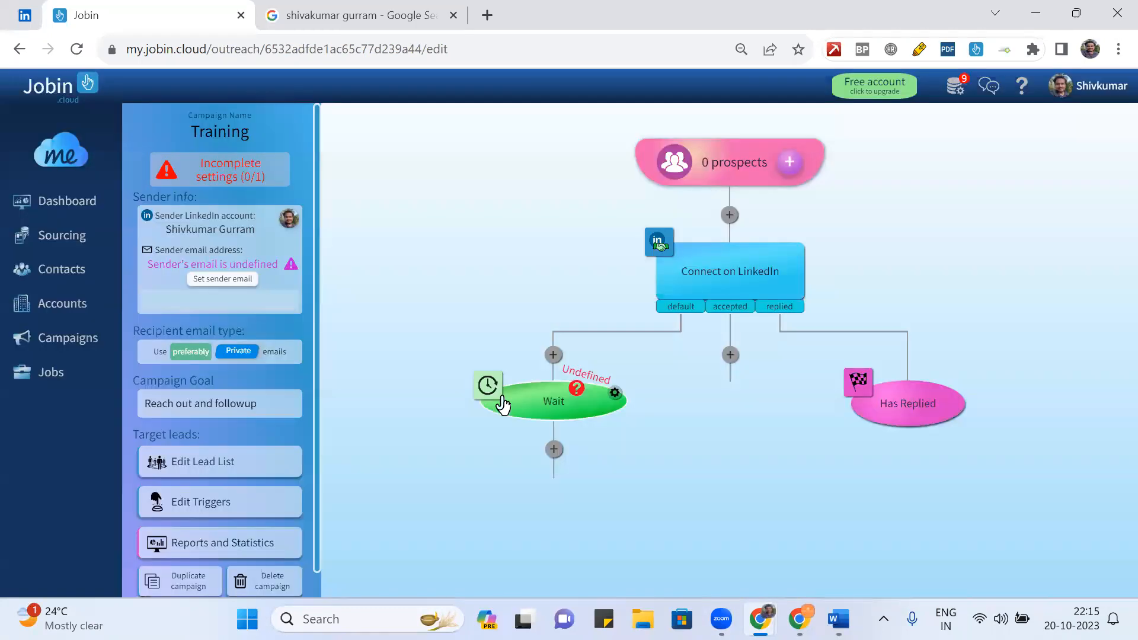
# - Add a Withdraw Invitation step directly below the undefined Wait step
pyautogui.click(553, 450)
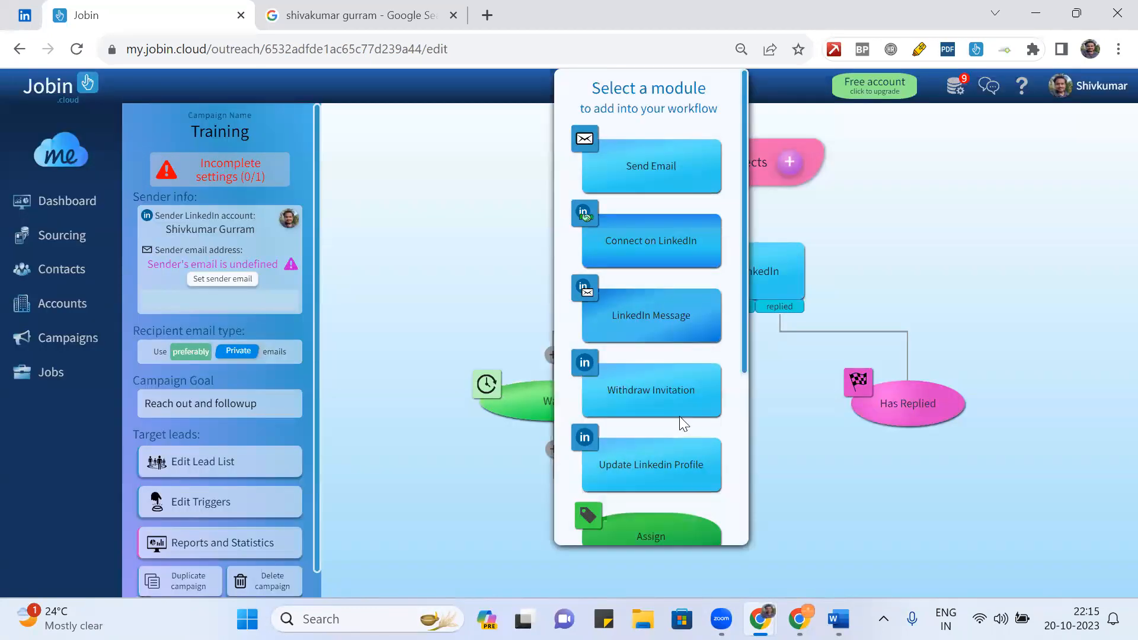
pyautogui.scroll(-5, 679, 416)
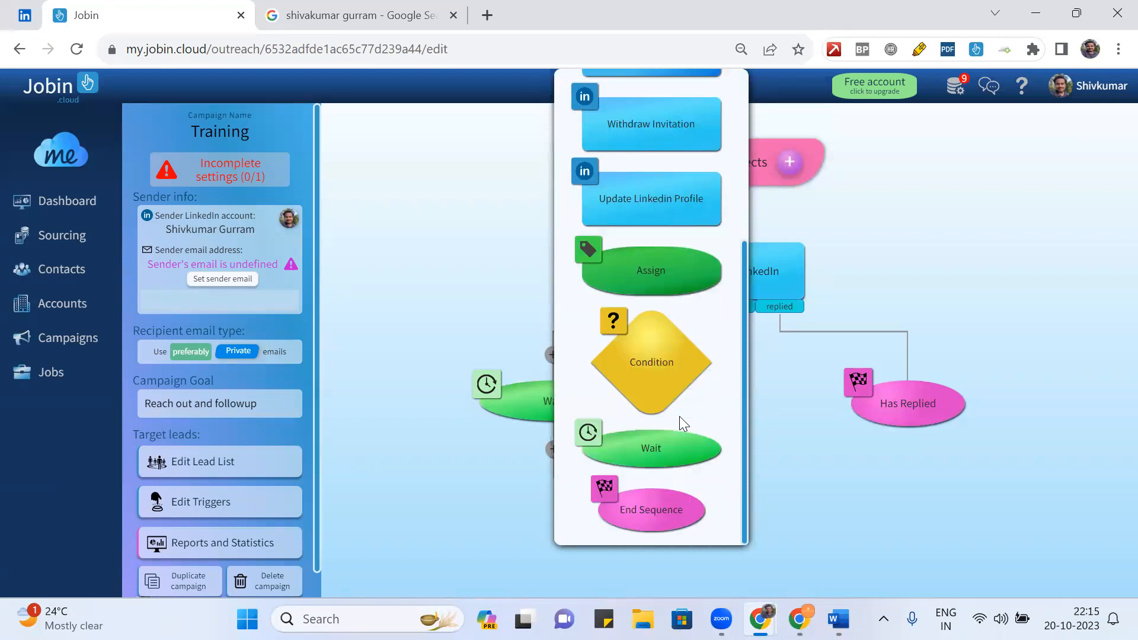
pyautogui.scroll(3, 682, 305)
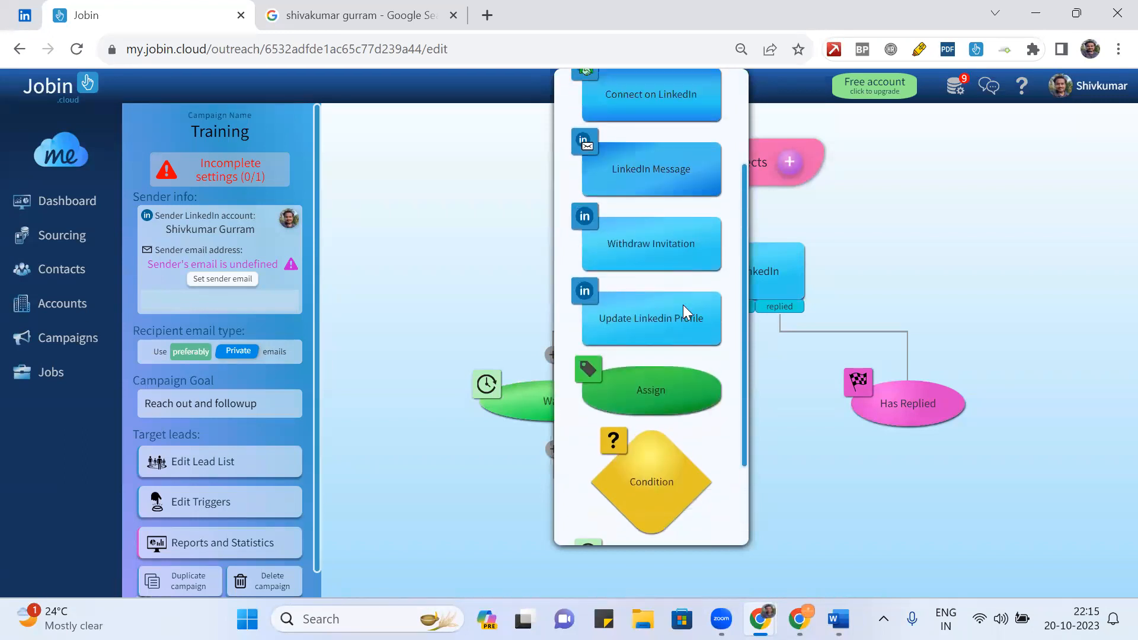
pyautogui.click(658, 310)
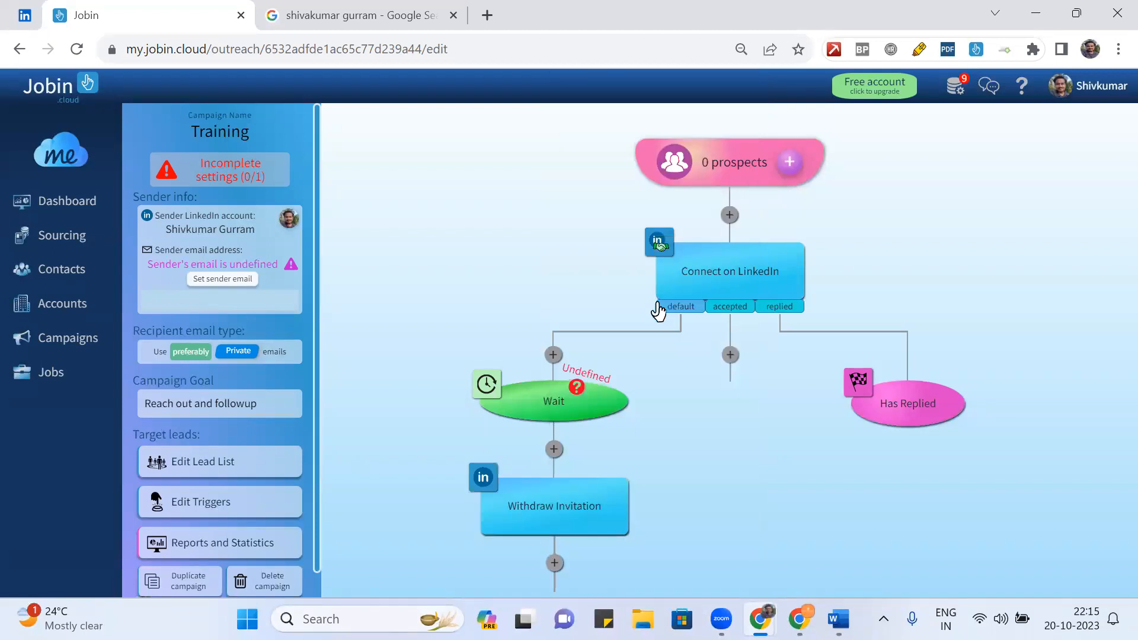
pyautogui.scroll(-3, 684, 477)
# - Insert a new Connect on LinkedIn step right under the 0 prospects start node
pyautogui.scroll(3, 684, 477)
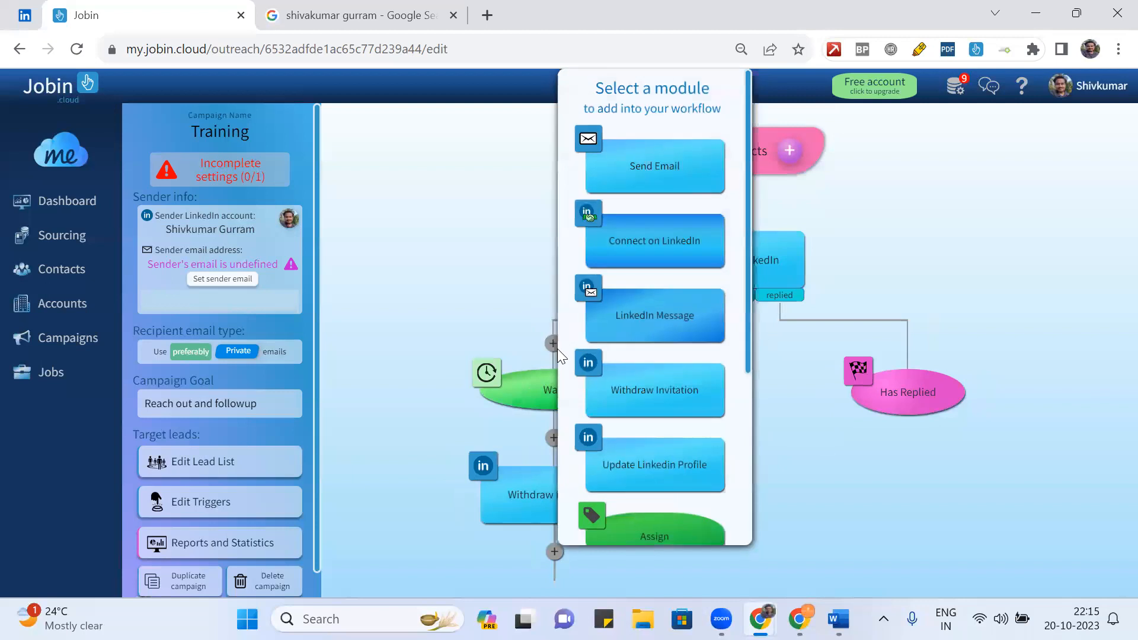
pyautogui.scroll(-5, 723, 192)
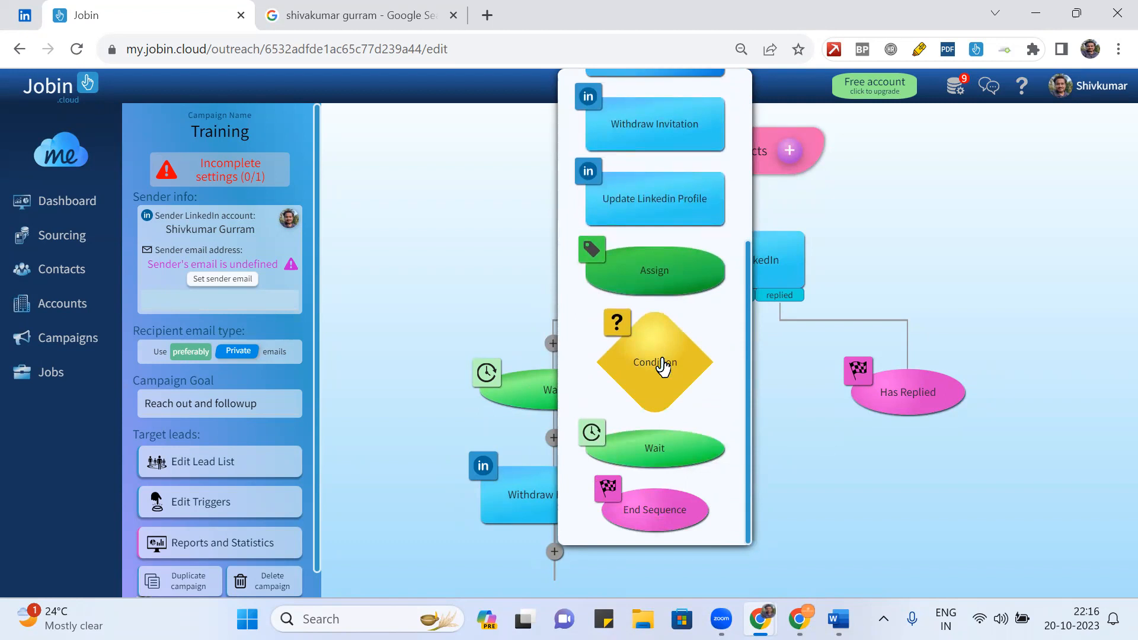
pyautogui.scroll(5, 662, 366)
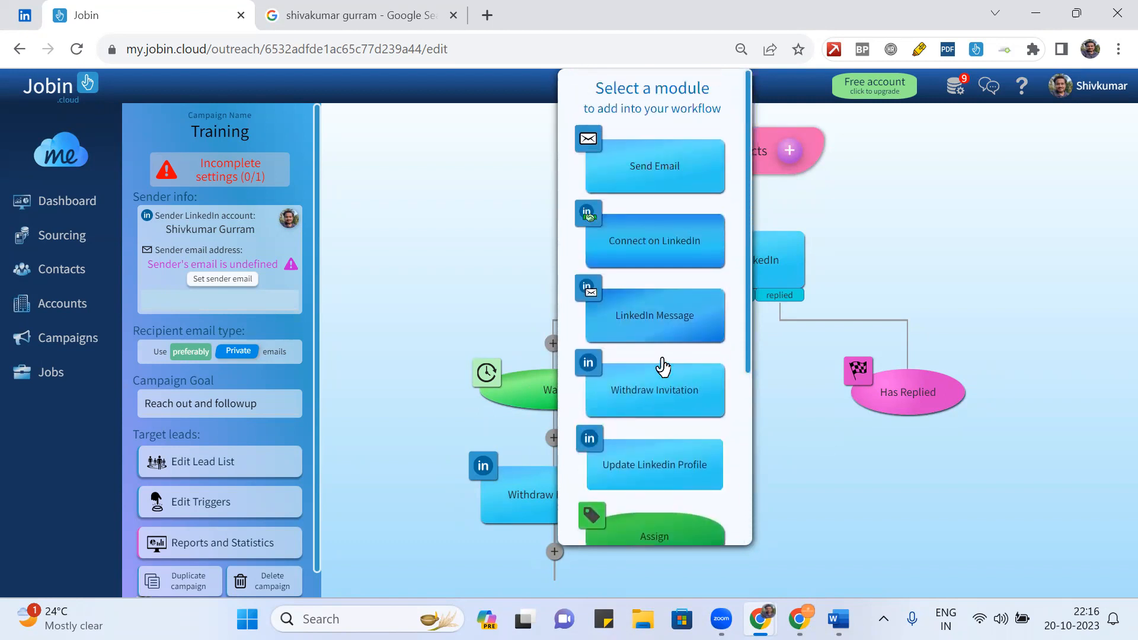
pyautogui.click(643, 243)
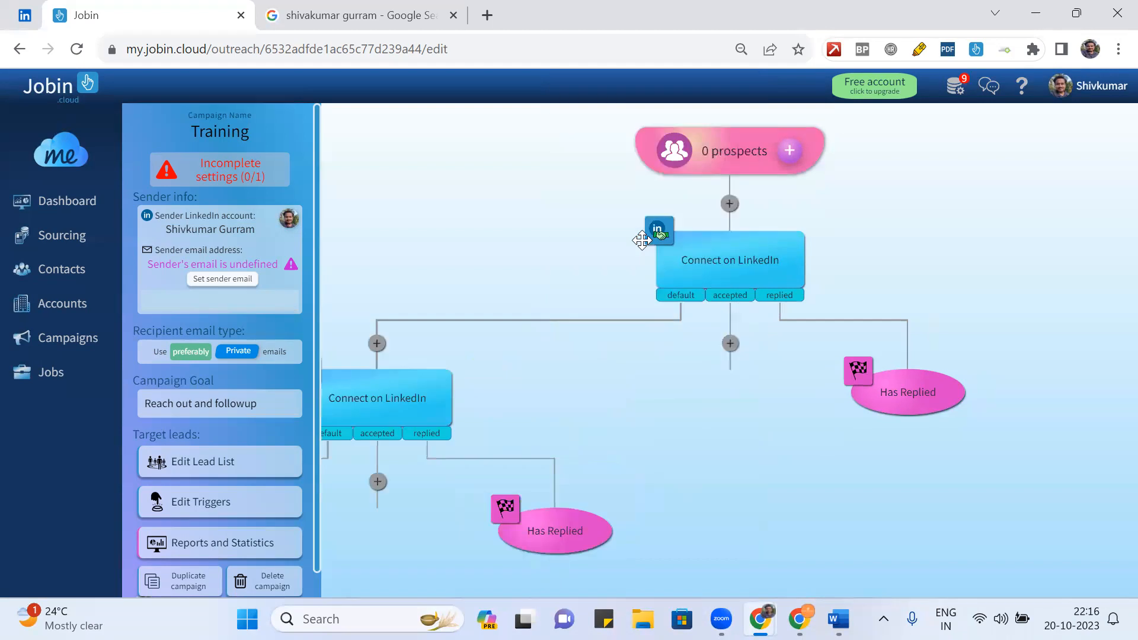
pyautogui.scroll(3, 527, 415)
pyautogui.scroll(-8, 528, 416)
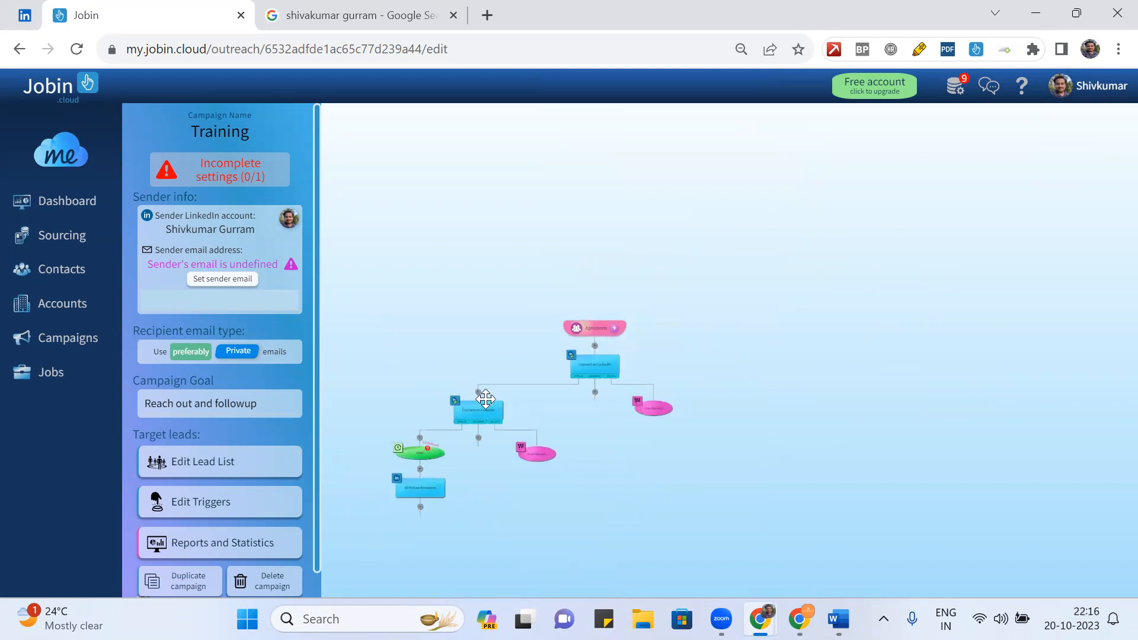
pyautogui.click(498, 411)
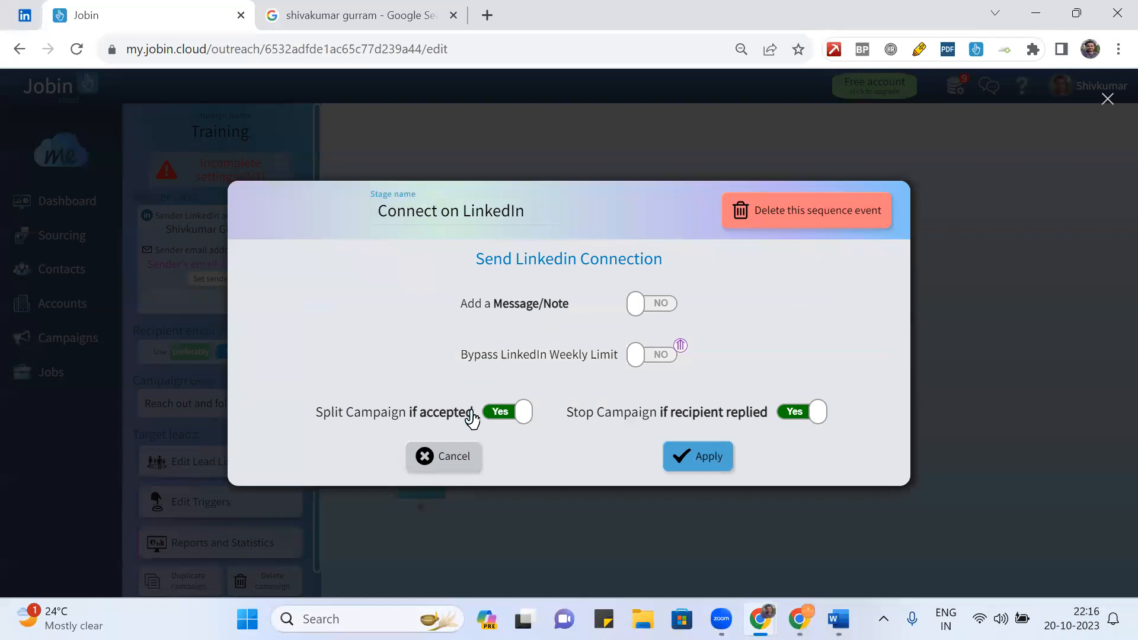
pyautogui.click(463, 458)
pyautogui.rightClick(477, 394)
pyautogui.click(477, 393)
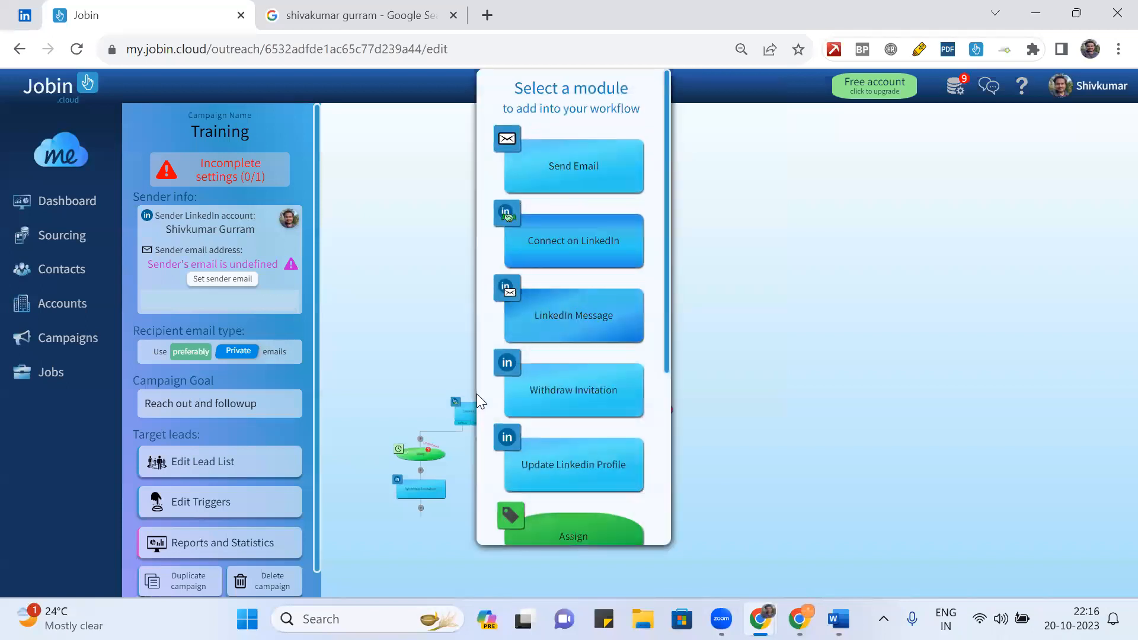
pyautogui.scroll(-5, 548, 419)
pyautogui.scroll(5, 548, 419)
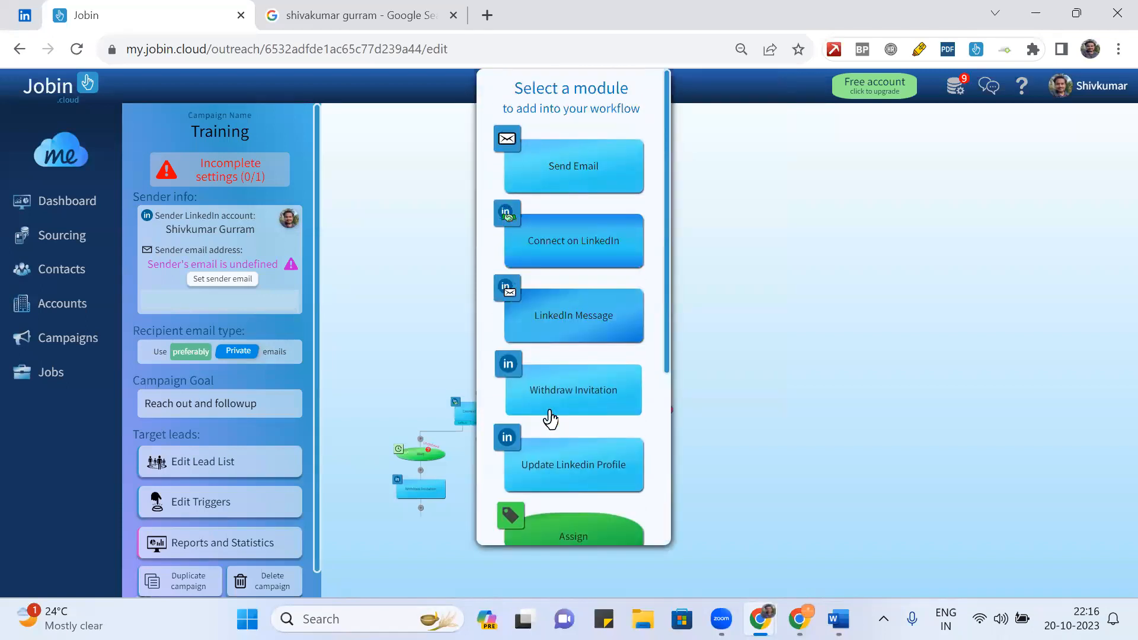
pyautogui.click(425, 245)
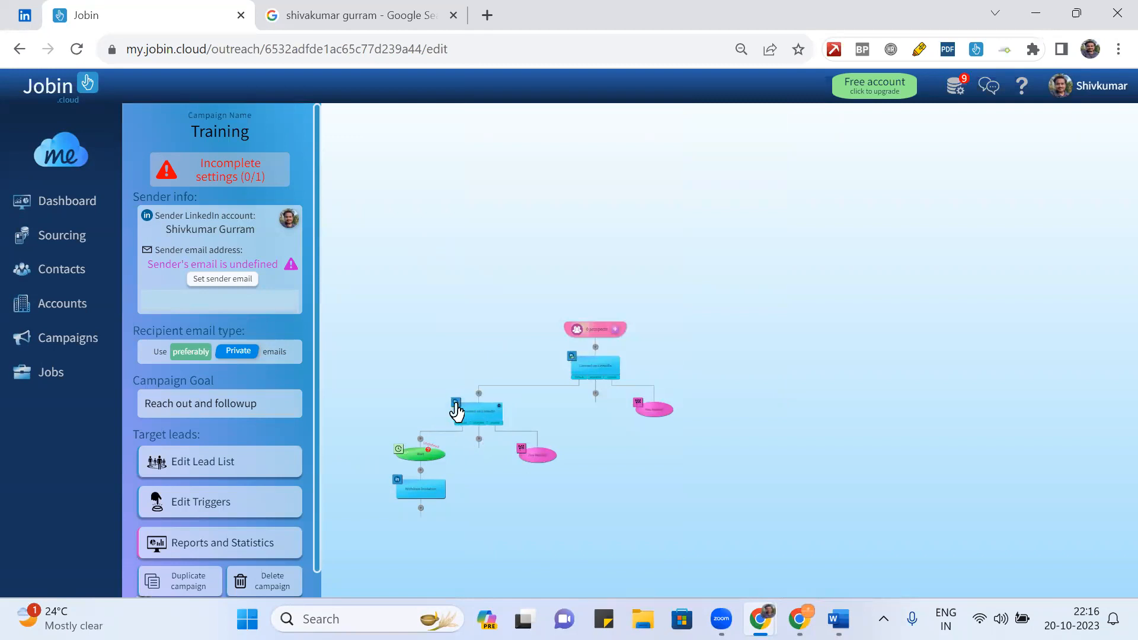
pyautogui.scroll(5, 456, 411)
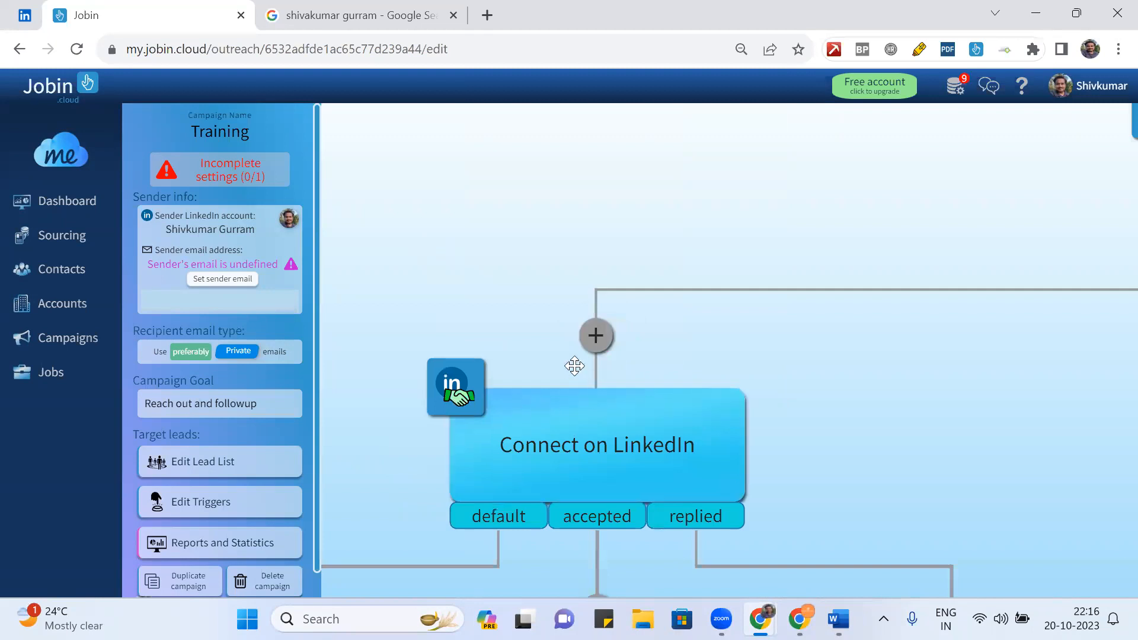
pyautogui.scroll(-5, 668, 329)
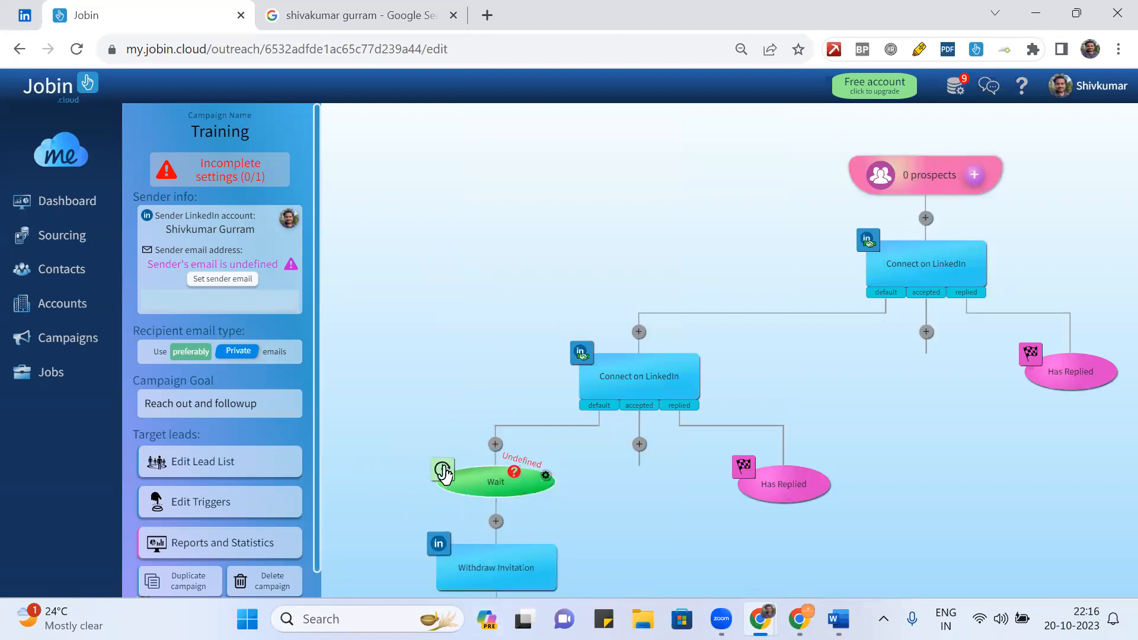
# - Close the Wait settings unchanged and delete the second Connect on LinkedIn step
pyautogui.click(545, 476)
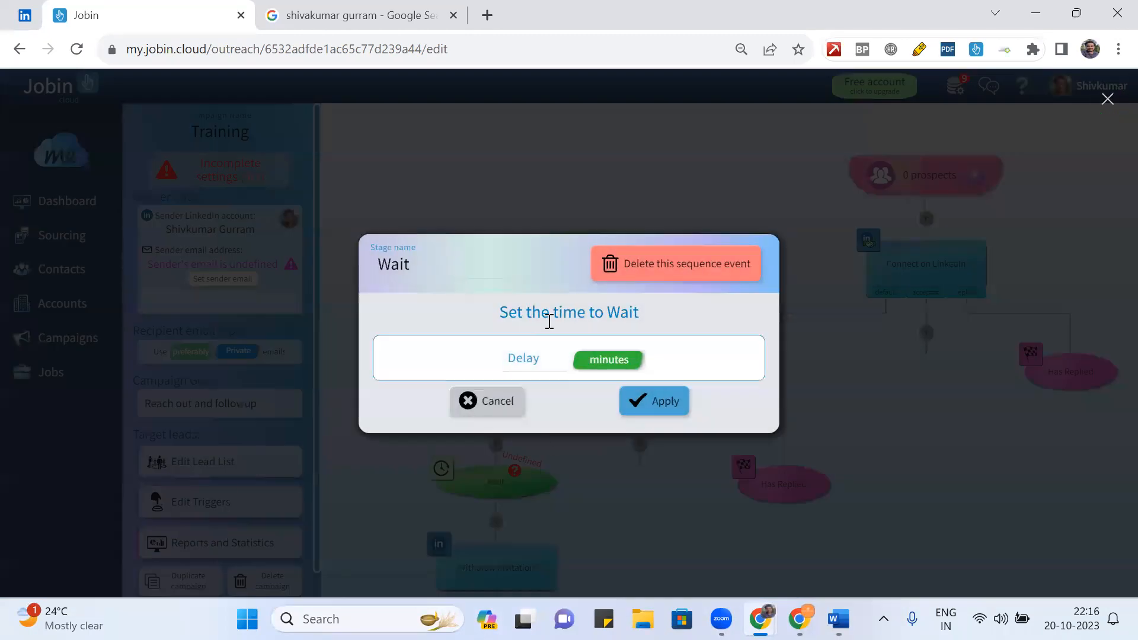
pyautogui.click(545, 351)
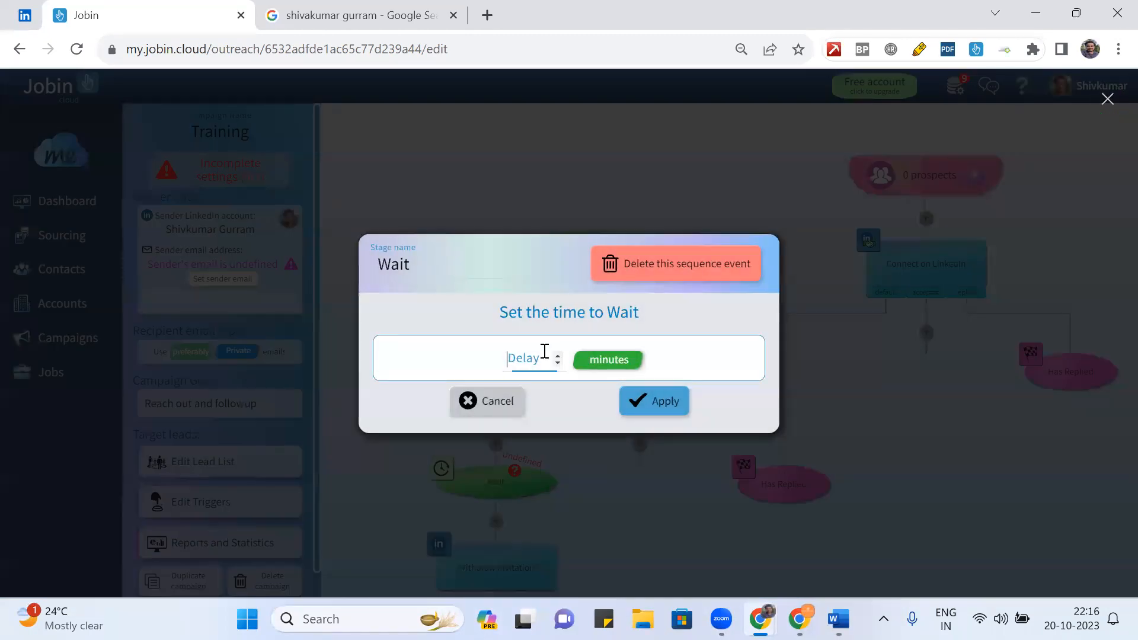
pyautogui.click(490, 408)
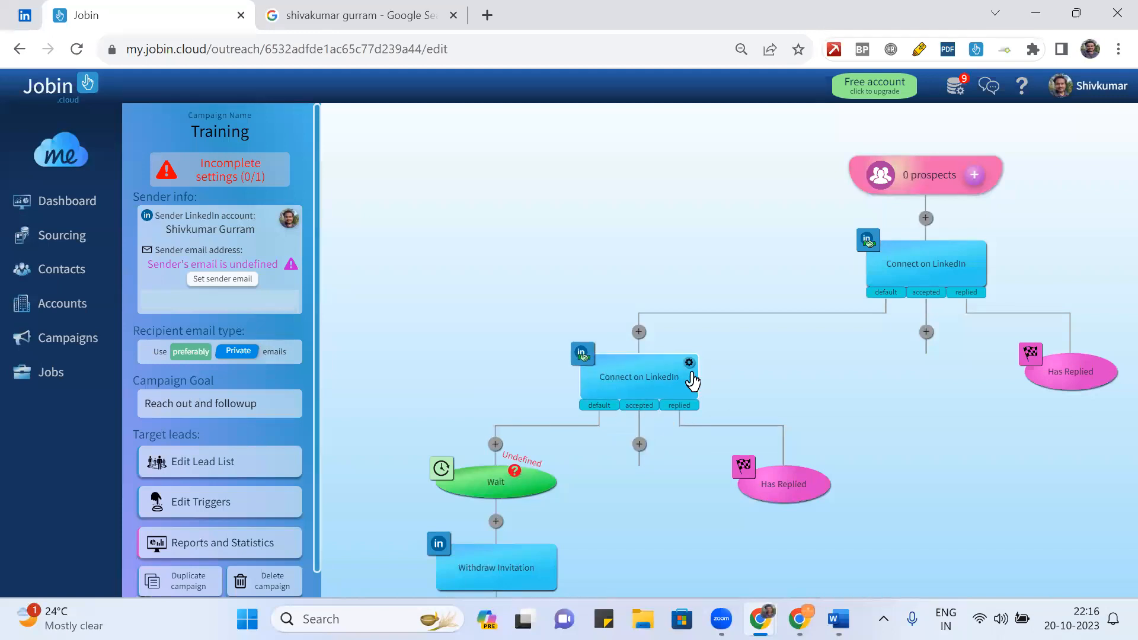
pyautogui.click(660, 374)
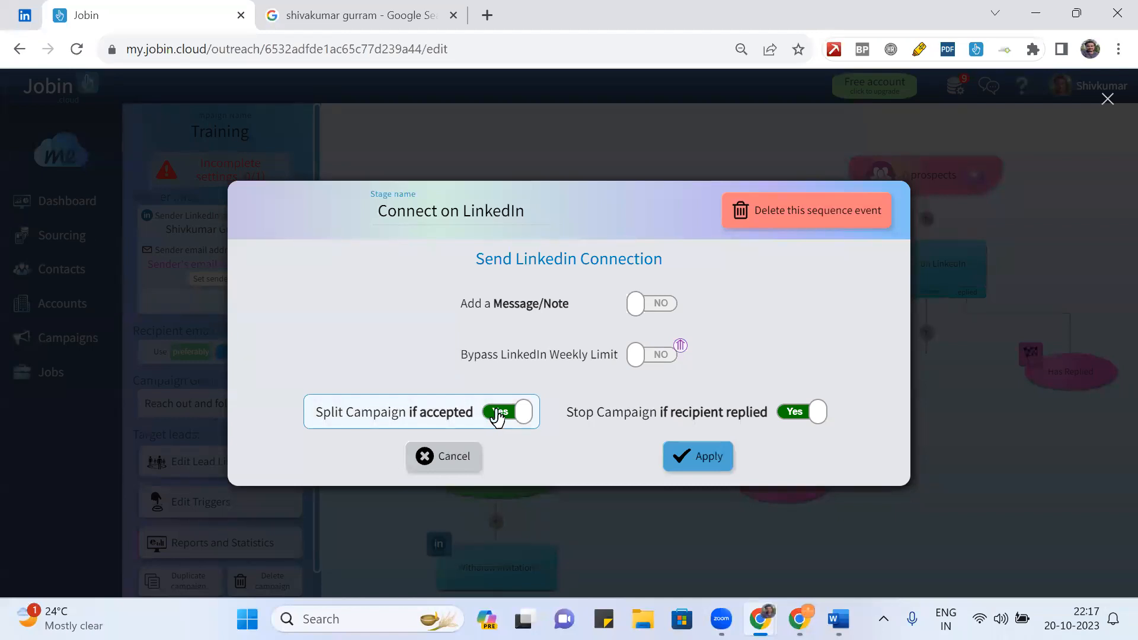
pyautogui.click(830, 215)
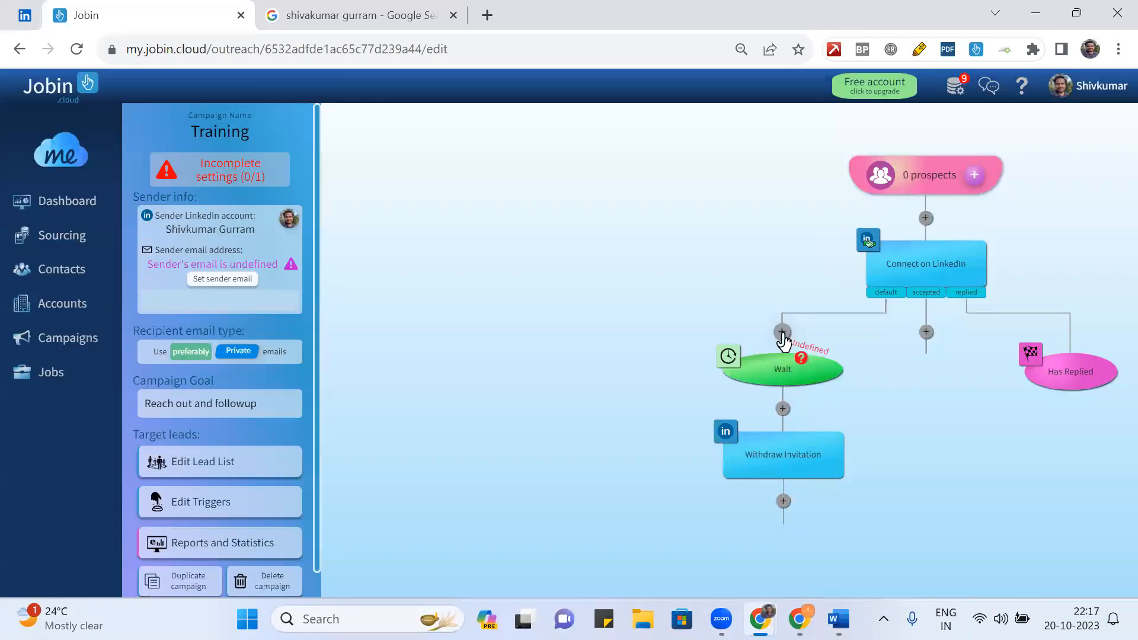
# - Delete the existing Wait step from the Training workflow
pyautogui.moveTo(802, 362)
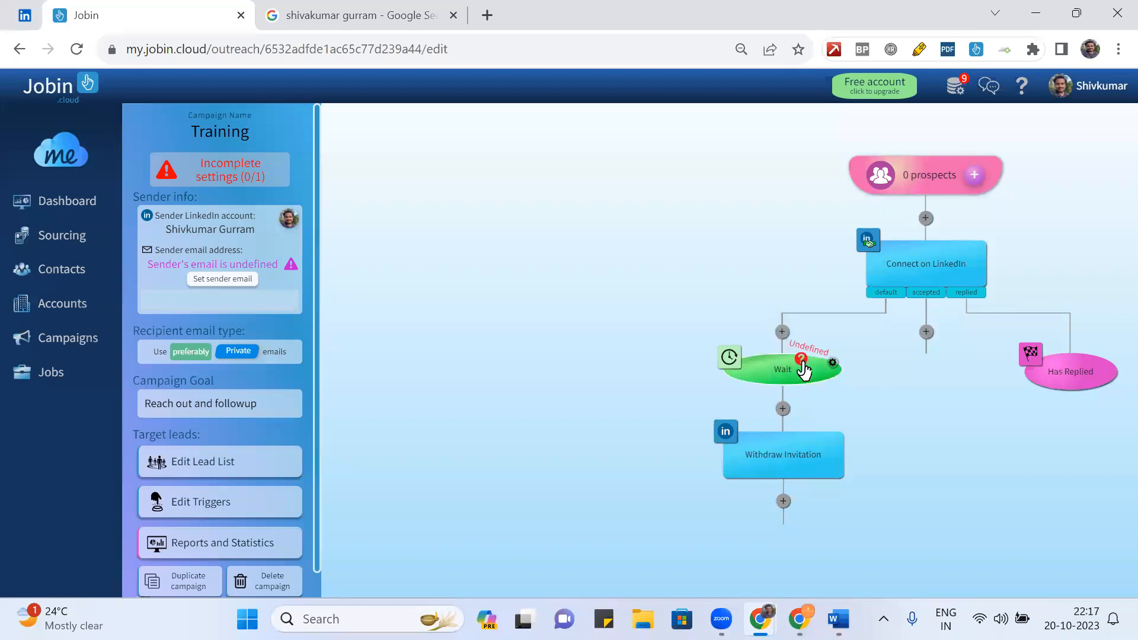
pyautogui.click(830, 364)
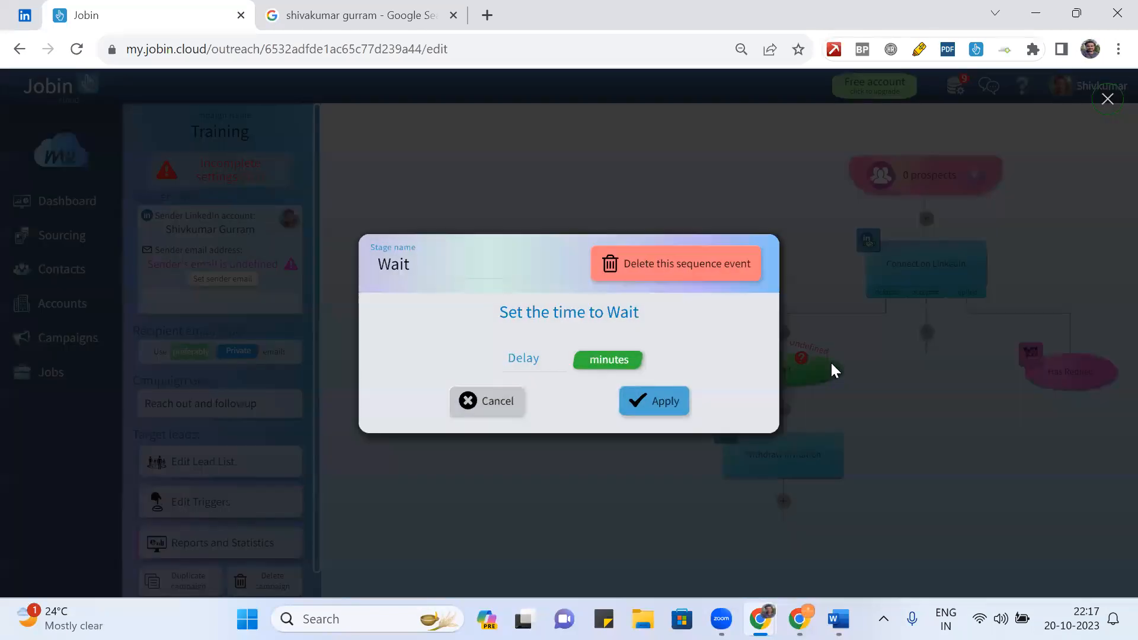
pyautogui.click(686, 267)
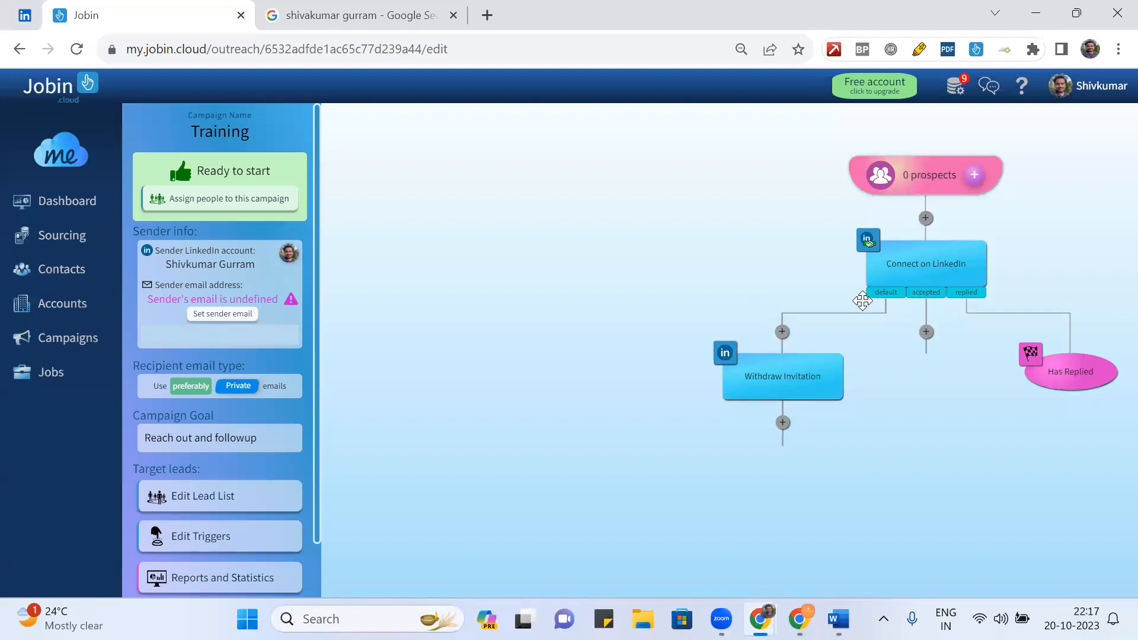
# - Insert a new Wait step directly above Withdraw Invitation
pyautogui.click(782, 331)
pyautogui.scroll(-5, 901, 273)
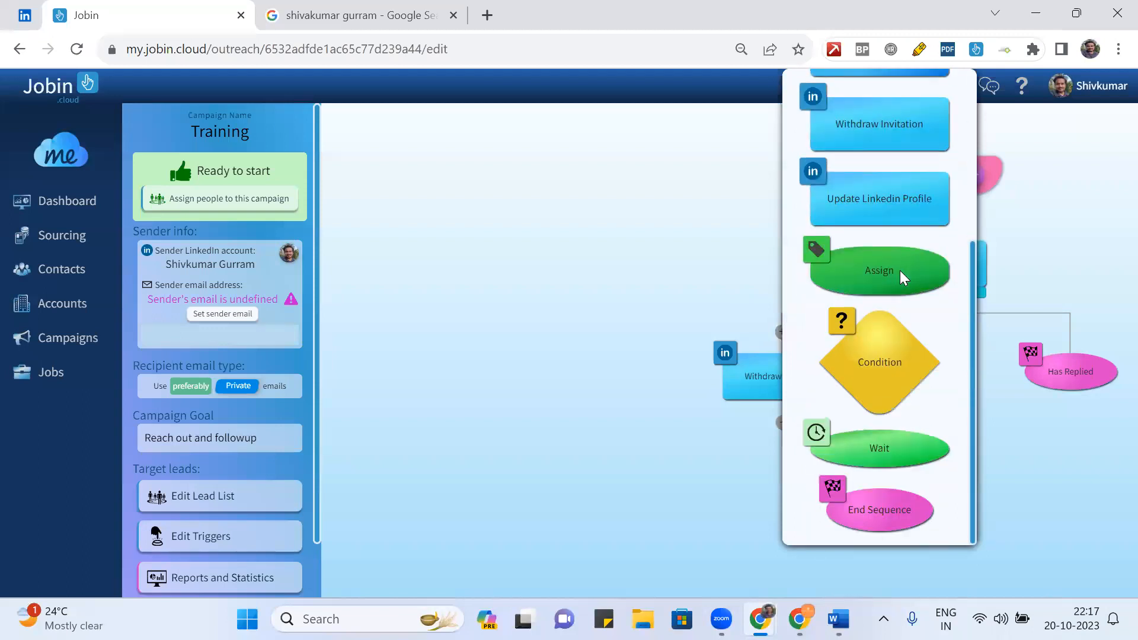
pyautogui.click(882, 451)
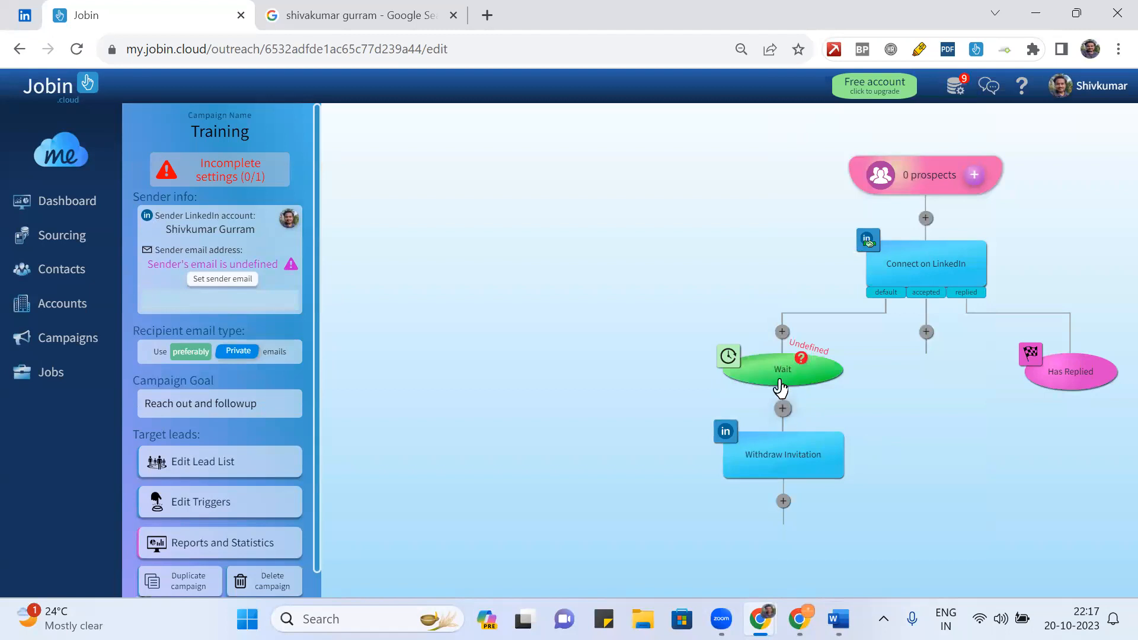
# - Give the new Wait step a delay of 7 days and apply it
pyautogui.click(734, 360)
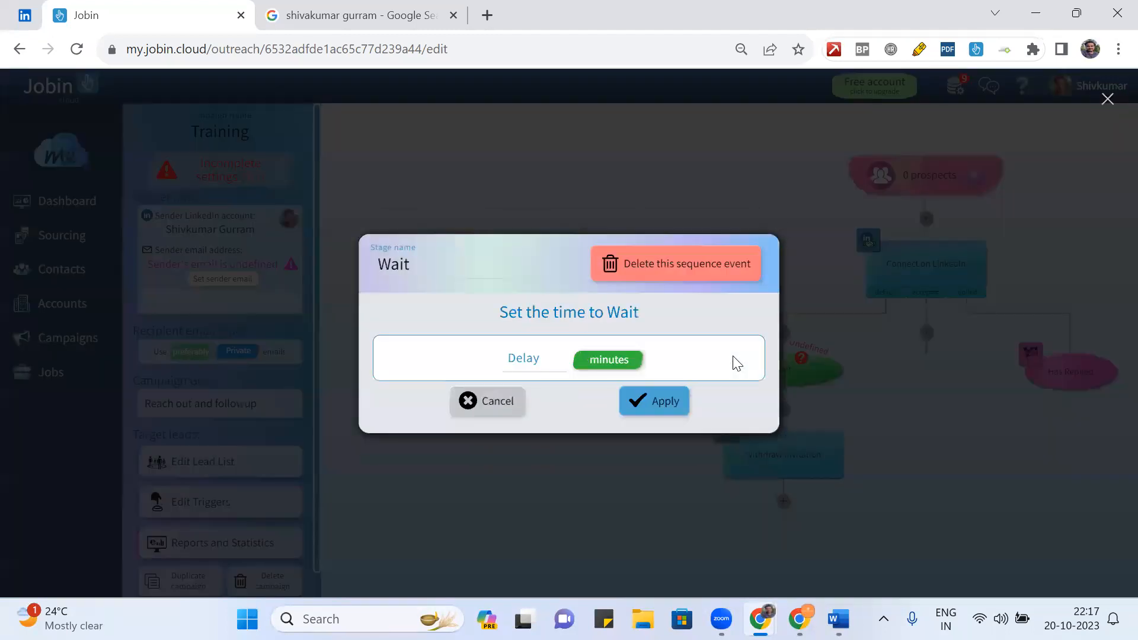
pyautogui.click(532, 355)
pyautogui.click(612, 361)
pyautogui.click(613, 361)
pyautogui.click(612, 361)
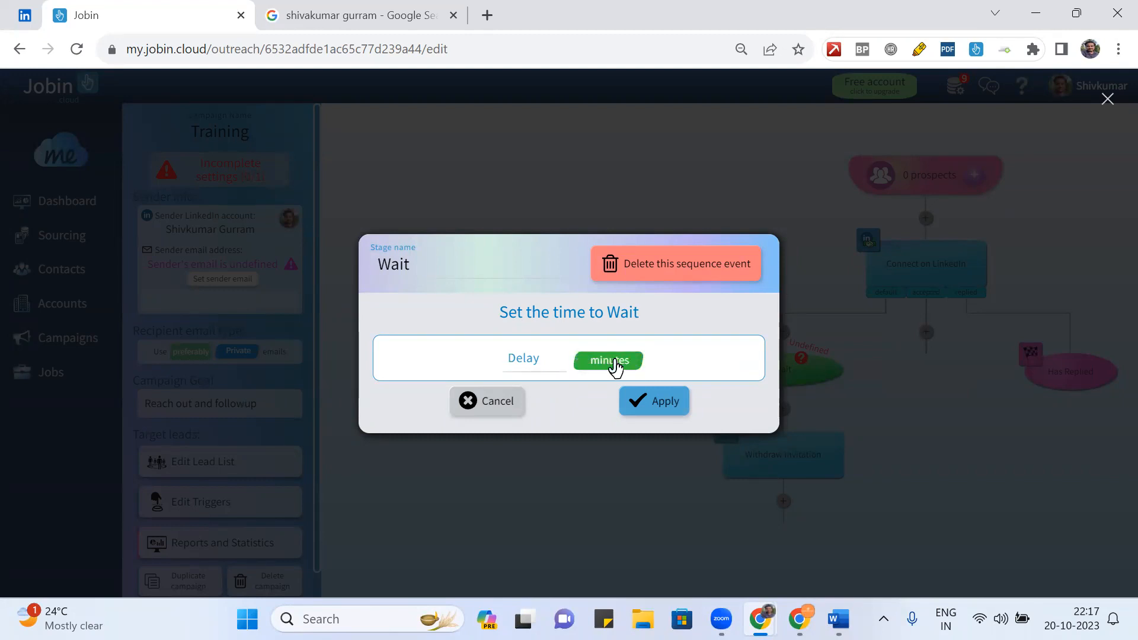
pyautogui.click(612, 362)
pyautogui.click(612, 361)
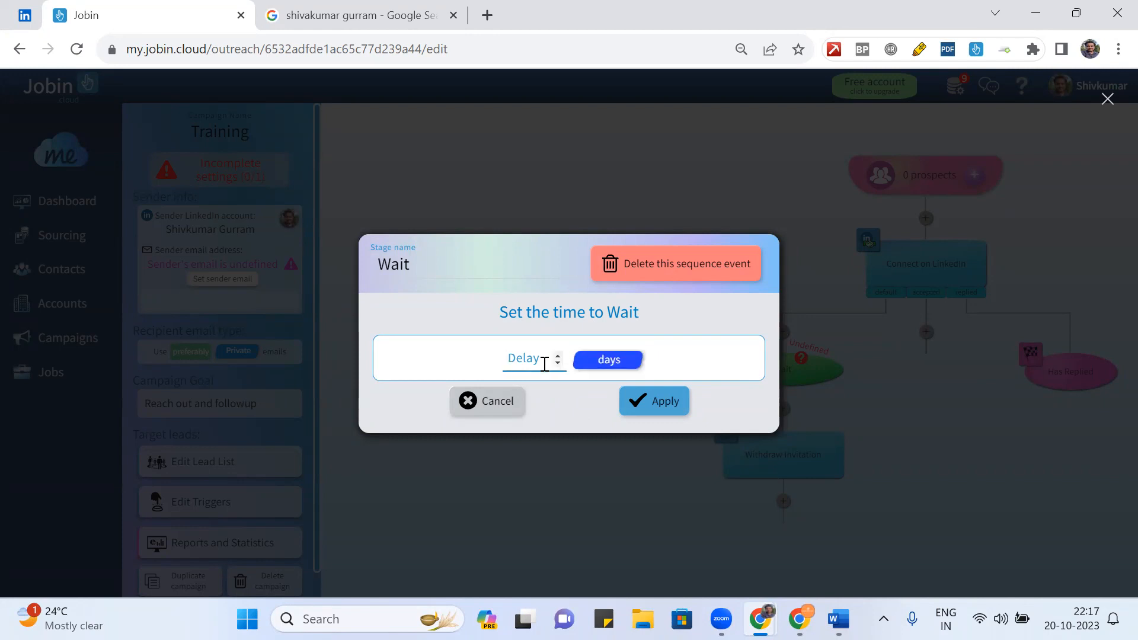
pyautogui.write('21')
pyautogui.press('BackSpace')
pyautogui.write('7')
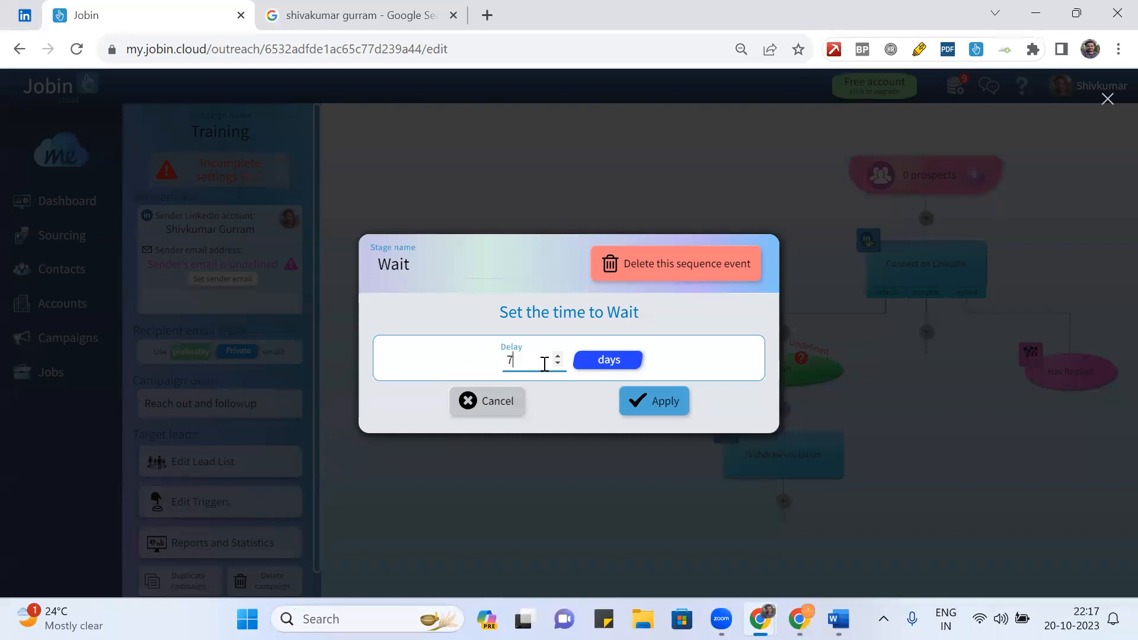
pyautogui.click(660, 402)
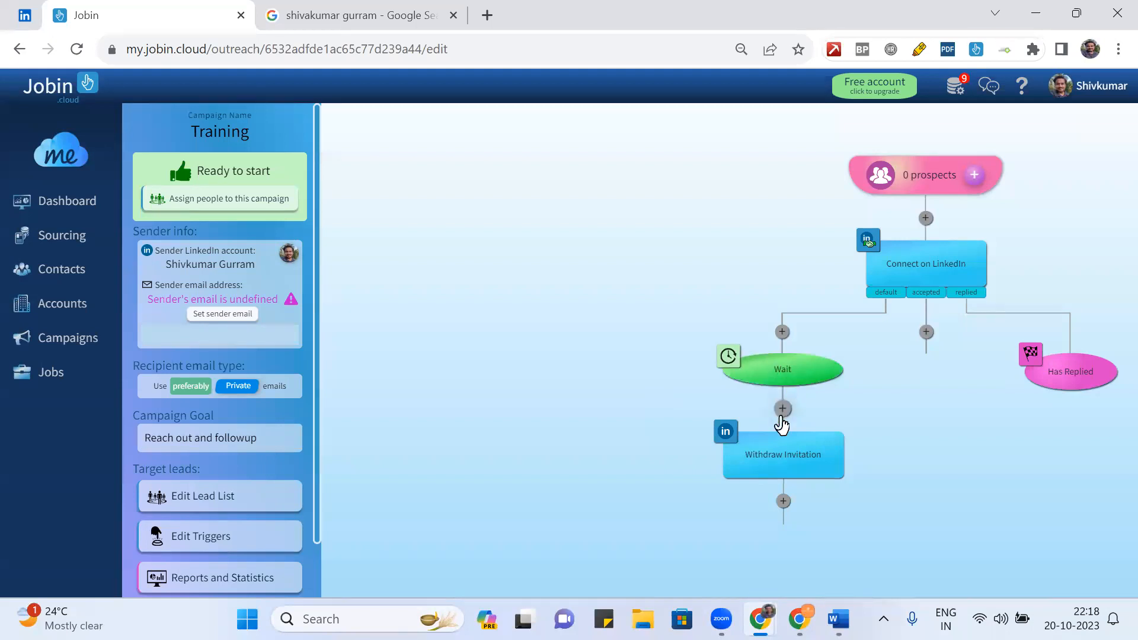
# - Add a Wait step below Withdraw Invitation
pyautogui.click(781, 503)
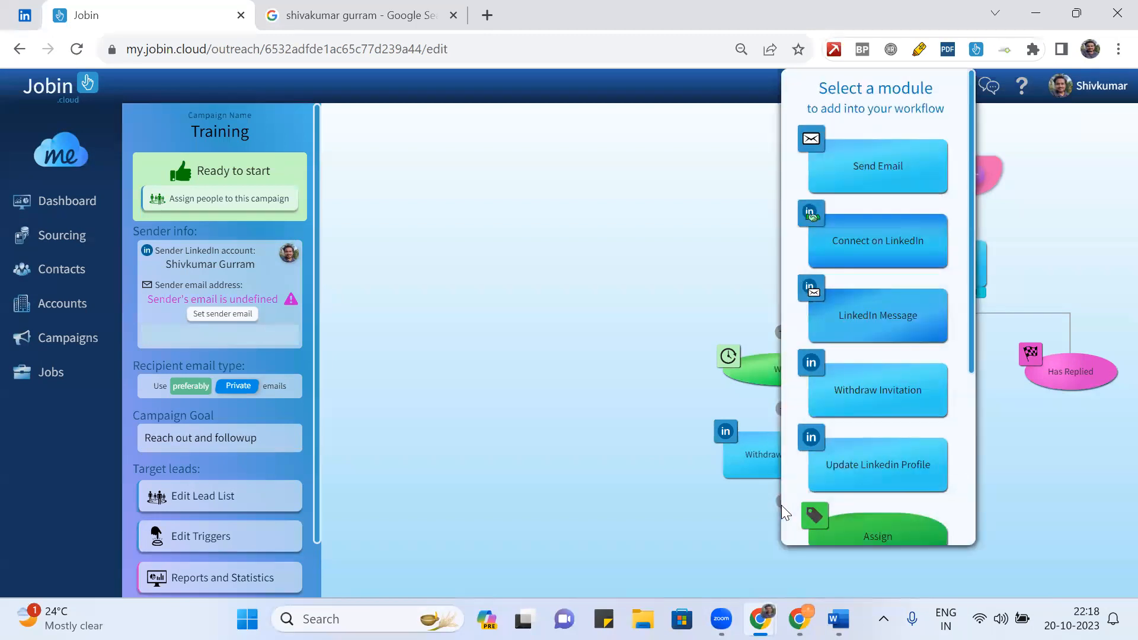
pyautogui.scroll(-3, 908, 501)
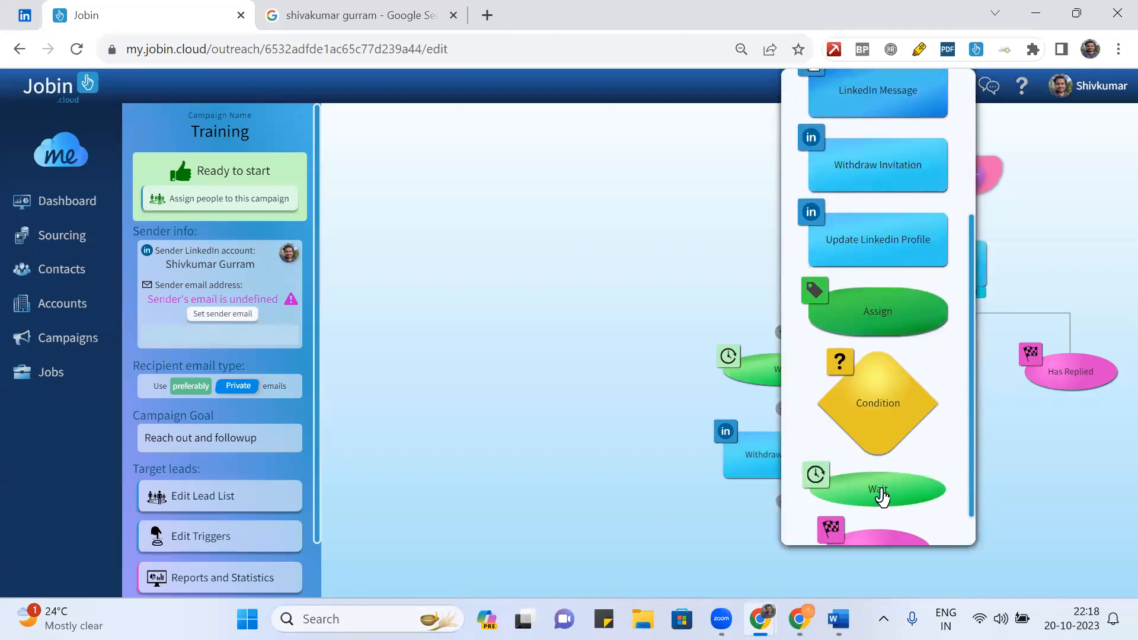
pyautogui.click(881, 489)
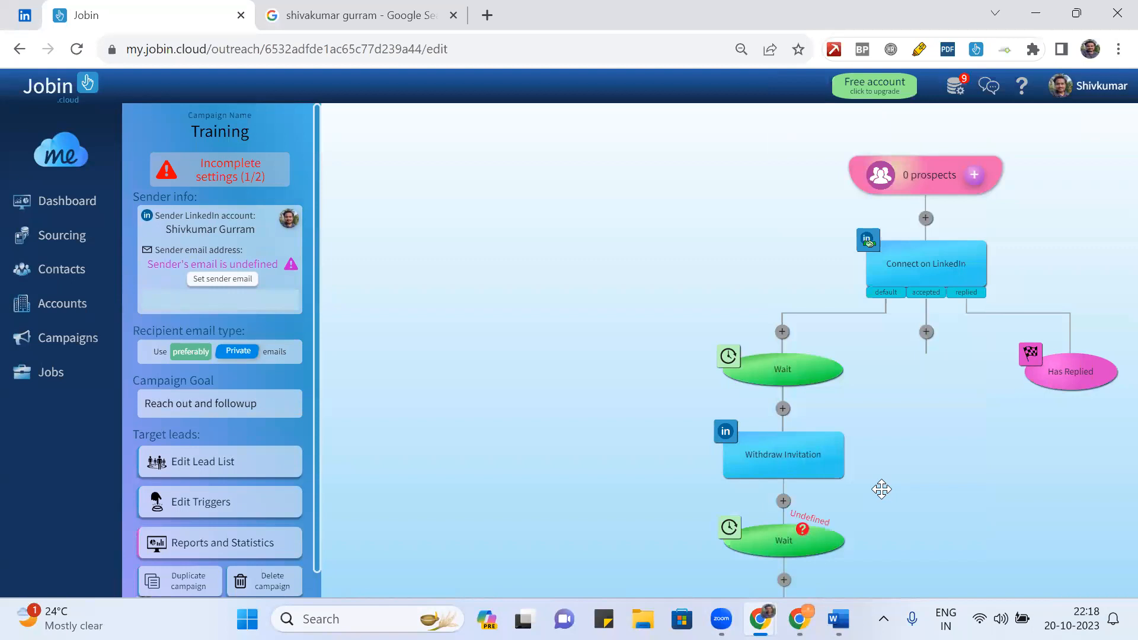
# - Set that Wait step's delay to 22 days and apply it
pyautogui.click(728, 529)
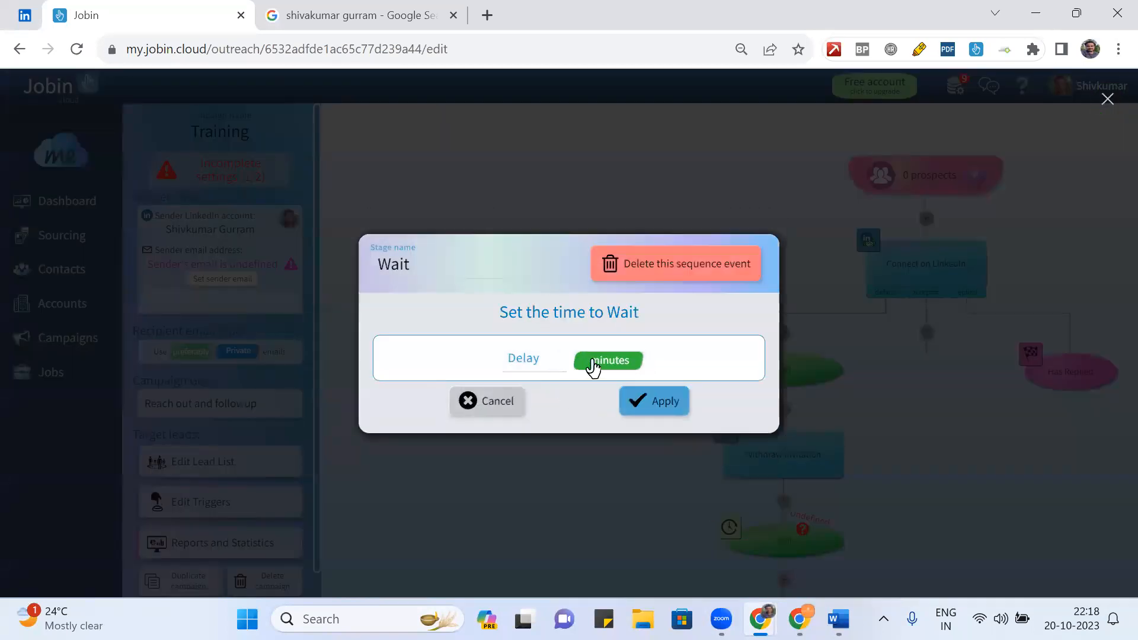
pyautogui.click(598, 366)
pyautogui.click(599, 366)
pyautogui.click(537, 359)
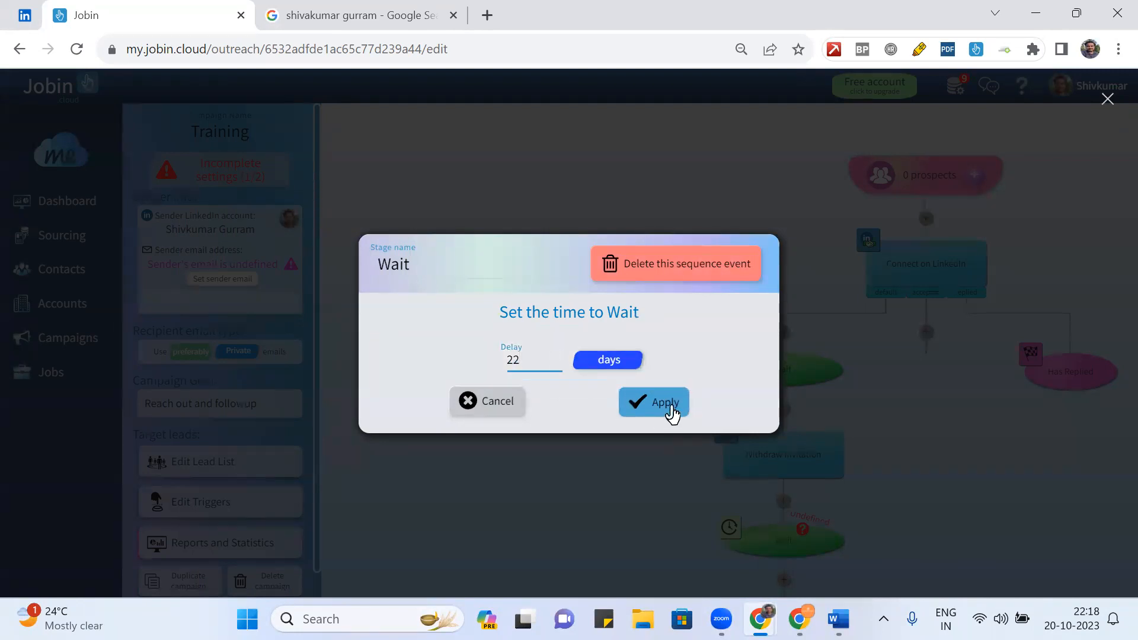
pyautogui.click(670, 407)
pyautogui.scroll(5, 899, 450)
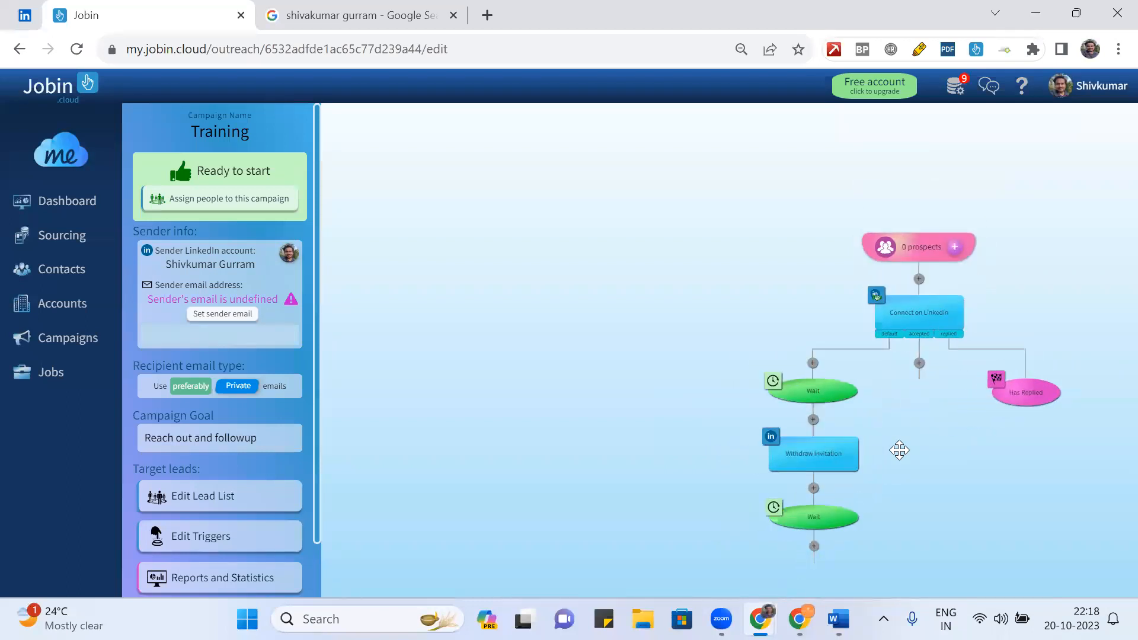
# - Add a Connect on LinkedIn reconnect step after the 22-day Wait, then pan to the flow's start
pyautogui.click(815, 546)
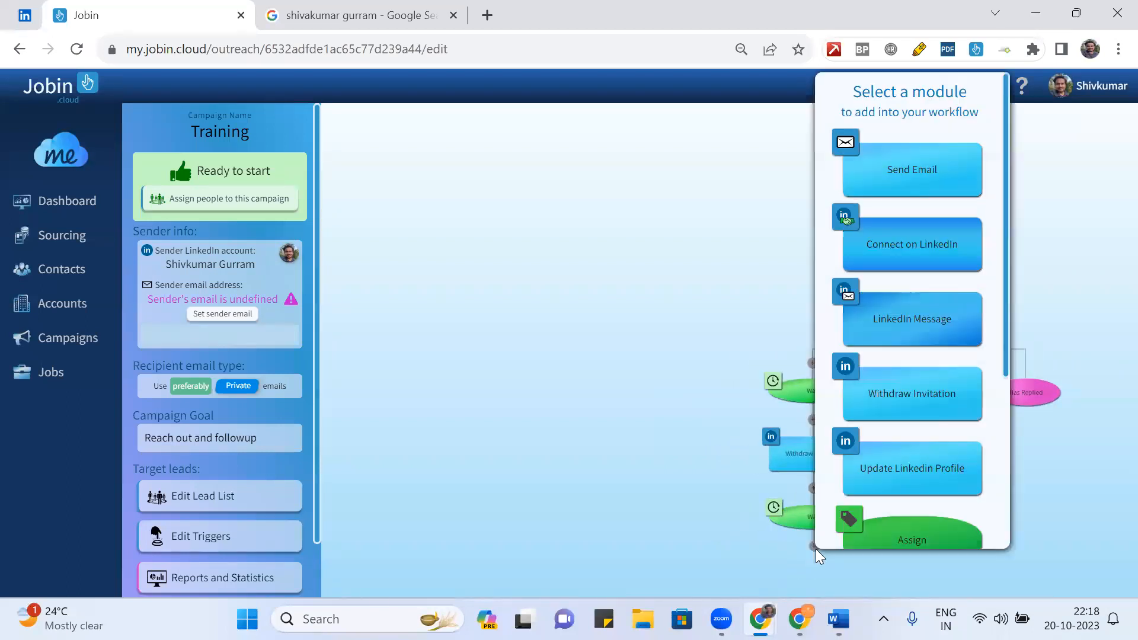
pyautogui.click(916, 243)
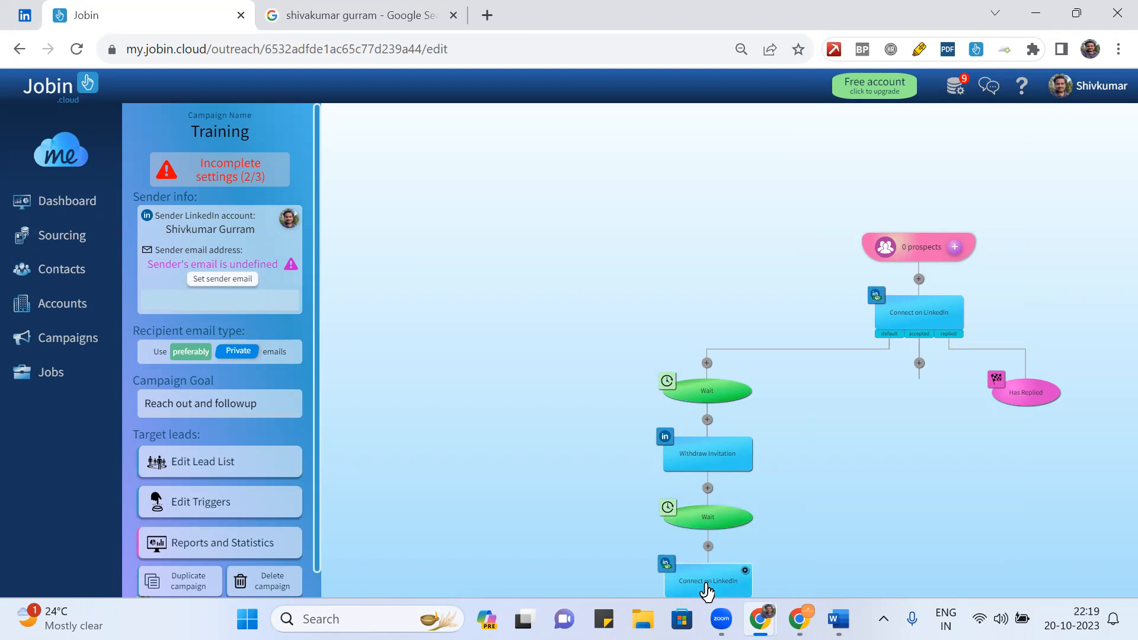
pyautogui.moveTo(777, 515); pyautogui.dragTo(707, 370)
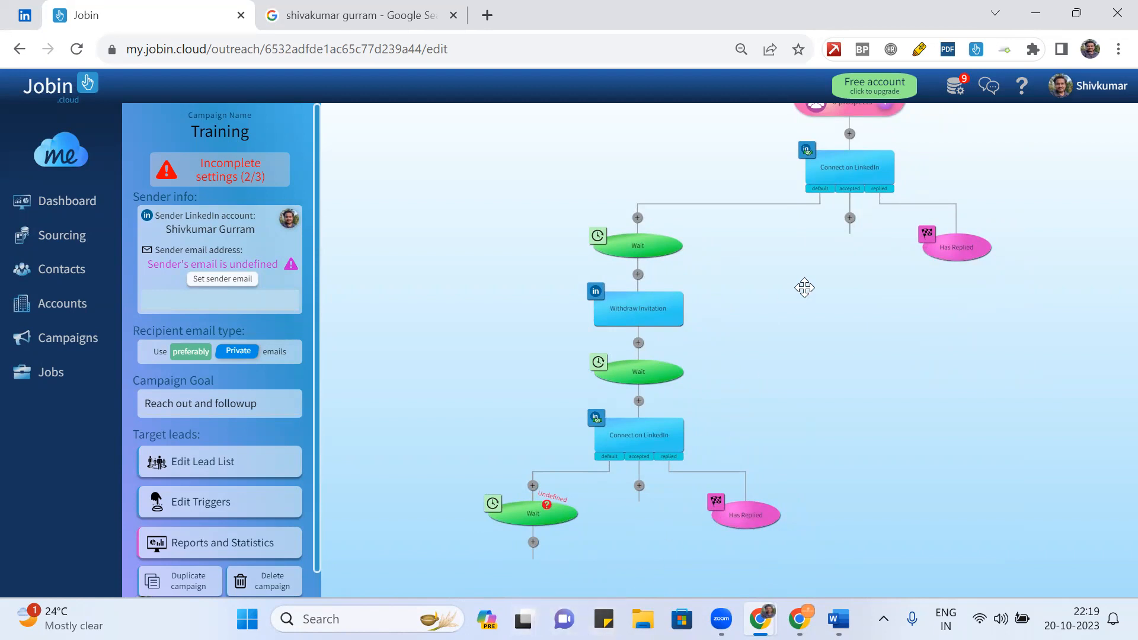
pyautogui.moveTo(719, 310); pyautogui.dragTo(644, 346)
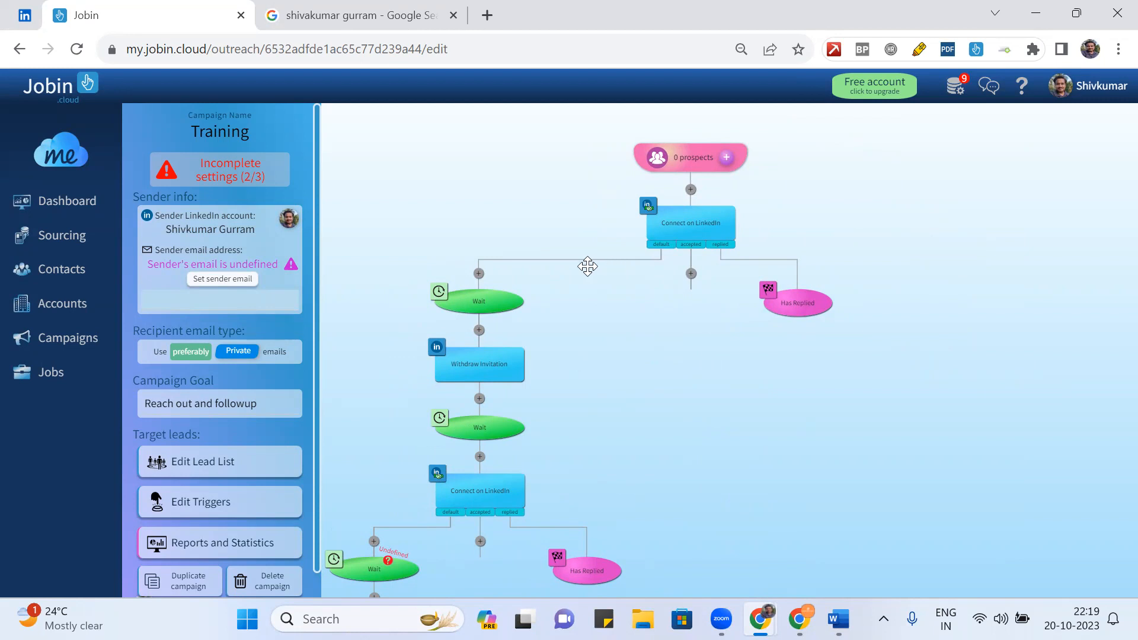
pyautogui.moveTo(479, 304)
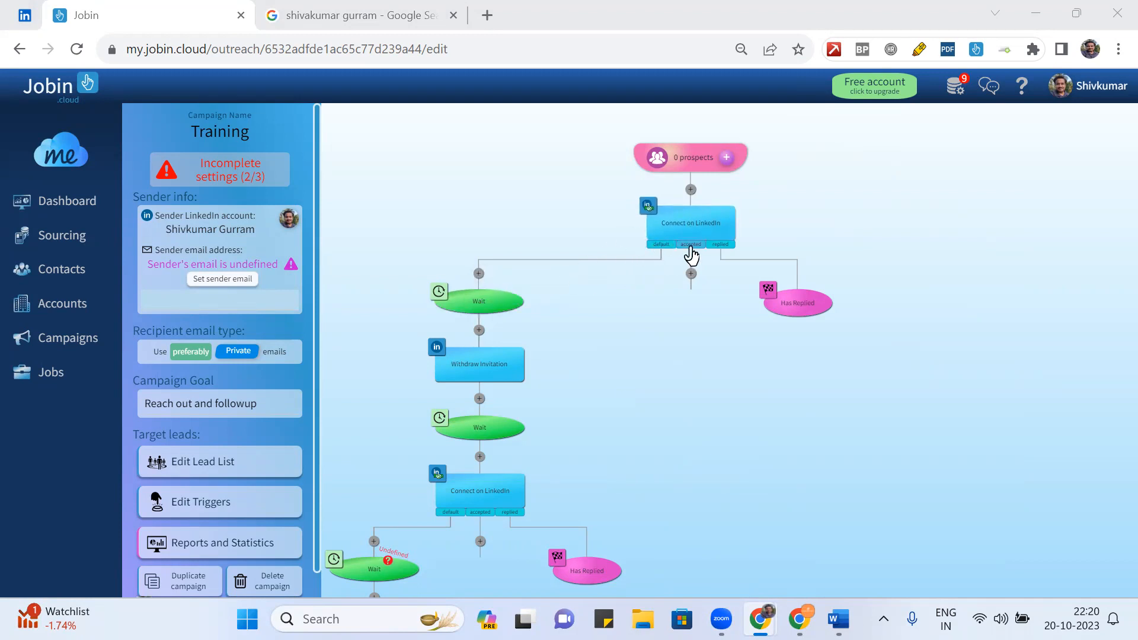
# - Zoom in on the first Connect on LinkedIn step and its default, accepted and replied branches
pyautogui.scroll(5, 811, 231)
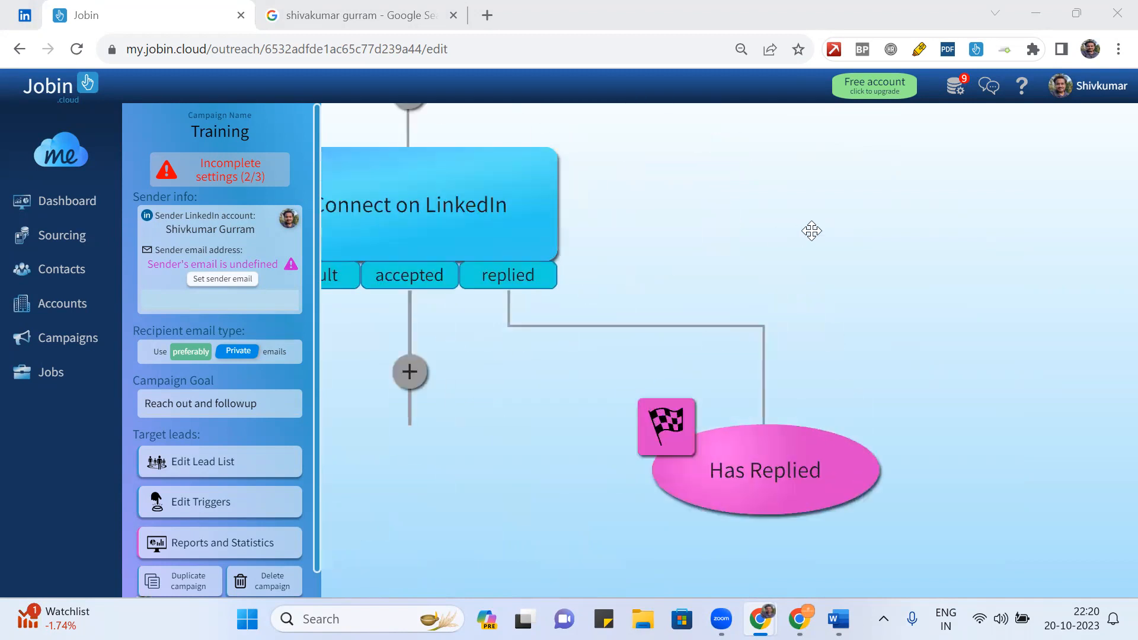
# - Pan the canvas along the branches to Withdraw Invitation, dismissing the stray browser menu
pyautogui.moveTo(812, 231); pyautogui.dragTo(998, 268)
pyautogui.scroll(-2, 829, 264)
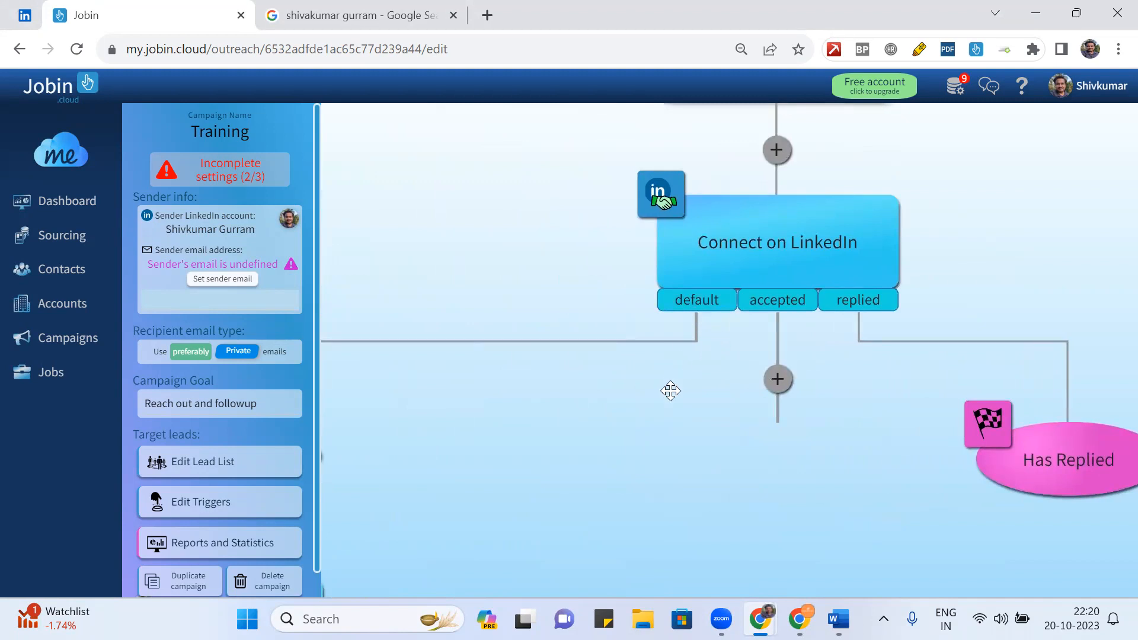
pyautogui.moveTo(670, 391); pyautogui.dragTo(1075, 11)
pyautogui.rightClick(1075, 10)
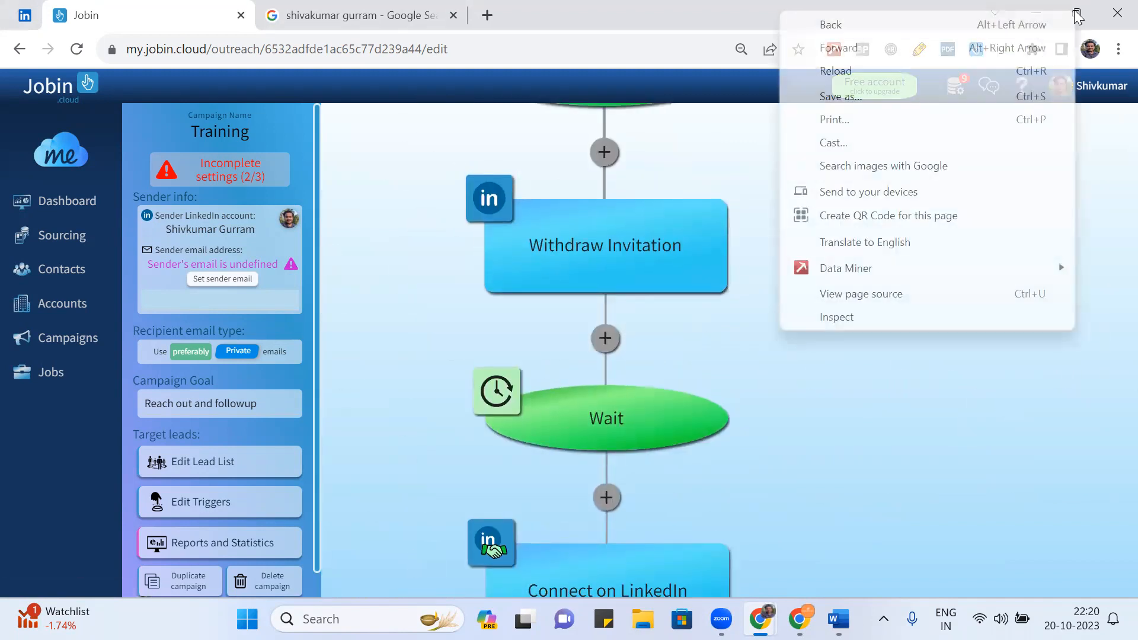
pyautogui.click(829, 396)
# - Pan to the upper Wait and reconnect step, then switch to the LinkedIn window
pyautogui.moveTo(812, 262); pyautogui.dragTo(787, 478)
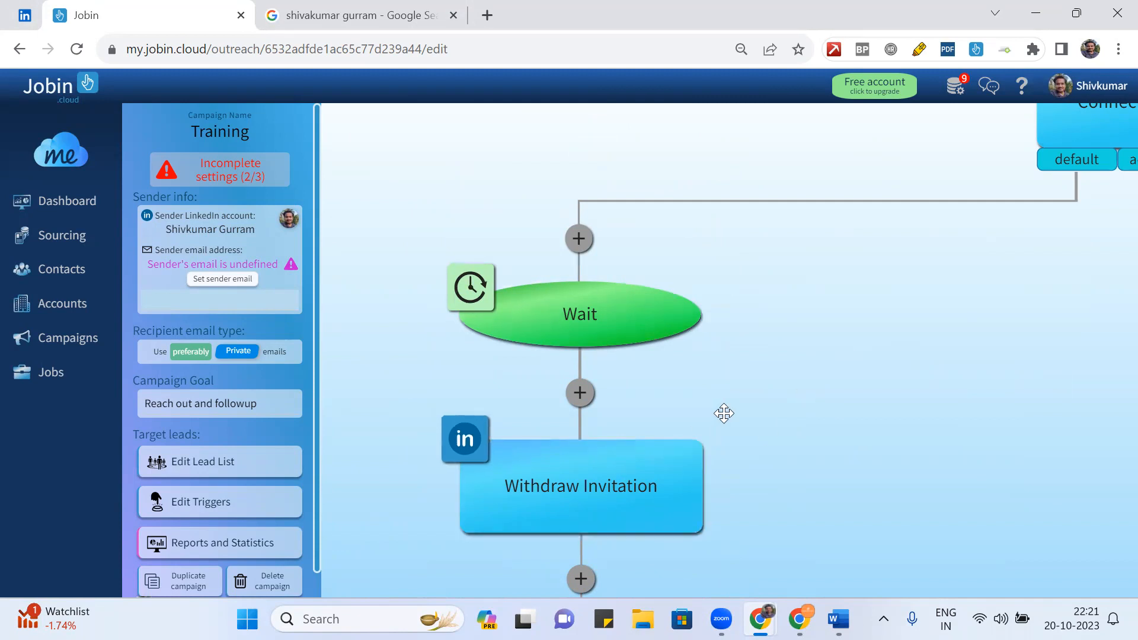
pyautogui.moveTo(724, 413); pyautogui.dragTo(702, 152)
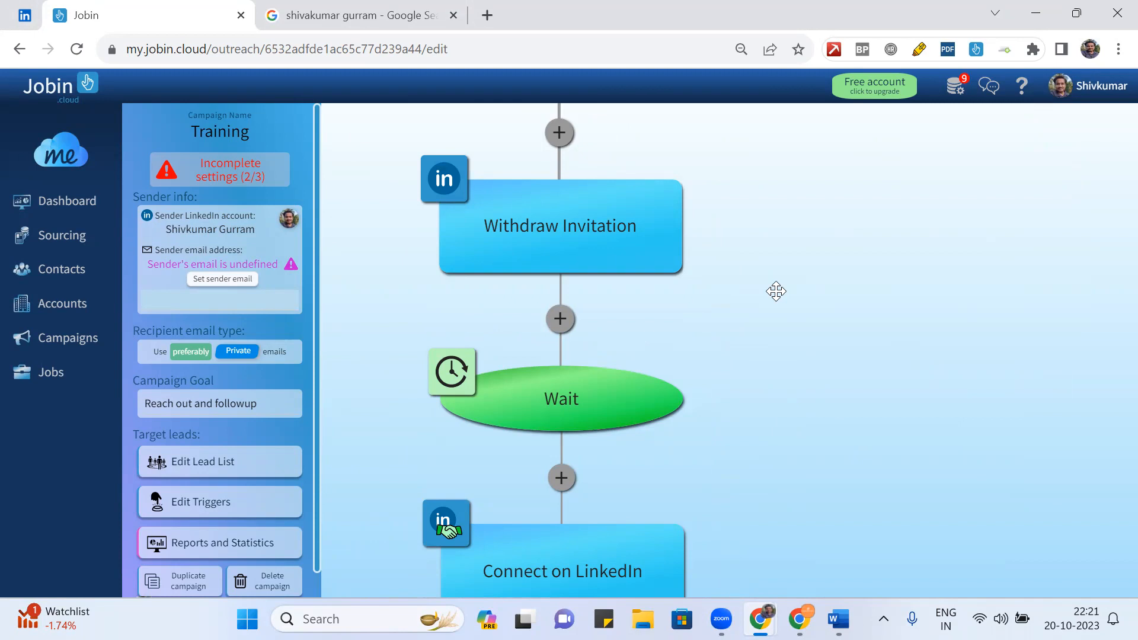
pyautogui.click(747, 92)
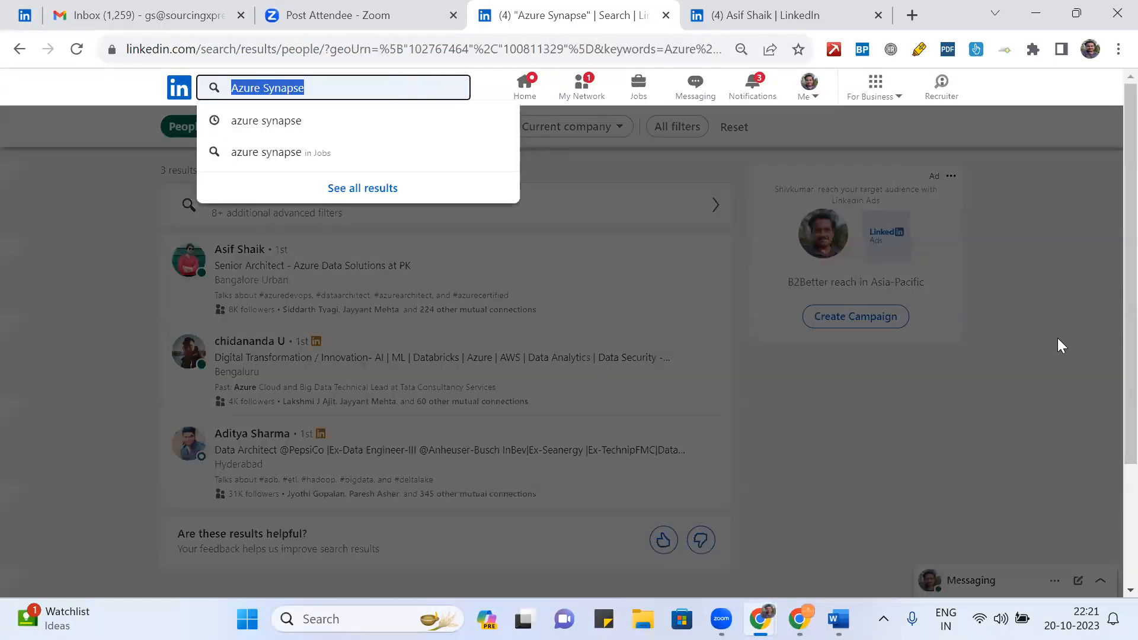
pyautogui.click(1057, 338)
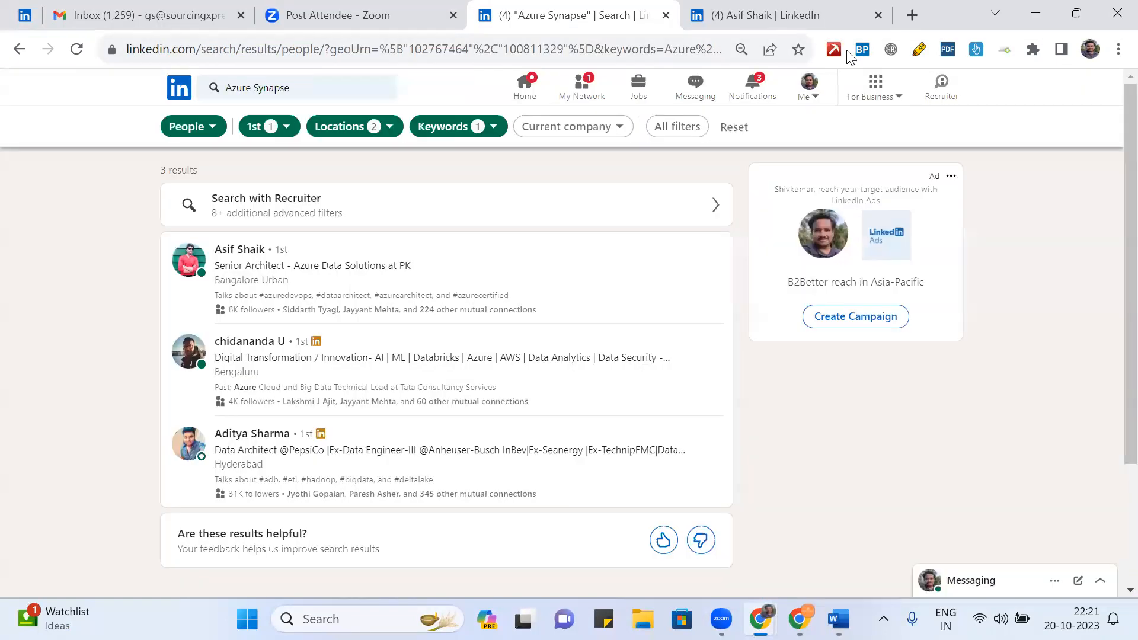
# - Accept the incoming connection invitation from LinkedIn's My Network page
pyautogui.click(807, 13)
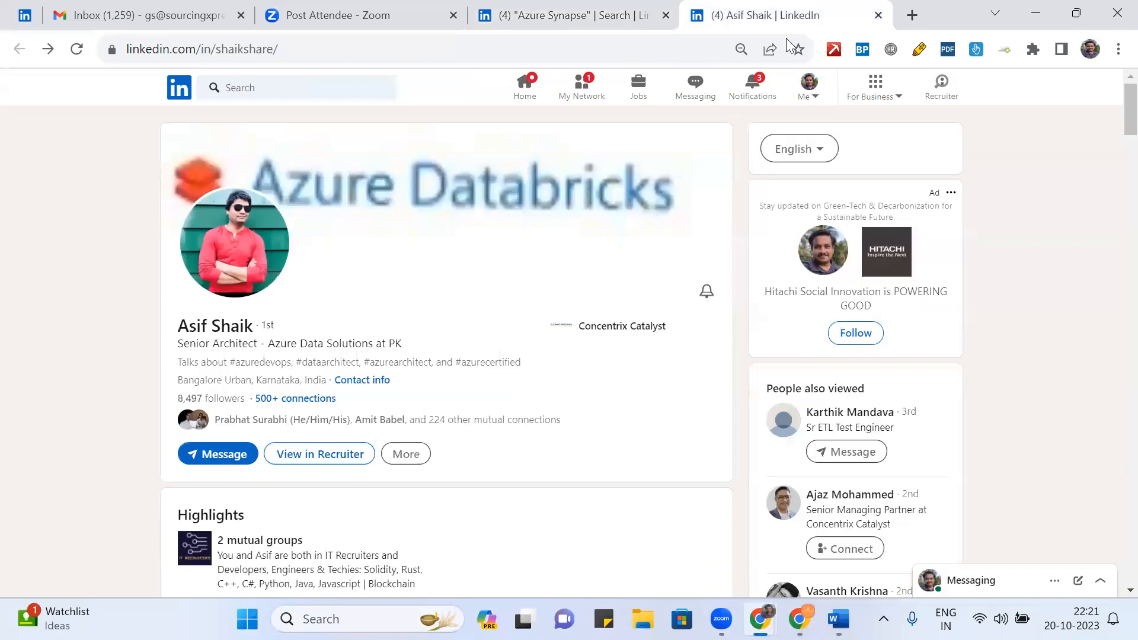
pyautogui.click(750, 94)
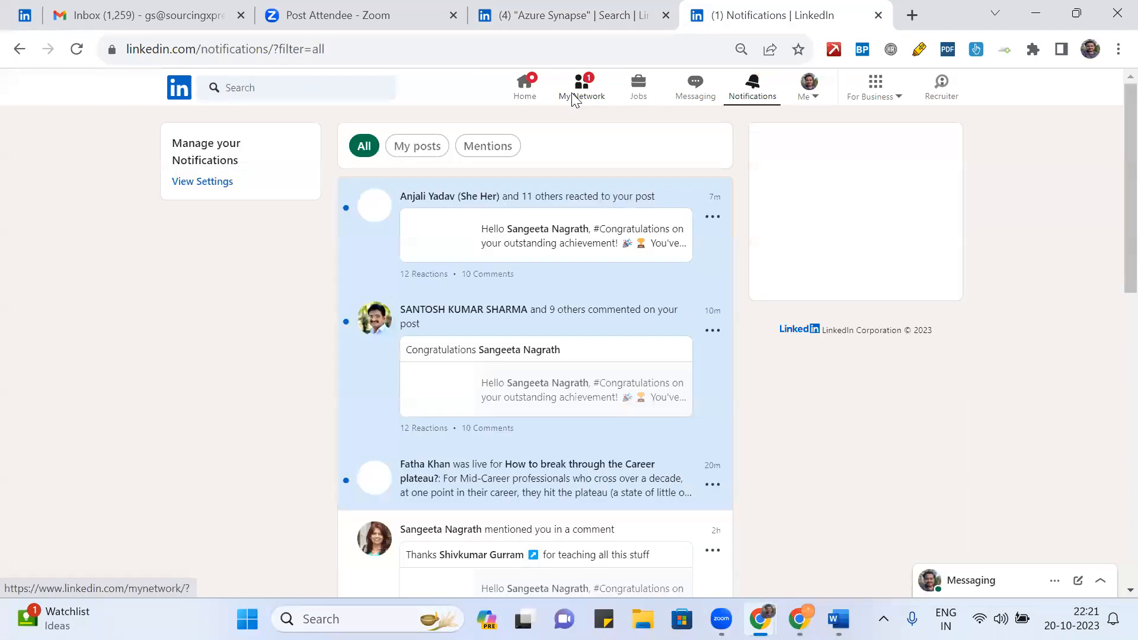
pyautogui.click(573, 98)
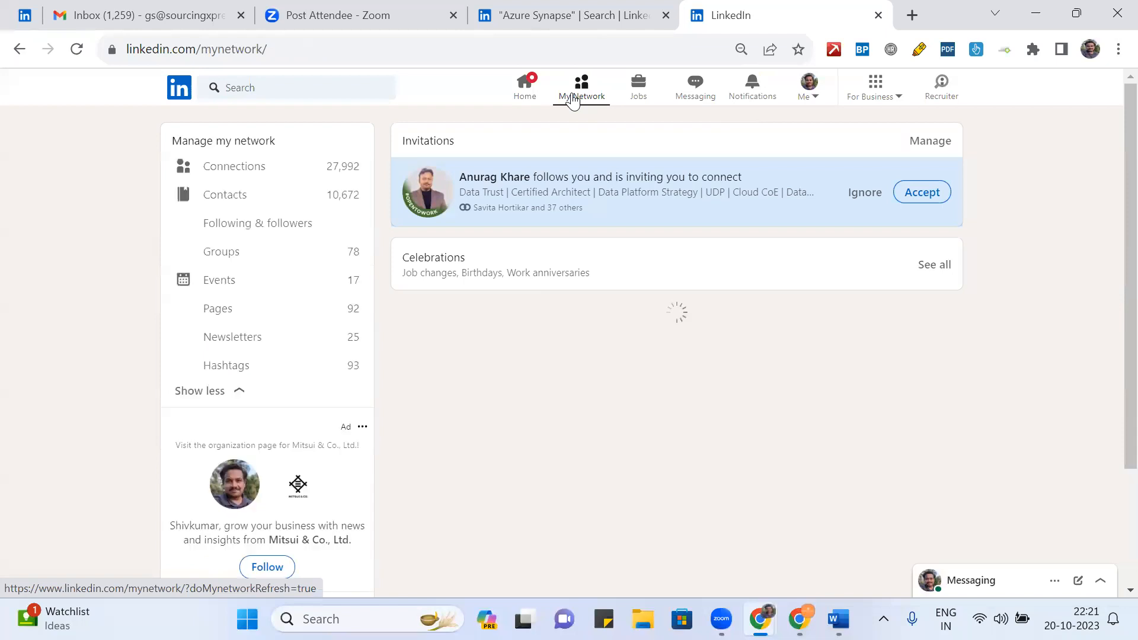
pyautogui.click(926, 198)
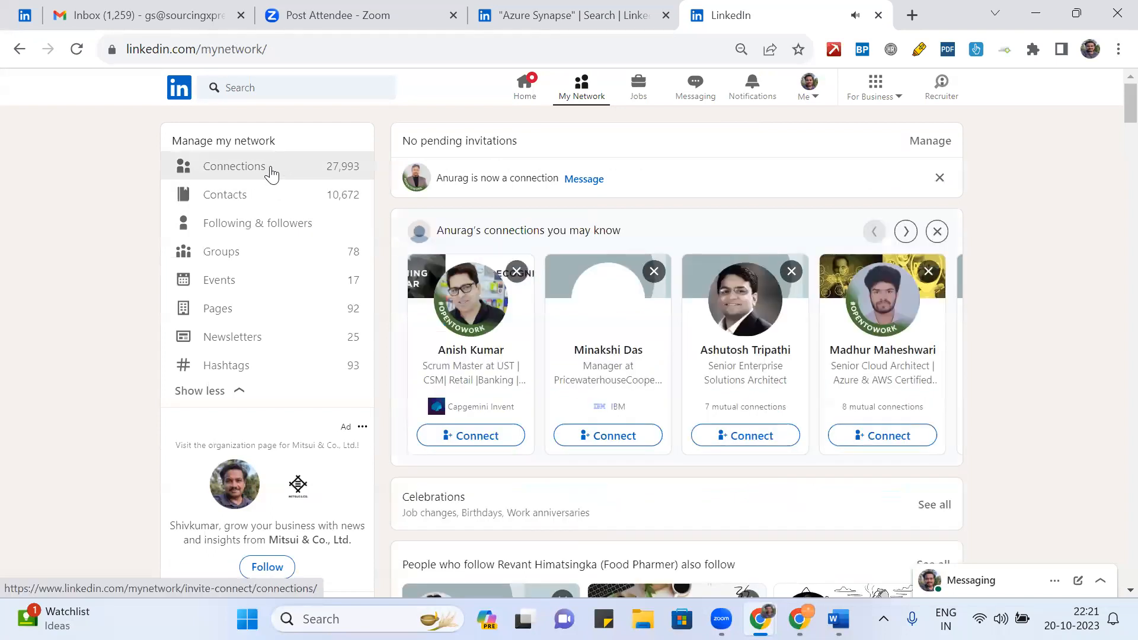
# - Open Manage invitations and browse the Sent list of 248 pending people invitations
pyautogui.click(941, 144)
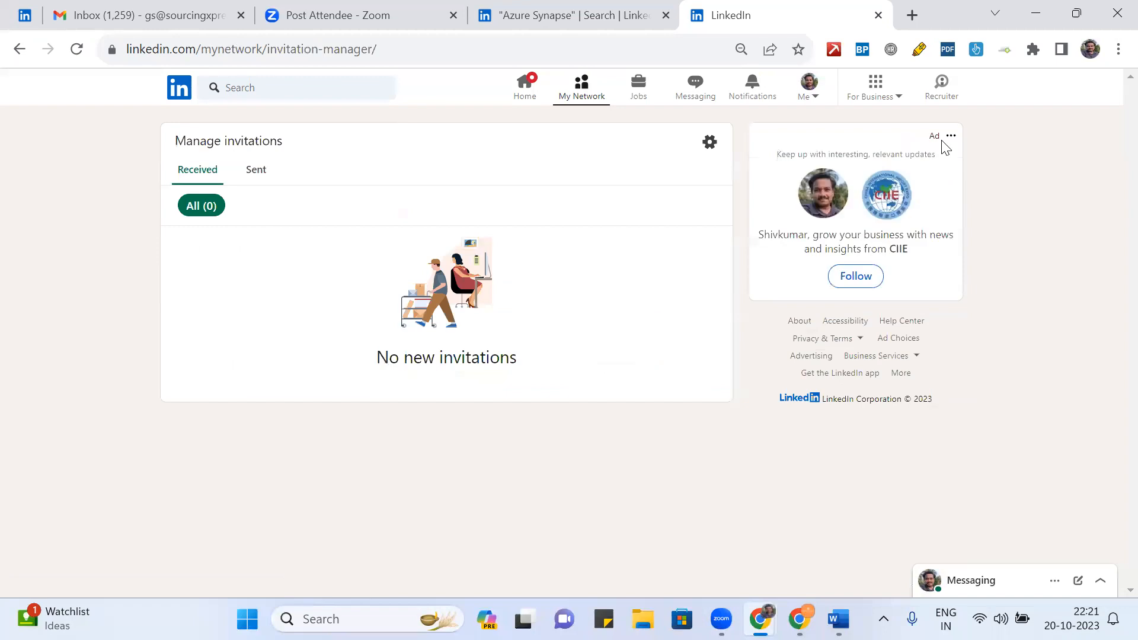
pyautogui.click(255, 176)
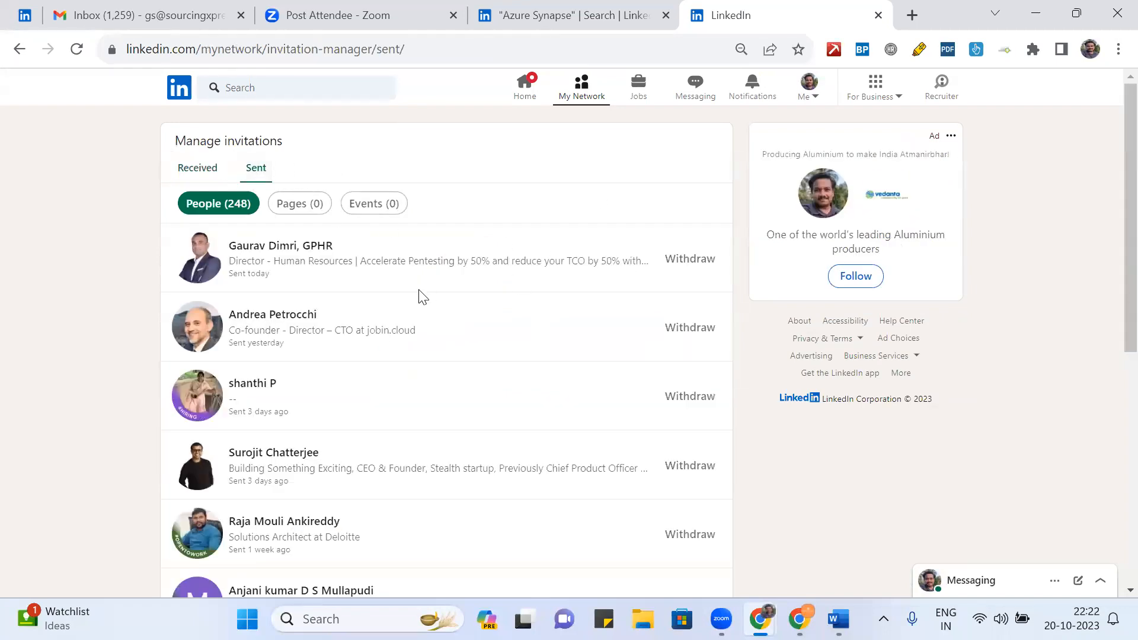
pyautogui.scroll(-2, 474, 297)
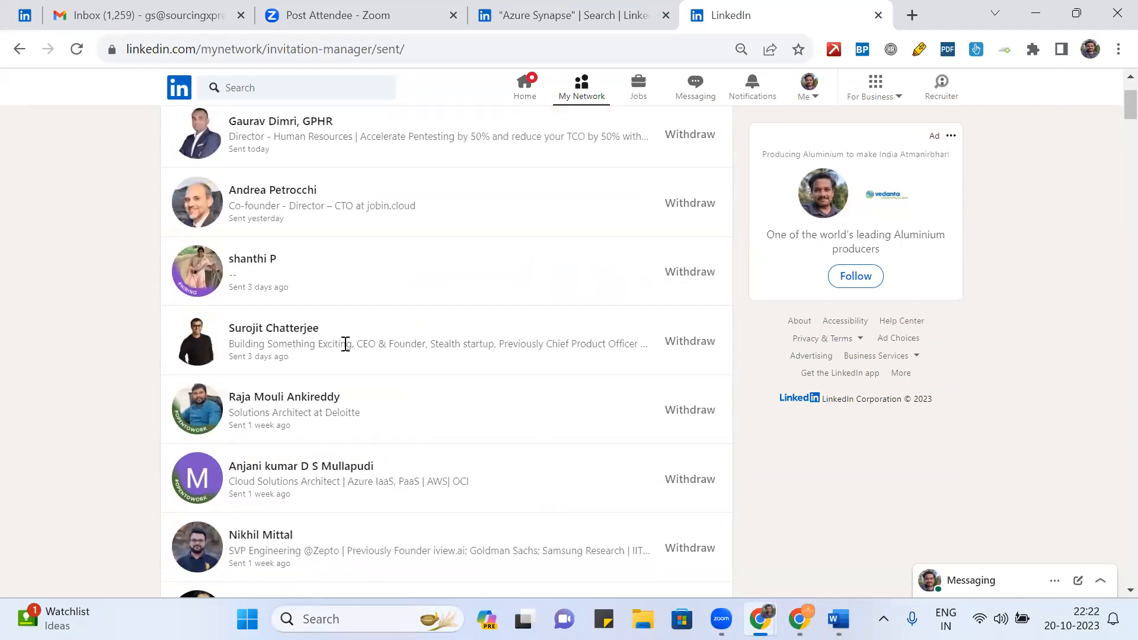
pyautogui.scroll(-1, 345, 344)
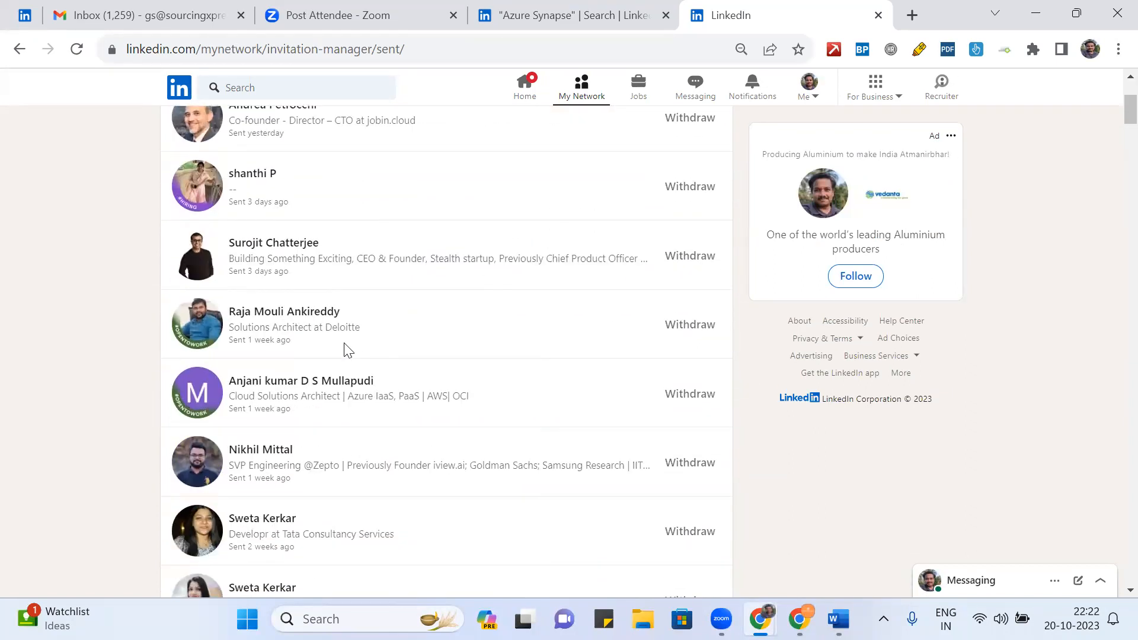
# - From the Sent invitations list, bring up the Withdraw invitation confirmation for the Deloitte Solutions Architect
pyautogui.click(294, 314)
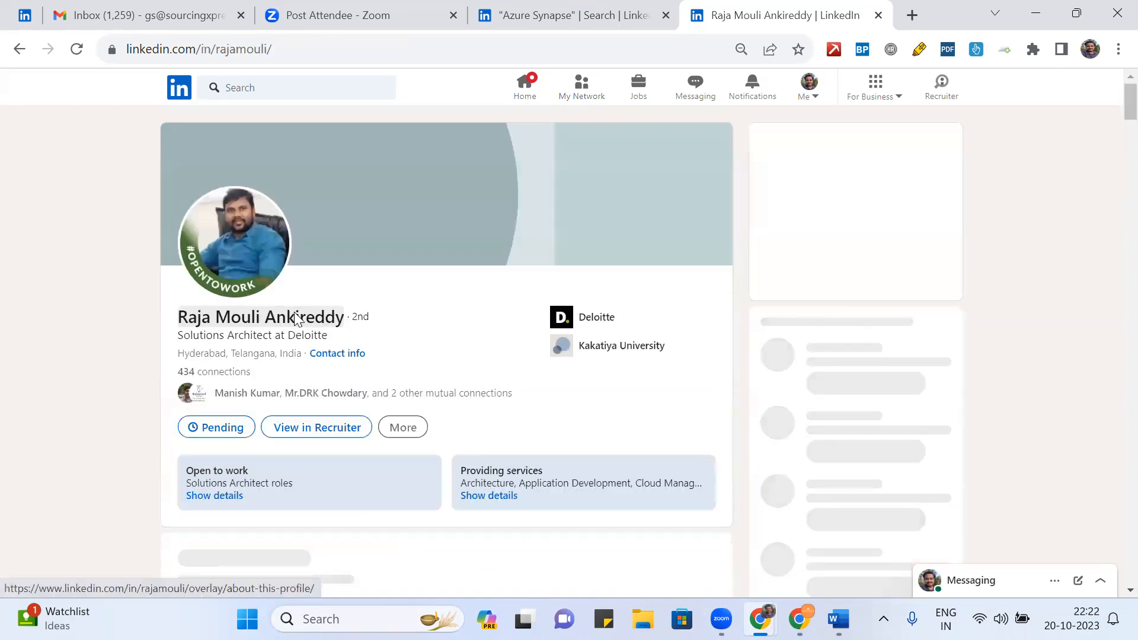
pyautogui.scroll(-1, 417, 326)
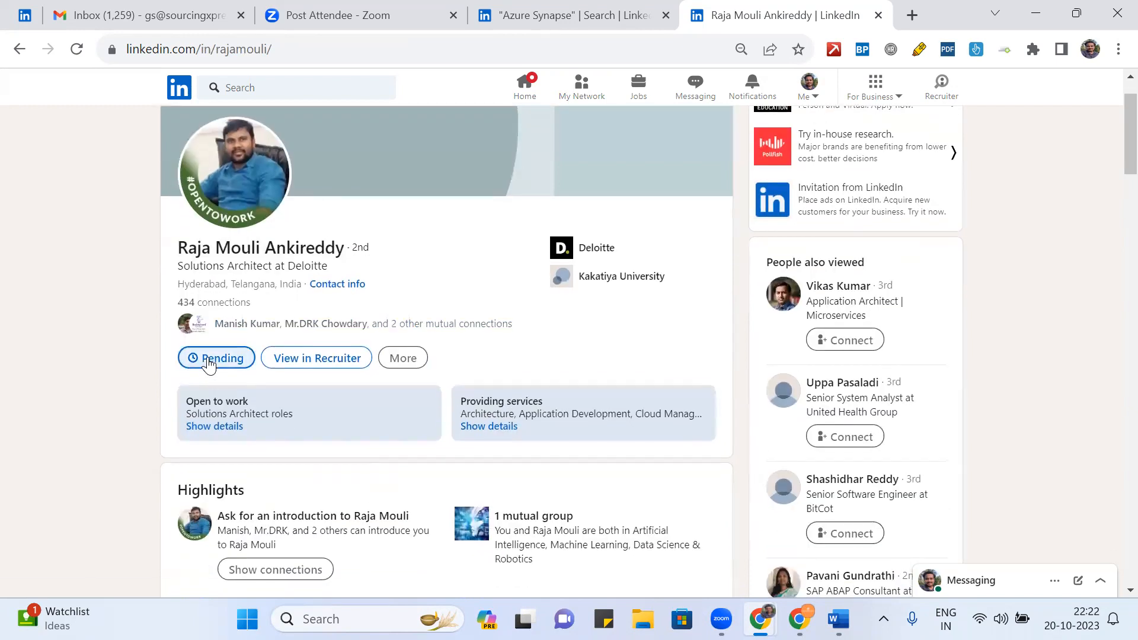
pyautogui.click(414, 363)
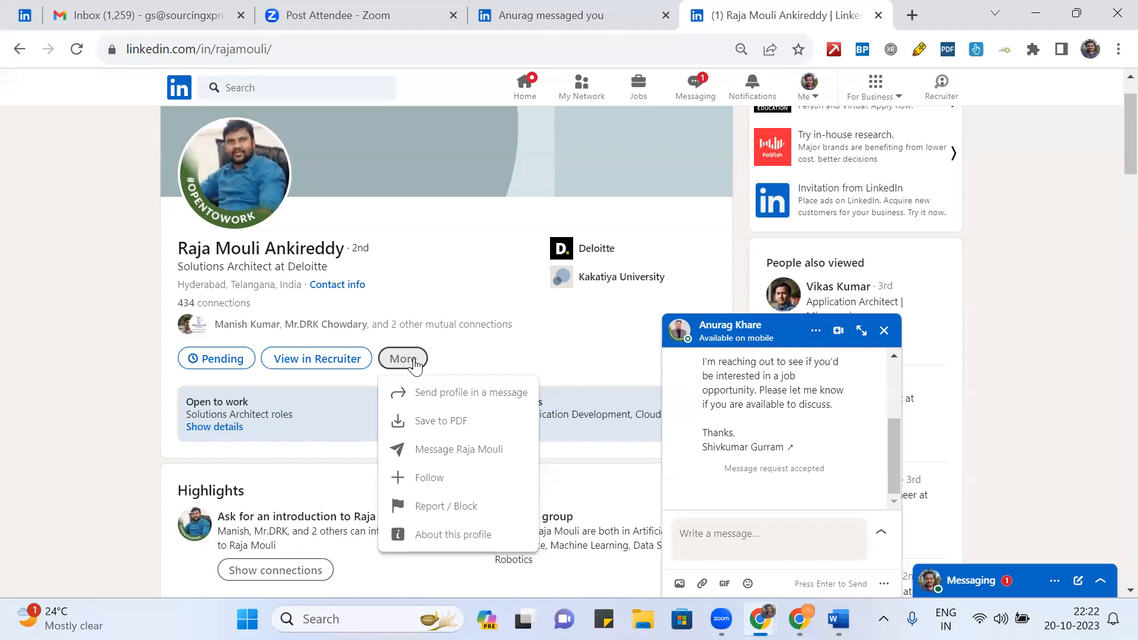
pyautogui.click(206, 359)
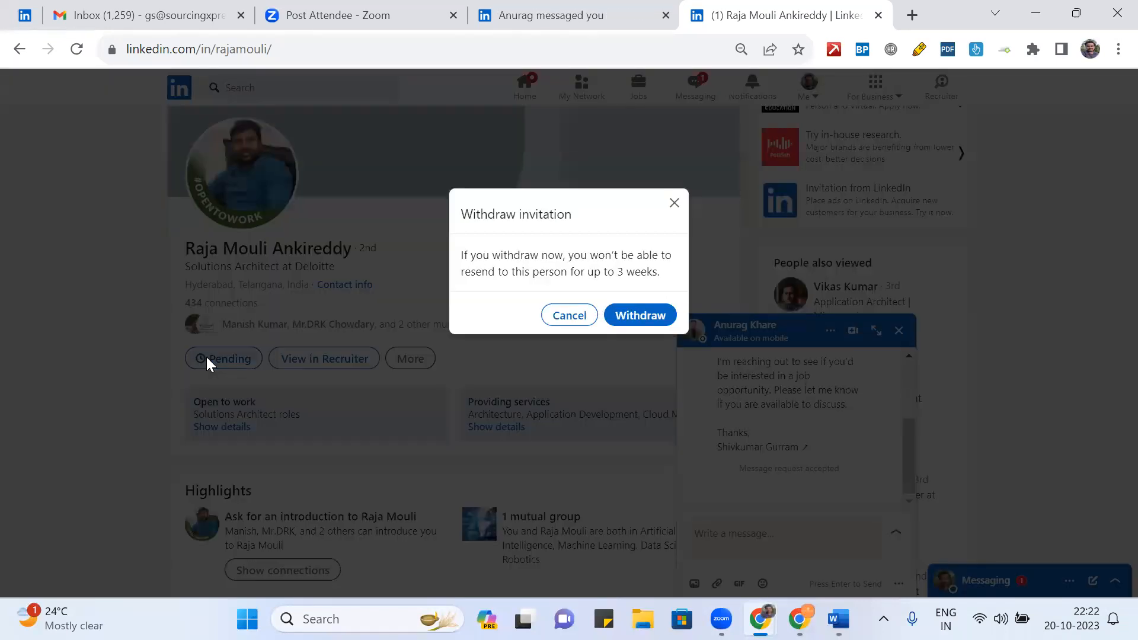
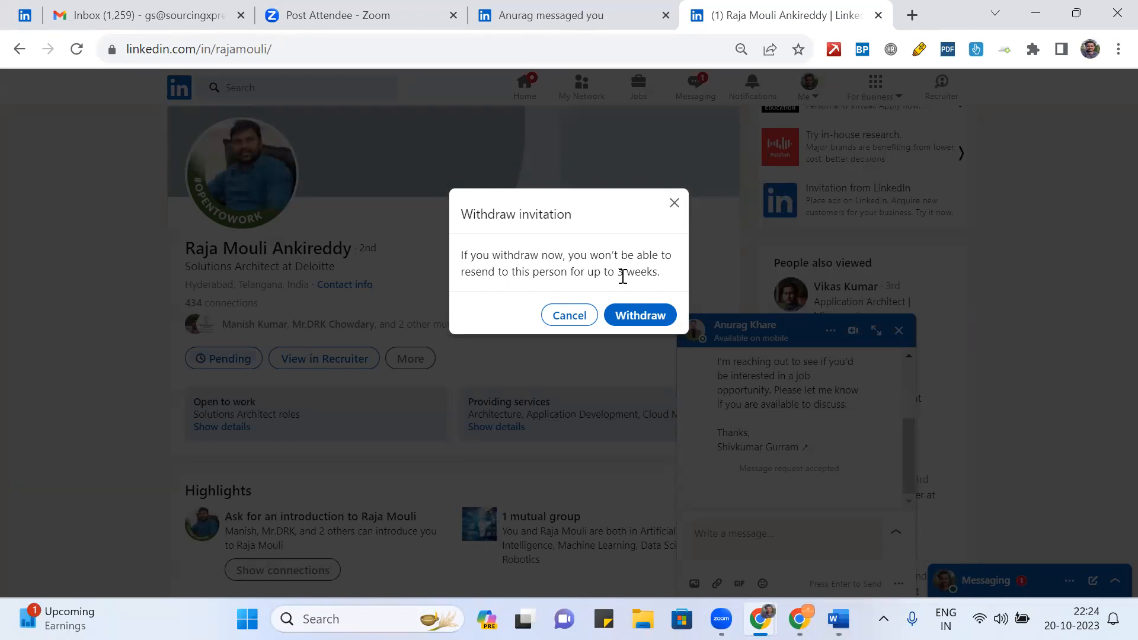
# - Bring the Jobin window showing the Training campaign flow to the front from the Chrome taskbar preview
pyautogui.moveTo(761, 620)
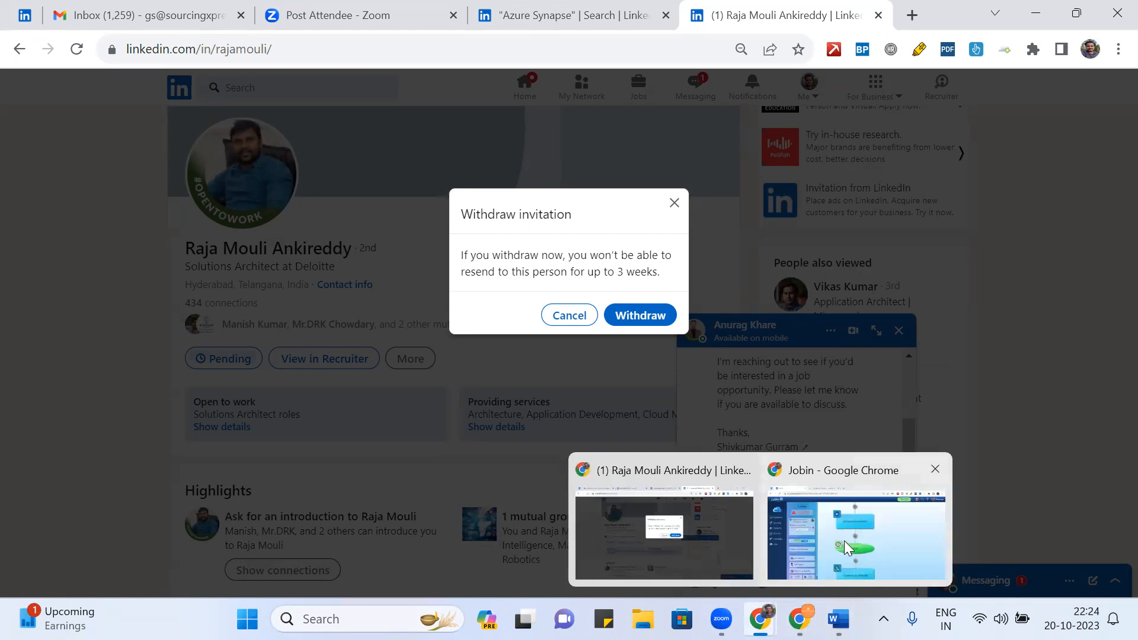
pyautogui.click(904, 539)
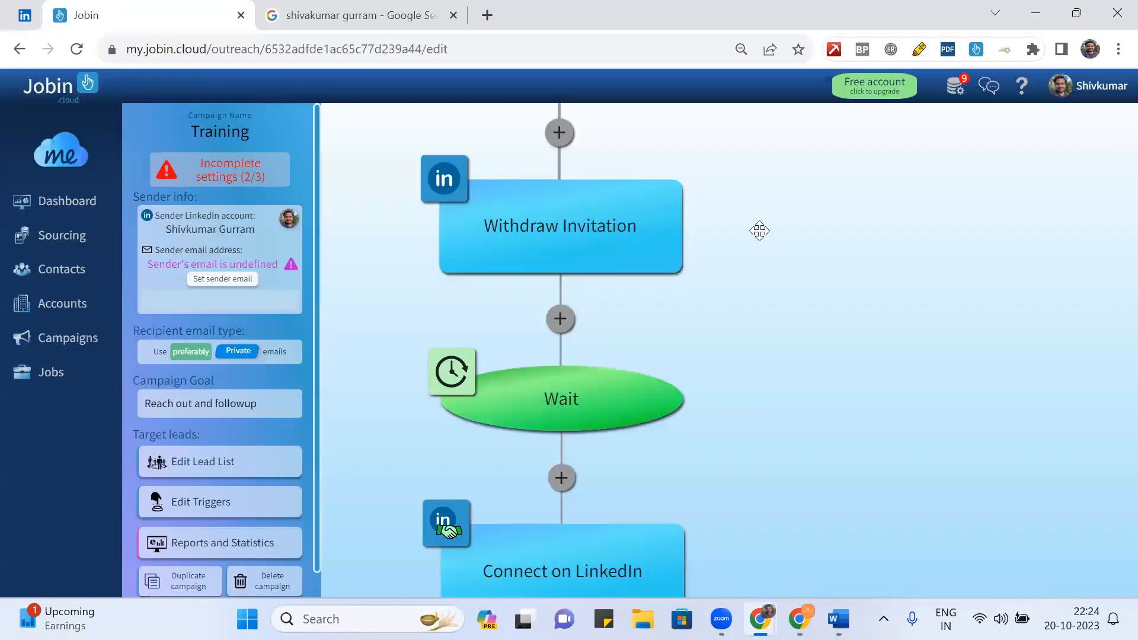
pyautogui.moveTo(759, 230); pyautogui.dragTo(750, 288)
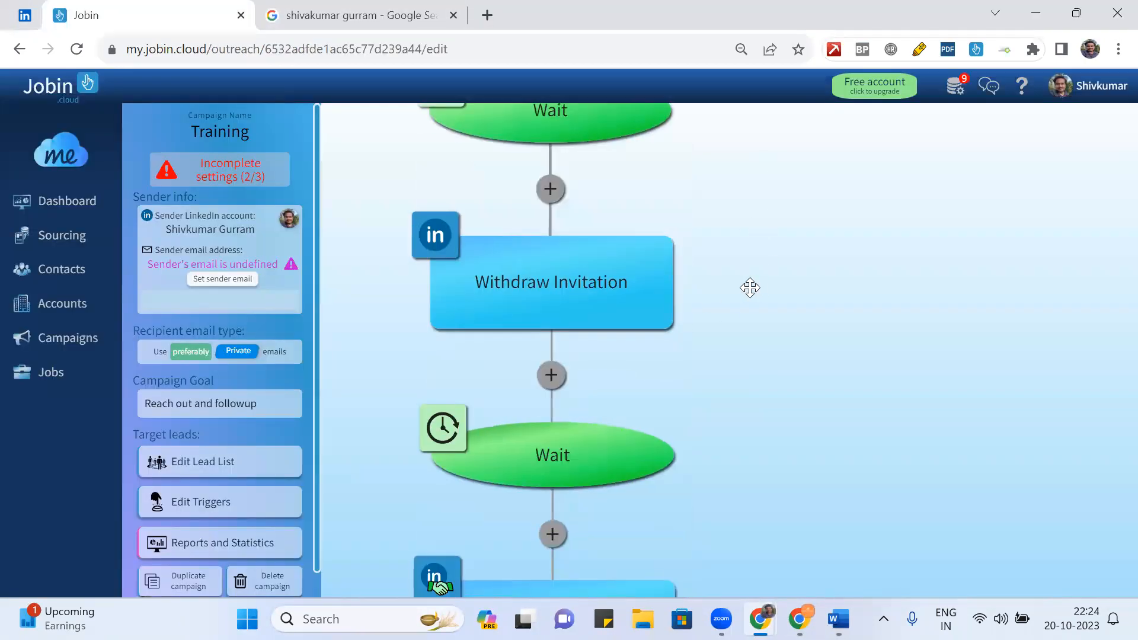
pyautogui.scroll(-3, 749, 287)
pyautogui.scroll(3, 750, 287)
pyautogui.scroll(-2, 750, 287)
pyautogui.scroll(3, 750, 287)
pyautogui.scroll(-3, 750, 287)
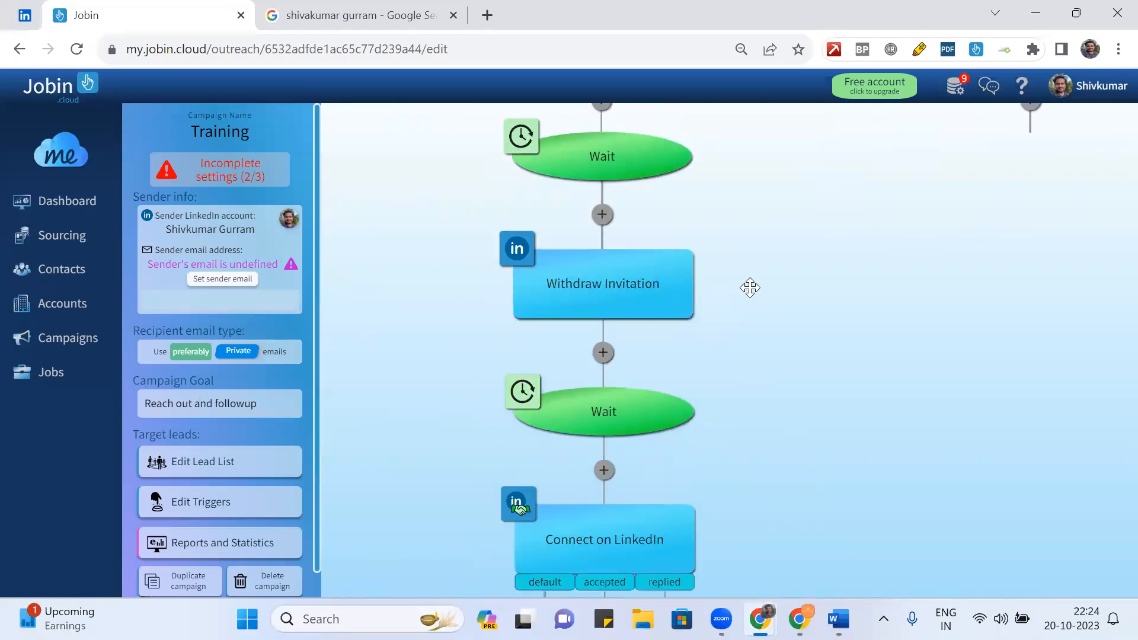
pyautogui.scroll(2, 750, 287)
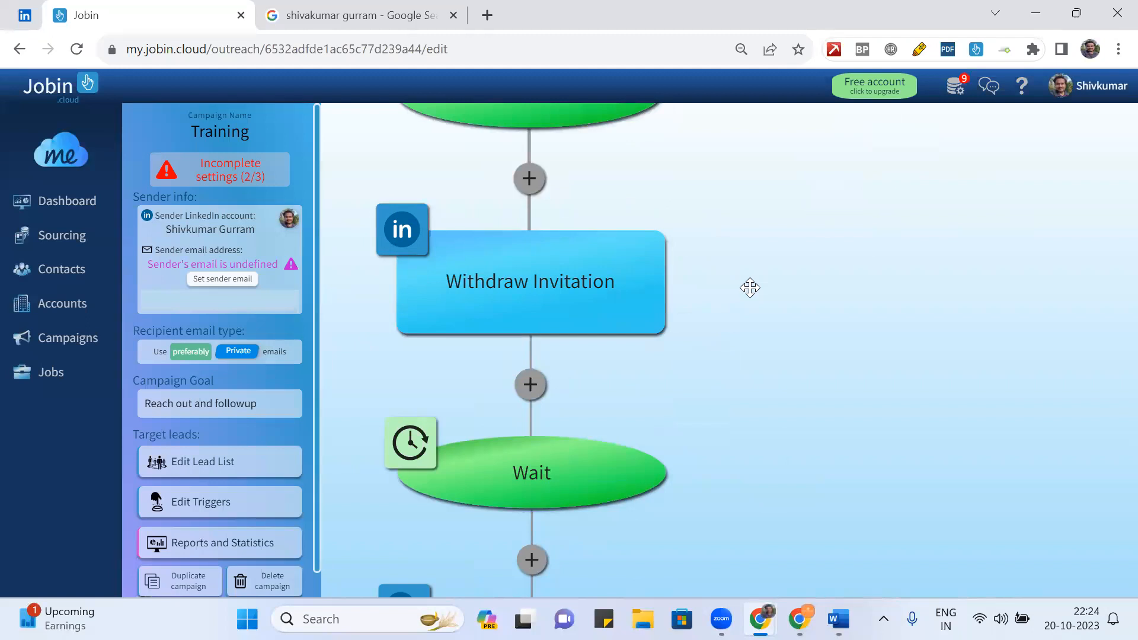
pyautogui.scroll(-5, 750, 292)
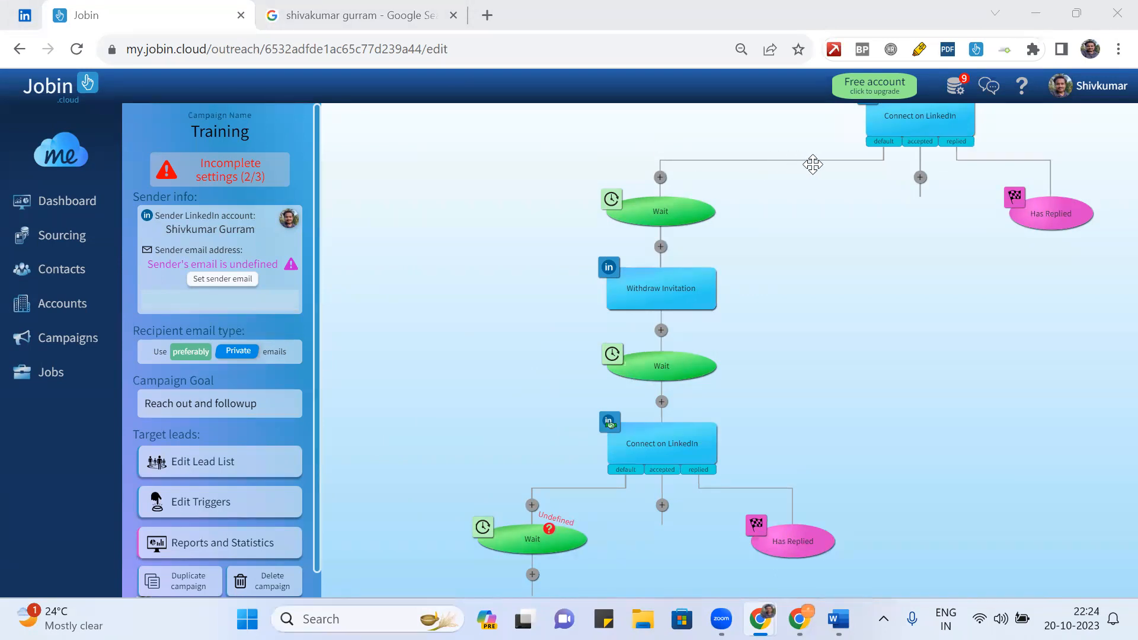
pyautogui.moveTo(810, 186); pyautogui.dragTo(549, 279)
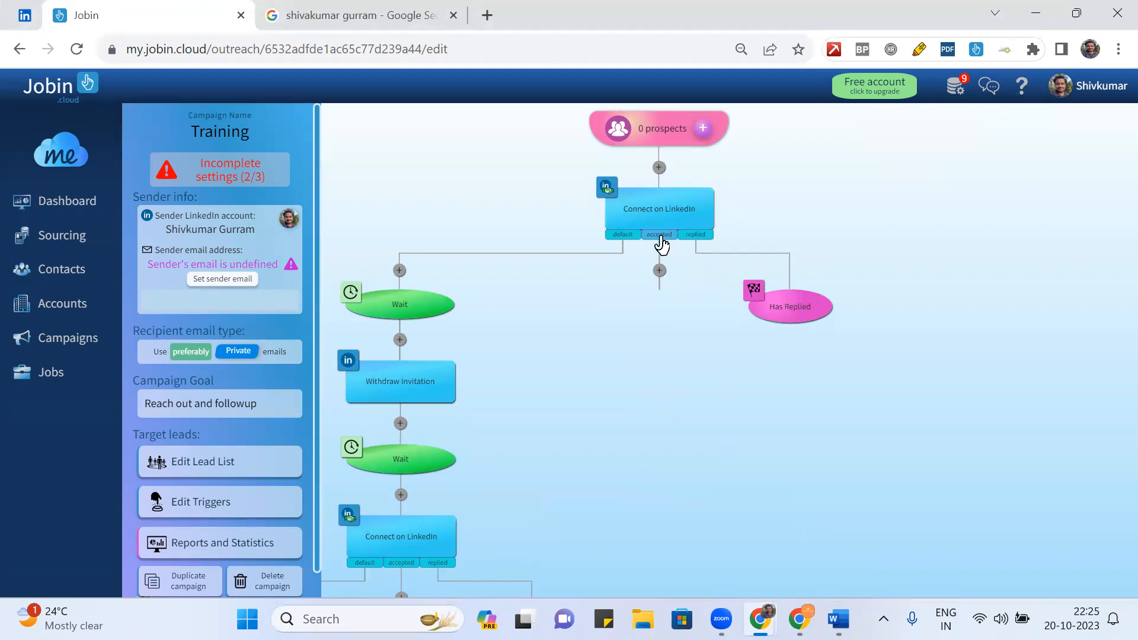
# - Add a LinkedIn Message step on the top Connect on LinkedIn node's accepted branch and open its settings
pyautogui.click(659, 271)
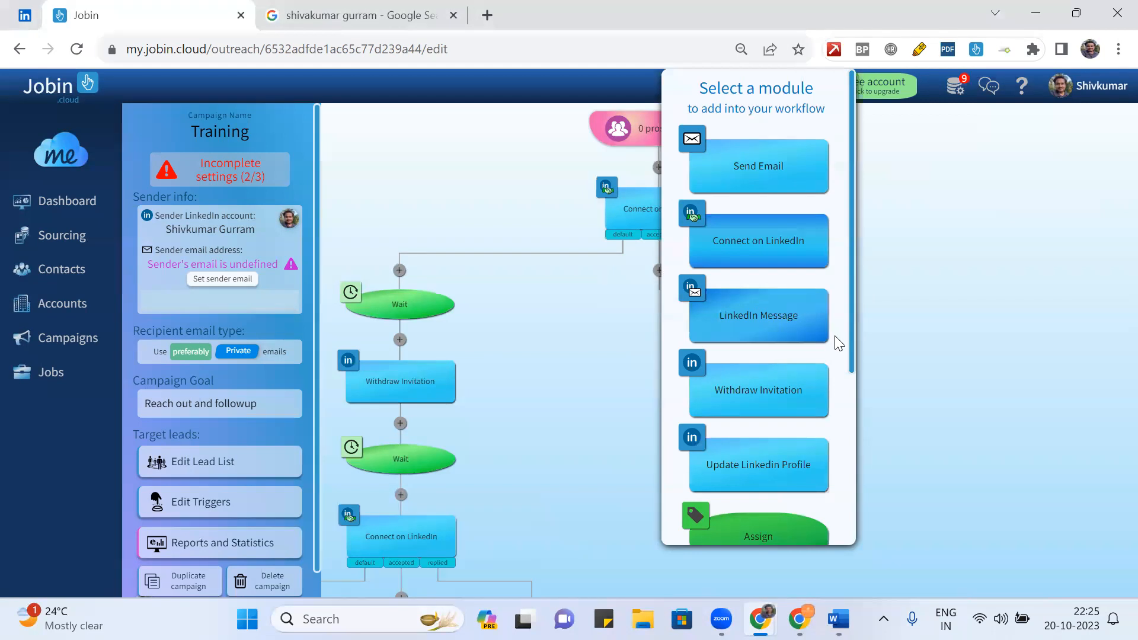
pyautogui.scroll(-3, 838, 343)
pyautogui.scroll(-2, 838, 343)
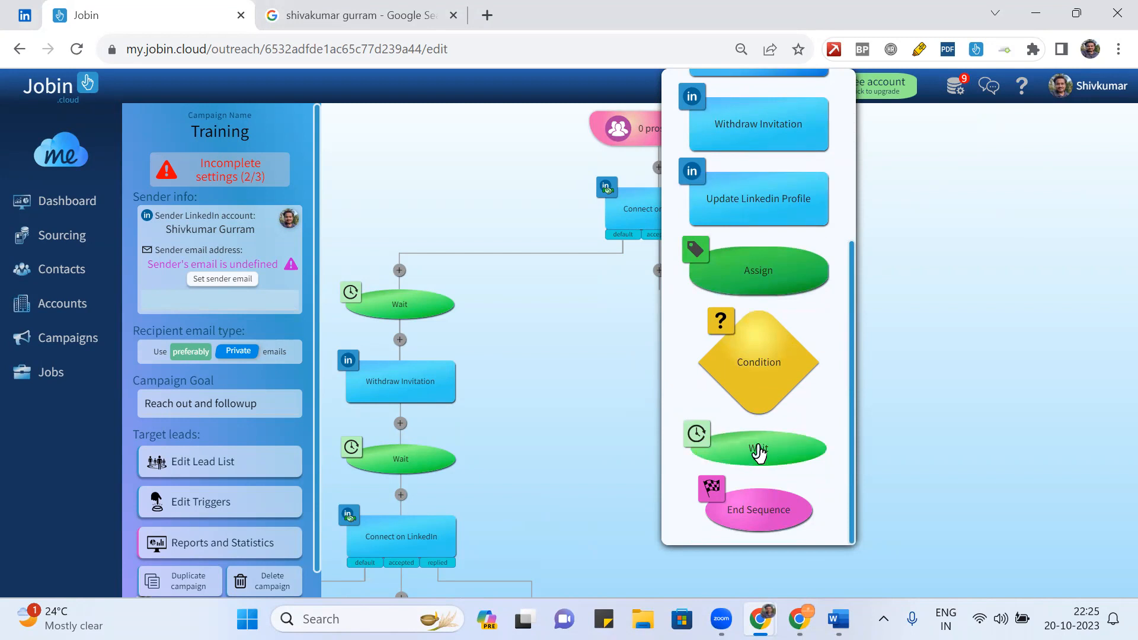
pyautogui.scroll(5, 801, 271)
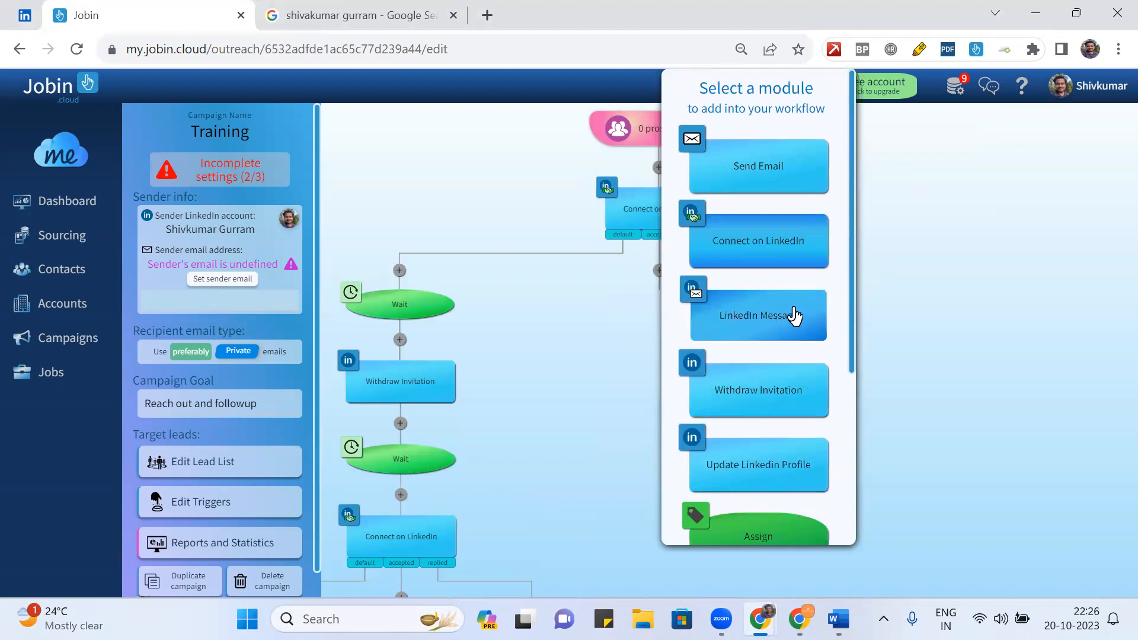
pyautogui.click(761, 325)
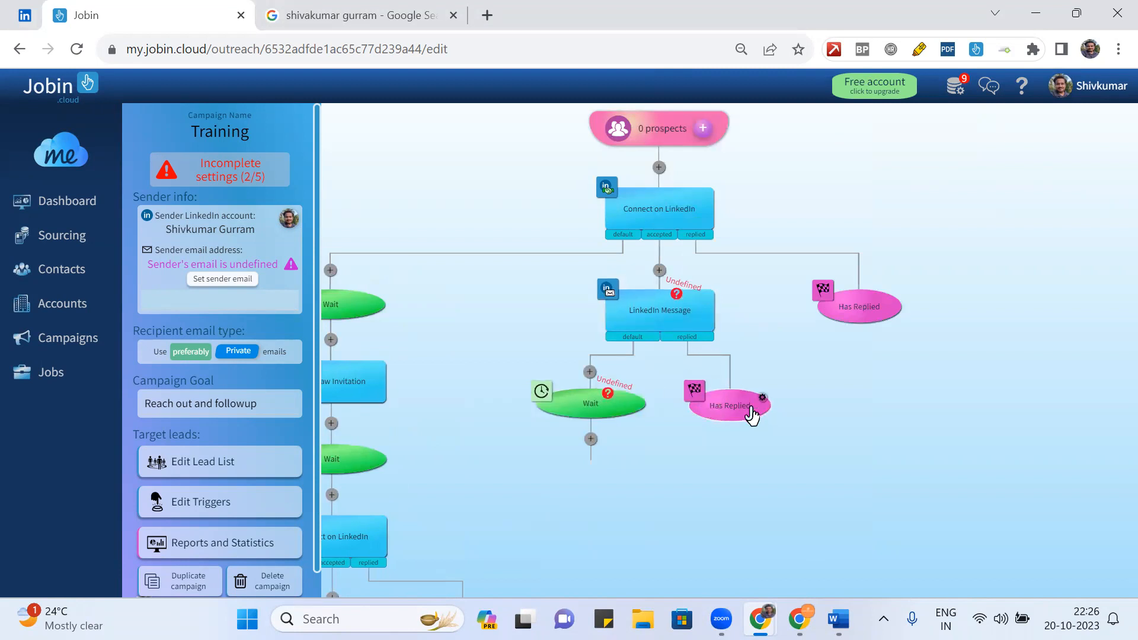
pyautogui.click(654, 311)
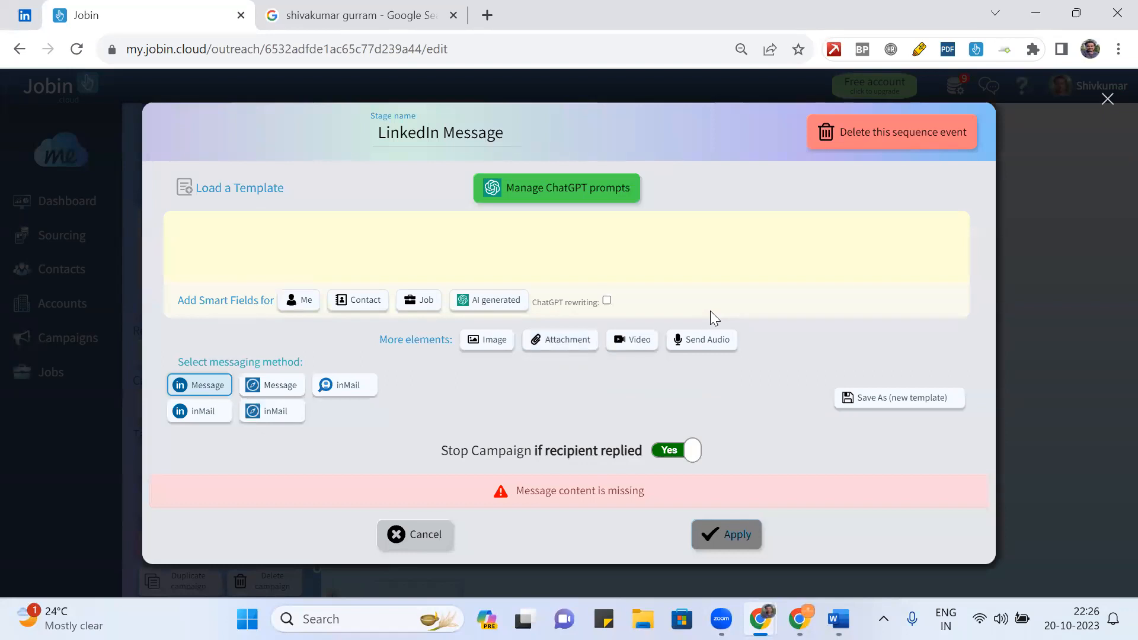
# - Try applying the empty LinkedIn Message, dismiss the cannot-save warning, and clear test letters
pyautogui.click(1106, 100)
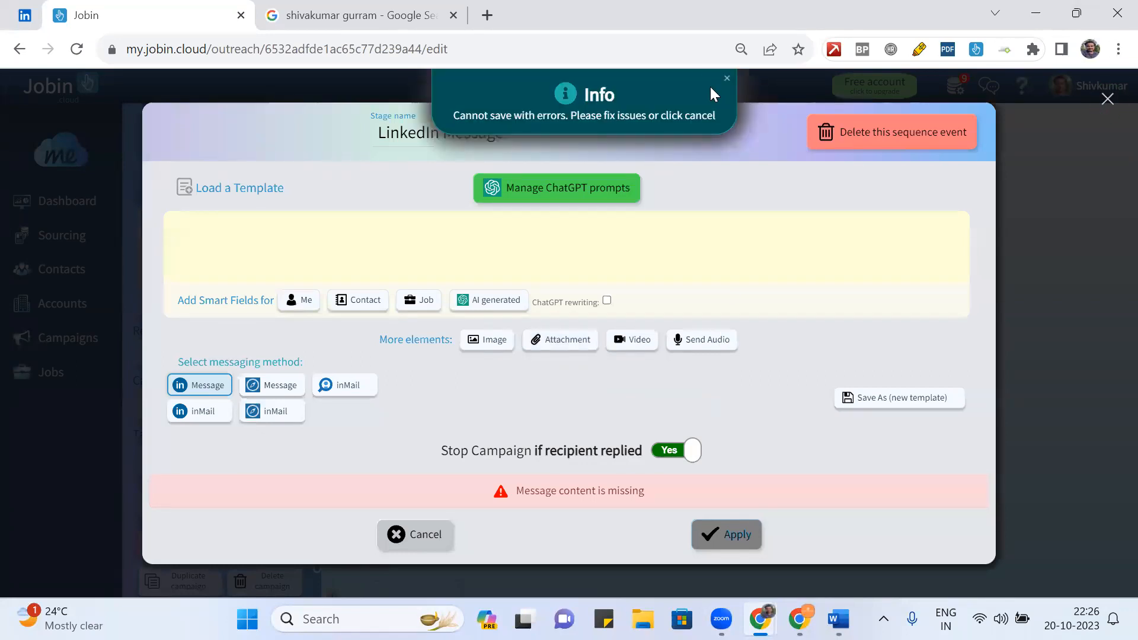
pyautogui.click(726, 79)
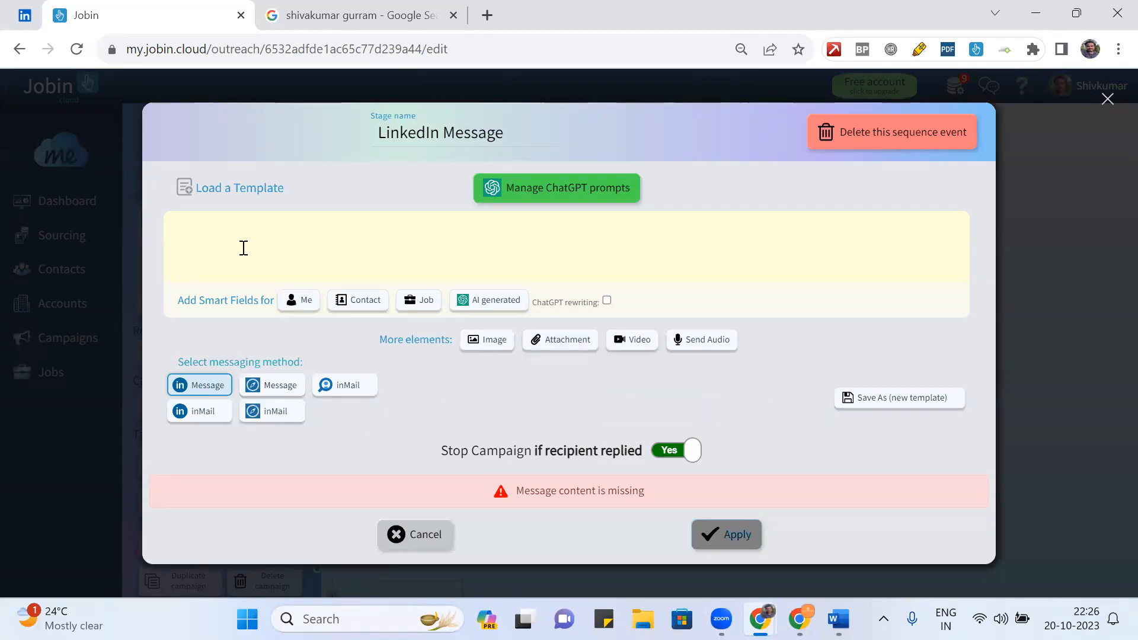
pyautogui.write('He')
pyautogui.press('BackSpace')
pyautogui.press('BackSpace')
# - Search the templates, load Passive candidates, then delete the LinkedIn Message step
pyautogui.click(209, 190)
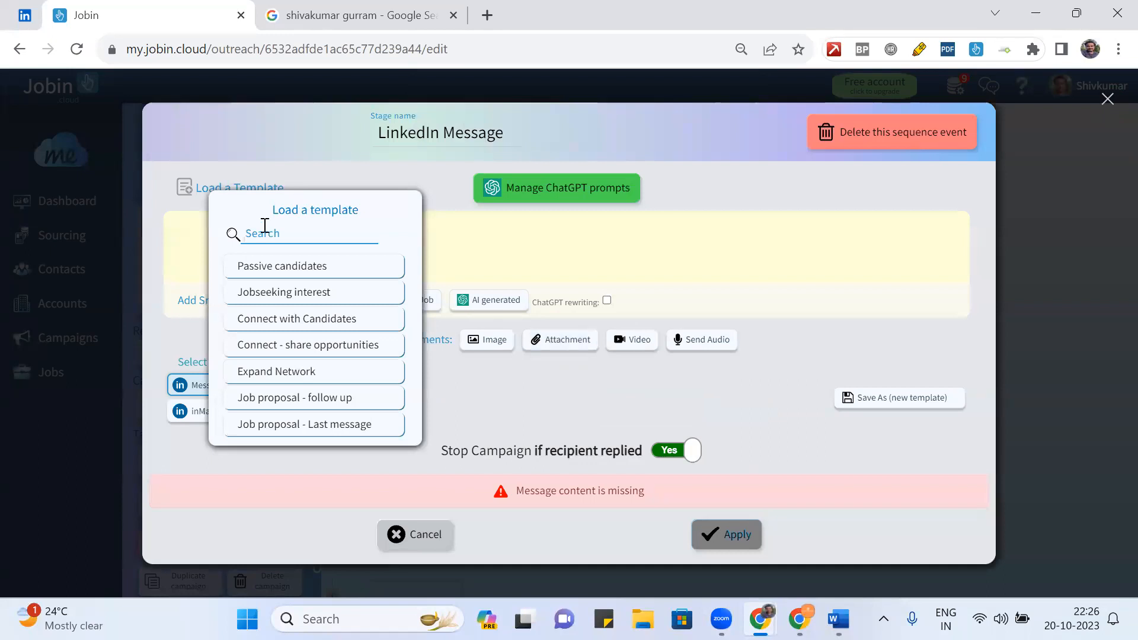
pyautogui.write('thanks')
pyautogui.press('BackSpace')
pyautogui.press('BackSpace')
pyautogui.press('BackSpace')
pyautogui.press('BackSpace')
pyautogui.press('BackSpace')
pyautogui.press('BackSpace')
pyautogui.write('wel')
pyautogui.press('BackSpace')
pyautogui.press('BackSpace')
pyautogui.press('BackSpace')
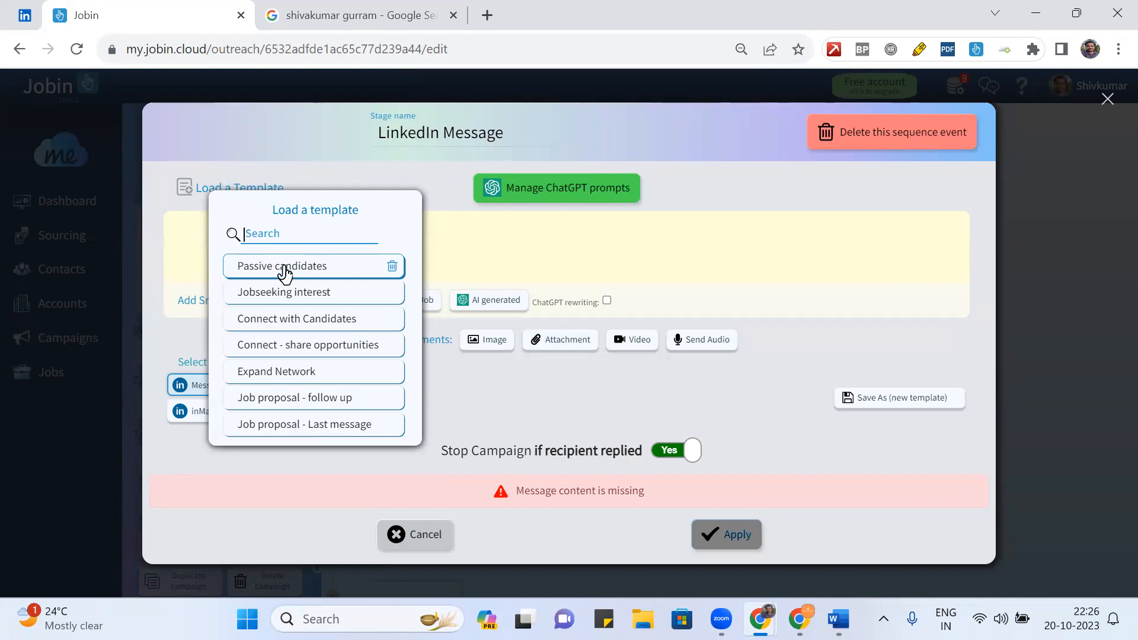
pyautogui.click(283, 267)
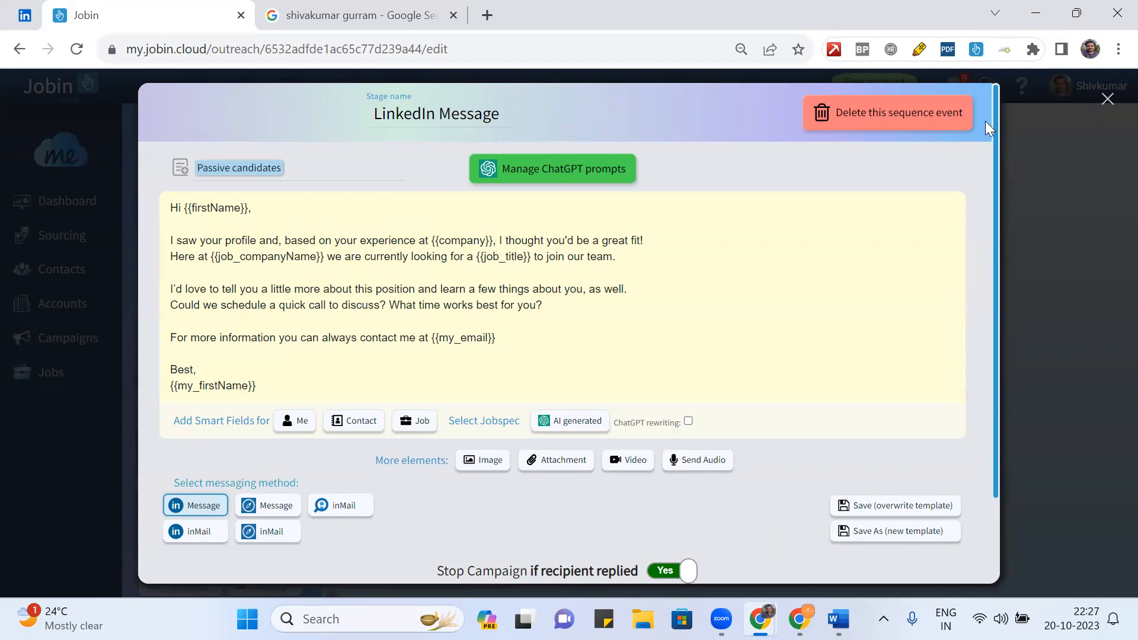
pyautogui.click(910, 121)
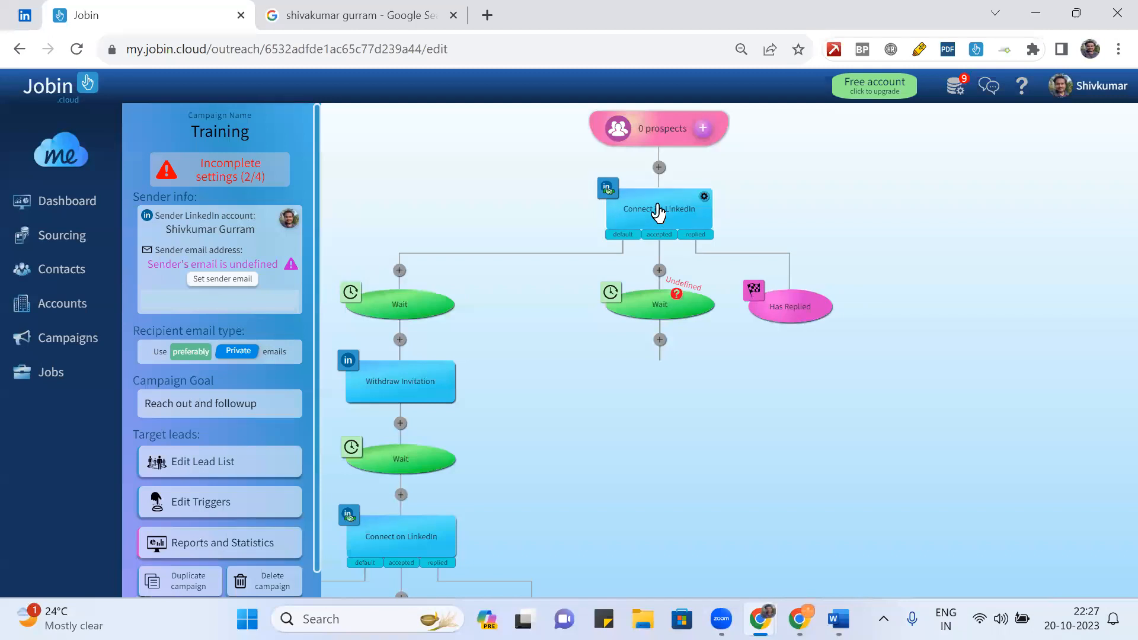
# - Open and close the first Connect on LinkedIn step's settings several times without changes
pyautogui.click(665, 213)
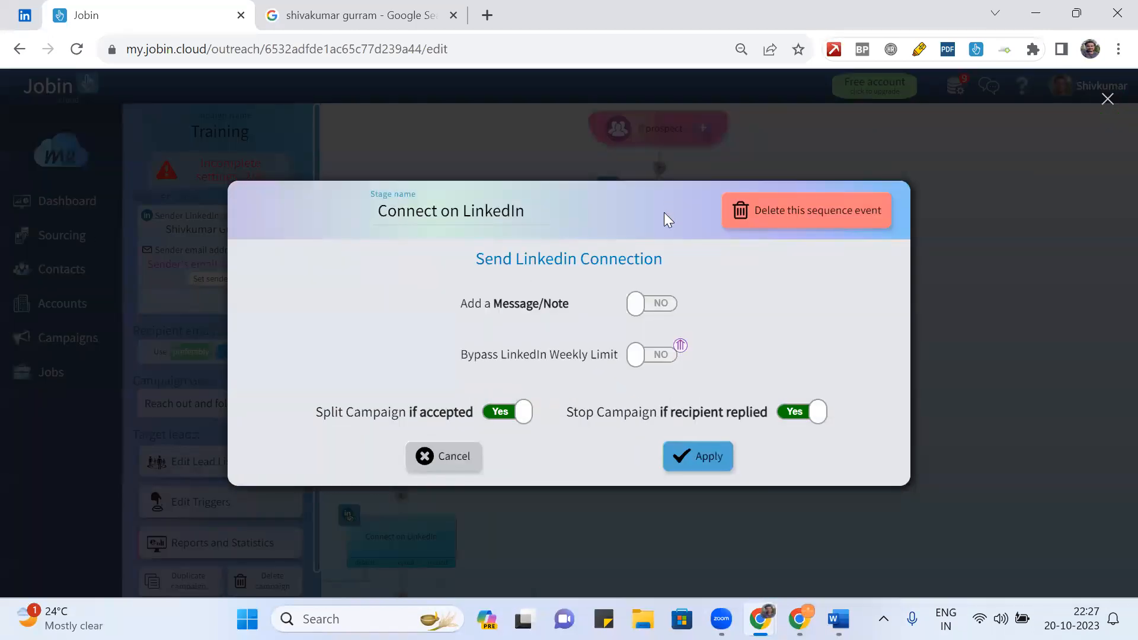
pyautogui.click(976, 301)
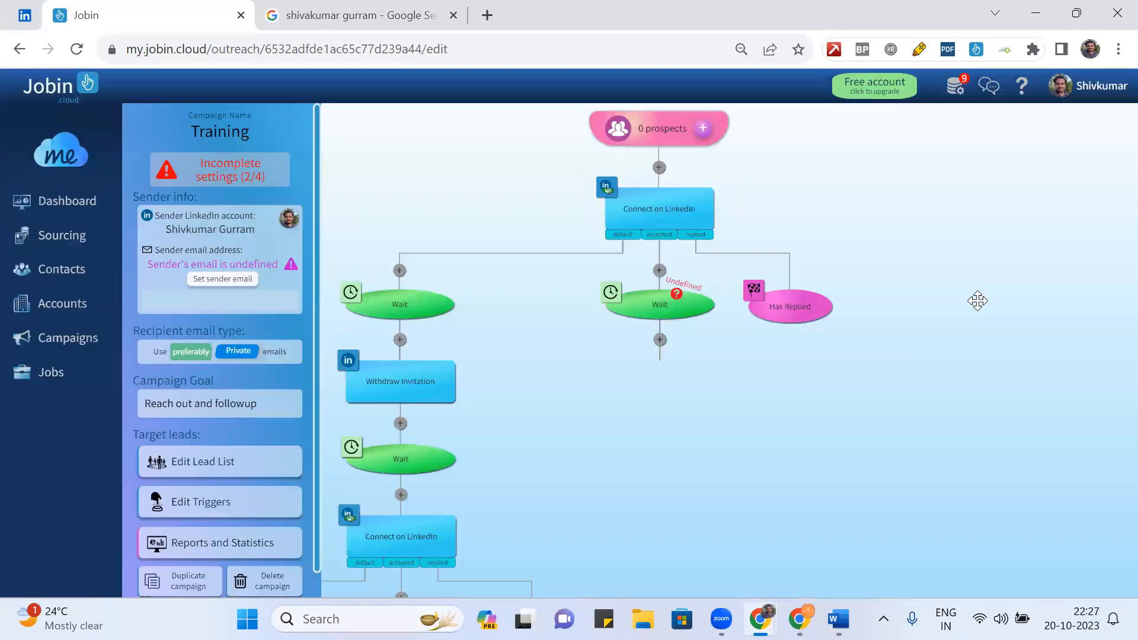
pyautogui.click(650, 214)
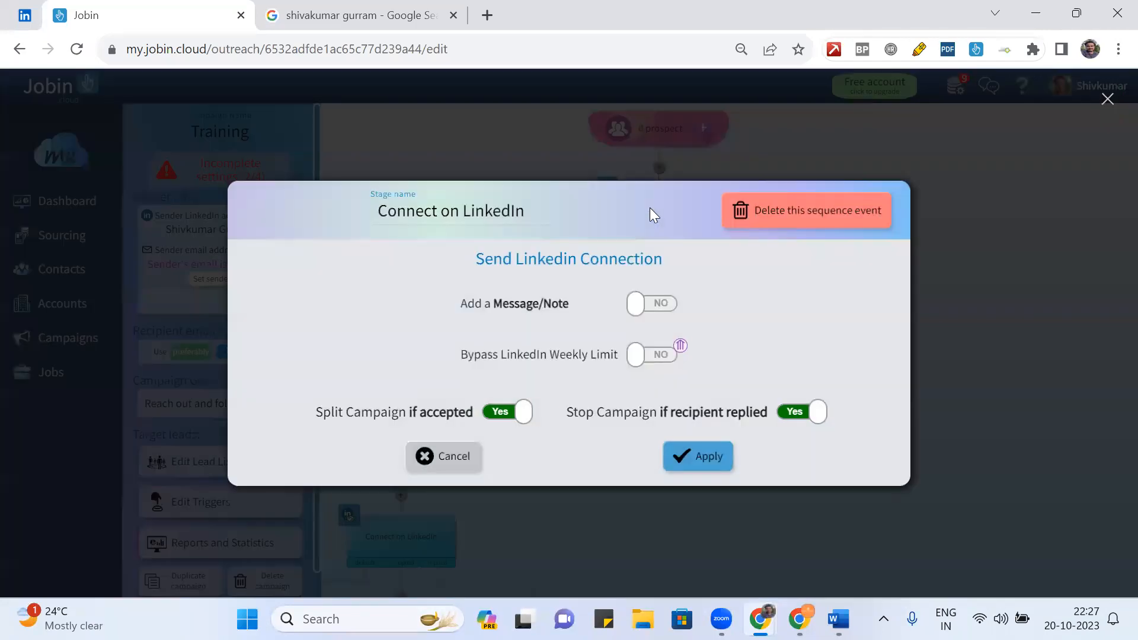
pyautogui.click(931, 266)
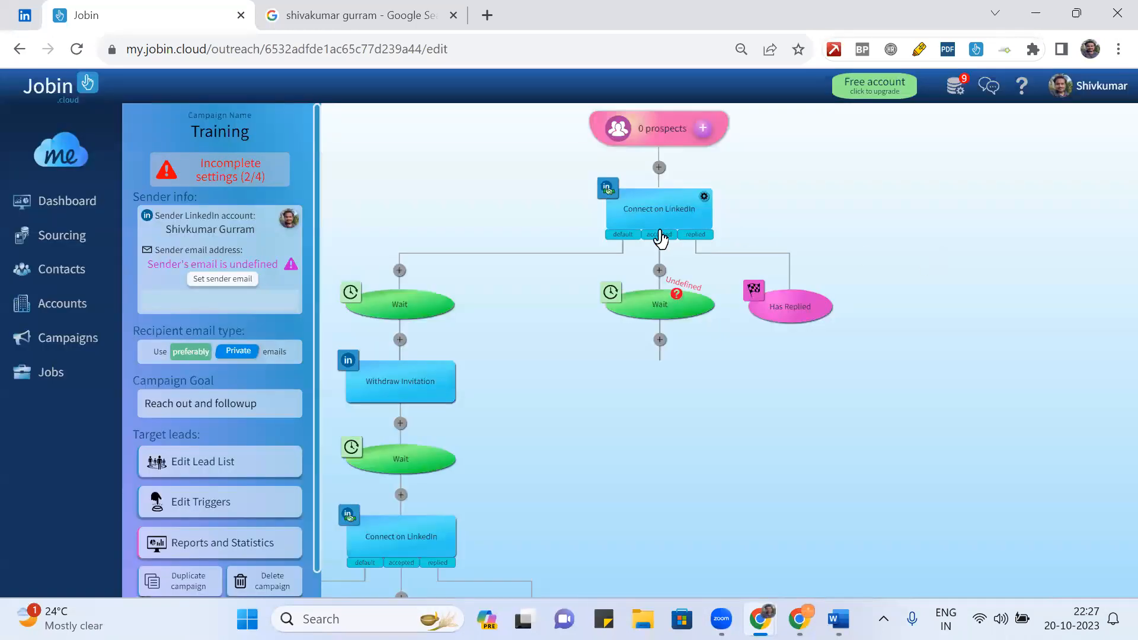
pyautogui.click(704, 200)
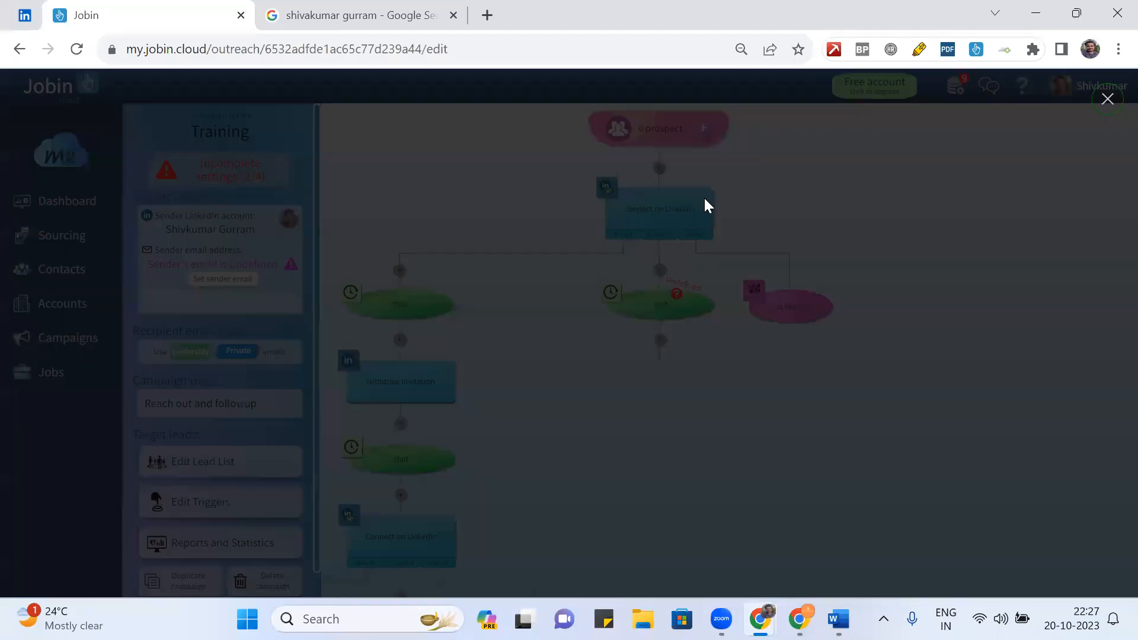
pyautogui.click(960, 315)
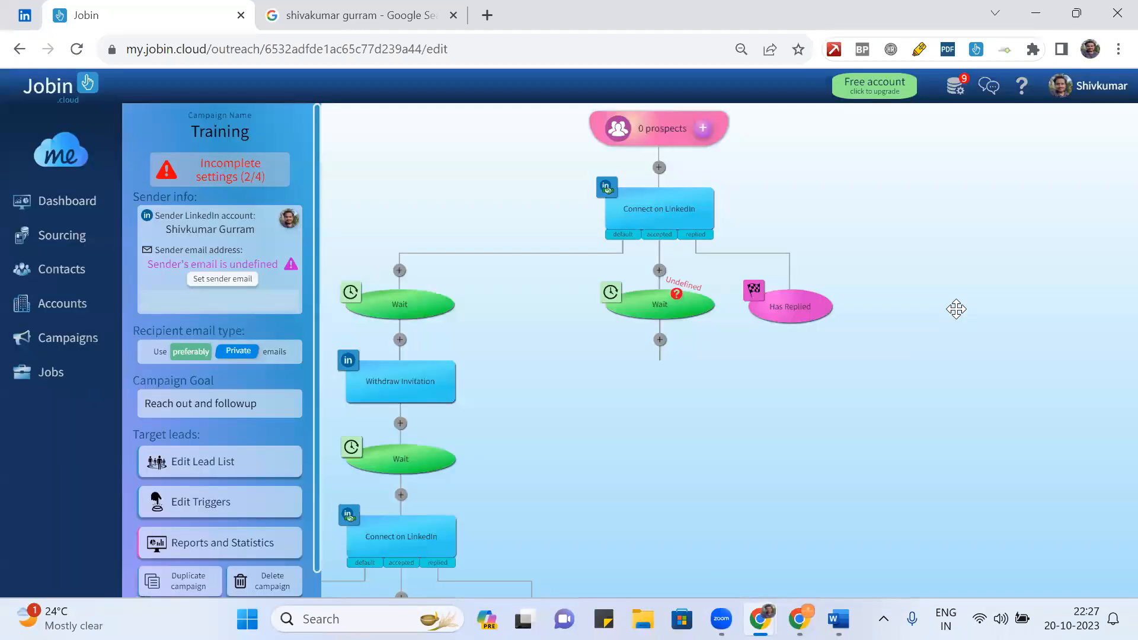
# - Turn on the connection note, load the Connect with Candidates template, and apply
pyautogui.click(638, 225)
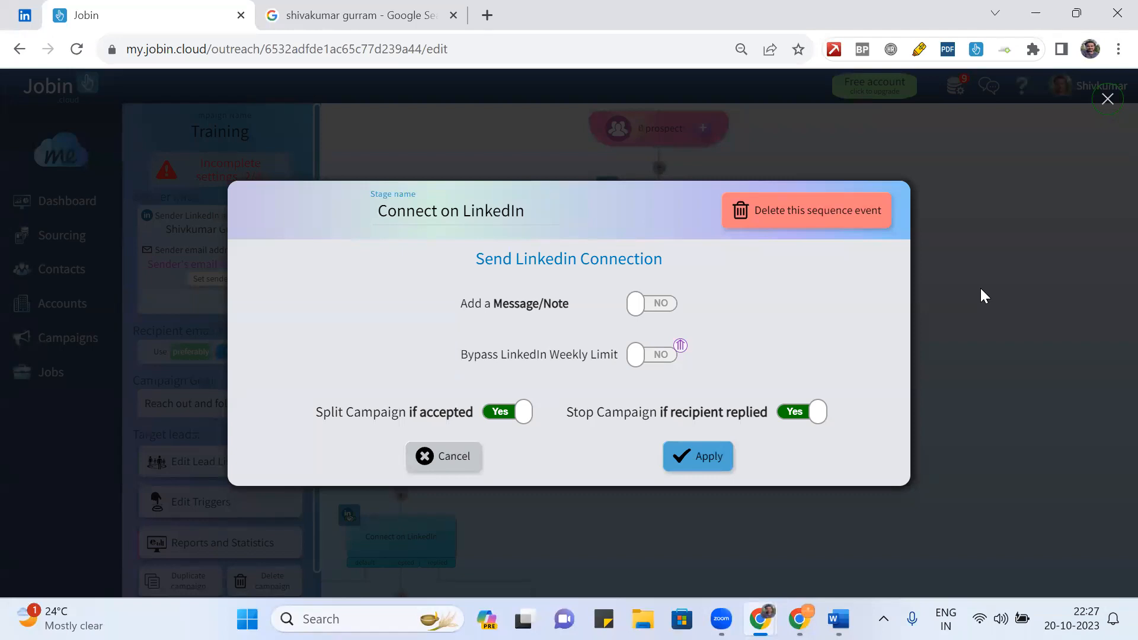
pyautogui.click(662, 305)
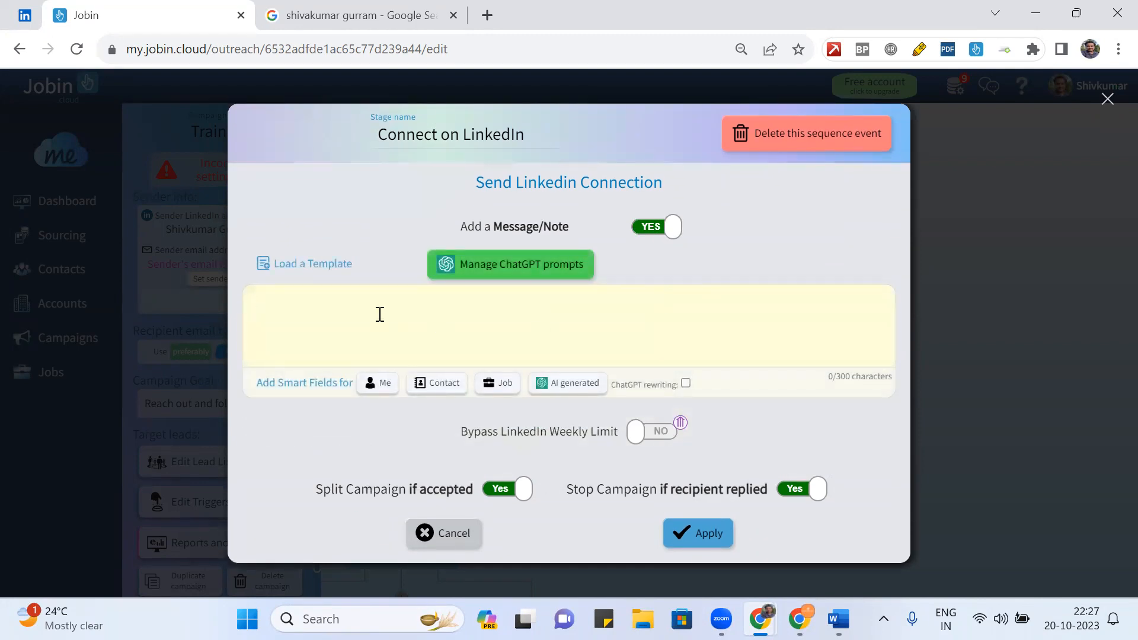
pyautogui.click(311, 268)
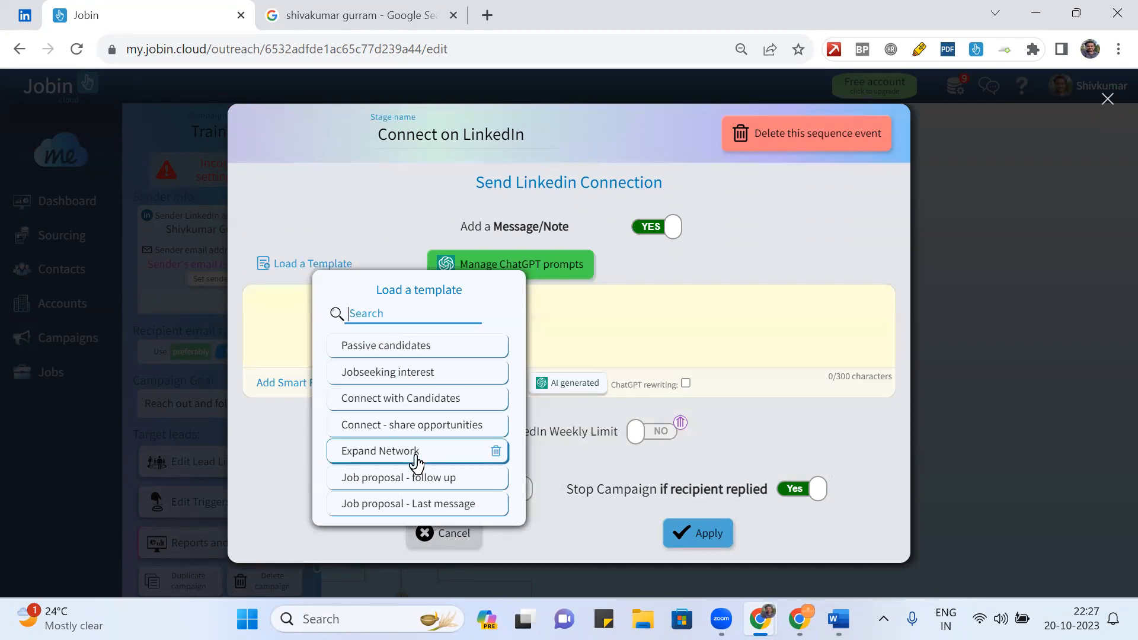
pyautogui.click(394, 407)
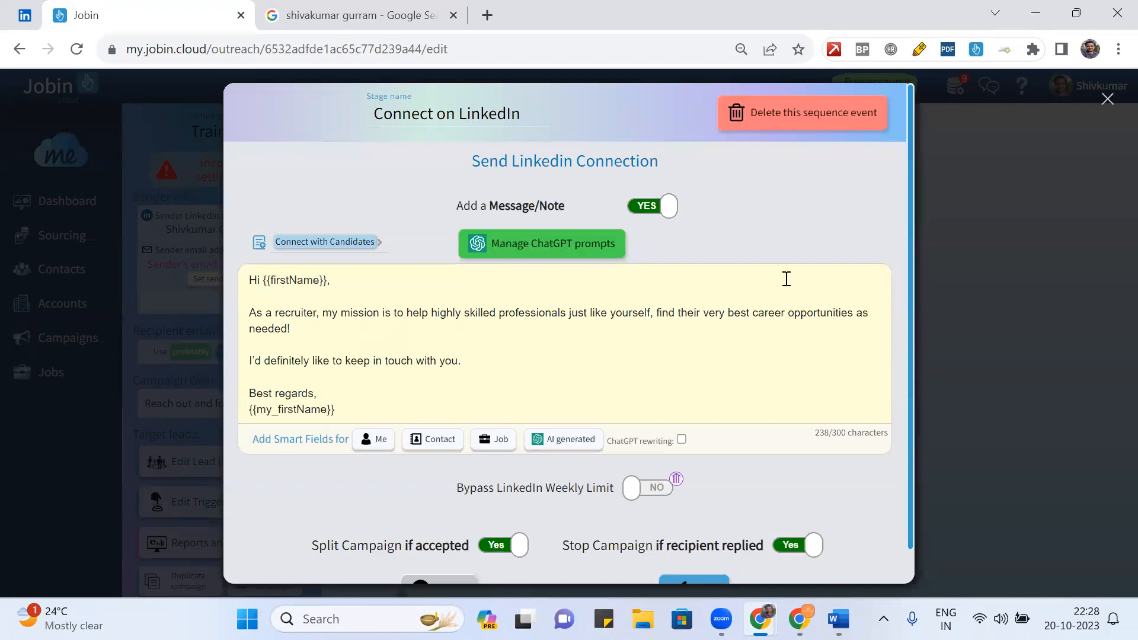
pyautogui.scroll(-1, 815, 228)
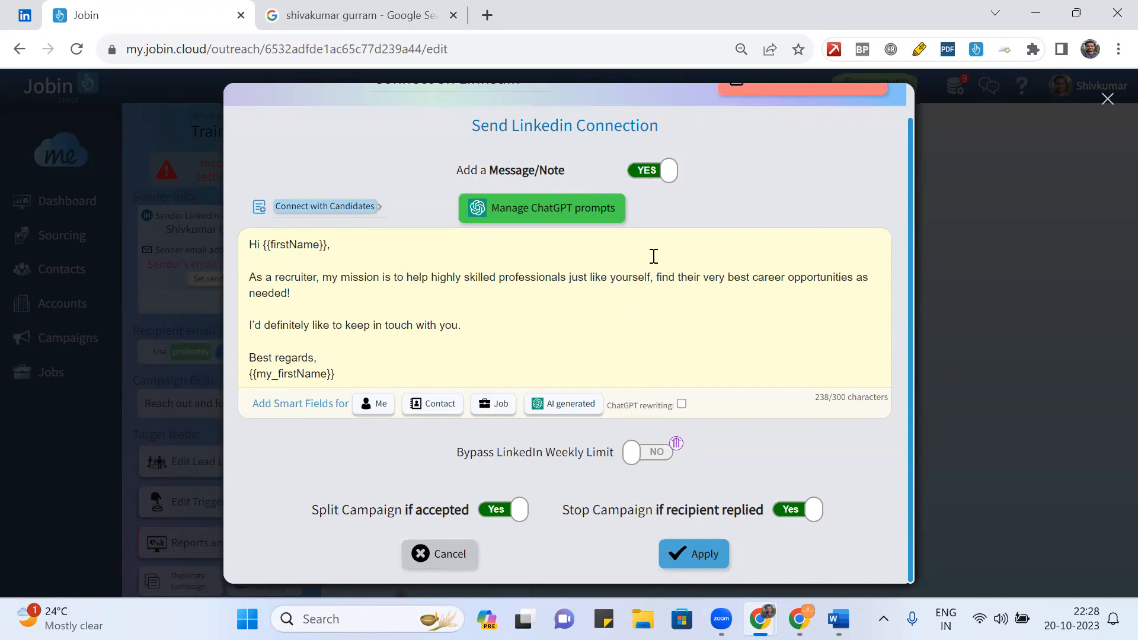
pyautogui.click(687, 557)
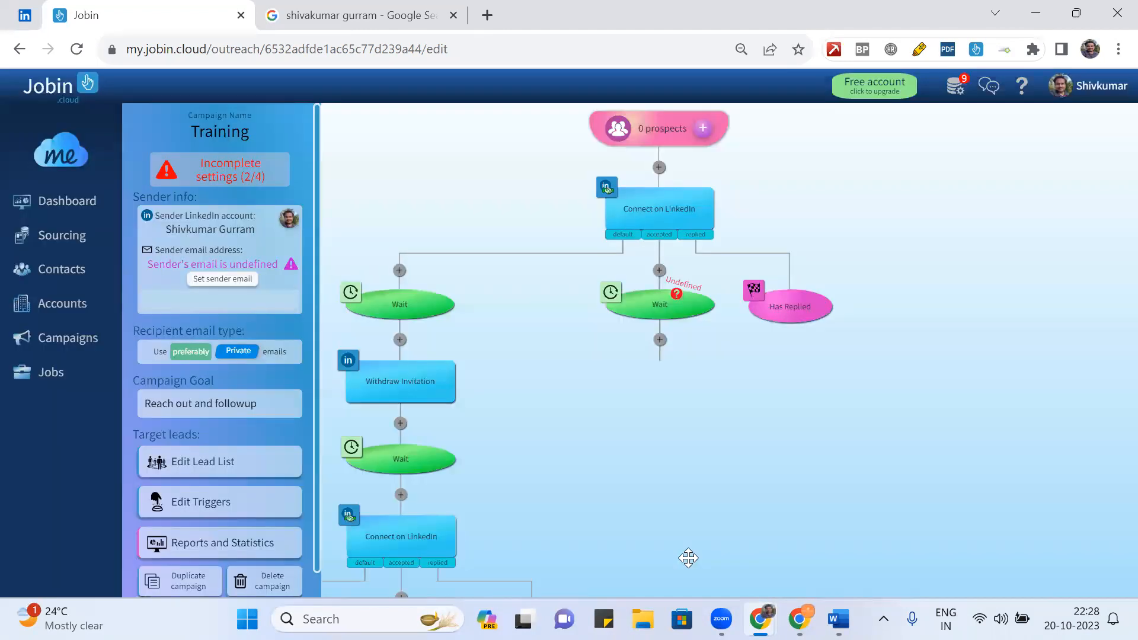
pyautogui.click(654, 212)
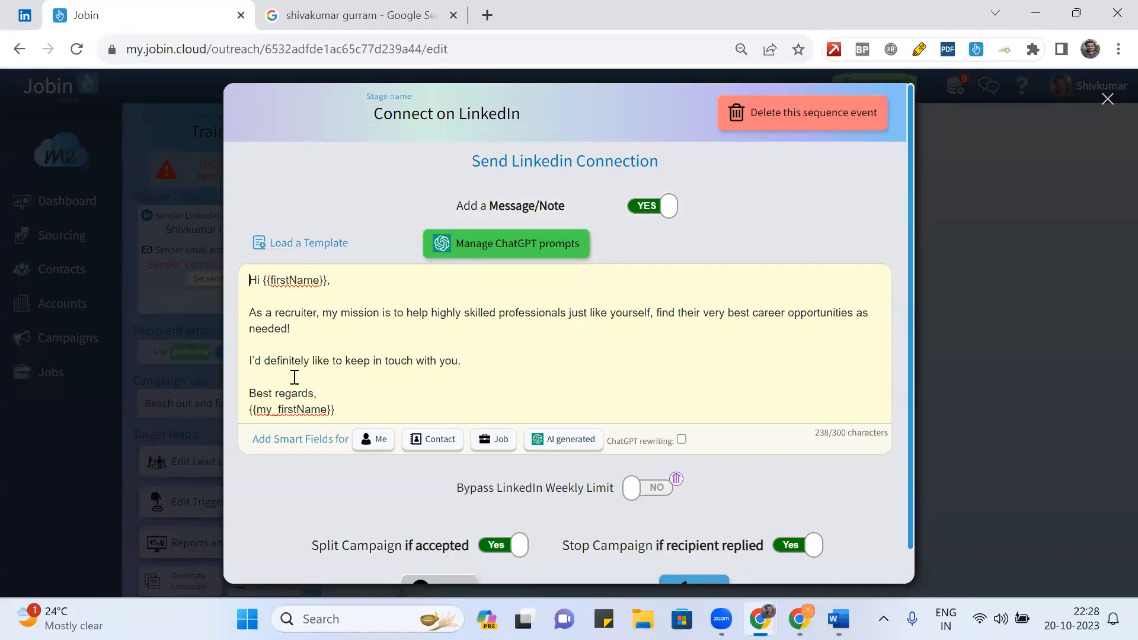
pyautogui.scroll(-1, 430, 358)
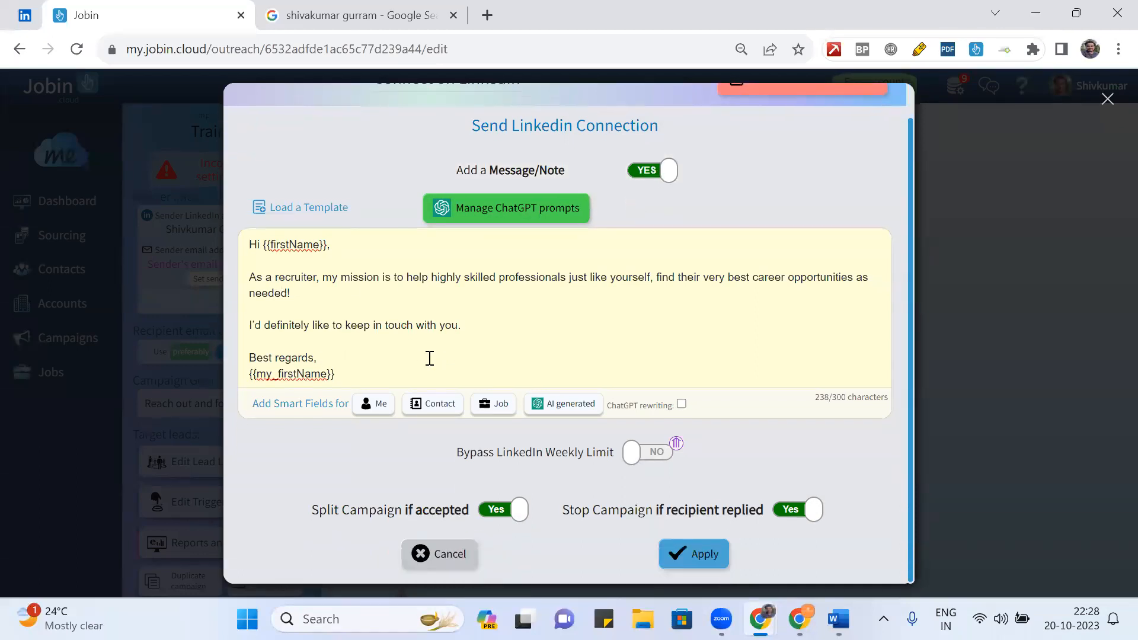
pyautogui.click(698, 554)
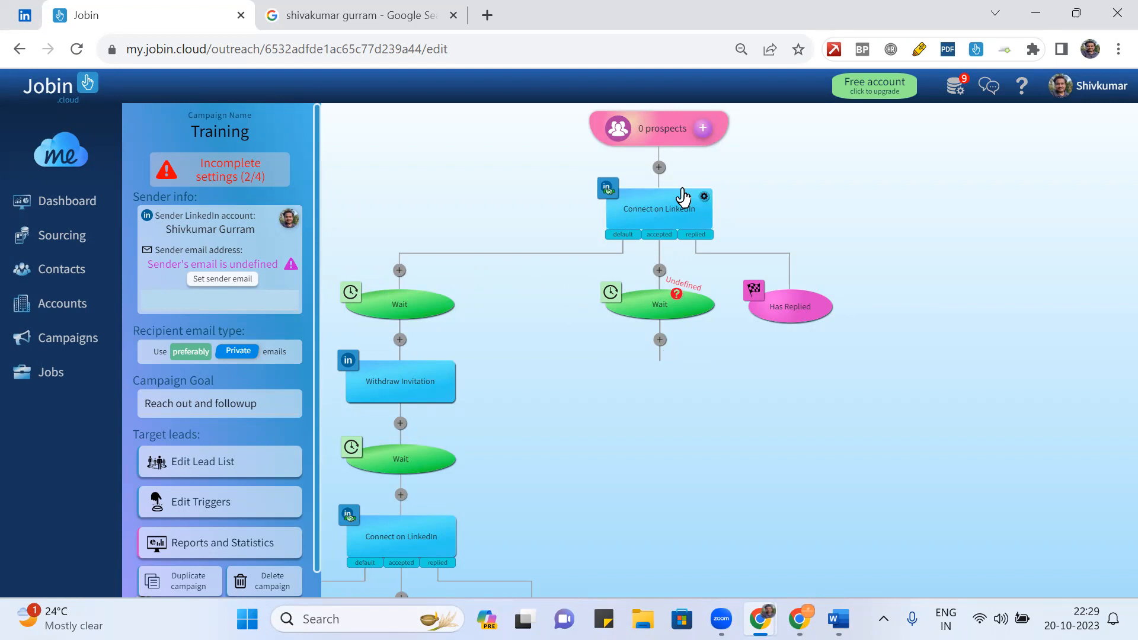
pyautogui.click(395, 537)
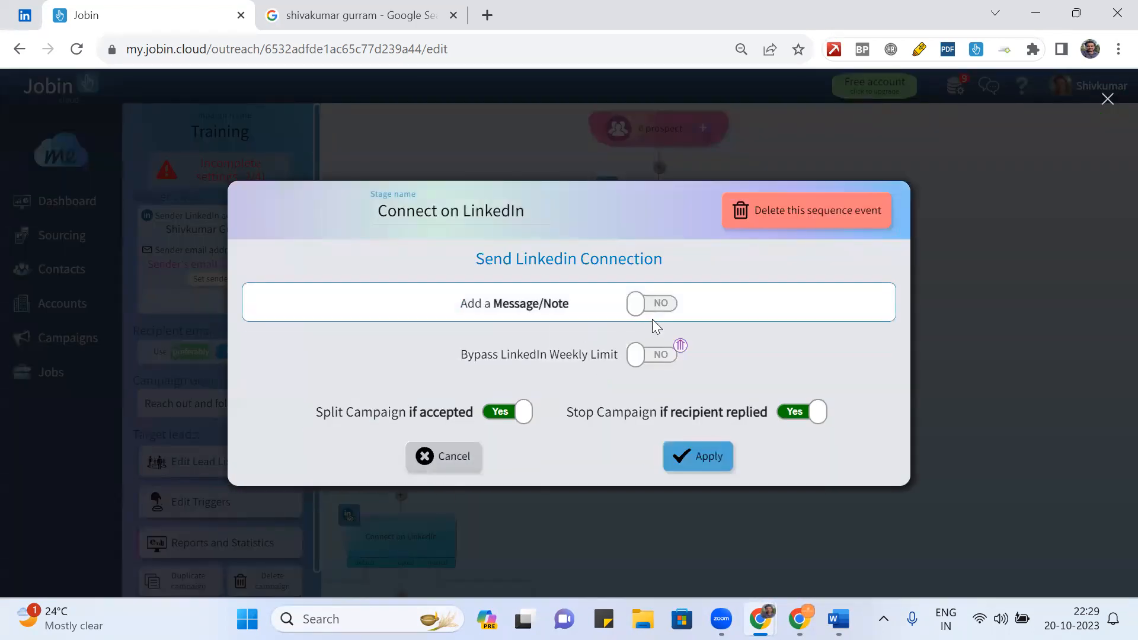
# - Enable the lower connection step's note, try templates, settle on Connect with Candidates, and apply
pyautogui.click(654, 306)
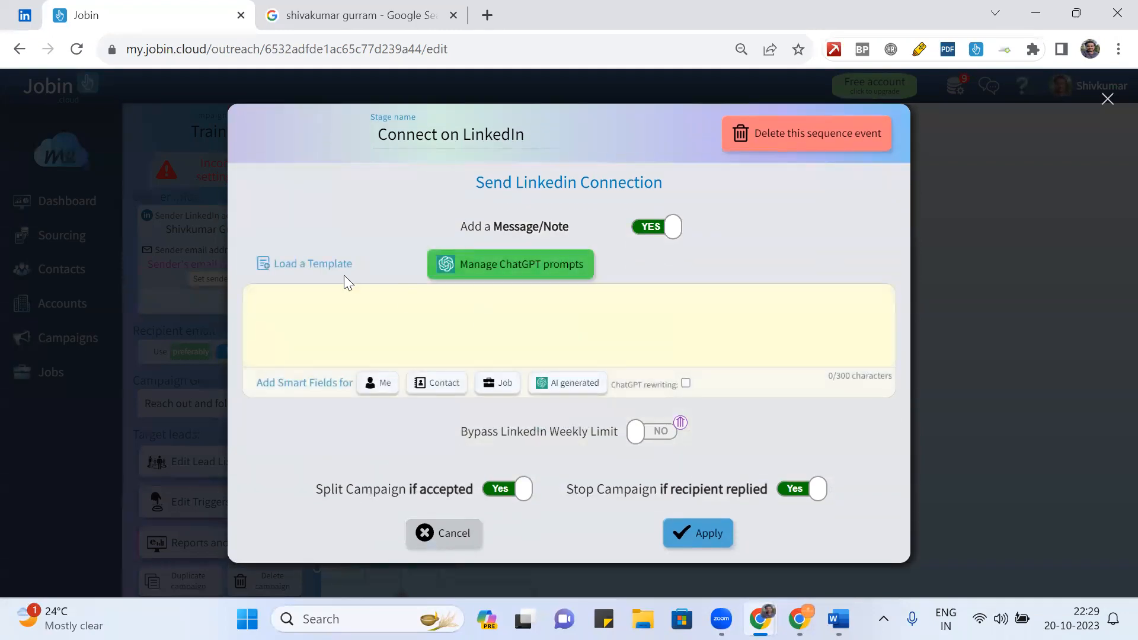
pyautogui.click(303, 265)
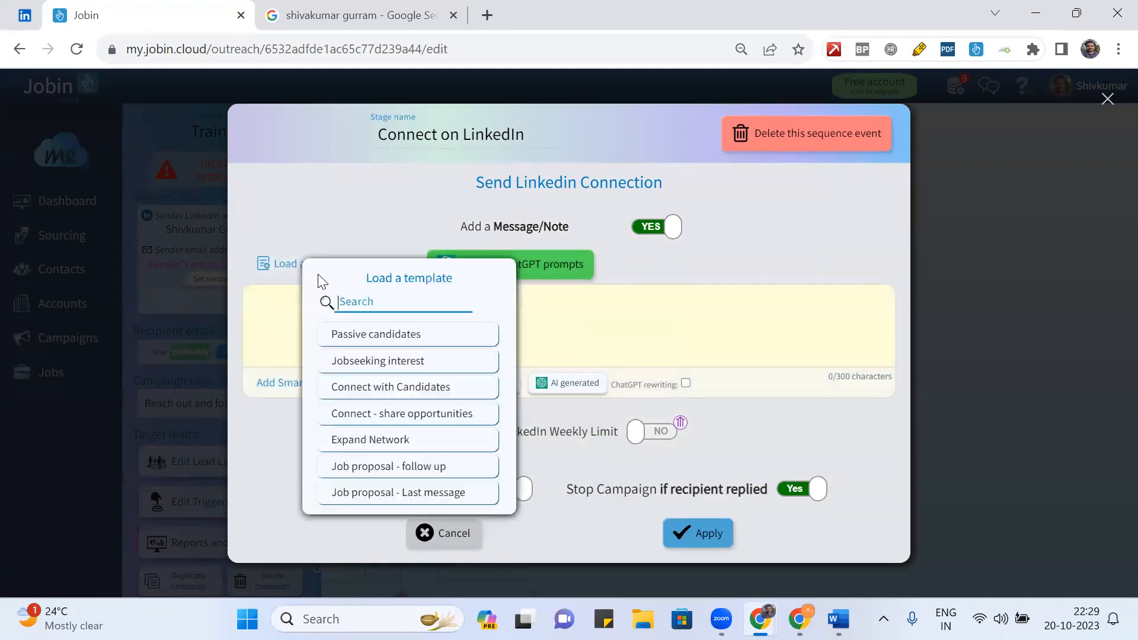
pyautogui.click(384, 415)
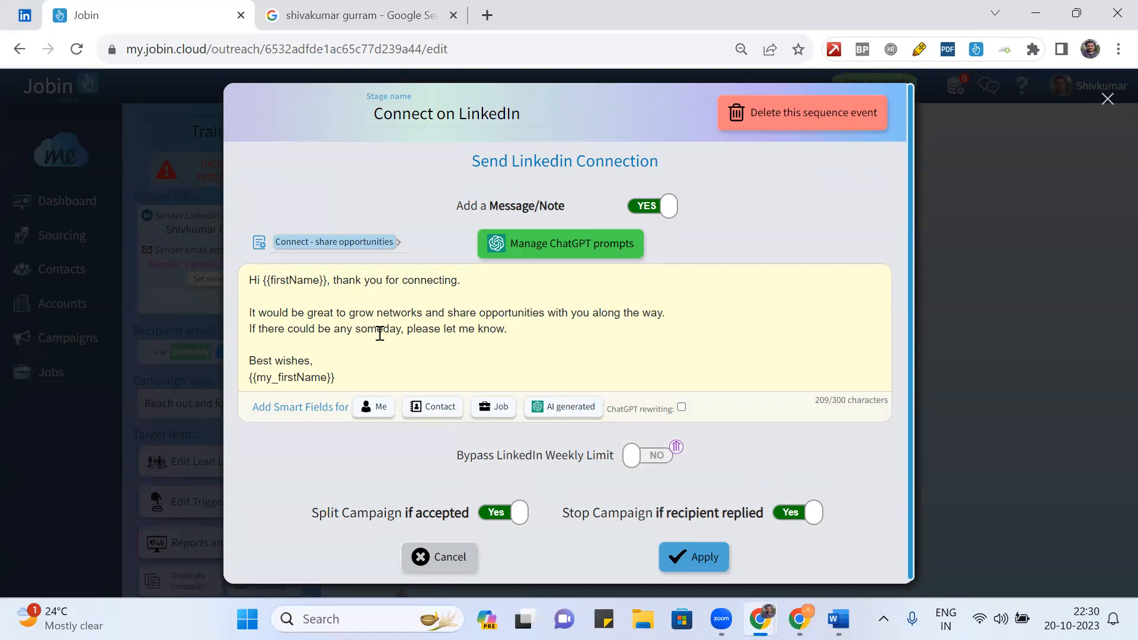
pyautogui.click(381, 242)
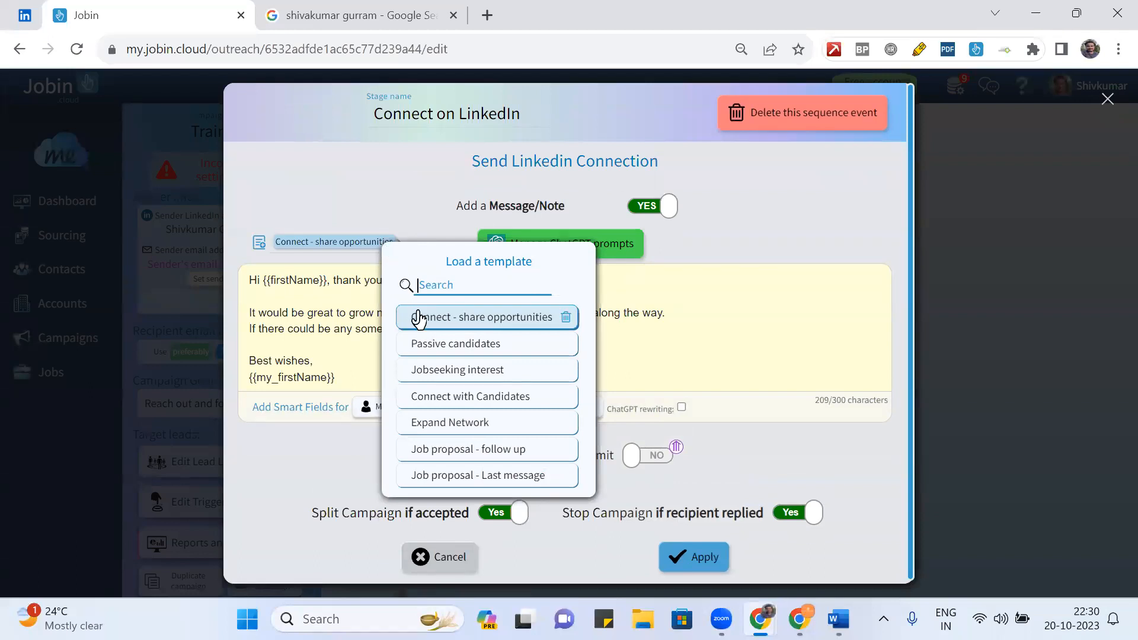
pyautogui.click(454, 343)
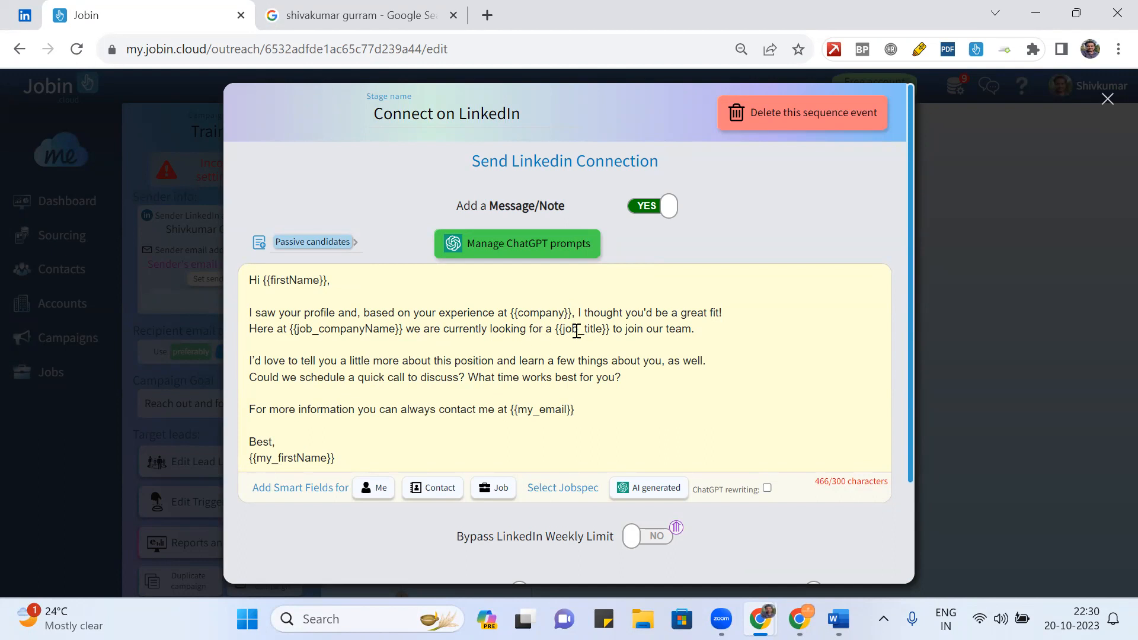
pyautogui.click(314, 243)
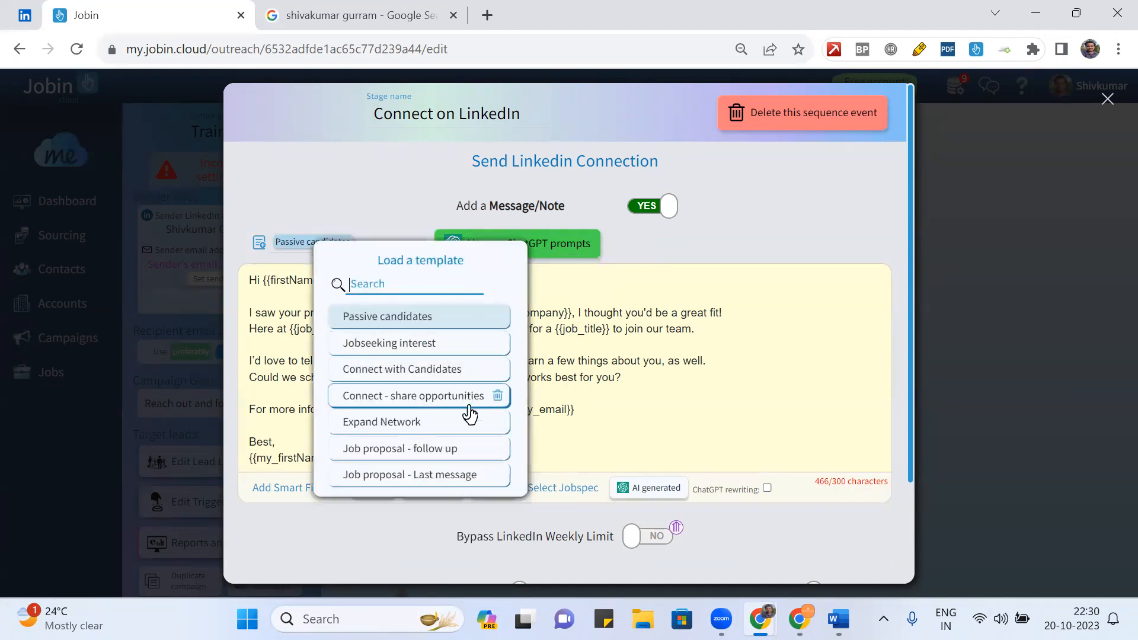
pyautogui.click(428, 370)
pyautogui.scroll(-1, 782, 429)
pyautogui.click(703, 550)
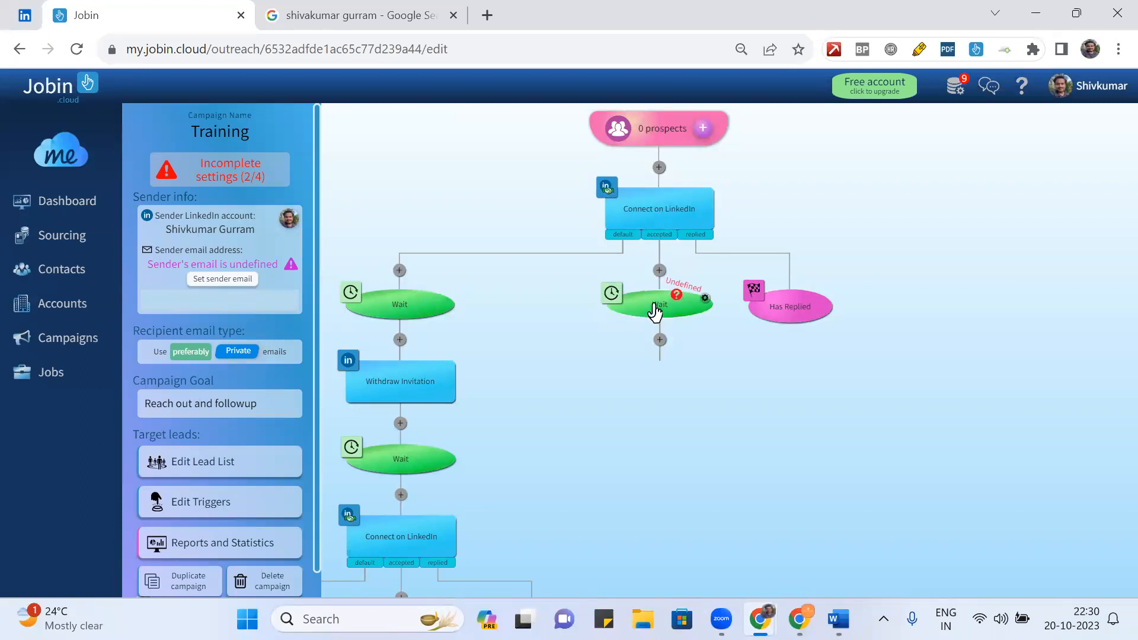
# - Set the middle Wait step to a 1-minute delay
pyautogui.click(611, 293)
pyautogui.click(533, 359)
pyautogui.write('1')
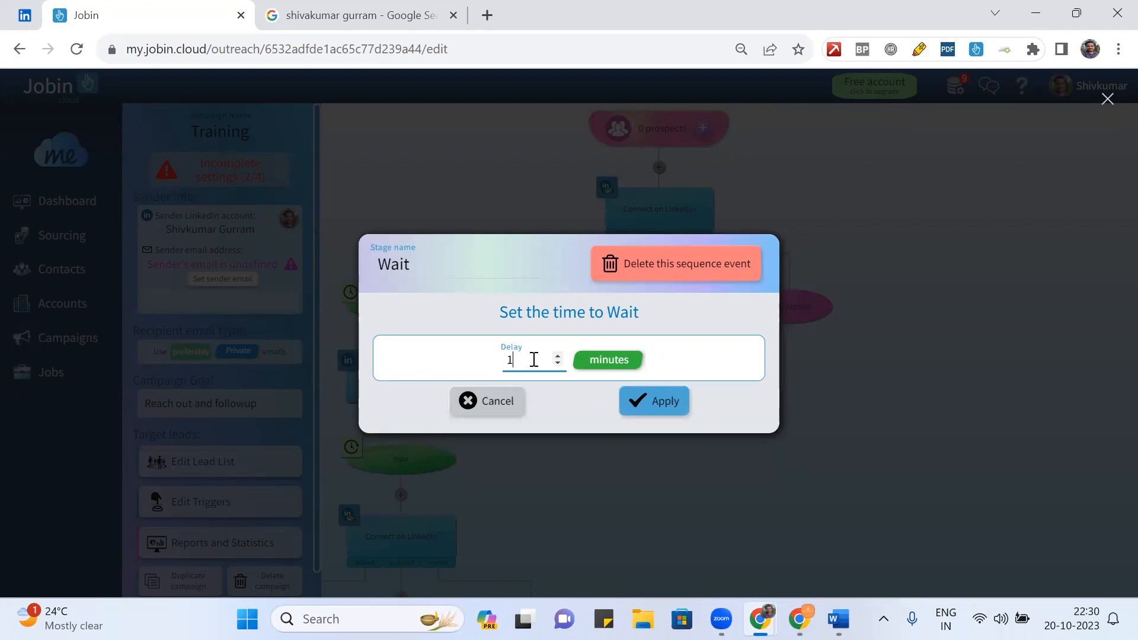
pyautogui.click(653, 407)
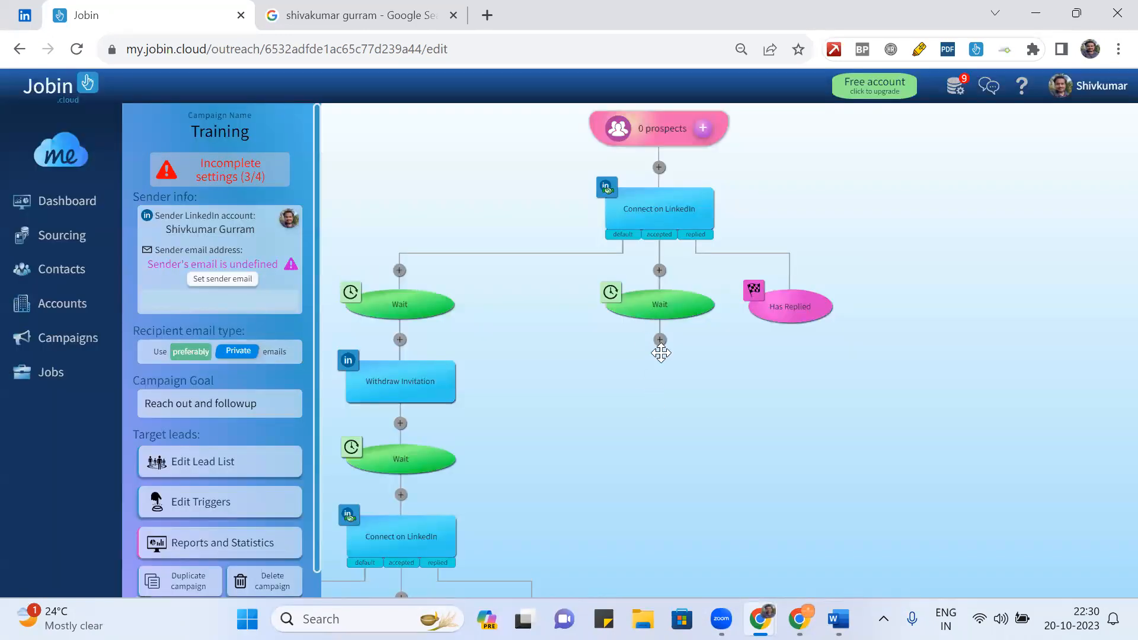
# - Add a LinkedIn Message step after that Wait and open its settings
pyautogui.click(659, 342)
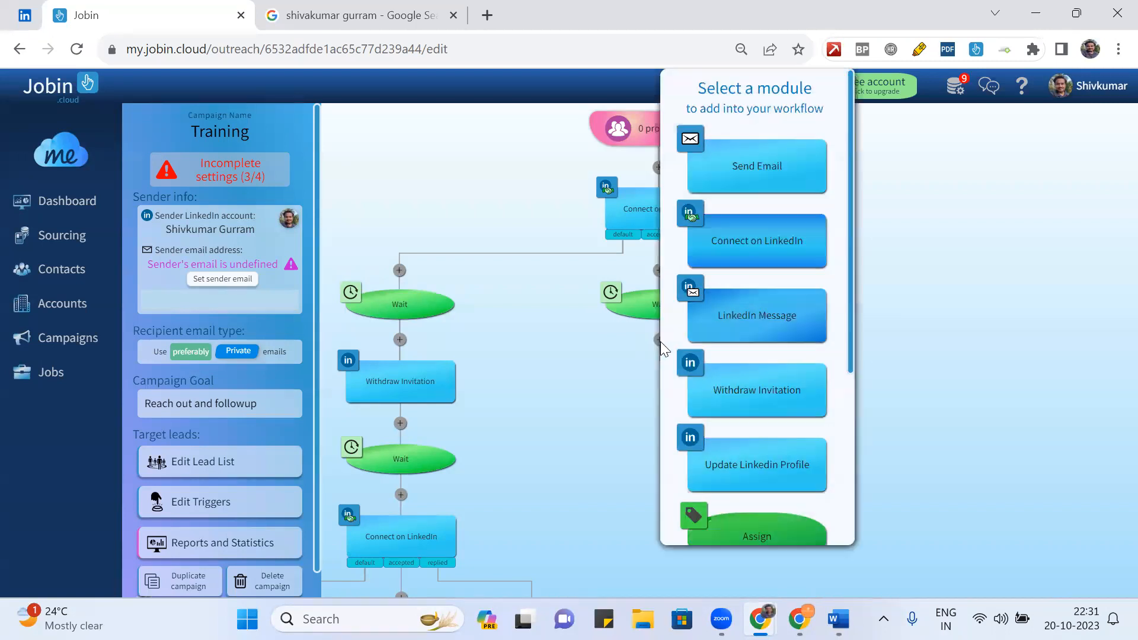
pyautogui.click(770, 323)
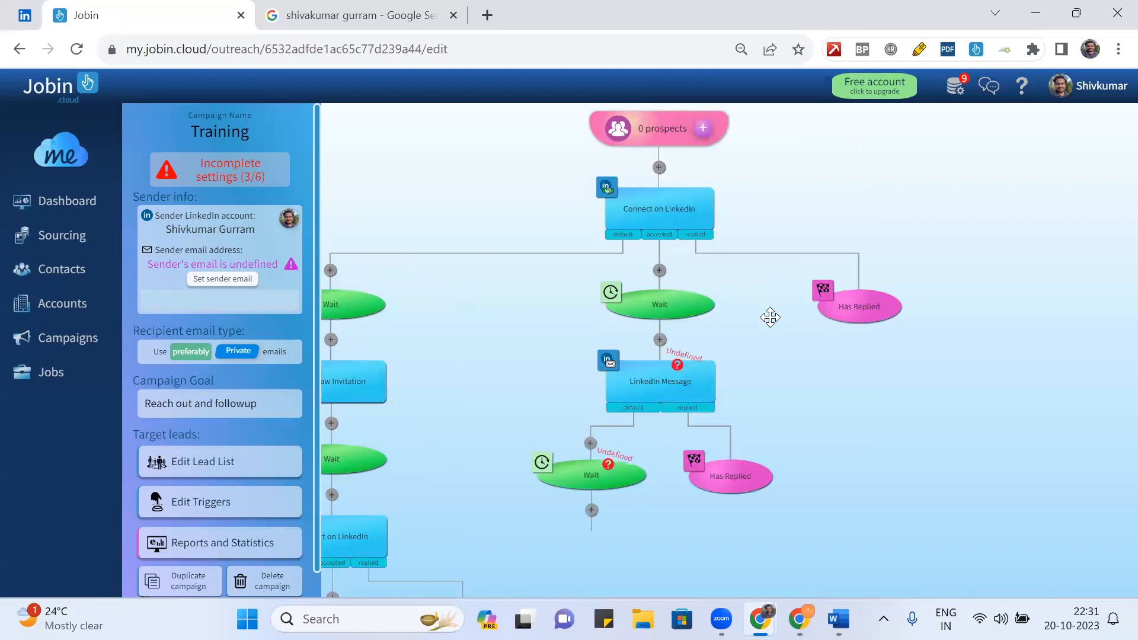
pyautogui.click(645, 382)
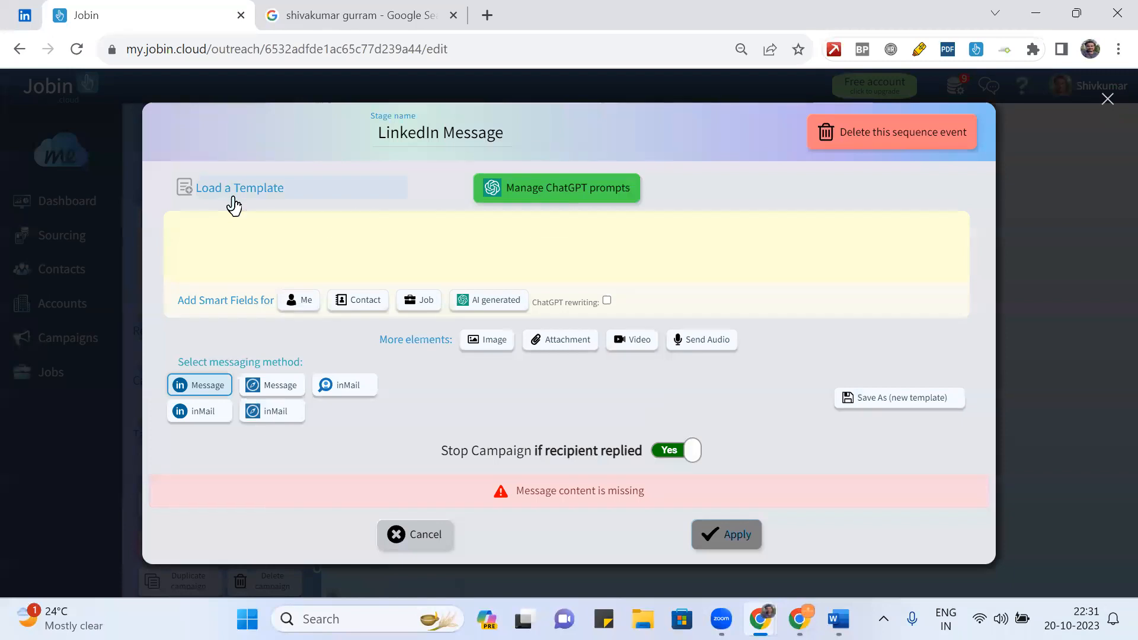
# - Load the Passive candidates template and delete its middle paragraphs, keeping greeting and sign-off
pyautogui.click(231, 198)
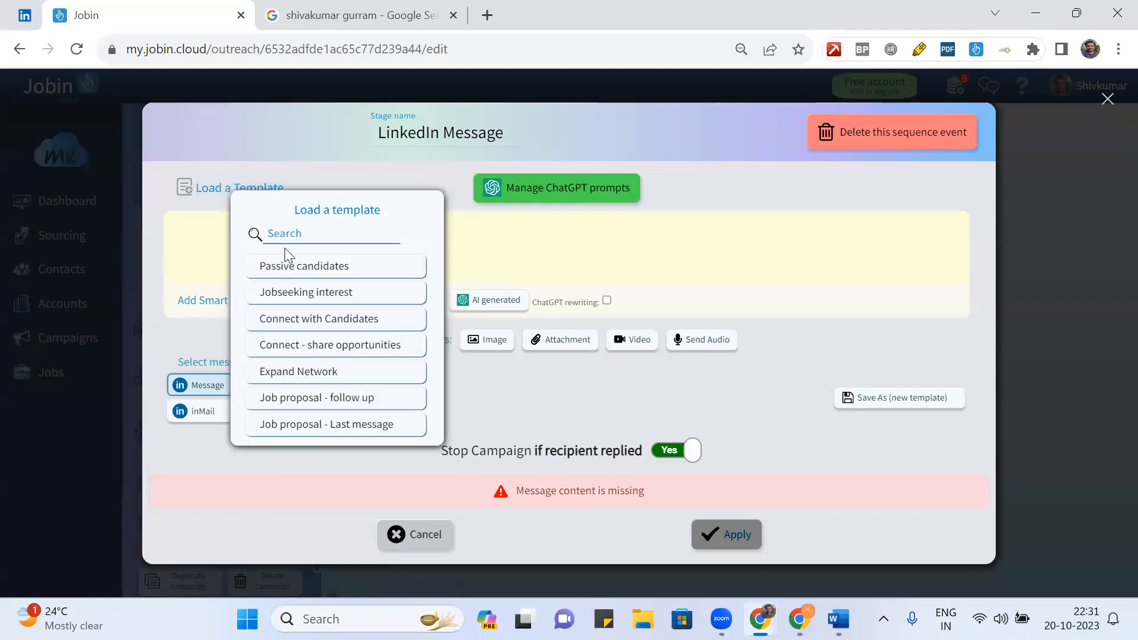
pyautogui.click(289, 264)
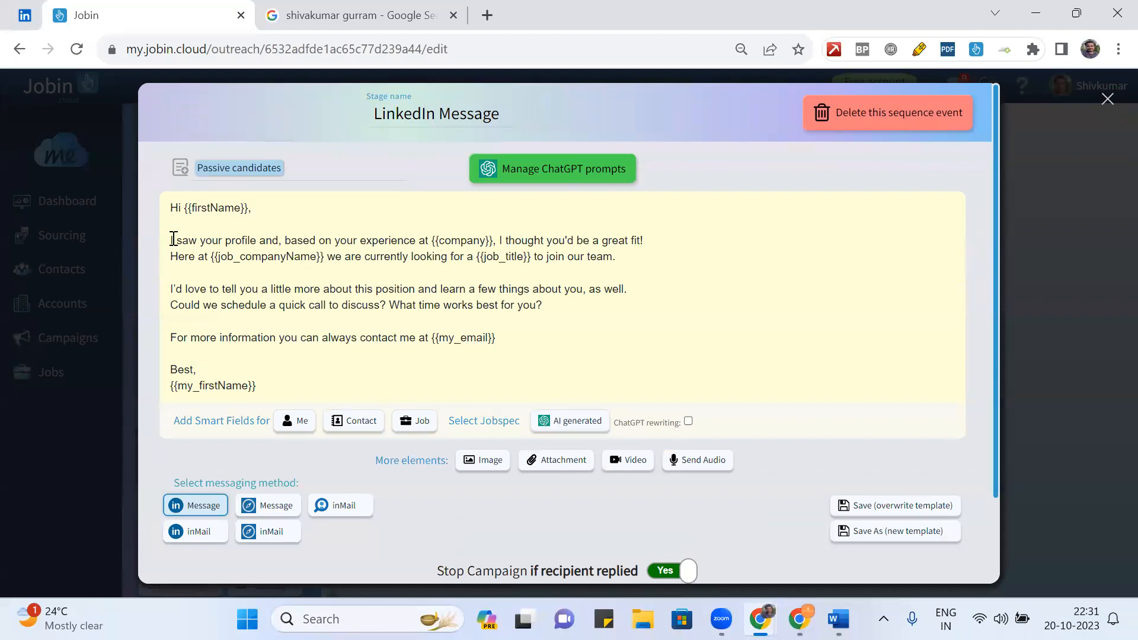
pyautogui.moveTo(170, 240); pyautogui.dragTo(500, 341)
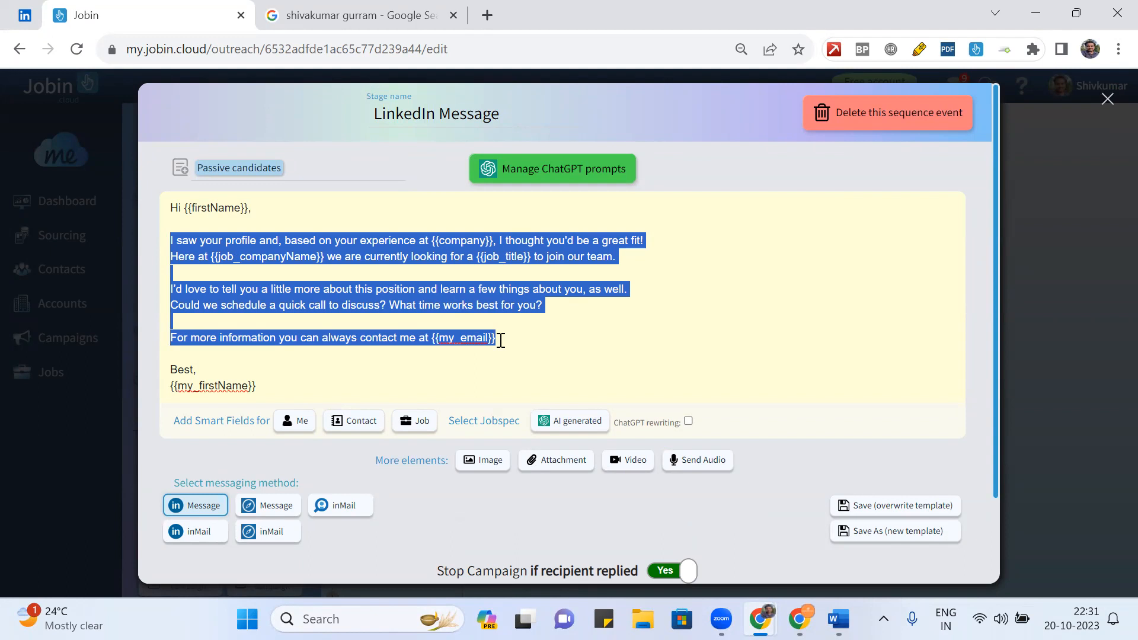
pyautogui.press('BackSpace')
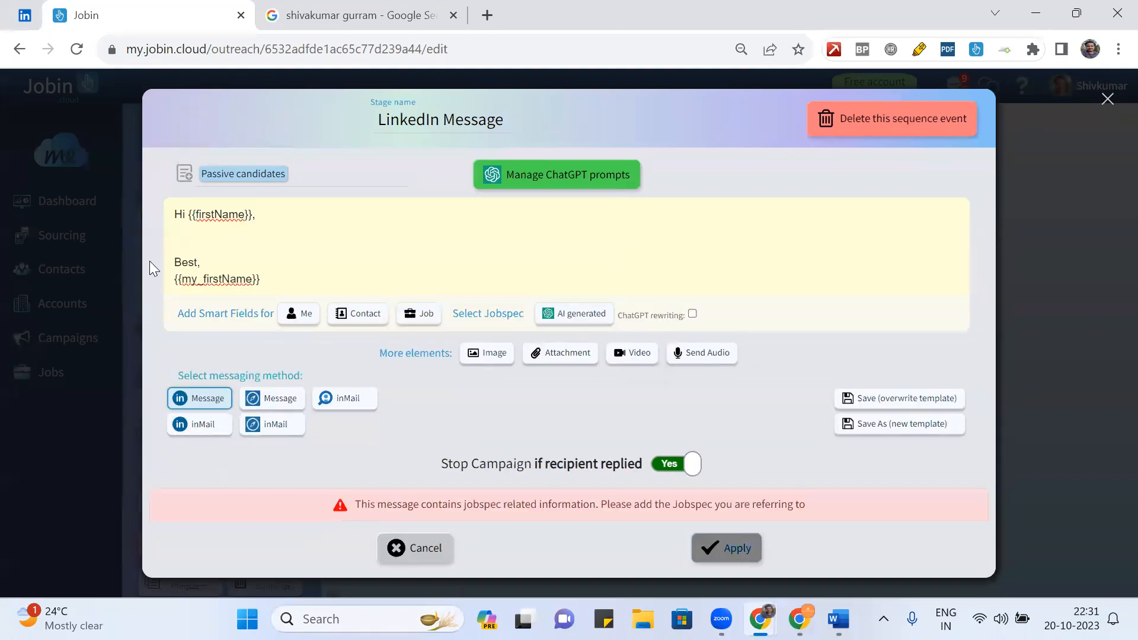
# - Write 'Thanks for accepting the invite…' citing a search for exceptional Solution Architects with Azure projects
pyautogui.write('Thanks for accepting the')
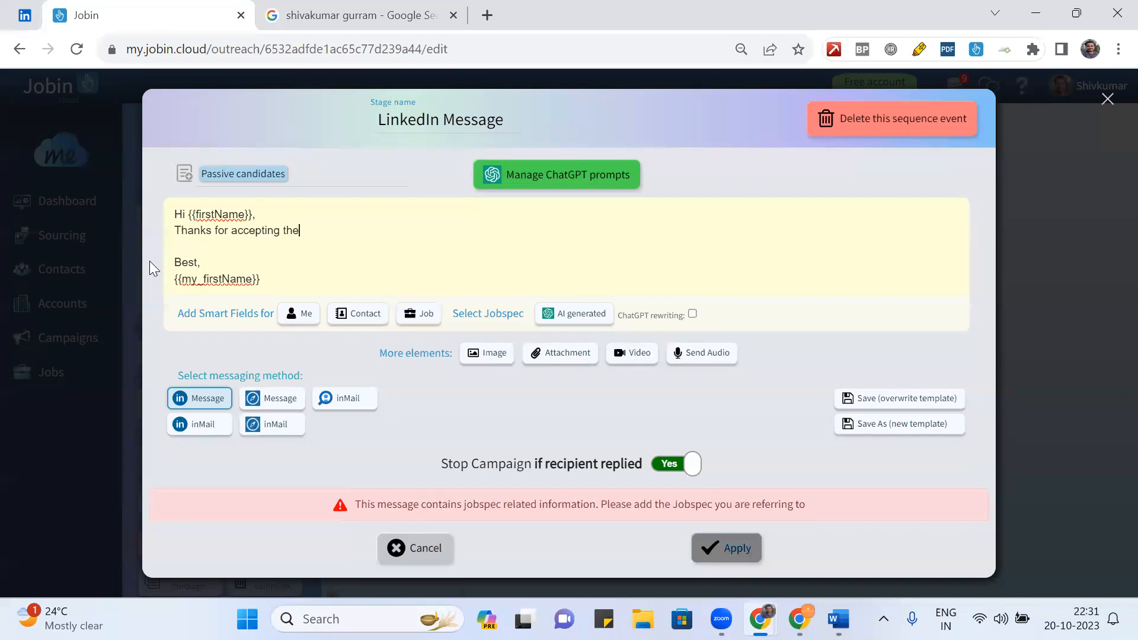
pyautogui.write(' invite. I happen to see you pr')
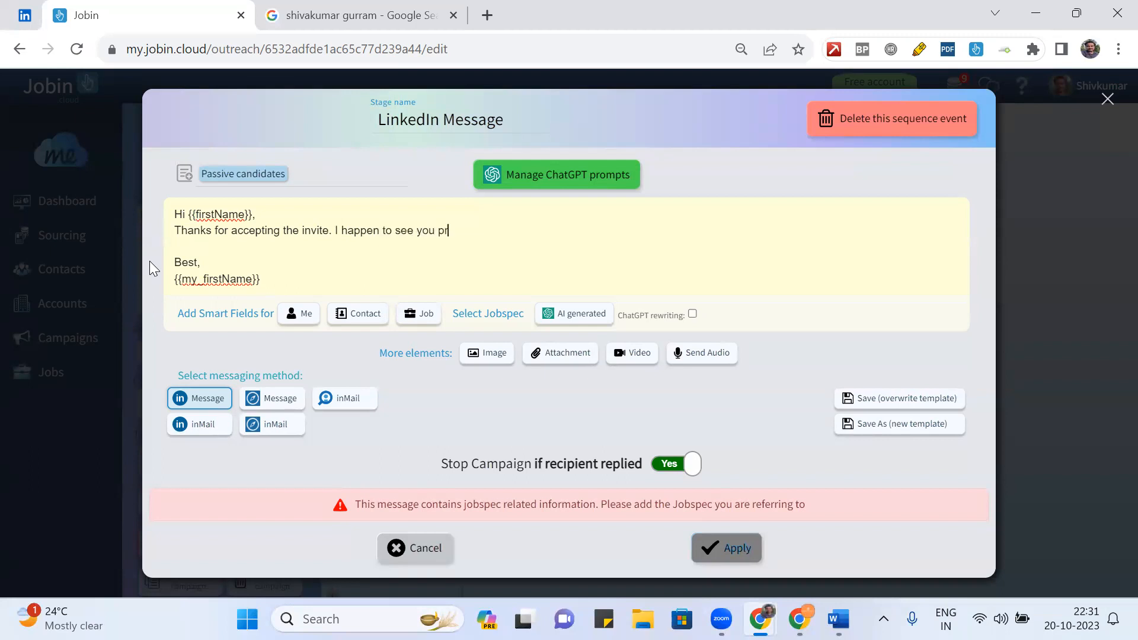
pyautogui.write('ofile on LinkedIn while')
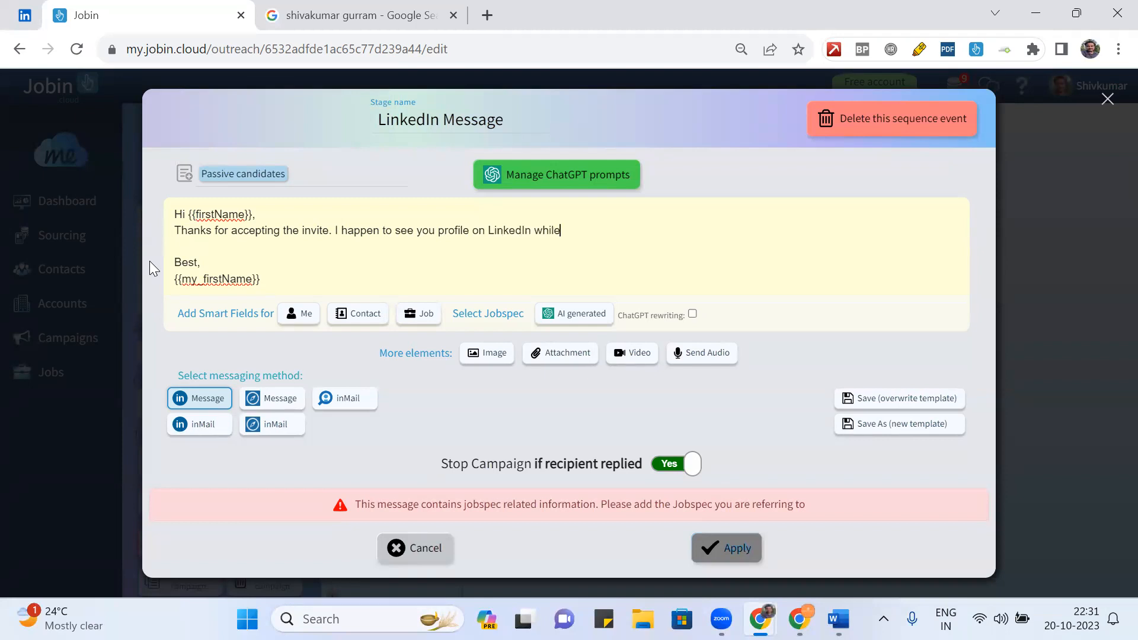
pyautogui.press('BackSpace')
pyautogui.write('e I was searching for ex')
pyautogui.write('ceptional')
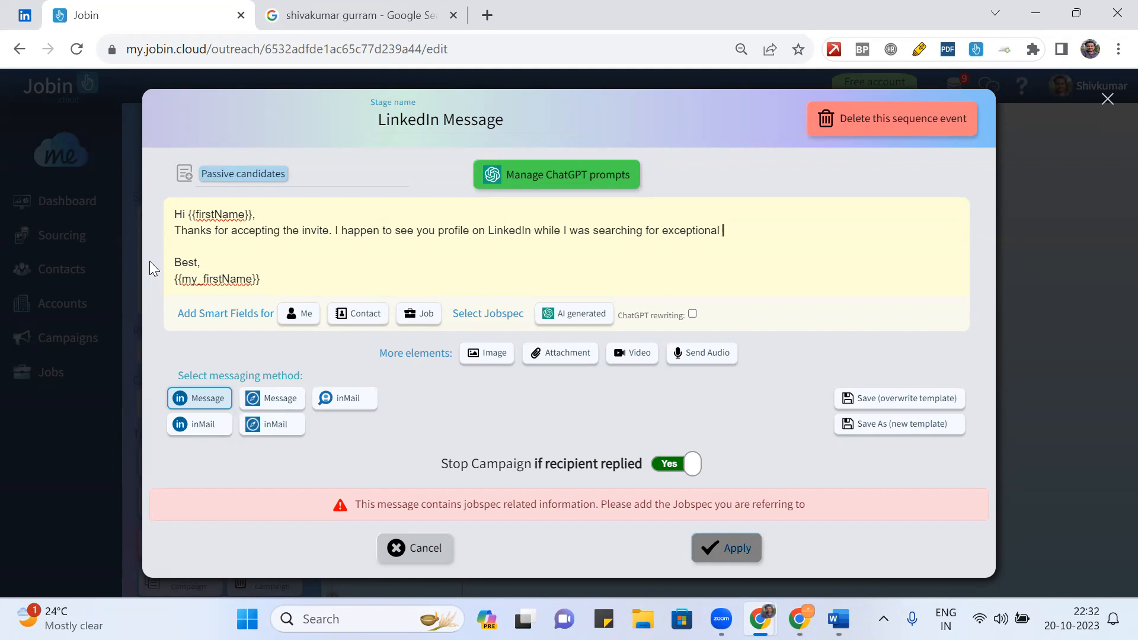
pyautogui.write('Solutions')
pyautogui.press('BackSpace')
pyautogui.press('BackSpace')
pyautogui.write('Architects who has')
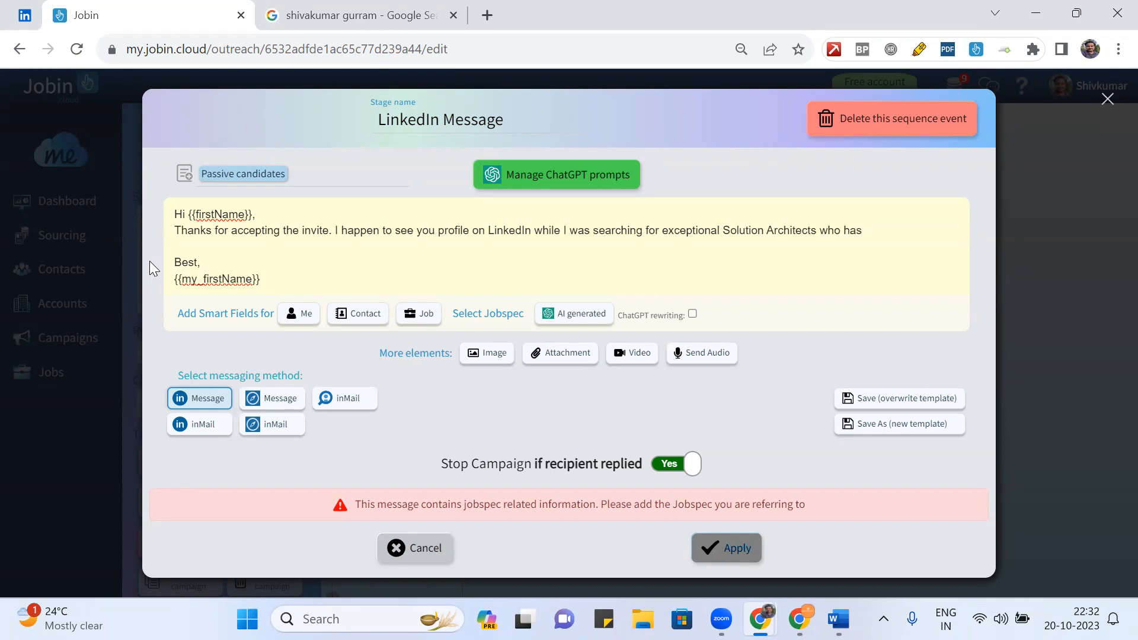
pyautogui.write(' deployed /implements')
pyautogui.press('BackSpace')
pyautogui.write('ed')
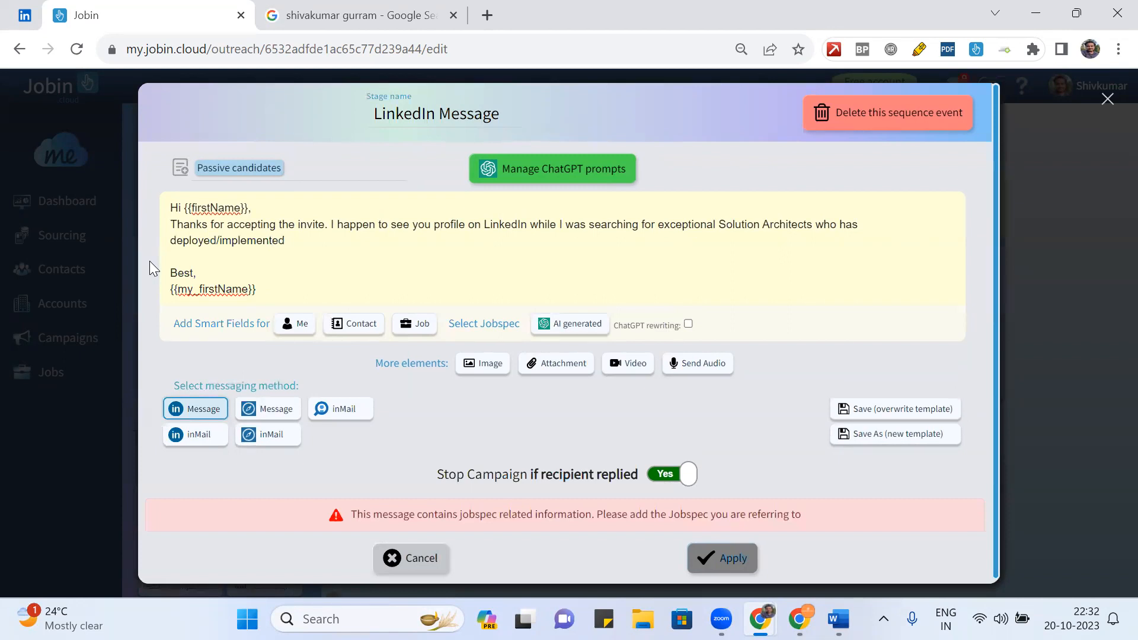
pyautogui.write(' prof')
pyautogui.press('BackSpace')
pyautogui.press('BackSpace')
pyautogui.press('BackSpace')
pyautogui.press('BackSpace')
pyautogui.write('jects on Azure.')
pyautogui.press('Return')
pyautogui.press('Return')
# - Write 'Hence {{firstName}}, I wanted to check if you would be interested in knowing more about the opportunity'
pyautogui.write('Hen')
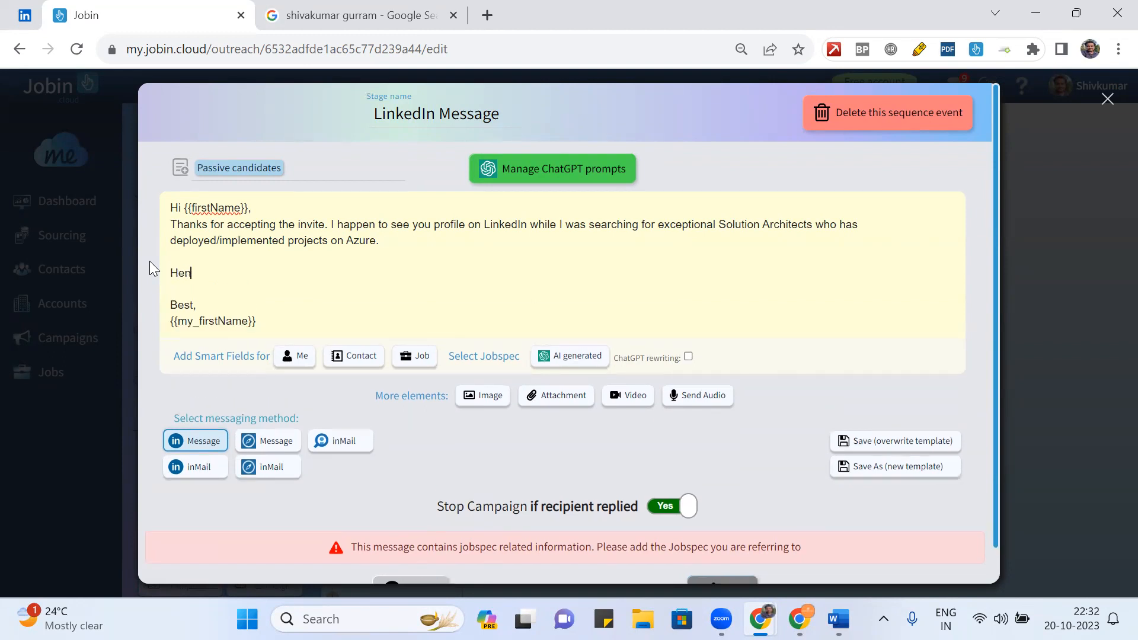
pyautogui.write('ce, I was')
pyautogui.press('BackSpace')
pyautogui.press('BackSpace')
pyautogui.press('BackSpace')
pyautogui.press('BackSpace')
pyautogui.press('BackSpace')
pyautogui.press('BackSpace')
pyautogui.press('BackSpace')
pyautogui.write('{{firstName}}, ')
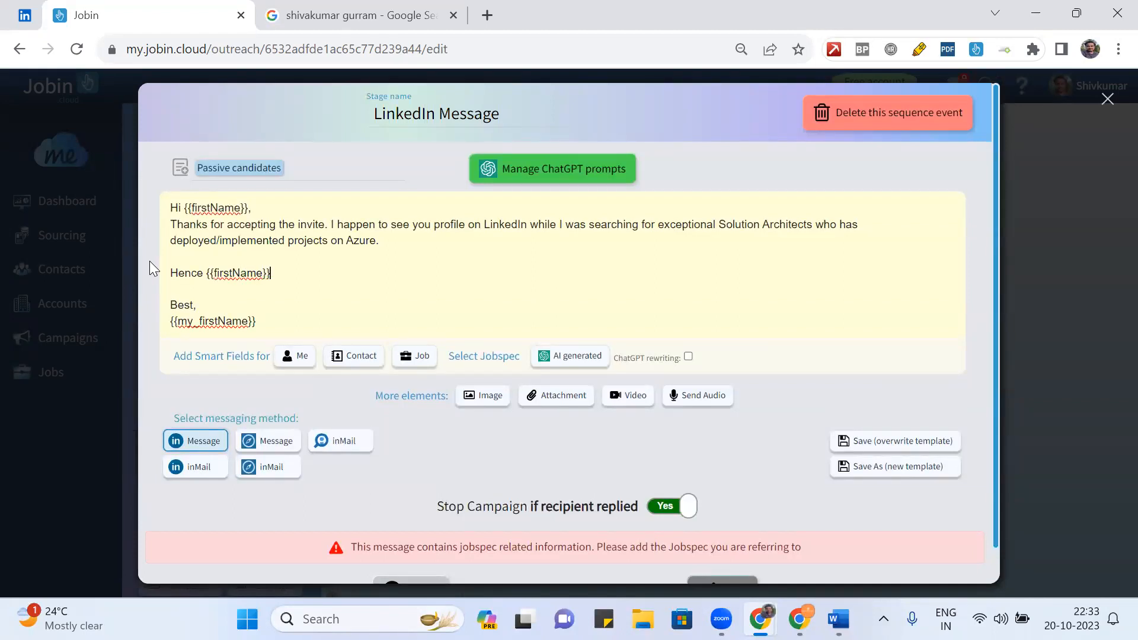
pyautogui.write('I wanted to ched')
pyautogui.write('k if you woy')
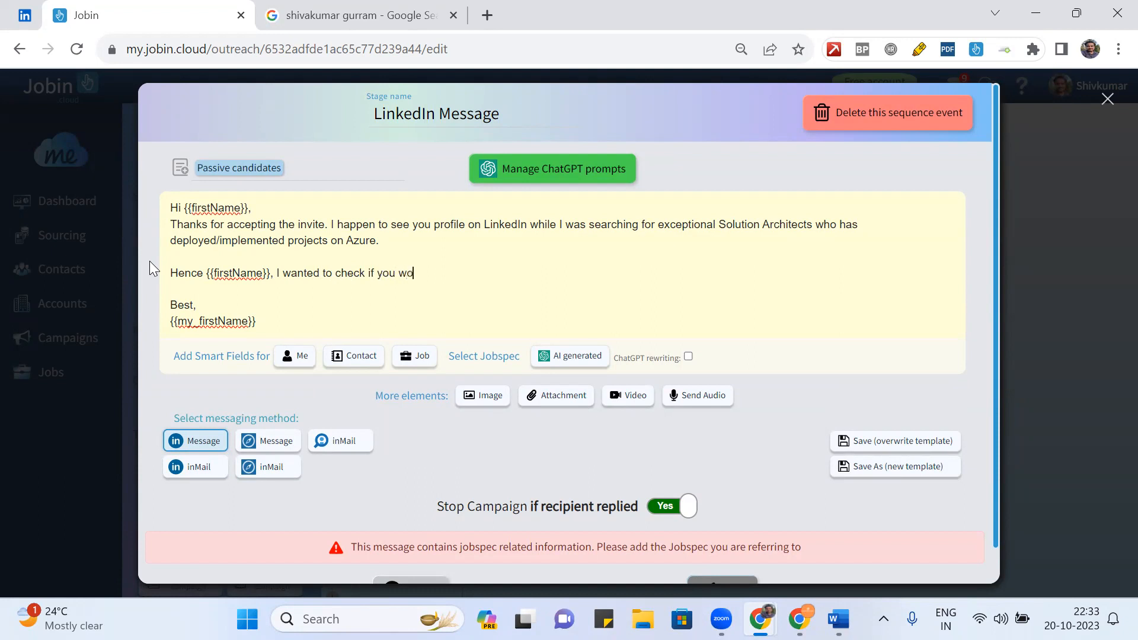
pyautogui.press('BackSpace')
pyautogui.write('uld be interesting ')
pyautogui.write('more')
pyautogui.press('BackSpace')
pyautogui.press('BackSpace')
pyautogui.press('BackSpace')
pyautogui.press('BackSpace')
pyautogui.write('in knowing more about the ')
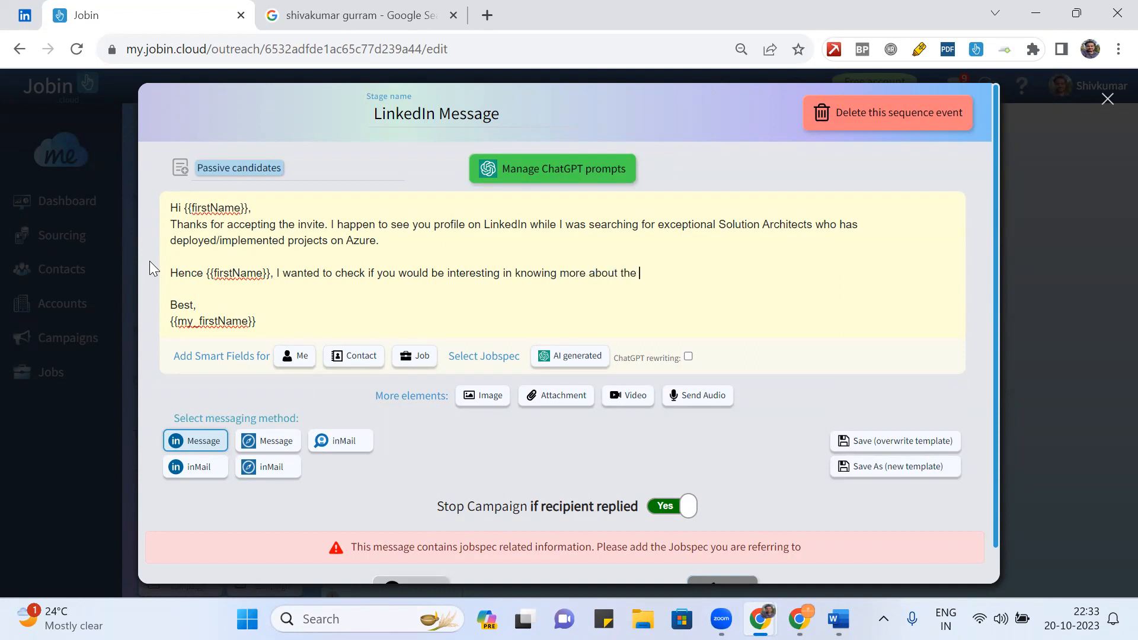
pyautogui.write('opportunity')
pyautogui.write('or please')
# - Correct 'interesting' to 'interested' and add the sentence about potential references and referrals
pyautogui.click(499, 273)
pyautogui.press('BackSpace')
pyautogui.press('BackSpace')
pyautogui.press('BackSpace')
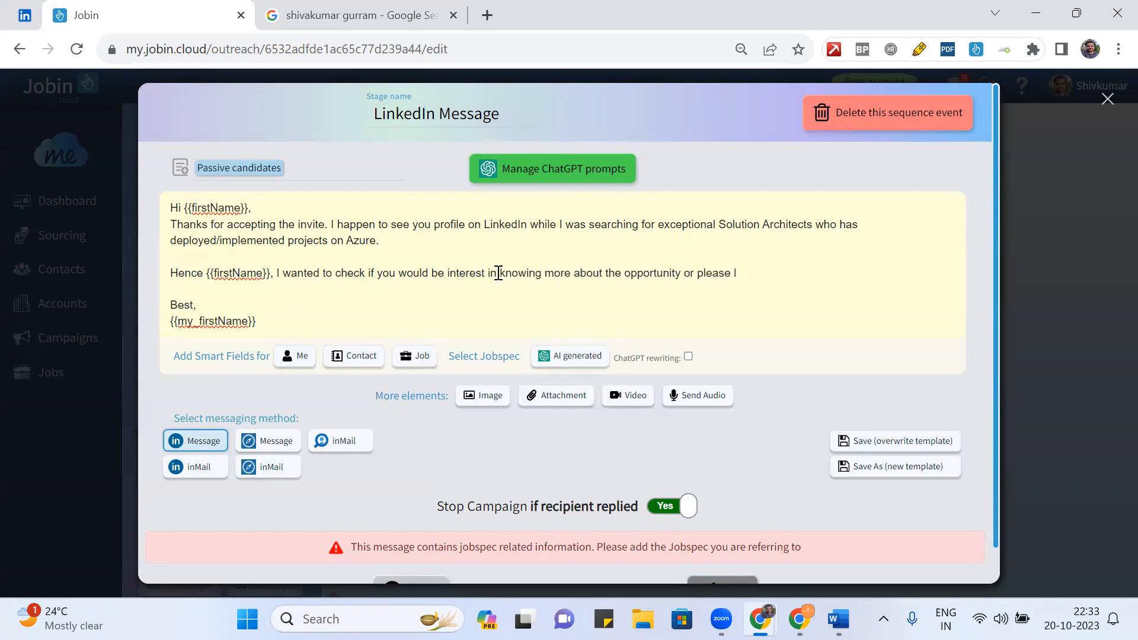
pyautogui.write('ed')
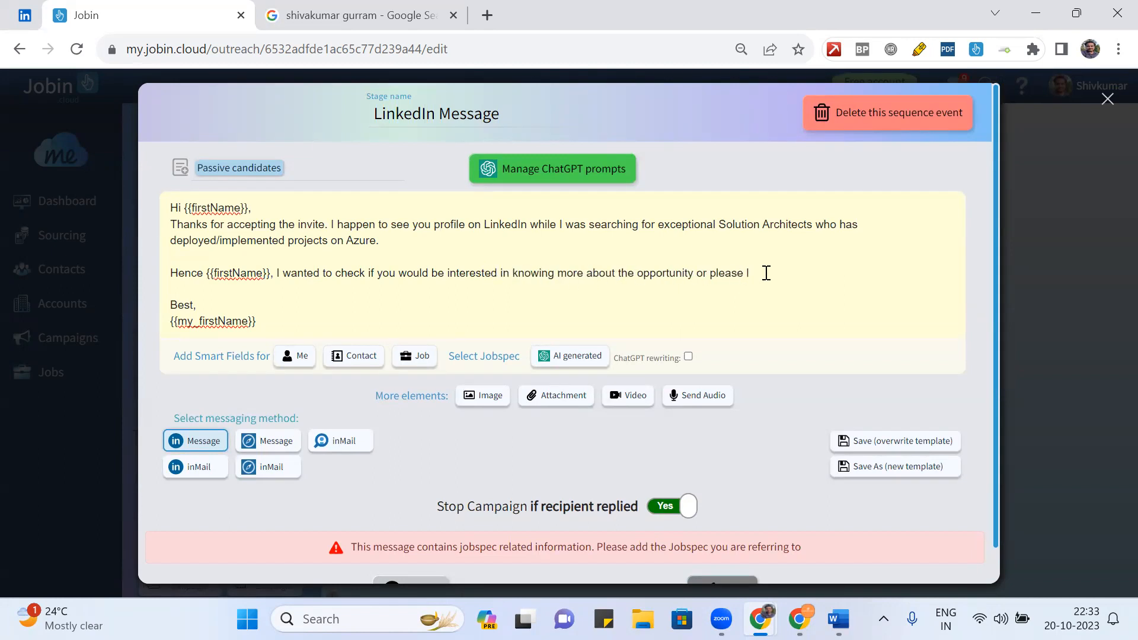
pyautogui.write('f')
pyautogui.write('if you have any potential references ')
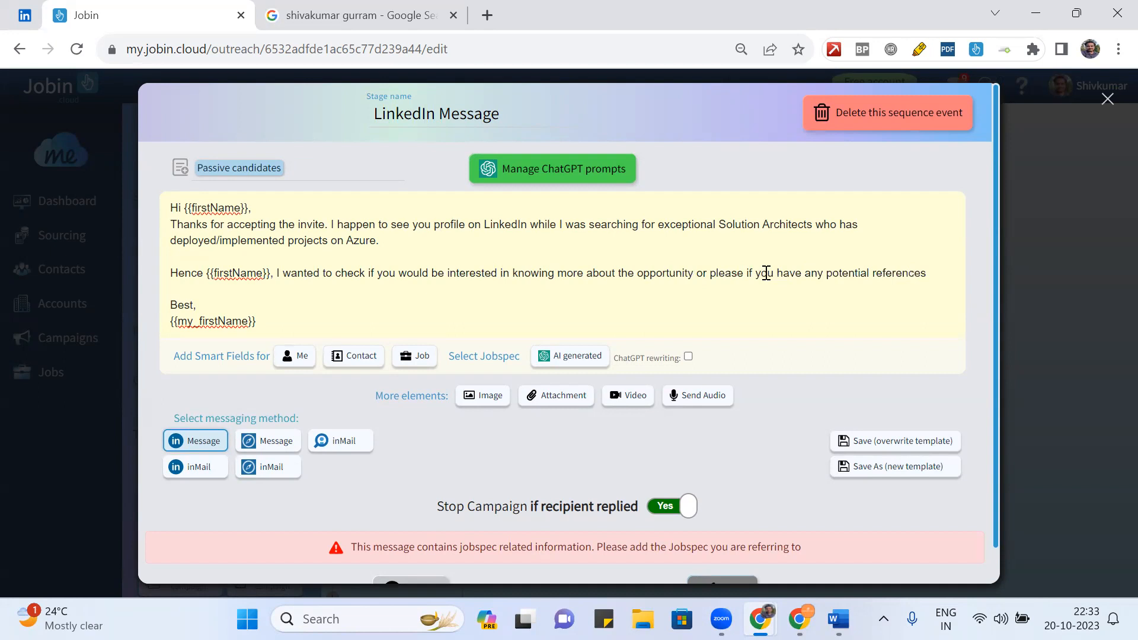
pyautogui.write('and I would assu')
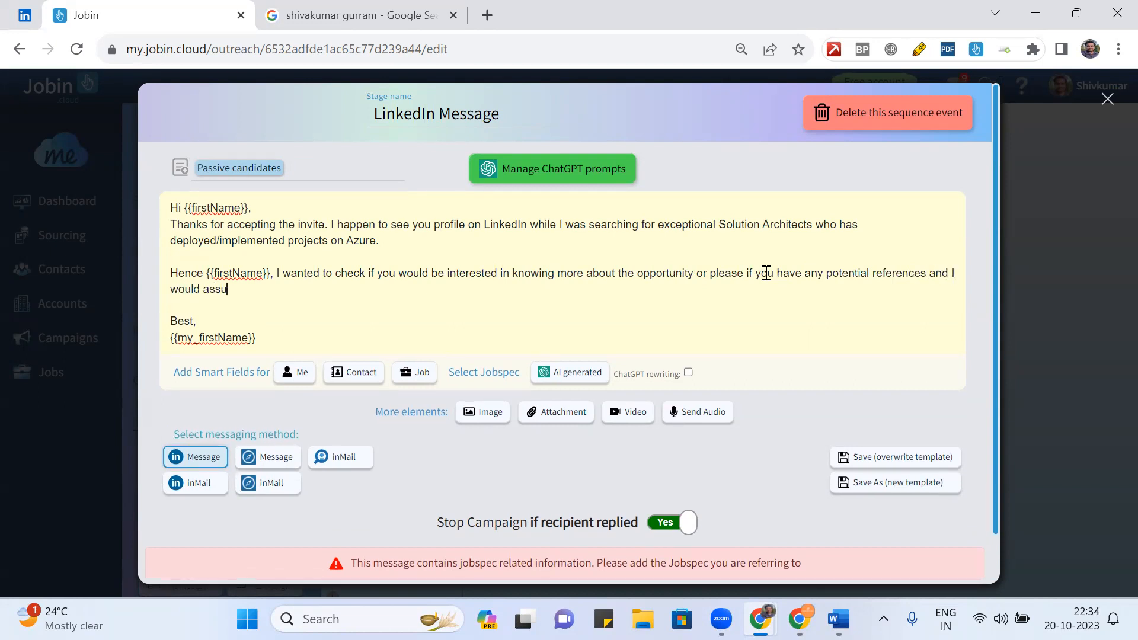
pyautogui.write('re you that I will close the disci')
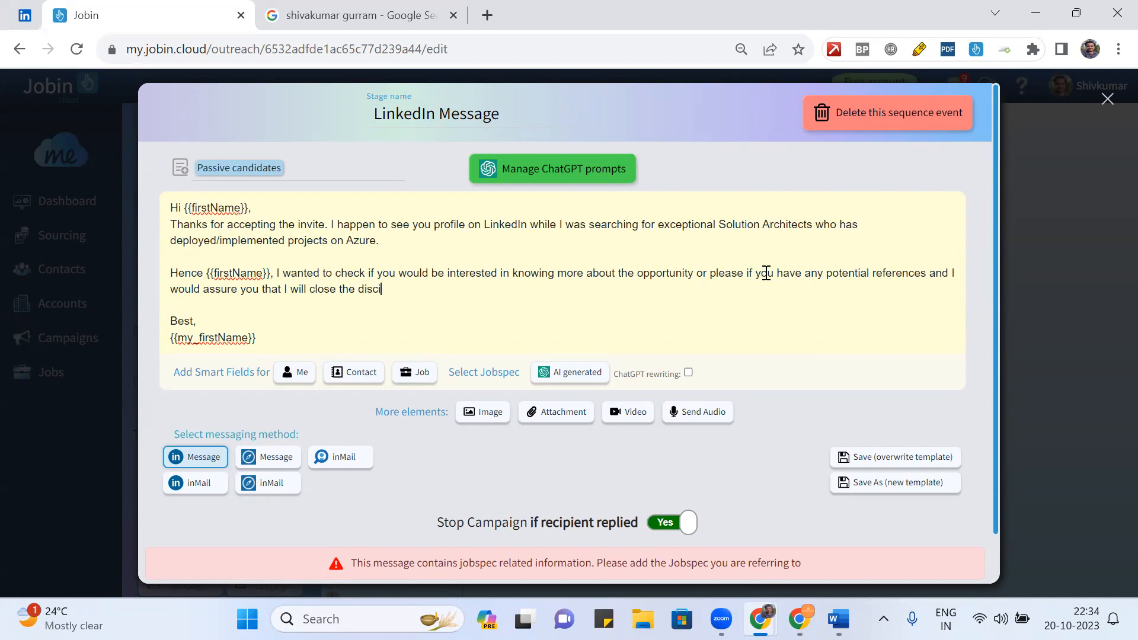
pyautogui.write('ussion with you your refe')
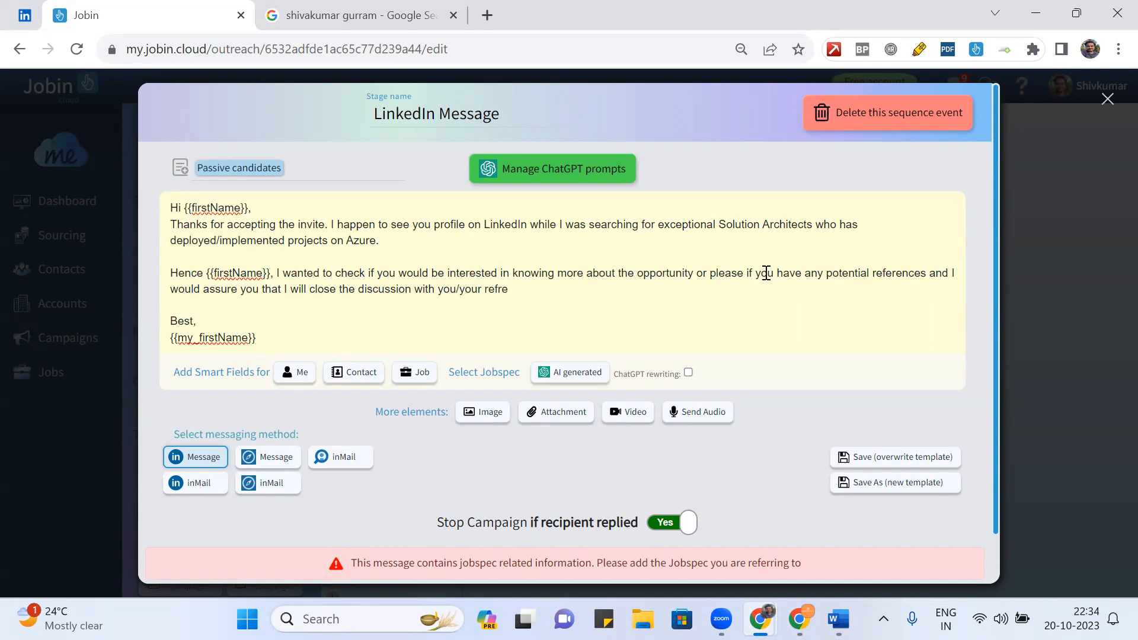
pyautogui.press('BackSpace')
pyautogui.press('BackSpace')
pyautogui.write('eralls')
pyautogui.press('BackSpace')
pyautogui.press('BackSpace')
pyautogui.press('BackSpace')
# - Fix 'referals' to 'referrals', add 'on highest priority.', and replace {{my_firstName}} with the sender's name
pyautogui.write('ls')
pyautogui.rightClick(501, 289)
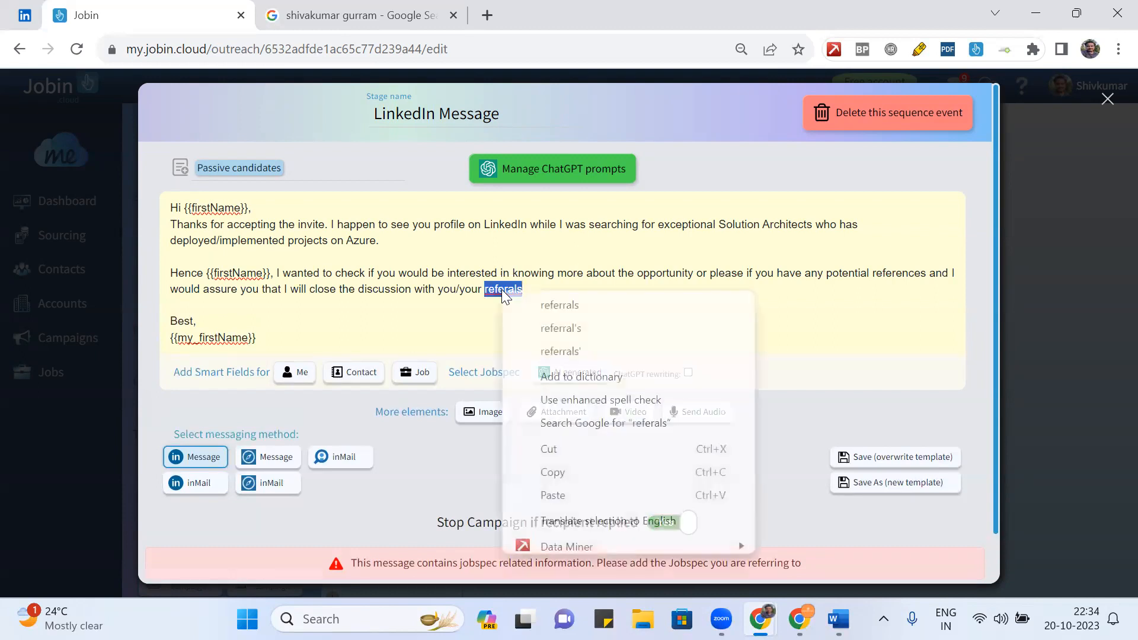
pyautogui.click(545, 306)
pyautogui.write('on ')
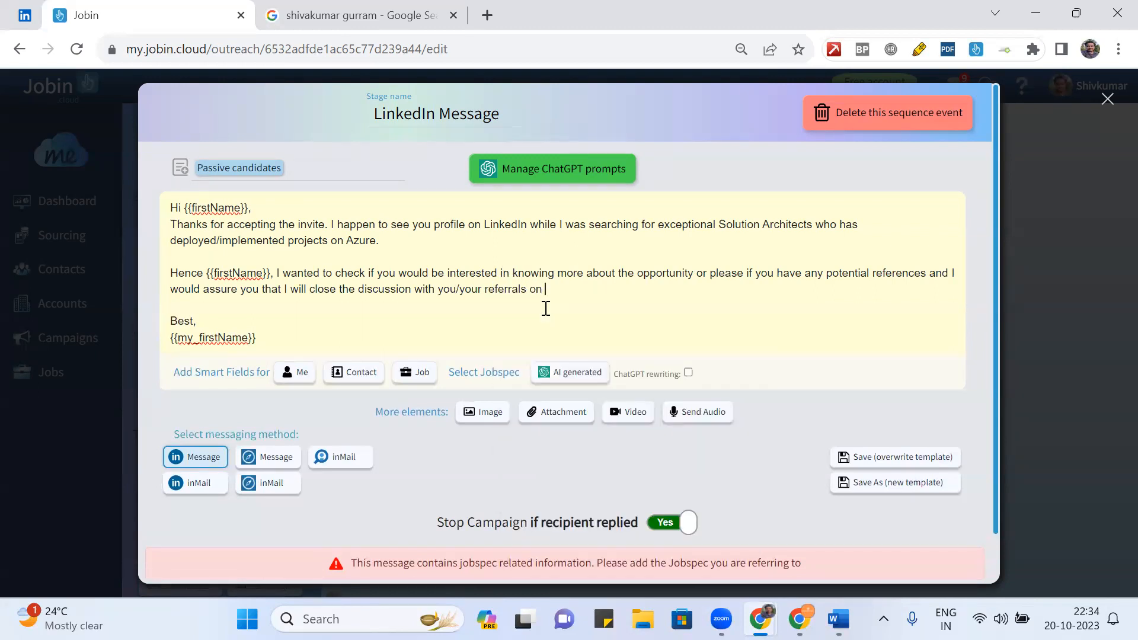
pyautogui.write('highest priority.')
pyautogui.moveTo(260, 338); pyautogui.dragTo(164, 341)
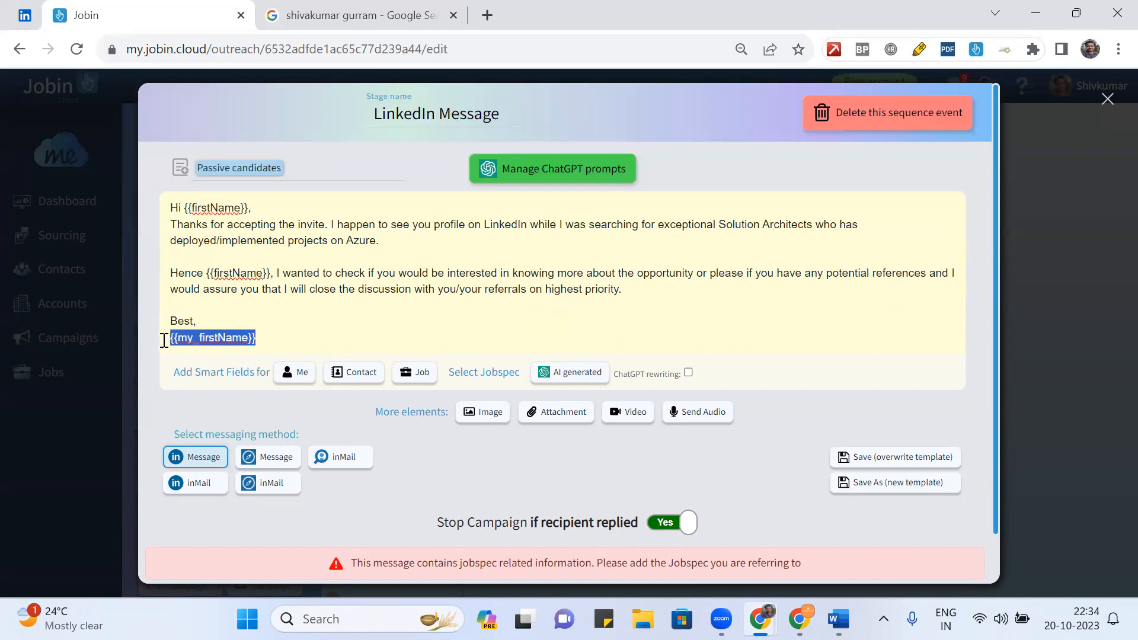
pyautogui.write('Shiv.')
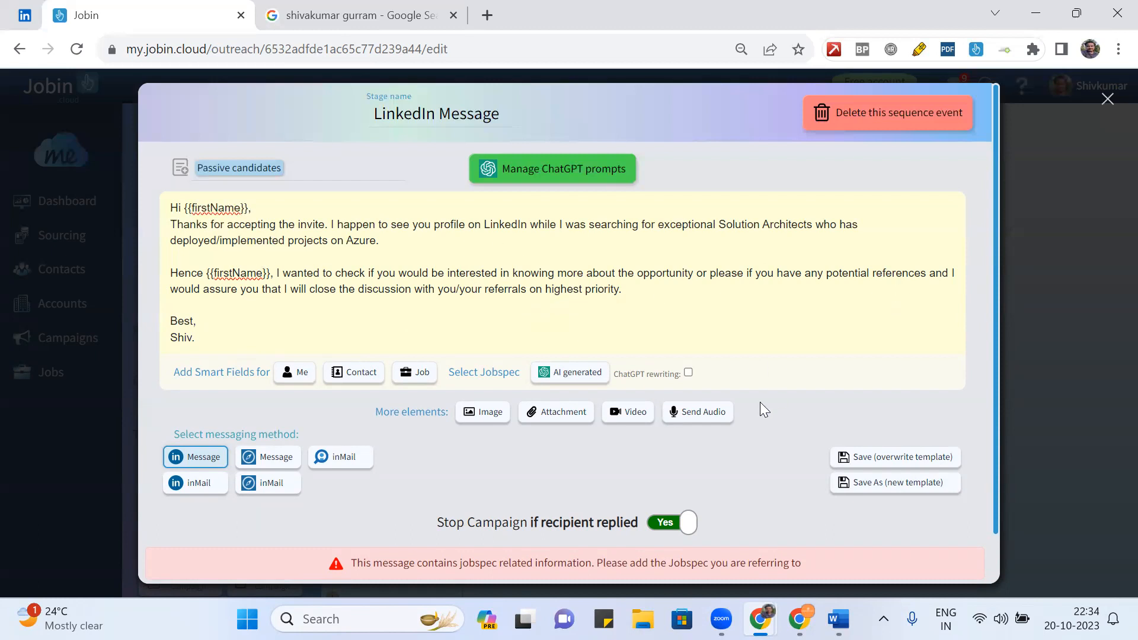
# - Check the empty Select Jobspec list, then select the text from 'while I was searching' to 'priority'
pyautogui.scroll(-1, 763, 409)
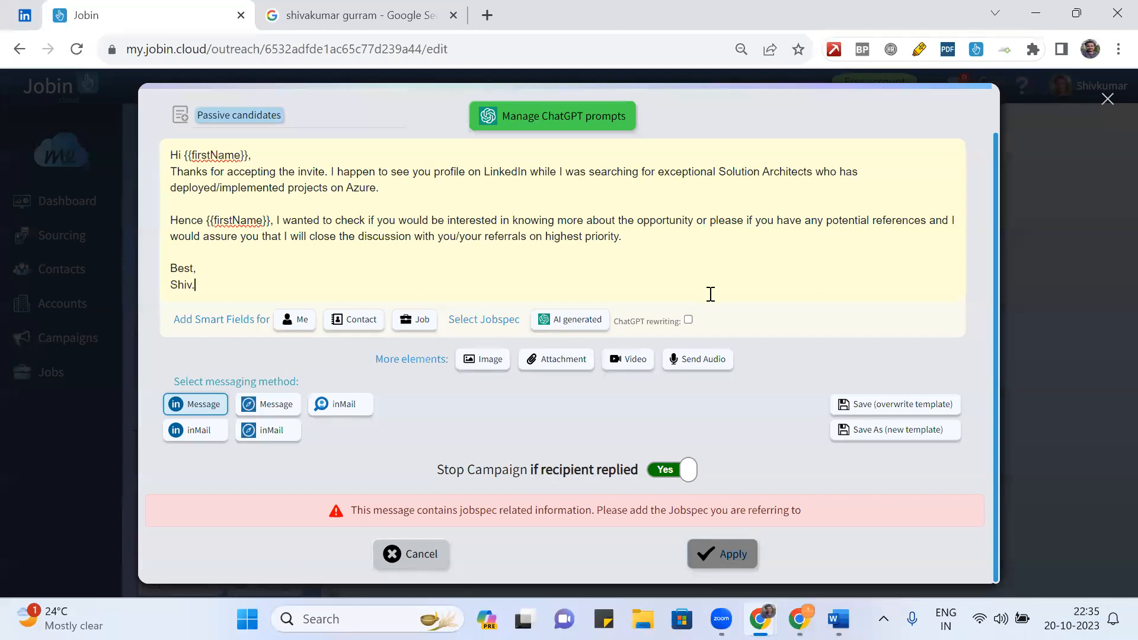
pyautogui.moveTo(668, 249); pyautogui.dragTo(482, 244)
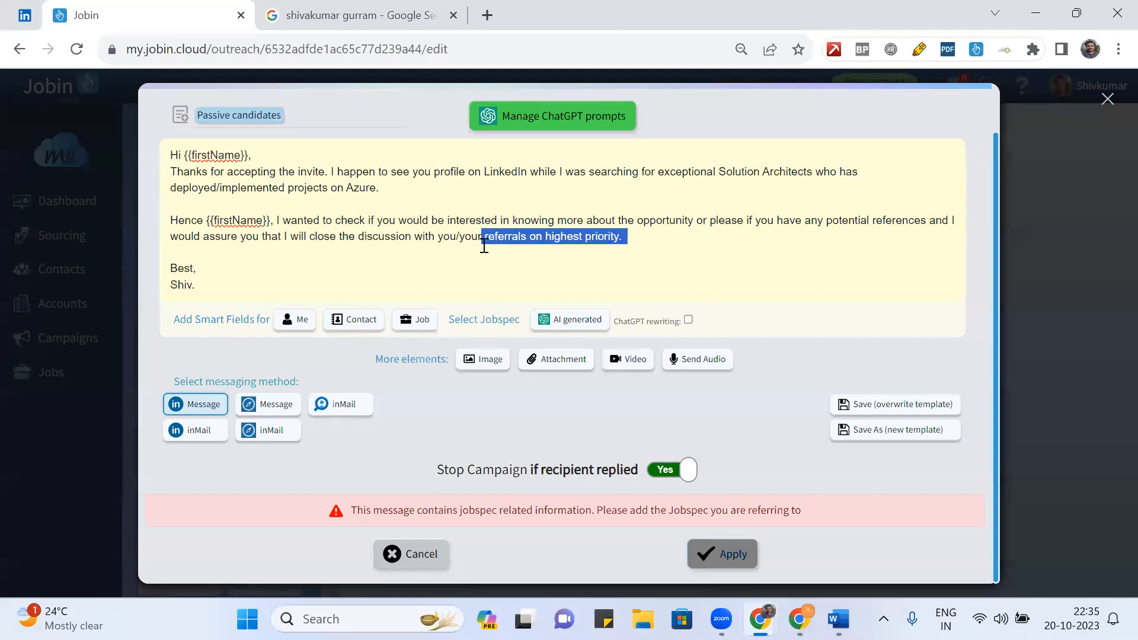
pyautogui.click(674, 245)
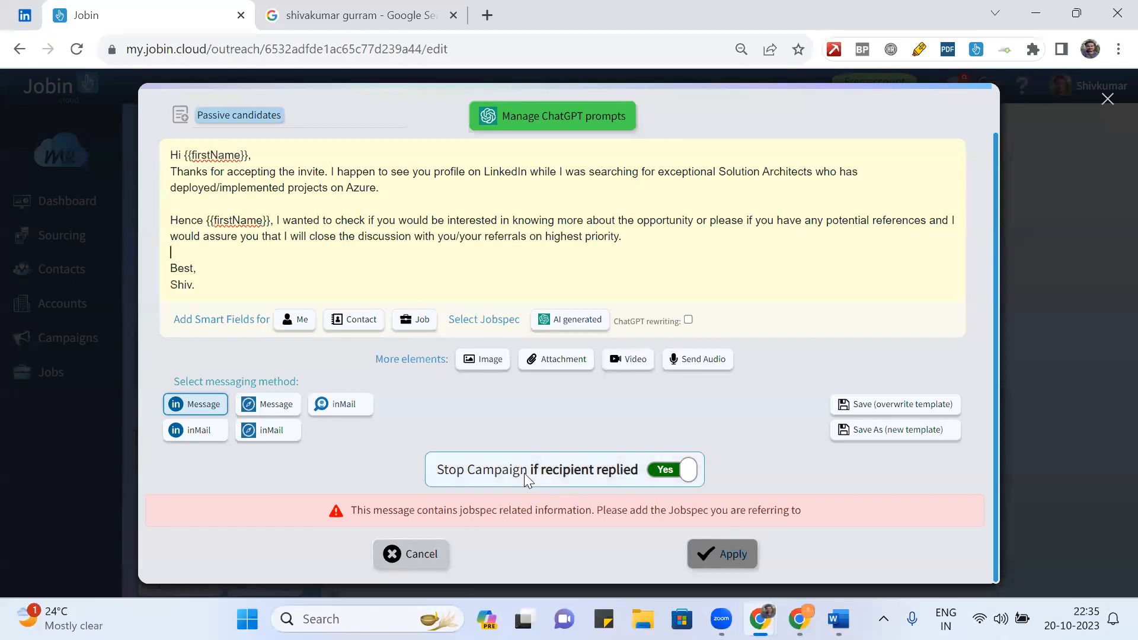
pyautogui.click(483, 320)
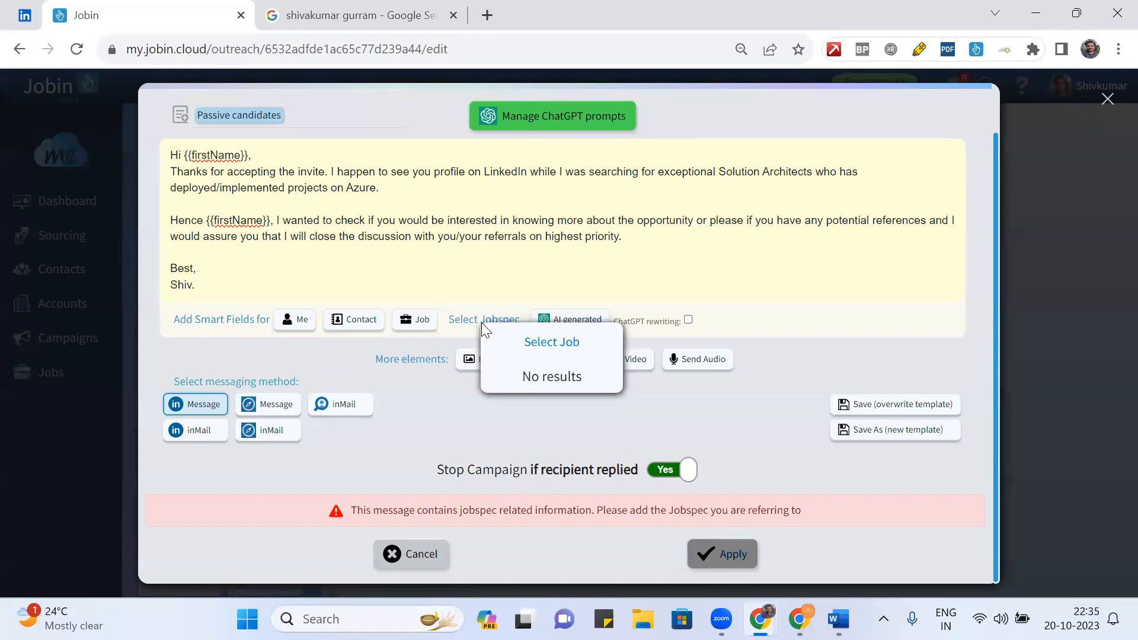
pyautogui.click(558, 254)
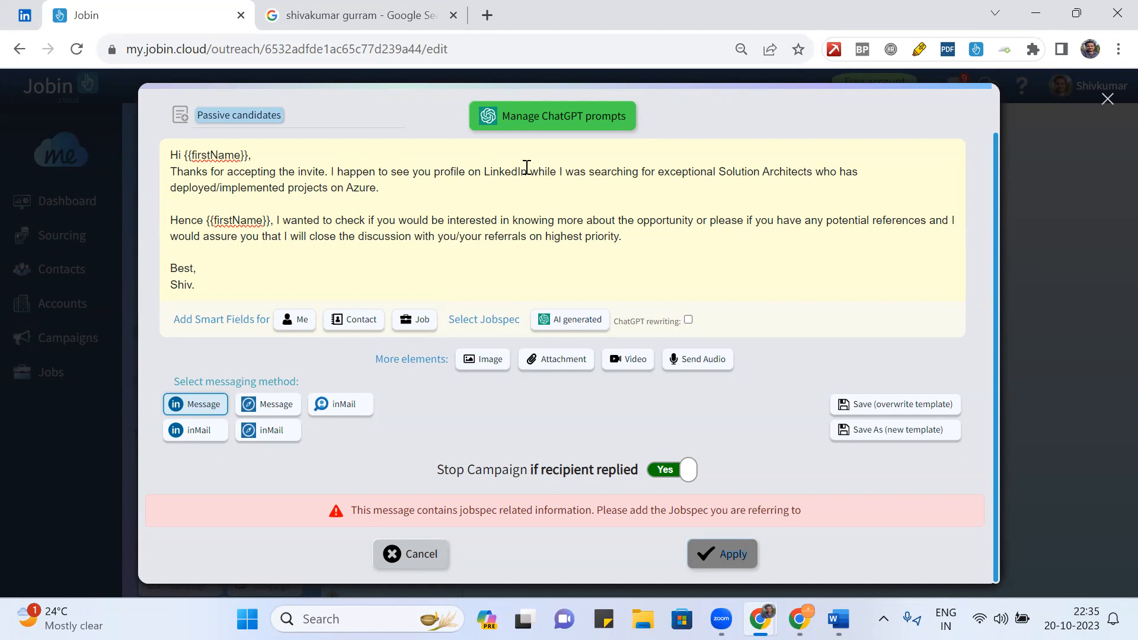
pyautogui.moveTo(533, 173); pyautogui.dragTo(612, 248)
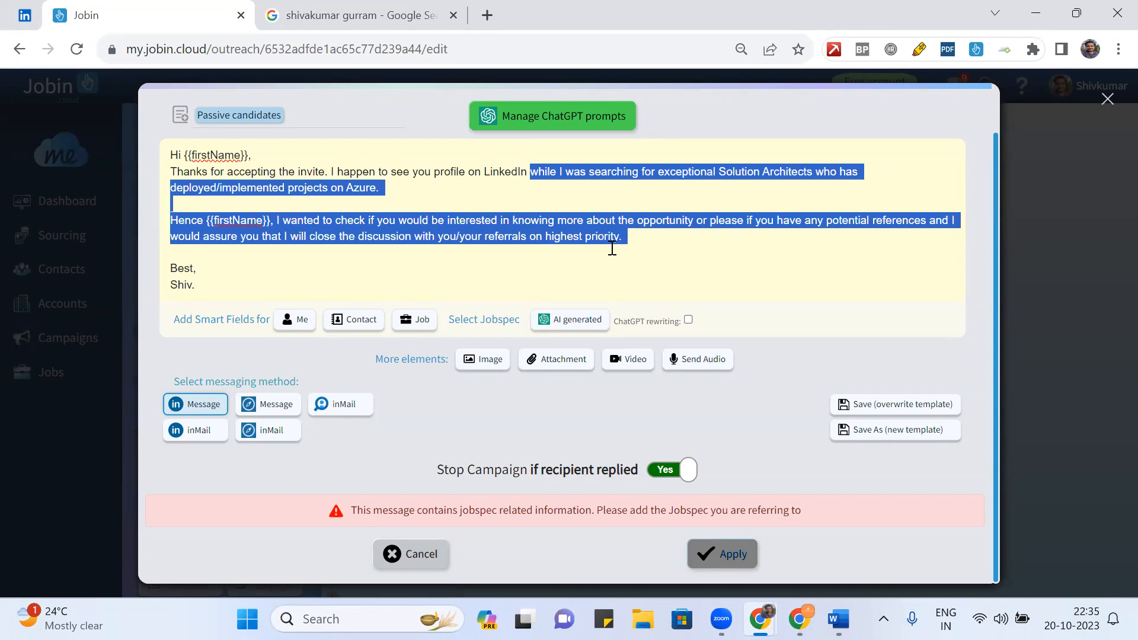
# - Delete the text after 'LinkedIn' and browse the Job smart-field list without inserting anything
pyautogui.press('BackSpace')
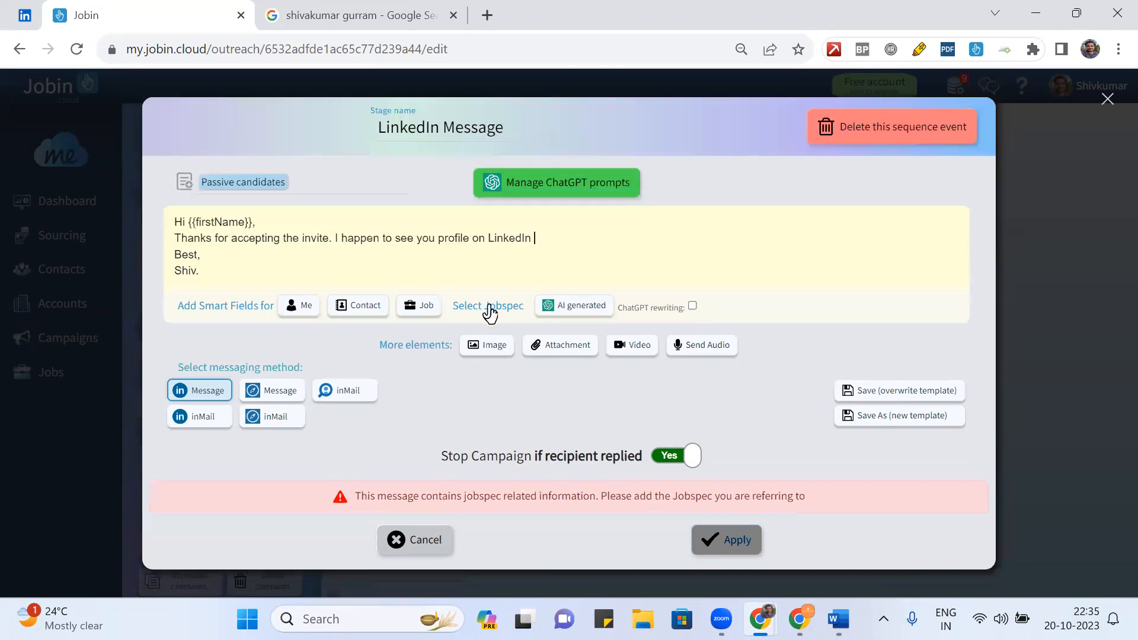
pyautogui.click(429, 307)
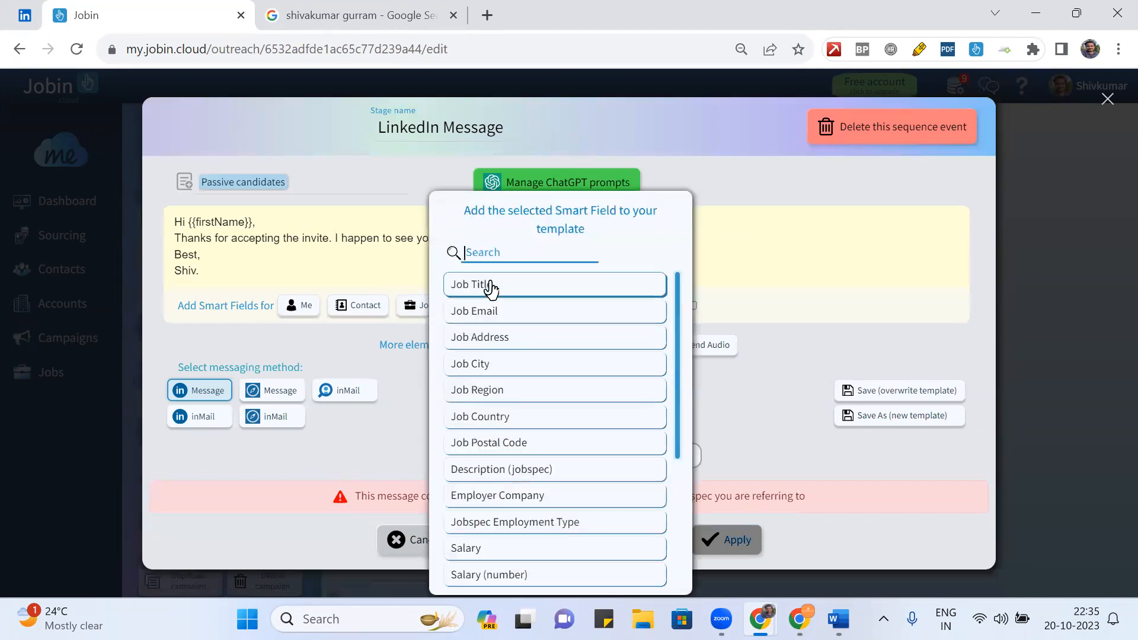
pyautogui.click(738, 259)
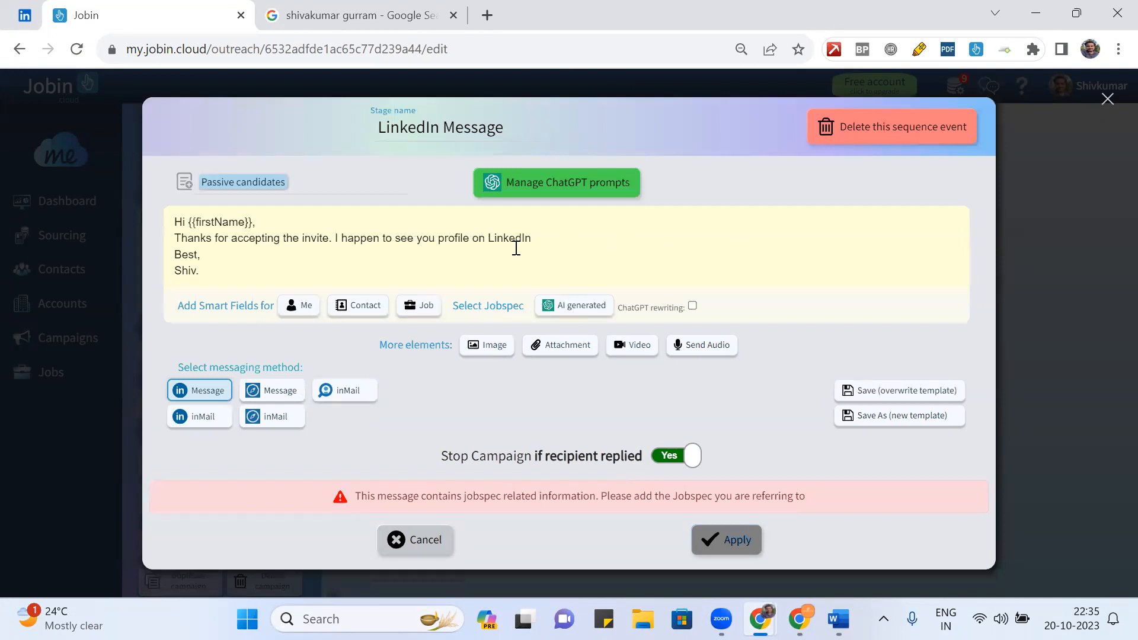
pyautogui.click(551, 241)
pyautogui.click(427, 309)
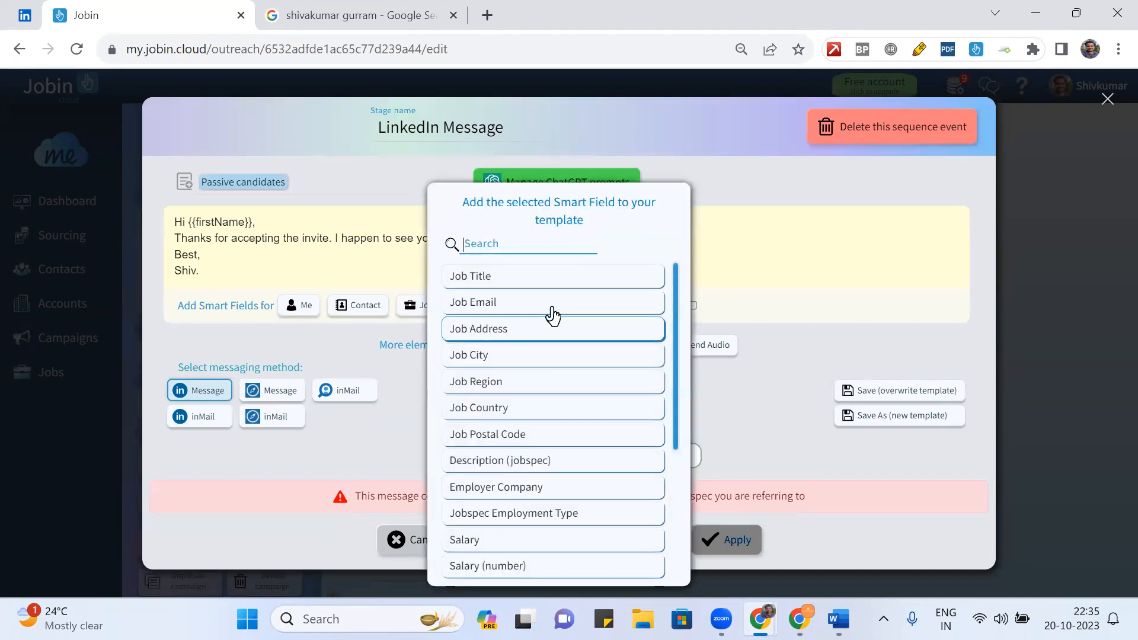
pyautogui.scroll(-4, 571, 407)
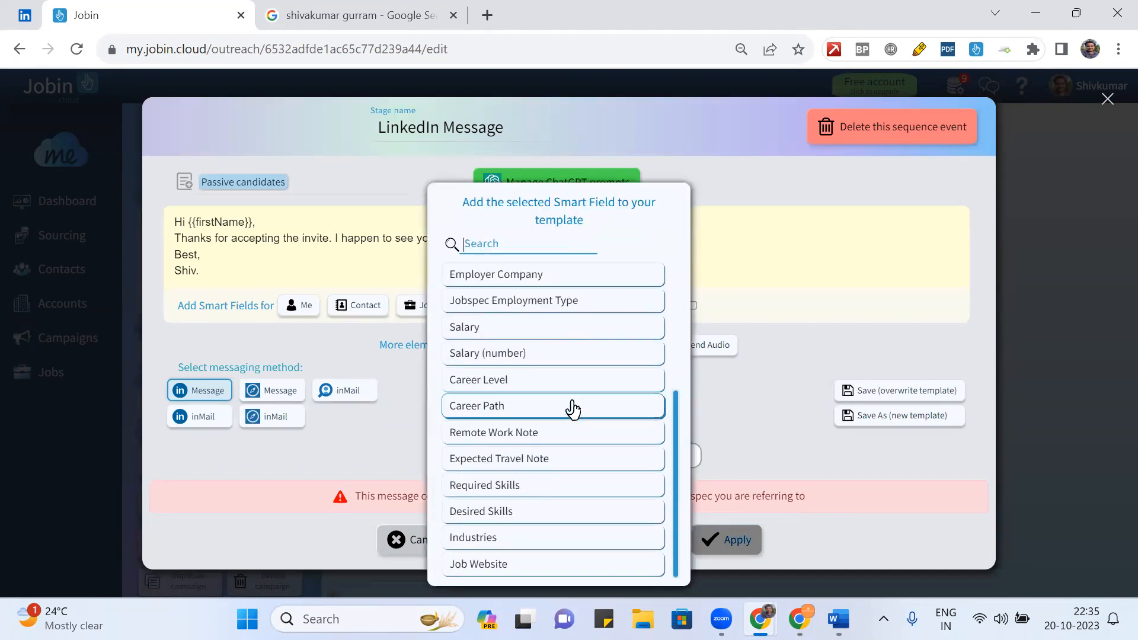
pyautogui.scroll(4, 572, 407)
pyautogui.click(770, 226)
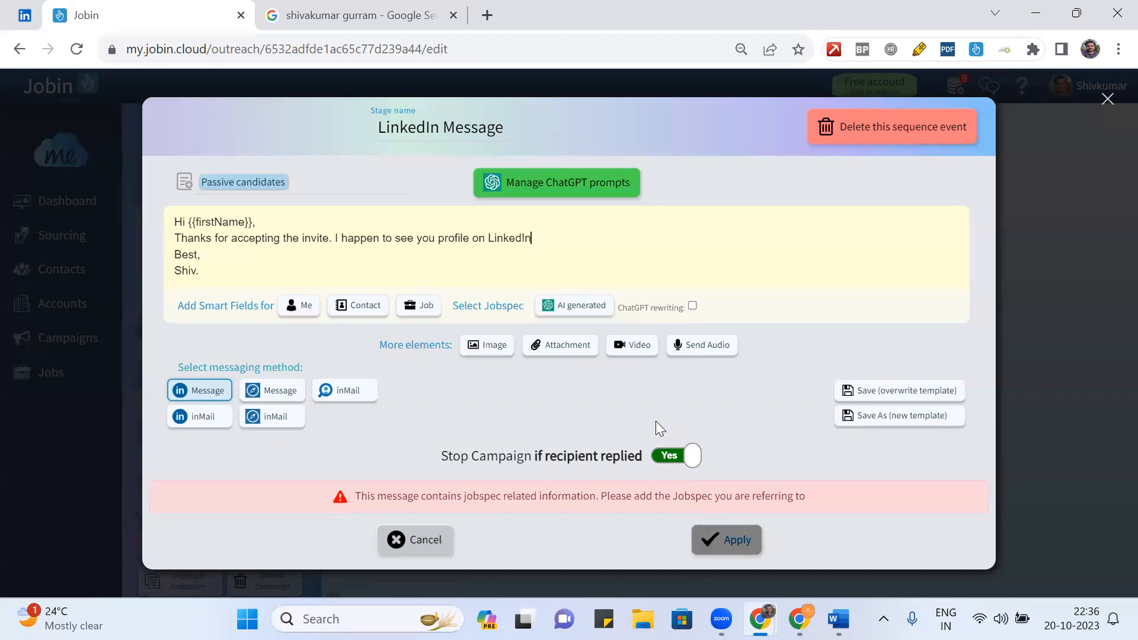
# - Dismiss the cannot-save error and cancel the LinkedIn Message editor without saving
pyautogui.click(1096, 102)
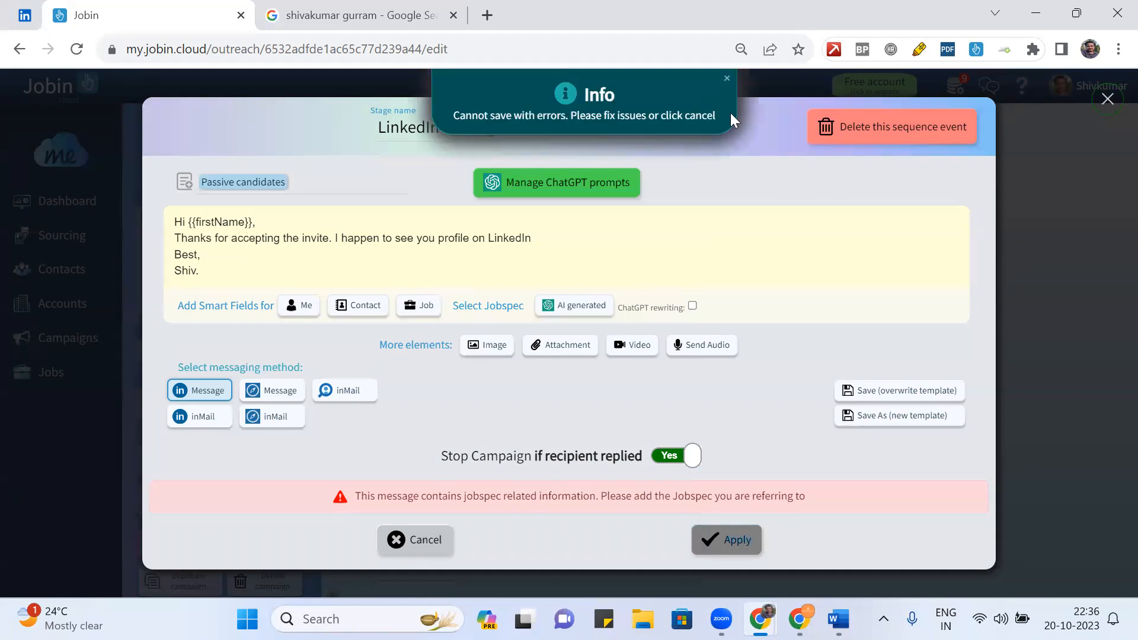
pyautogui.click(725, 80)
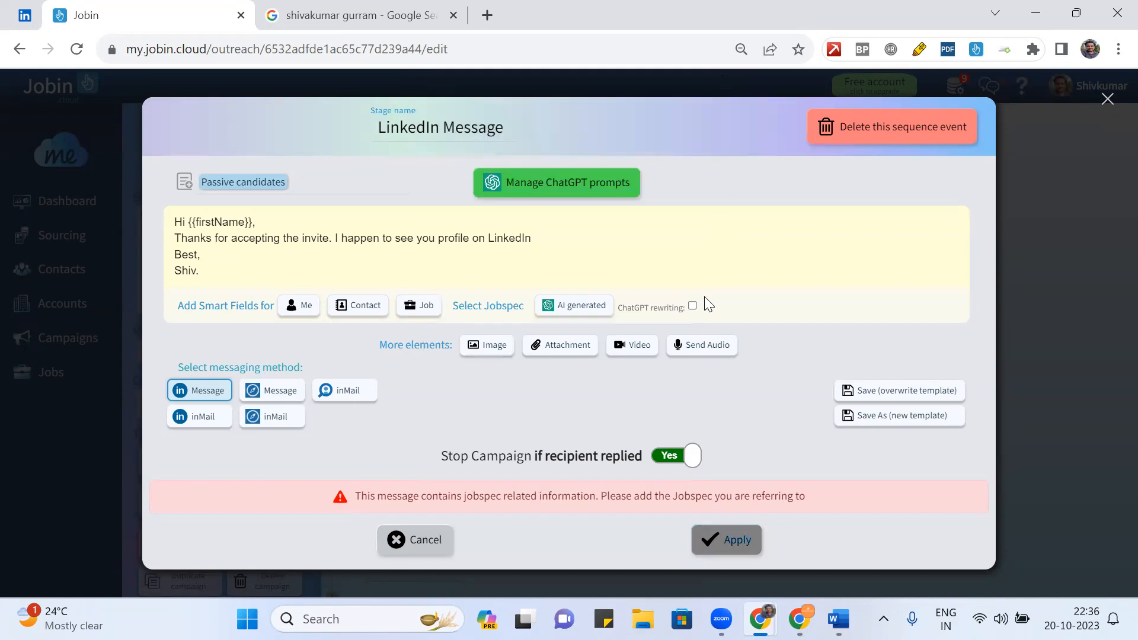
pyautogui.click(422, 541)
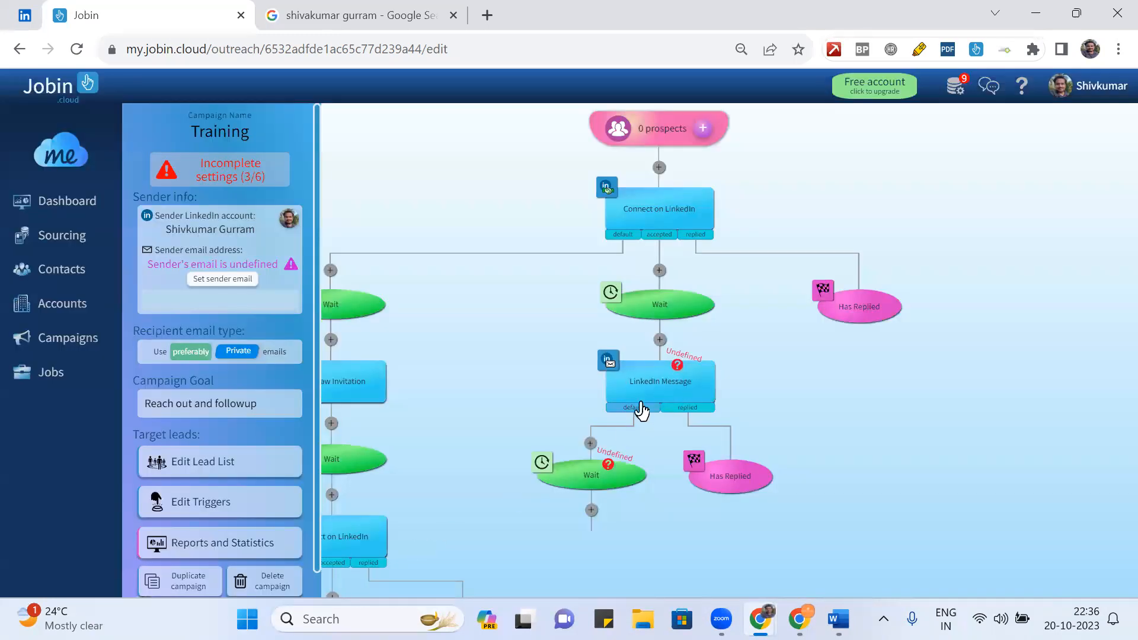
# - Type 'Hey {{firstName}},' with thanks for accepting the invite and an interesting opportunity
pyautogui.click(653, 388)
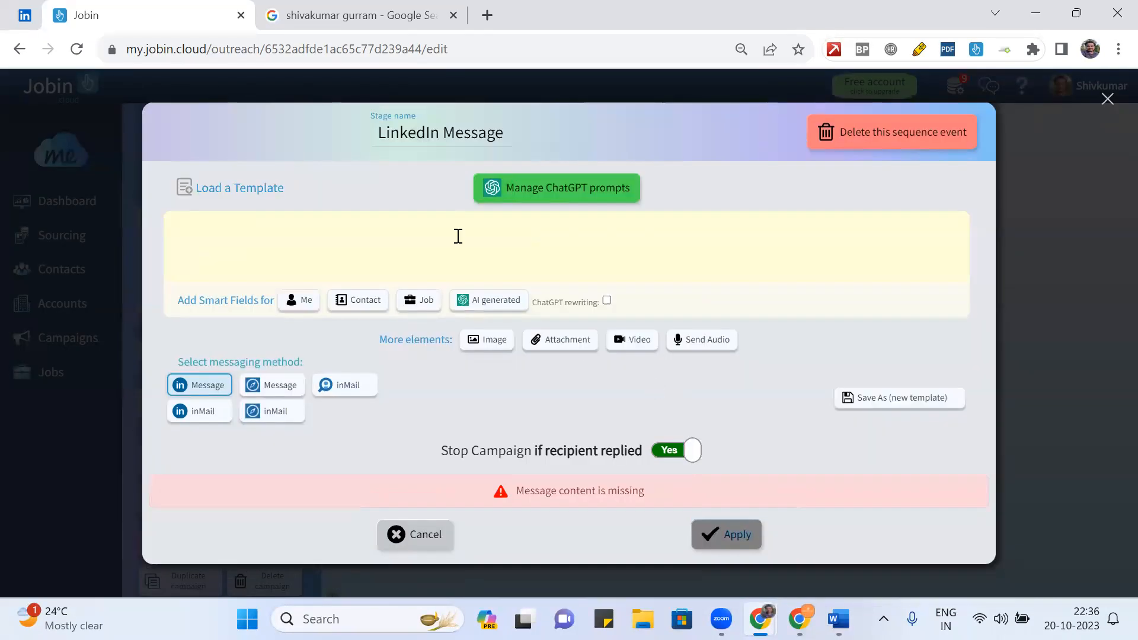
pyautogui.click(382, 242)
pyautogui.write('He')
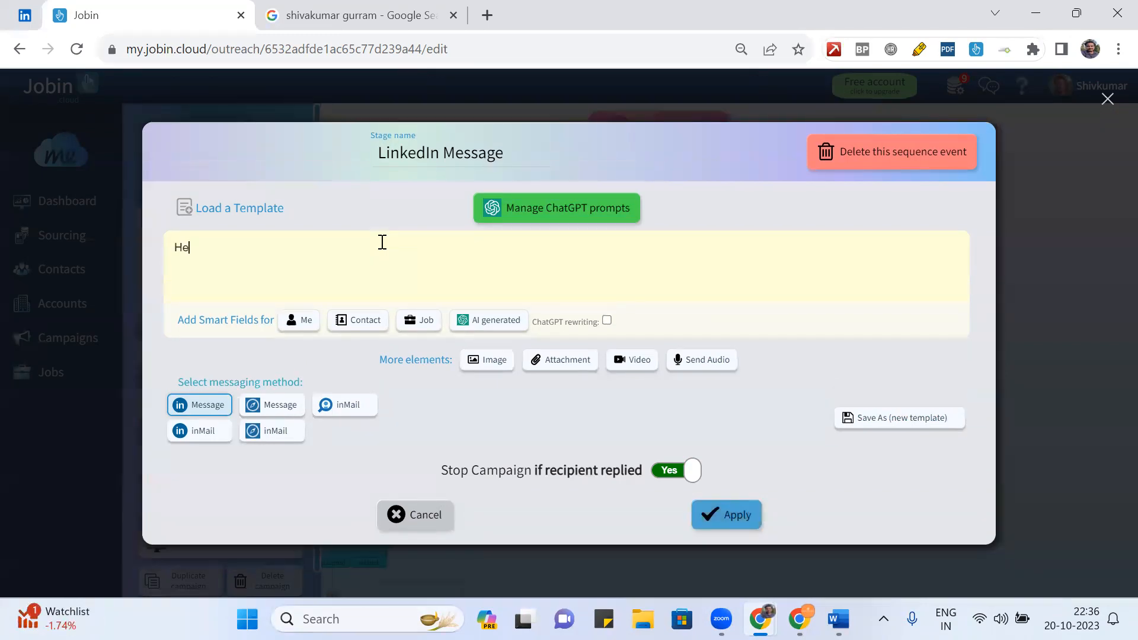
pyautogui.write('y')
pyautogui.write(' {{')
pyautogui.write('first')
pyautogui.write('Name}}')
pyautogui.write(',')
pyautogui.write('Thank ')
pyautogui.write('s ')
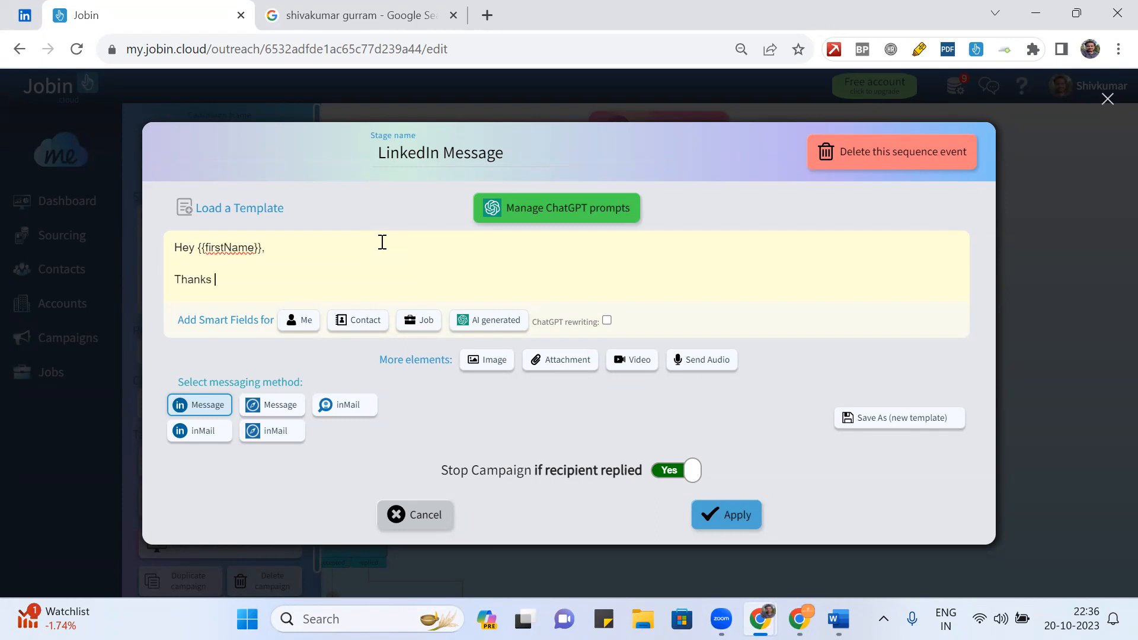
pyautogui.write('for accepting the invite')
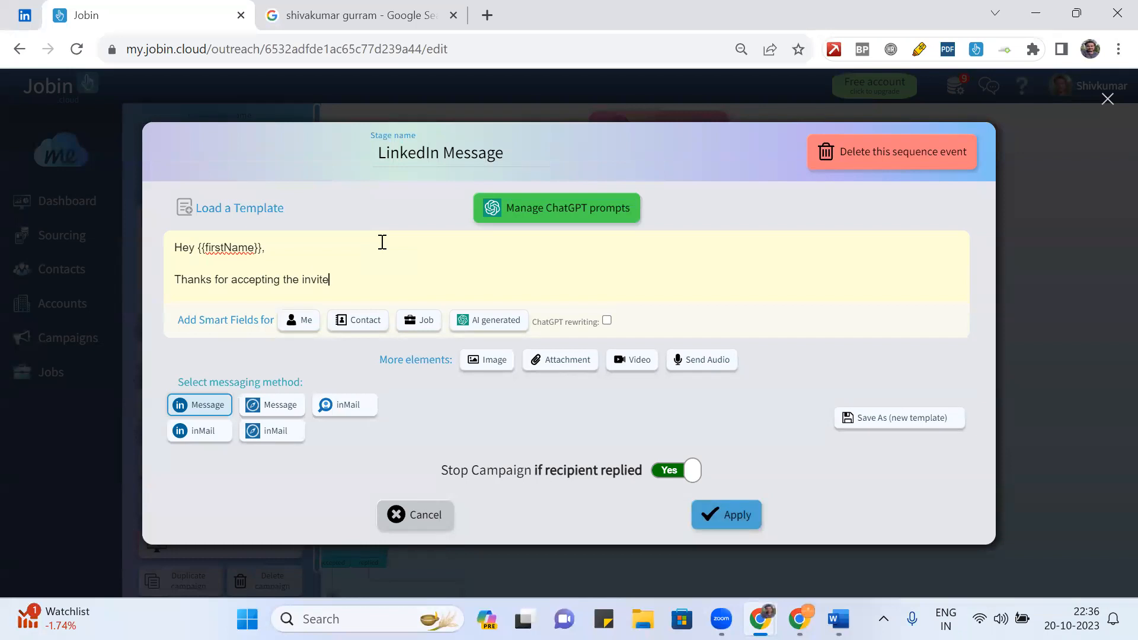
pyautogui.write('. I may have an interesting ')
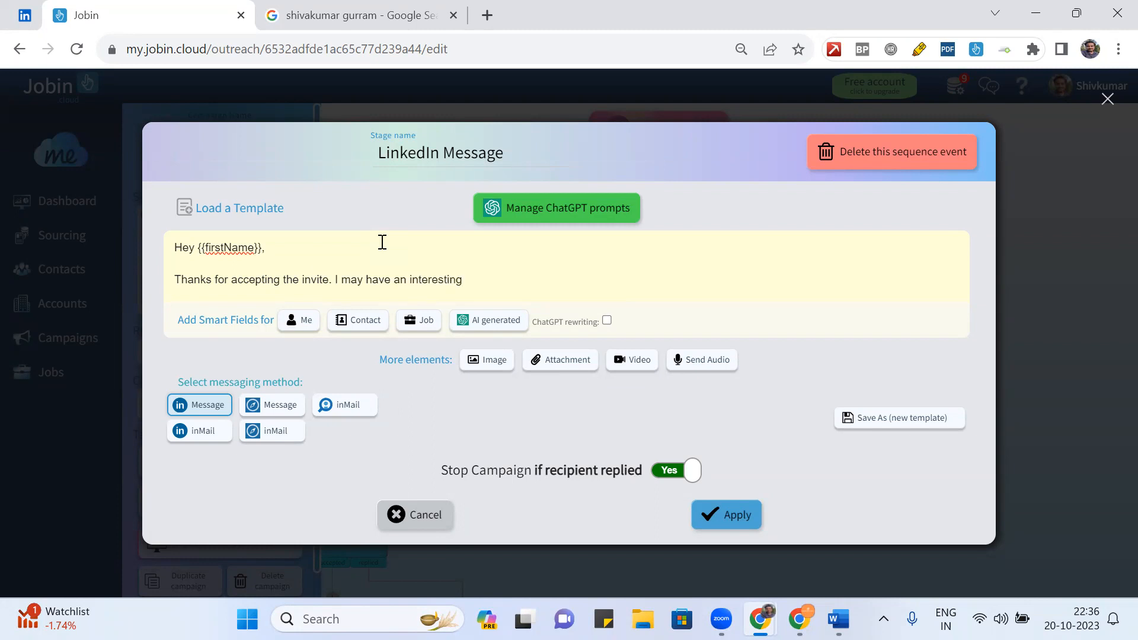
pyautogui.write('opportunity for you. Let')
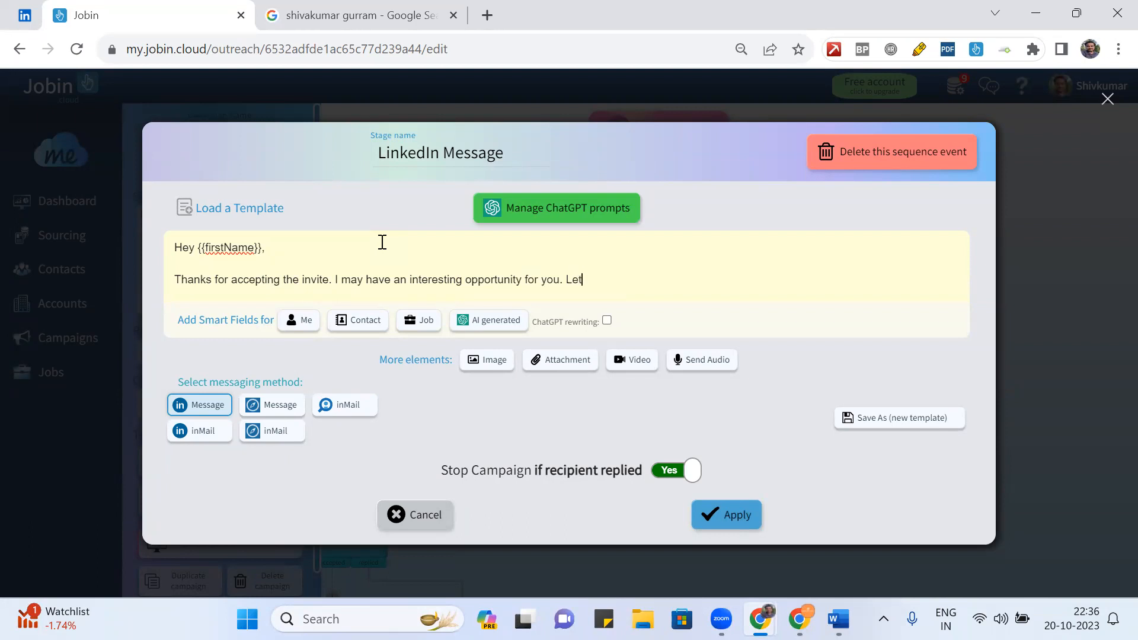
pyautogui.write("'s connect.")
# - Add a 'Regards,' sign-off and the sender's name on new lines, then save the message
pyautogui.press('Return')
pyautogui.press('Return')
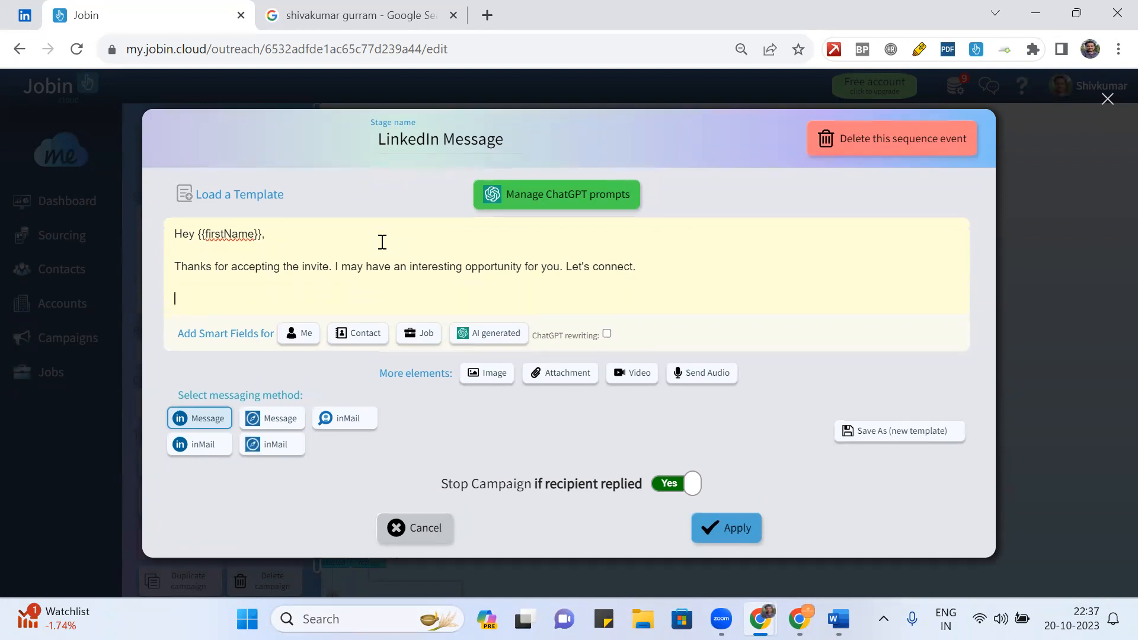
pyautogui.press('BackSpace')
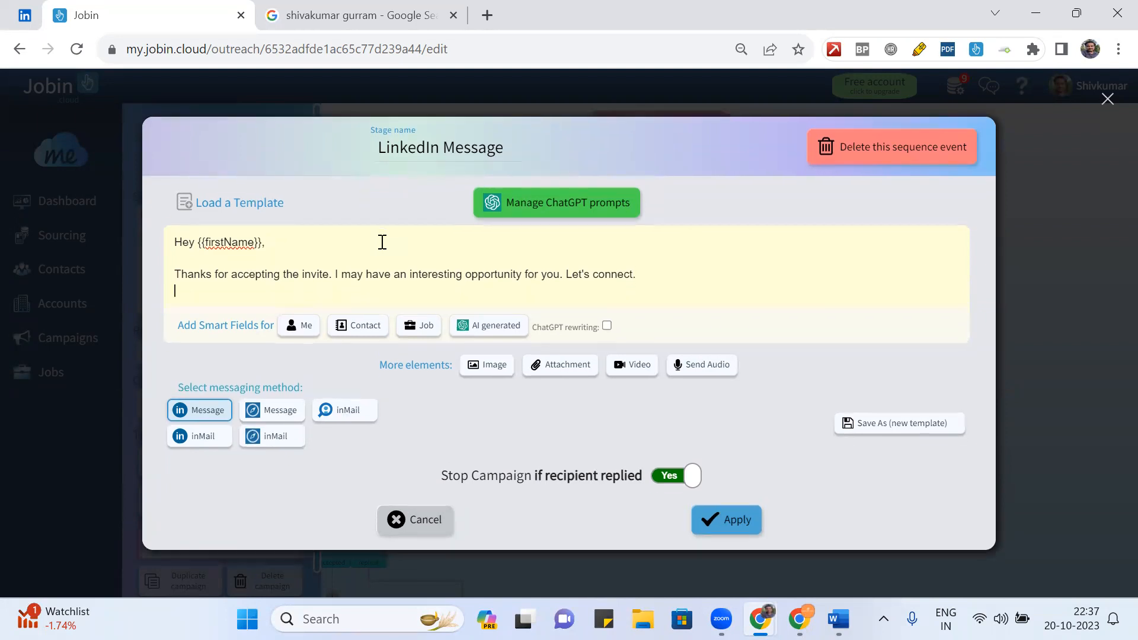
pyautogui.press('Return')
pyautogui.write('Regards,')
pyautogui.press('Return')
pyautogui.write('Shiv.')
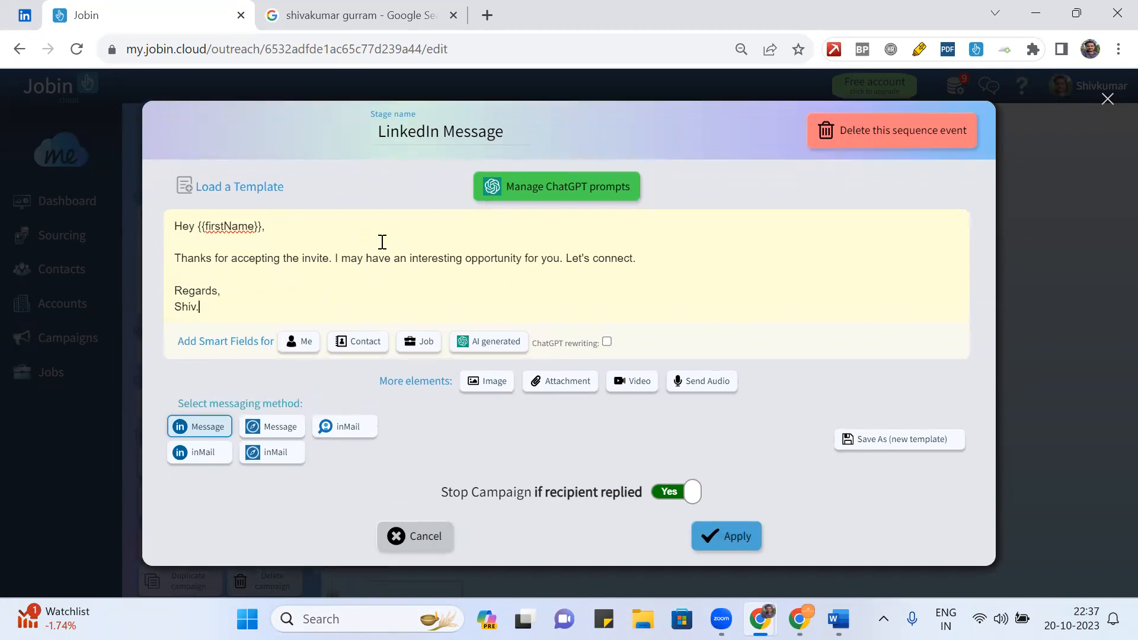
pyautogui.click(728, 546)
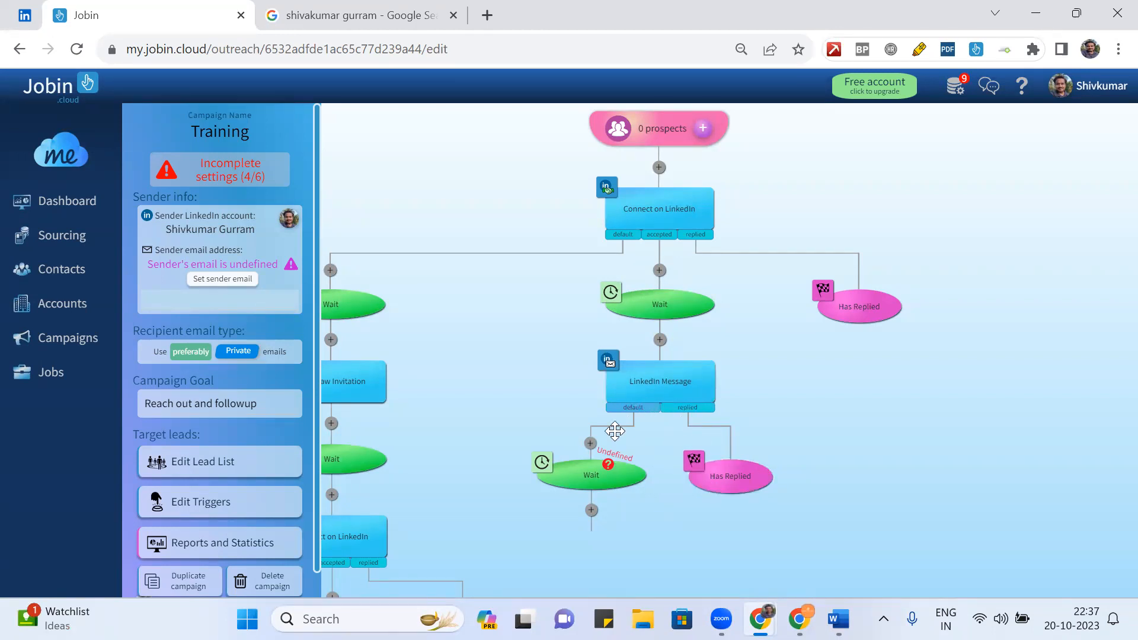
# - Set the Wait step on the message's default branch to a 2-day delay
pyautogui.click(593, 477)
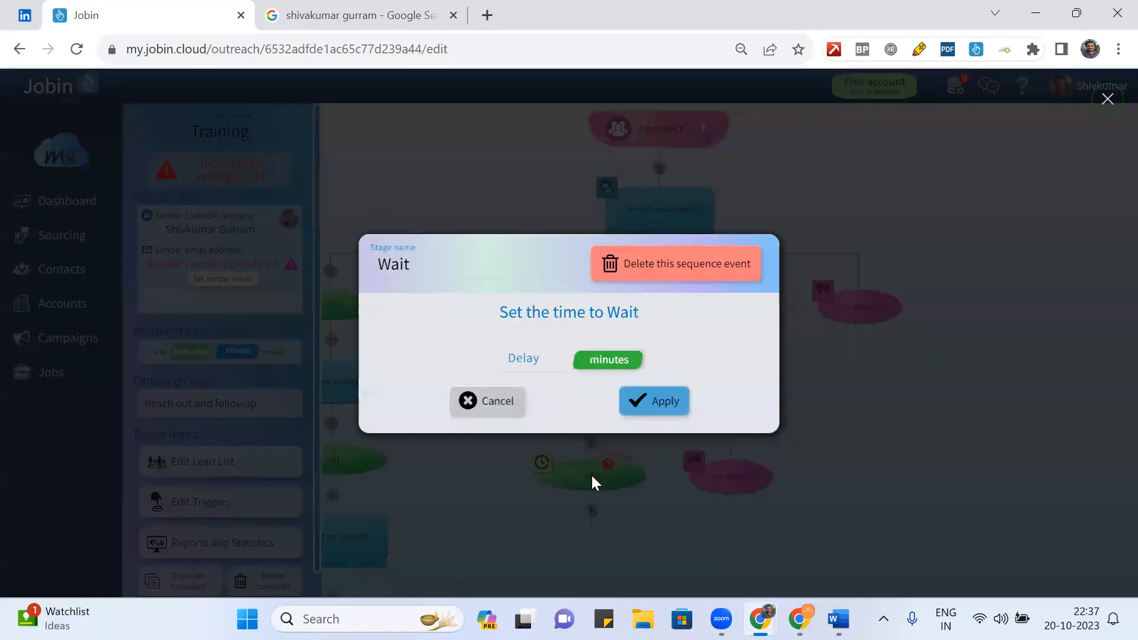
pyautogui.click(602, 360)
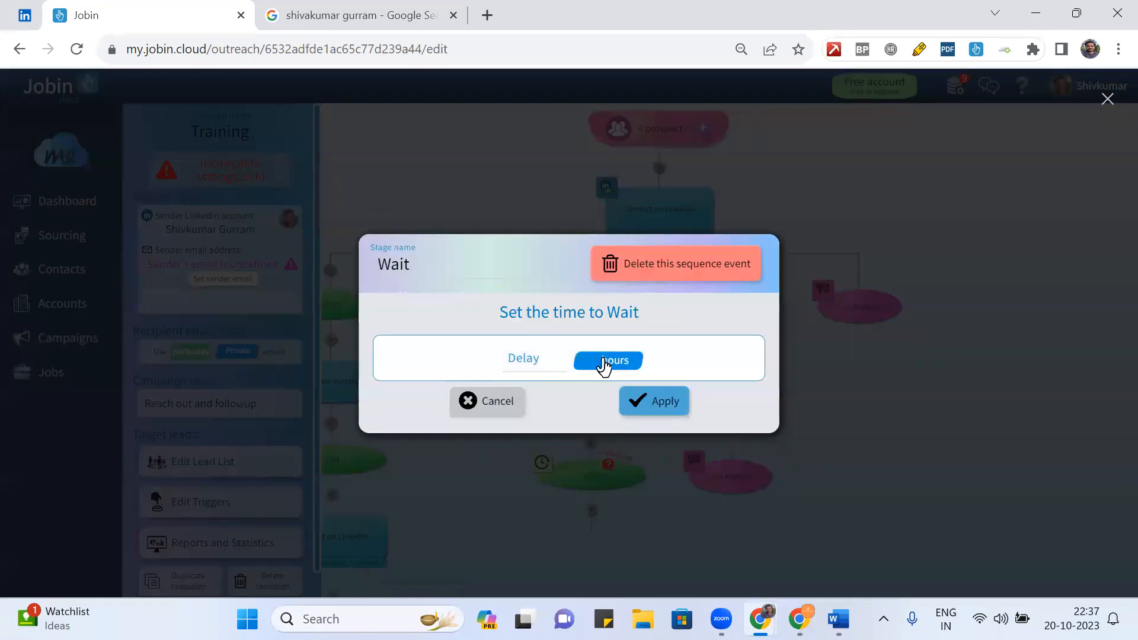
pyautogui.click(602, 363)
pyautogui.click(538, 359)
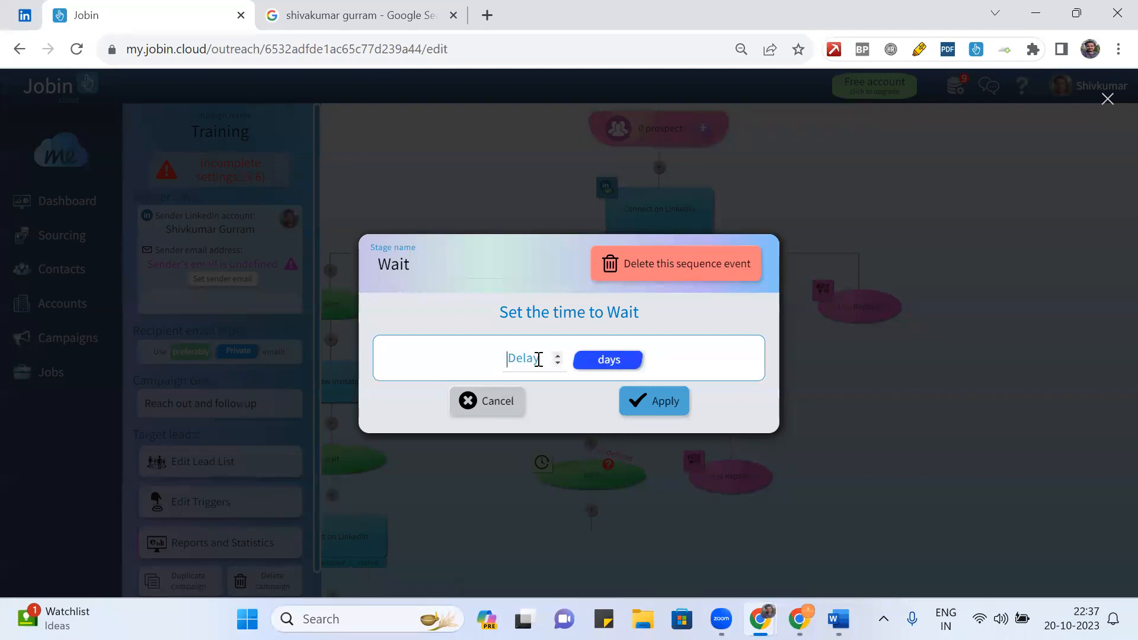
pyautogui.write('2')
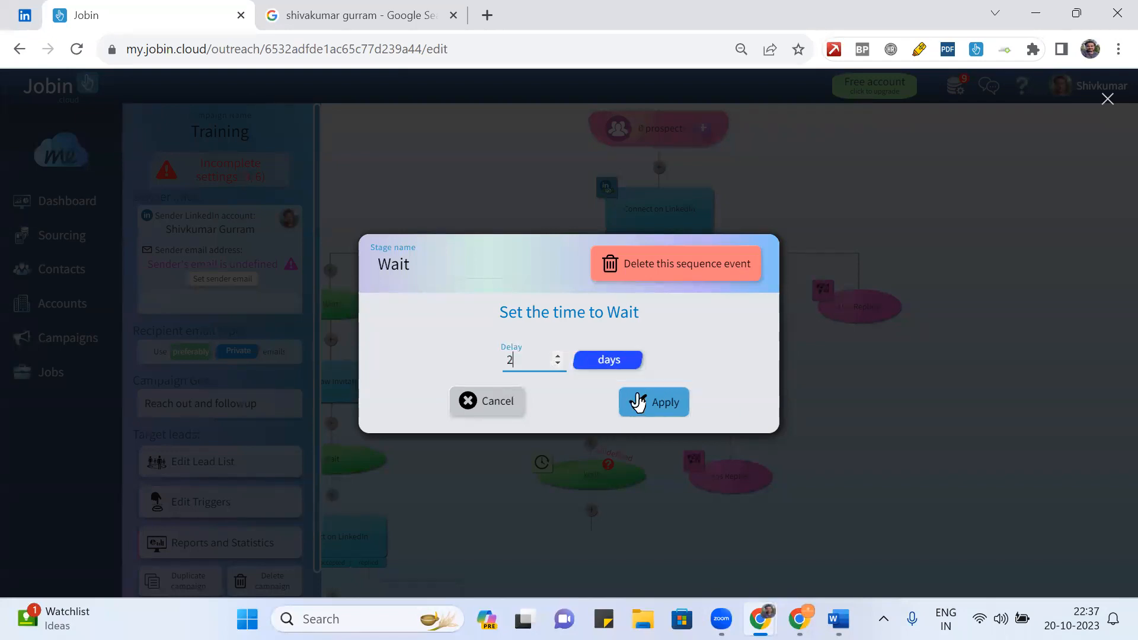
pyautogui.click(636, 395)
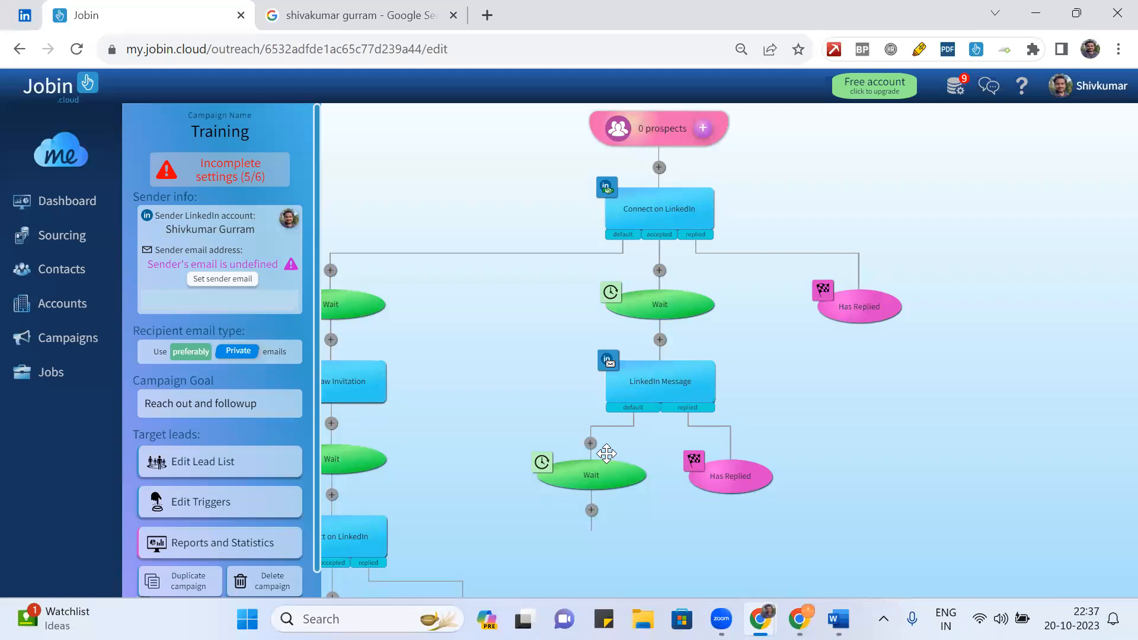
# - Add a new LinkedIn Message step after the 2-day wait and open it
pyautogui.click(591, 510)
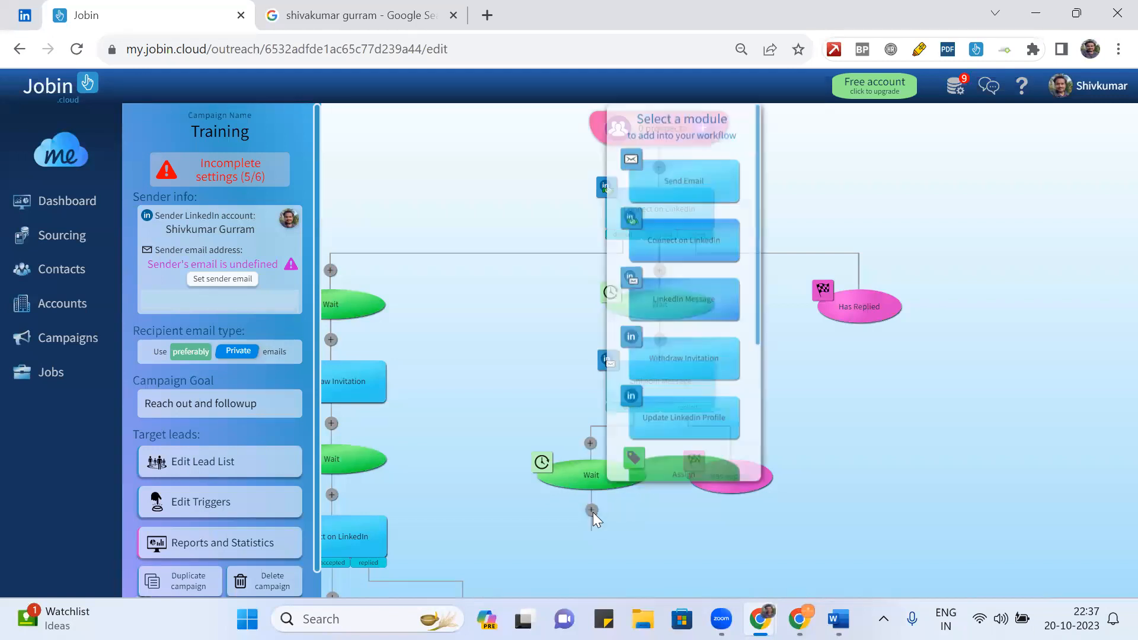
pyautogui.click(690, 332)
pyautogui.moveTo(794, 349); pyautogui.dragTo(796, 175)
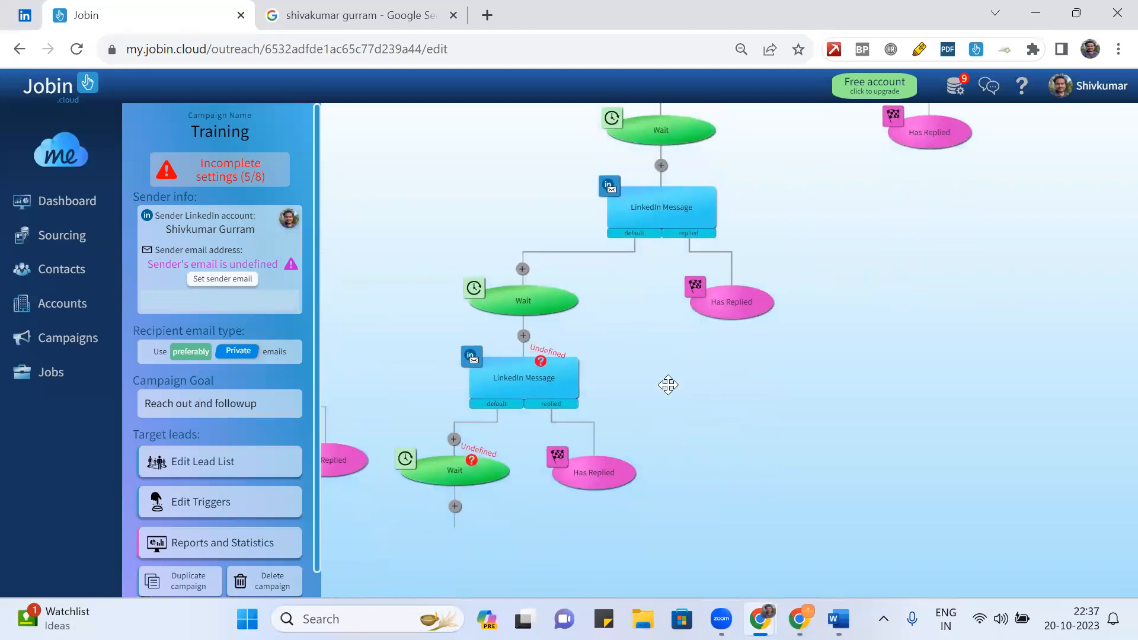
pyautogui.moveTo(451, 479)
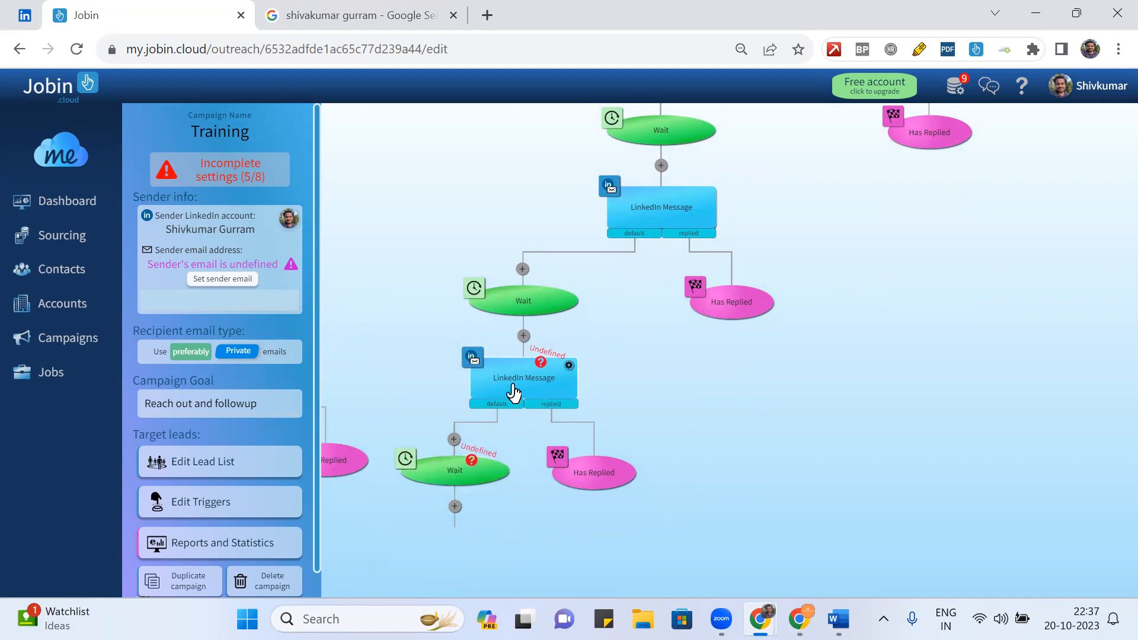
pyautogui.click(513, 392)
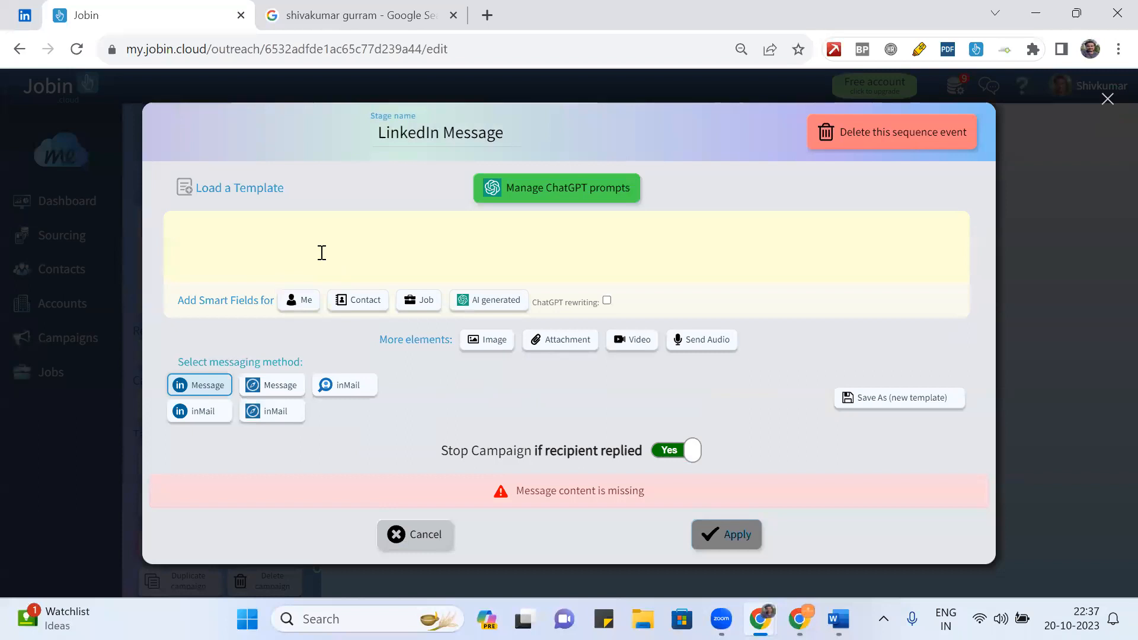
# - Type 'Hi {{firstName}},' following up on previous messages about an interesting opportunity
pyautogui.write('He')
pyautogui.press('BackSpace')
pyautogui.press('BackSpace')
pyautogui.write('Hi {')
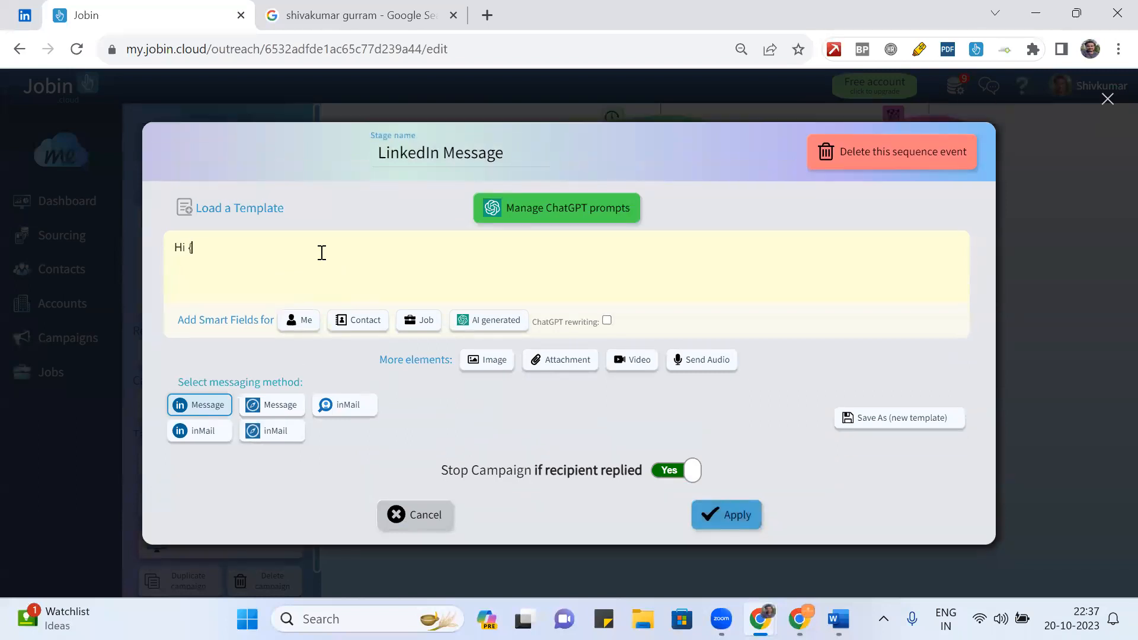
pyautogui.write('{first')
pyautogui.write('Name')
pyautogui.write('}},  ')
pyautogui.write('Just wante')
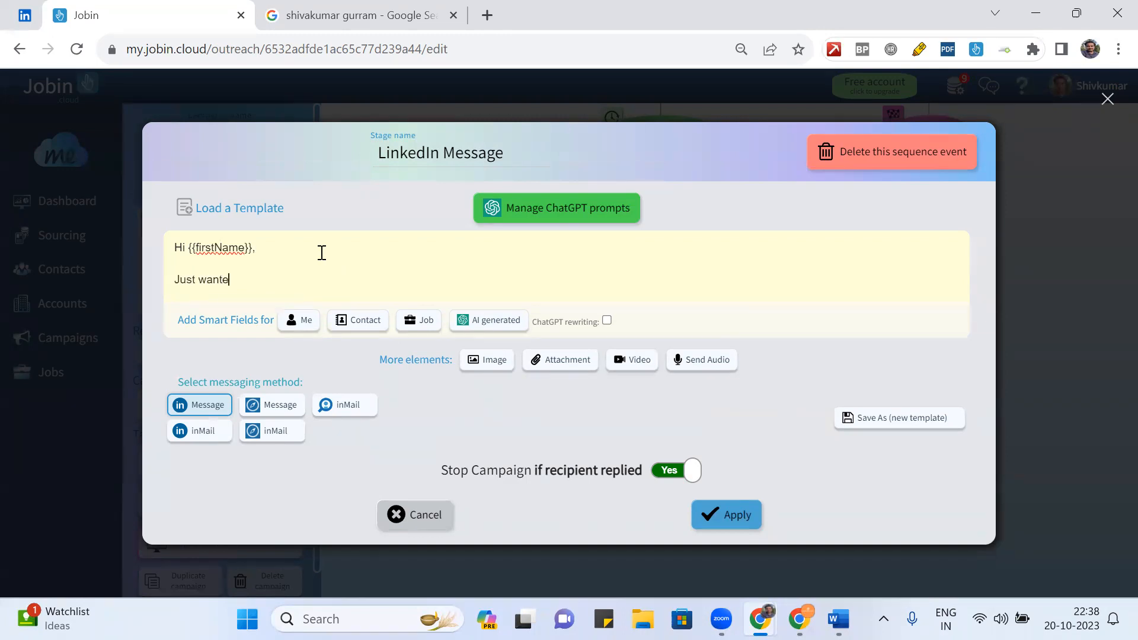
pyautogui.write('d to check if')
pyautogui.press('BackSpace')
pyautogui.press('BackSpace')
pyautogui.press('BackSpace')
pyautogui.press('BackSpace')
pyautogui.press('BackSpace')
pyautogui.press('BackSpace')
pyautogui.press('BackSpace')
pyautogui.press('BackSpace')
pyautogui.press('BackSpace')
pyautogui.press('BackSpace')
pyautogui.press('BackSpace')
pyautogui.press('BackSpace')
pyautogui.press('BackSpace')
pyautogui.press('BackSpace')
pyautogui.press('BackSpace')
pyautogui.press('BackSpace')
pyautogui.press('BackSpace')
pyautogui.press('BackSpace')
pyautogui.press('BackSpace')
pyautogui.write('following up on my prev')
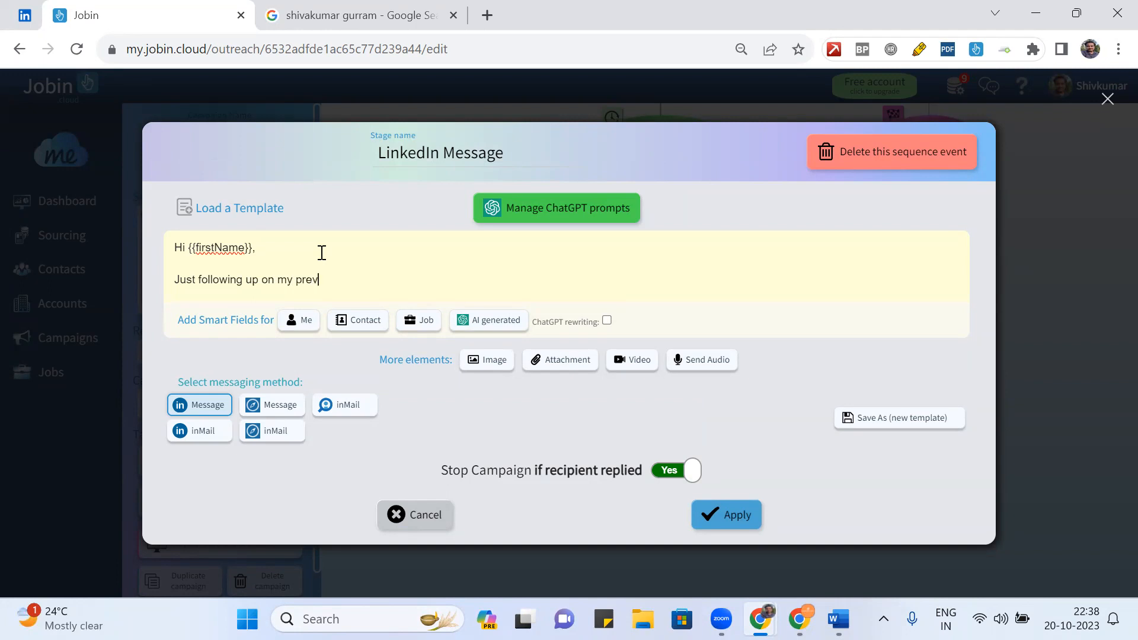
pyautogui.write('iious messages to check if ')
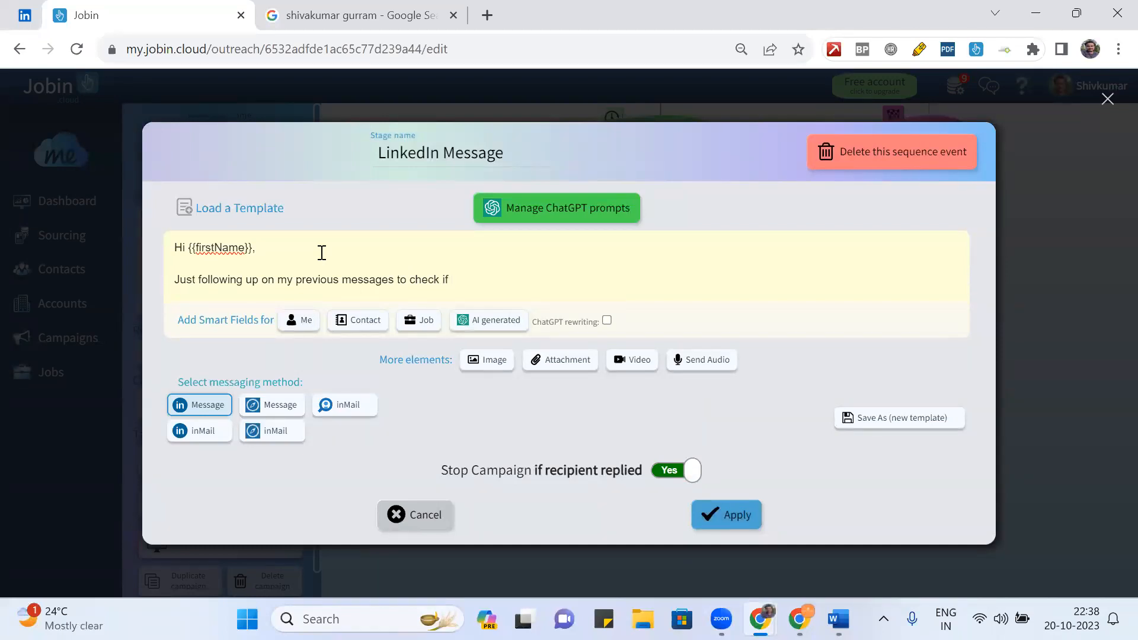
pyautogui.write('we can co')
pyautogui.write('nnect ')
pyautogui.write('form')
pyautogui.press('BackSpace')
pyautogui.press('BackSpace')
pyautogui.press('BackSpace')
pyautogui.write('r an interes')
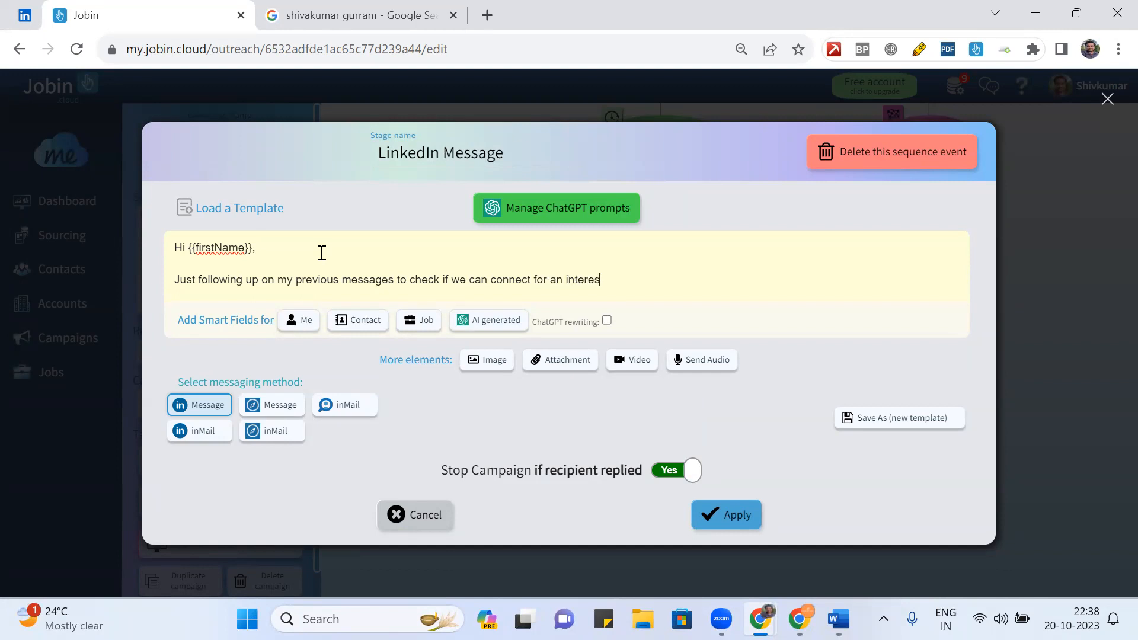
pyautogui.write('ting opportunity that I have ')
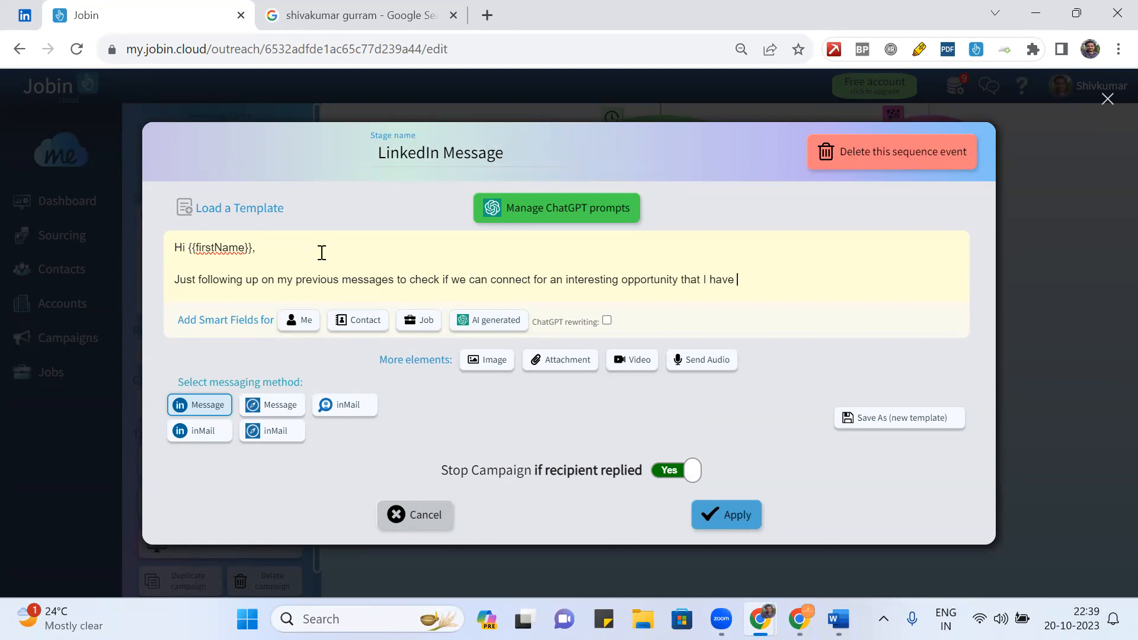
pyautogui.write('it for you. You profile seems to n')
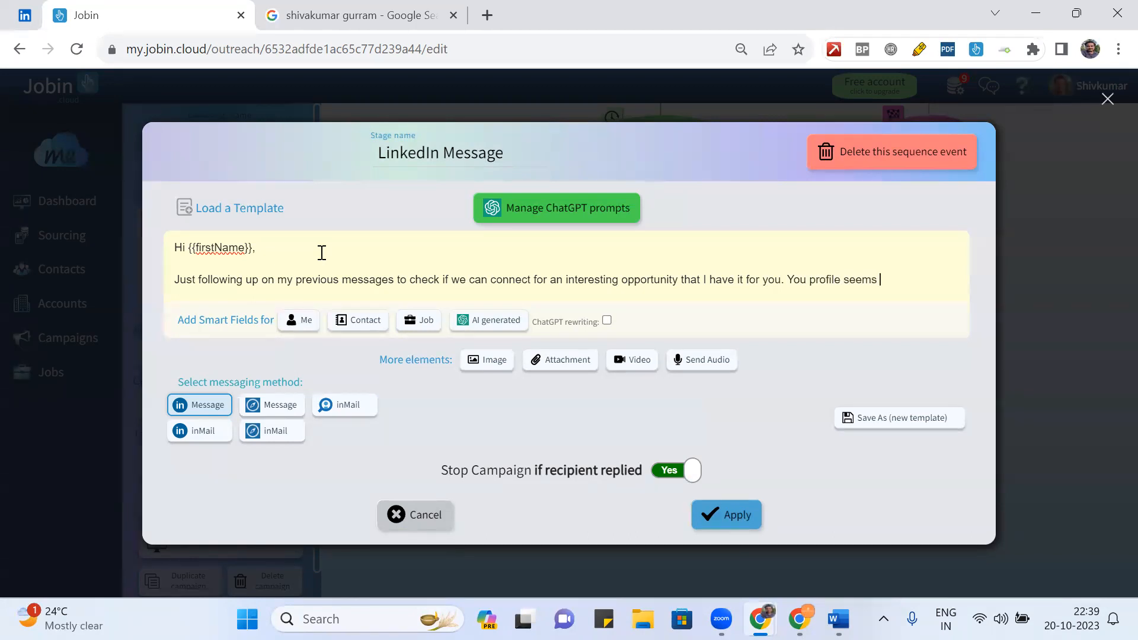
# - Add that their profile seems promising for the Solutions Architect role, fixing the spelling
pyautogui.press('BackSpace')
pyautogui.write('be promissin')
pyautogui.press('BackSpace')
pyautogui.write('ng')
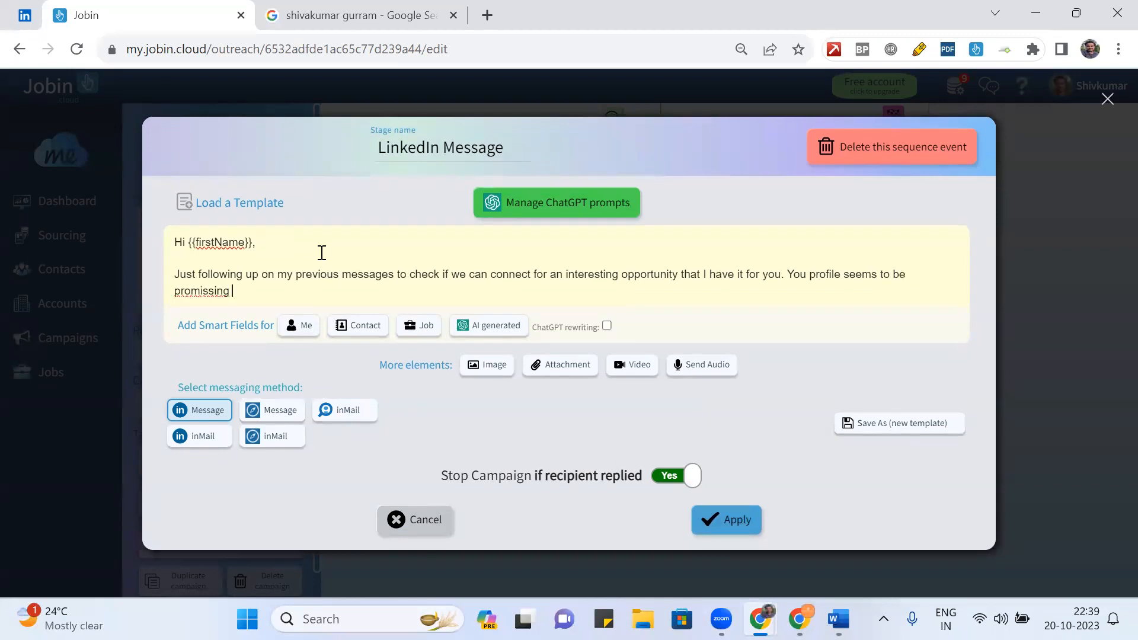
pyautogui.rightClick(198, 288)
pyautogui.click(219, 375)
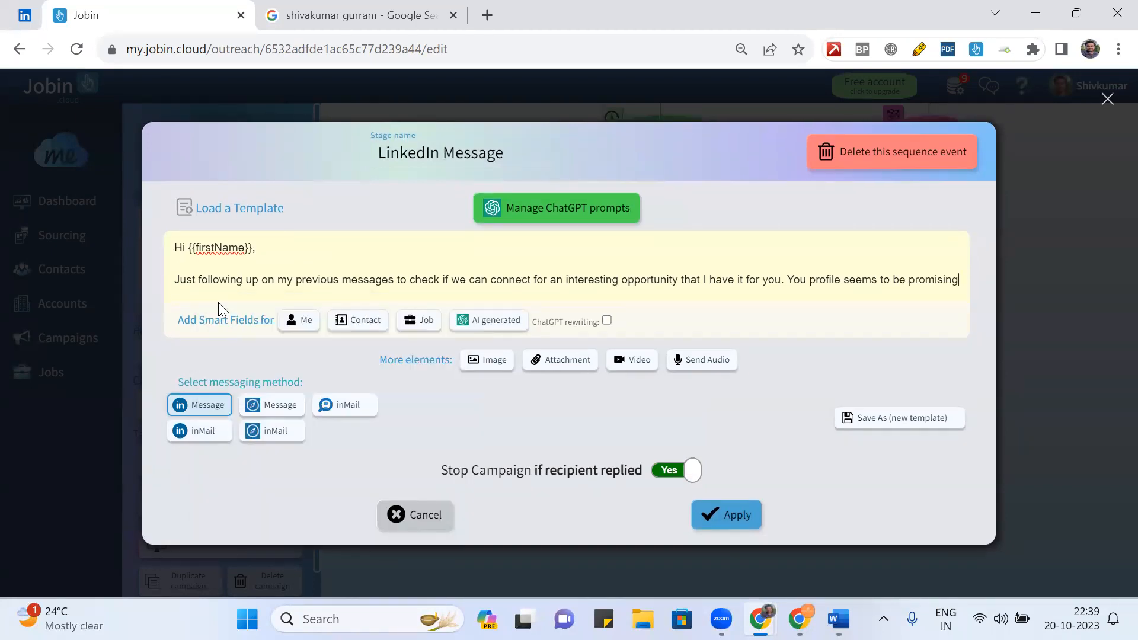
pyautogui.write('for ')
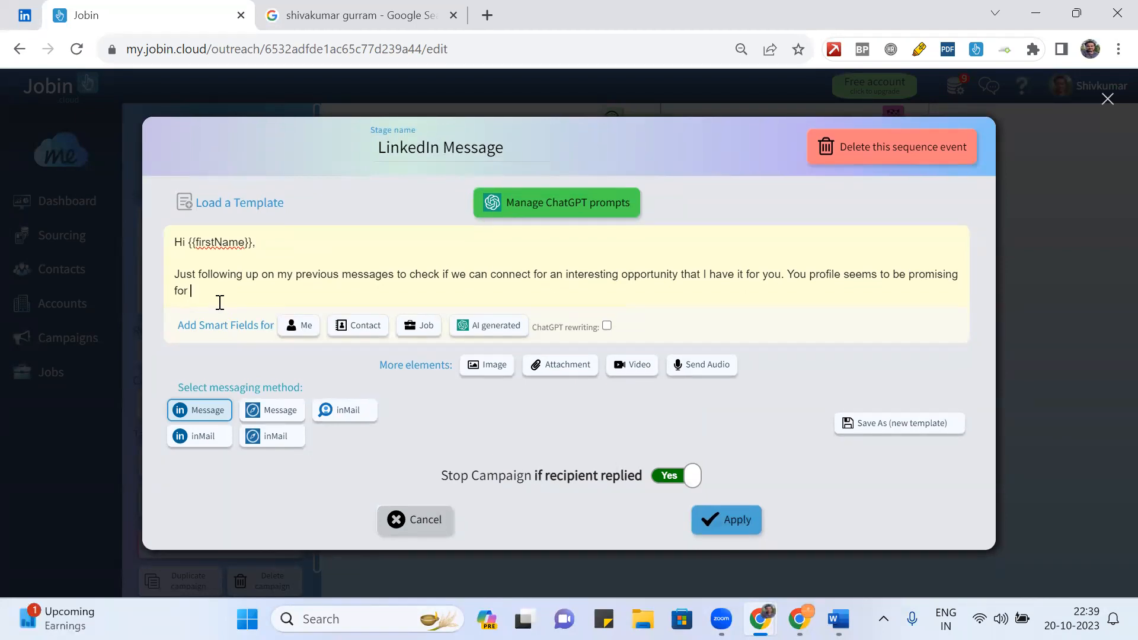
pyautogui.write('SolutionsArchitect role.')
# - Add the sender's phone number line and a 'Regards,' sign-off with name, then save
pyautogui.press('Return')
pyautogui.press('Return')
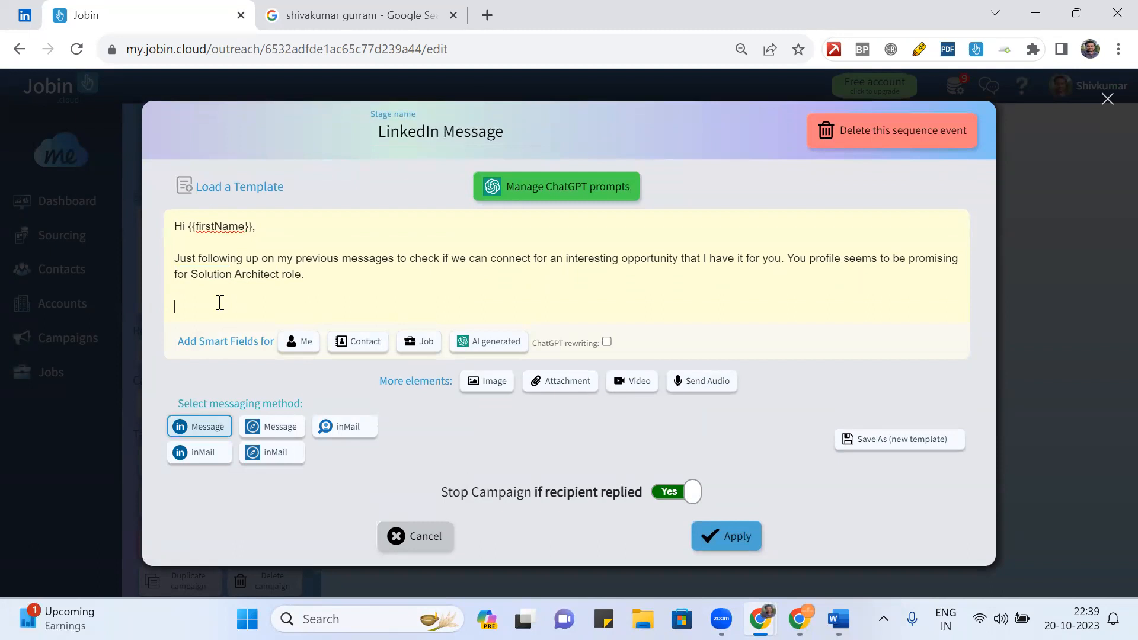
pyautogui.press('BackSpace')
pyautogui.press('Return')
pyautogui.write('You can')
pyautogui.write(' lead')
pyautogui.write(' me ')
pyautogui.write('at ')
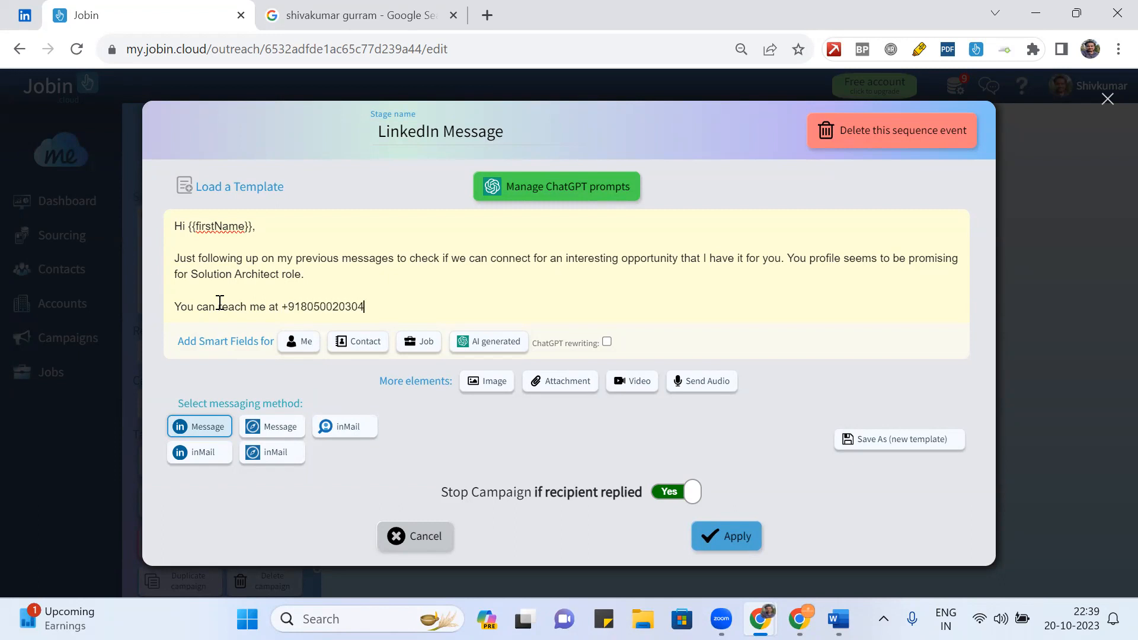
pyautogui.press('Return')
pyautogui.press('Return')
pyautogui.write('Regards,')
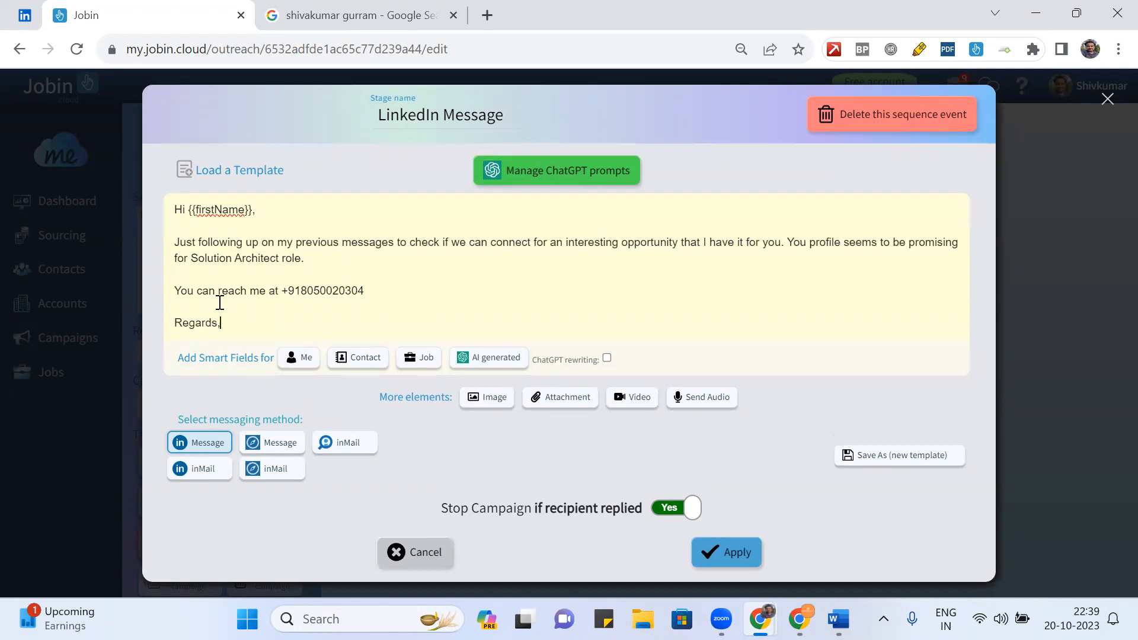
pyautogui.press('Return')
pyautogui.write('Shiv.')
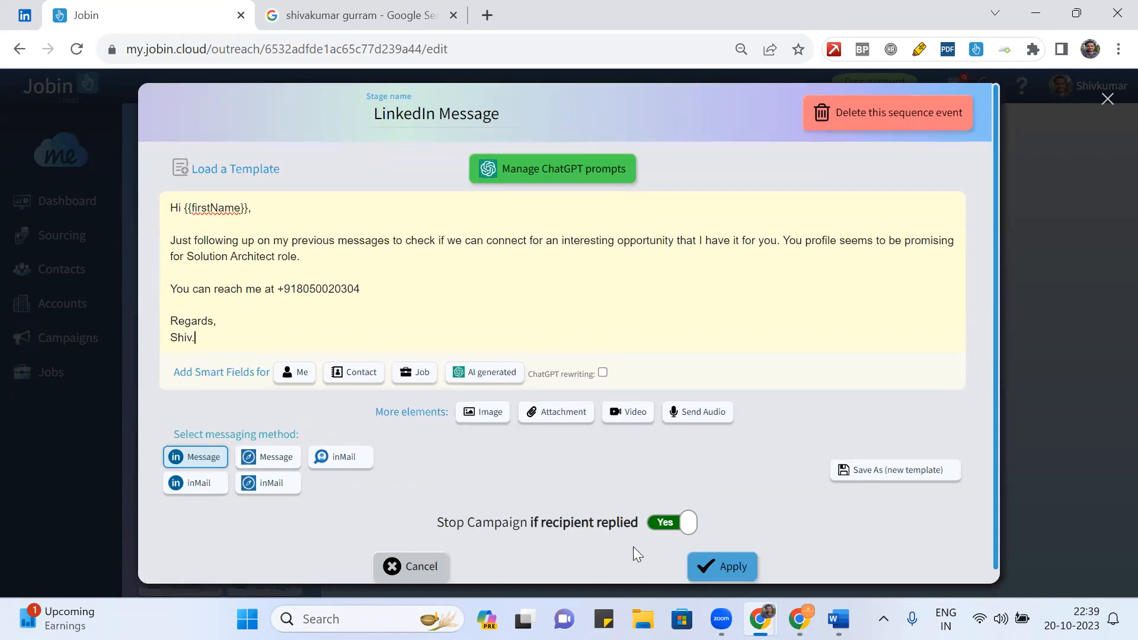
pyautogui.click(727, 562)
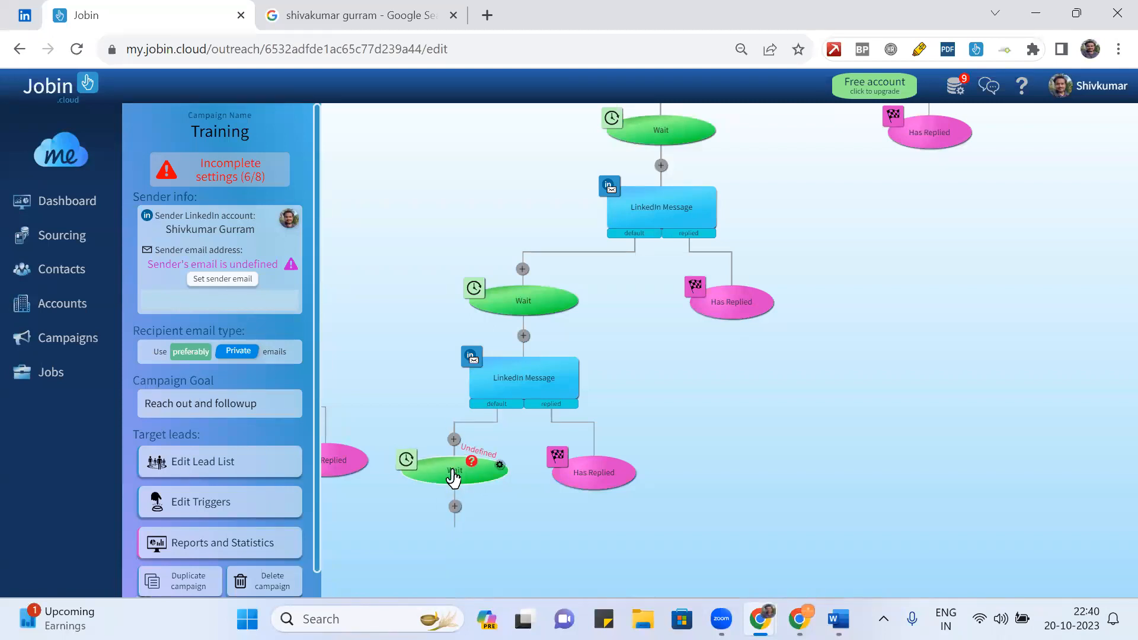
# - Set the unset Wait step after the follow-up message to a 3-day delay
pyautogui.click(403, 461)
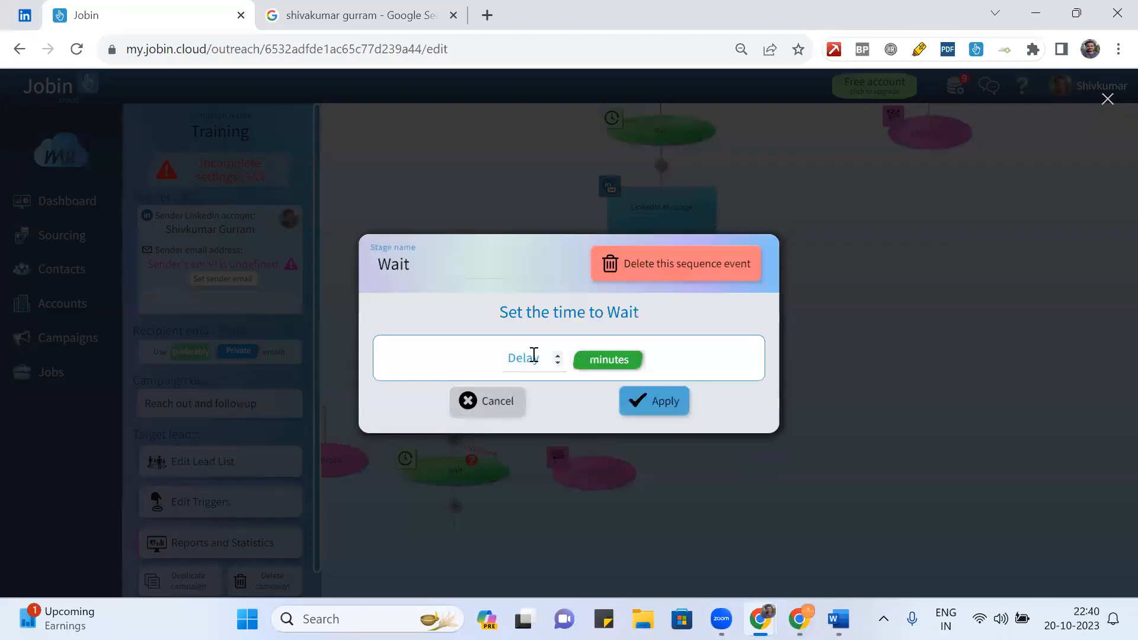
pyautogui.click(611, 363)
pyautogui.click(612, 361)
pyautogui.click(542, 359)
pyautogui.write('3')
pyautogui.click(650, 394)
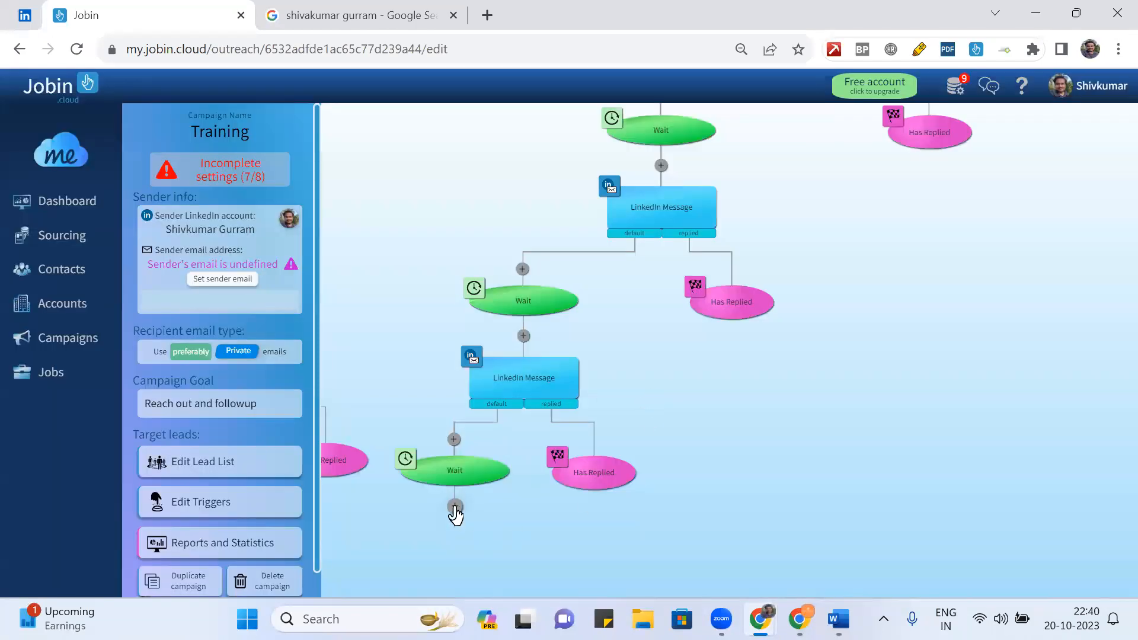
# - Add an End Sequence step after the 3-day Wait, leaving its settings unchanged
pyautogui.click(454, 507)
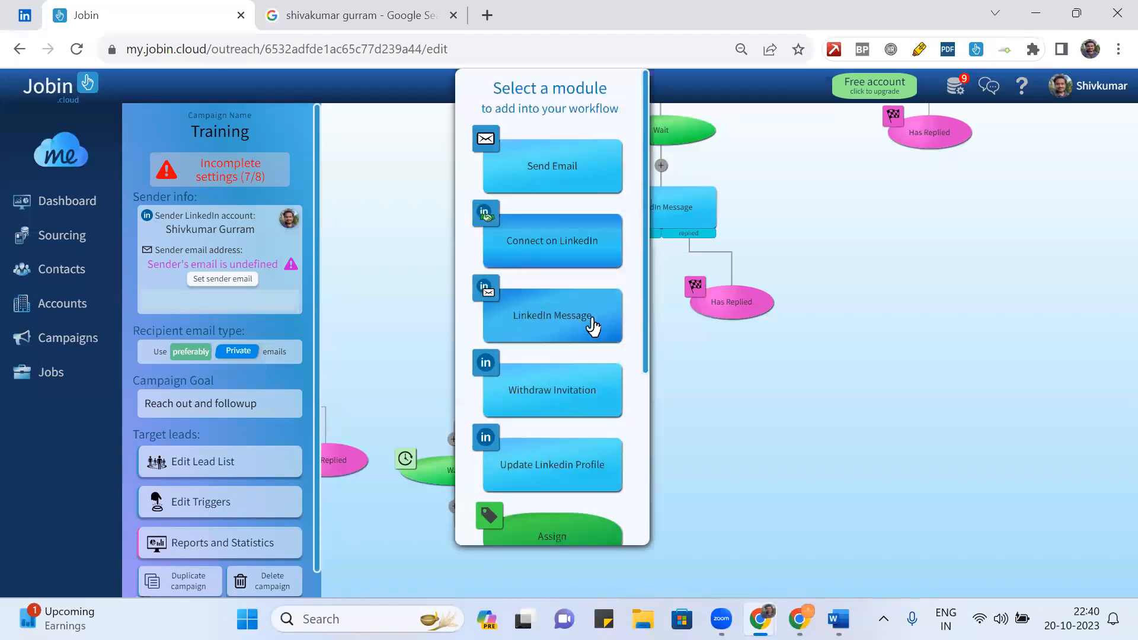
pyautogui.scroll(-5, 615, 299)
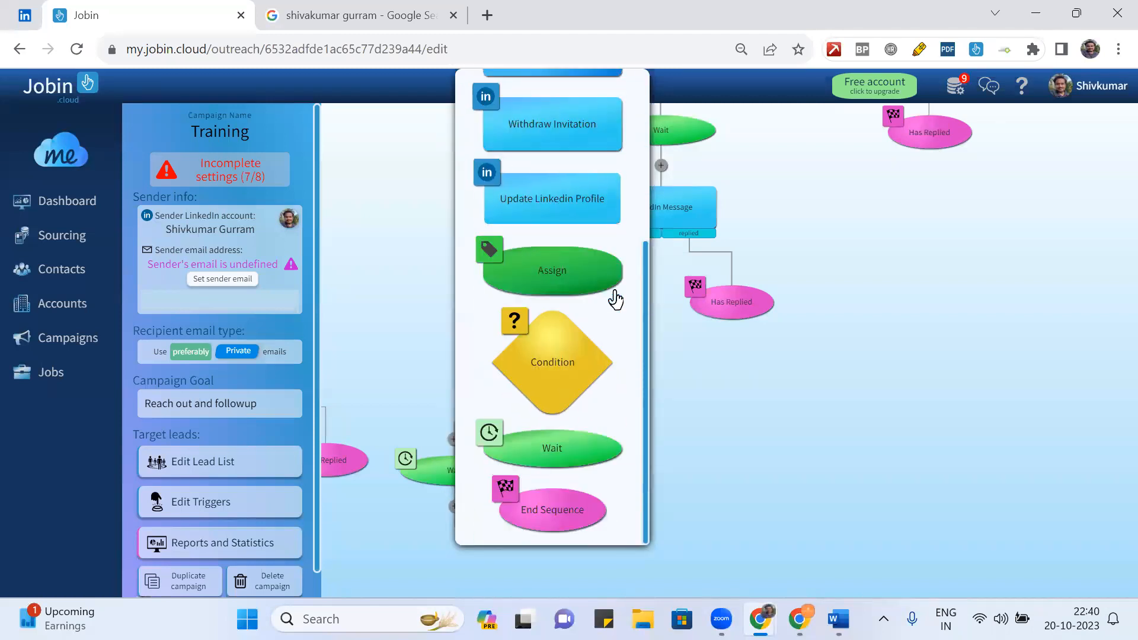
pyautogui.click(555, 518)
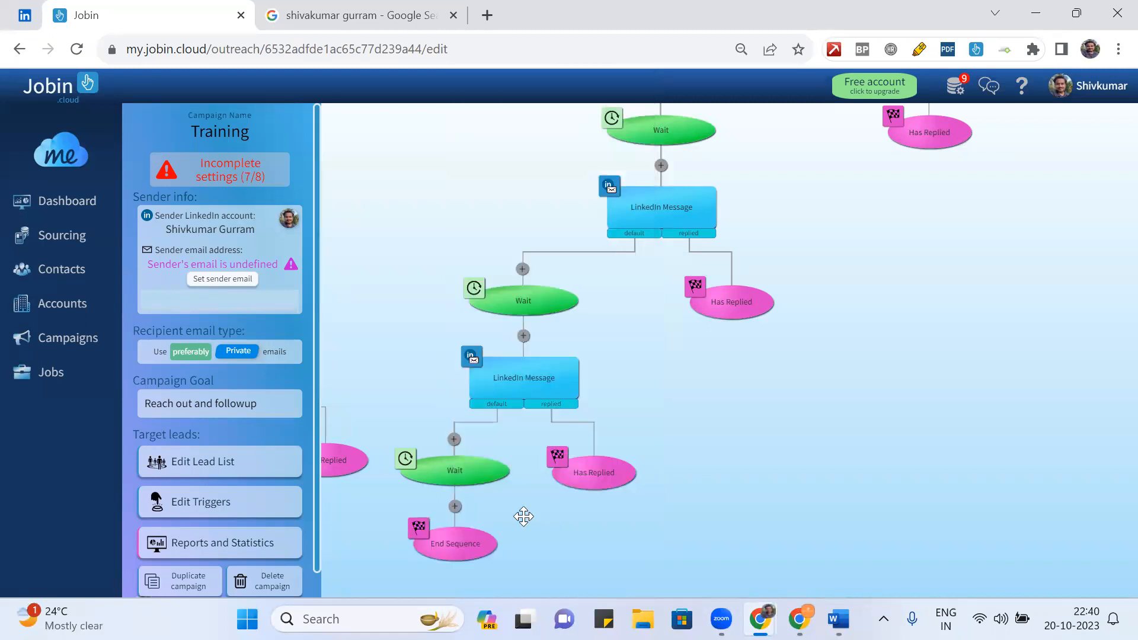
pyautogui.click(464, 545)
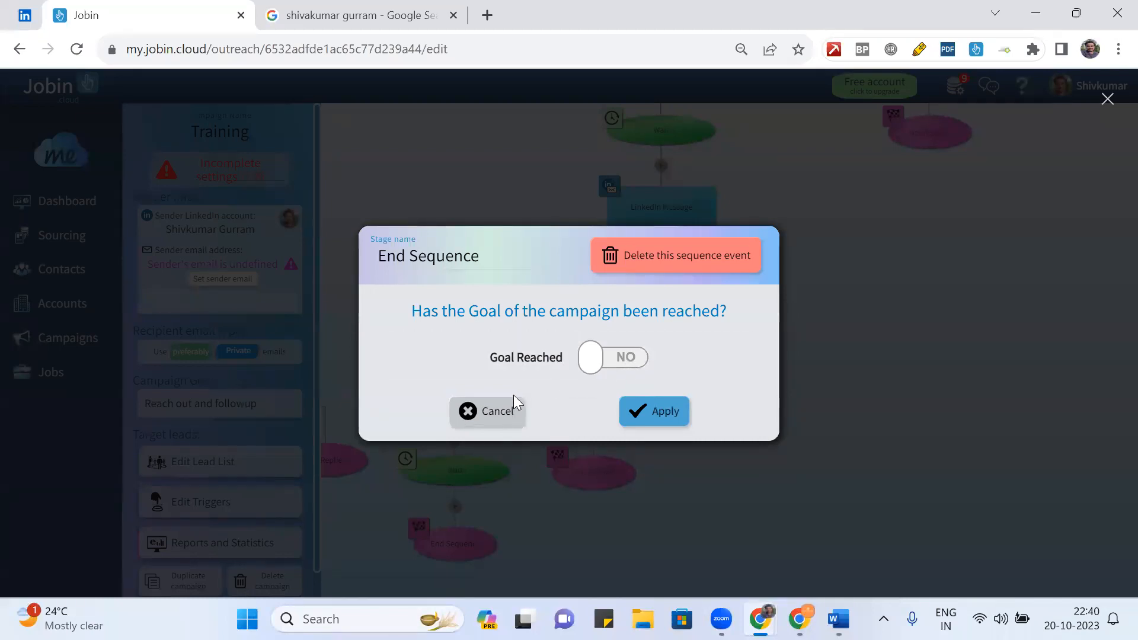
pyautogui.click(508, 413)
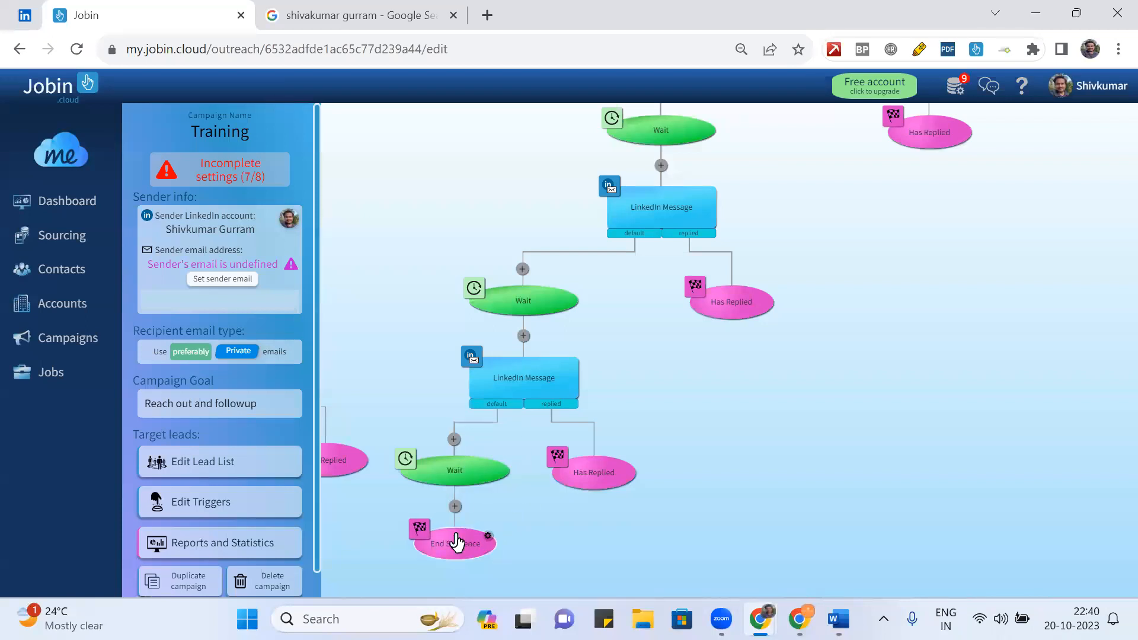
pyautogui.click(455, 507)
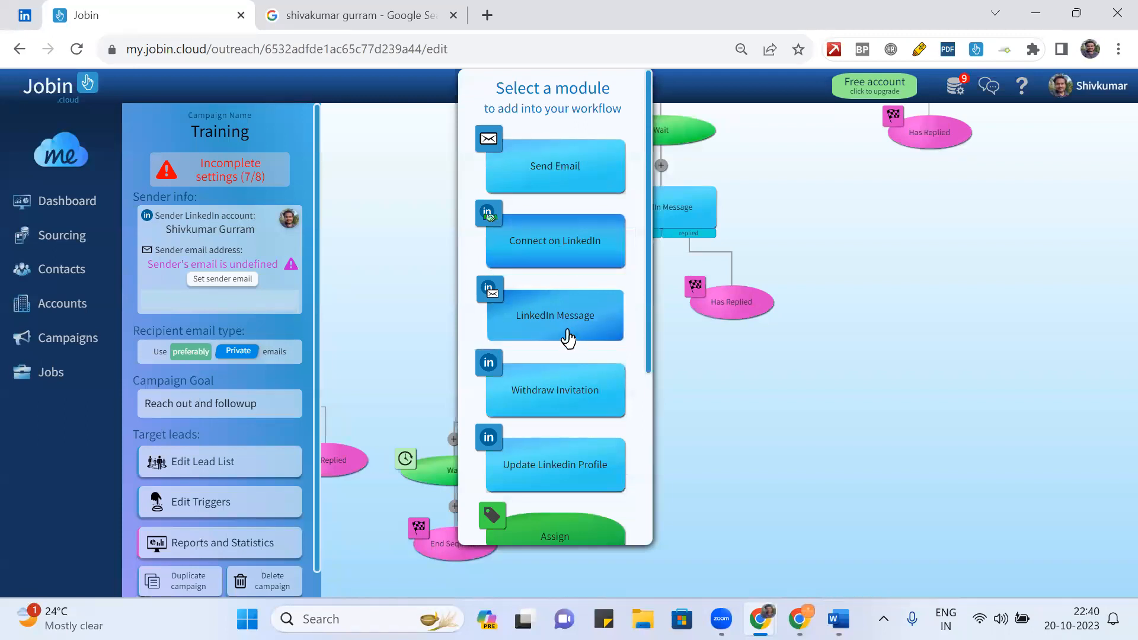
# - Insert a Send Email step before End Sequence and open its settings
pyautogui.click(558, 165)
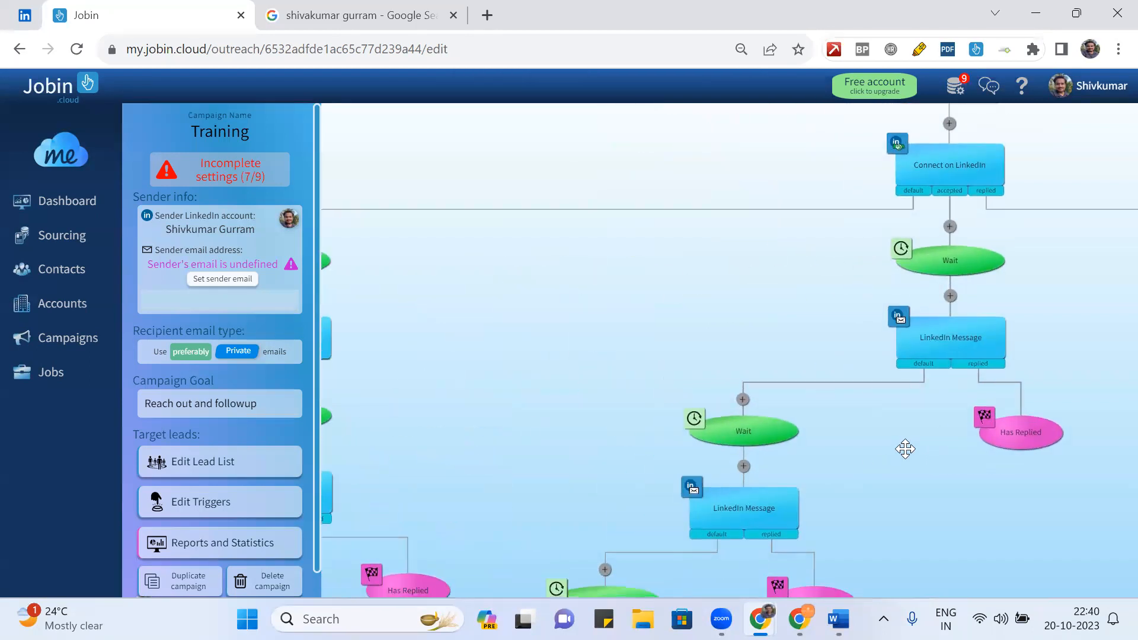
pyautogui.rightClick(813, 339)
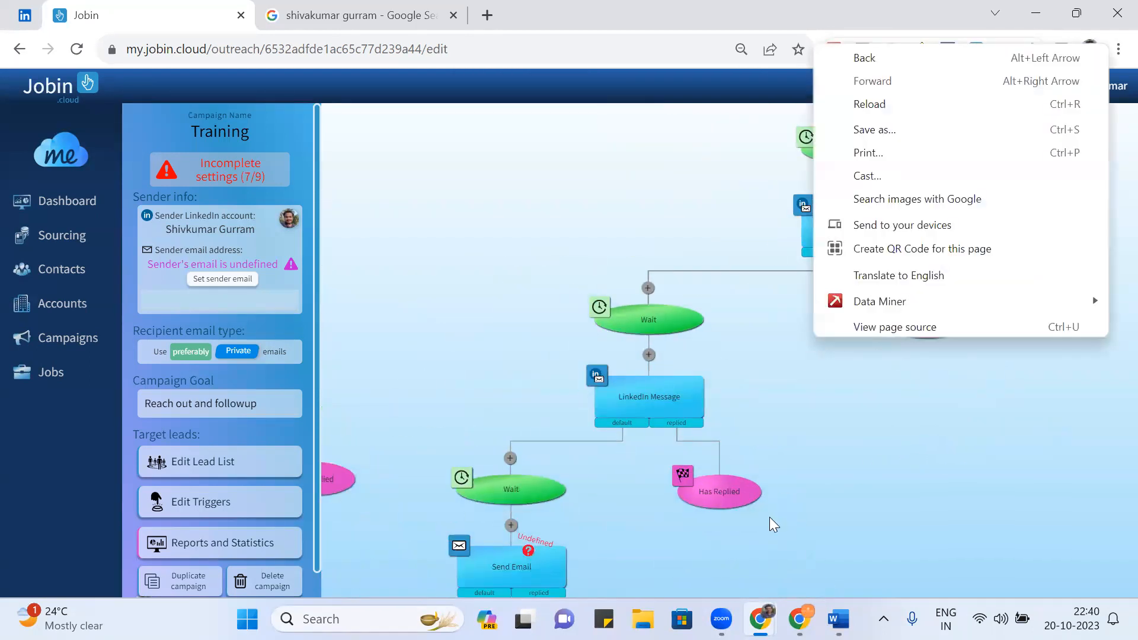
pyautogui.click(802, 435)
pyautogui.moveTo(803, 432); pyautogui.dragTo(812, 214)
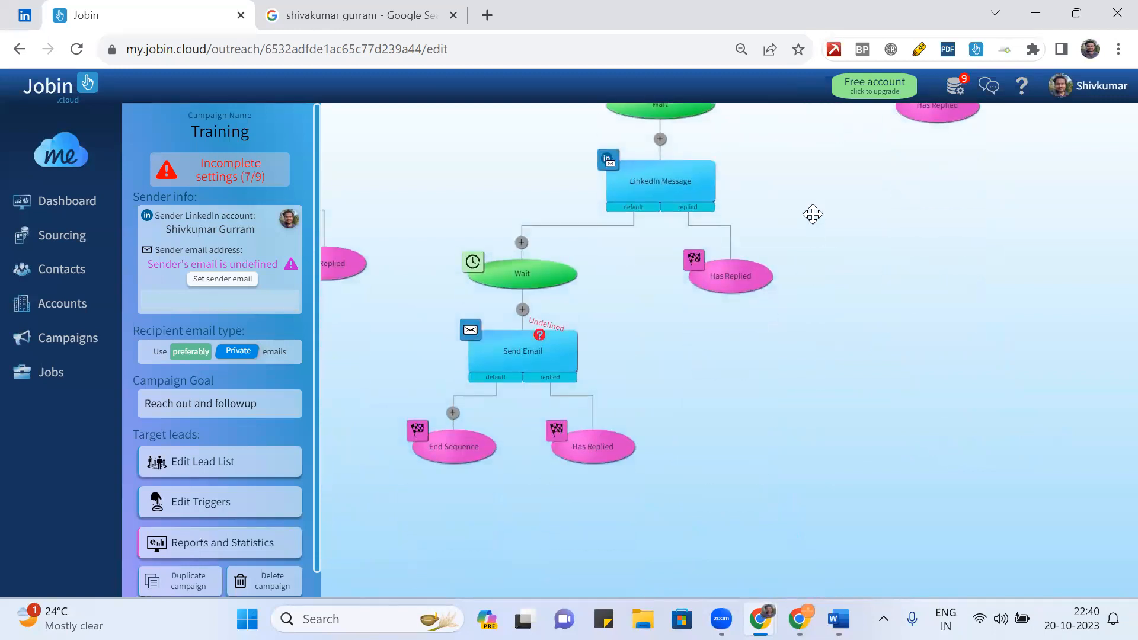
pyautogui.click(524, 349)
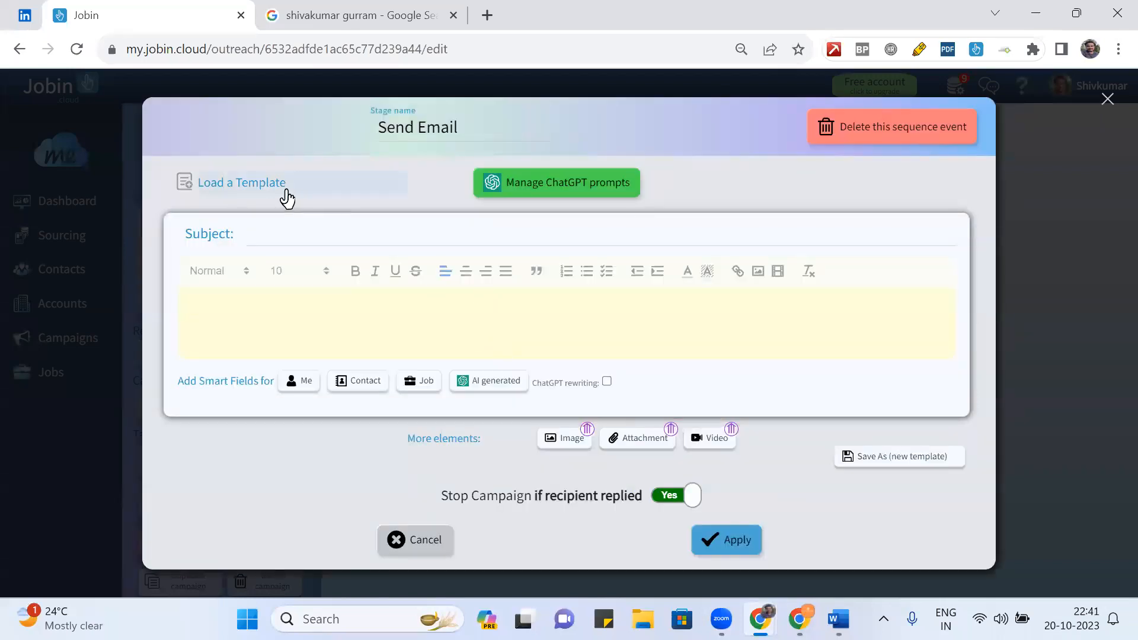
# - Load the Job opportunity template into the Send Email step's email
pyautogui.click(279, 187)
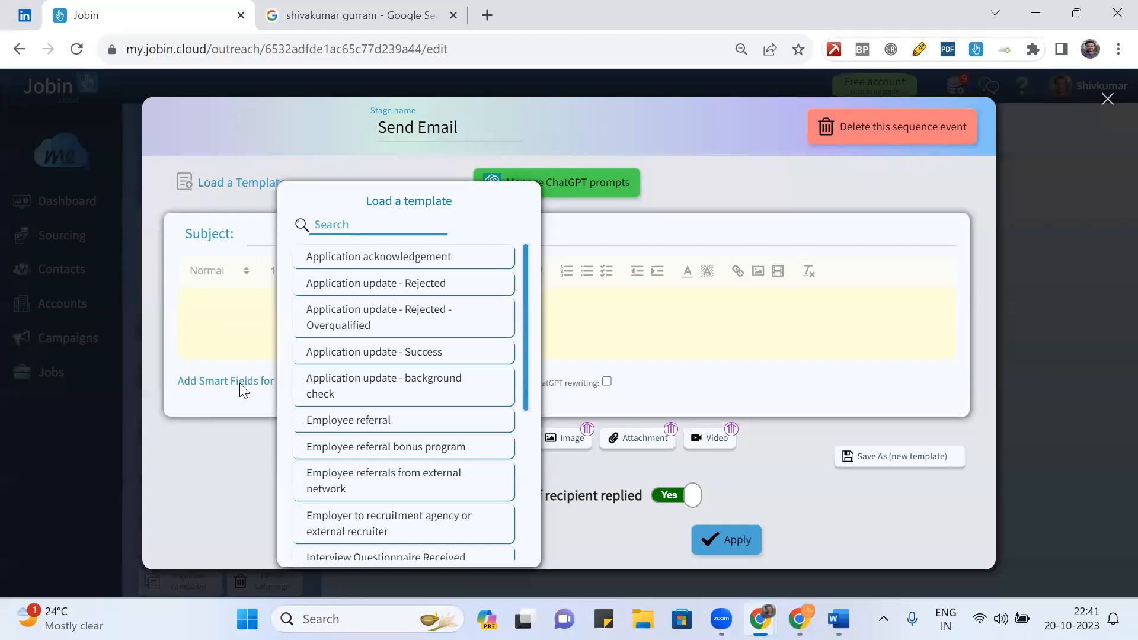
pyautogui.scroll(-3, 466, 364)
pyautogui.scroll(-2, 465, 364)
pyautogui.scroll(-2, 466, 364)
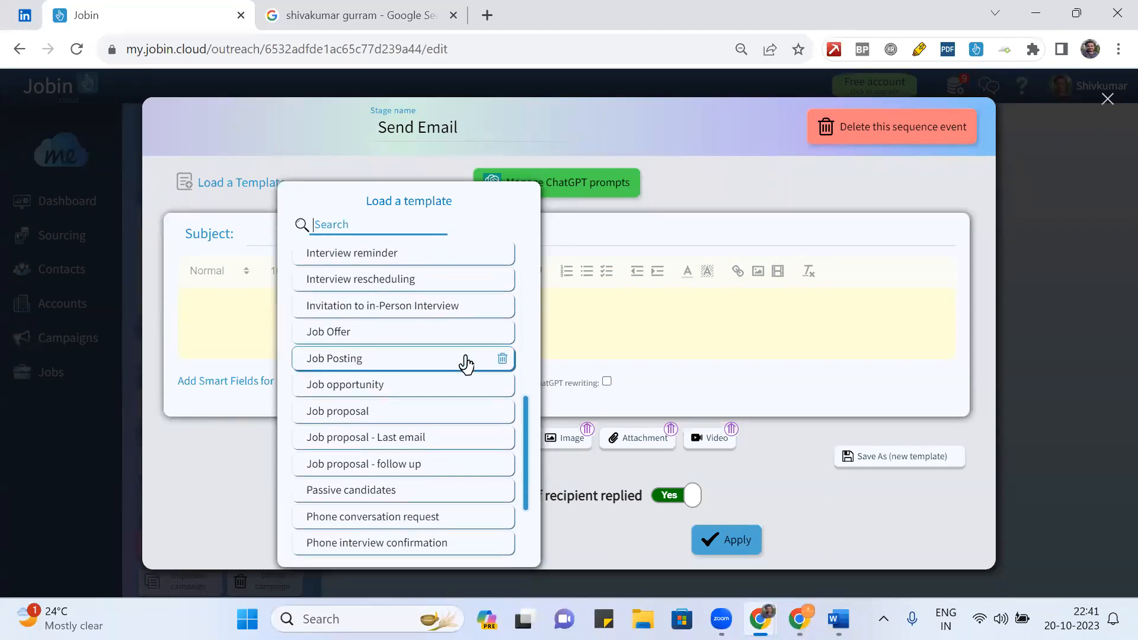
pyautogui.click(413, 393)
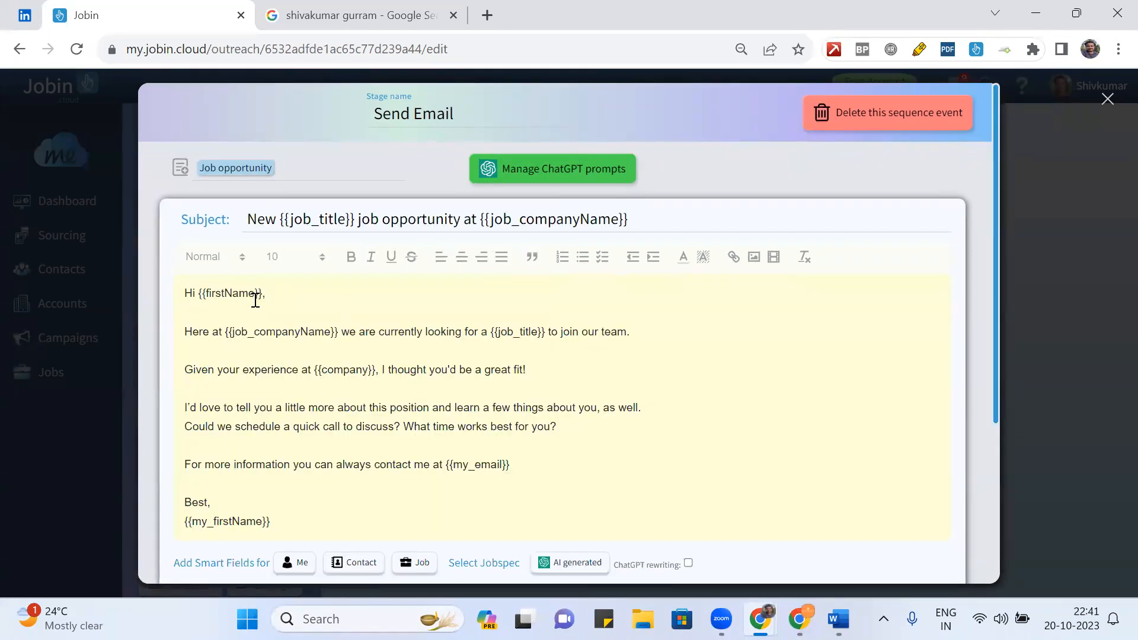
pyautogui.click(310, 168)
pyautogui.scroll(-3, 425, 353)
pyautogui.scroll(-5, 424, 353)
pyautogui.scroll(-2, 424, 353)
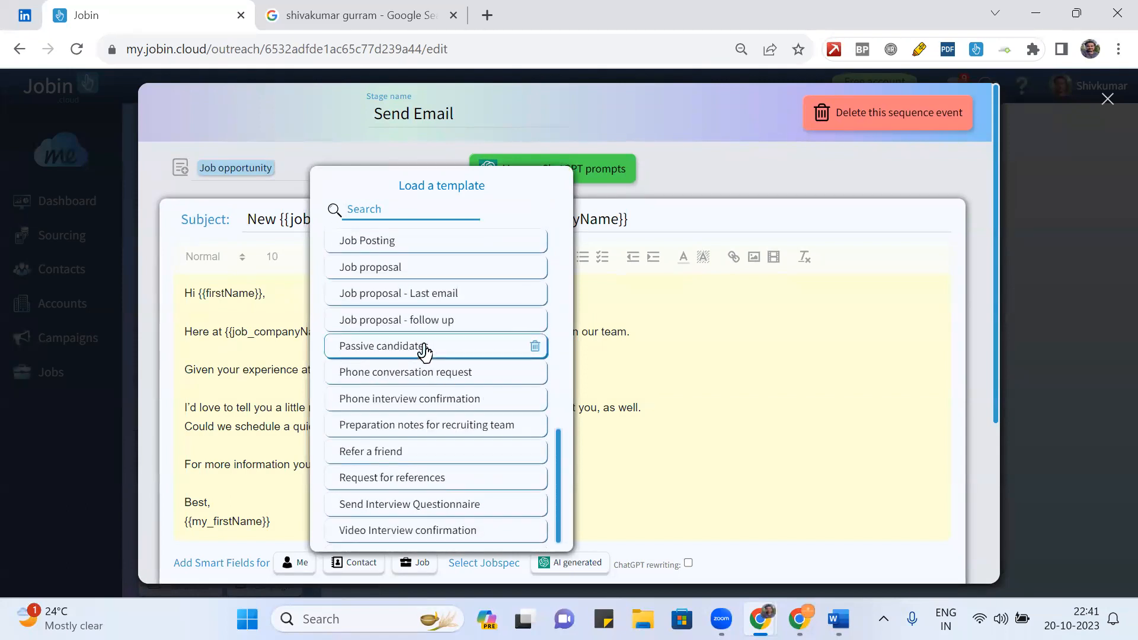
pyautogui.scroll(10, 424, 352)
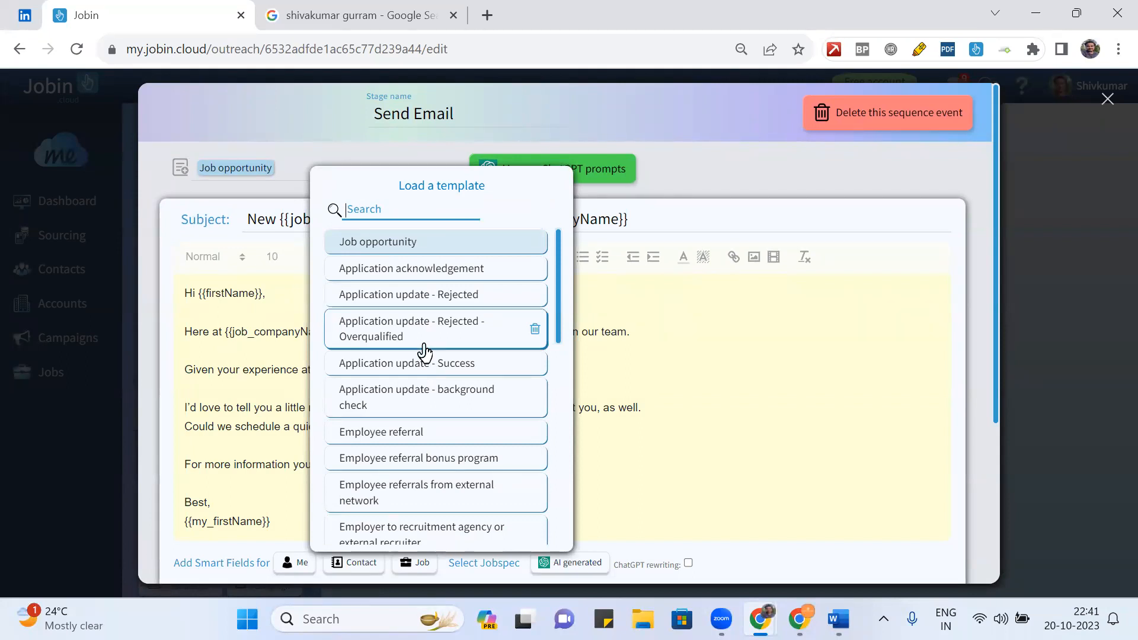
pyautogui.click(709, 324)
# - Cancel the Send Email settings, returning to the workflow with the email undefined
pyautogui.scroll(-2, 709, 324)
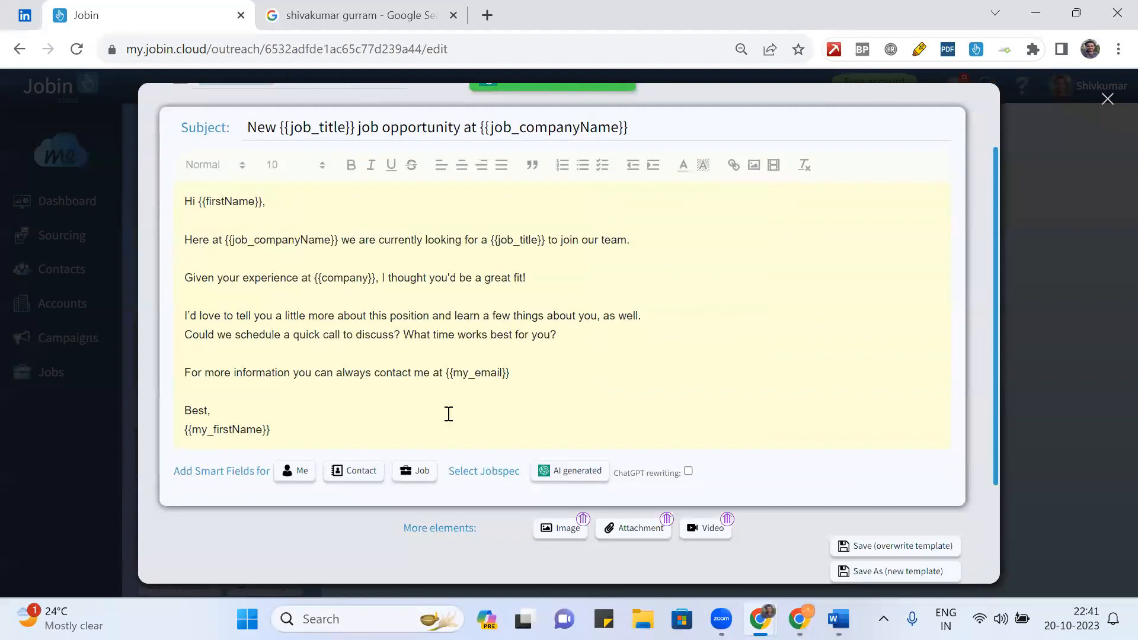
pyautogui.scroll(2, 601, 330)
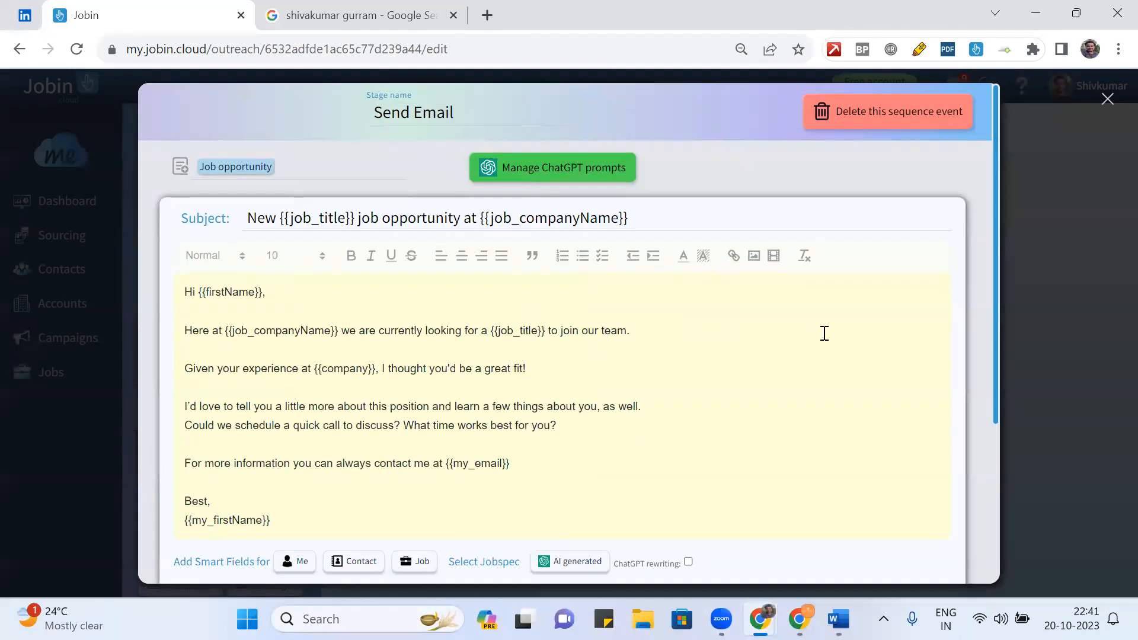
pyautogui.scroll(-5, 821, 331)
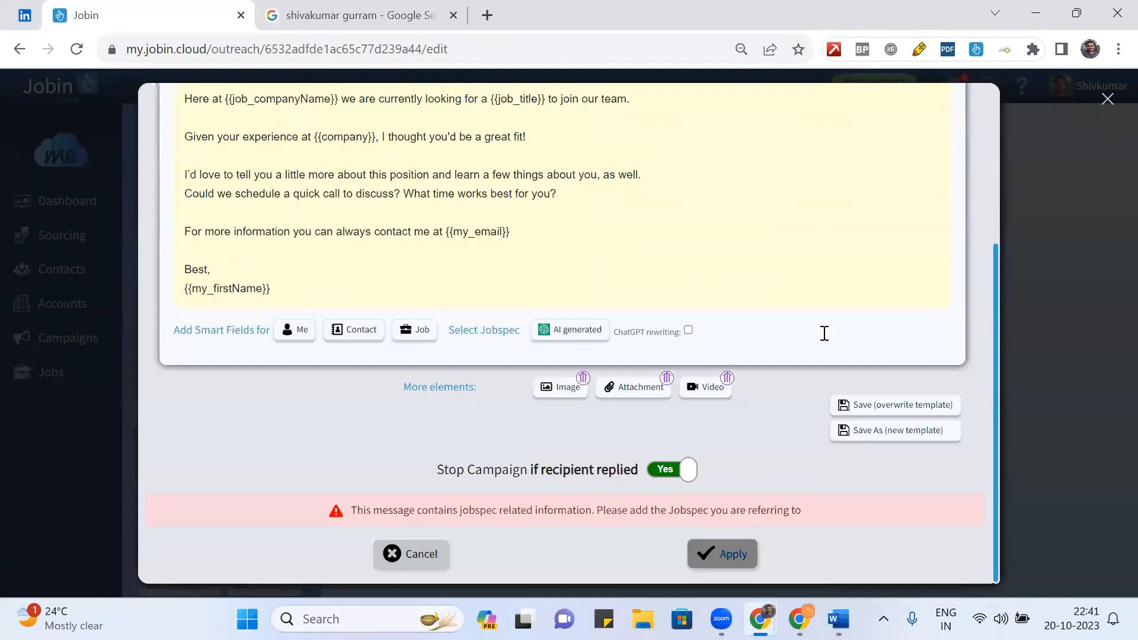
pyautogui.click(422, 557)
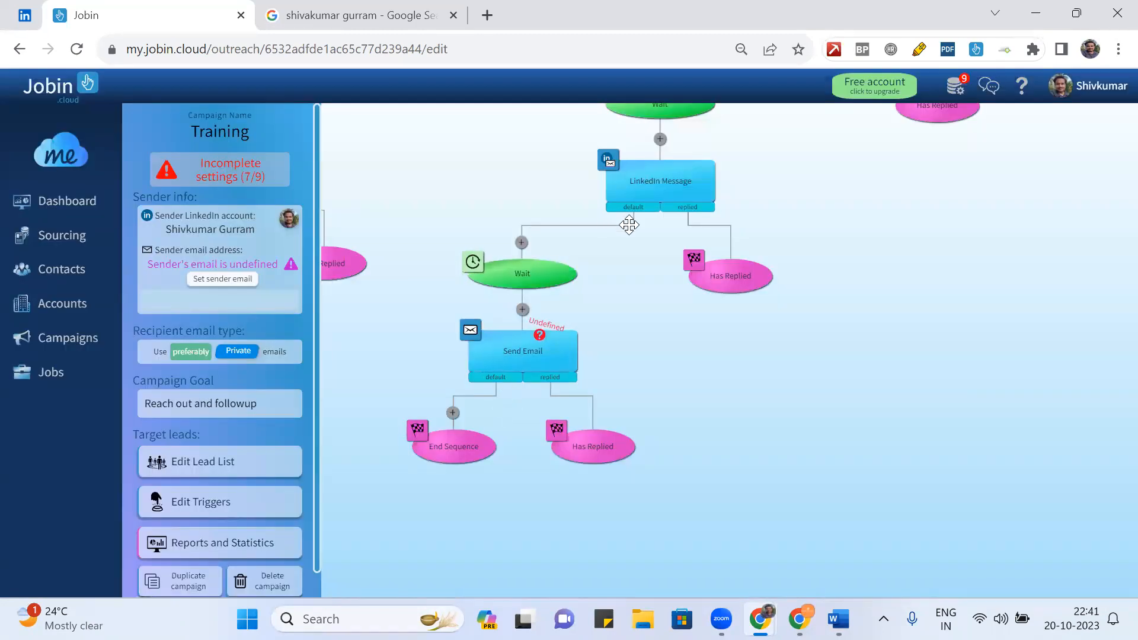
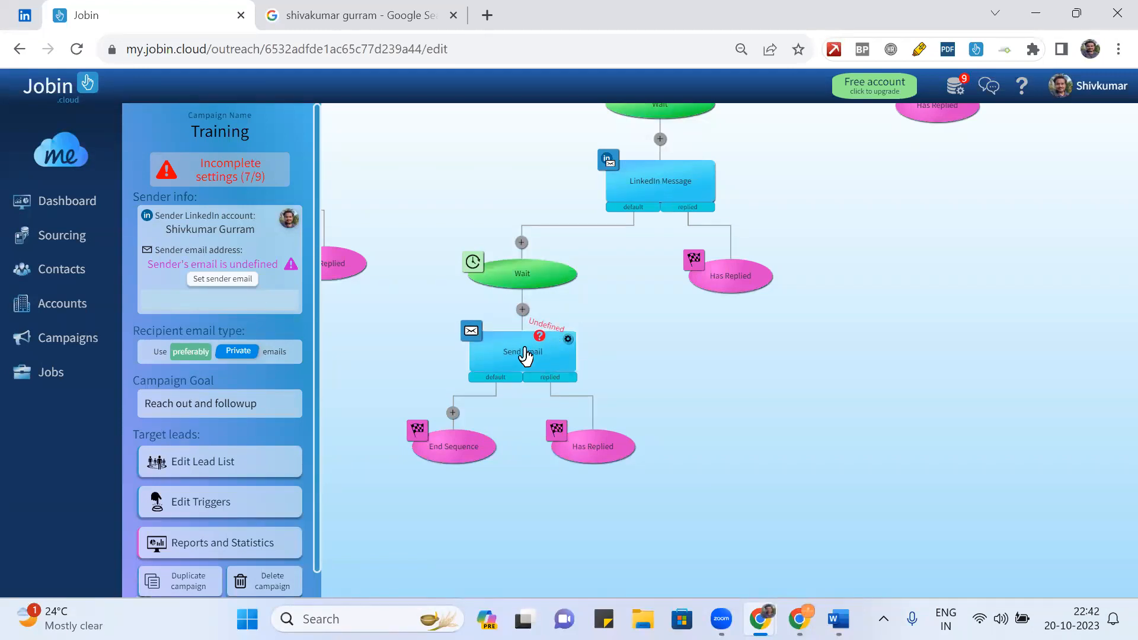
# - Delete the Send Email step that follows the last Wait
pyautogui.click(524, 355)
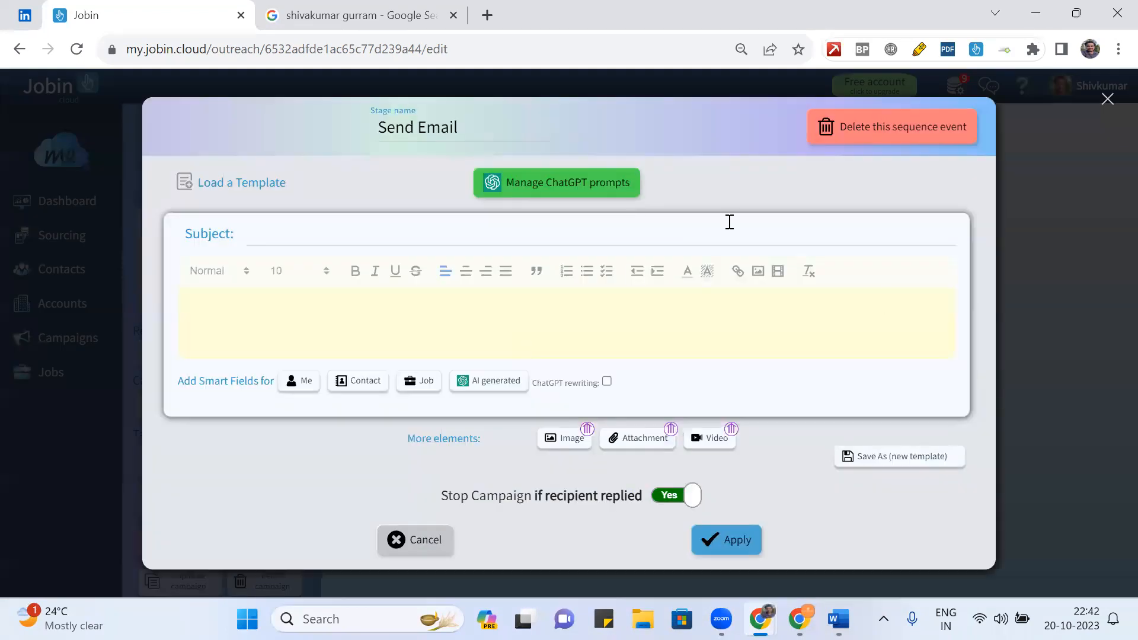
pyautogui.click(878, 119)
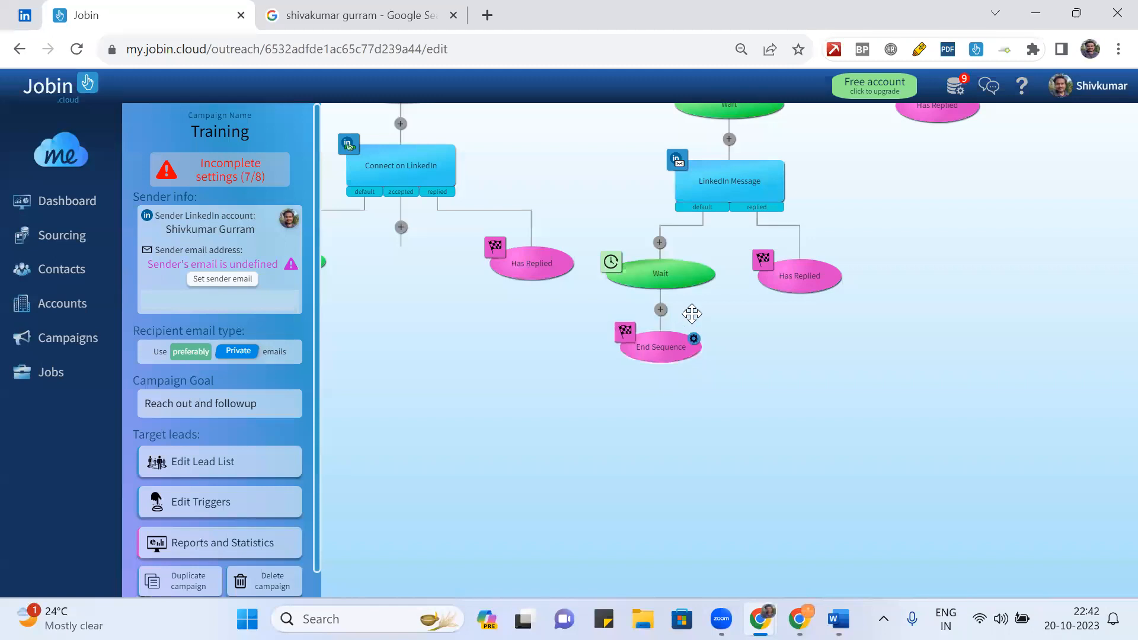
pyautogui.moveTo(724, 302); pyautogui.dragTo(709, 396)
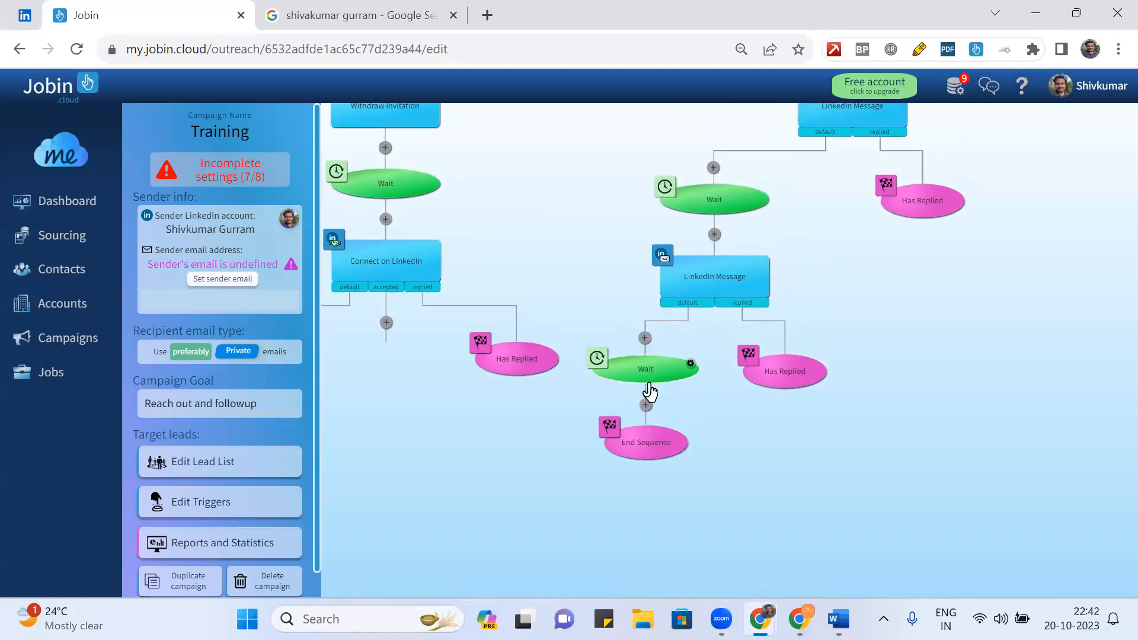
# - Add a LinkedIn Message step below the Wait and open it
pyautogui.click(646, 408)
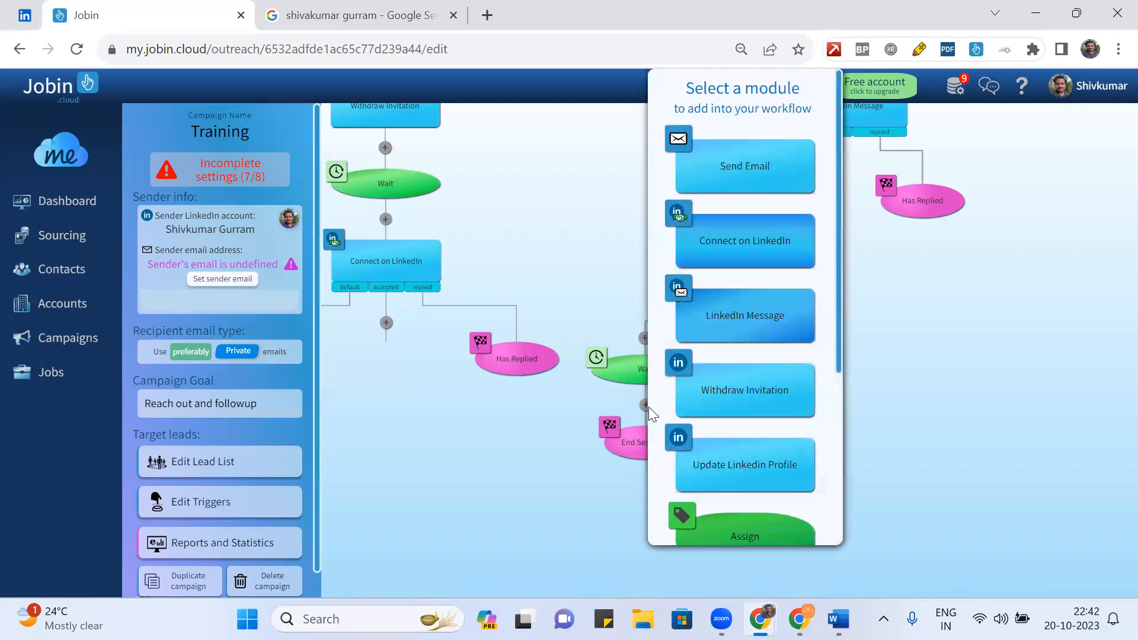
pyautogui.click(755, 314)
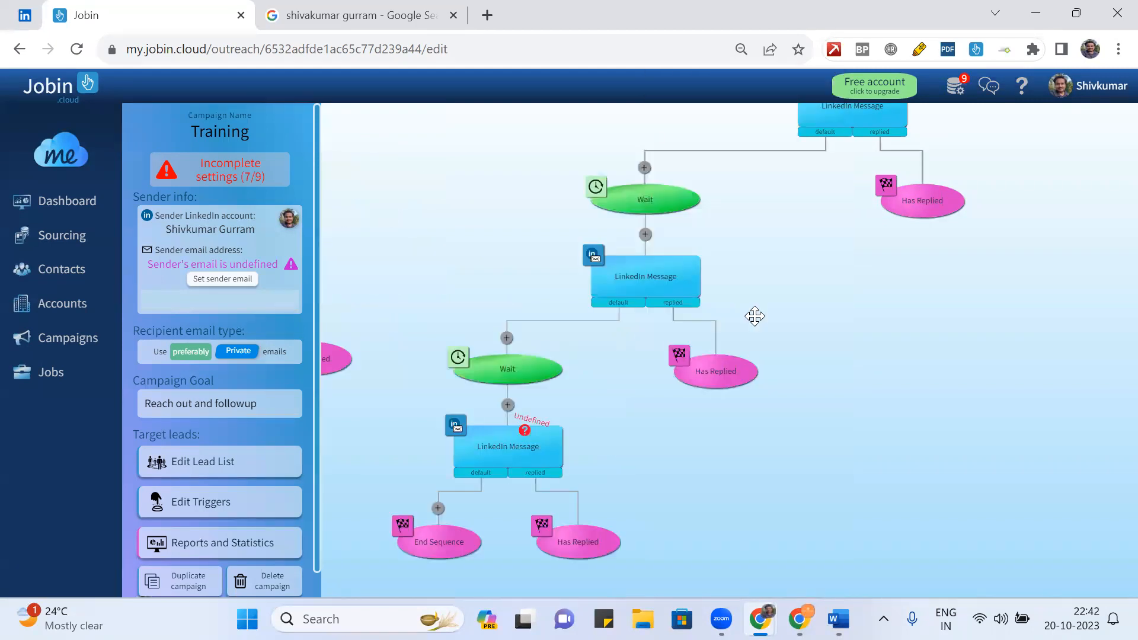
pyautogui.scroll(-5, 638, 418)
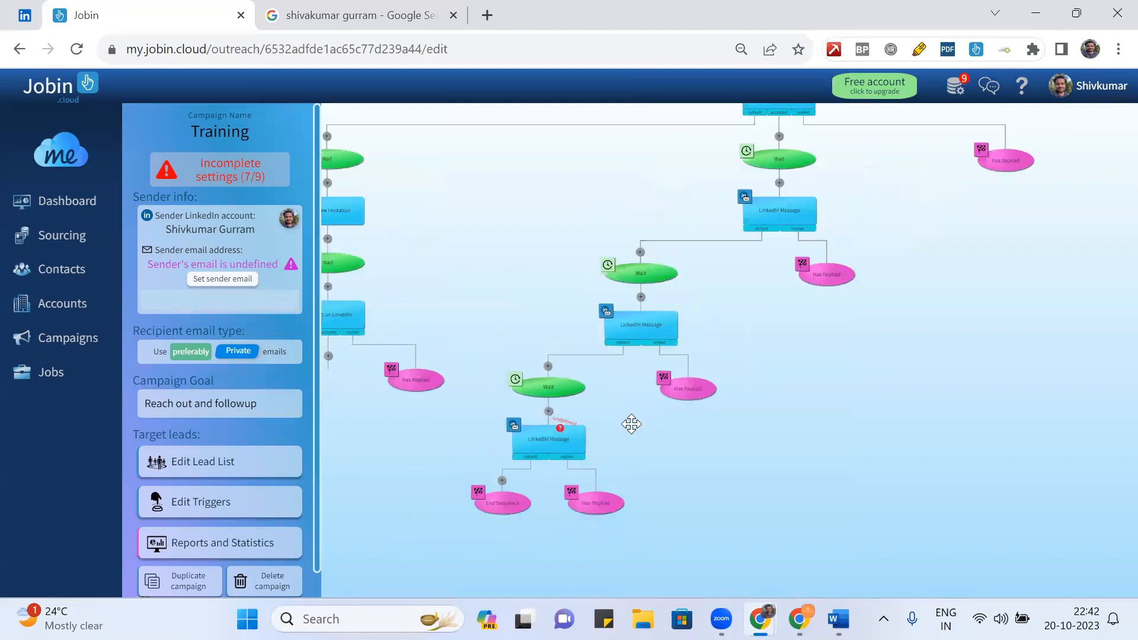
pyautogui.click(580, 438)
# - Write the greeting 'He {{firlstName}},' and the stay-in-touch sentence ending 'by using our LinkedIn network.'
pyautogui.click(364, 232)
pyautogui.write('He')
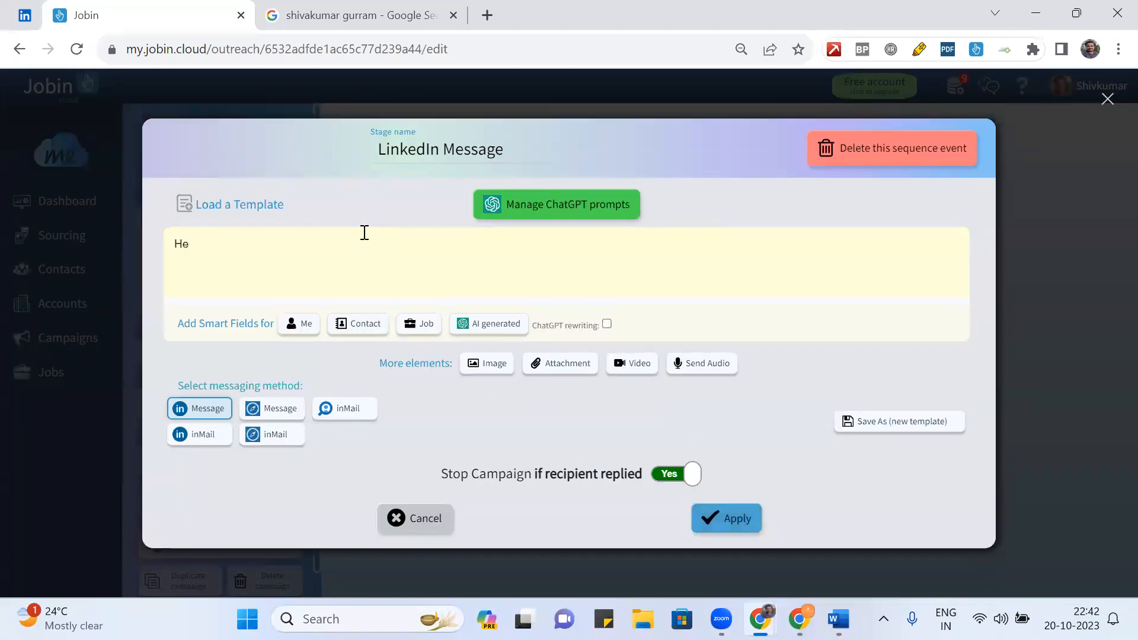
pyautogui.write(' {{fir')
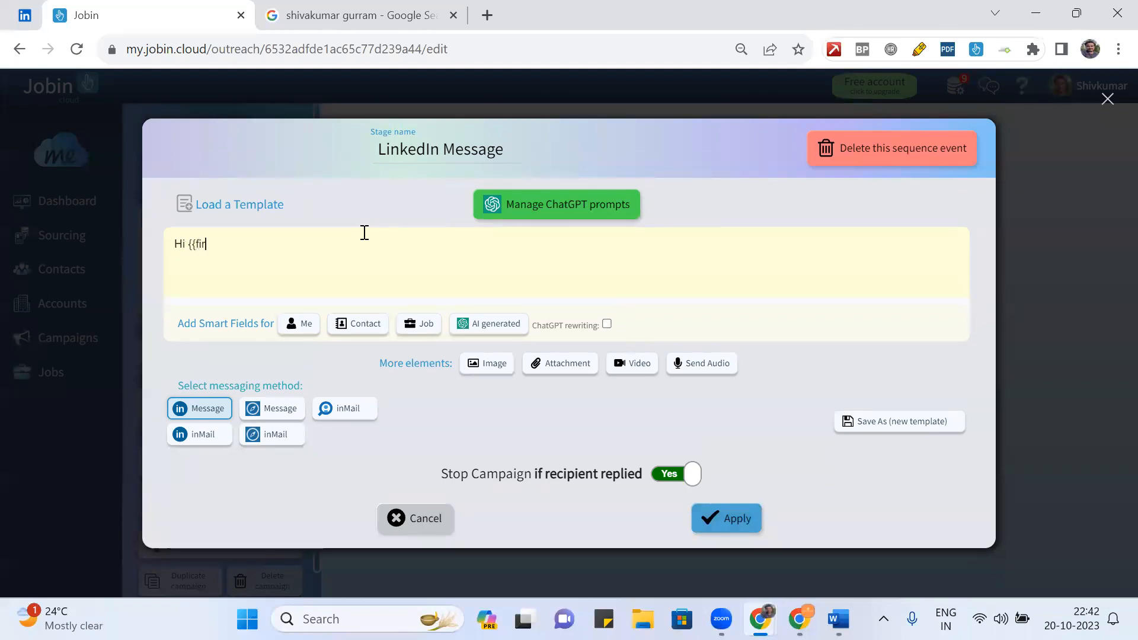
pyautogui.write('lstName}},')
pyautogui.press('Return')
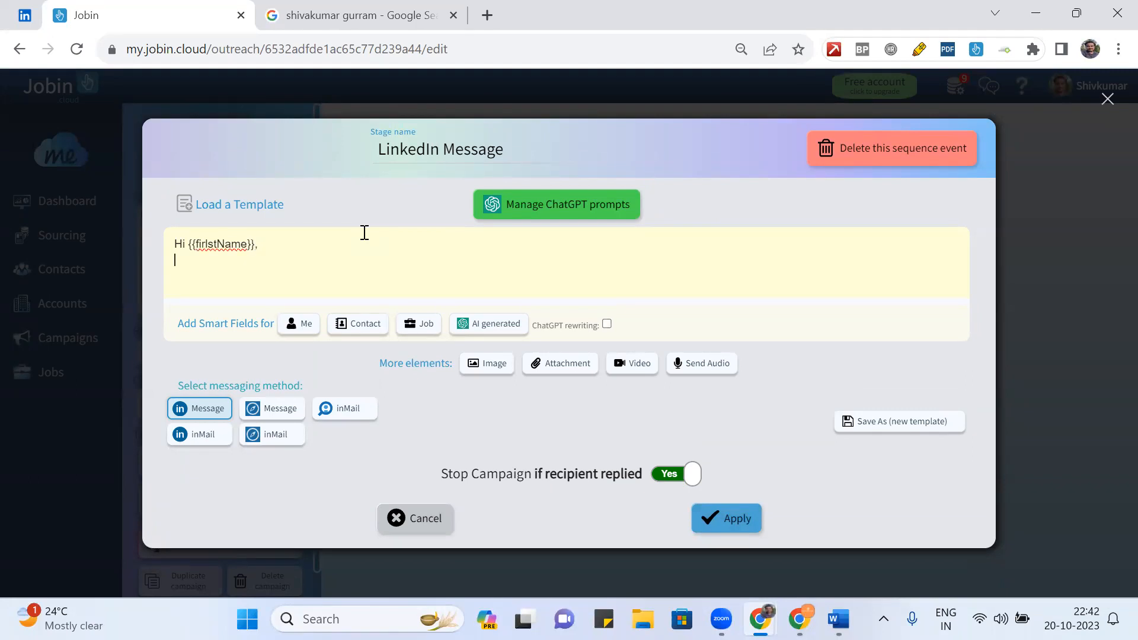
pyautogui.write('Looks ')
pyautogui.write('like yu a')
pyautogui.write('re')
pyautogui.press('BackSpace')
pyautogui.press('BackSpace')
pyautogui.press('BackSpace')
pyautogui.press('BackSpace')
pyautogui.write('oks like yo')
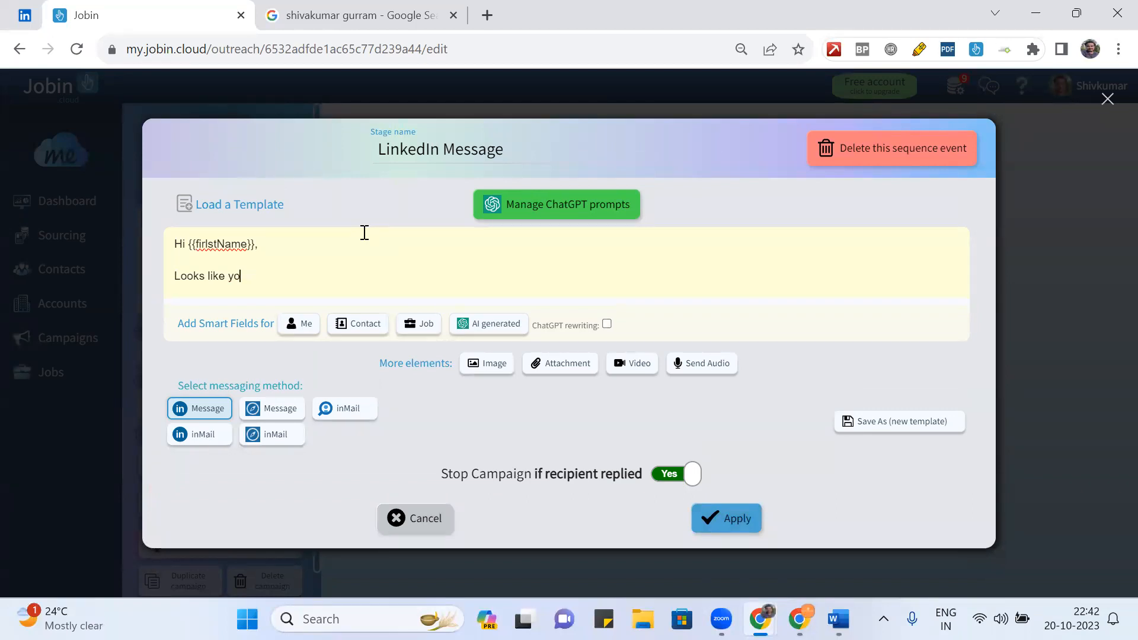
pyautogui.write('u are keeping bit busy')
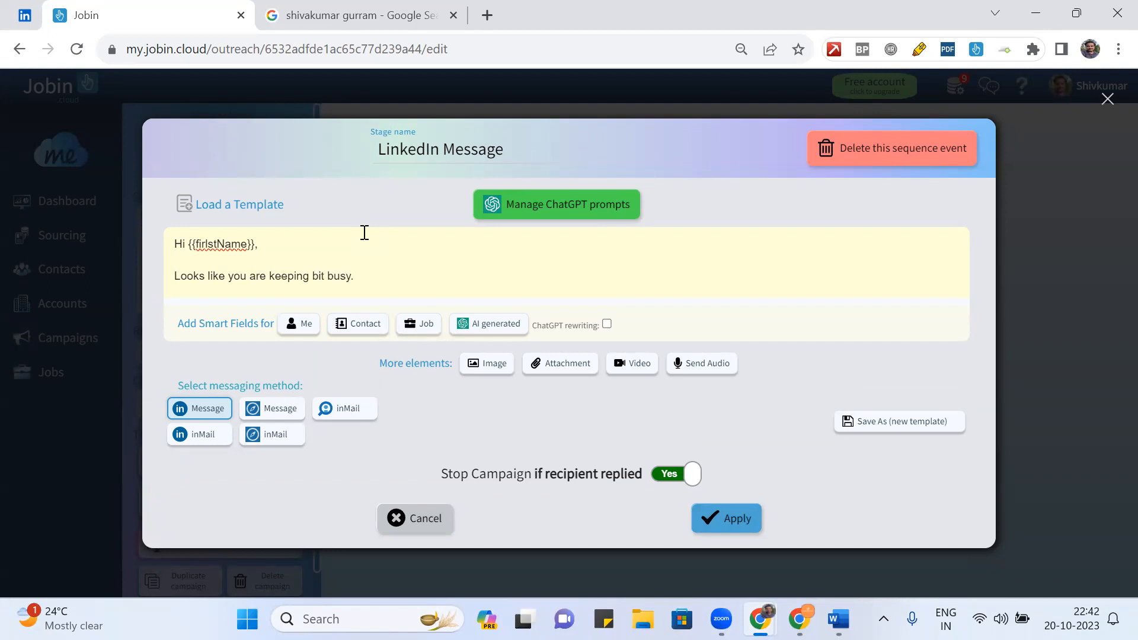
pyautogui.write('. No worries, lets stay in touc')
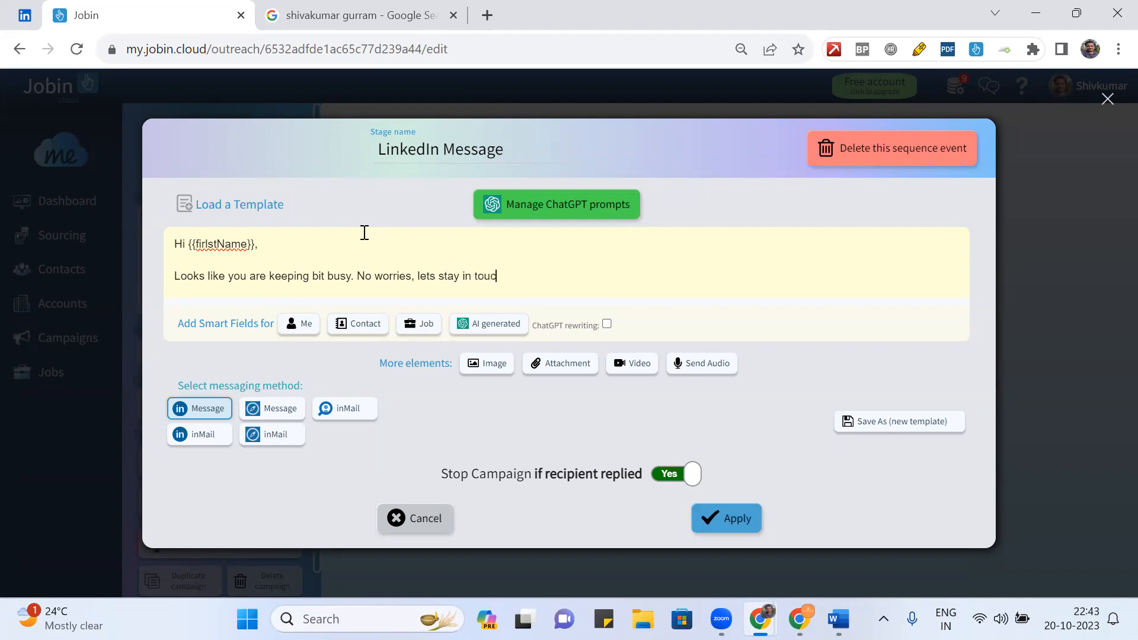
pyautogui.write('h and see how we can help')
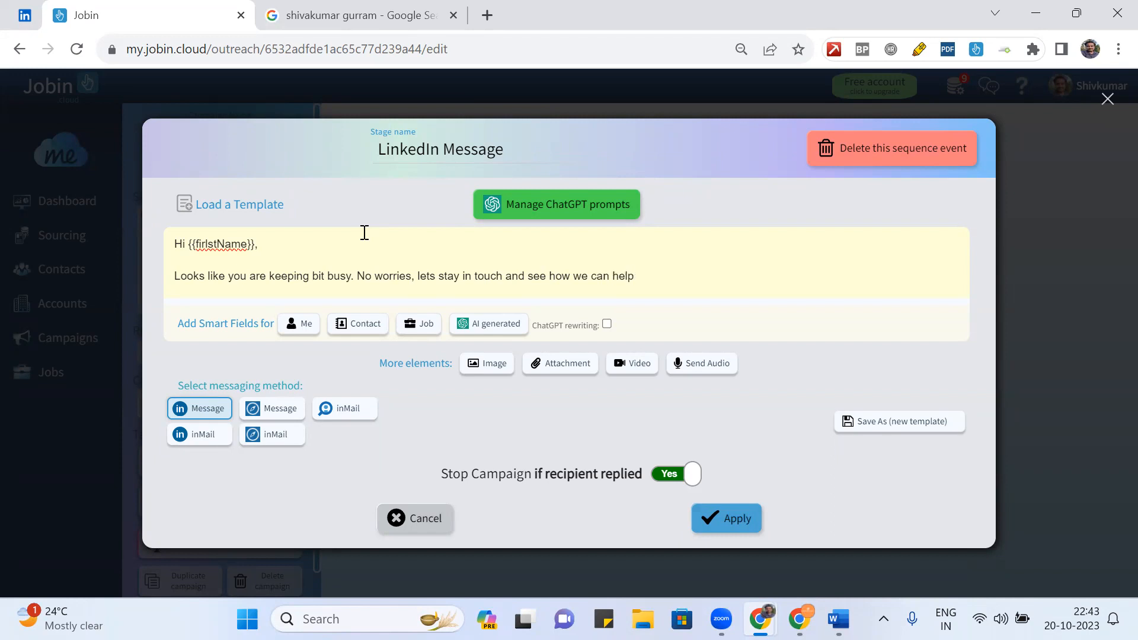
pyautogui.write(' eachother s')
pyautogui.click(689, 277)
pyautogui.press('BackSpace')
pyautogui.press('BackSpace')
pyautogui.click(709, 275)
pyautogui.write('by')
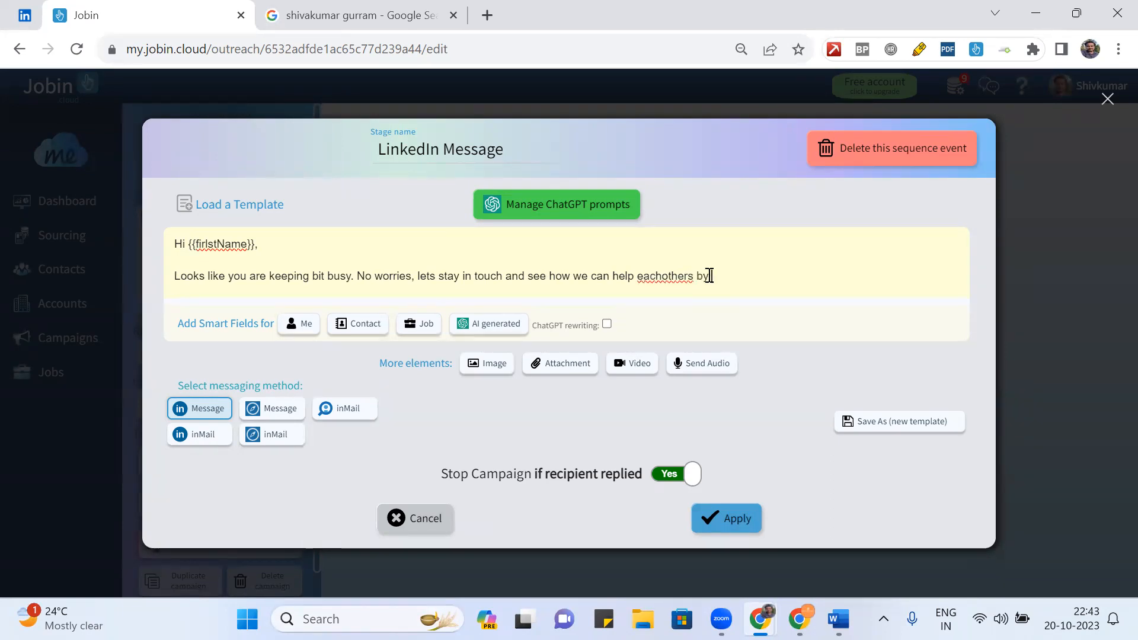
pyautogui.write(' using our Linke')
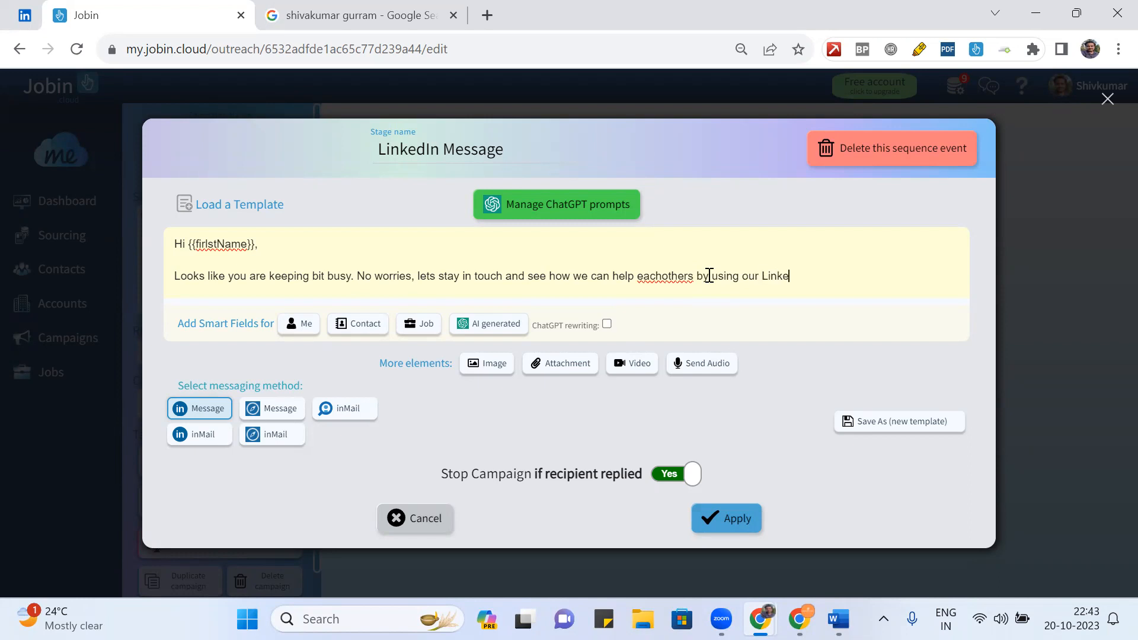
pyautogui.write('dIn network.')
# - Add 'Happy to stay in touch.' and sign off with 'Regards,' and the sender's name
pyautogui.press('Return')
pyautogui.press('Return')
pyautogui.write('Happy ')
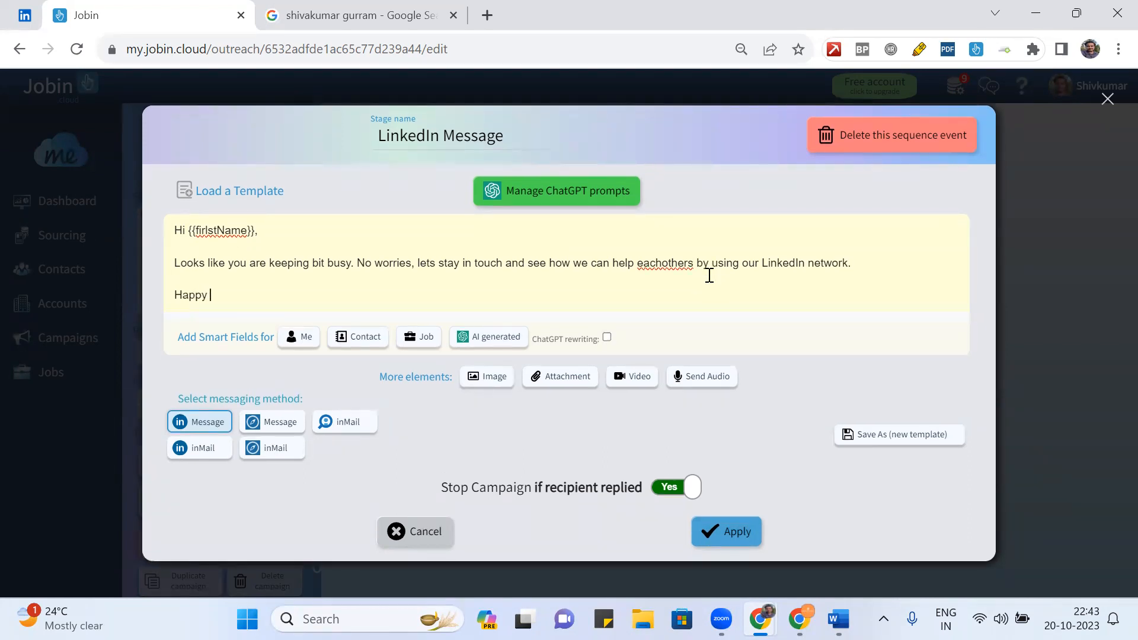
pyautogui.write('to stay i')
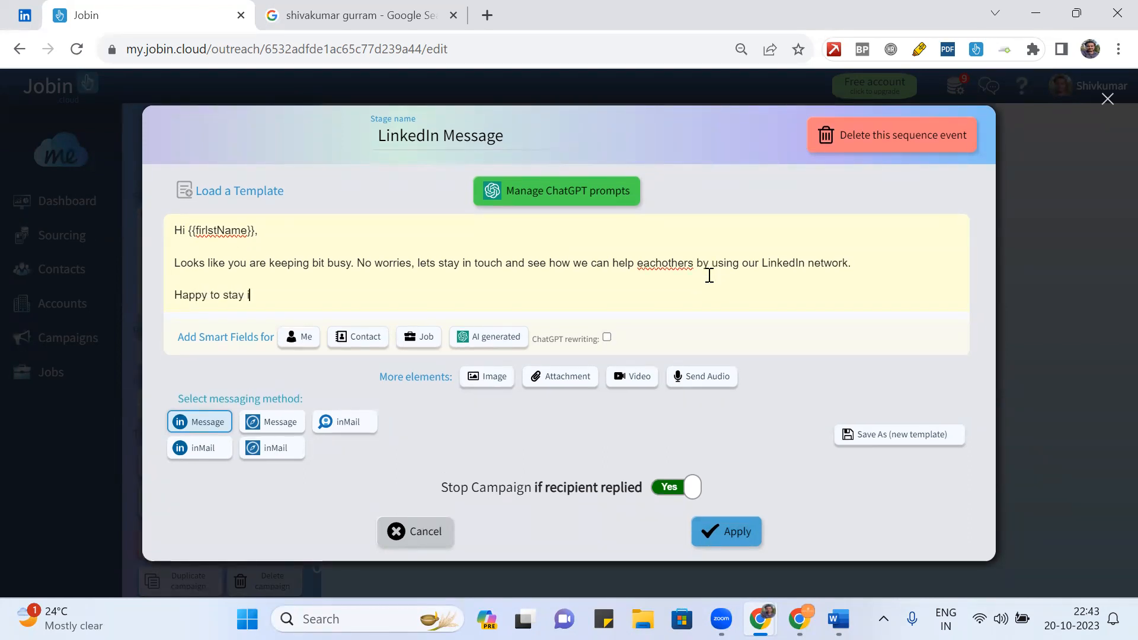
pyautogui.write('n touch.')
pyautogui.press('Return')
pyautogui.write('Regards,')
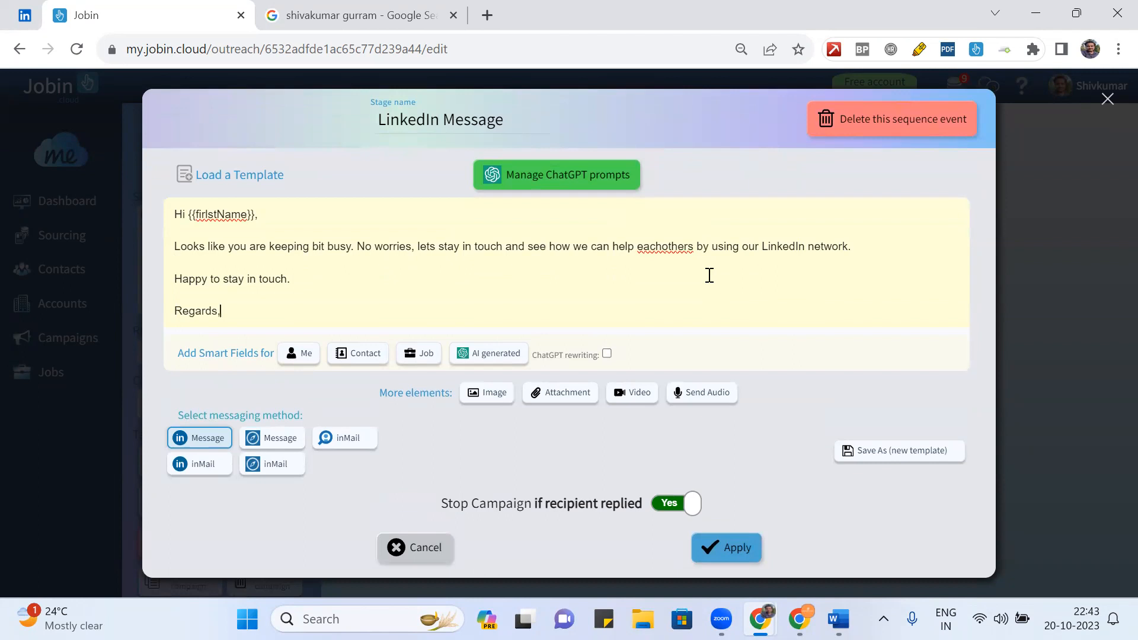
pyautogui.press('Return')
pyautogui.write('Shiv')
# - Correct 'eachothers' to 'each others' and apply the message to the step
pyautogui.click(672, 241)
pyautogui.rightClick(670, 240)
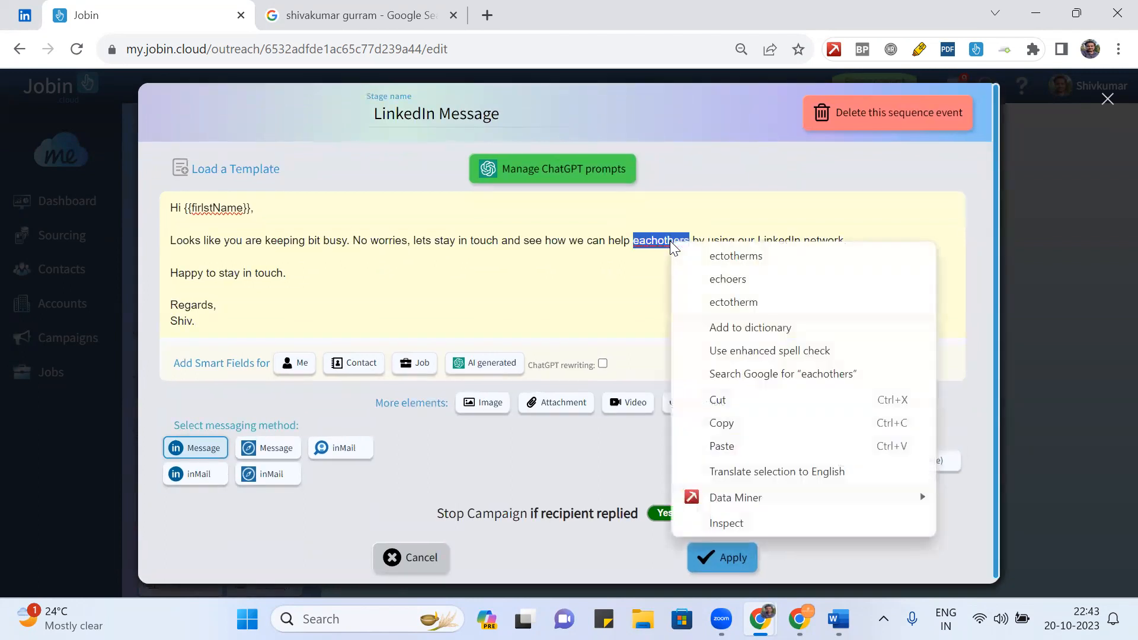
pyautogui.click(642, 256)
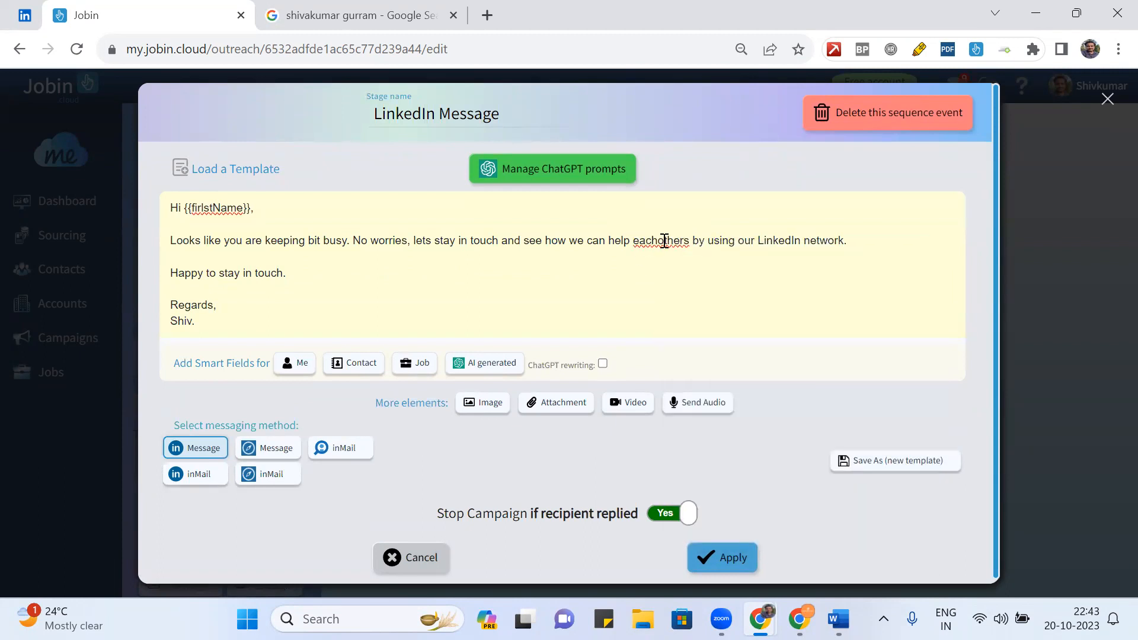
pyautogui.click(659, 241)
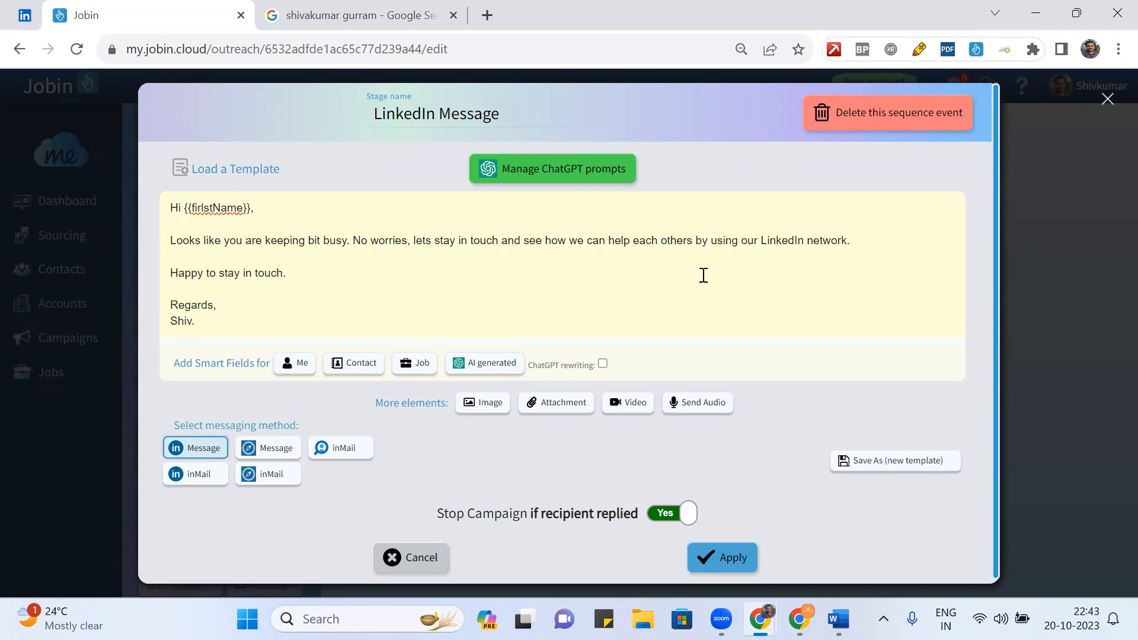
pyautogui.click(738, 564)
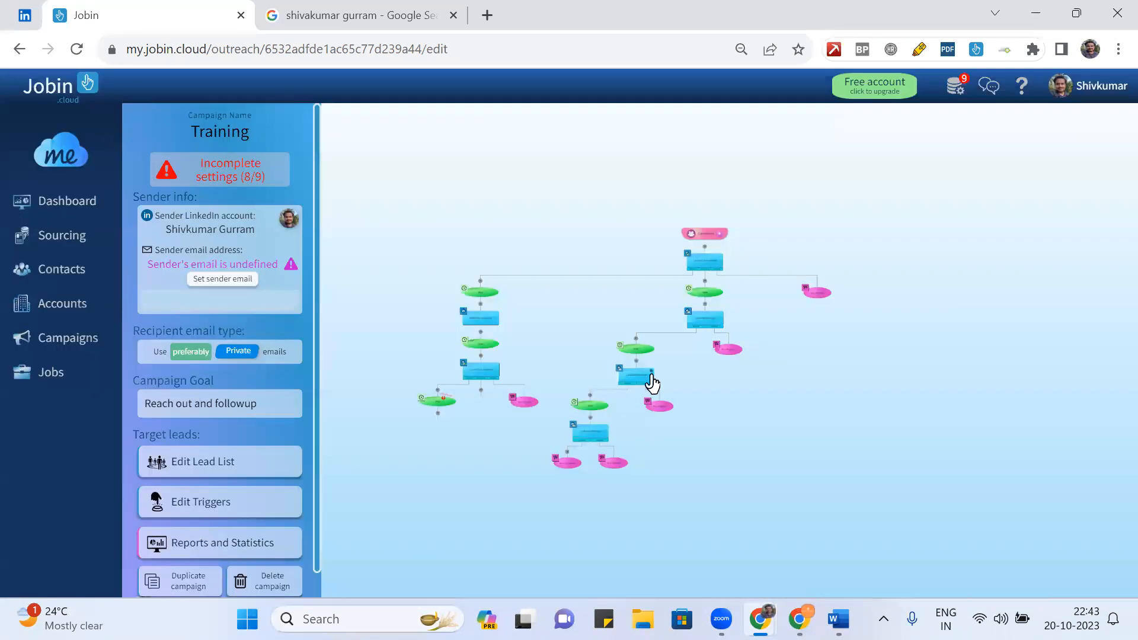
pyautogui.scroll(5, 694, 369)
pyautogui.scroll(-4, 694, 369)
pyautogui.scroll(6, 694, 369)
pyautogui.scroll(-1, 694, 369)
pyautogui.scroll(-3, 694, 369)
pyautogui.scroll(1, 691, 371)
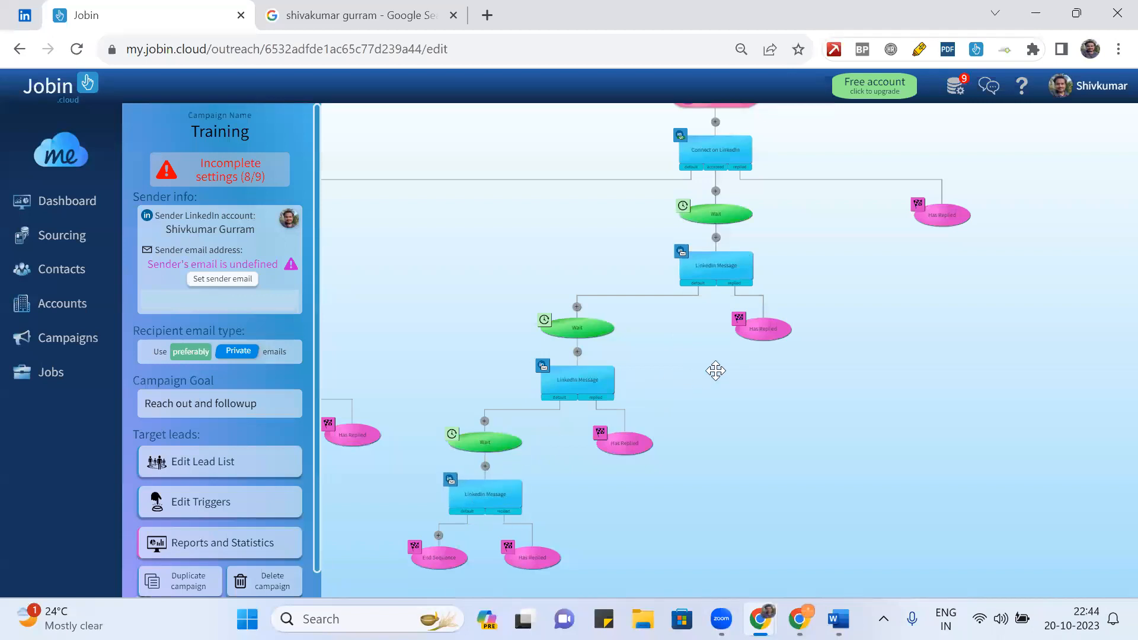
pyautogui.scroll(1, 715, 370)
pyautogui.scroll(-5, 716, 370)
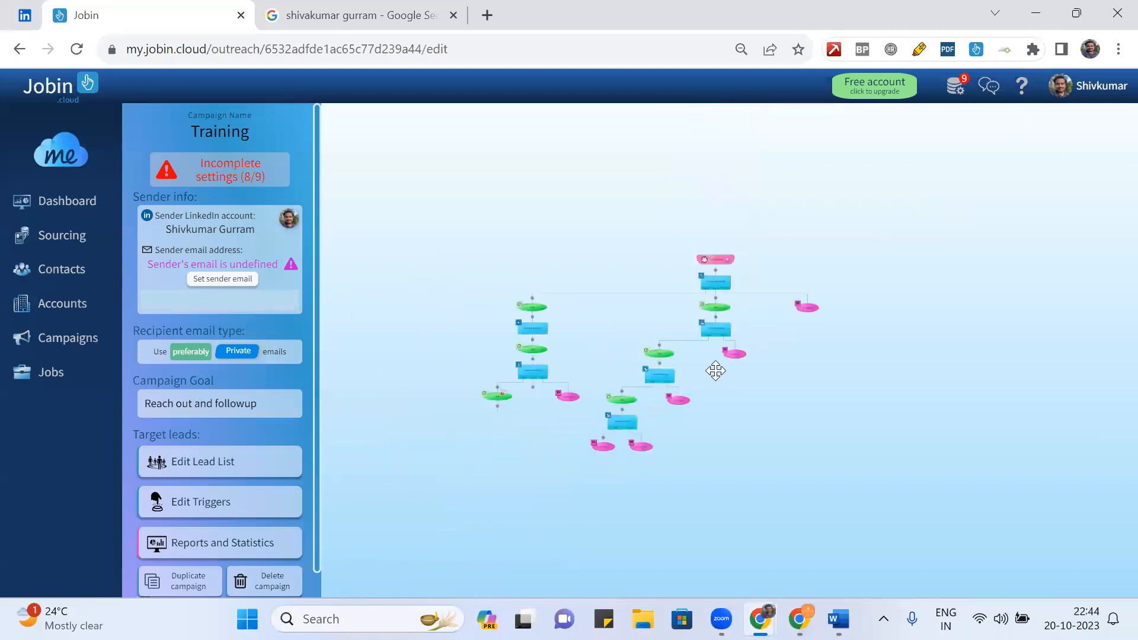
pyautogui.scroll(1, 714, 371)
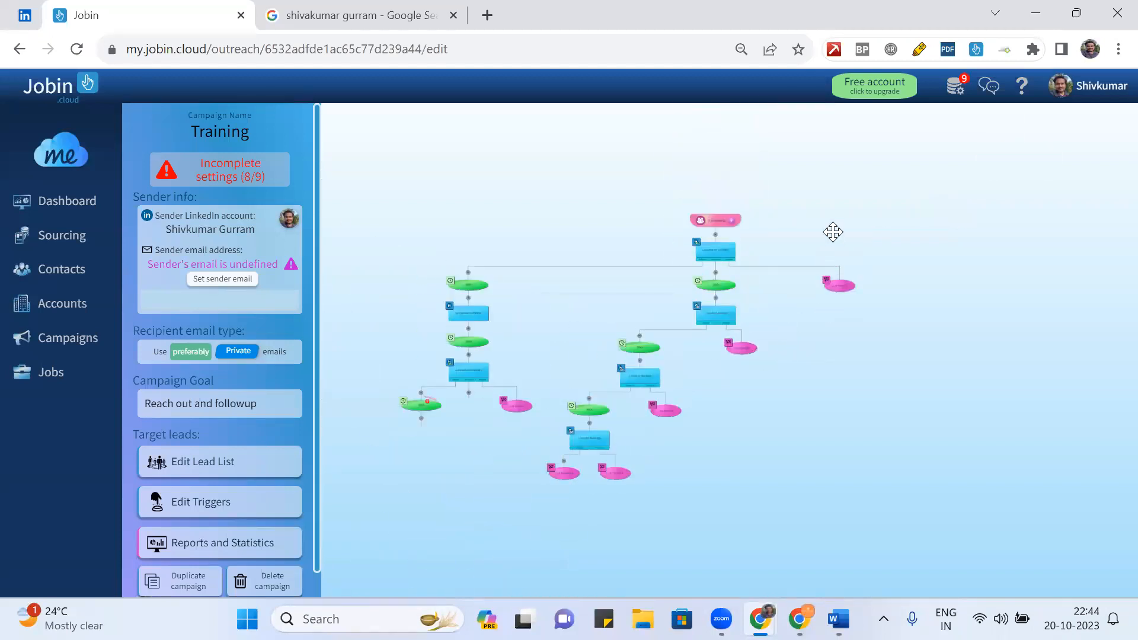
pyautogui.click(730, 220)
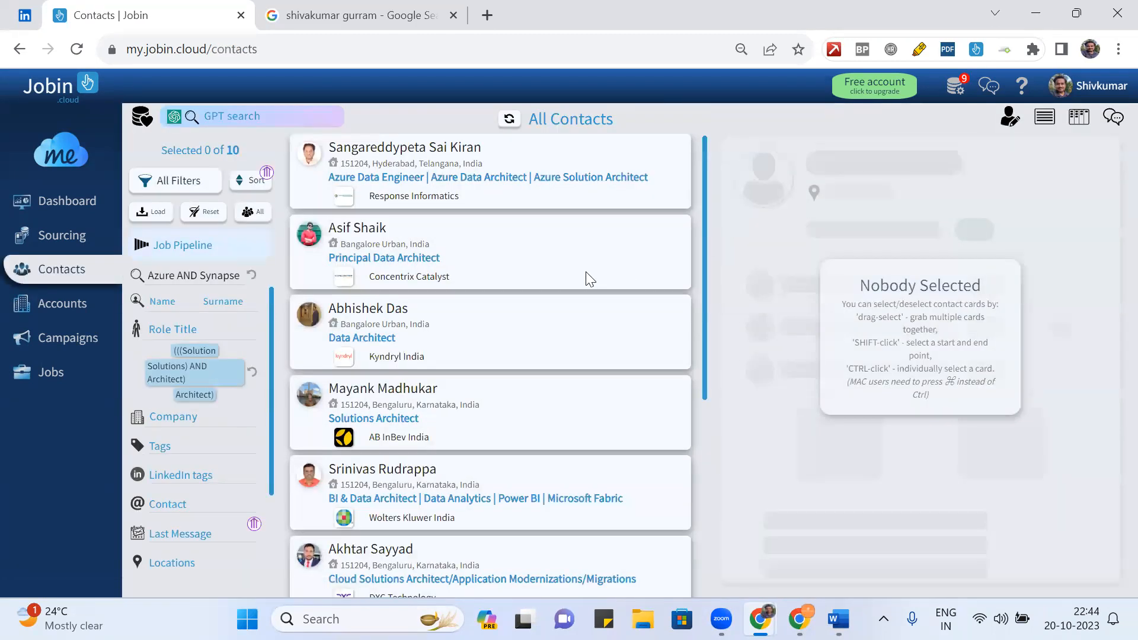
# - Select all ten contacts, try adding them to Training (refused), then return to Drip Campaigns
pyautogui.hotkey('ctrl', 'a')
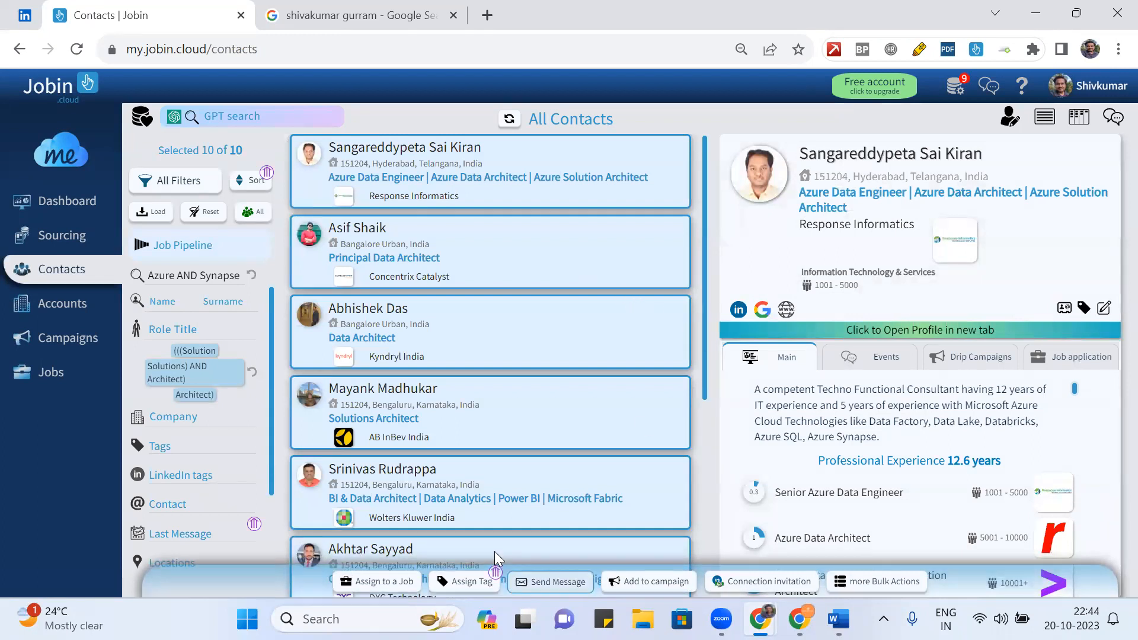
pyautogui.click(650, 581)
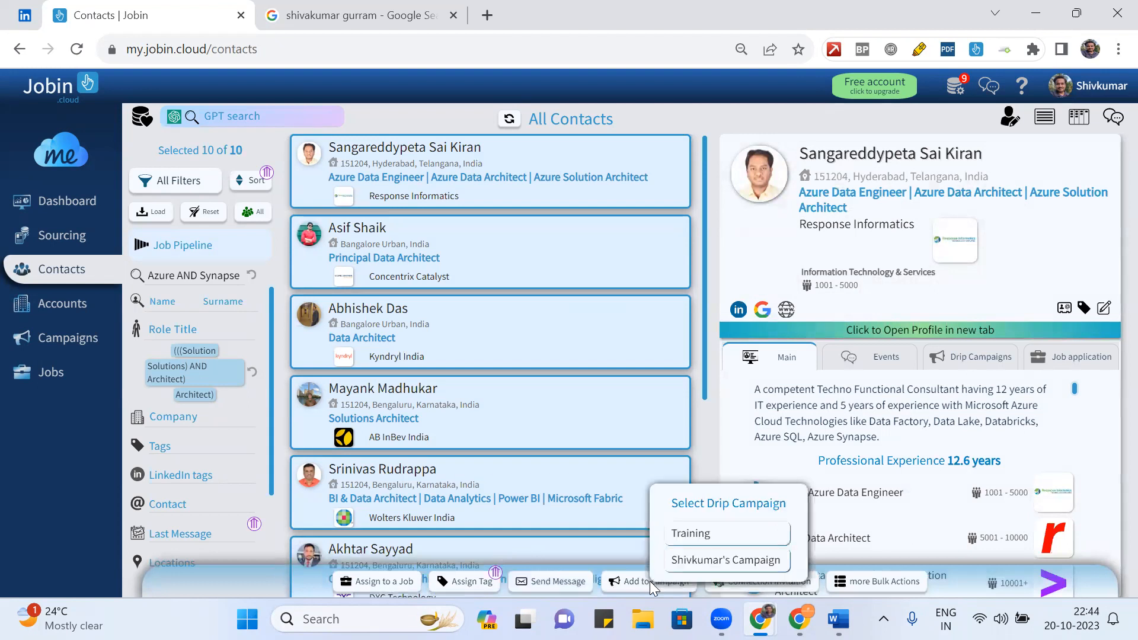
pyautogui.click(715, 534)
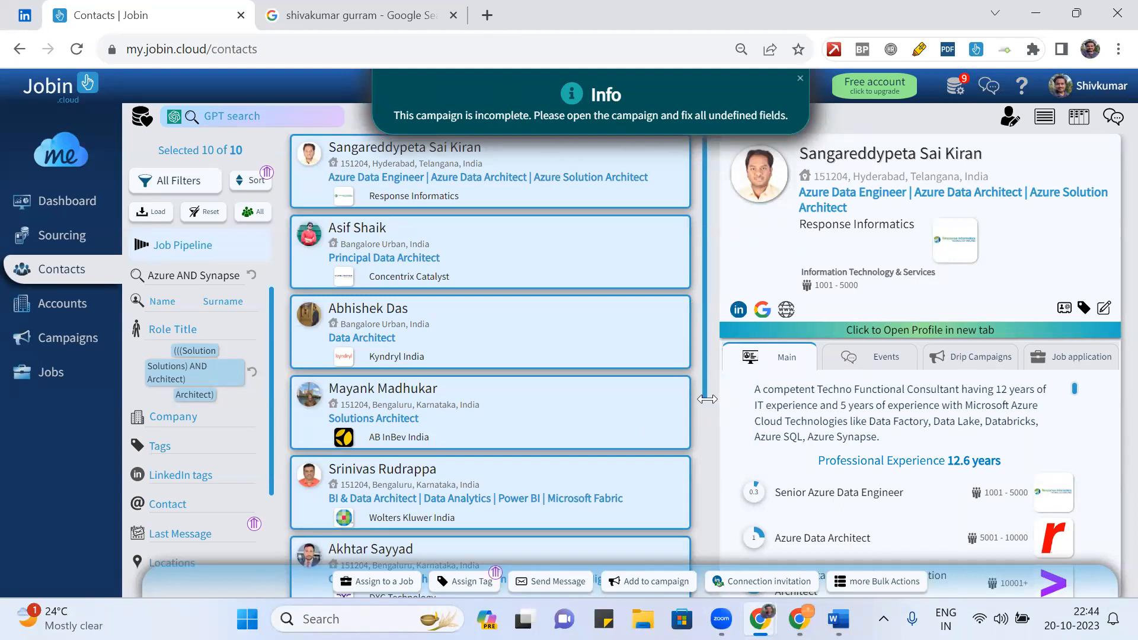
pyautogui.click(50, 338)
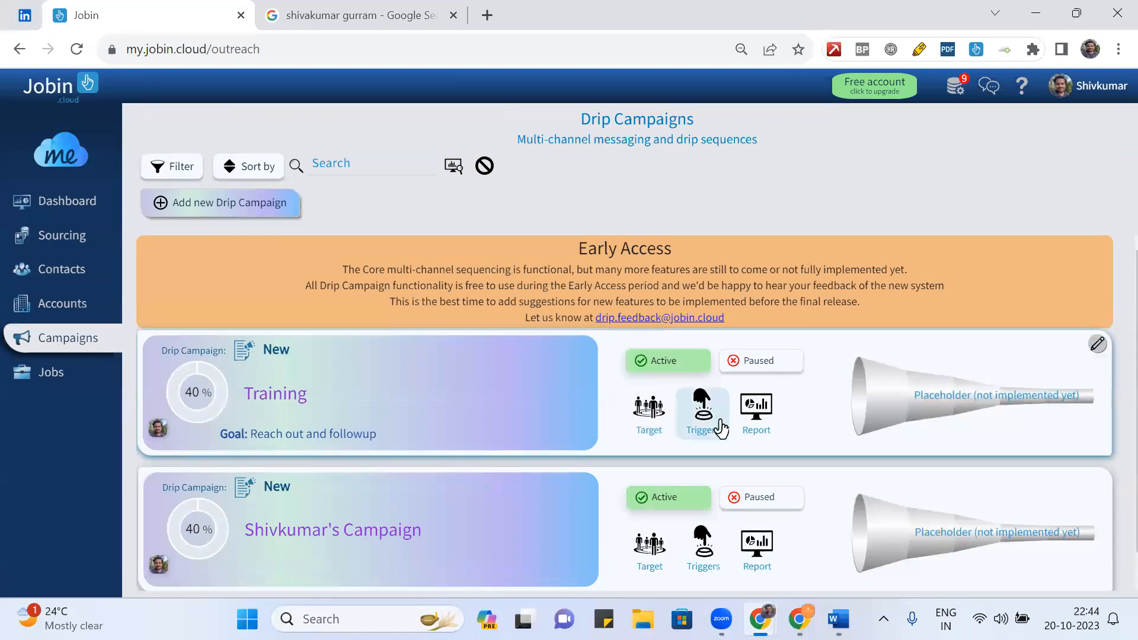
# - Open the Training campaign and scroll through its editor
pyautogui.click(454, 423)
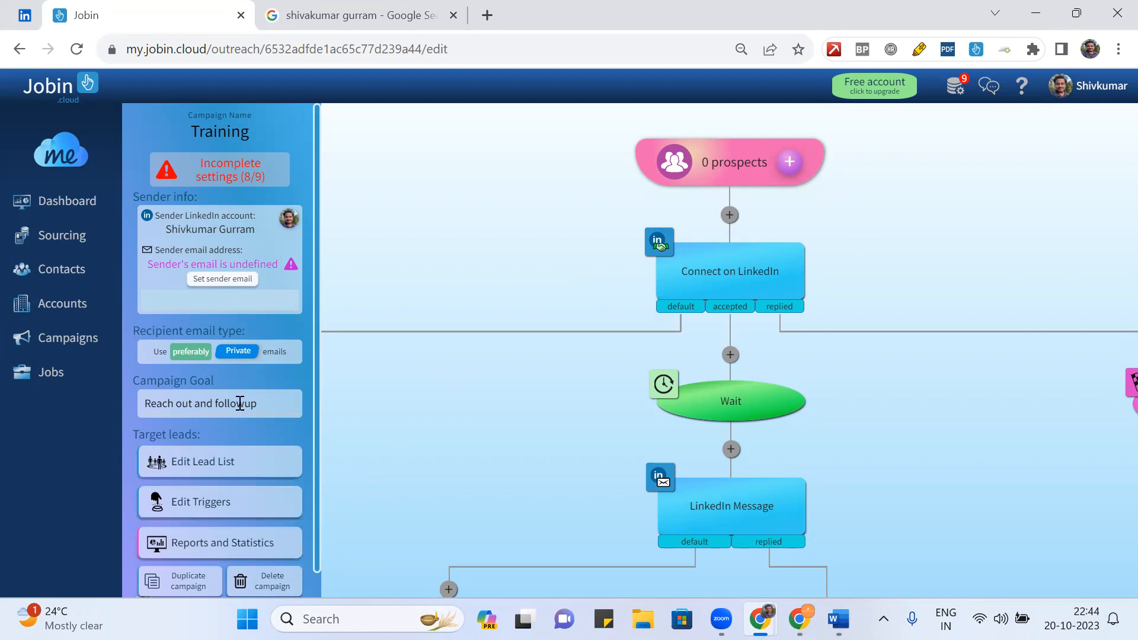
pyautogui.scroll(-1, 268, 477)
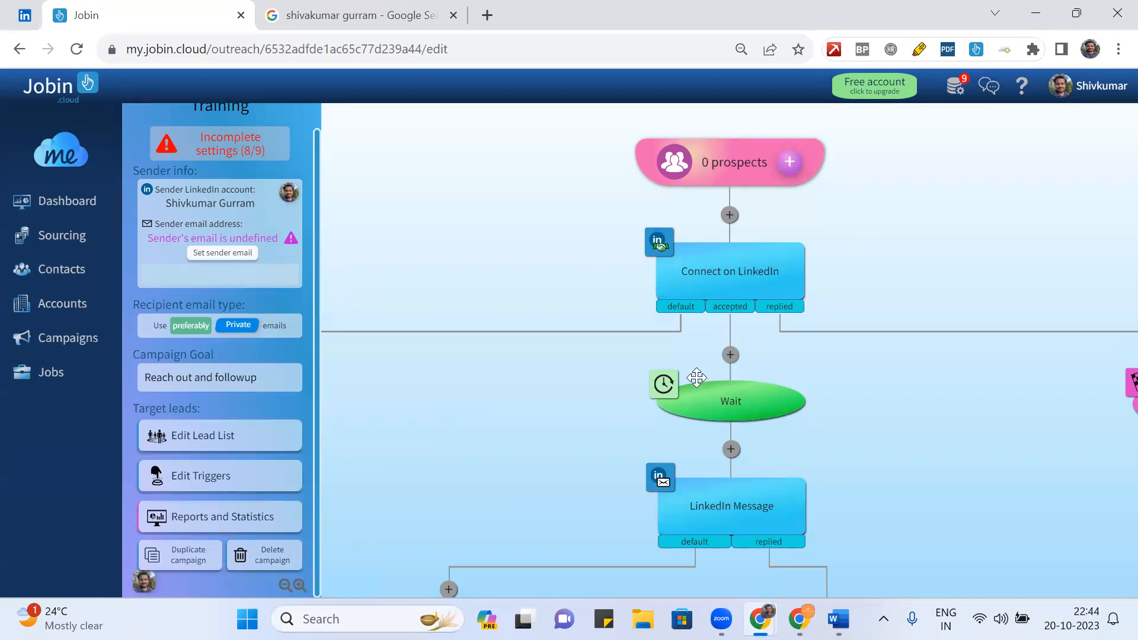
pyautogui.scroll(-3, 697, 378)
pyautogui.scroll(2, 696, 378)
pyautogui.scroll(-1, 696, 377)
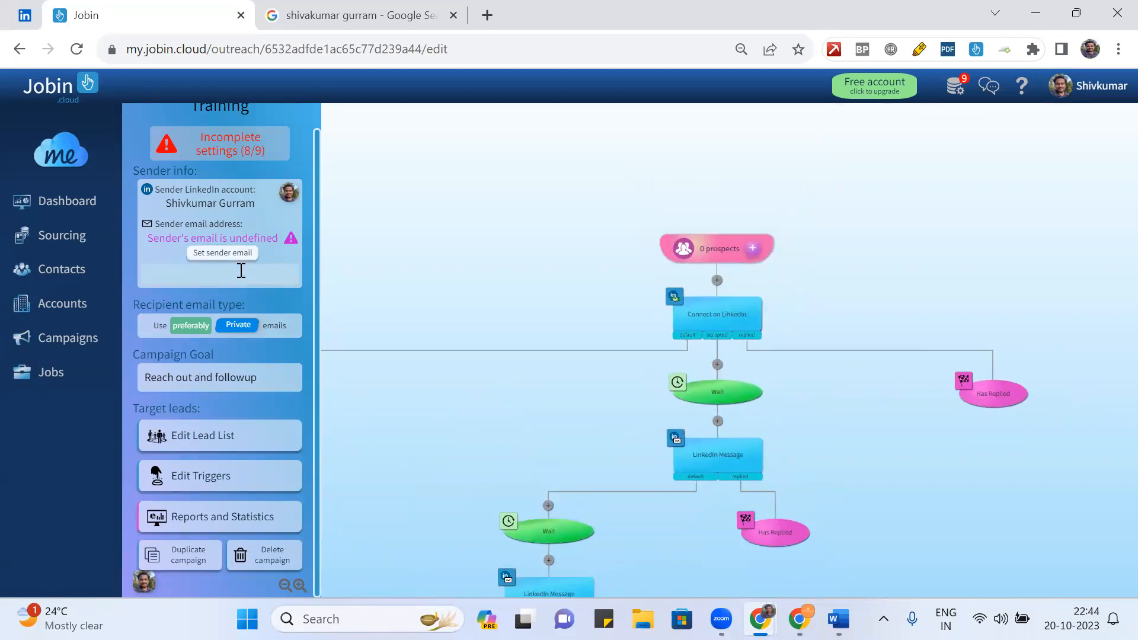
# - Start typing a sender email address, clear it, and go to the sender email settings
pyautogui.click(176, 282)
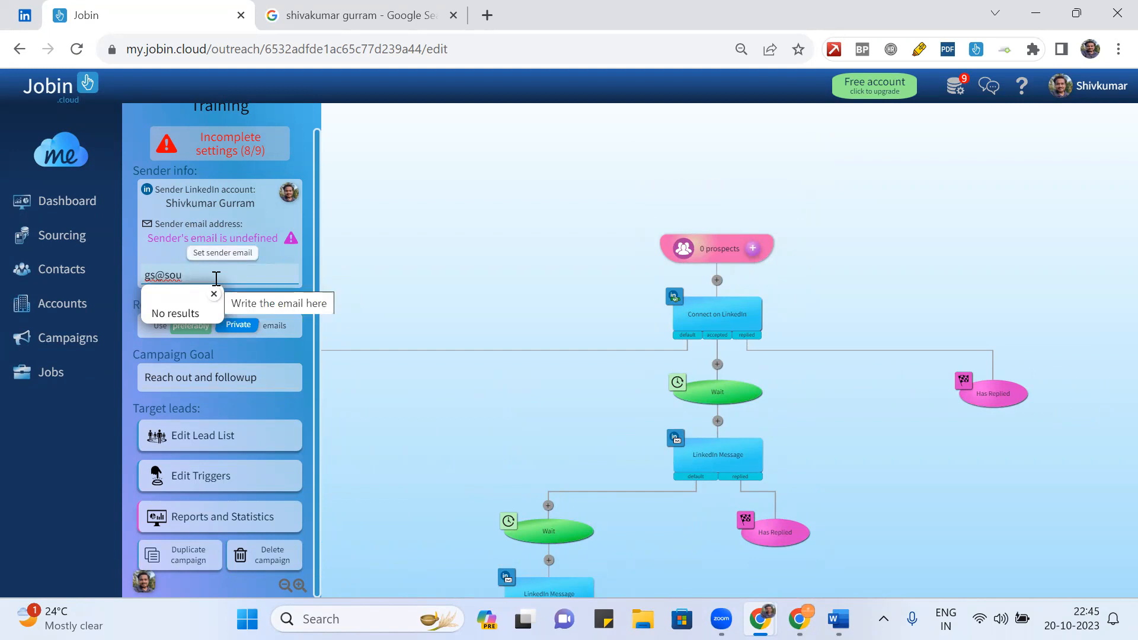
pyautogui.press('Return')
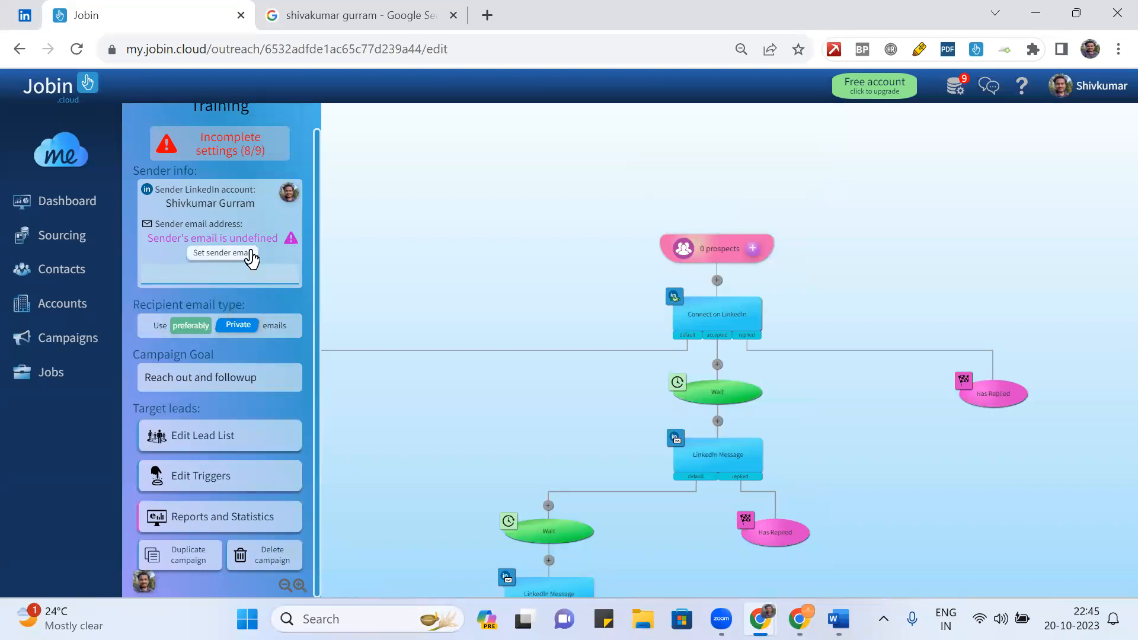
pyautogui.click(224, 253)
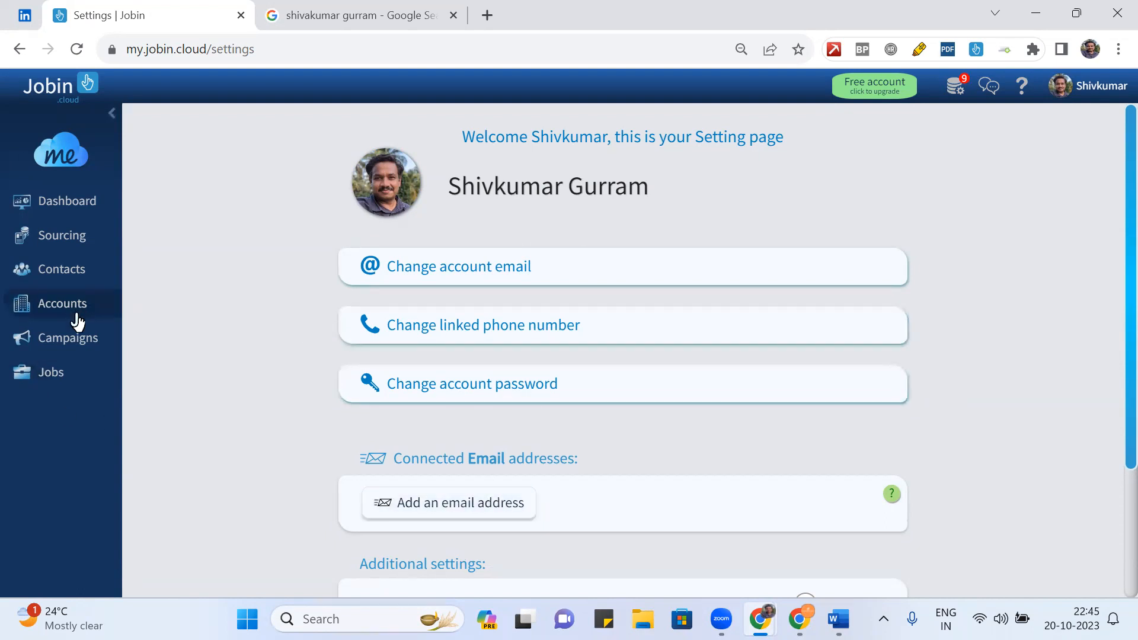
# - Return from Settings to the Drip Campaigns list
pyautogui.click(73, 340)
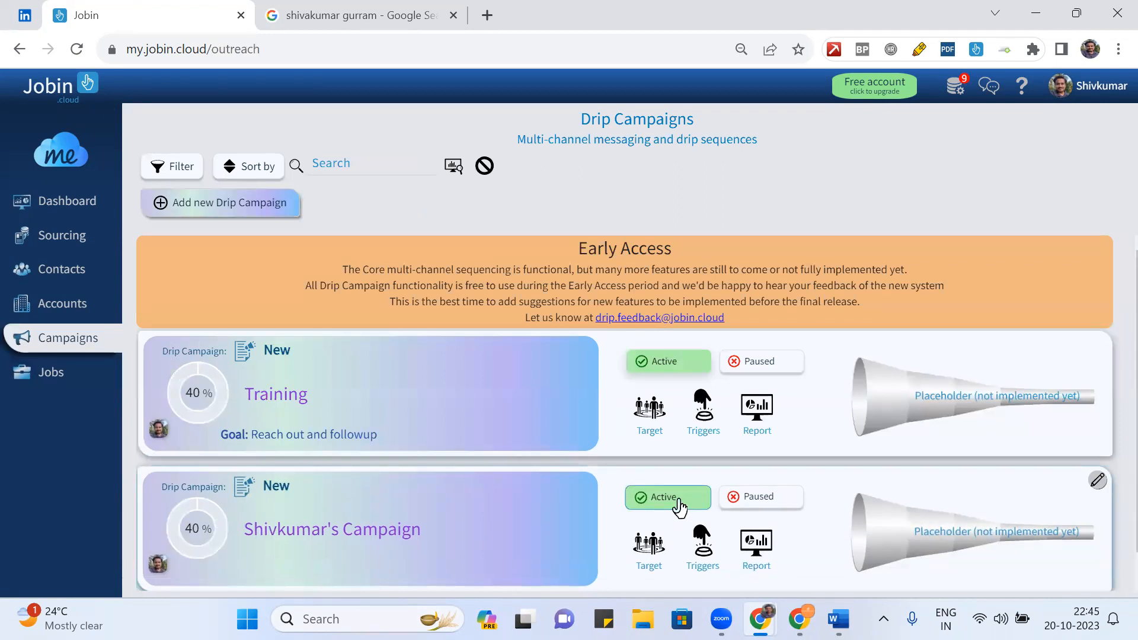
# - Open the second drip campaign, zoom out and pan to reveal its left branches
pyautogui.scroll(-1, 678, 508)
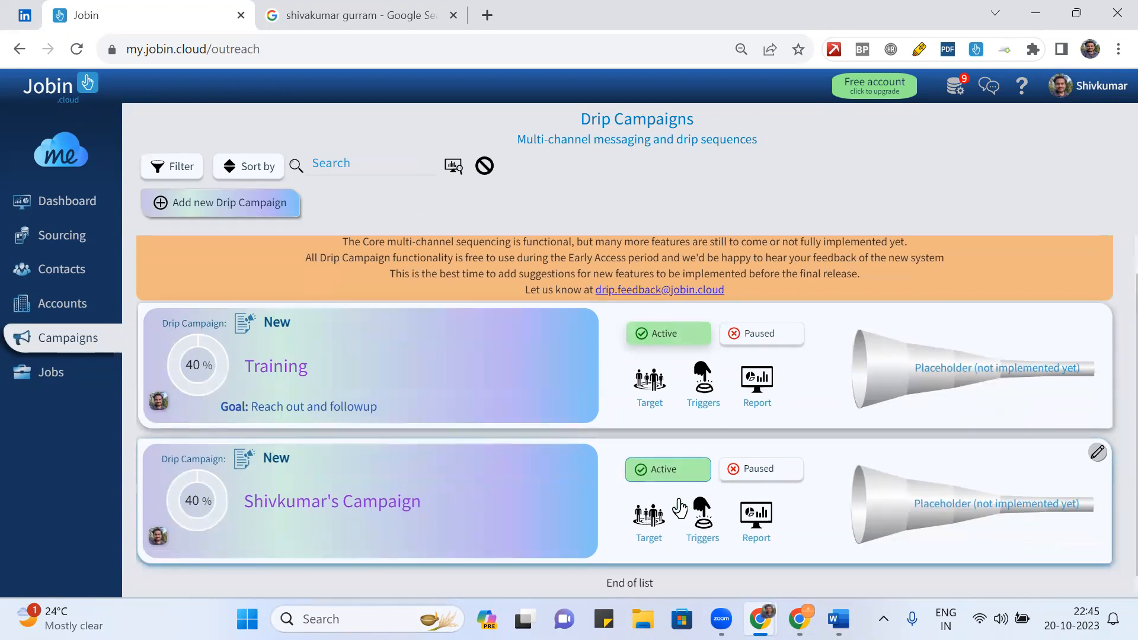
pyautogui.click(391, 504)
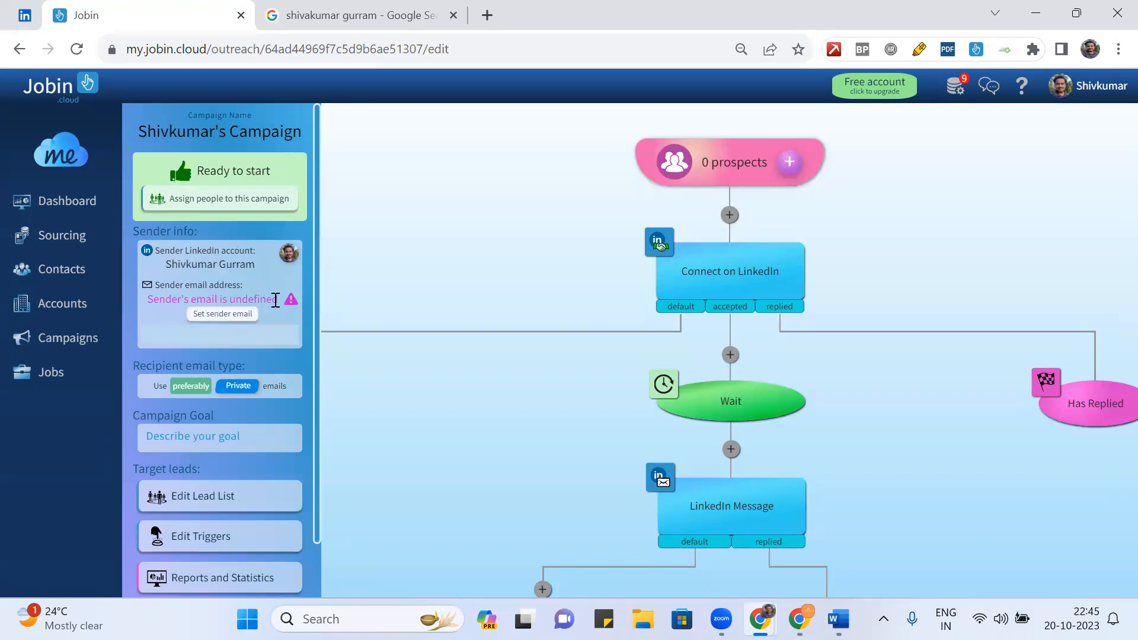
pyautogui.scroll(-5, 516, 328)
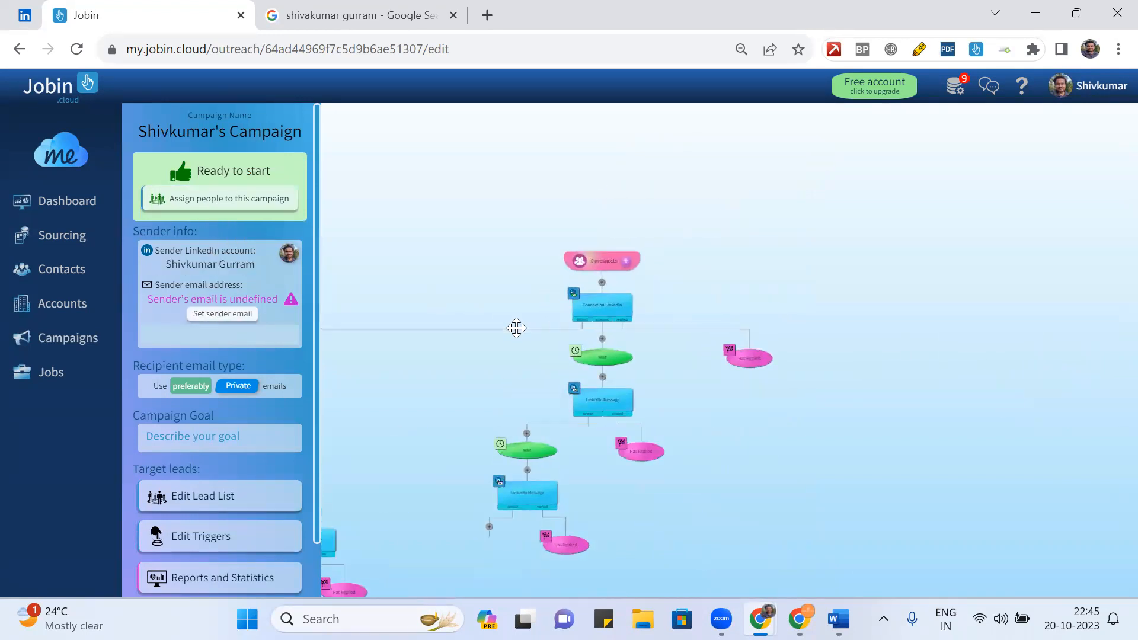
pyautogui.moveTo(470, 384); pyautogui.dragTo(820, 303)
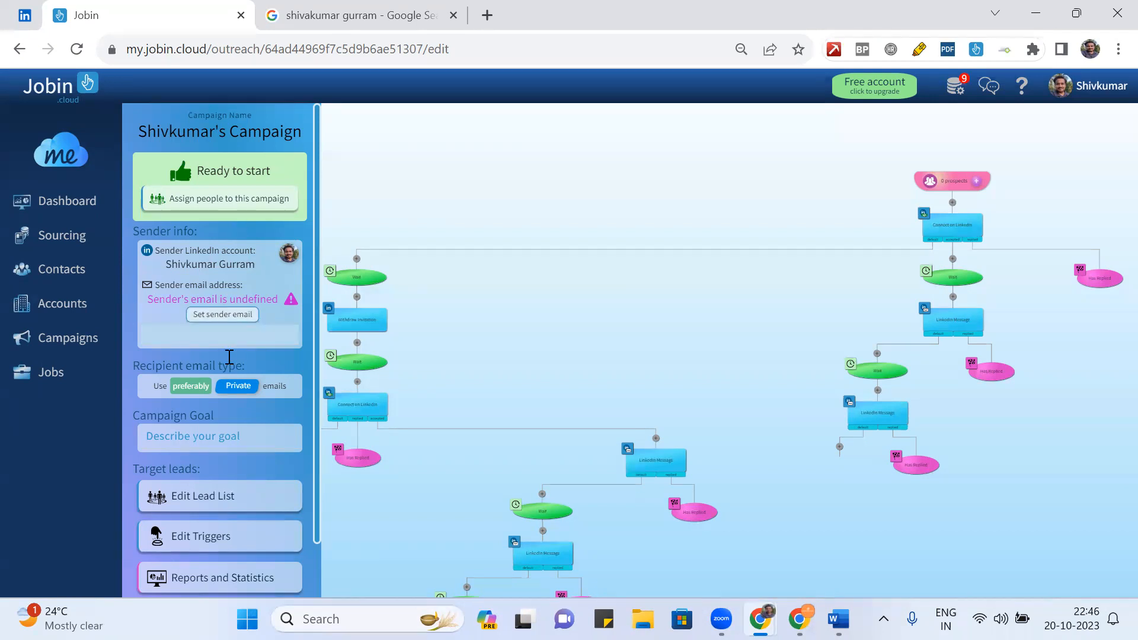
# - Assign all ten Azure contacts to the second campaign, then go back to the campaigns list
pyautogui.click(225, 198)
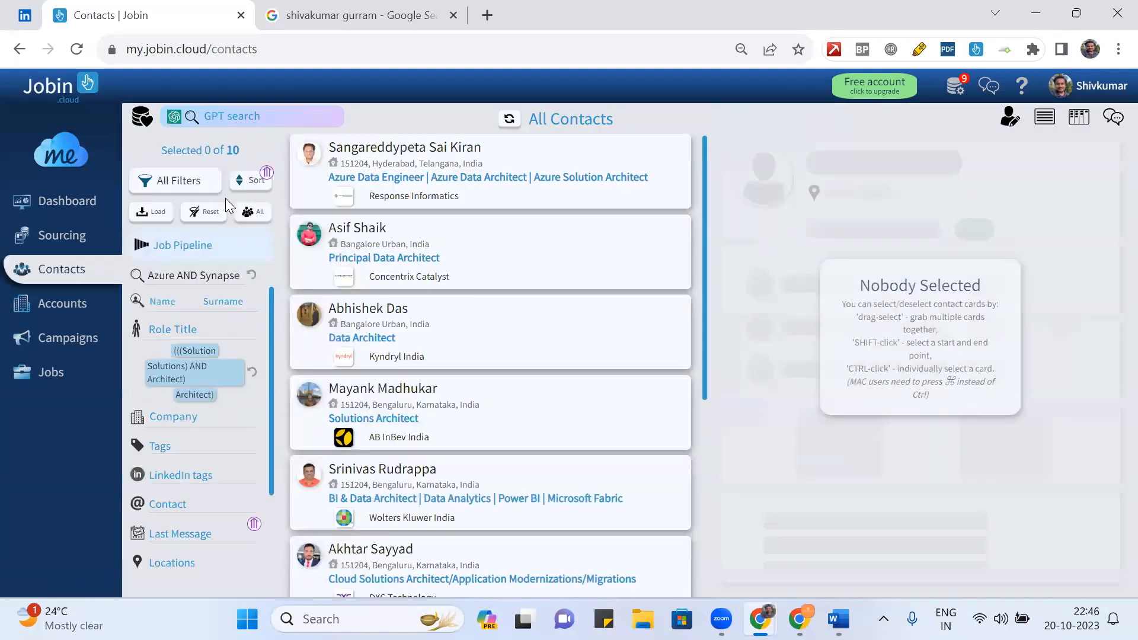
pyautogui.hotkey('ctrl', 'a')
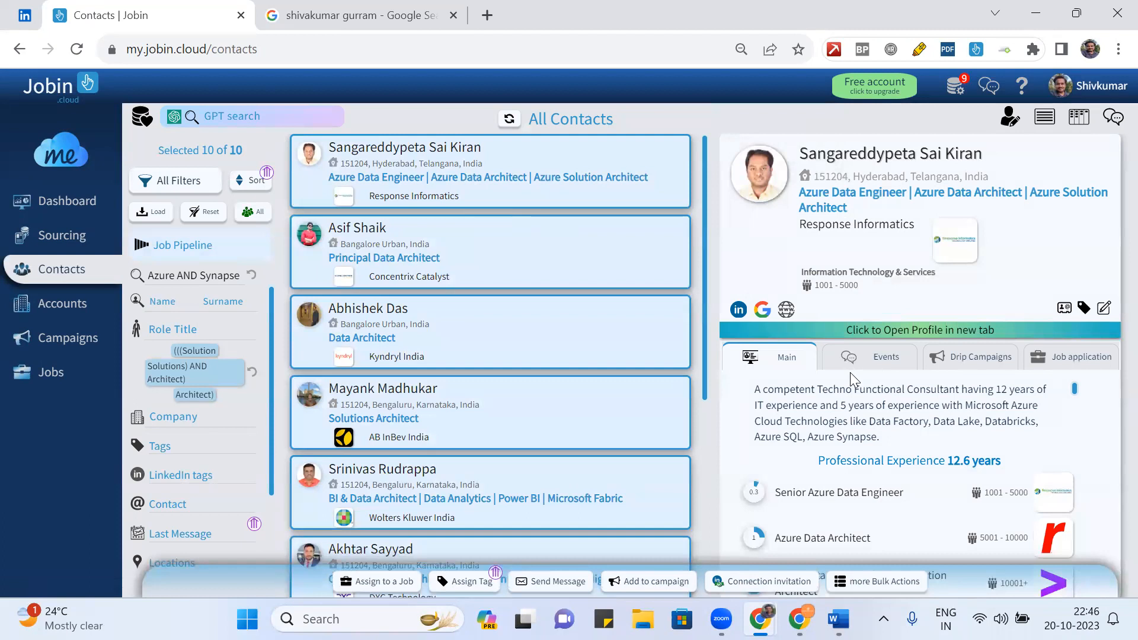
pyautogui.click(648, 583)
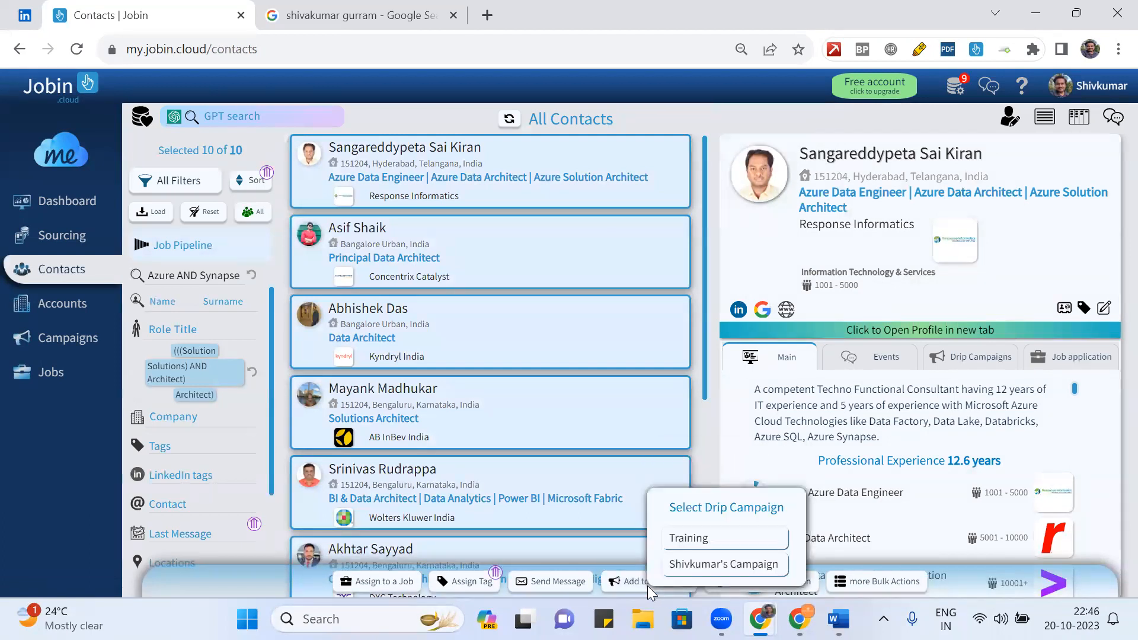
pyautogui.click(713, 564)
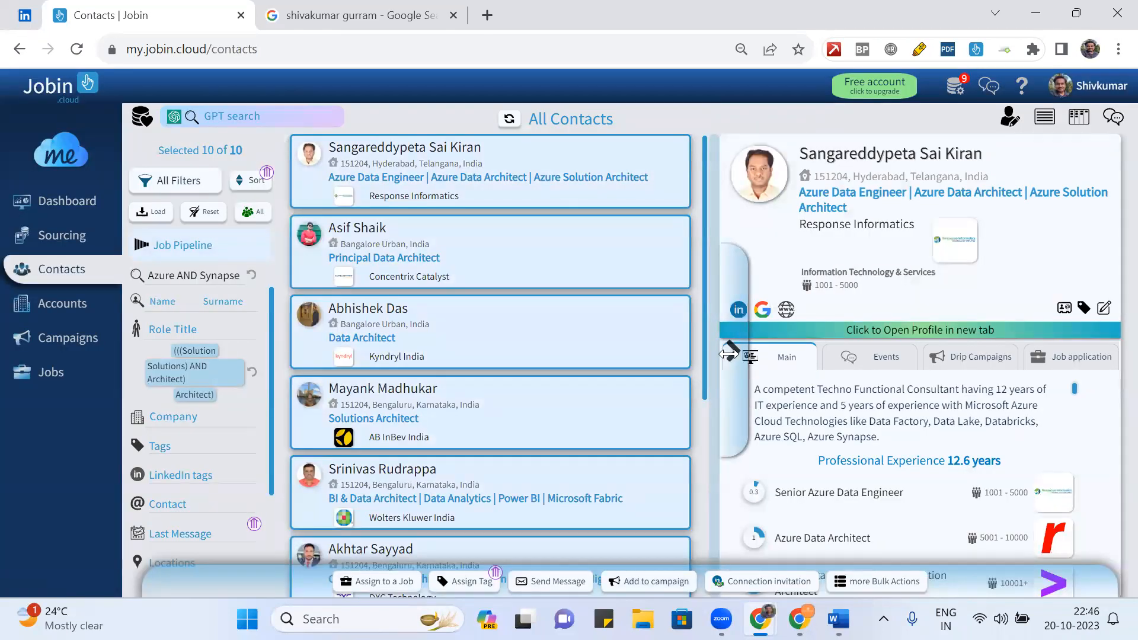
pyautogui.click(730, 351)
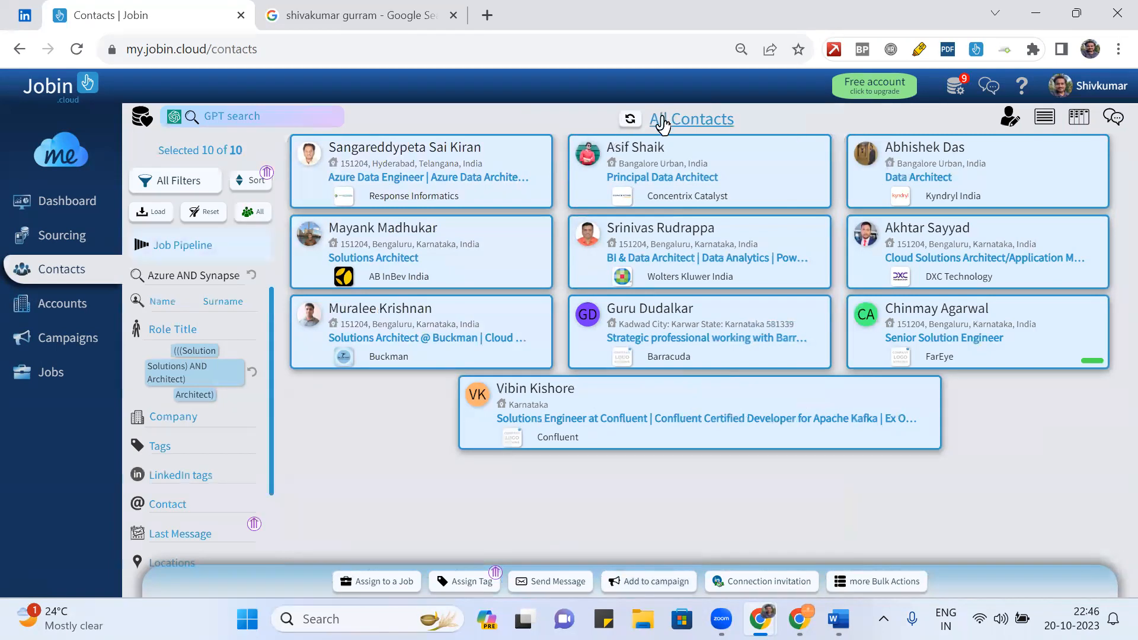
pyautogui.click(78, 339)
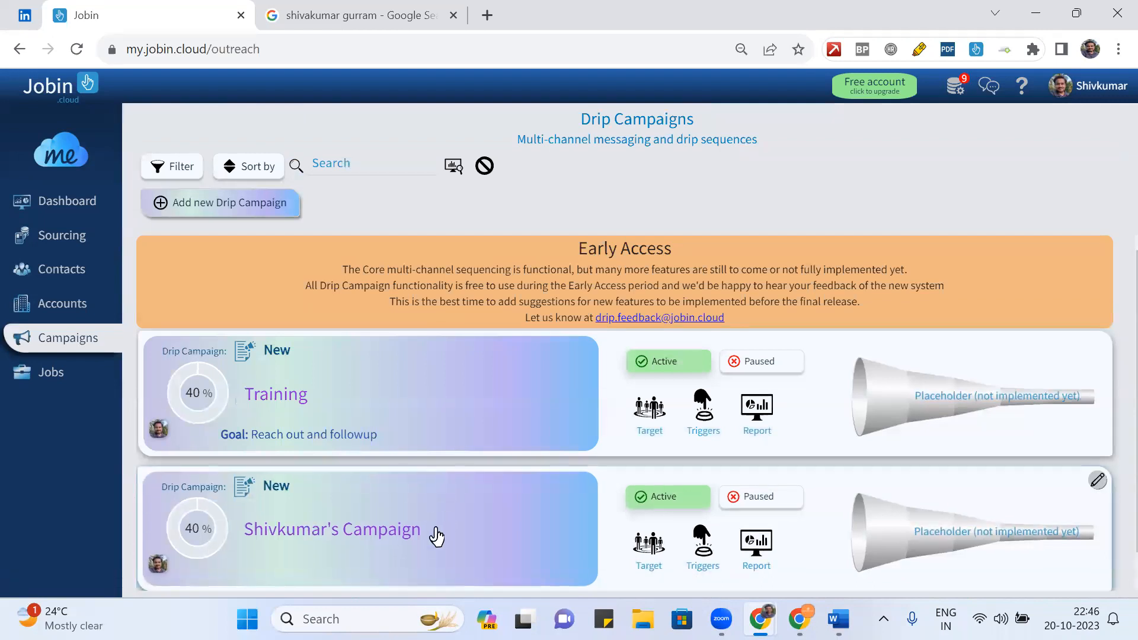
pyautogui.click(434, 533)
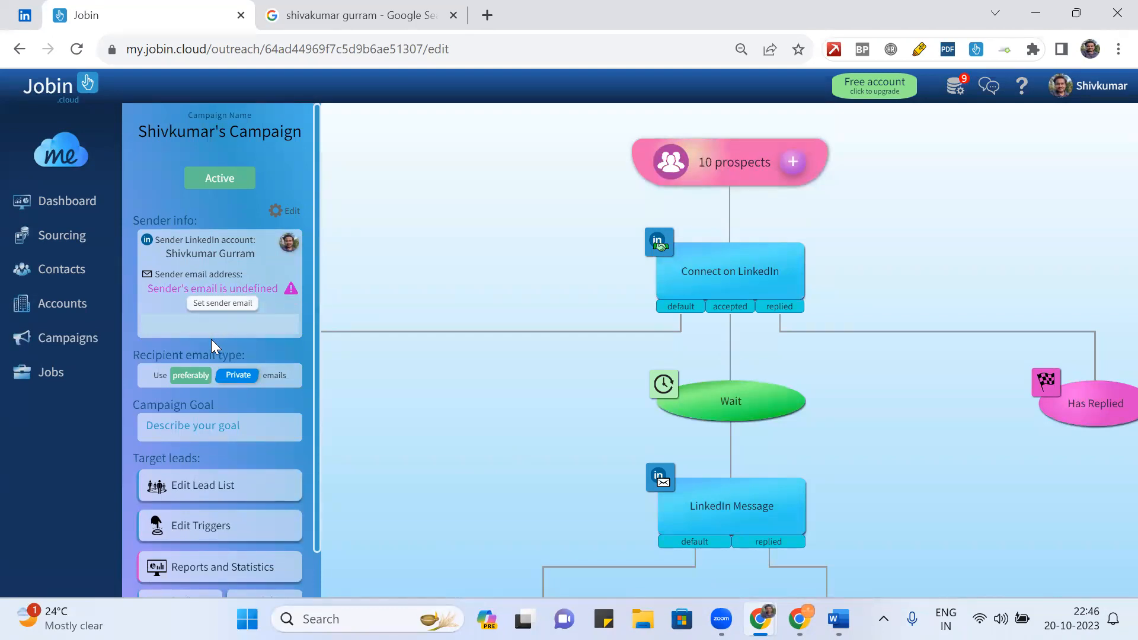
pyautogui.scroll(-1, 263, 299)
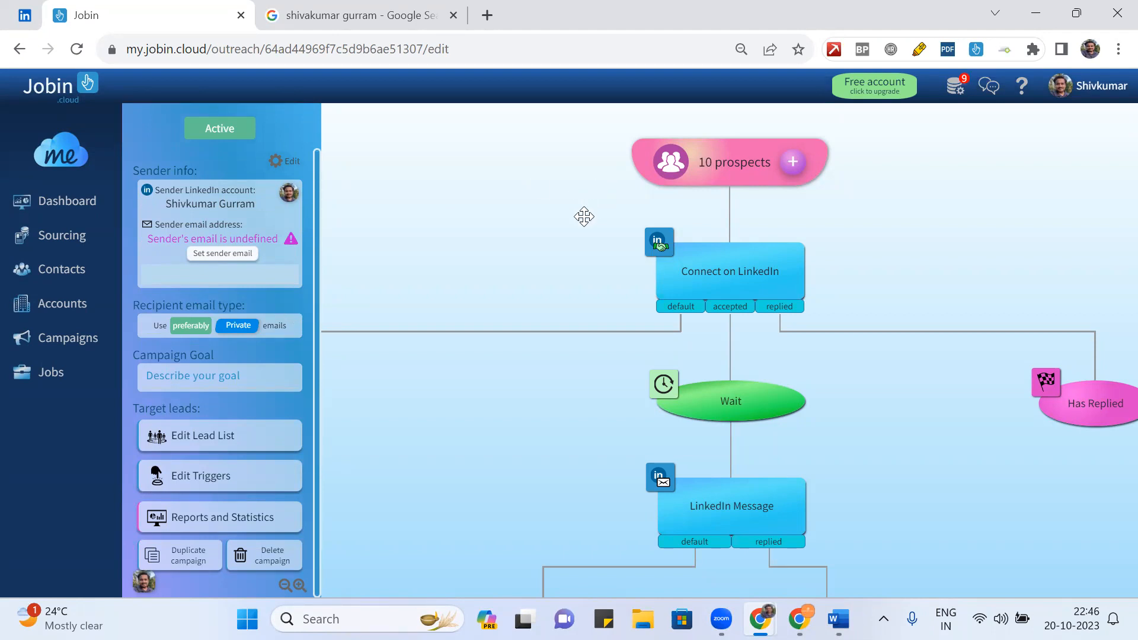
pyautogui.scroll(-5, 608, 252)
pyautogui.scroll(2, 609, 249)
pyautogui.moveTo(558, 253); pyautogui.dragTo(878, 213)
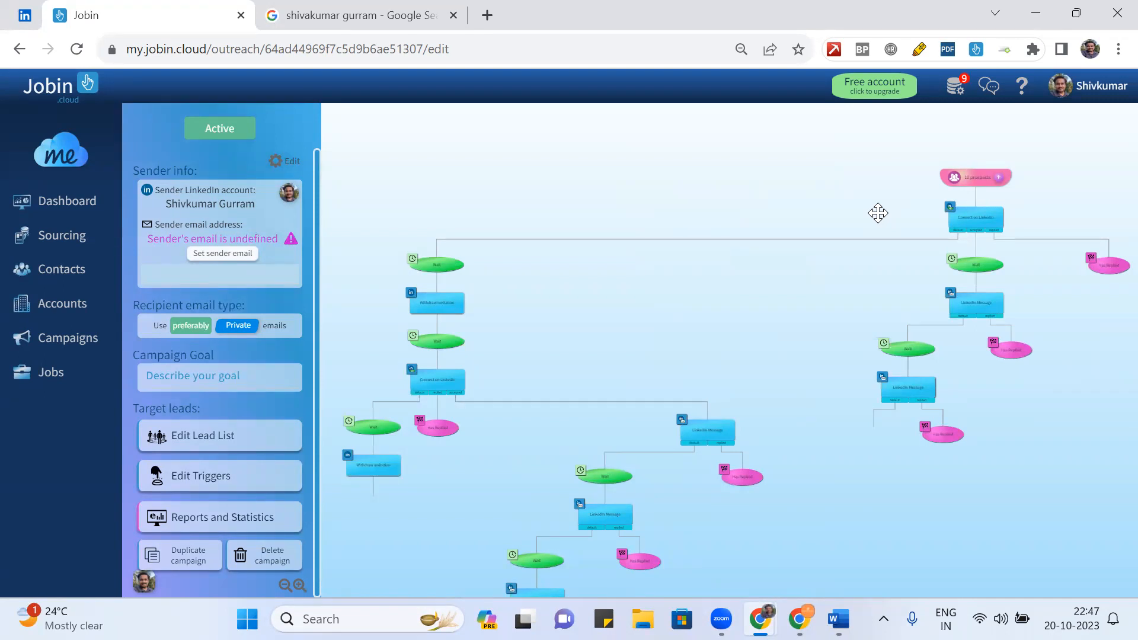
pyautogui.click(234, 270)
# - Enter the sender mailbox address, accept the emailing terms, and submit it for connection
pyautogui.click(227, 254)
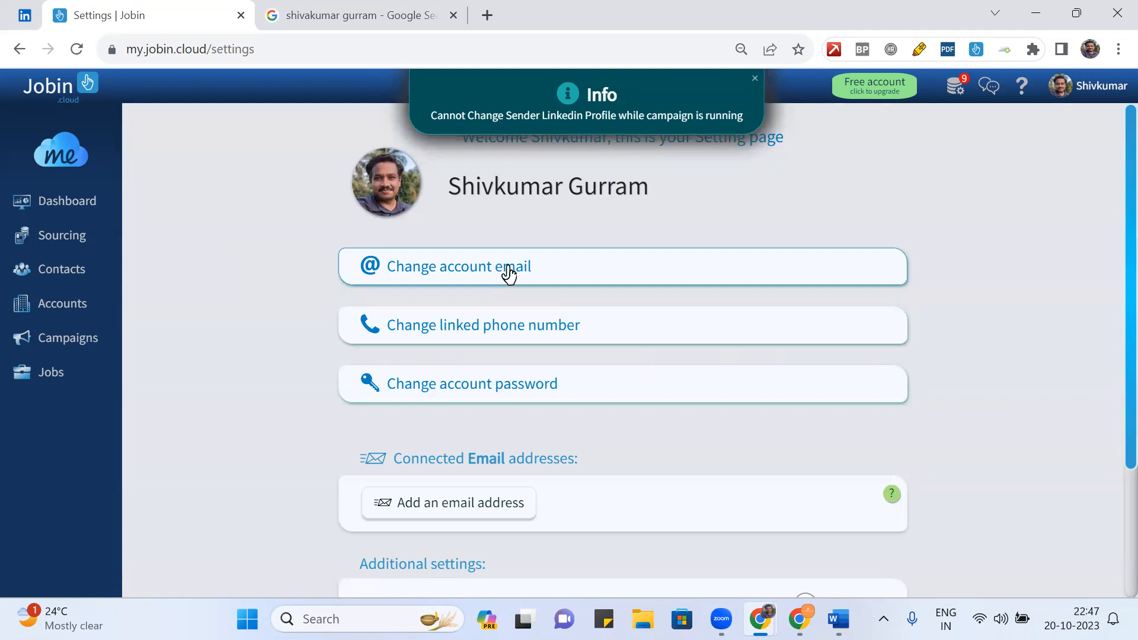
pyautogui.scroll(-2, 645, 456)
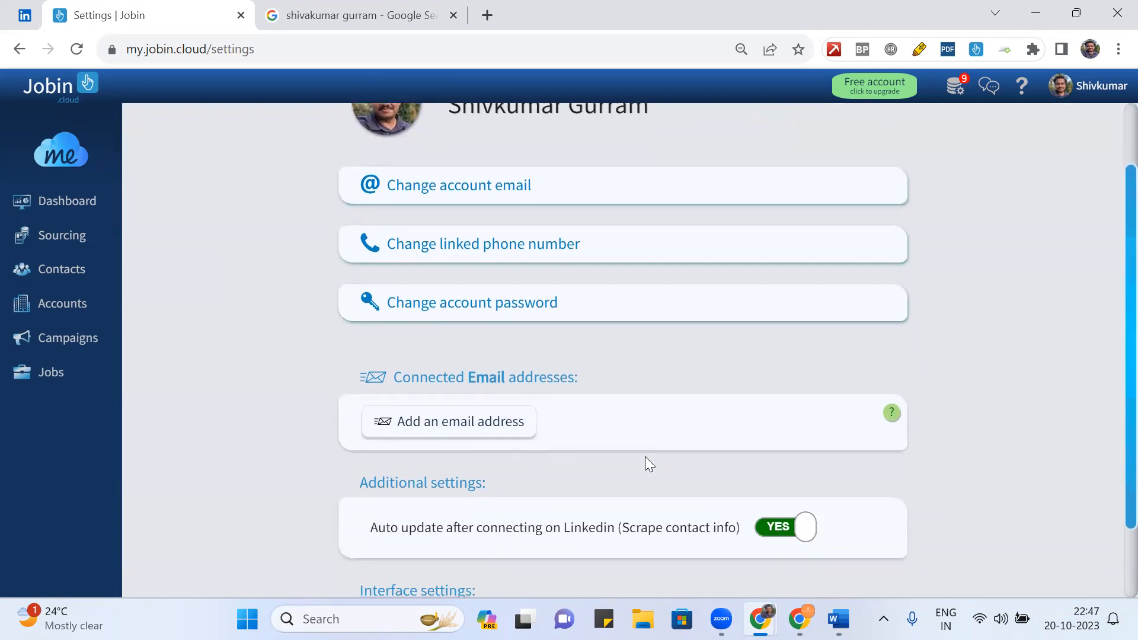
pyautogui.click(460, 425)
pyautogui.click(538, 332)
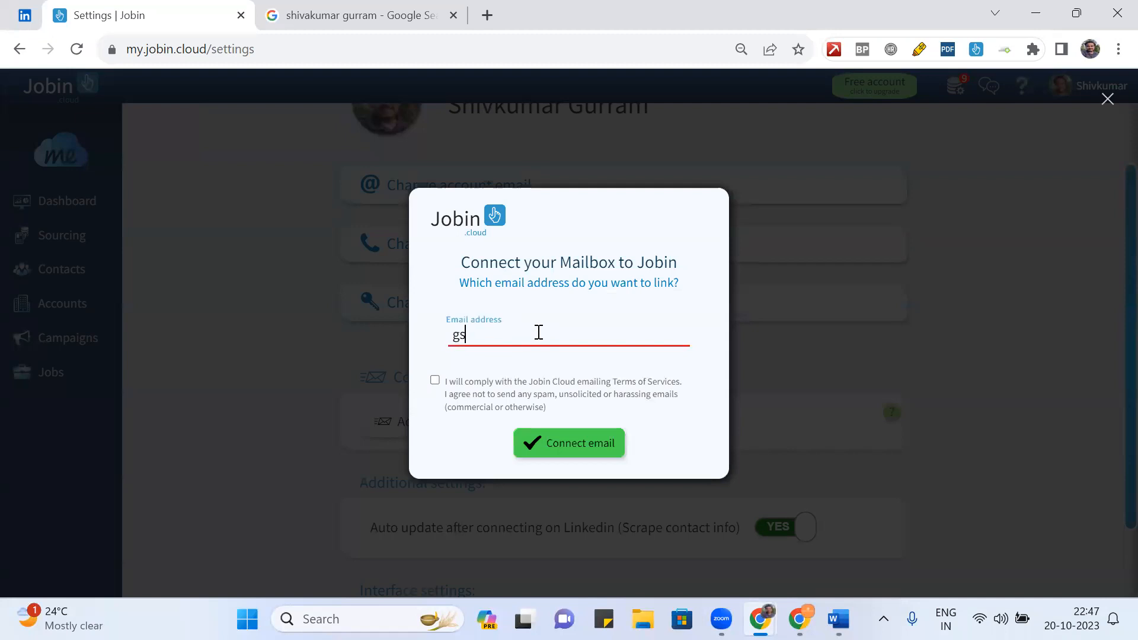
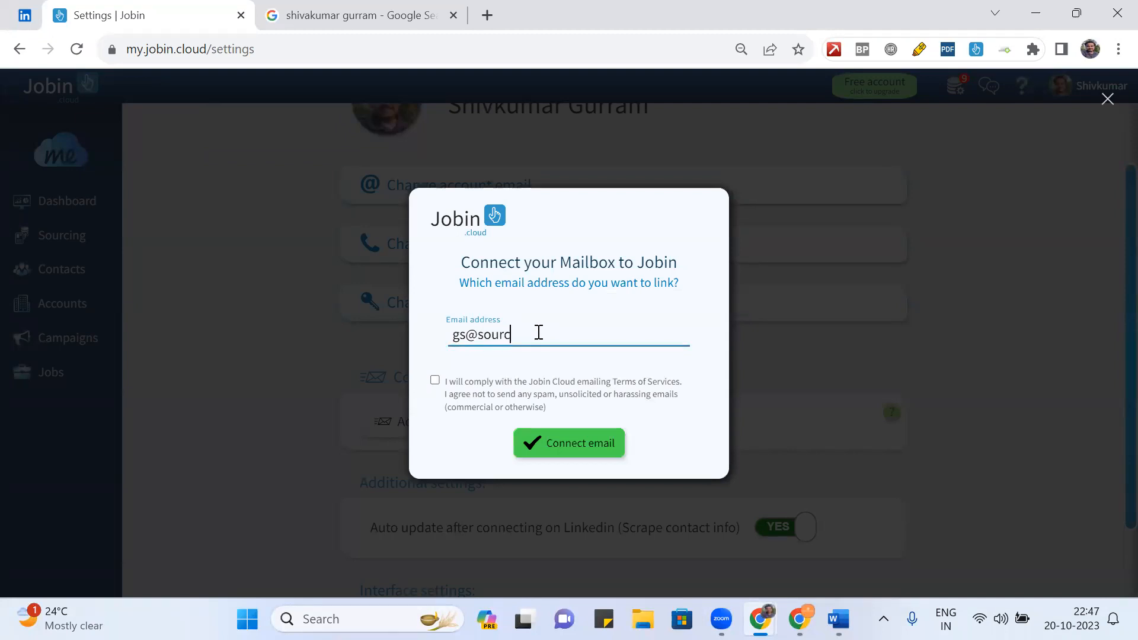
pyautogui.click(436, 379)
pyautogui.click(573, 452)
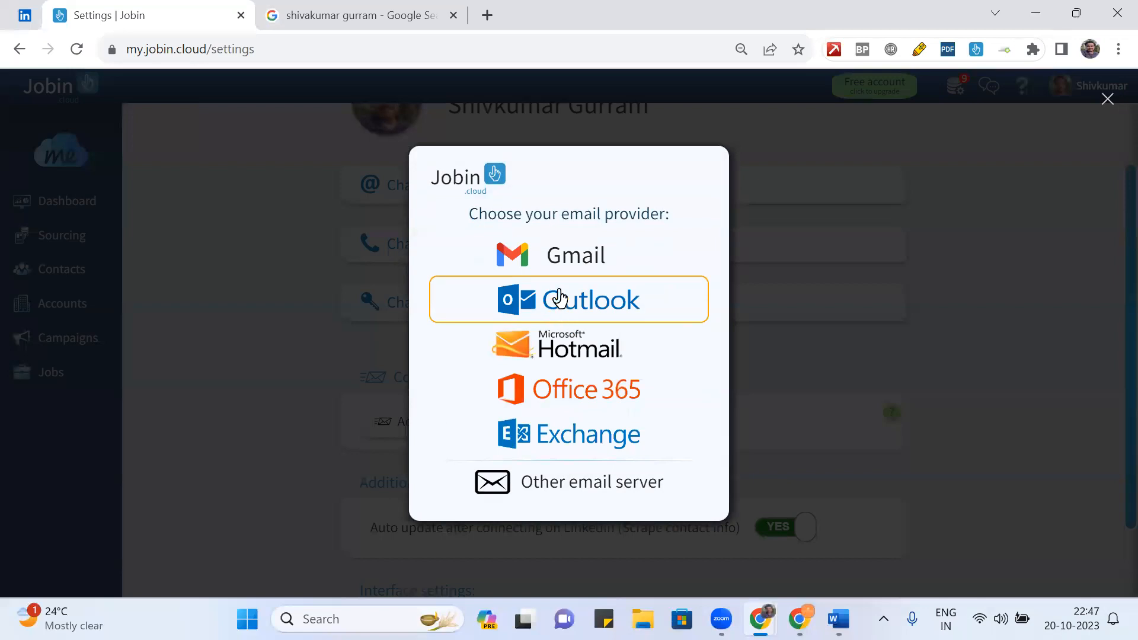
# - Choose Outlook, fill in the saved mailbox password, and try connecting
pyautogui.click(568, 268)
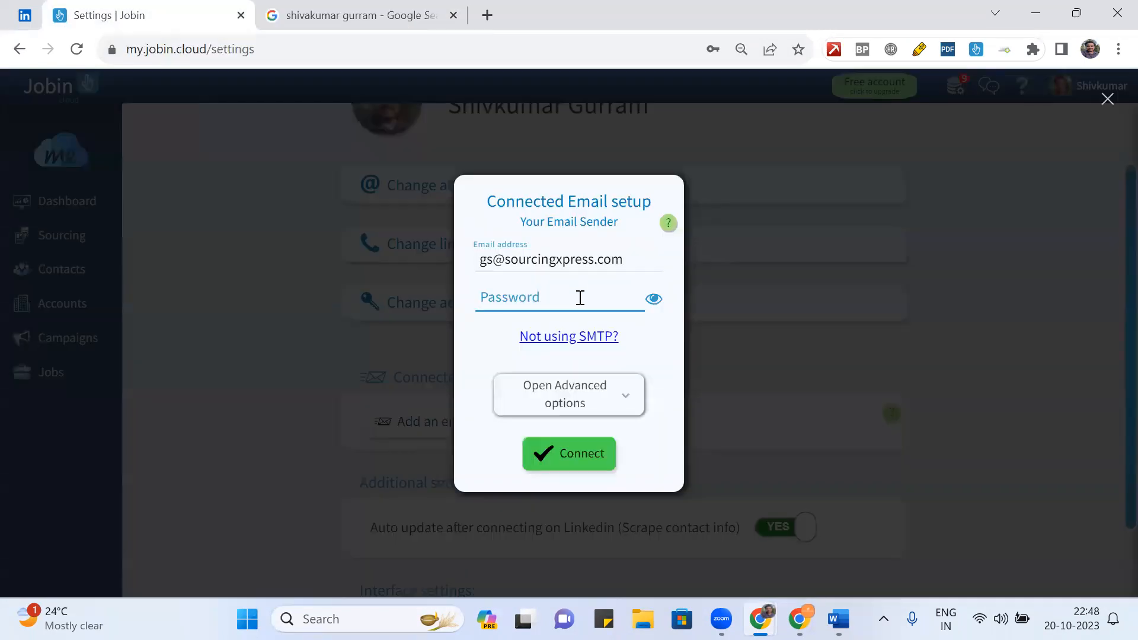
pyautogui.click(580, 298)
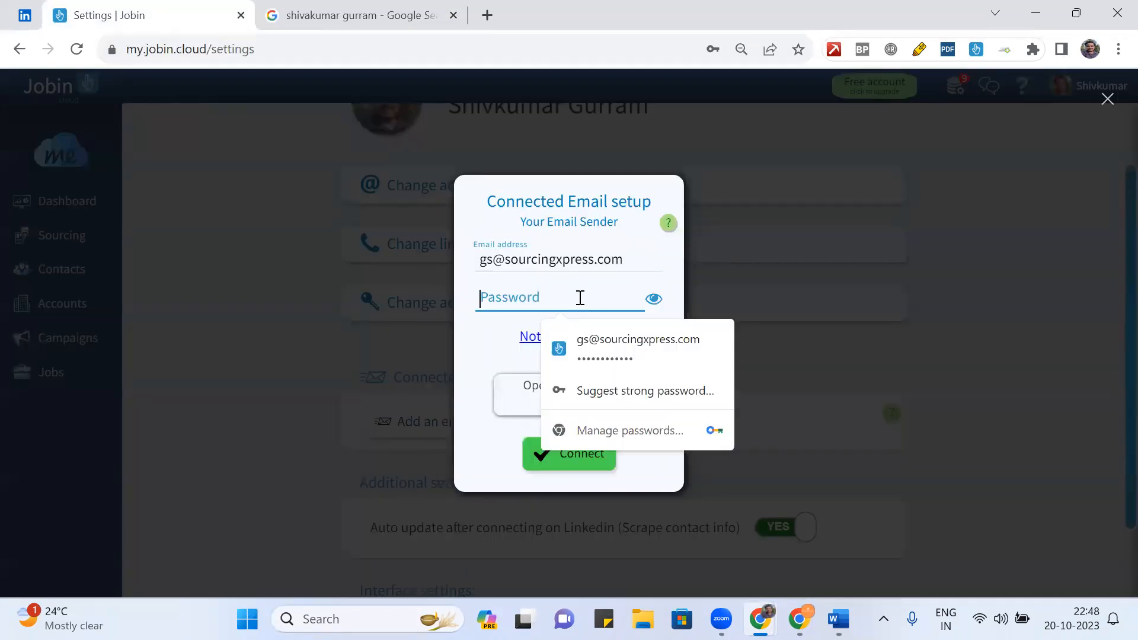
pyautogui.click(614, 350)
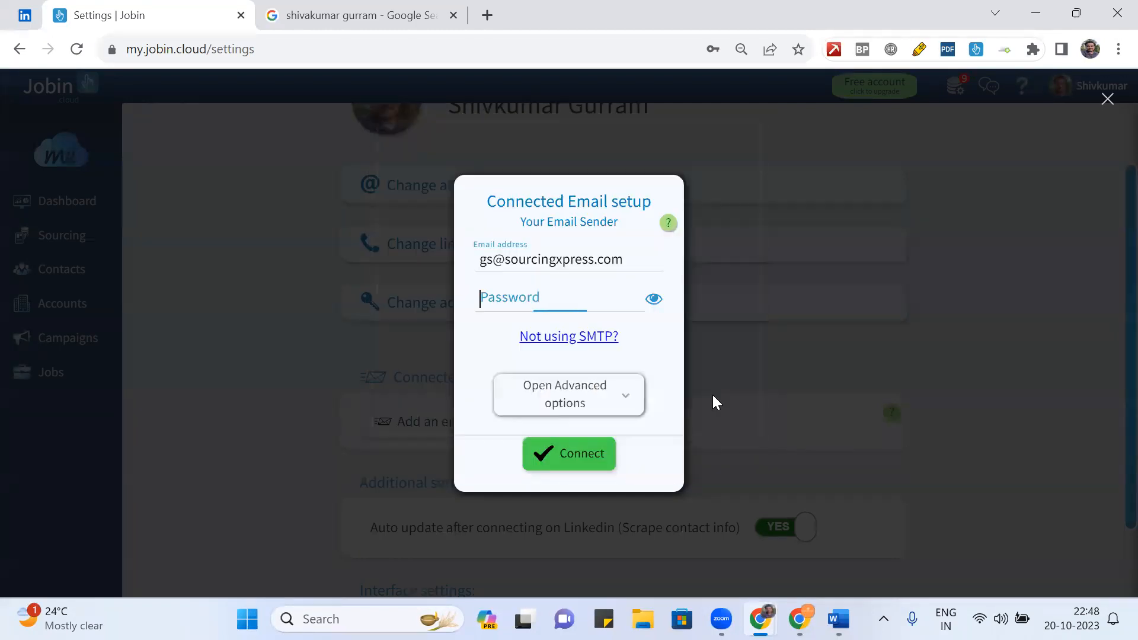
pyautogui.click(595, 445)
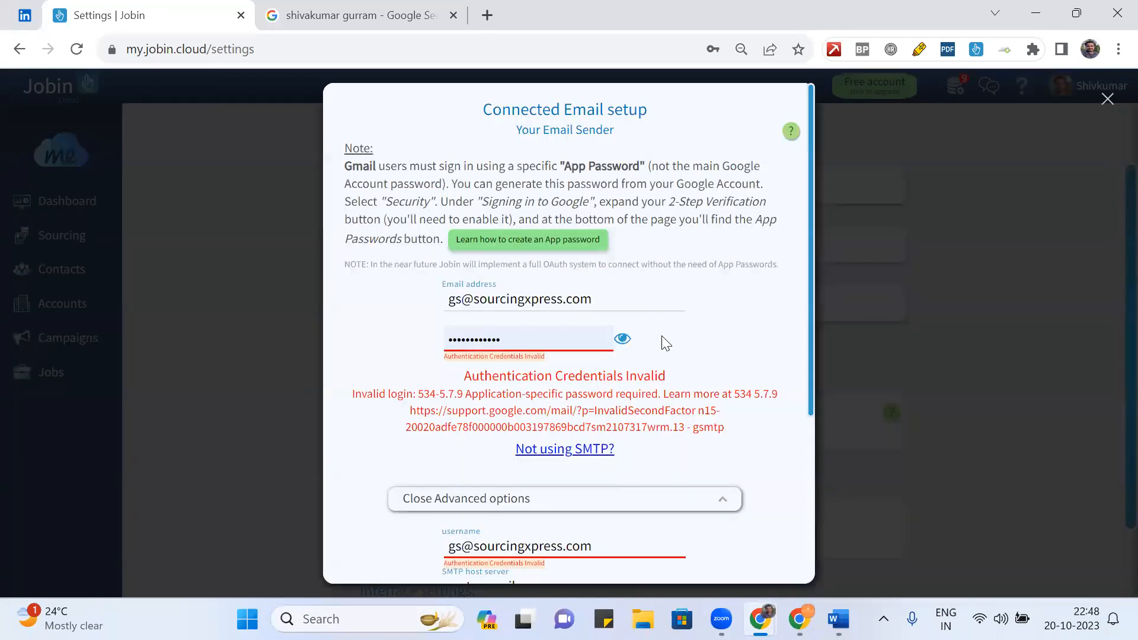
# - Collapse the advanced server options, retry the connection, then close the email setup dialog
pyautogui.scroll(-2, 666, 343)
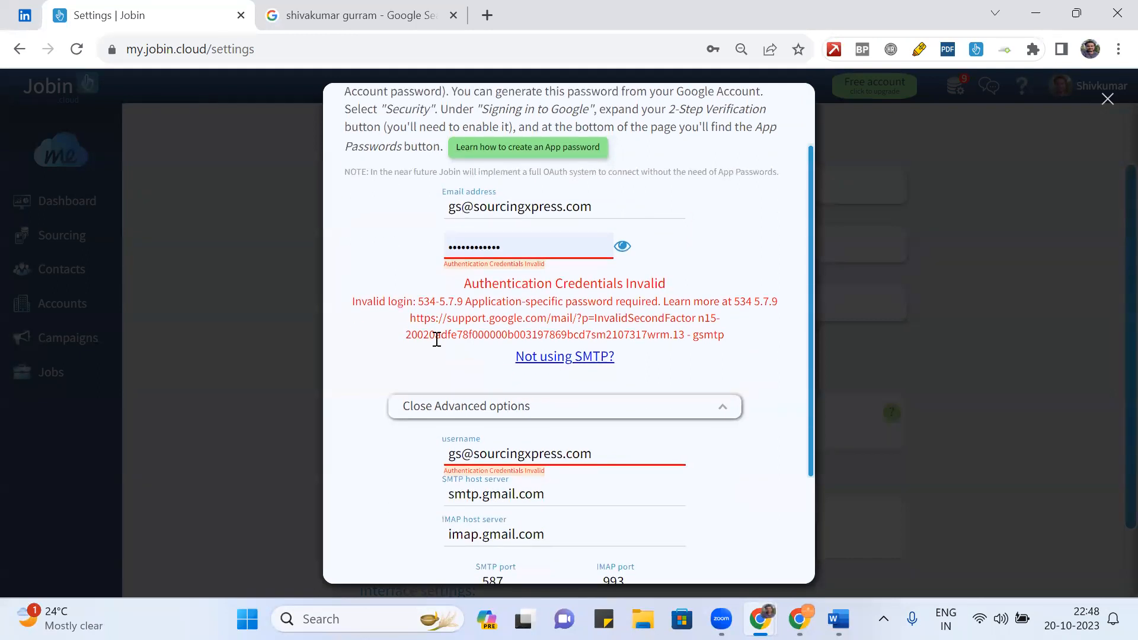
pyautogui.scroll(-2, 686, 342)
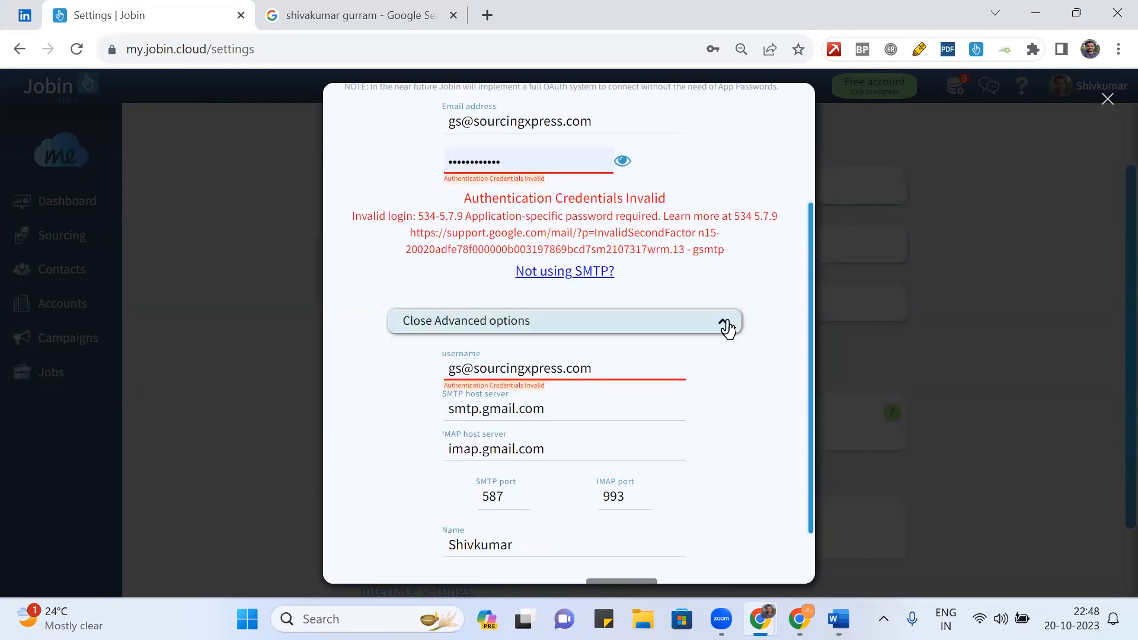
pyautogui.click(727, 321)
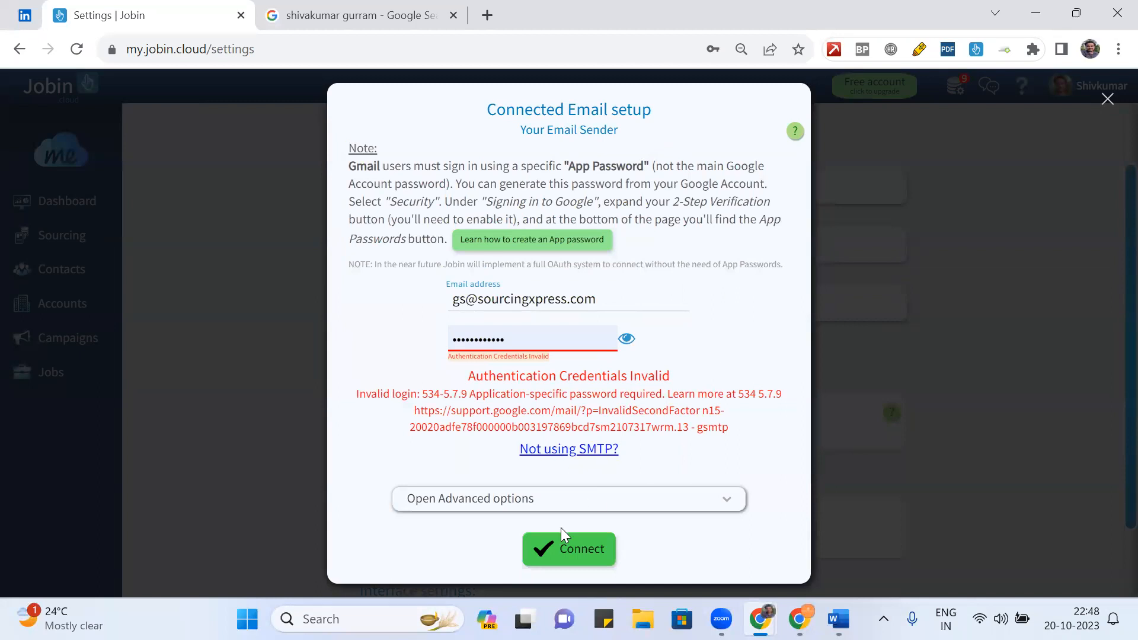
pyautogui.click(554, 560)
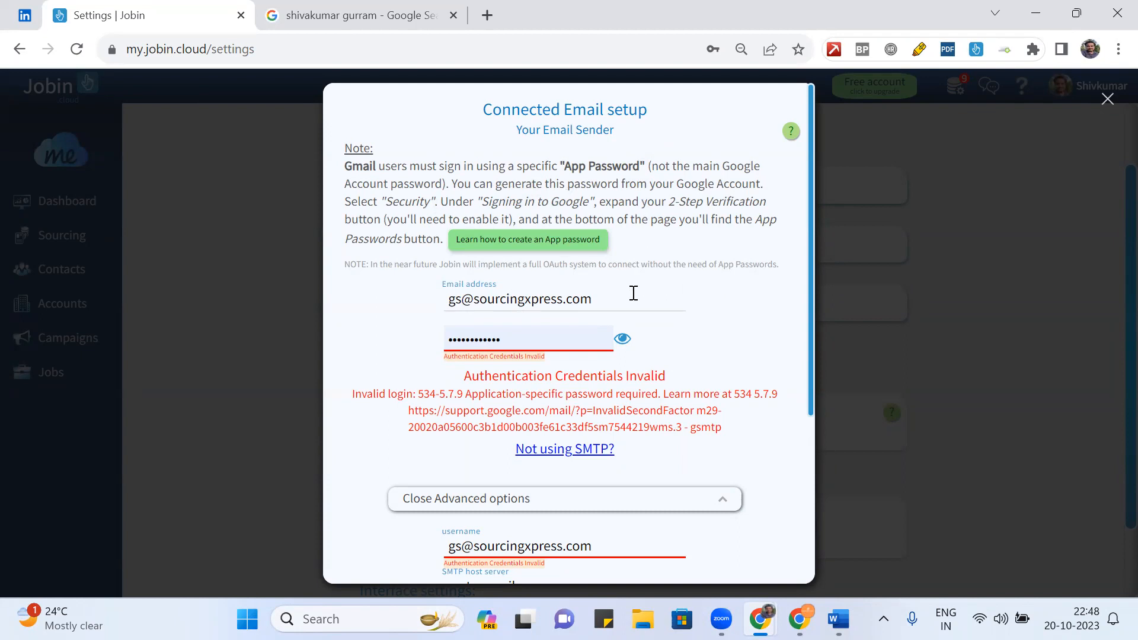
pyautogui.click(672, 504)
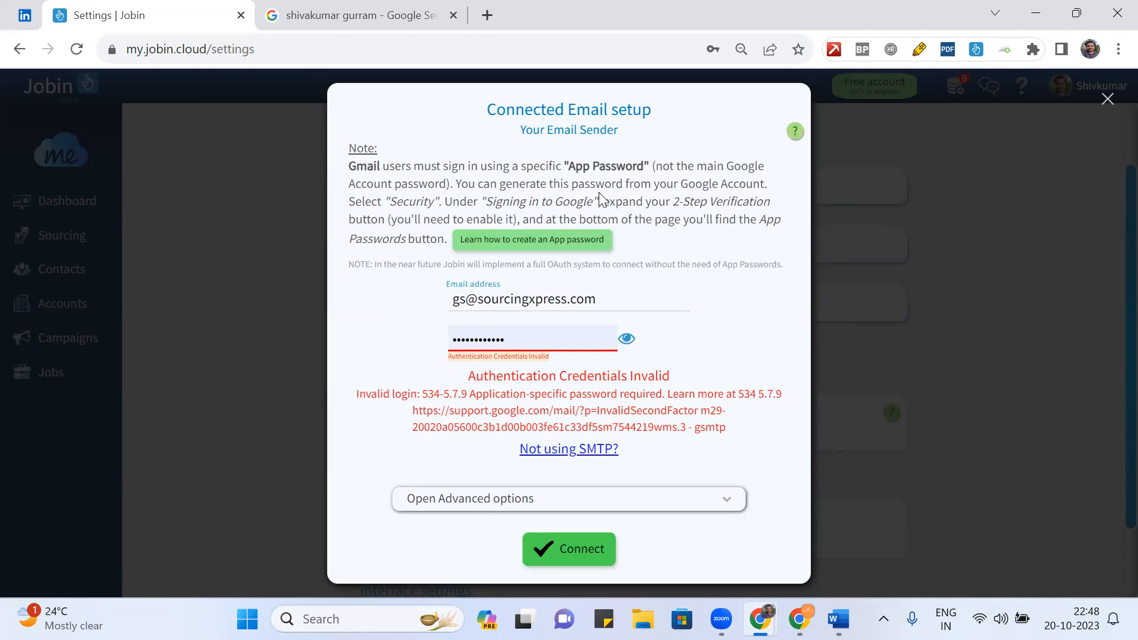
pyautogui.click(1107, 100)
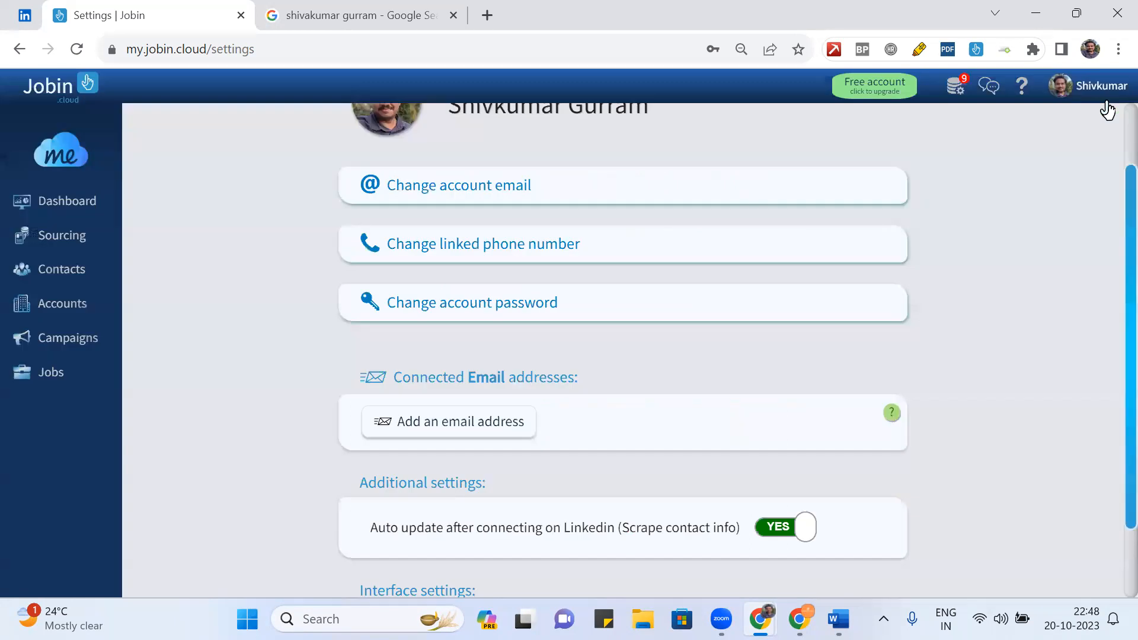
# - Reopen the second campaign, zoom and pan across its whole workflow, then view subscription plans
pyautogui.click(64, 338)
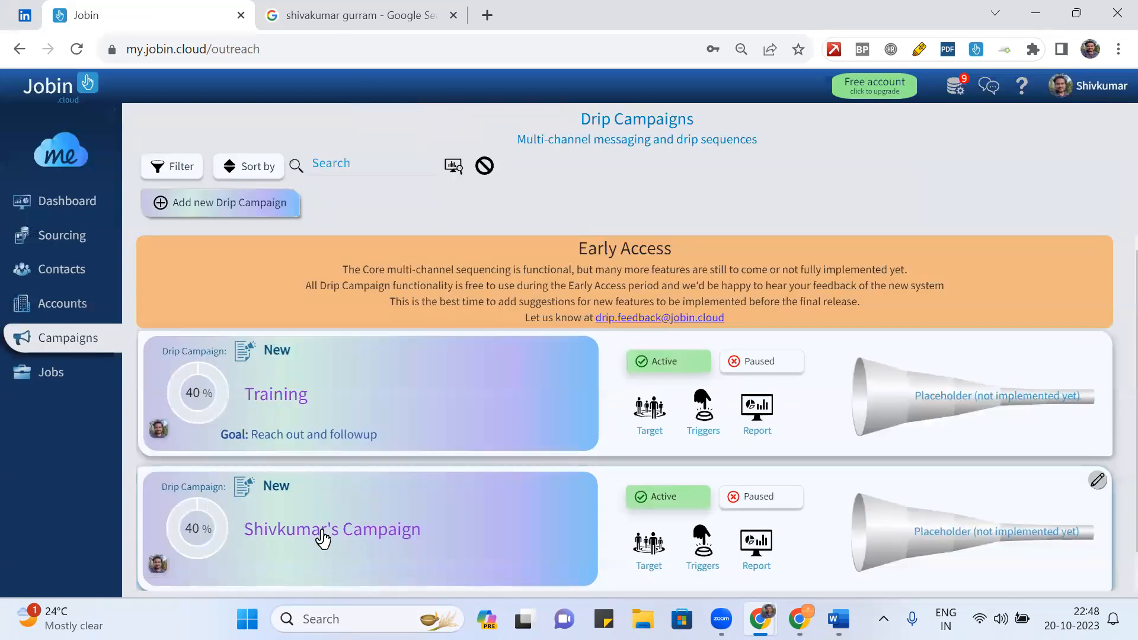
pyautogui.click(323, 539)
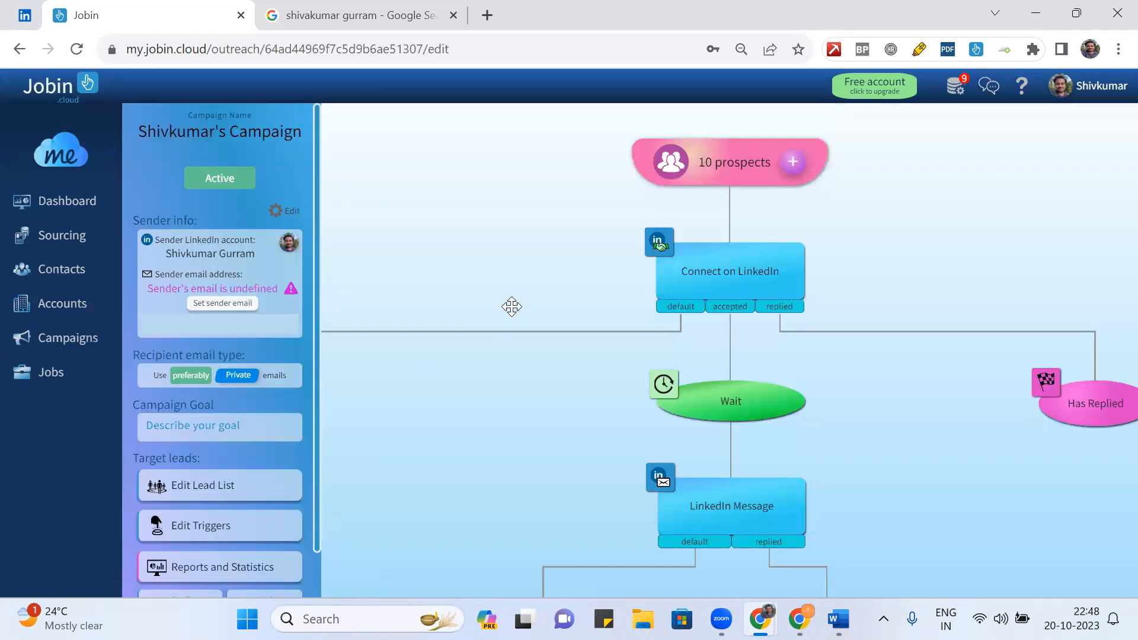
pyautogui.scroll(-5, 527, 302)
pyautogui.scroll(3, 527, 303)
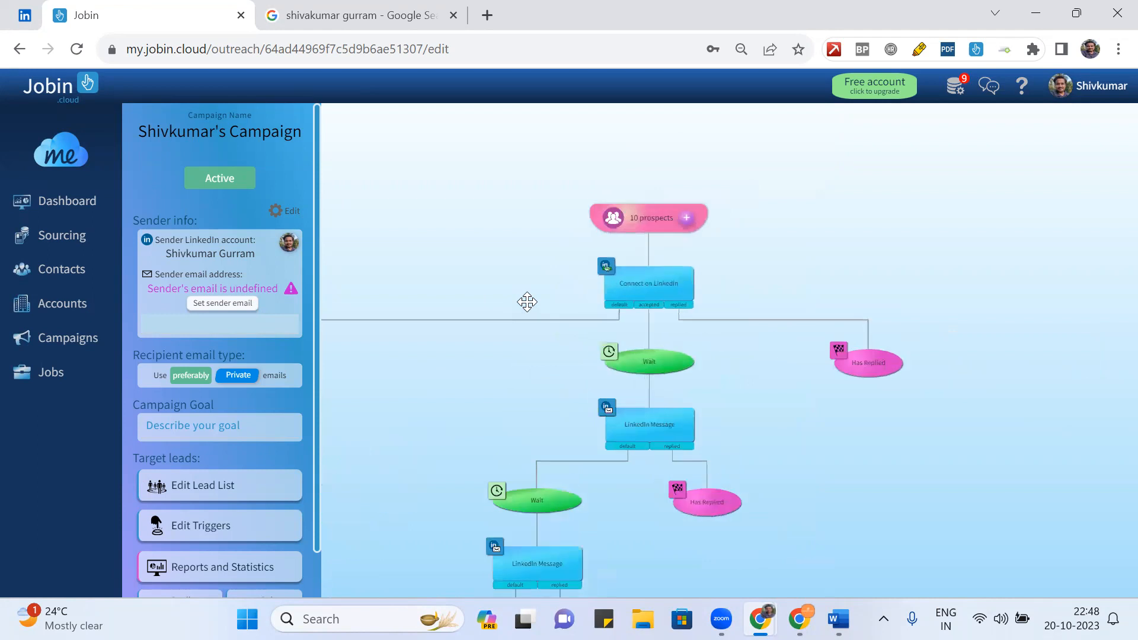
pyautogui.moveTo(527, 302); pyautogui.dragTo(670, 264)
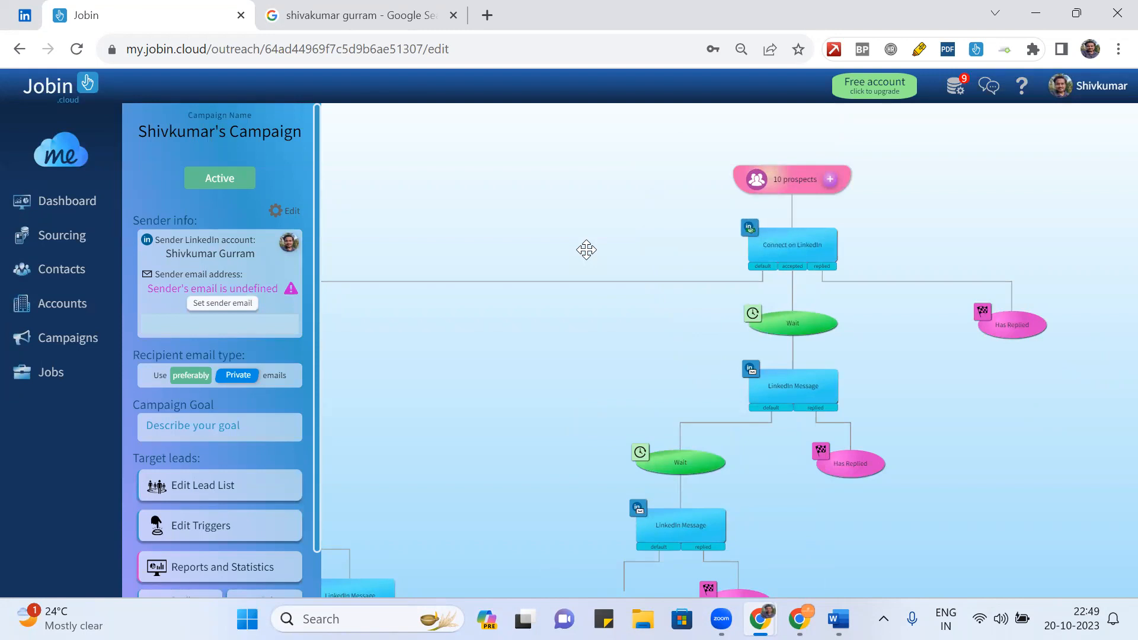
pyautogui.scroll(-5, 586, 249)
pyautogui.moveTo(487, 320); pyautogui.dragTo(633, 269)
pyautogui.moveTo(740, 266); pyautogui.dragTo(676, 308)
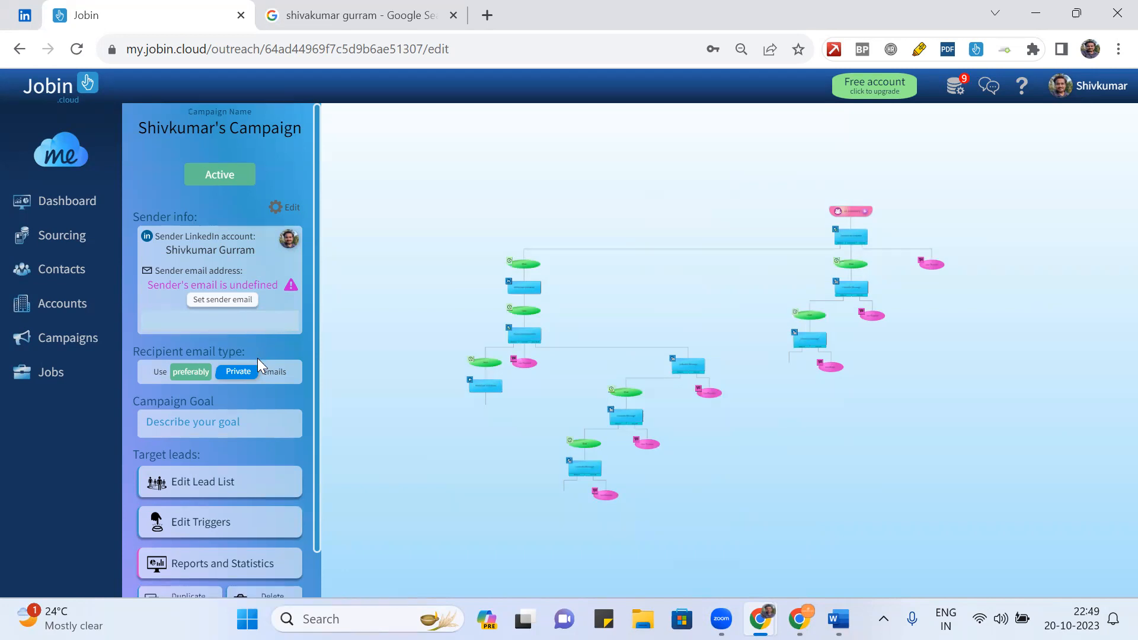
pyautogui.scroll(-1, 257, 359)
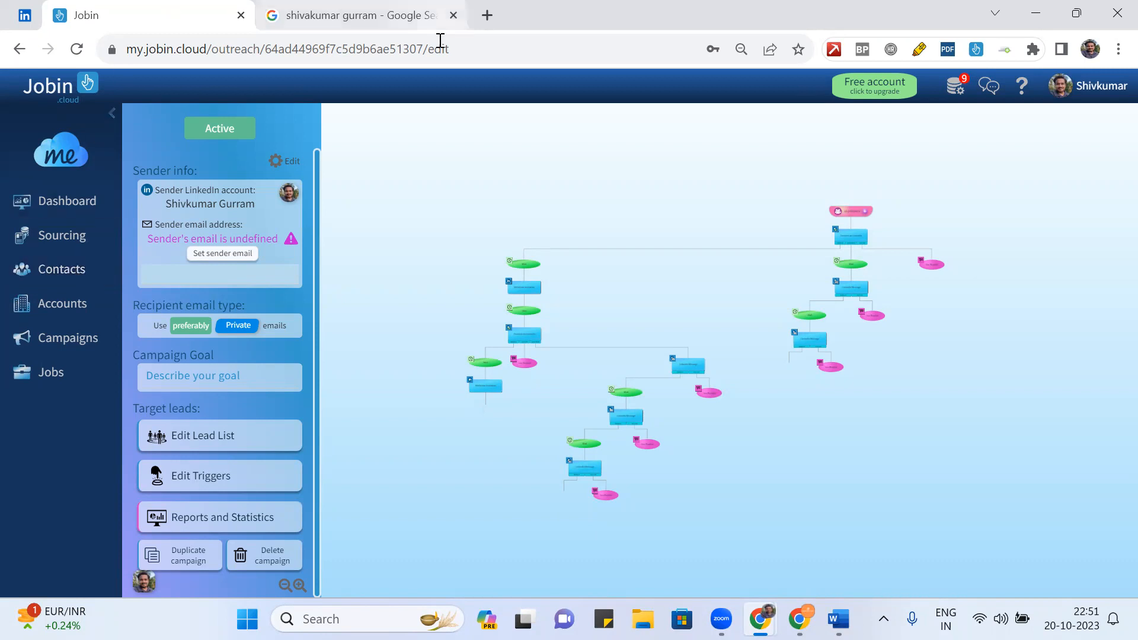
pyautogui.click(856, 93)
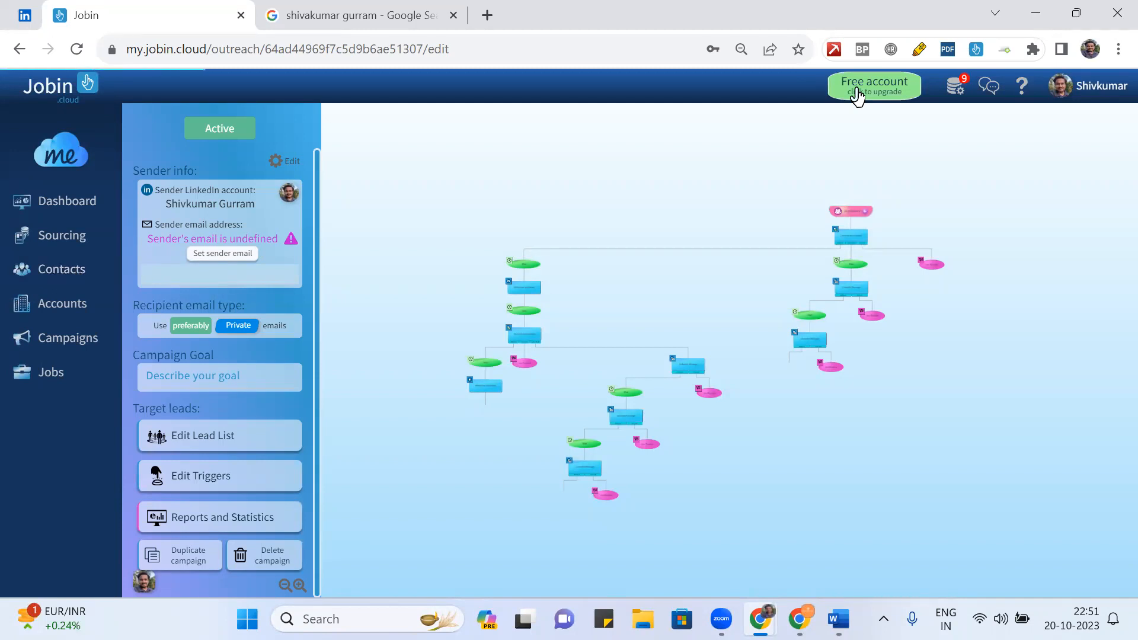
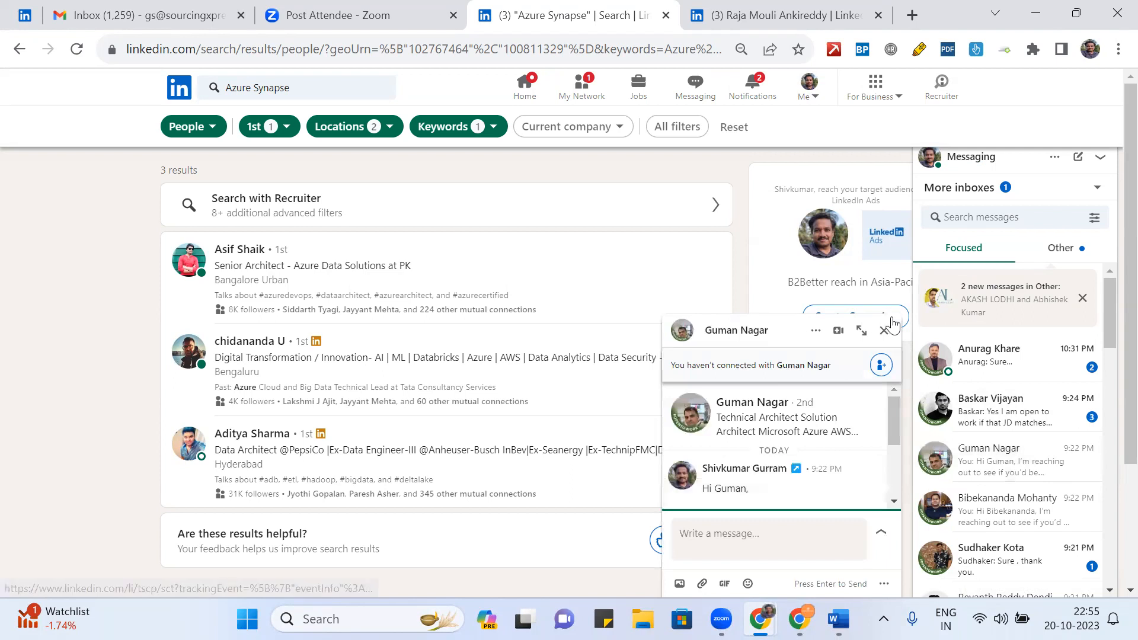
# - Read the most recent prospect reply and the reply from the open-to-work prospect in LinkedIn Messaging
pyautogui.click(883, 330)
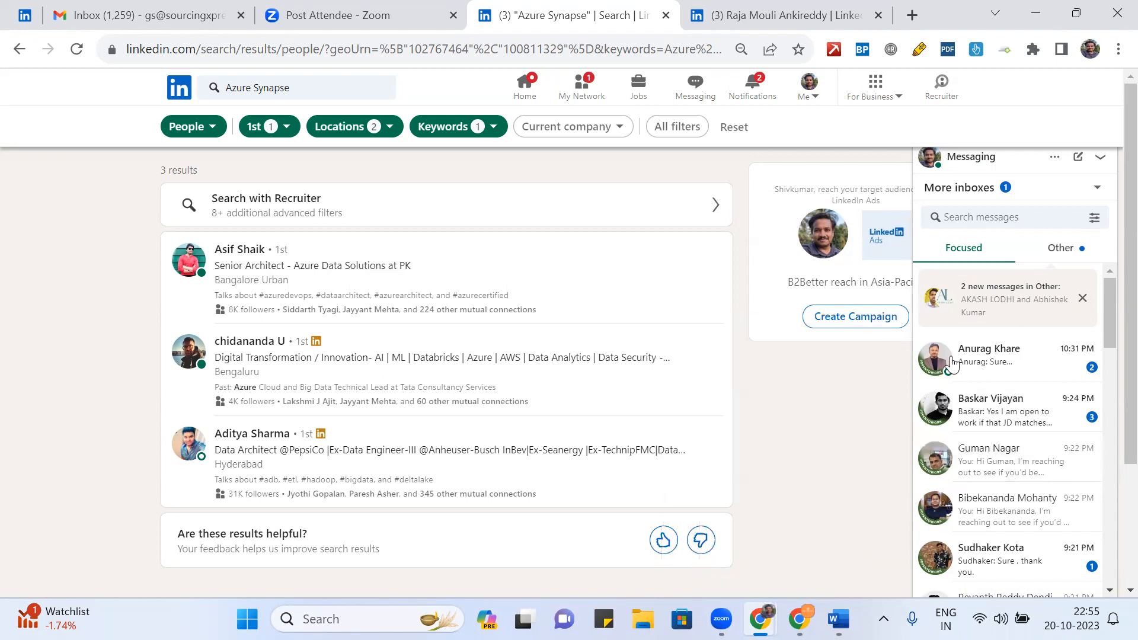
pyautogui.click(997, 378)
pyautogui.scroll(5, 825, 406)
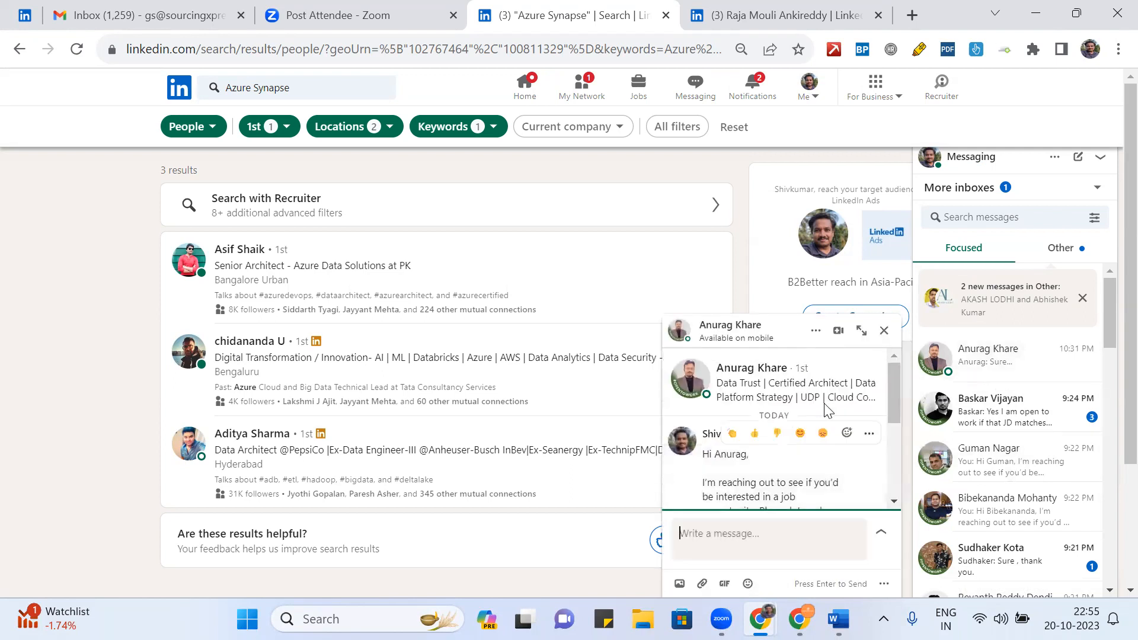
pyautogui.scroll(-5, 825, 407)
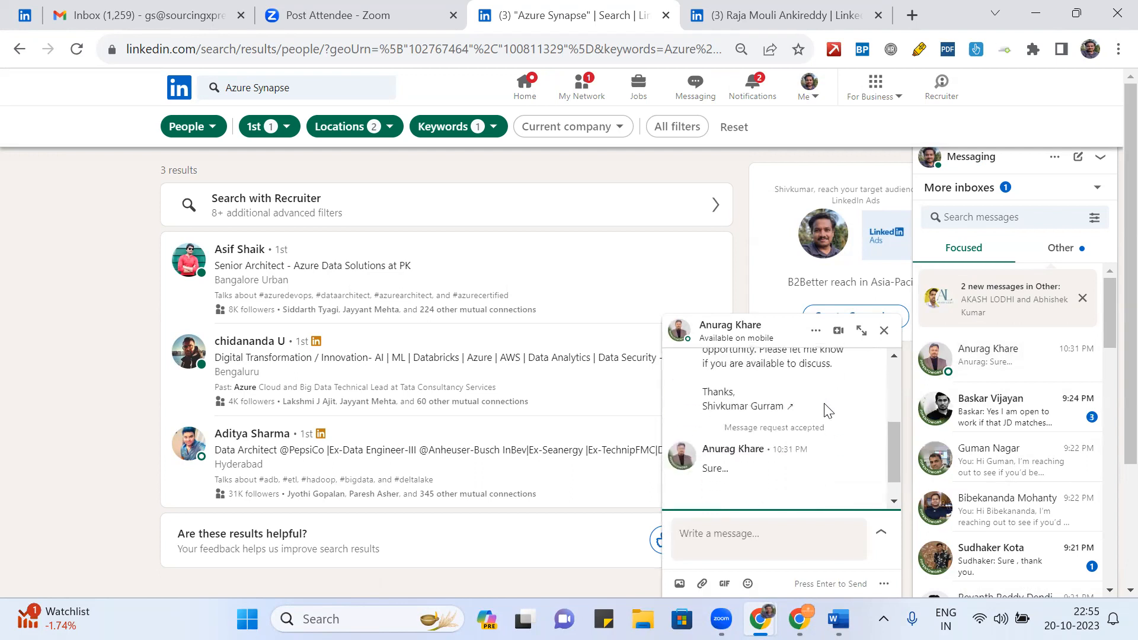
pyautogui.click(1000, 415)
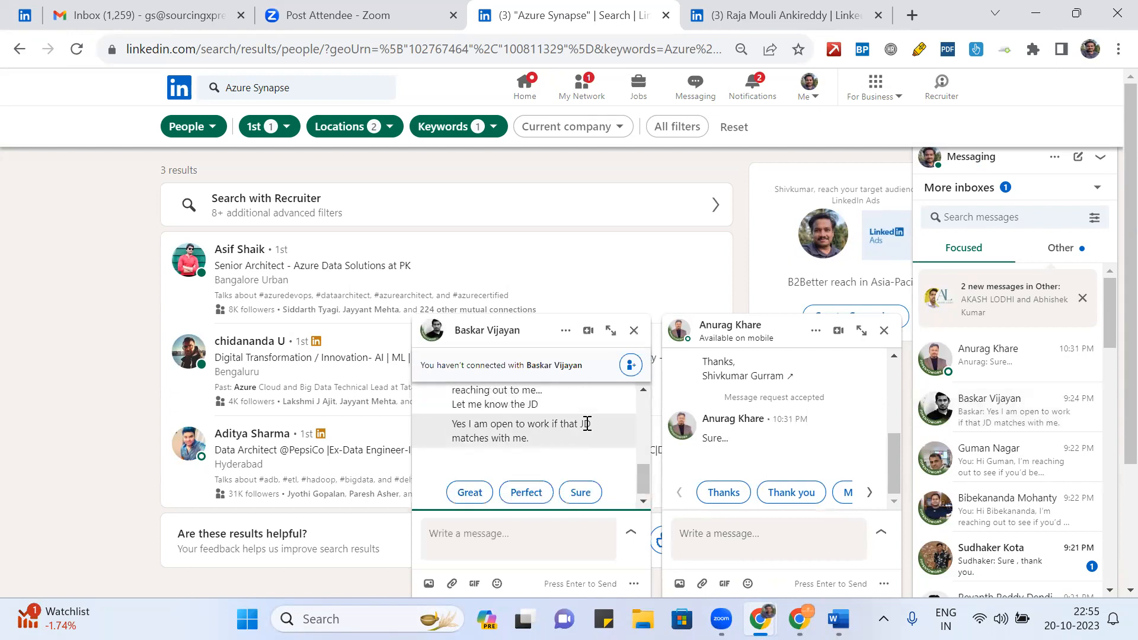
pyautogui.scroll(10, 563, 424)
pyautogui.scroll(-10, 563, 424)
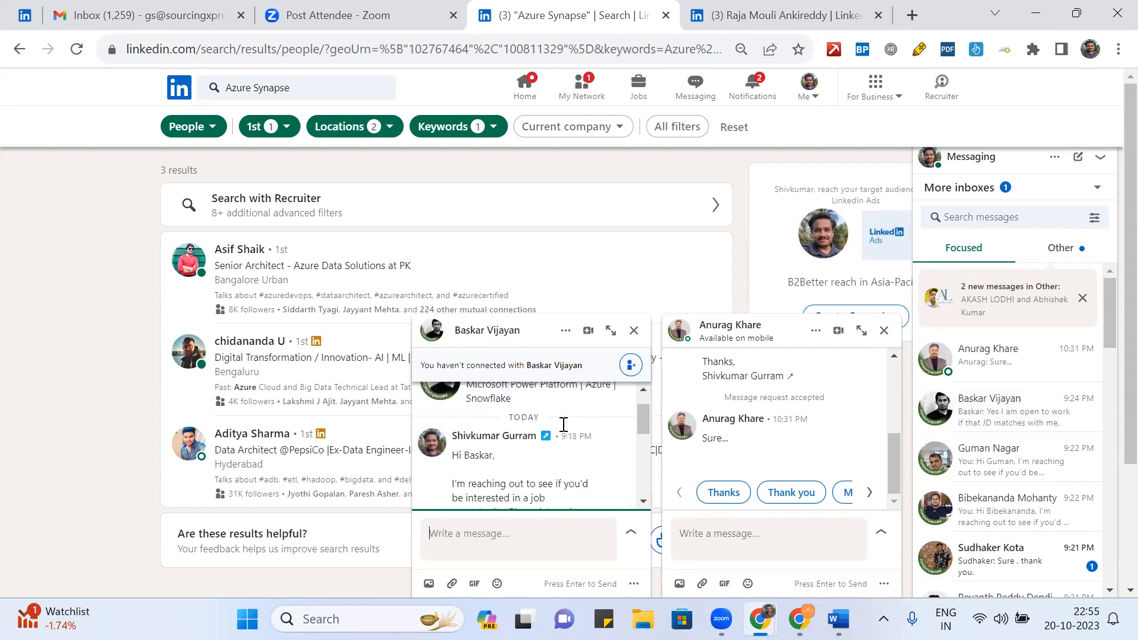
# - Close those chats, check an unanswered outreach thread, and open the 'Sure, thank you' candidate reply
pyautogui.click(634, 330)
pyautogui.click(883, 331)
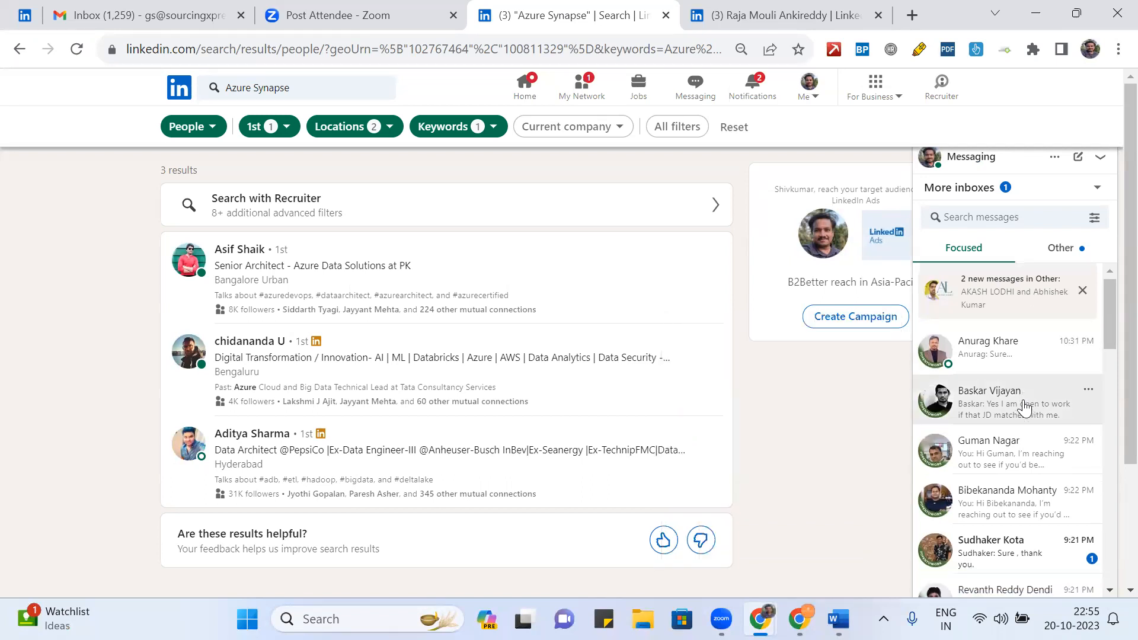
pyautogui.scroll(-2, 1024, 408)
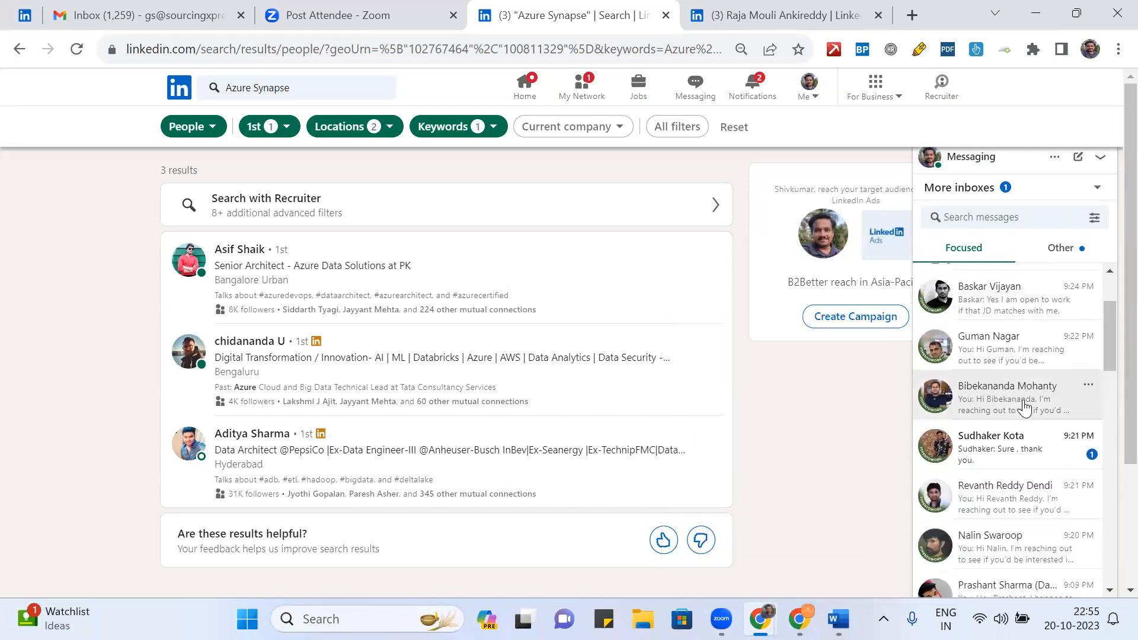
pyautogui.click(1032, 354)
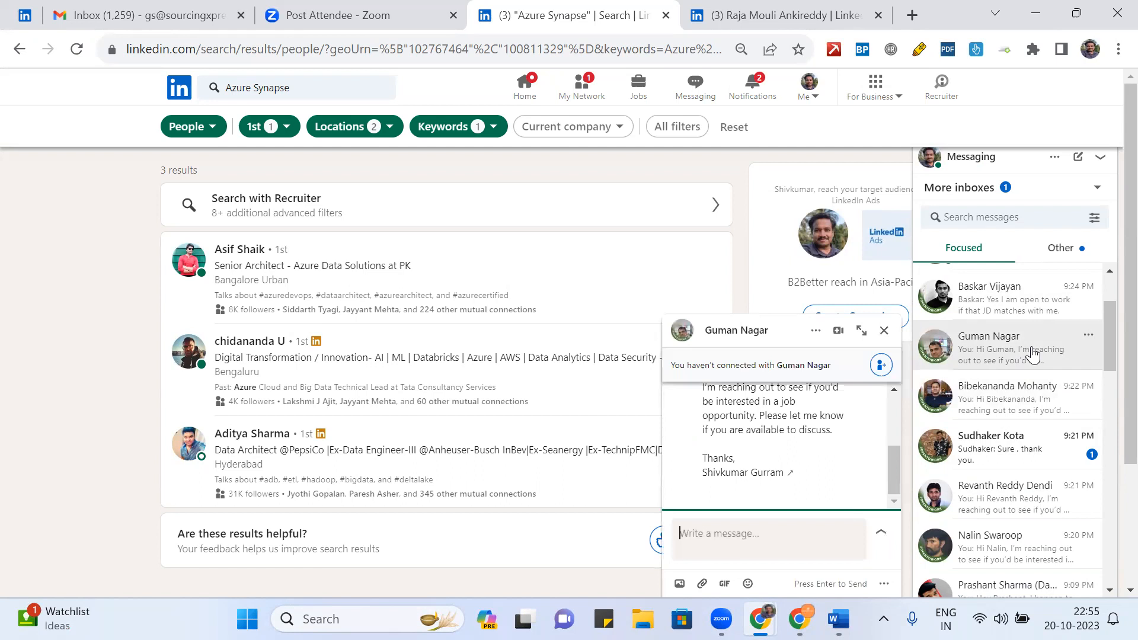
pyautogui.scroll(5, 822, 418)
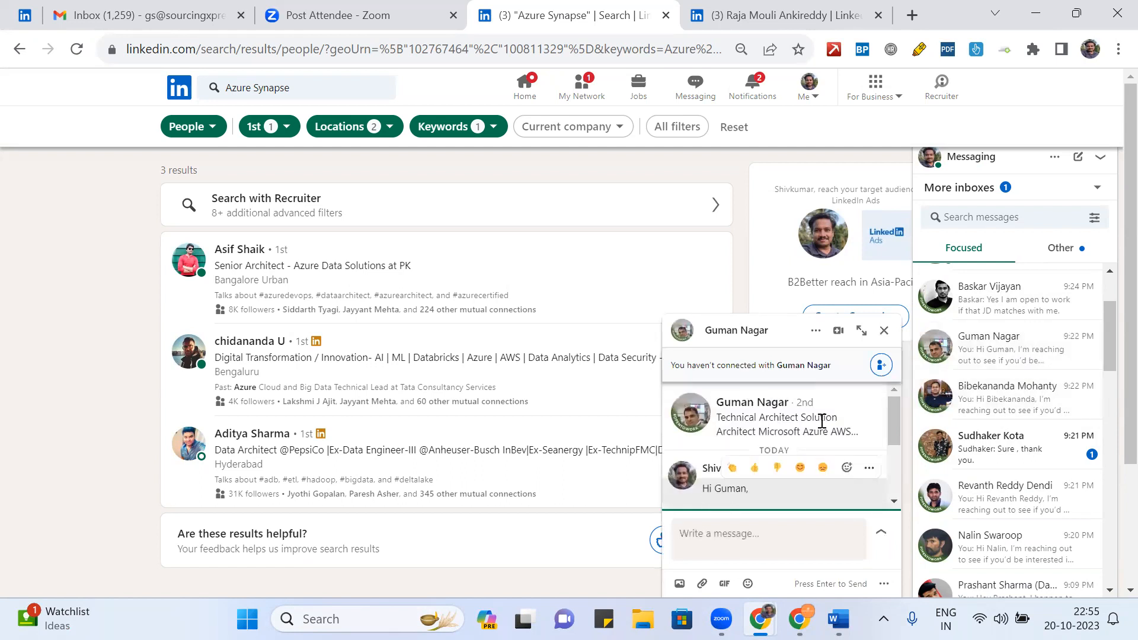
pyautogui.click(883, 330)
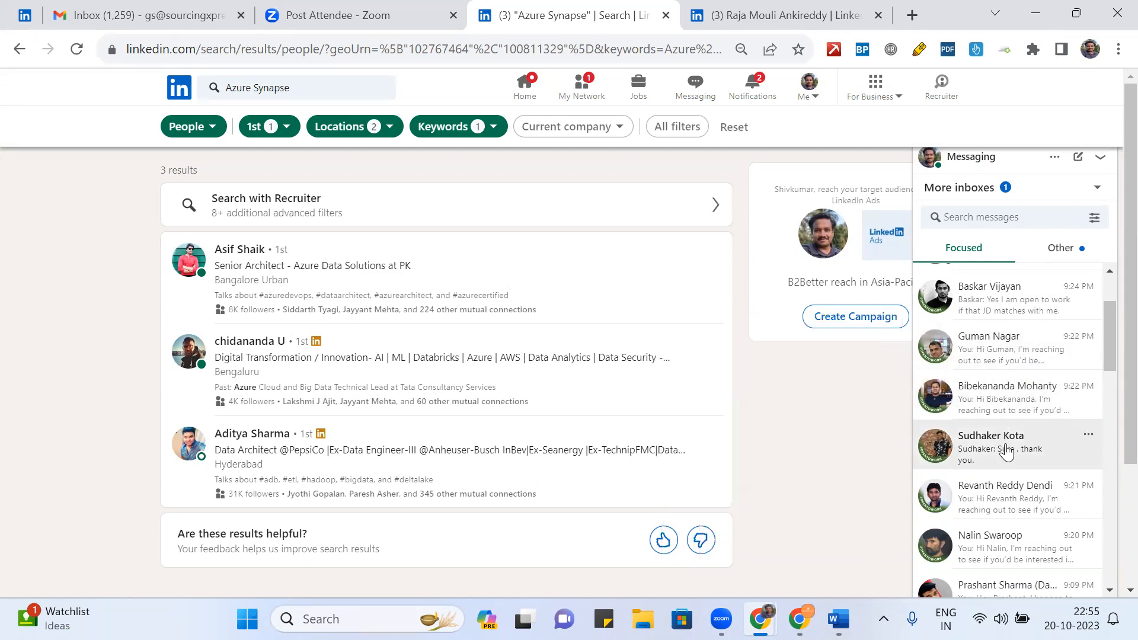
pyautogui.click(1006, 451)
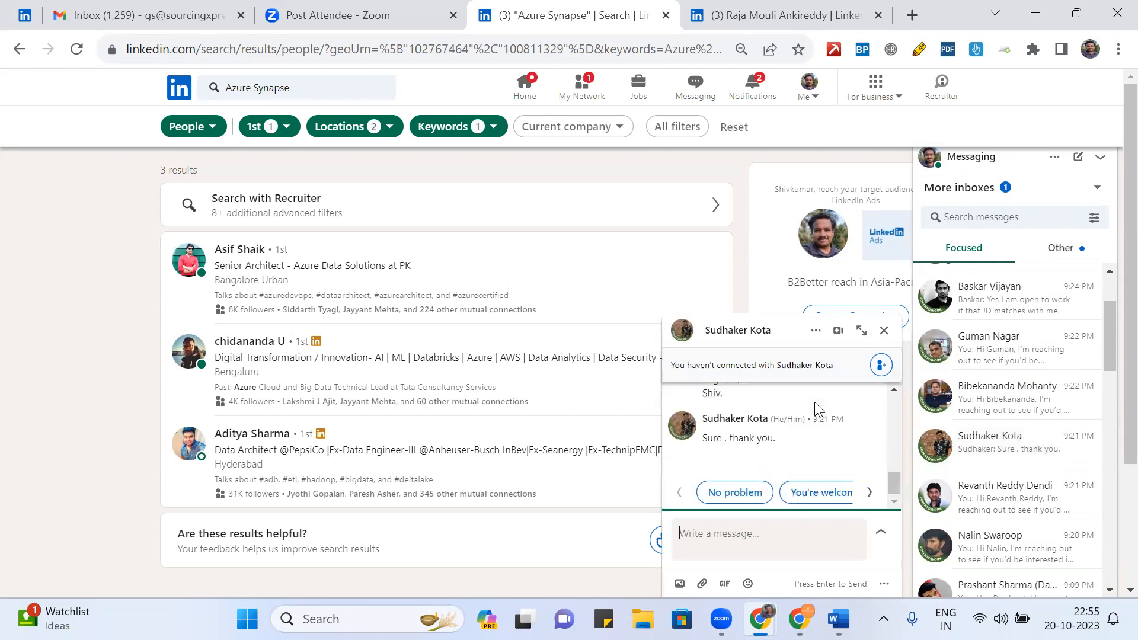
pyautogui.scroll(3, 814, 403)
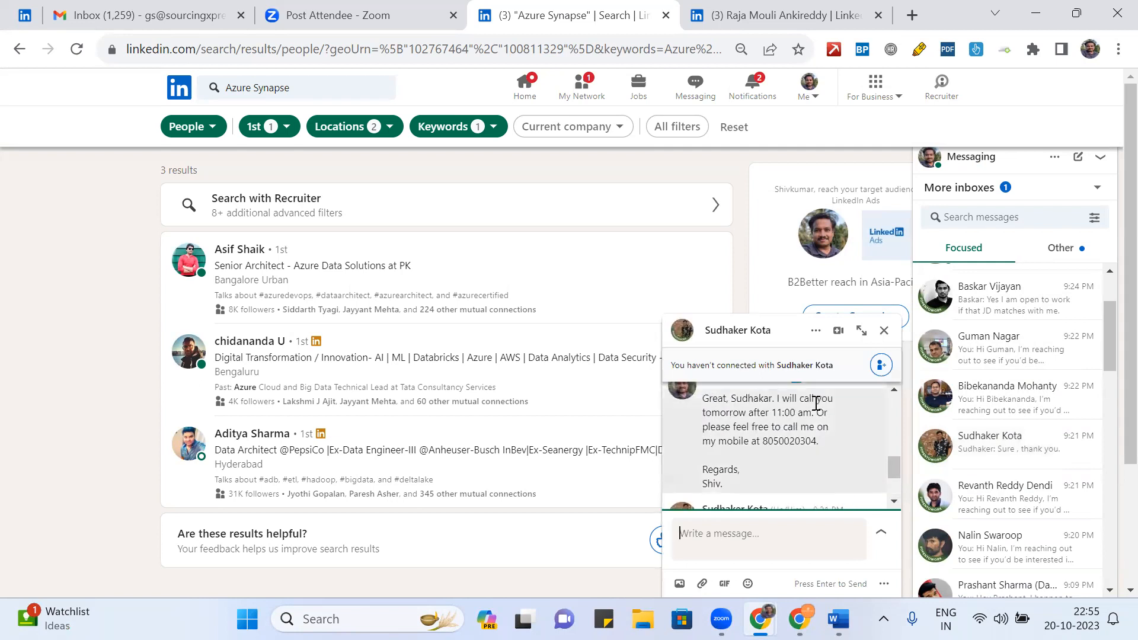
# - Save the candidate's attached resume DOC into the Downloads folder
pyautogui.click(986, 413)
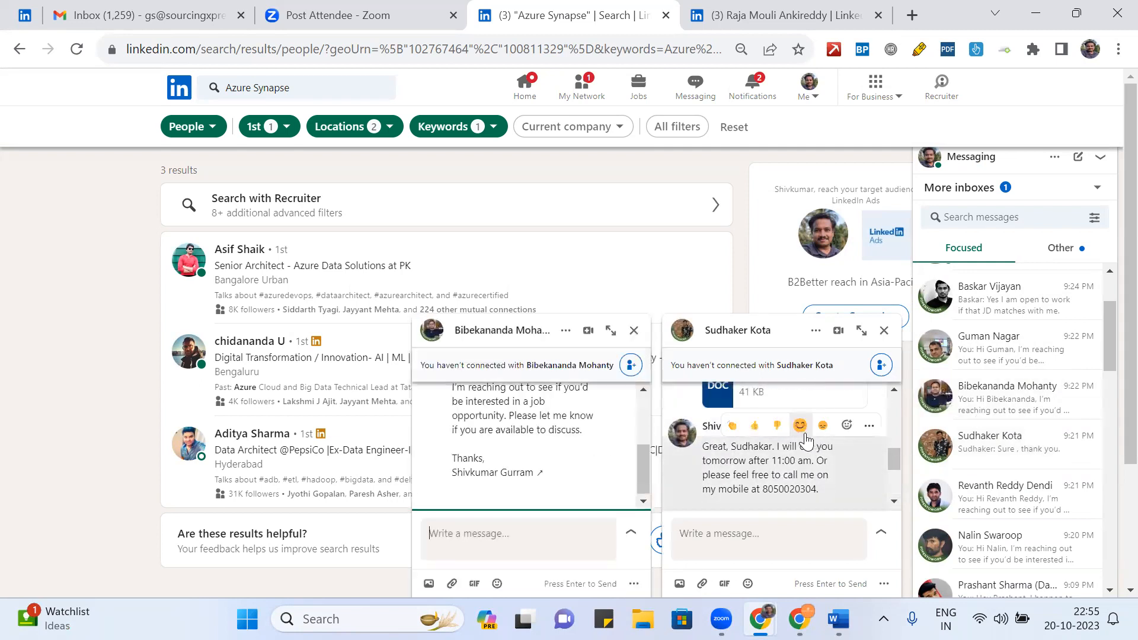
pyautogui.scroll(2, 807, 441)
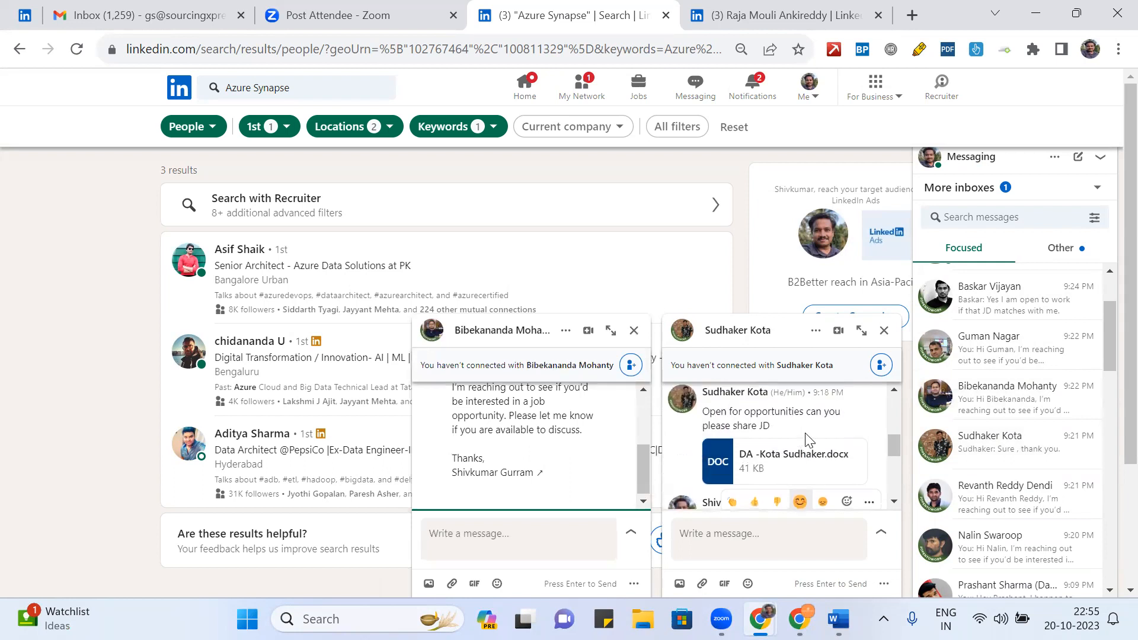
pyautogui.click(784, 462)
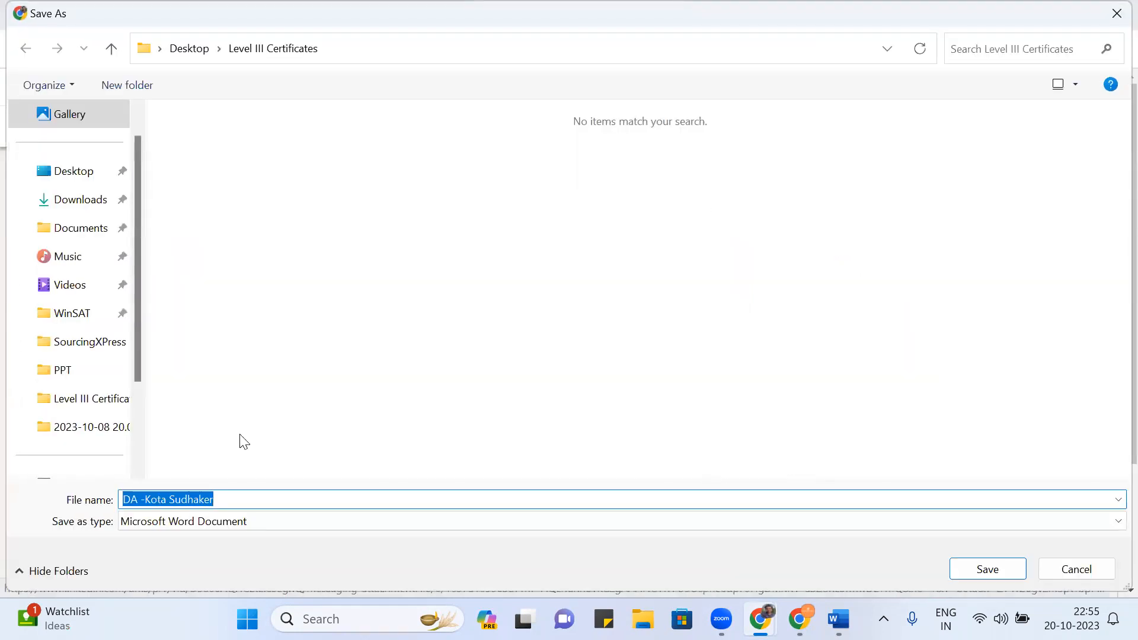
pyautogui.click(86, 201)
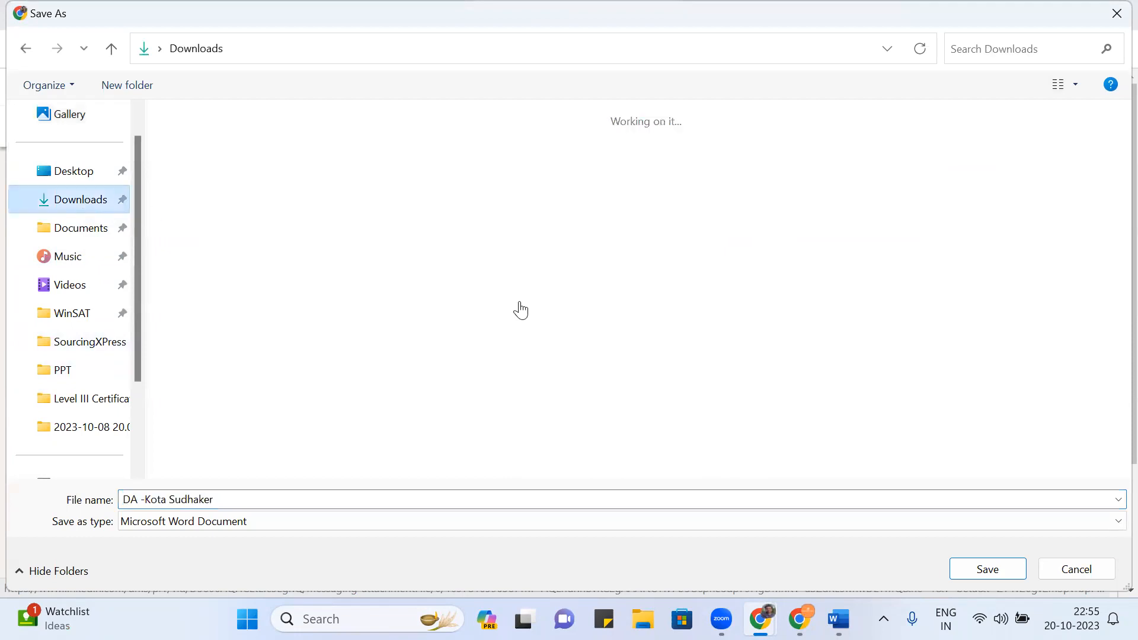
pyautogui.press('Return')
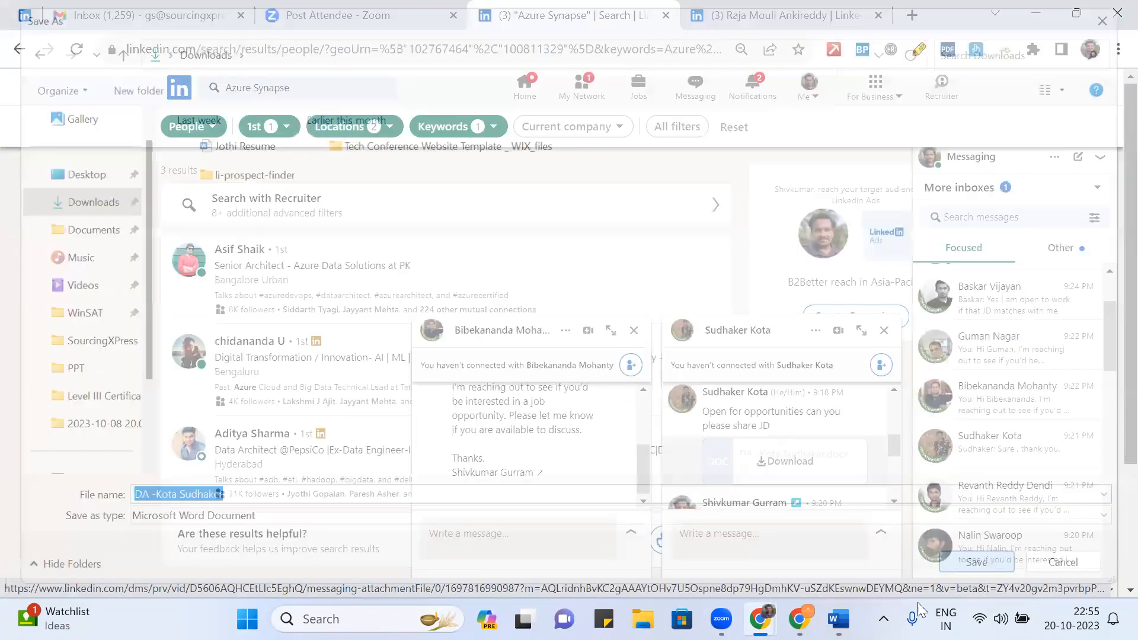
pyautogui.hotkey('alt', 'Tab')
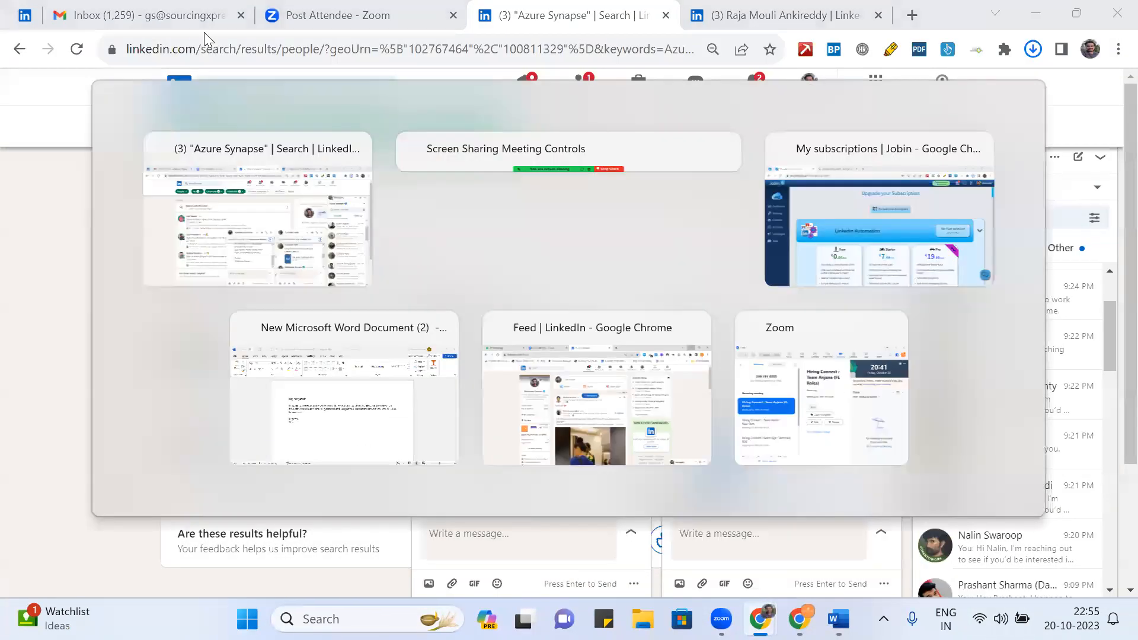
# - Bring the Jobin.cloud window forward and go to its contacts list
pyautogui.moveTo(760, 619)
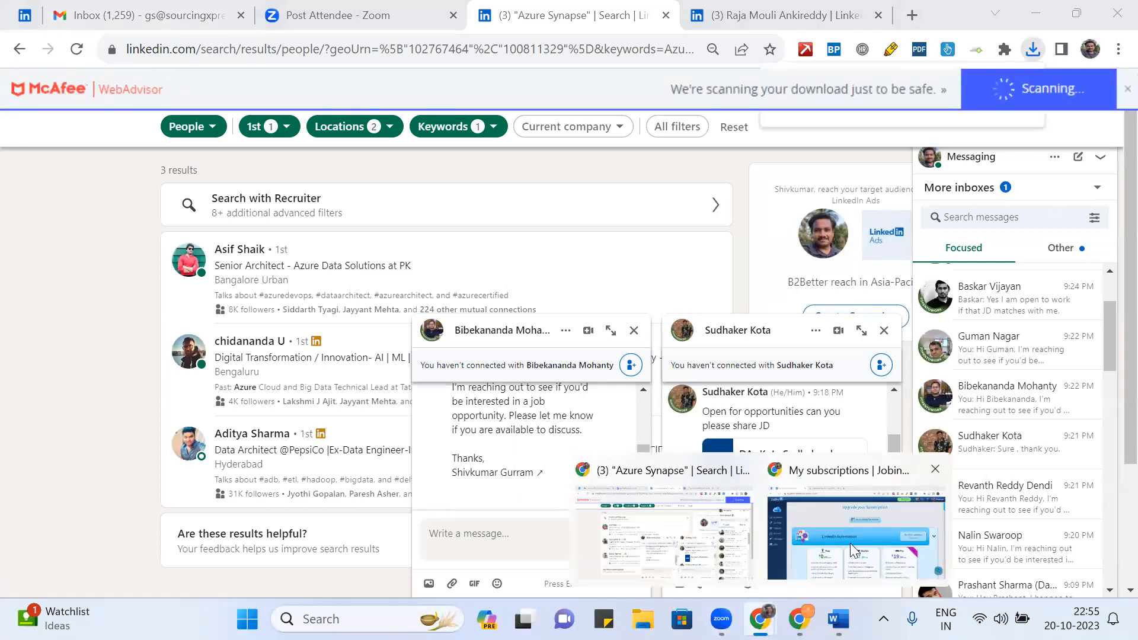
pyautogui.click(851, 542)
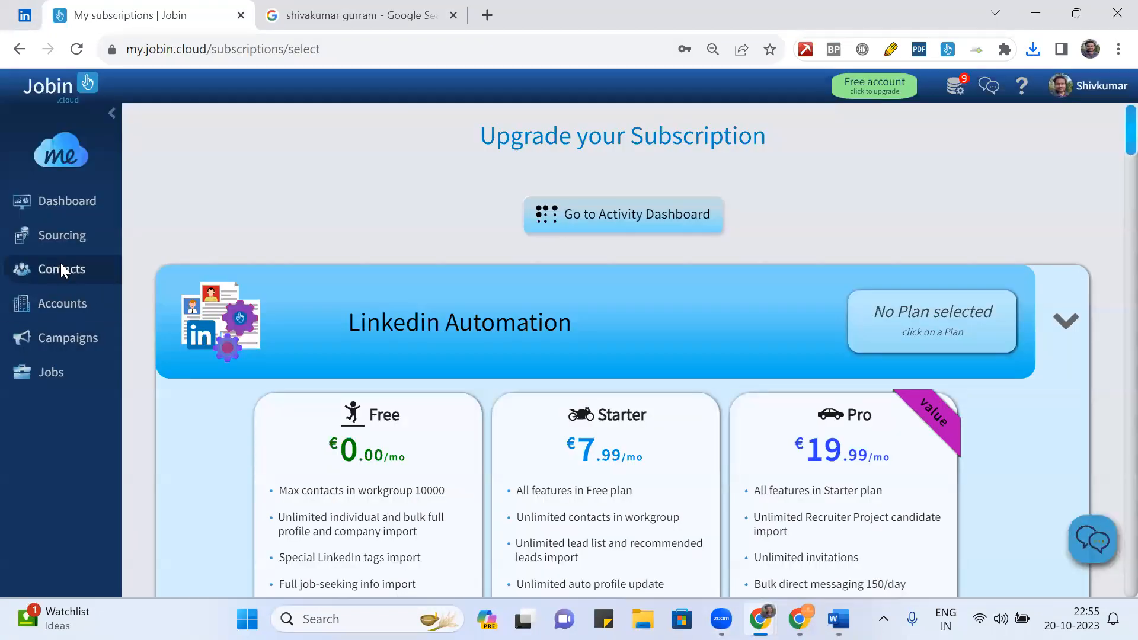
pyautogui.click(60, 266)
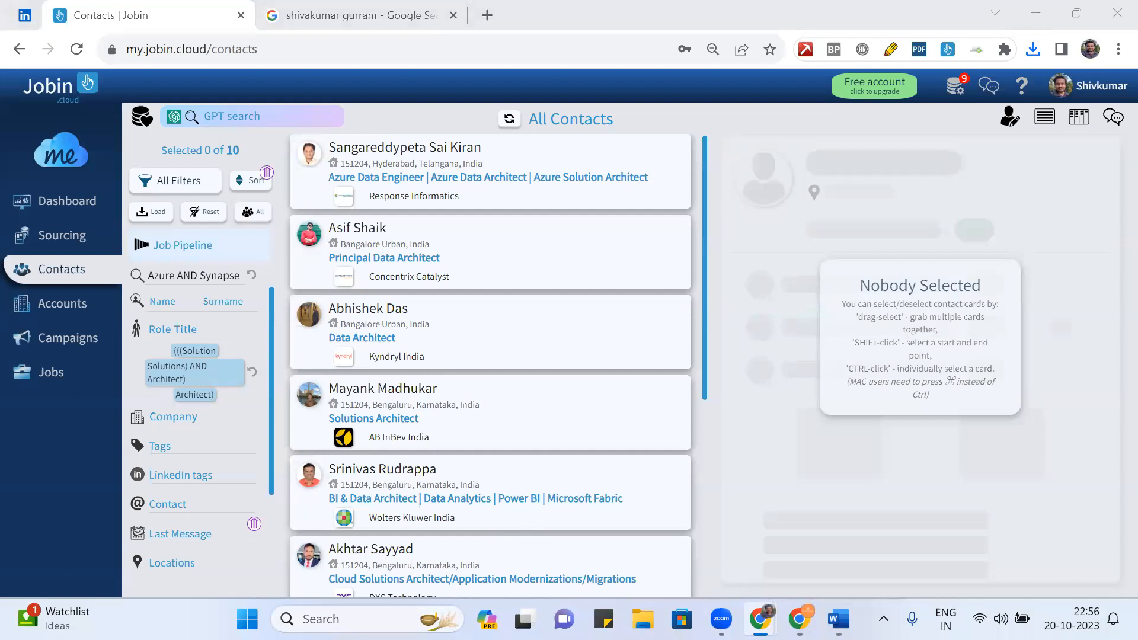
# - Open the downloaded resume .docx from Chrome's recent downloads so it launches in Word
pyautogui.click(838, 545)
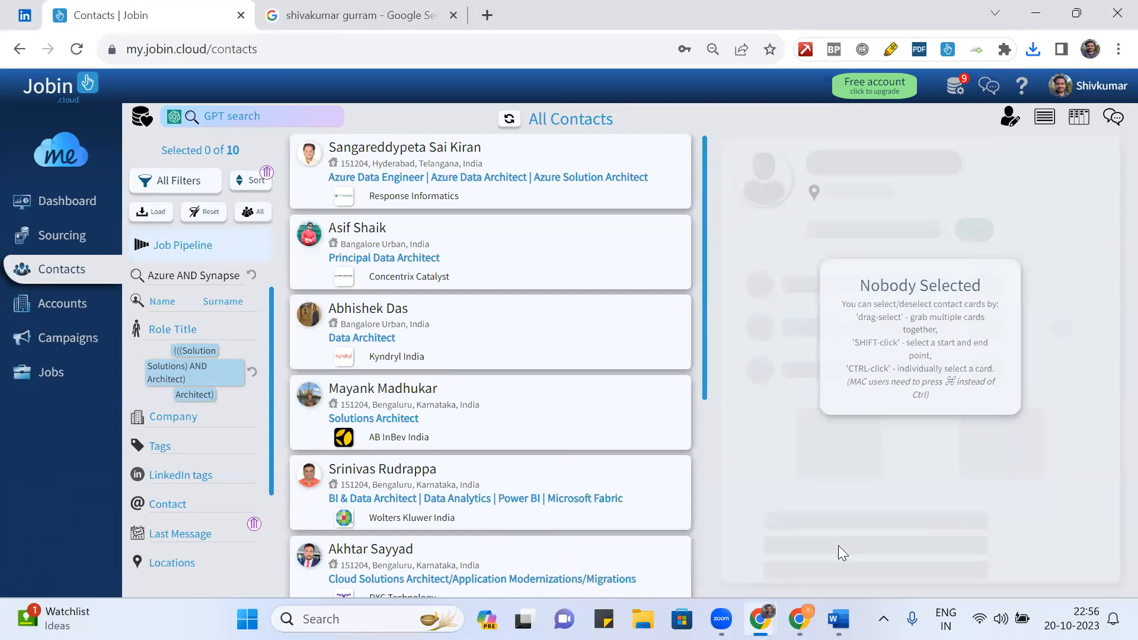
pyautogui.click(1029, 52)
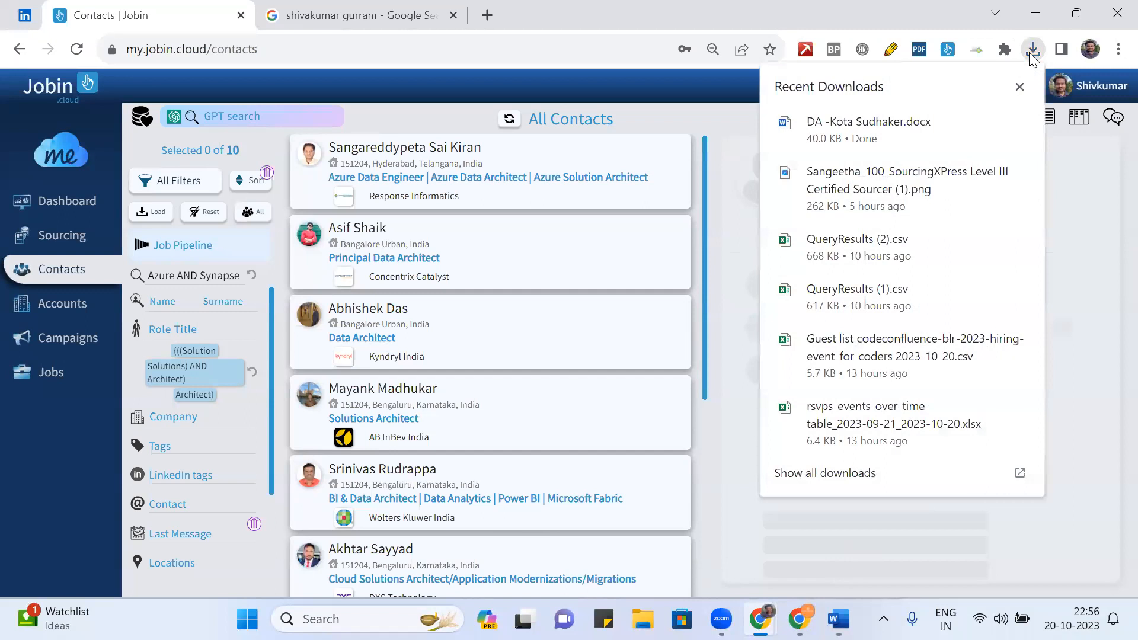
pyautogui.click(853, 142)
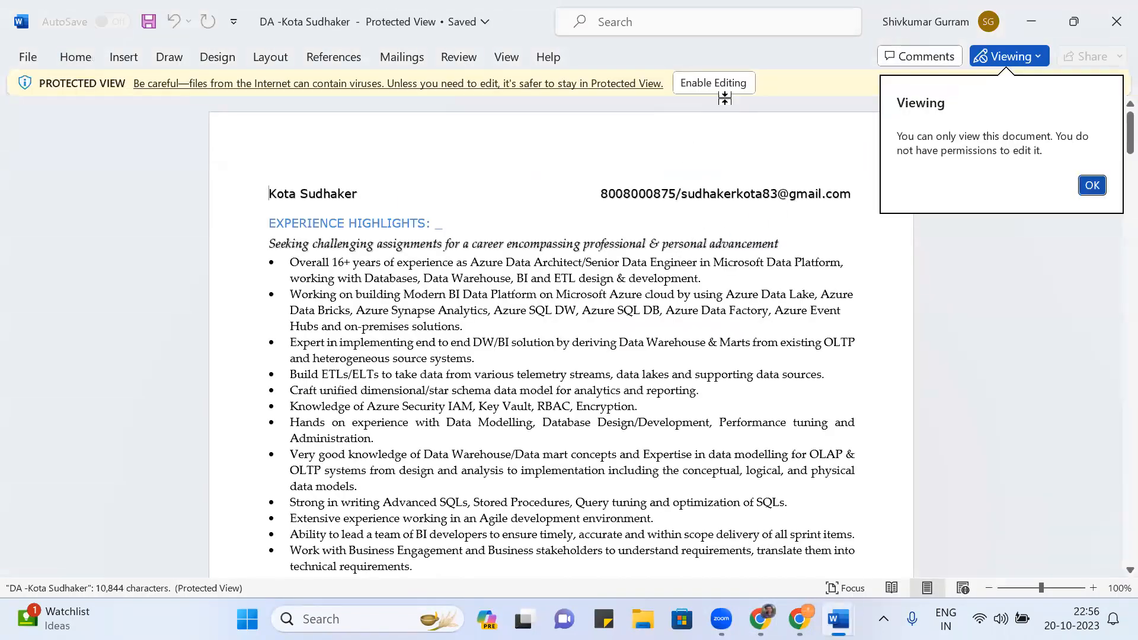
# - Enable editing on the resume in Word and scroll through the whole document
pyautogui.click(720, 84)
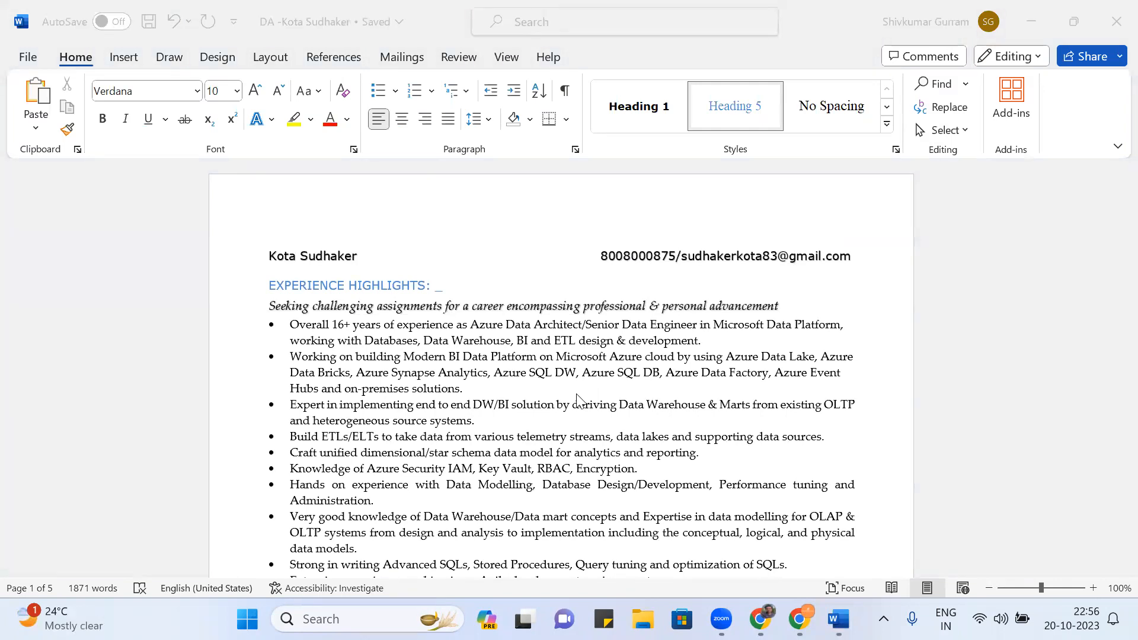
pyautogui.scroll(-6, 578, 400)
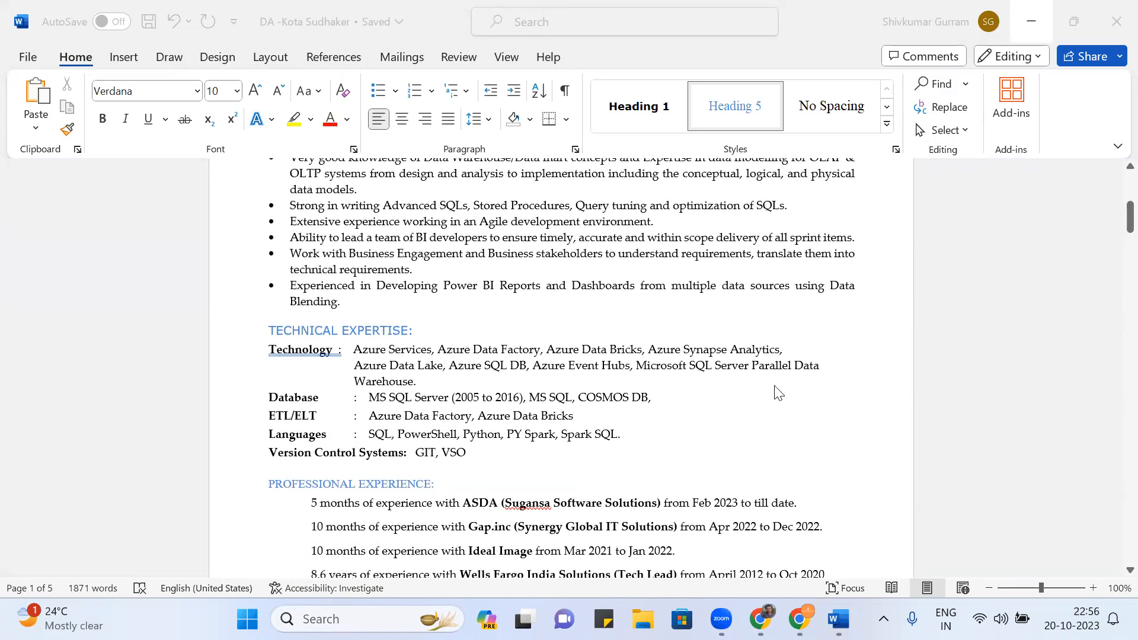
pyautogui.scroll(-2, 777, 392)
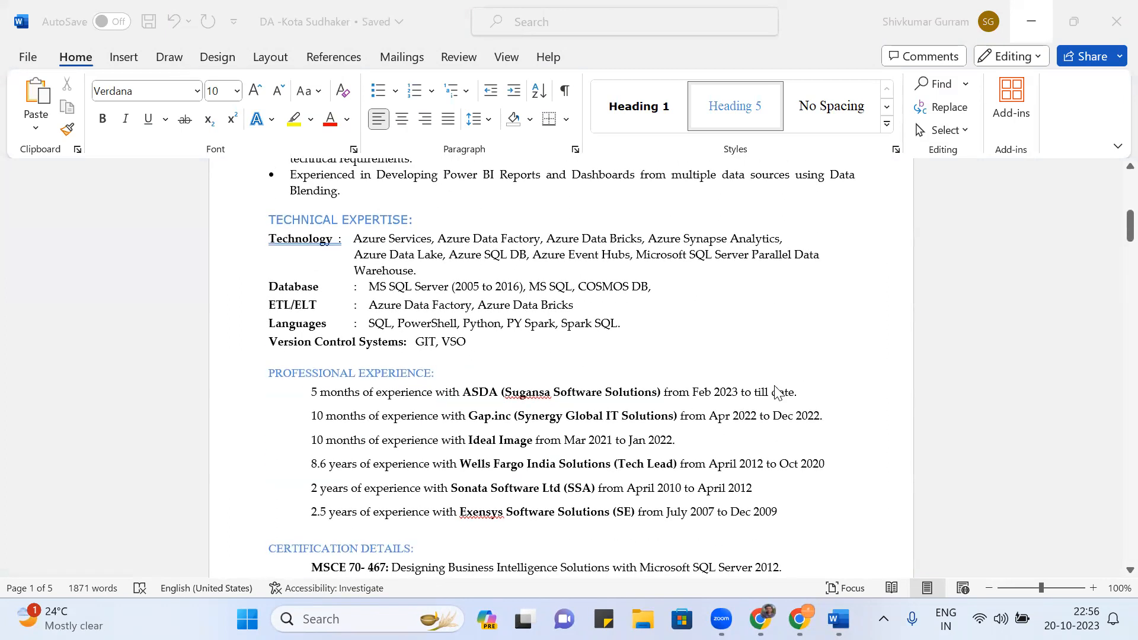
pyautogui.scroll(-1, 777, 392)
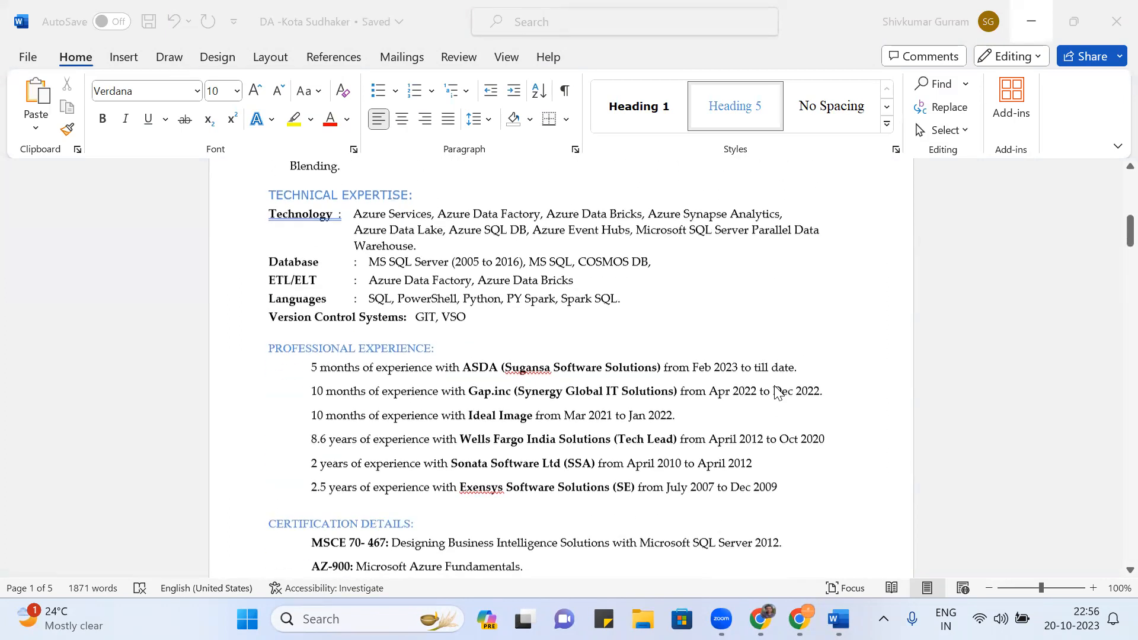
pyautogui.scroll(-1, 777, 393)
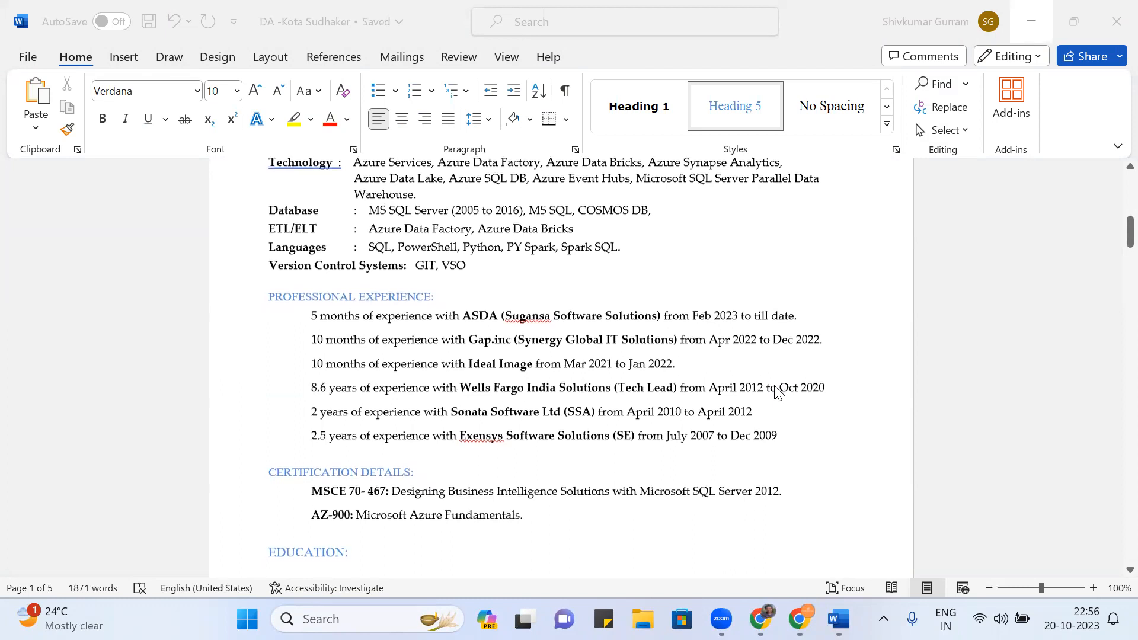
pyautogui.scroll(-1, 776, 392)
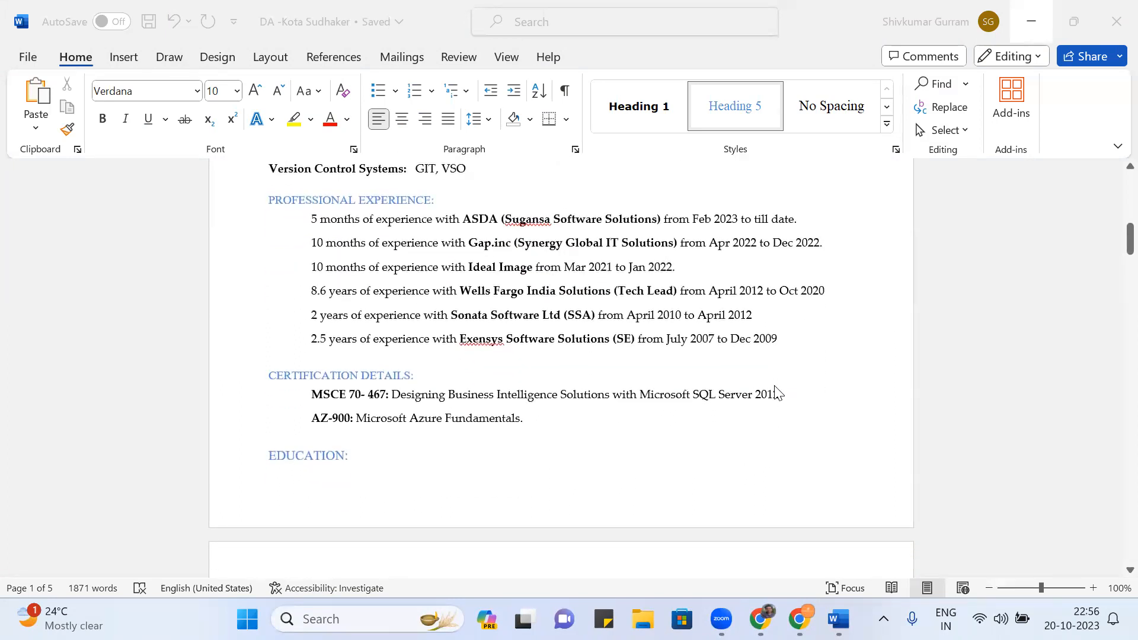
pyautogui.scroll(-7, 776, 393)
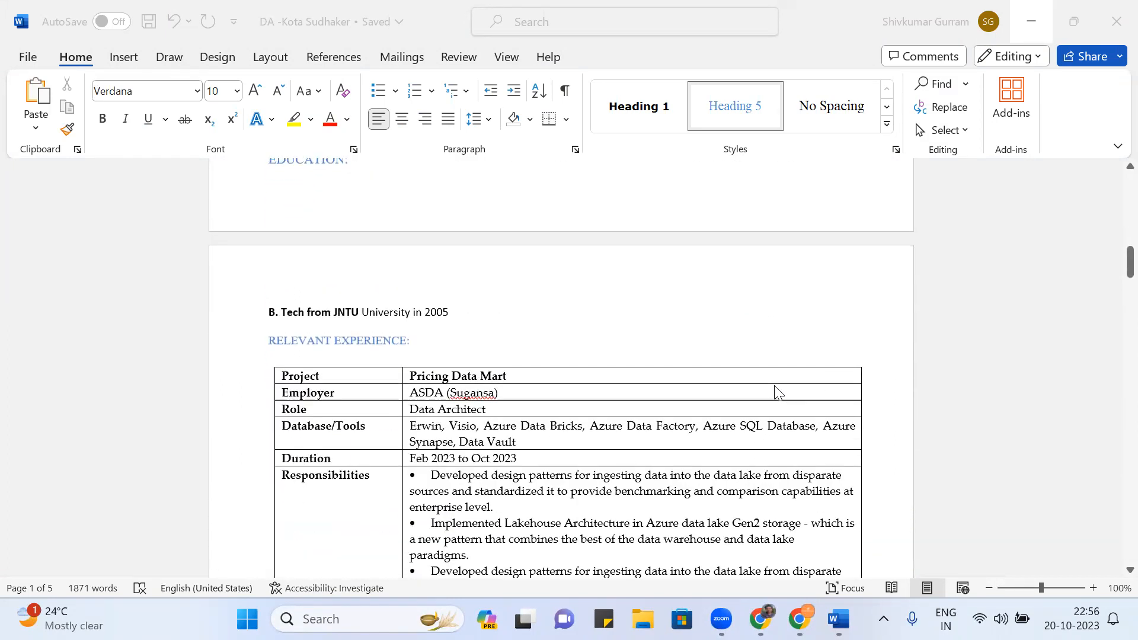
pyautogui.scroll(-4, 776, 392)
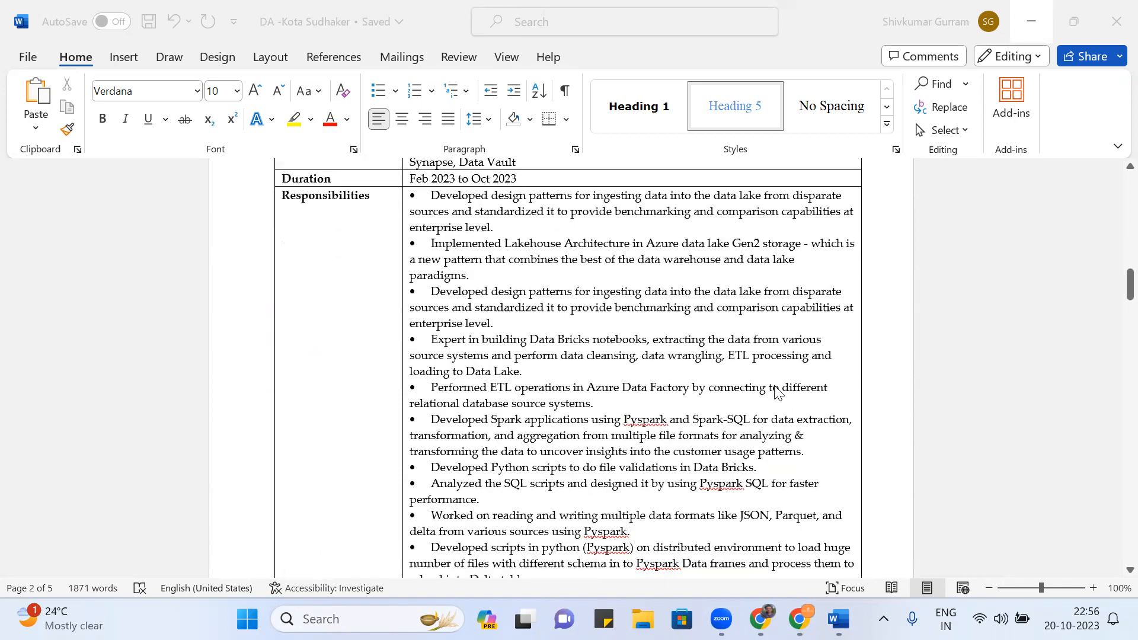
pyautogui.scroll(-8, 777, 392)
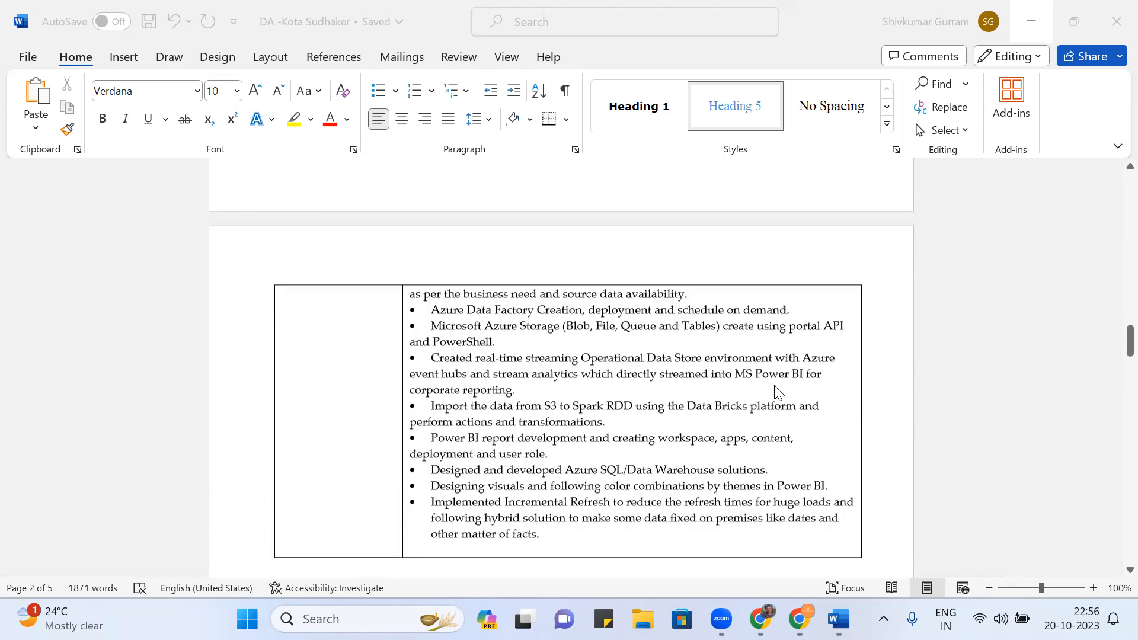
pyautogui.scroll(-5, 777, 393)
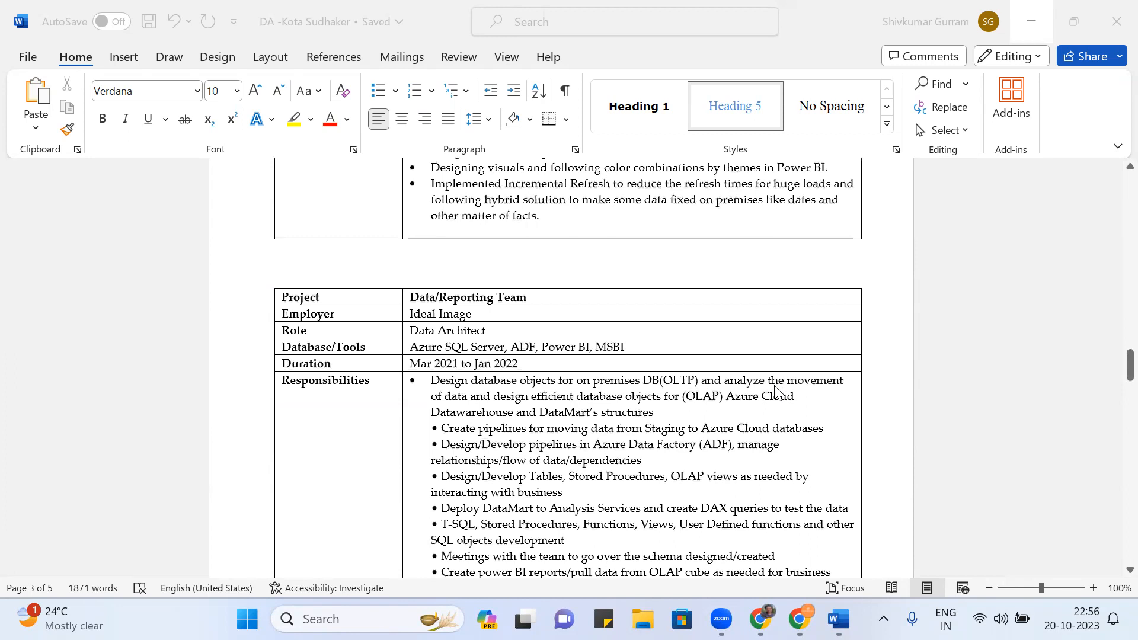
pyautogui.scroll(-9, 776, 392)
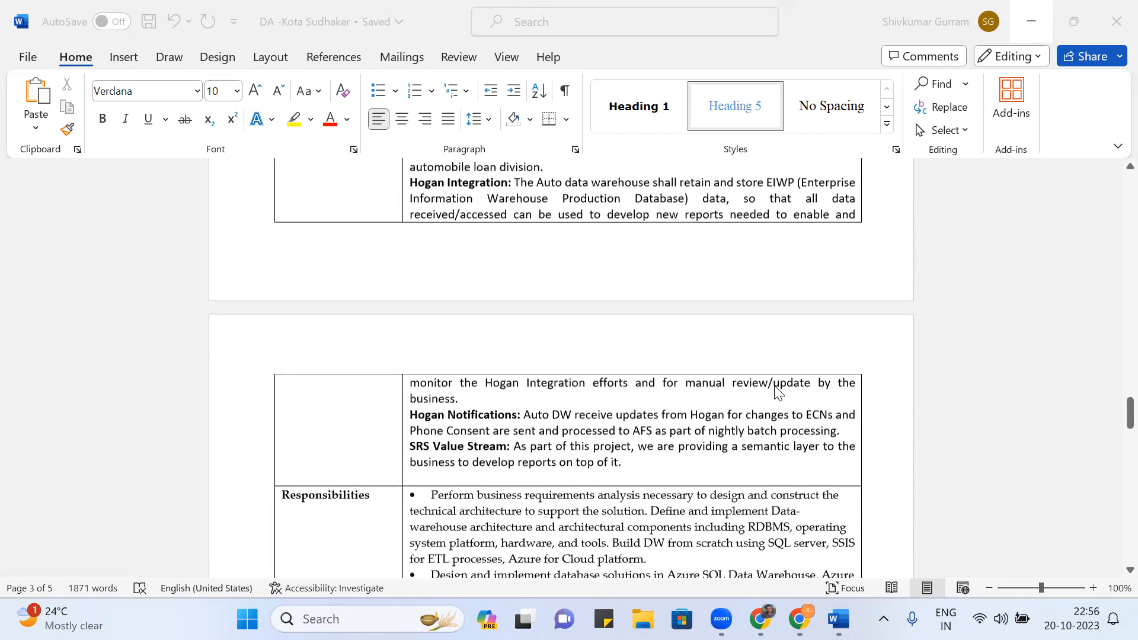
# - Close the resume, then close the draft message document, saving it
pyautogui.click(1111, 24)
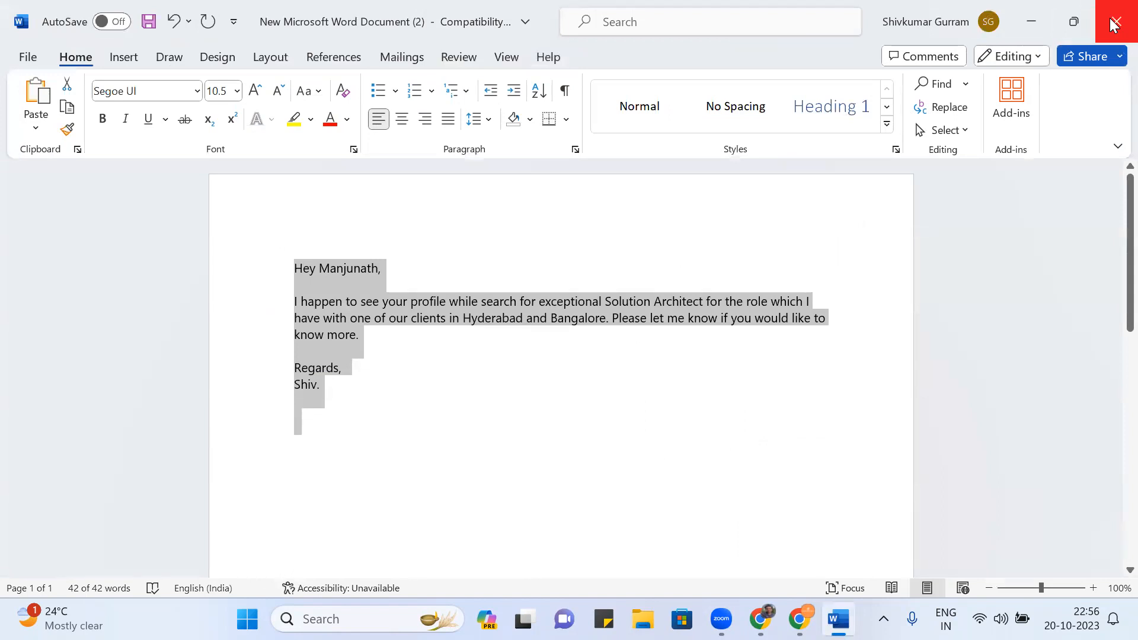
pyautogui.click(1112, 24)
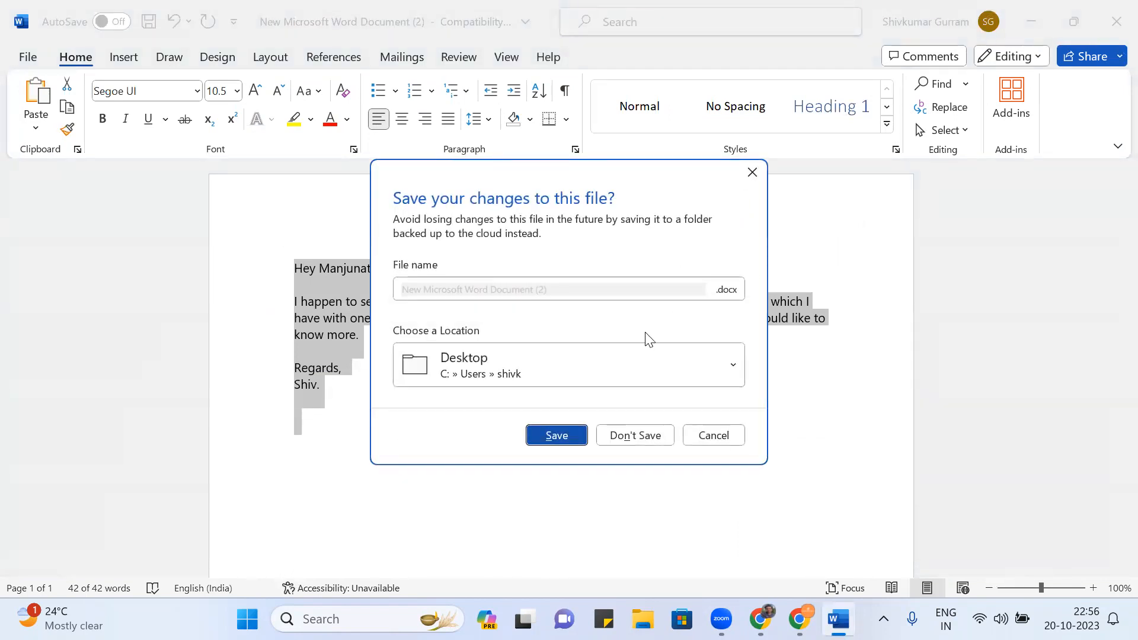
pyautogui.click(547, 435)
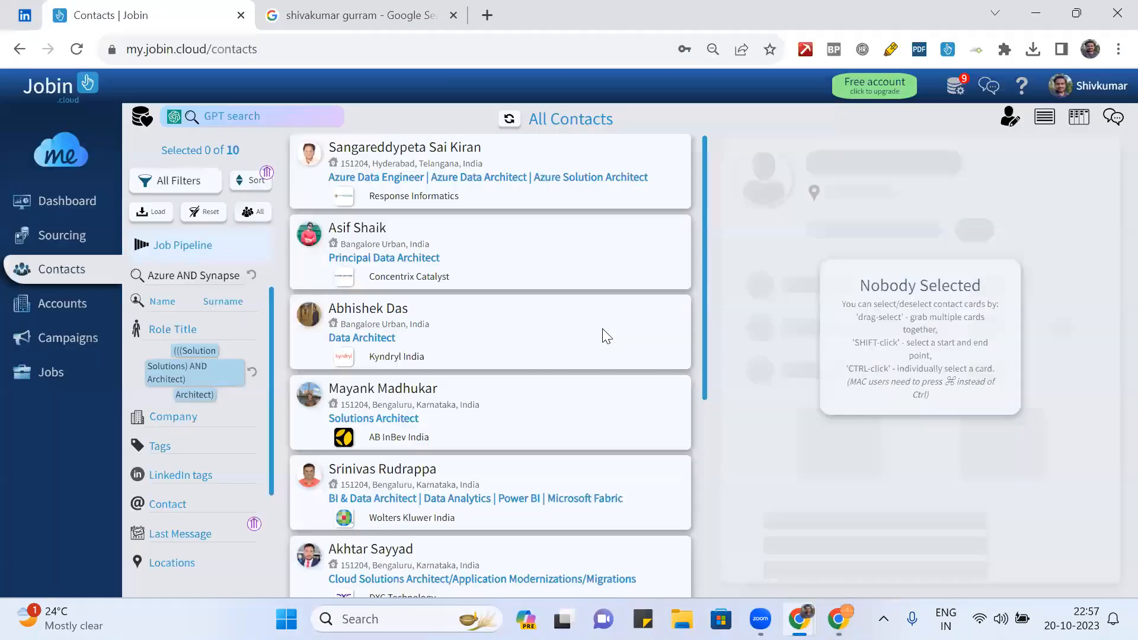
pyautogui.scroll(-5, 499, 292)
pyautogui.scroll(5, 499, 292)
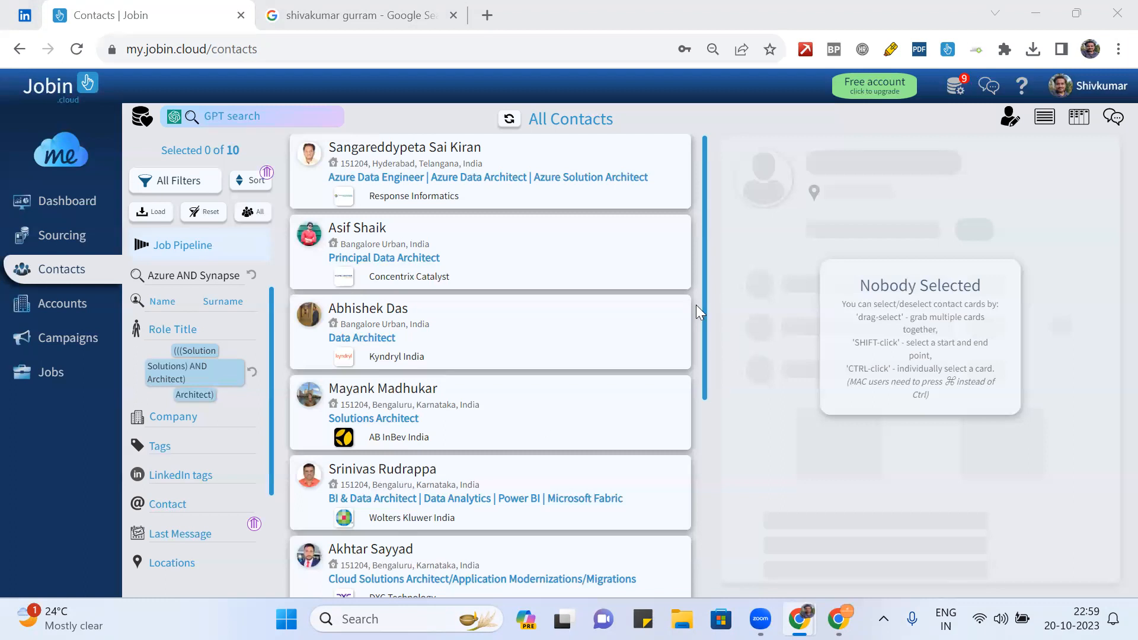
pyautogui.scroll(-5, 697, 308)
pyautogui.scroll(5, 697, 312)
pyautogui.scroll(-5, 697, 306)
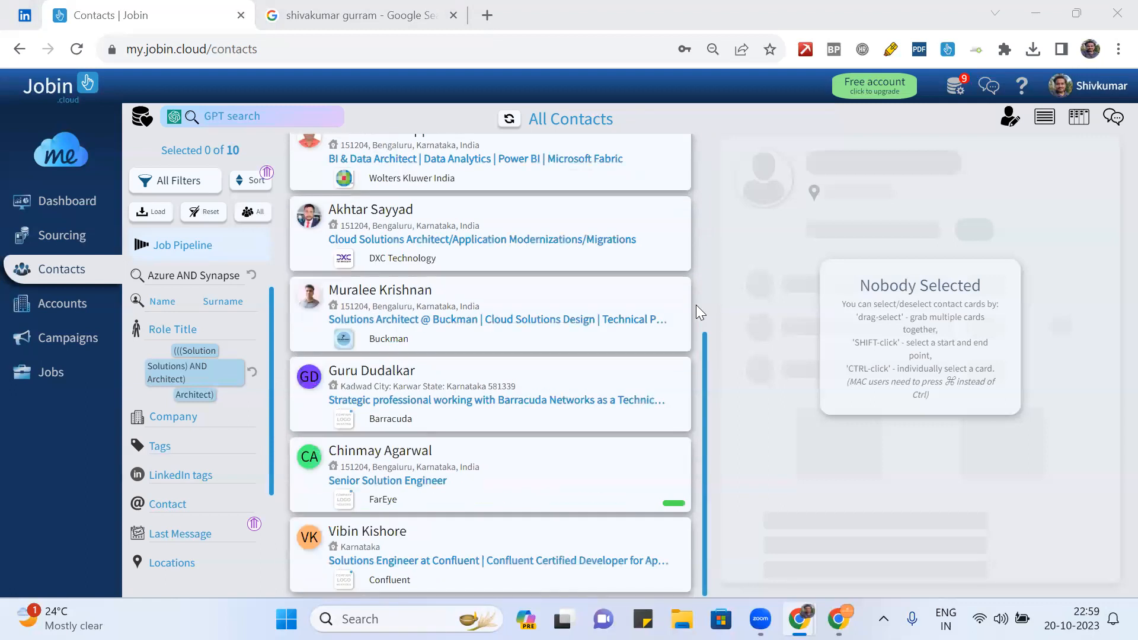